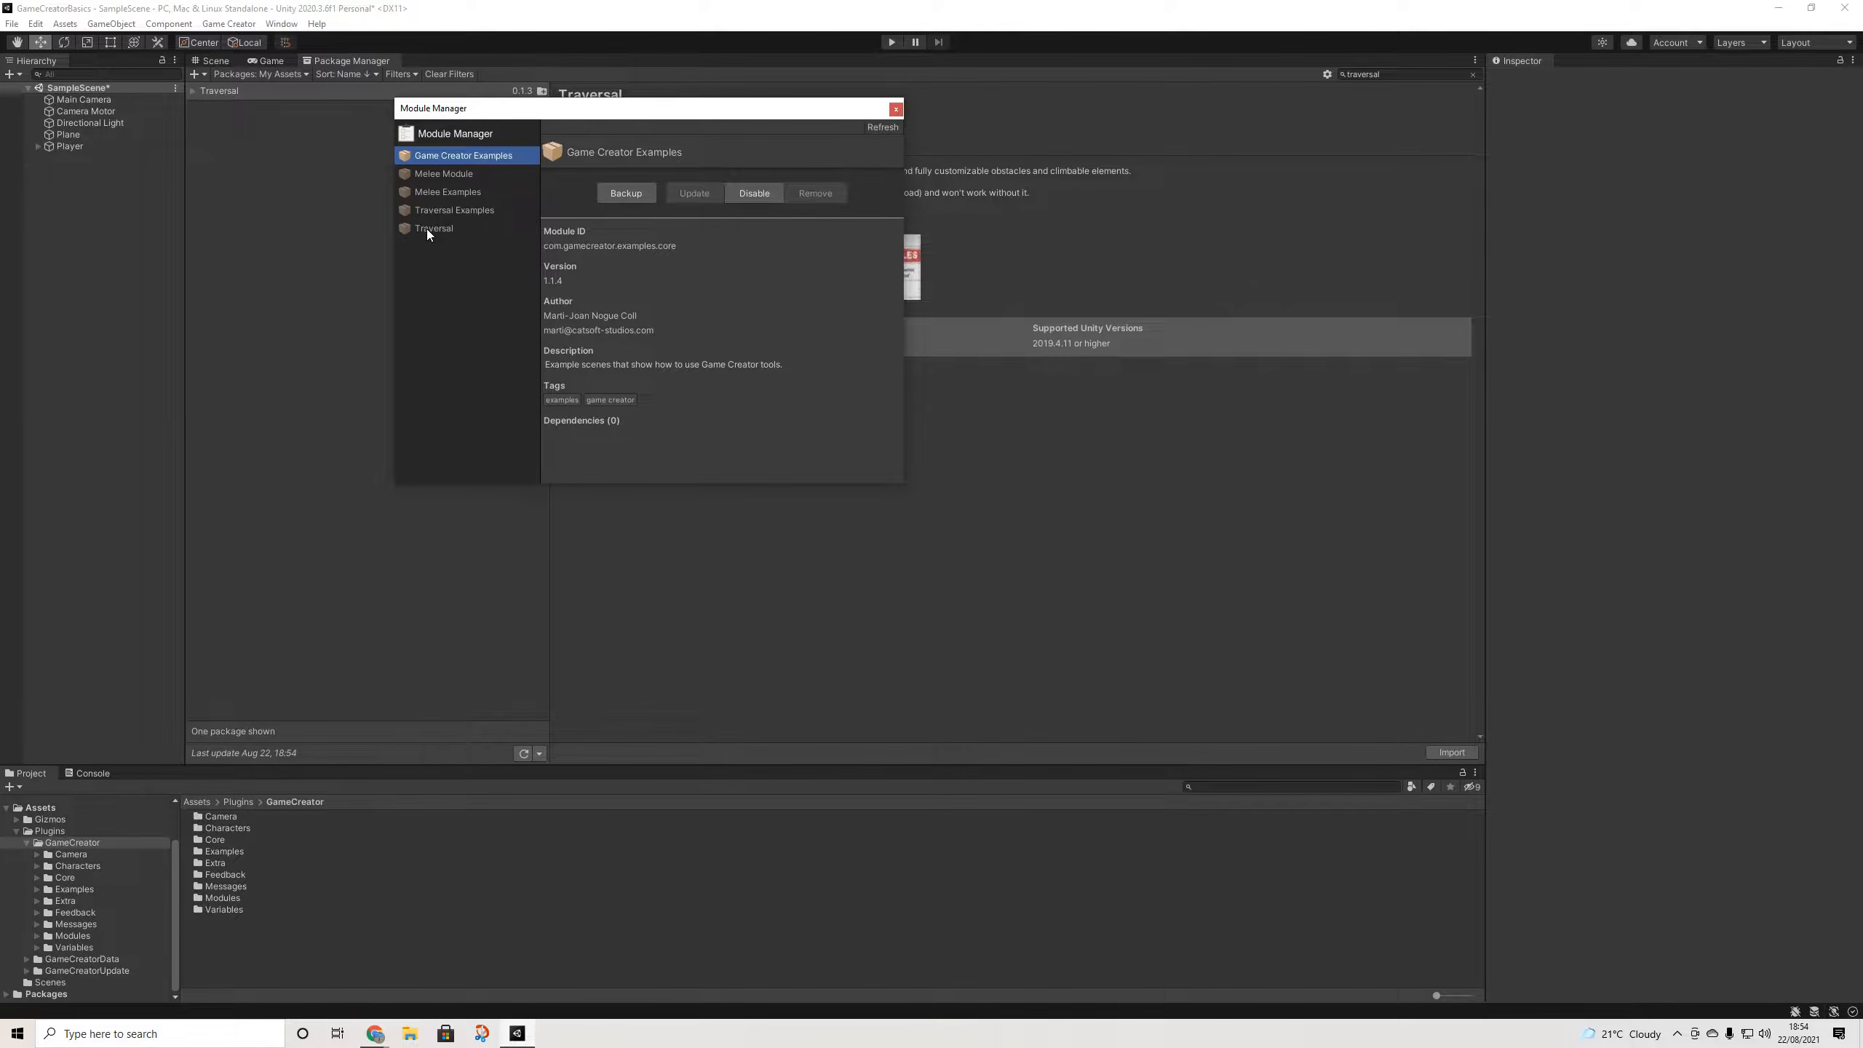
- Enable the Traversal module, enable and import Traversal Examples, then close the Module Manager
click(428, 229)
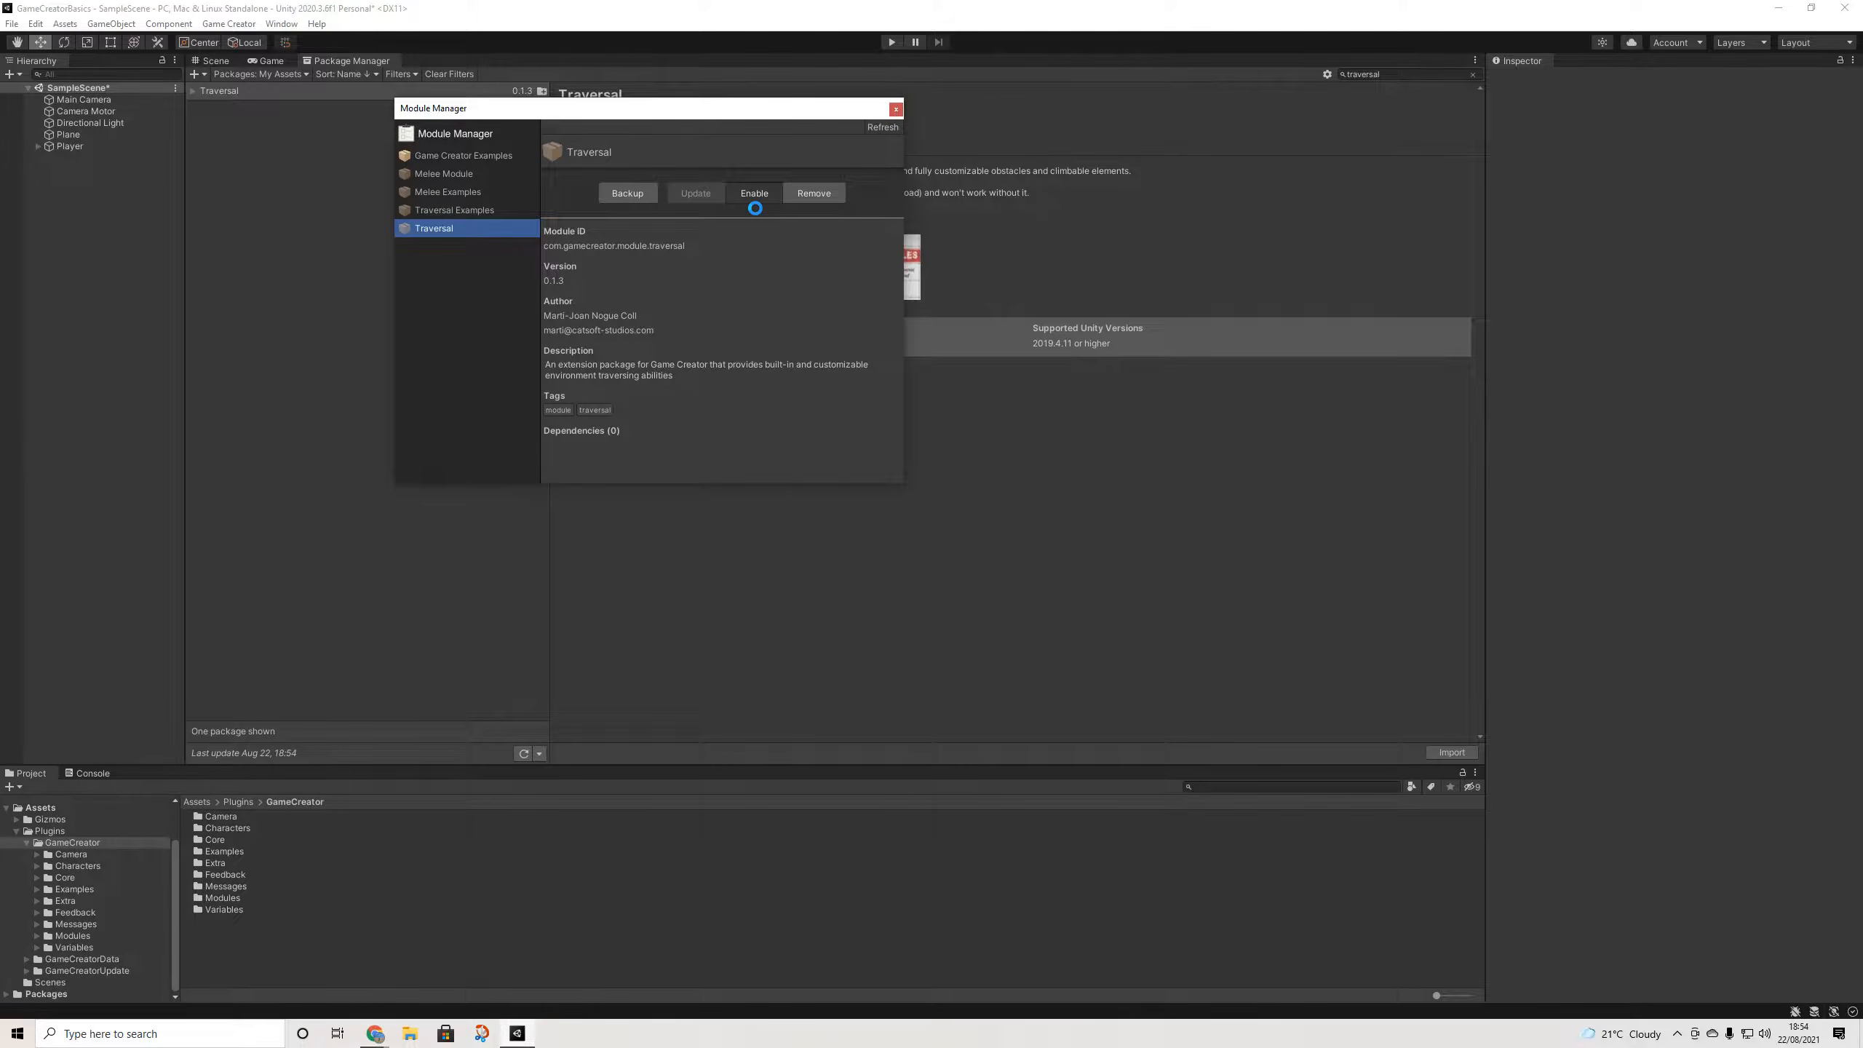
click(1261, 605)
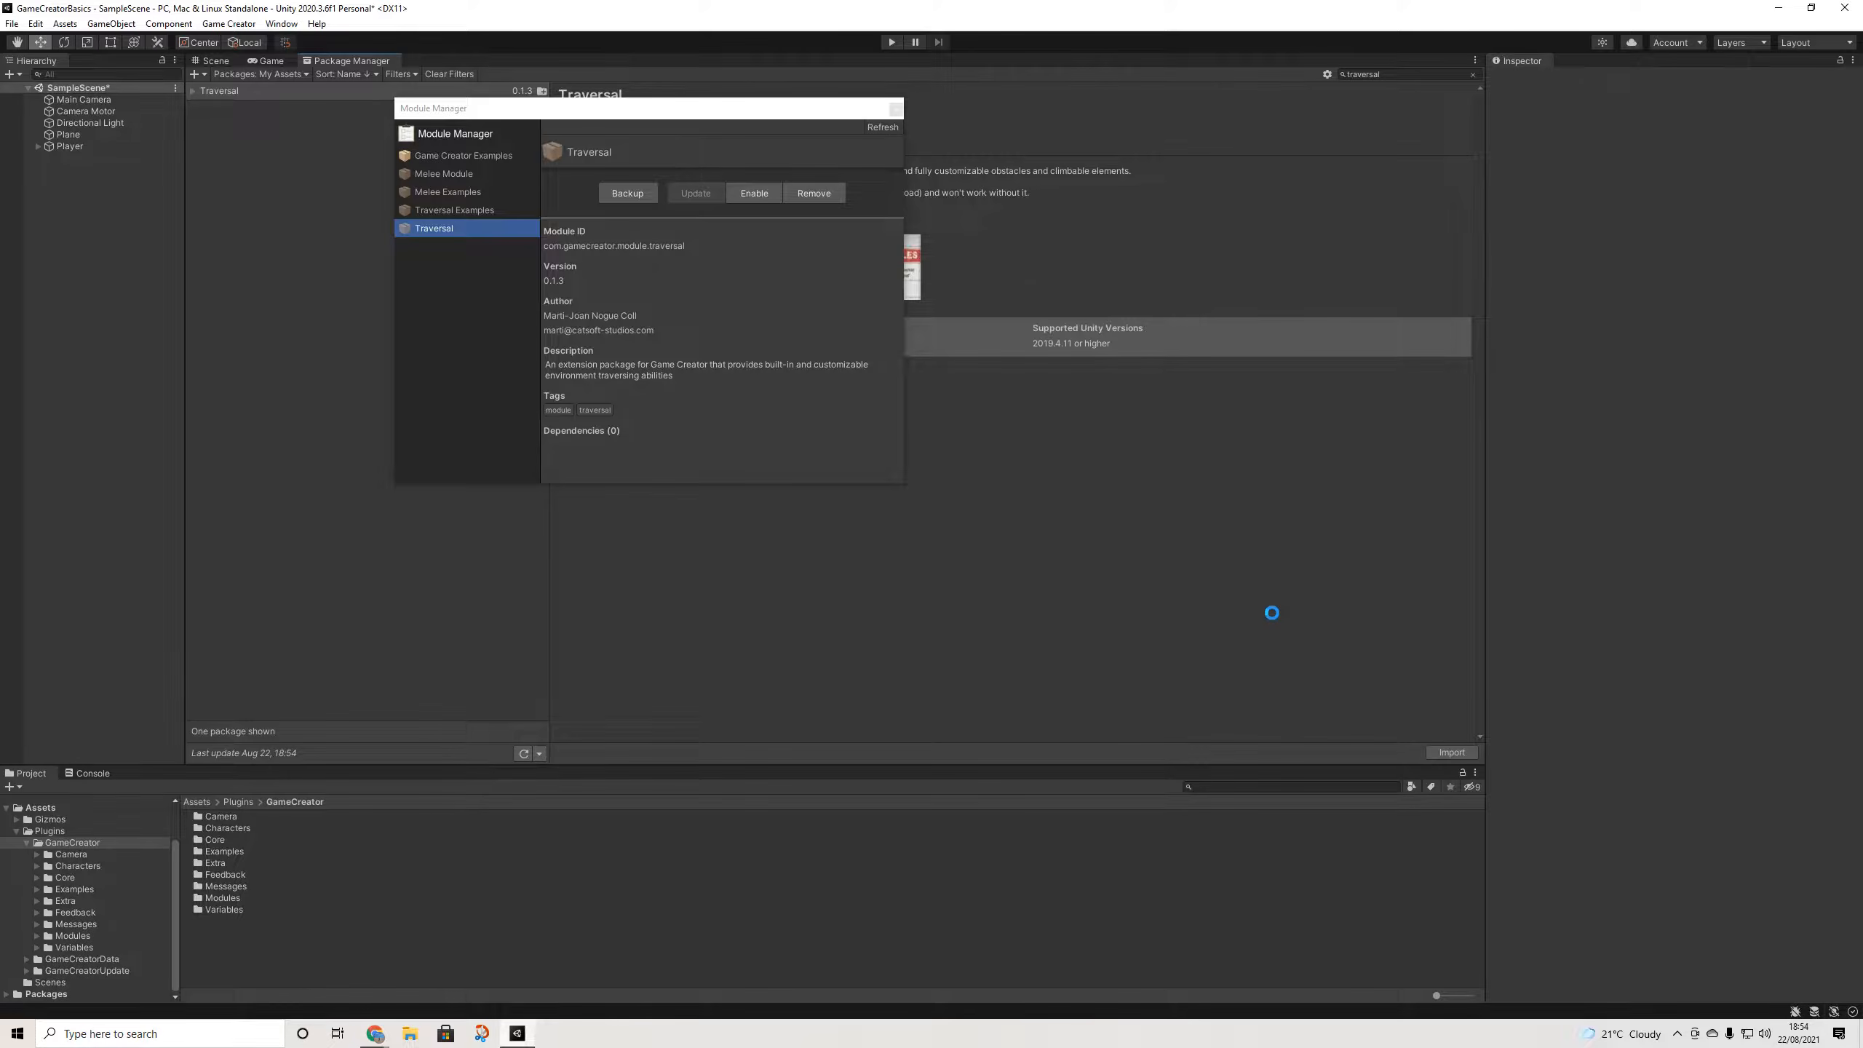
click(472, 210)
click(755, 193)
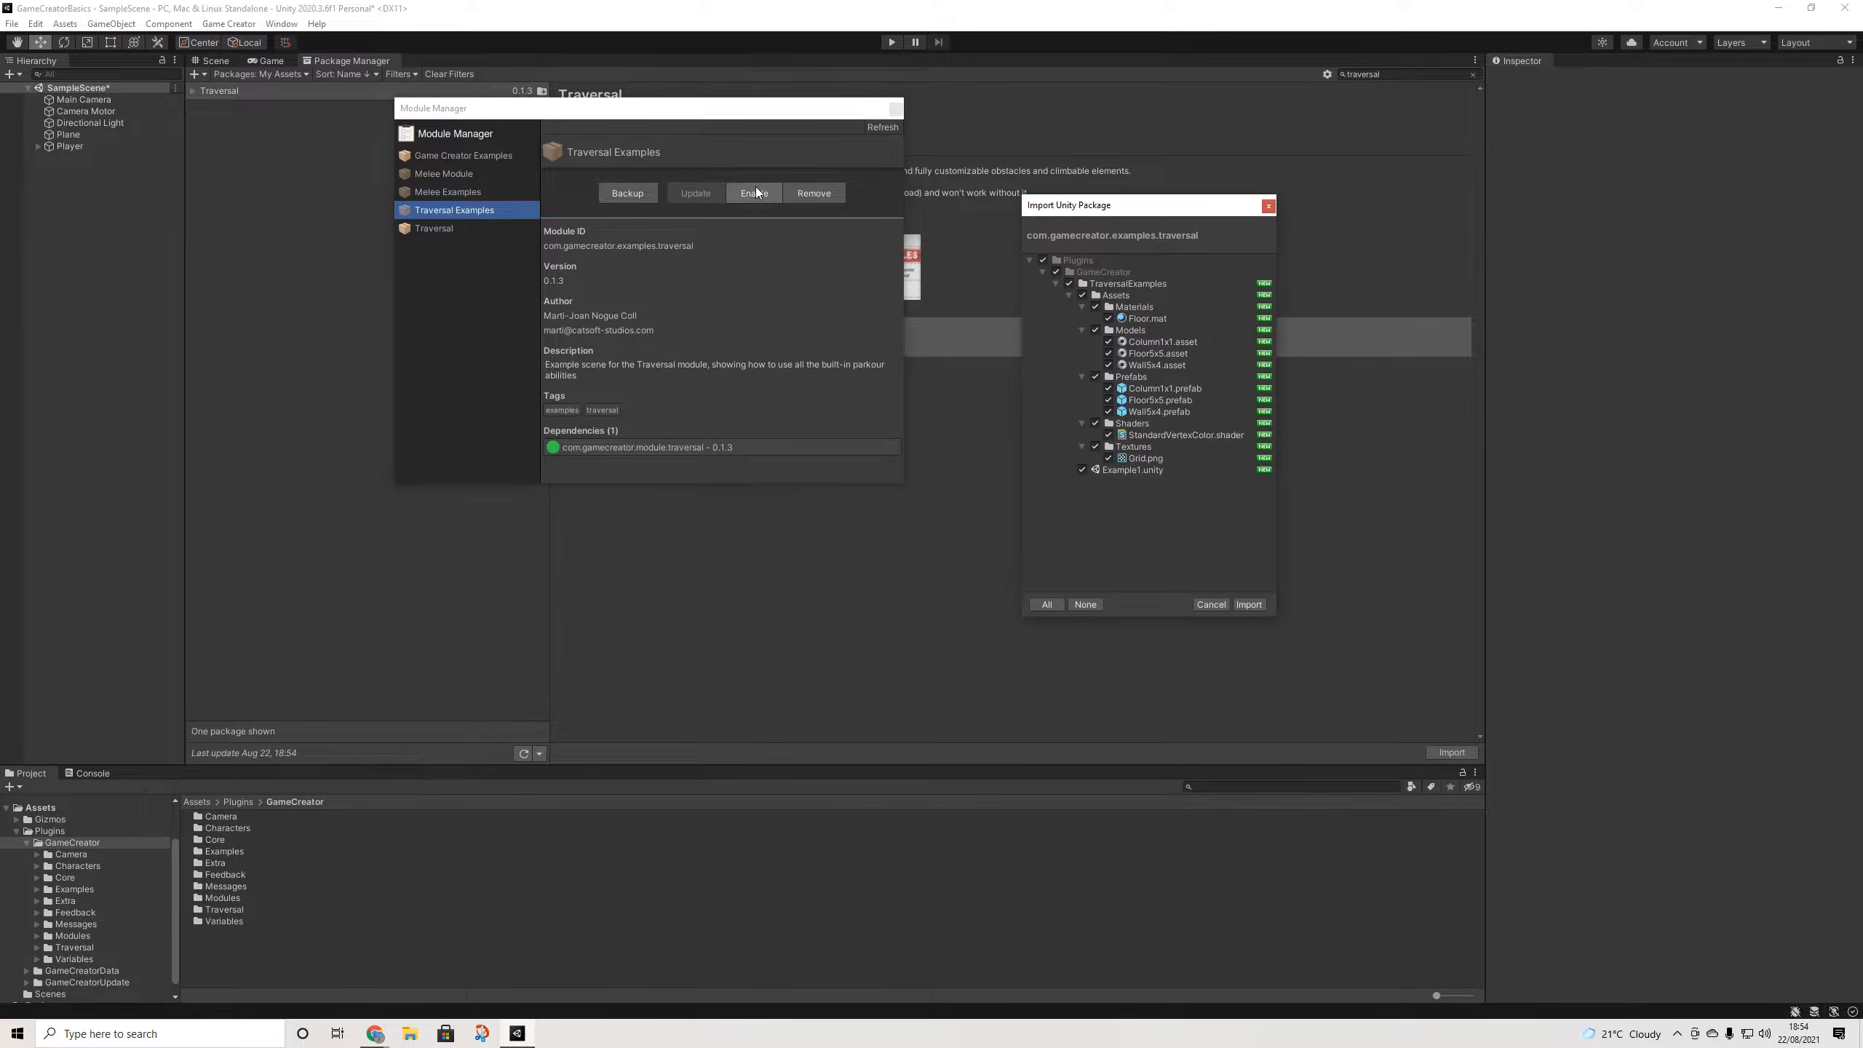
click(1249, 605)
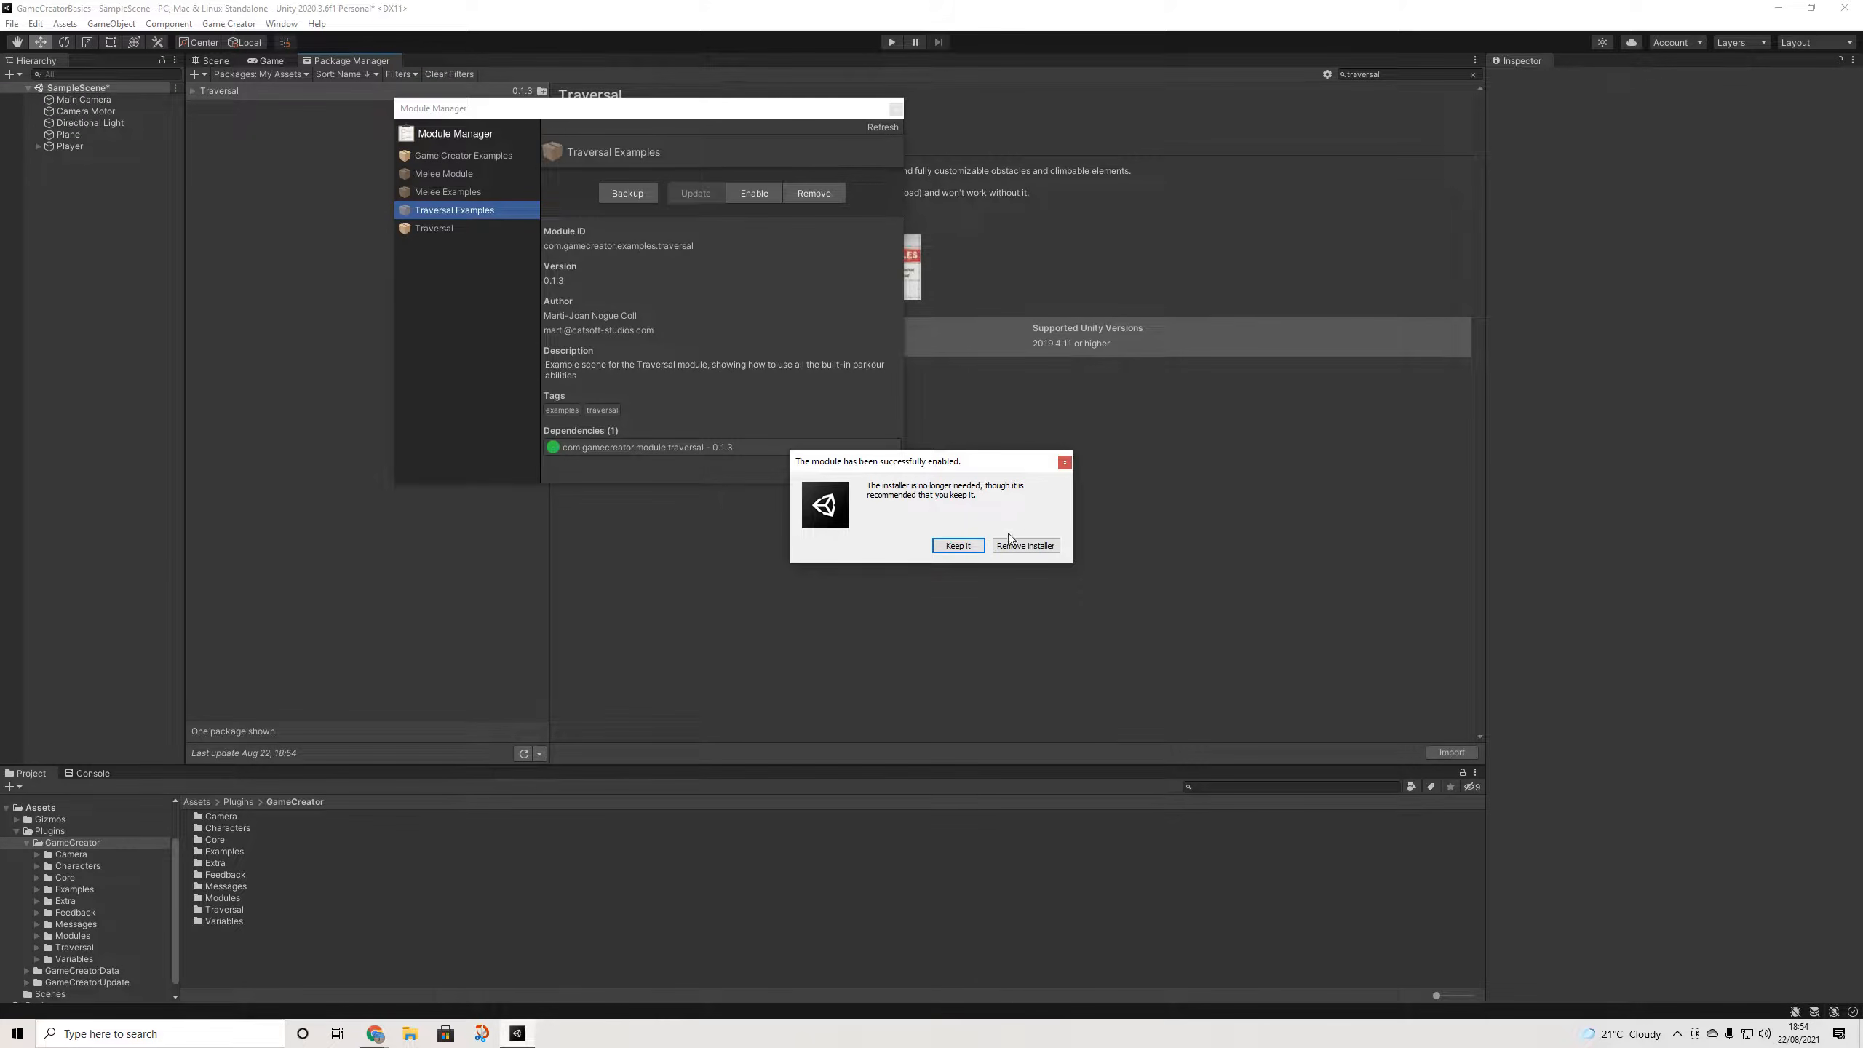
click(979, 547)
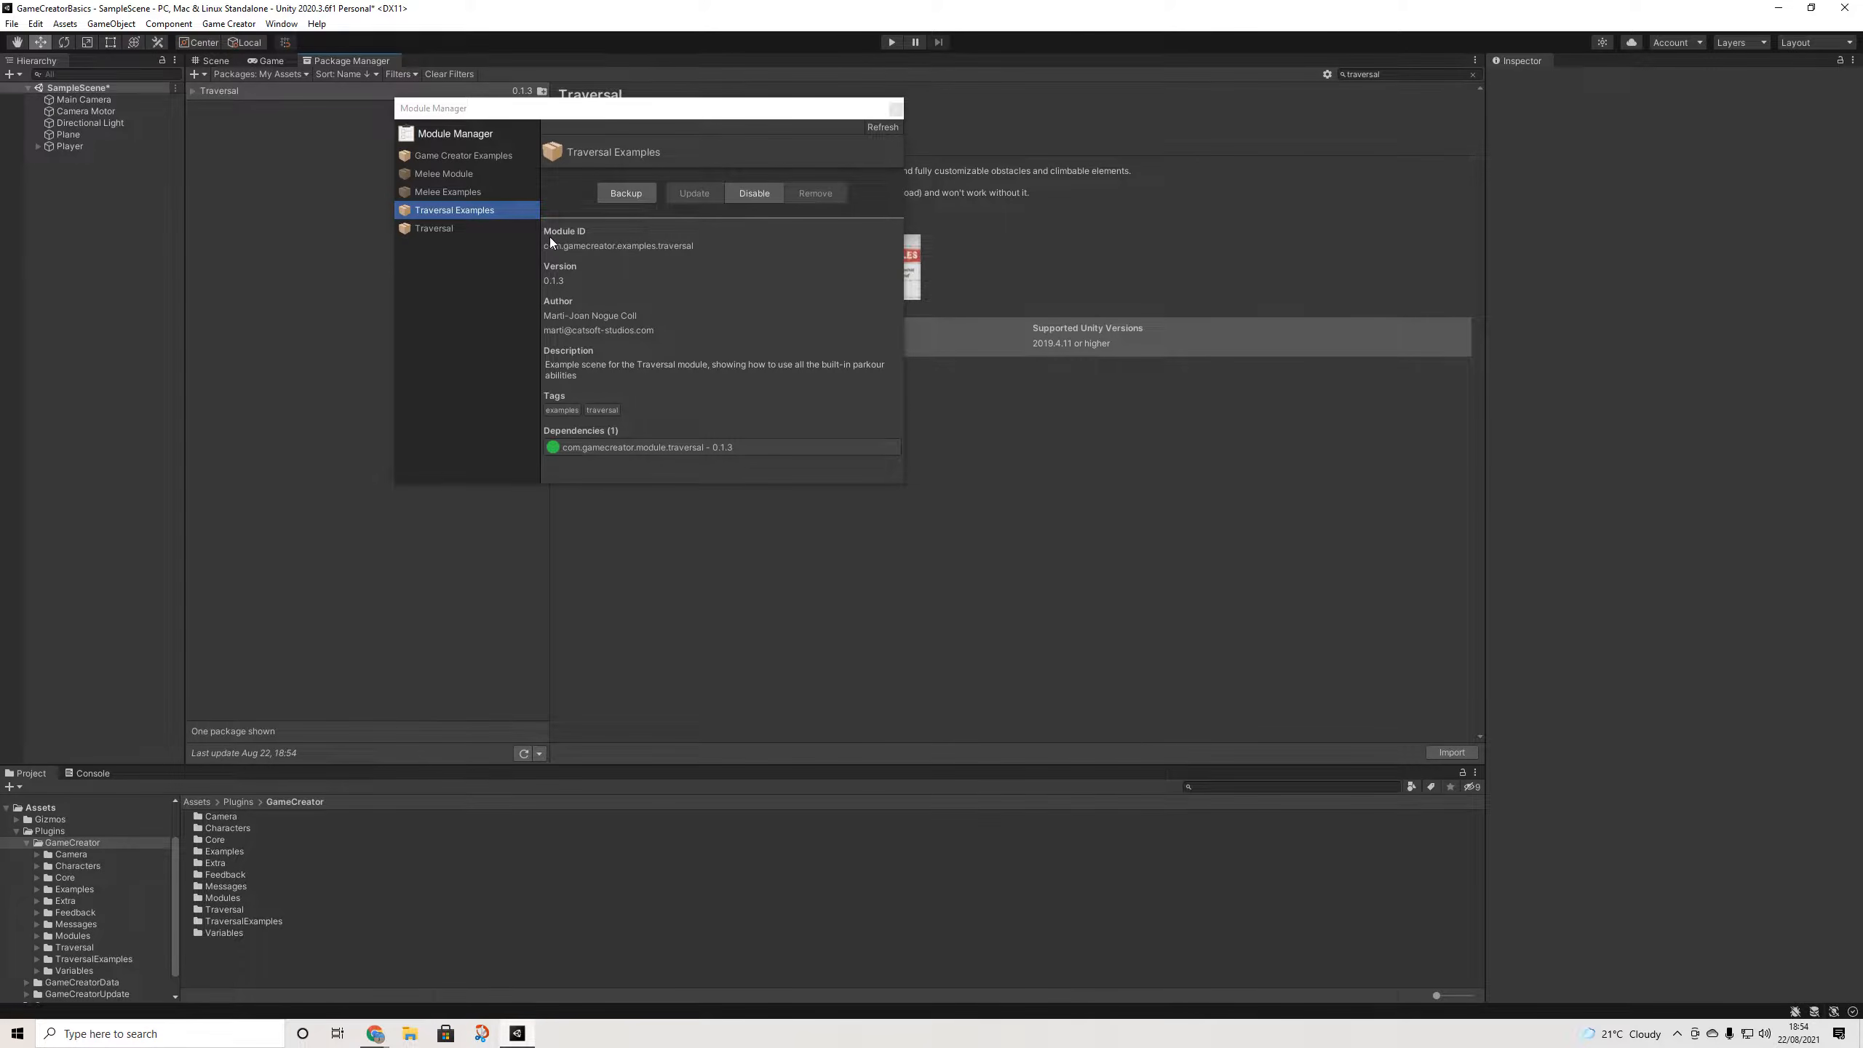
click(449, 228)
click(467, 211)
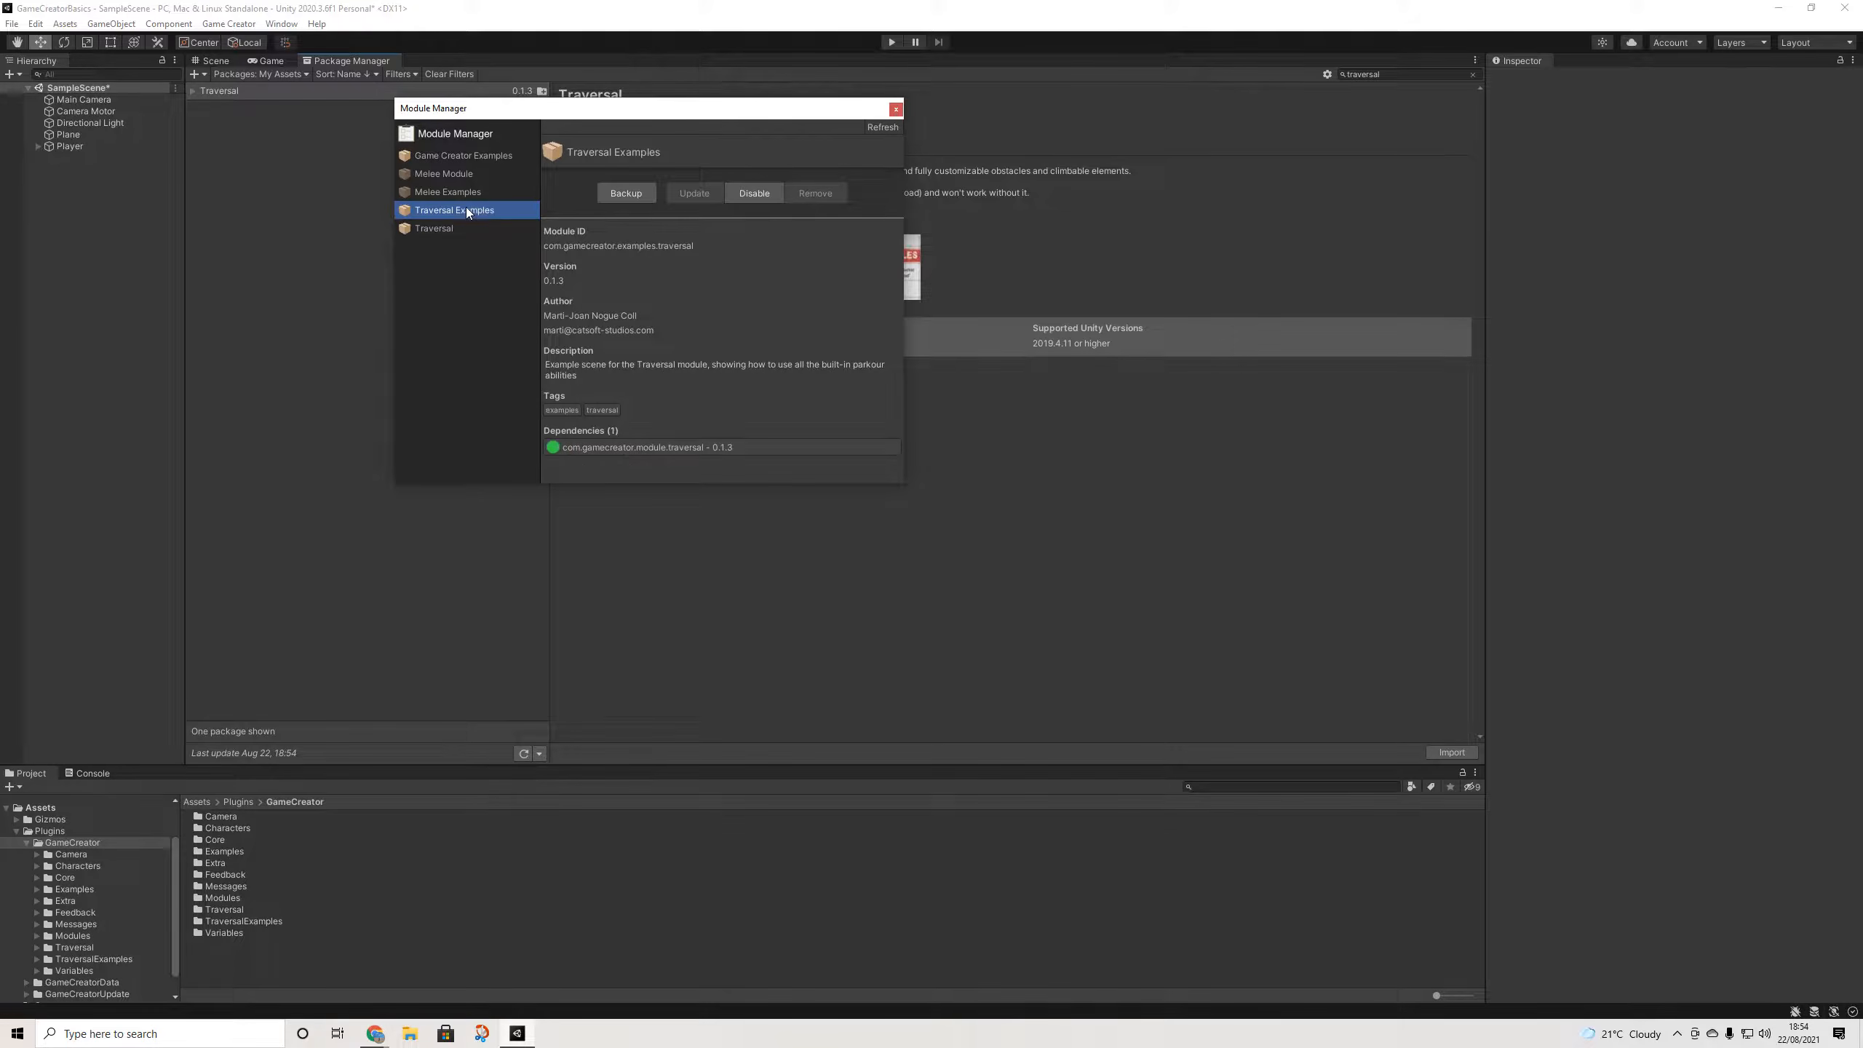
click(895, 110)
- Save SampleScene and open the Example1 scene from Plugins/GameCreator/TraversalExamples in the Scene view
click(215, 62)
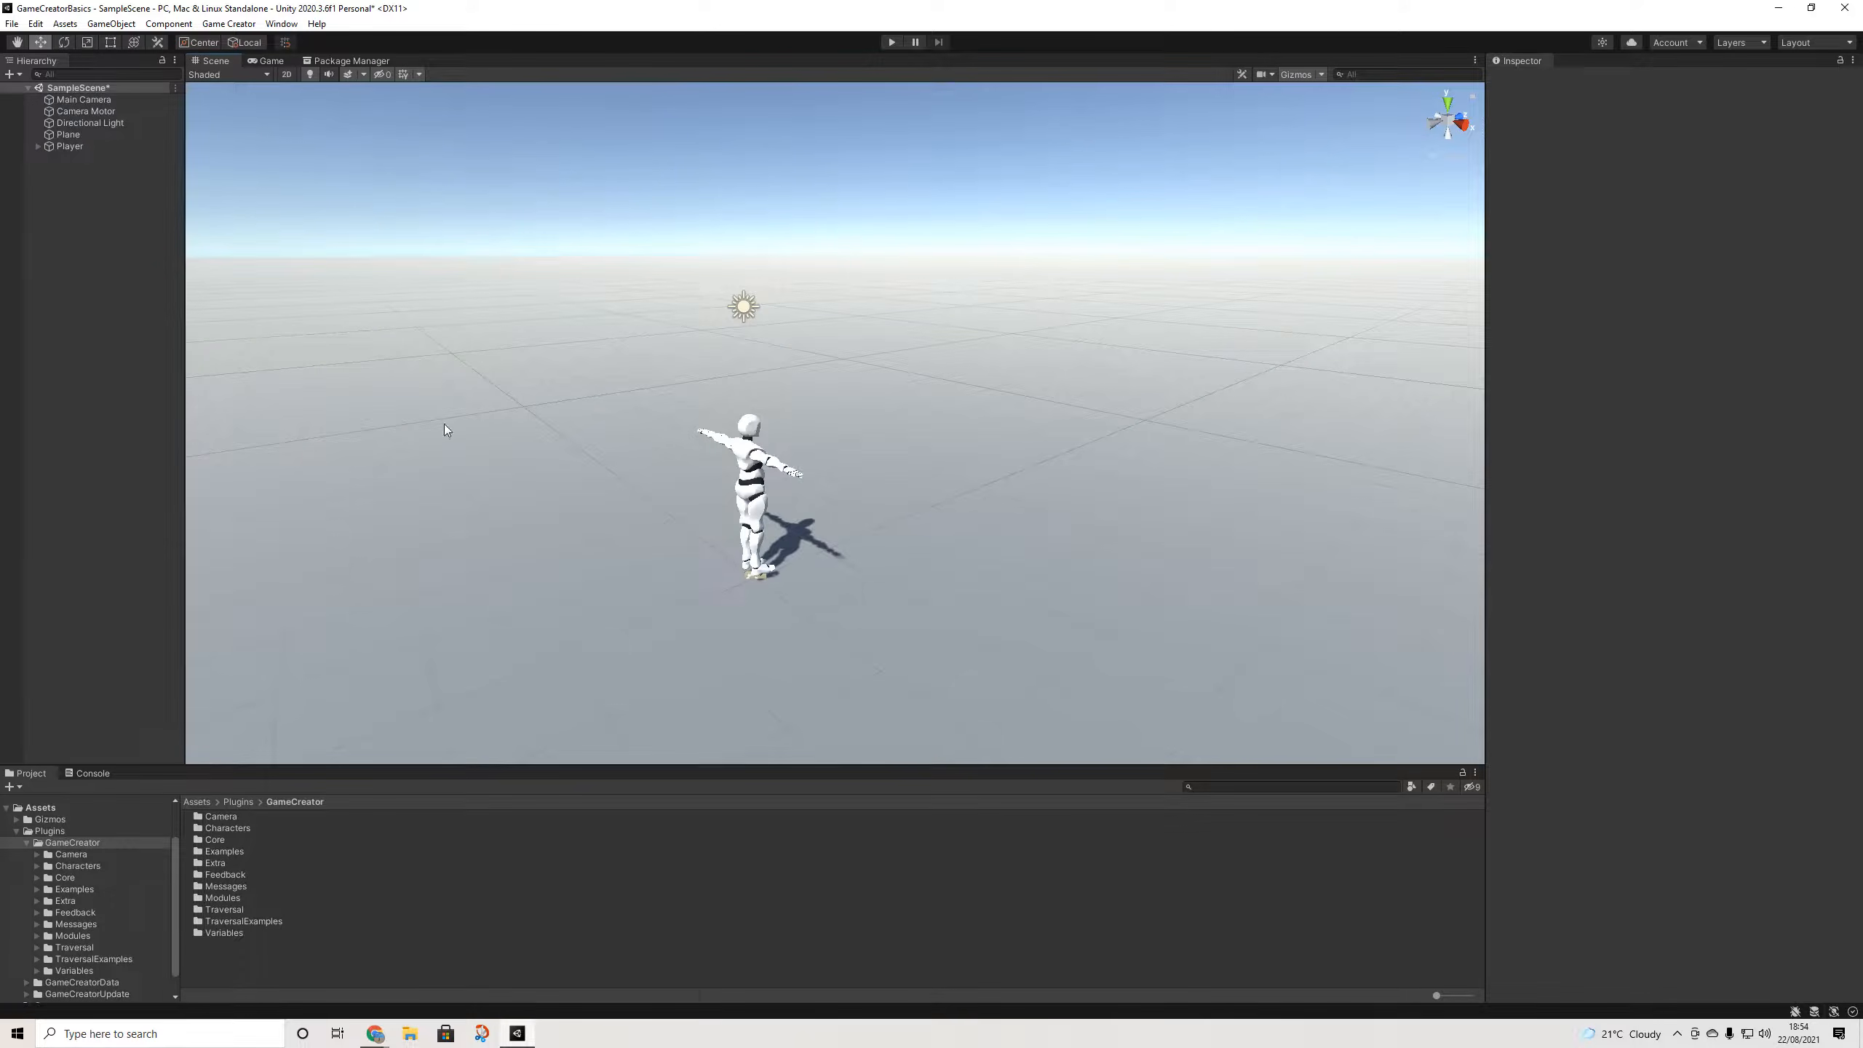
scroll(81, 898, down, 1)
click(96, 934)
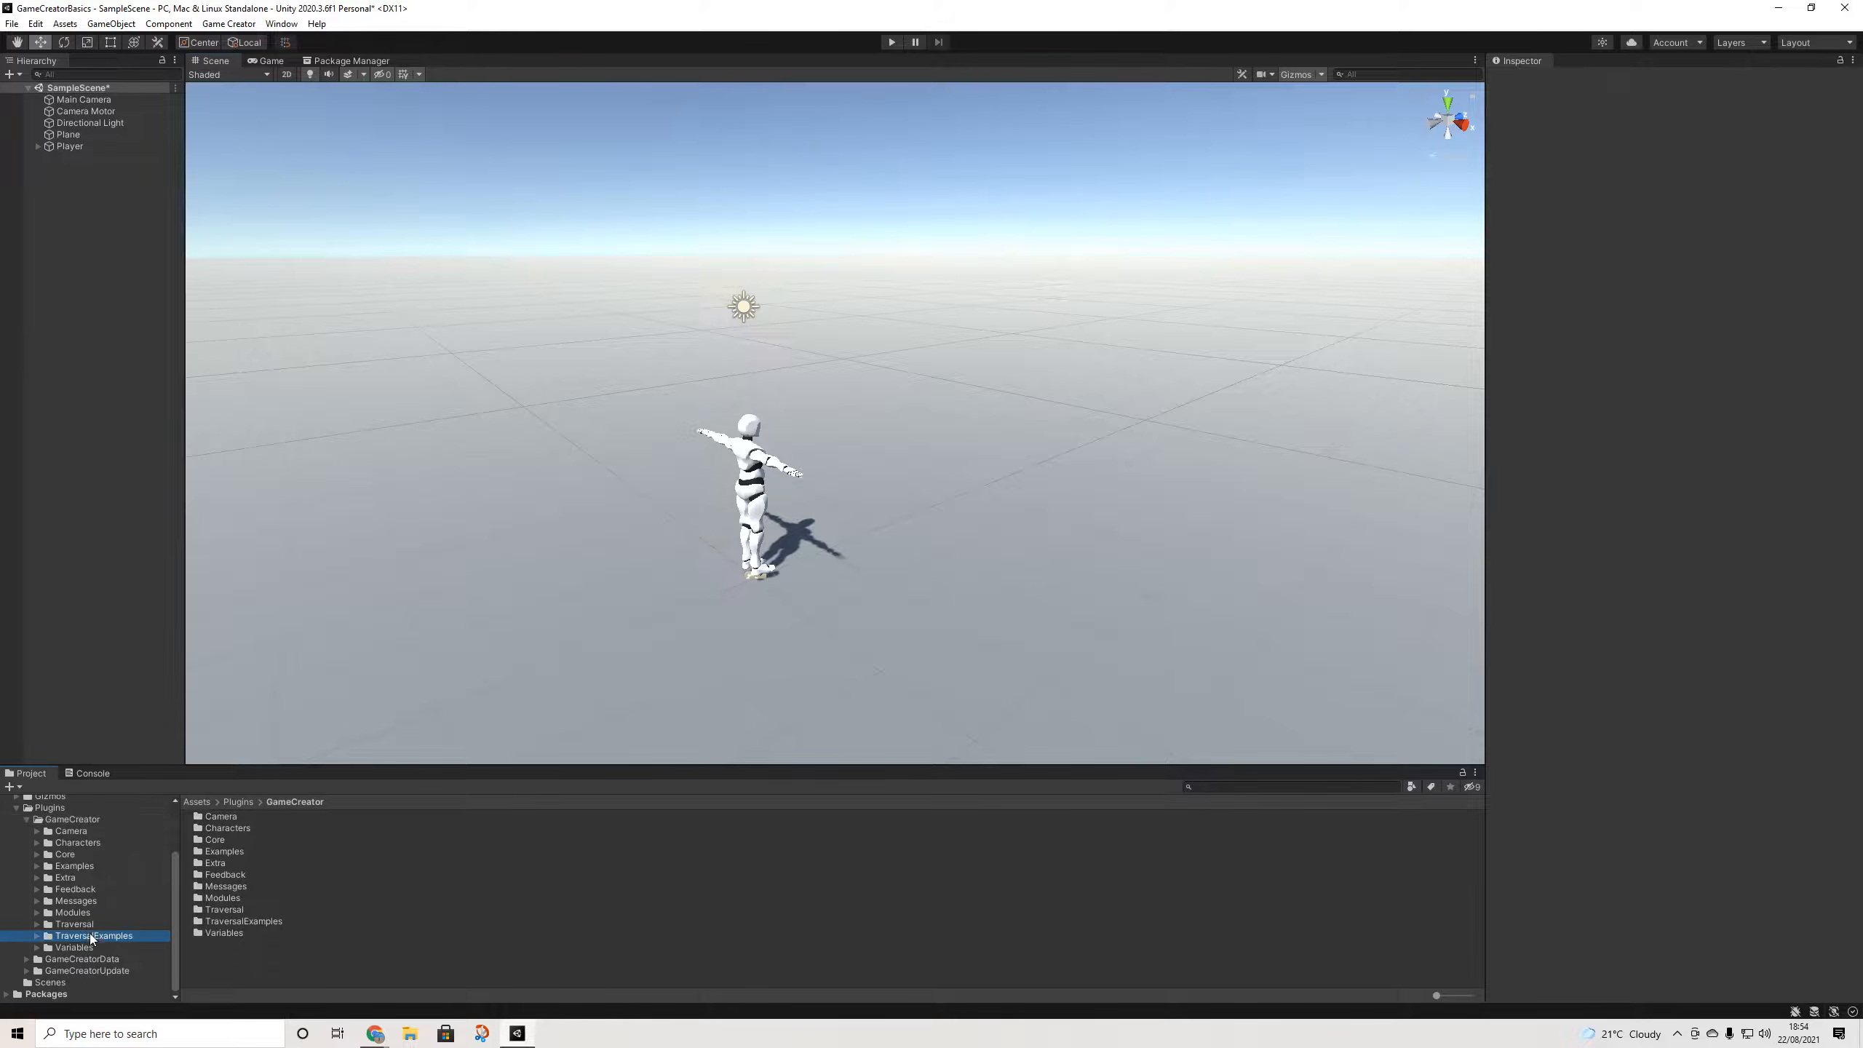
double_click(222, 827)
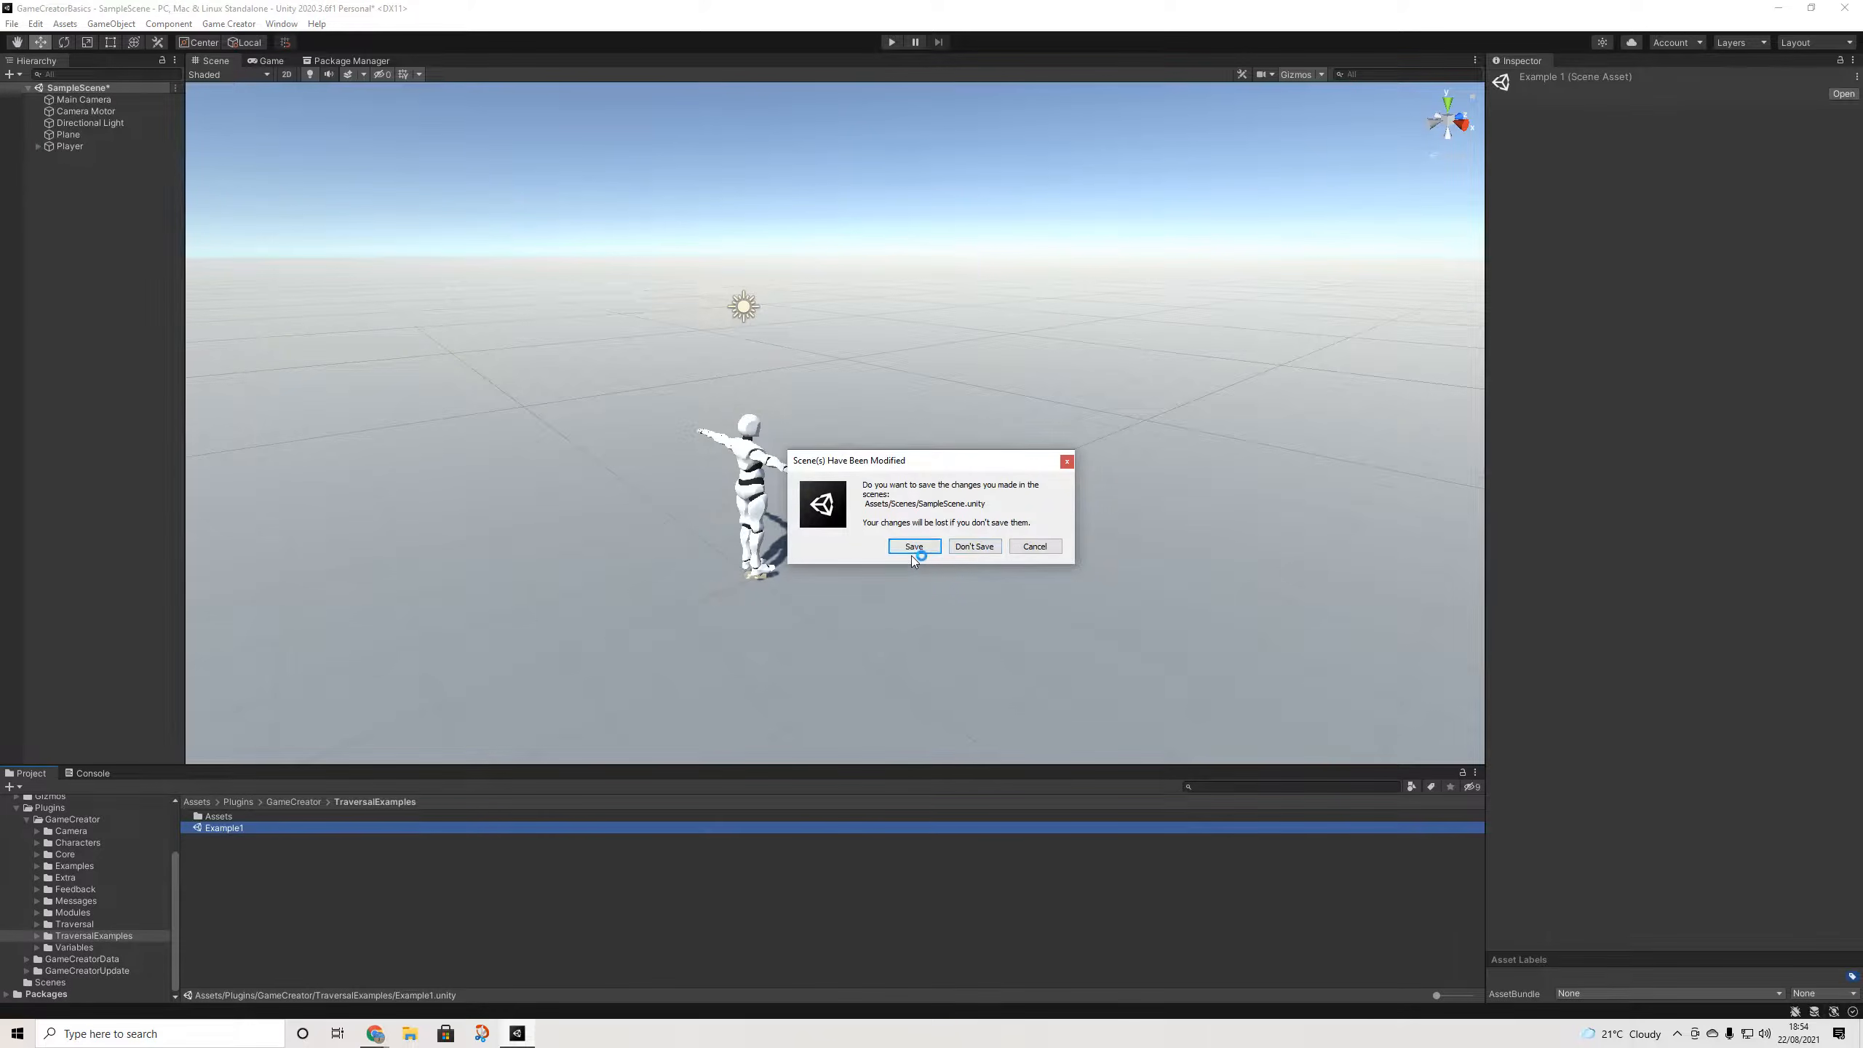
click(914, 546)
middle_drag(875, 515, 815, 554)
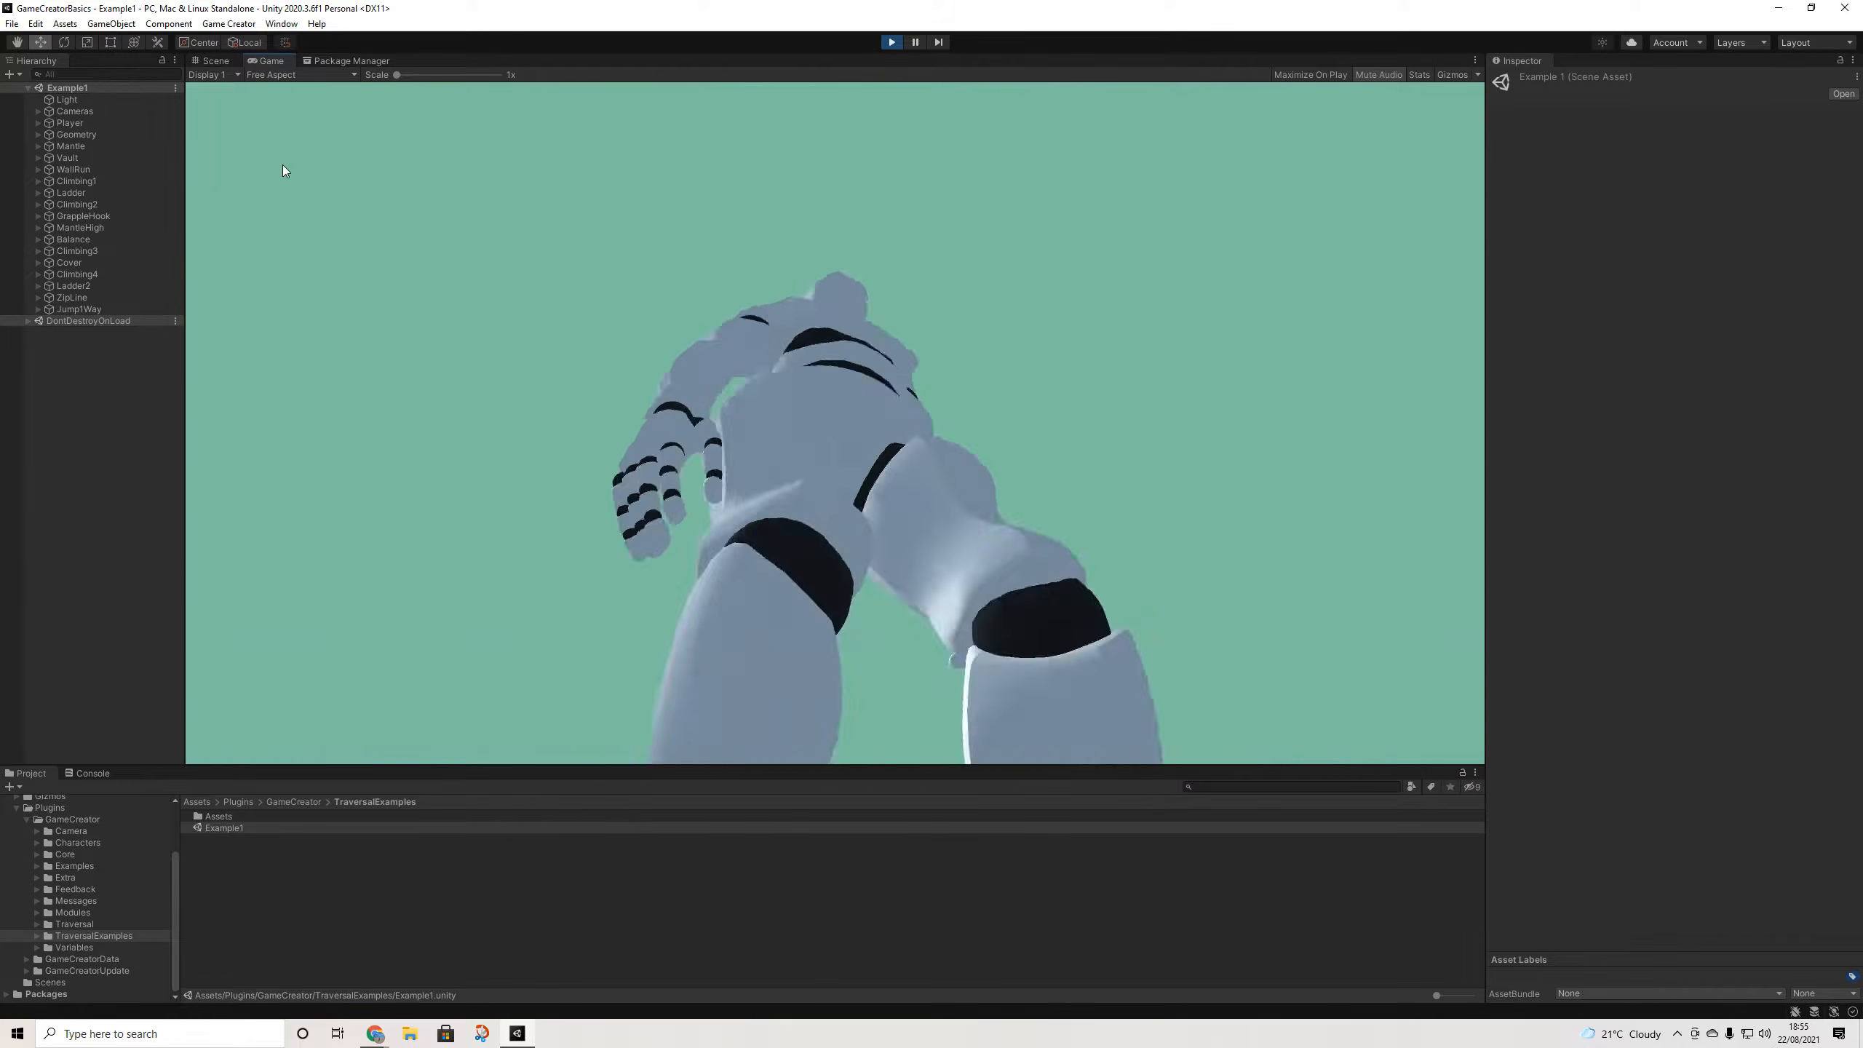
- Expand the Player's Player Character settings, then walk forward and vault over the blue block
click(71, 123)
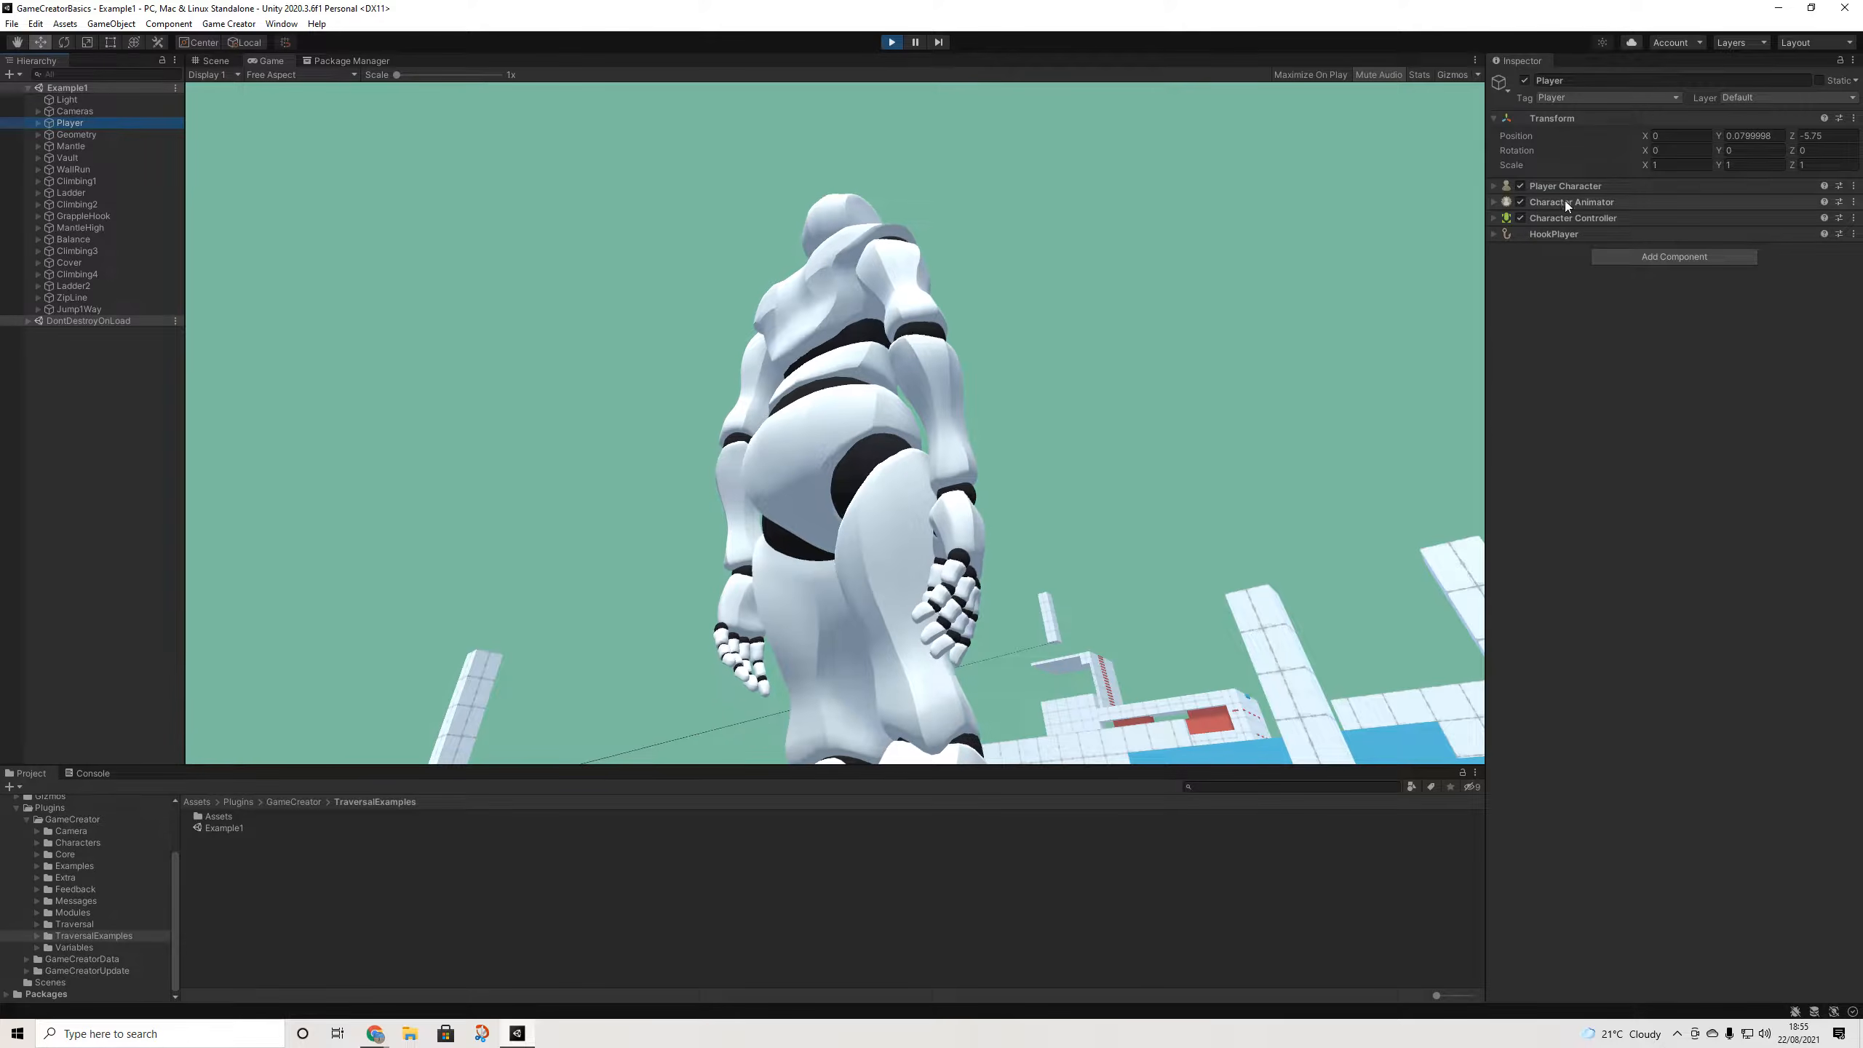
click(1575, 187)
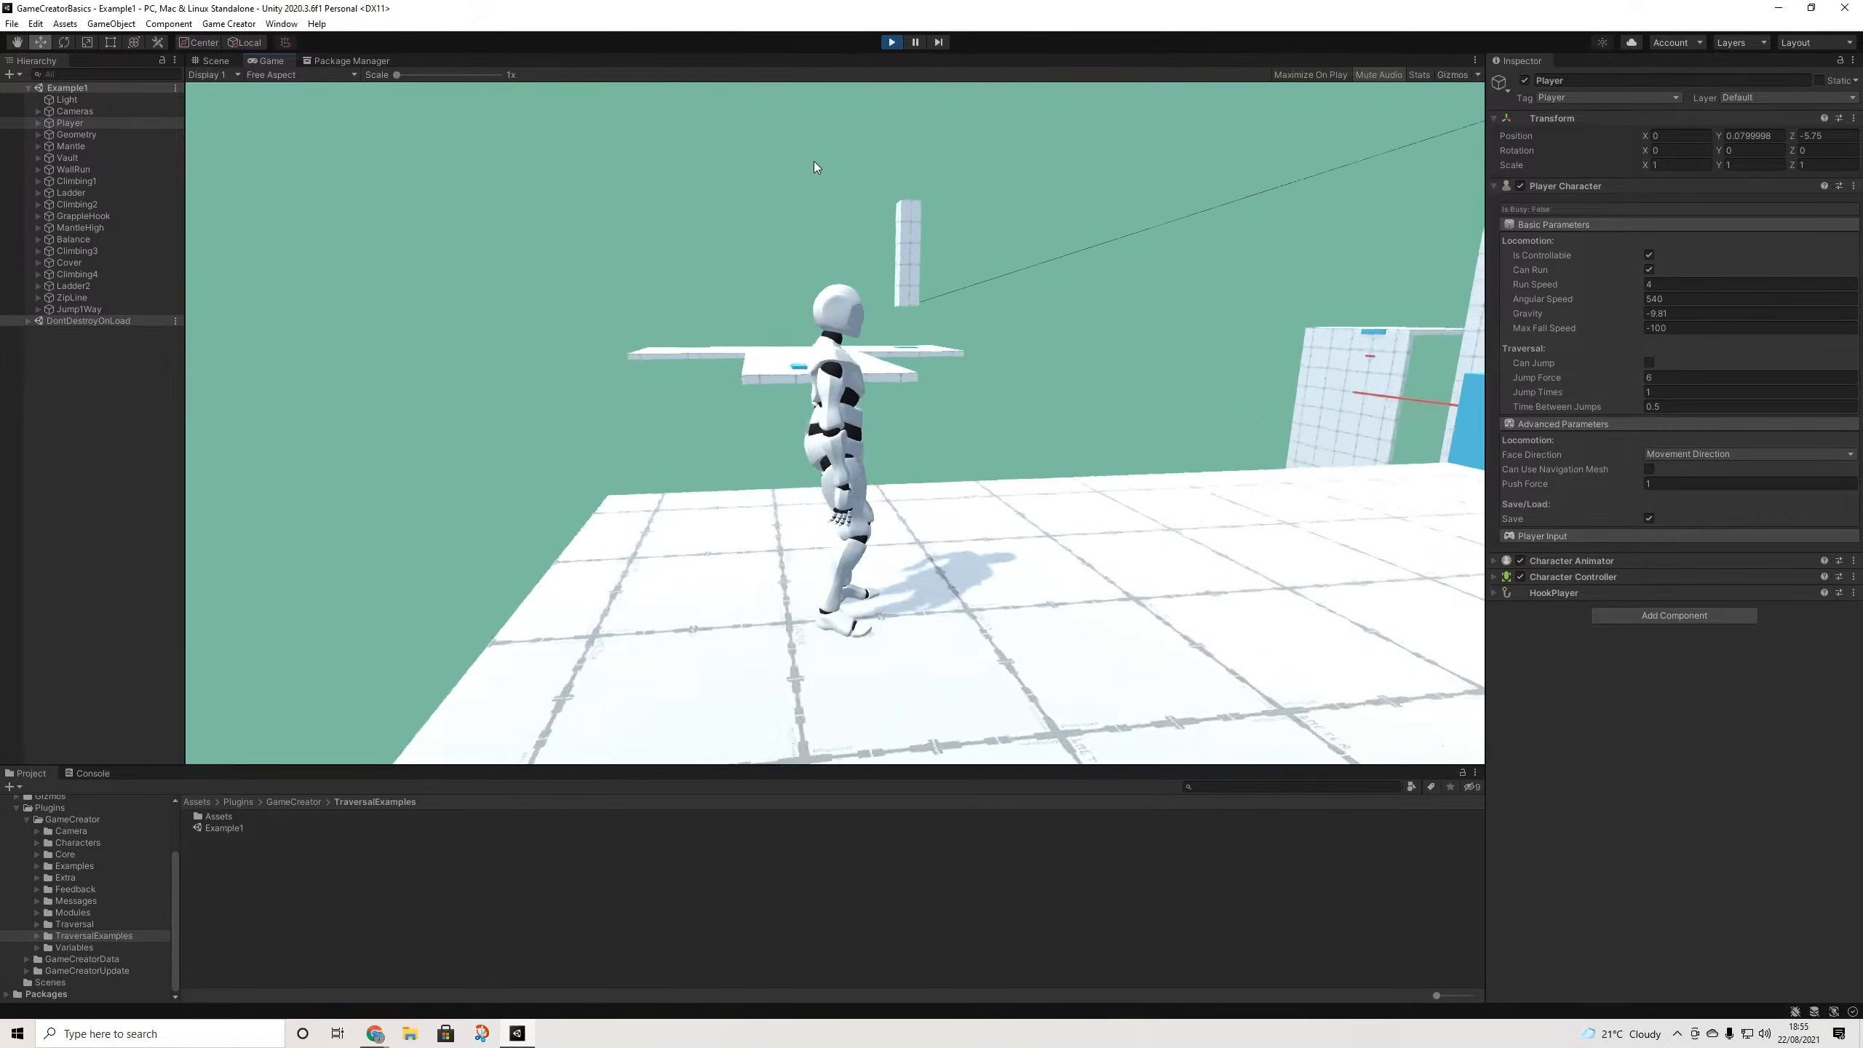
key(w)
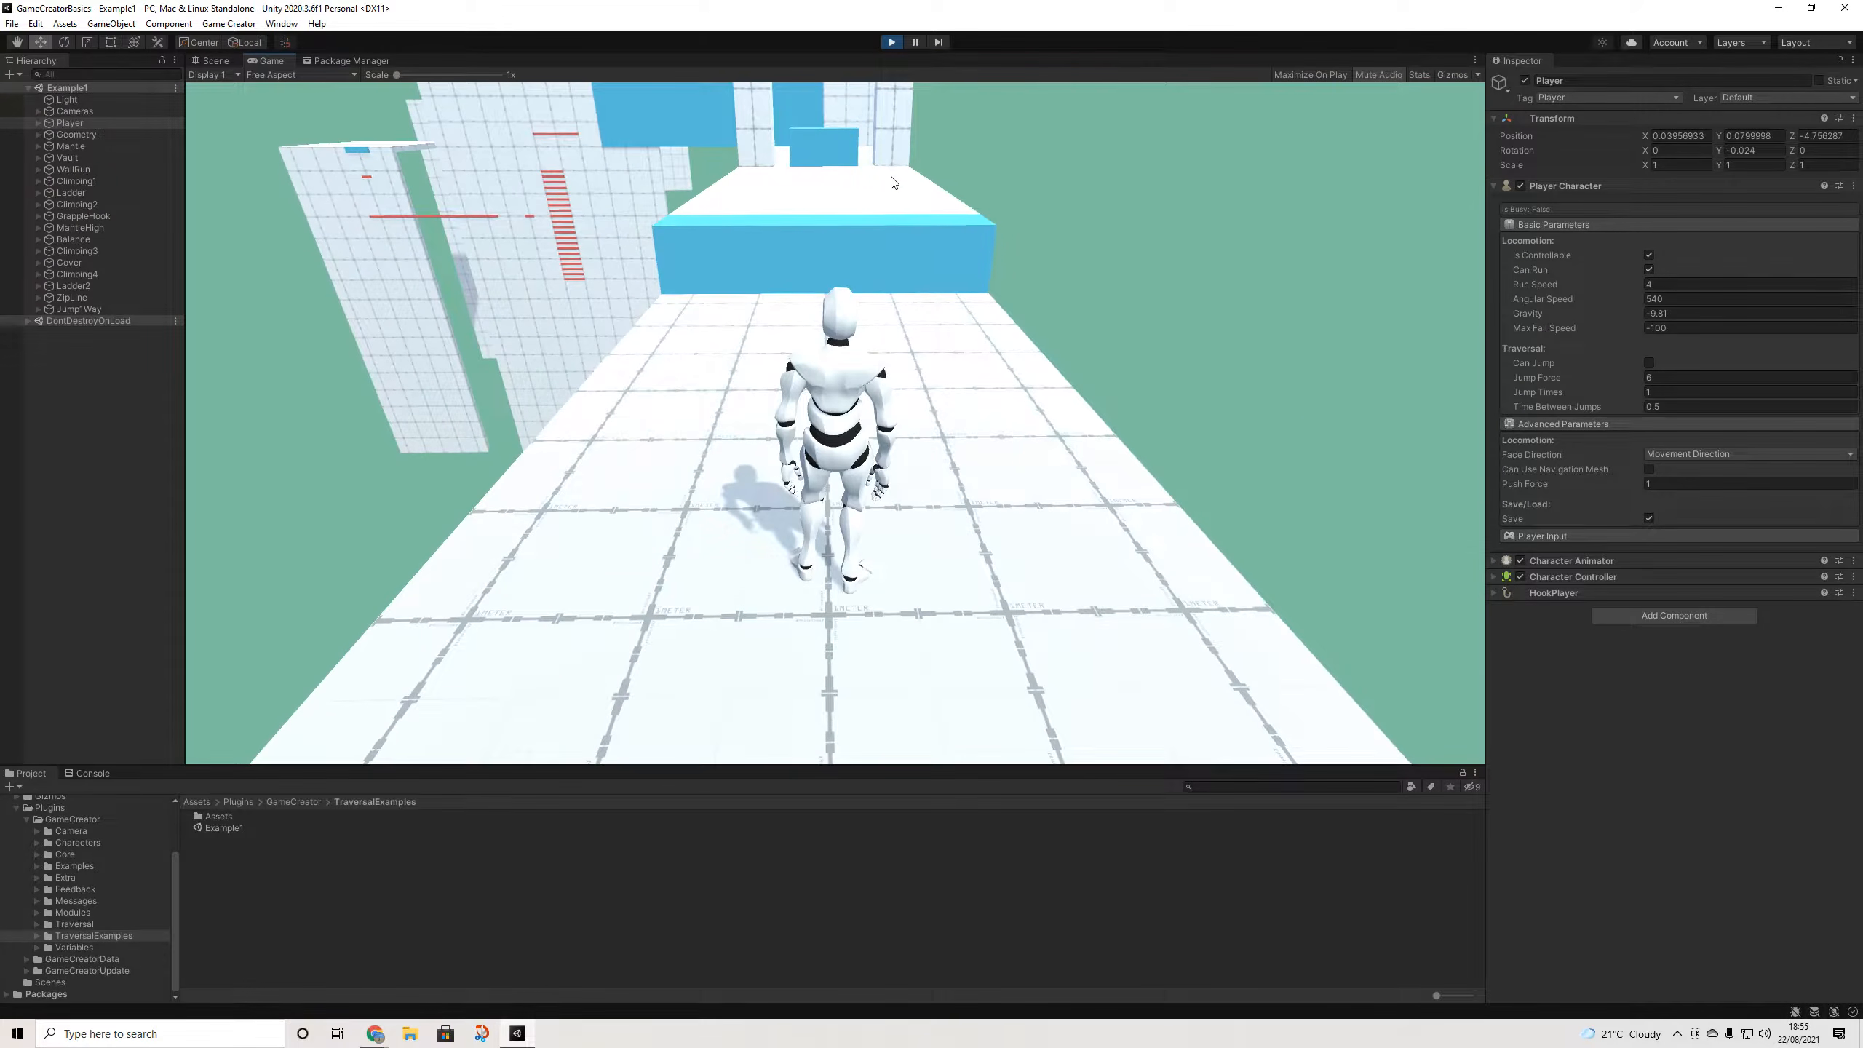
key(w)
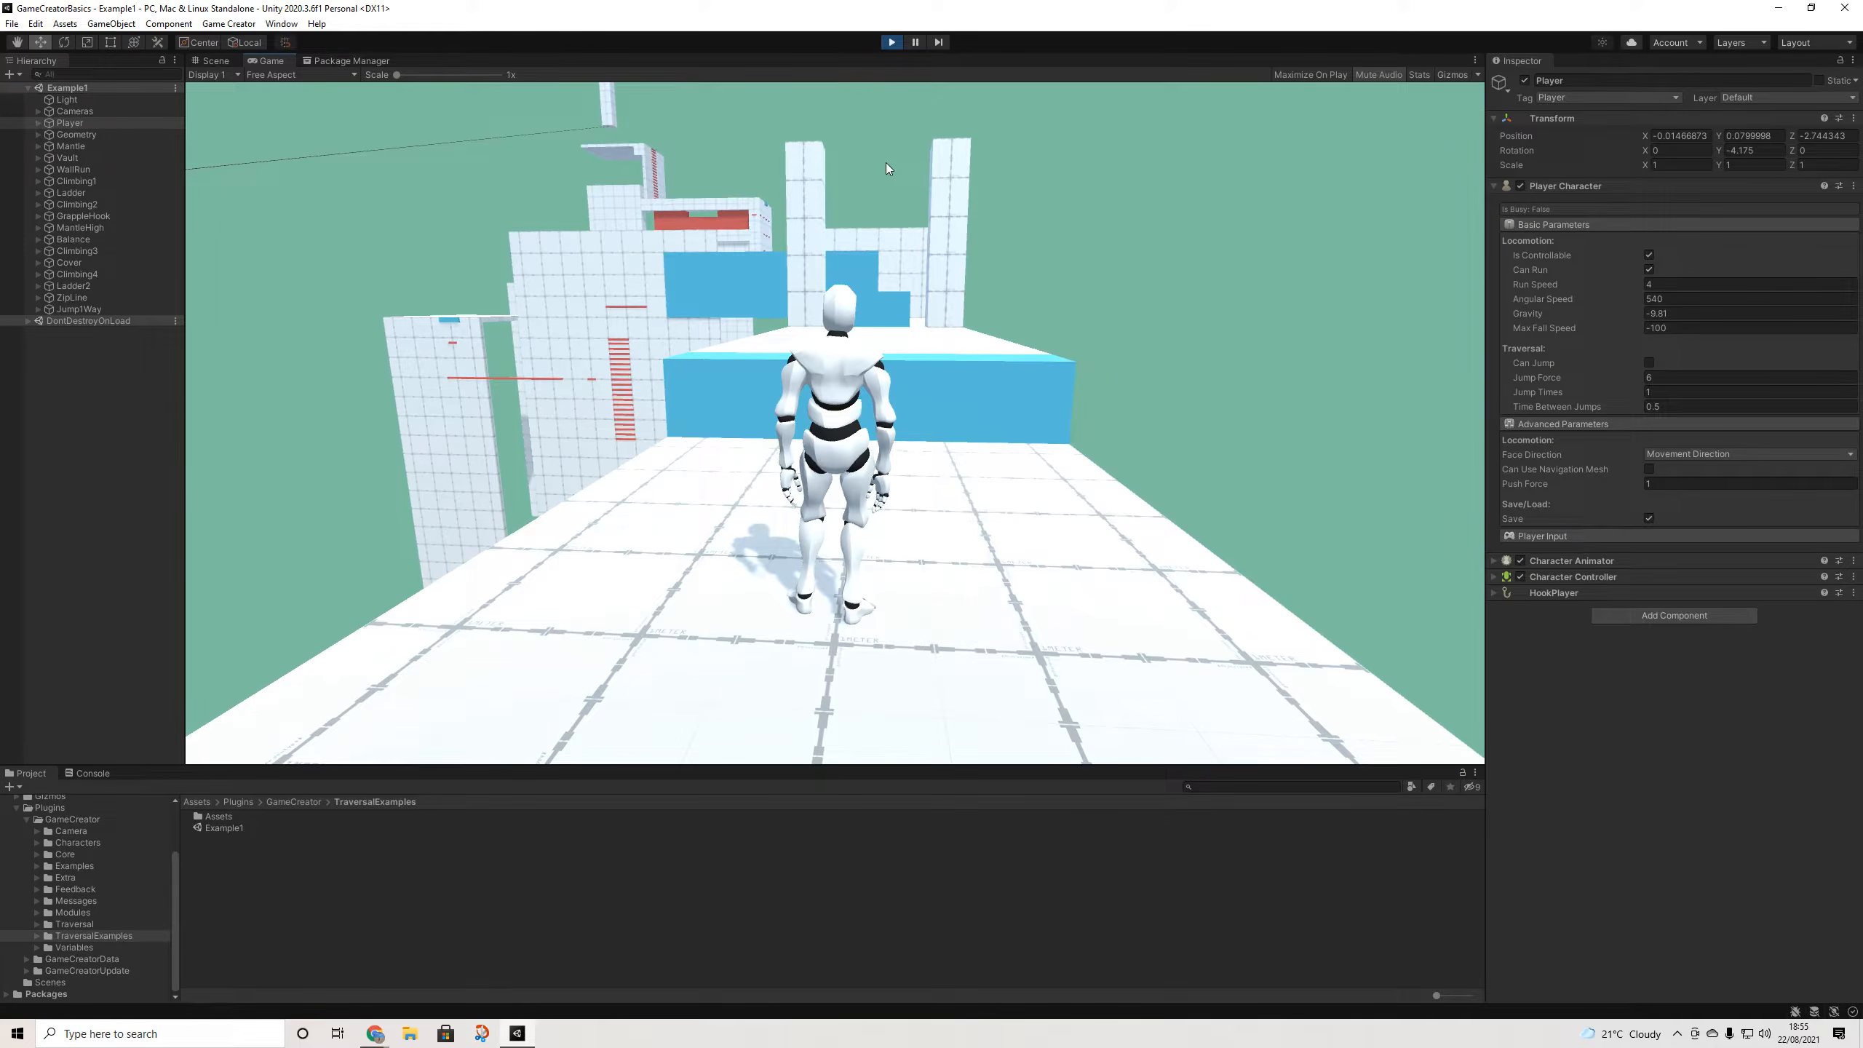
key(w)
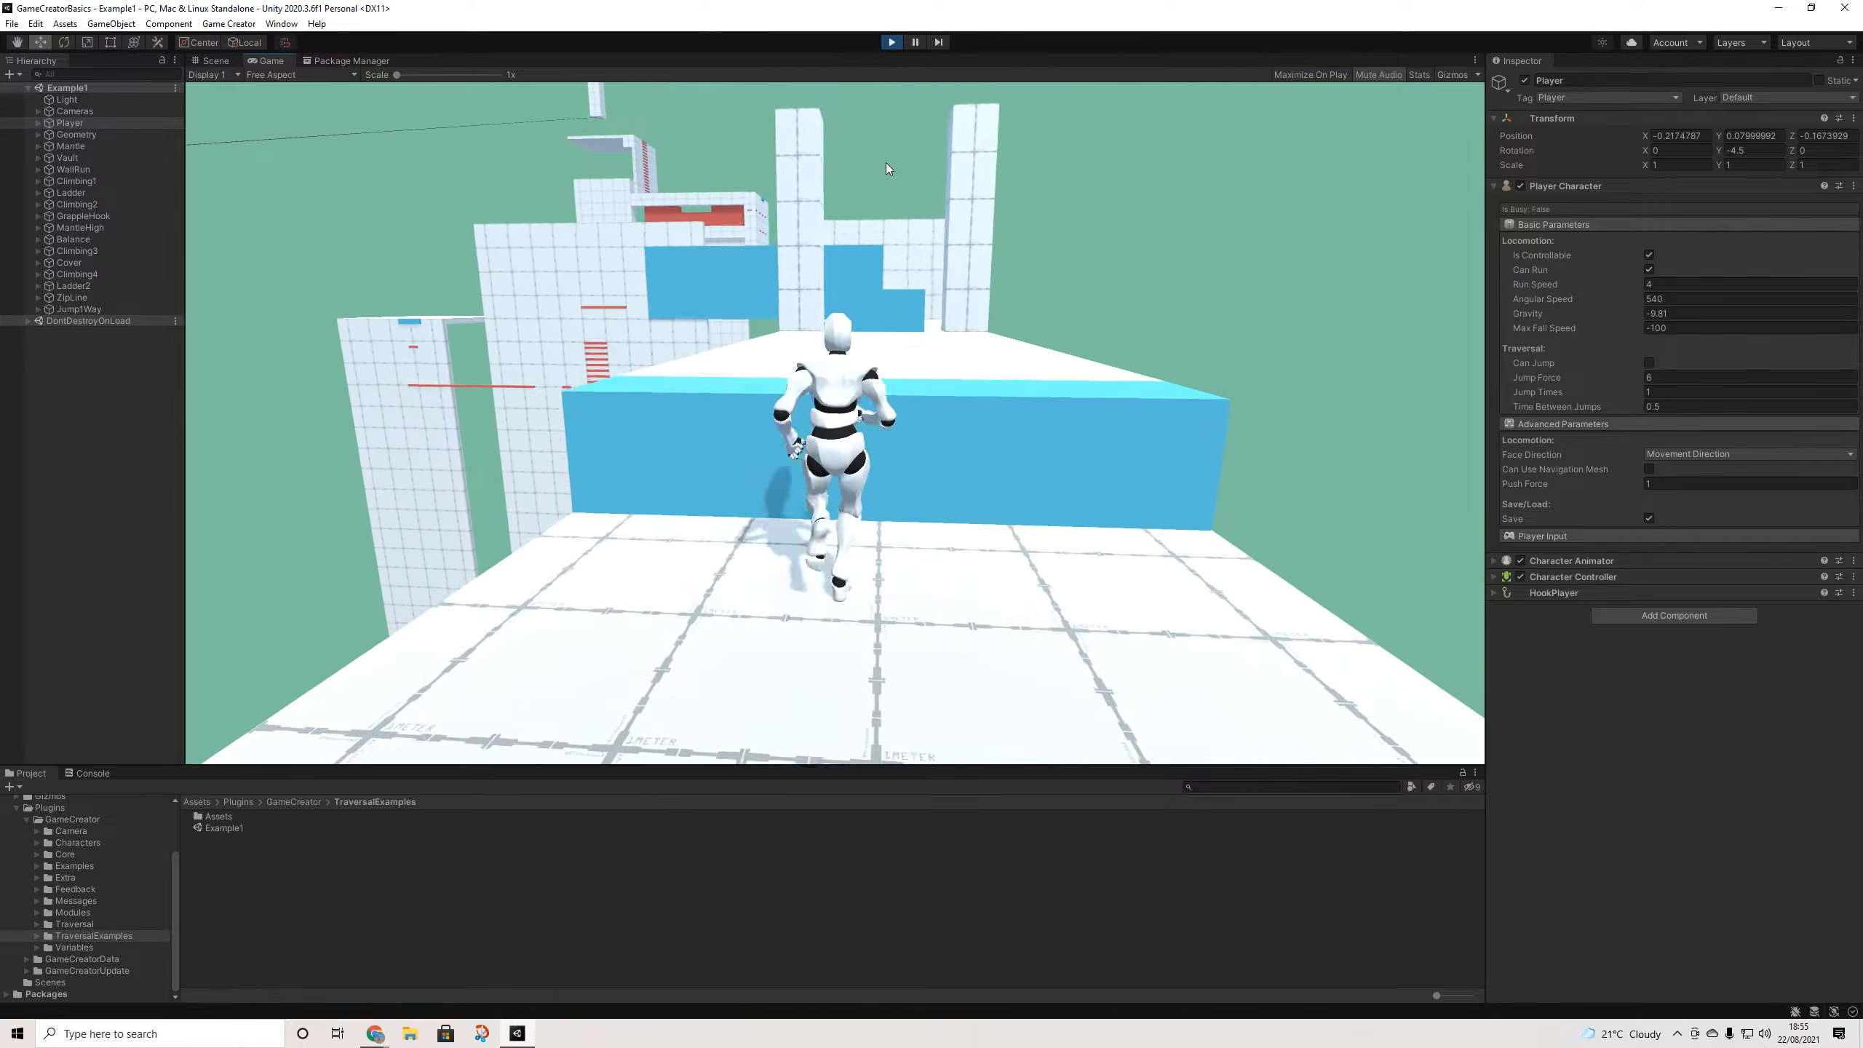
key(w)
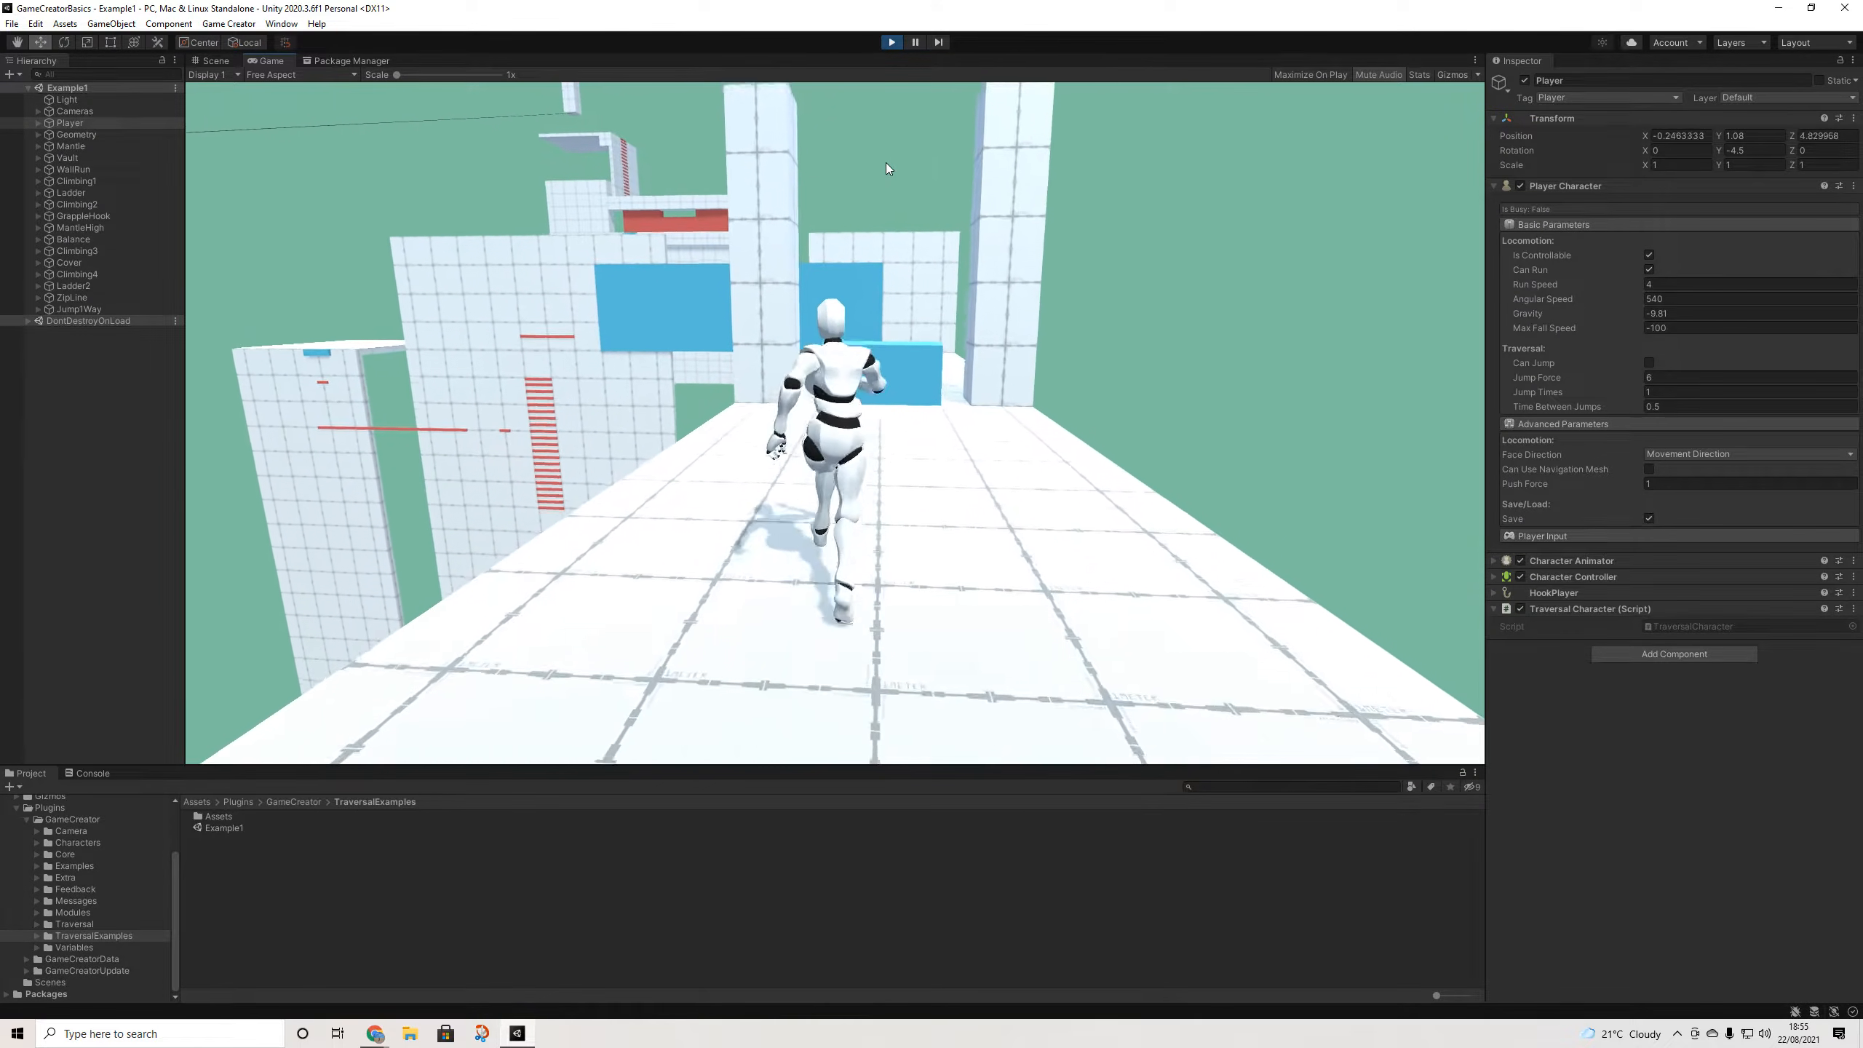
key(w)
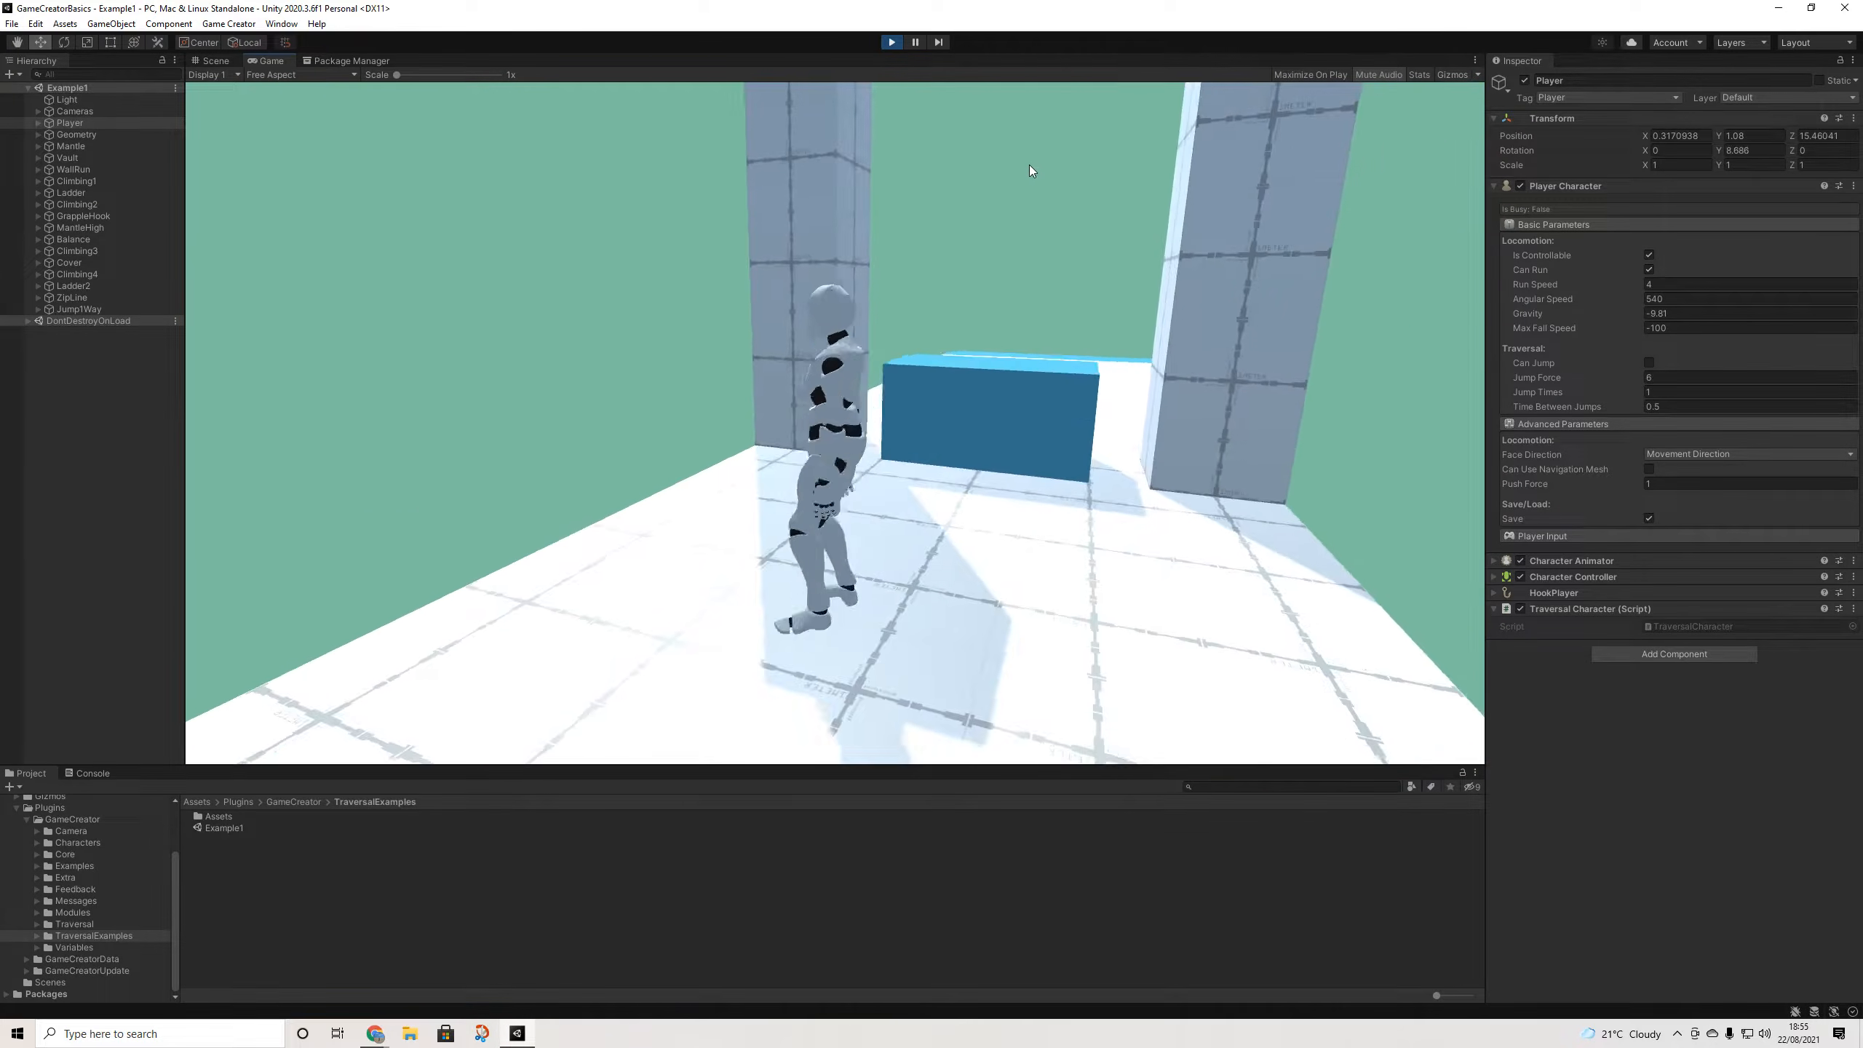
key(w)
key(w)
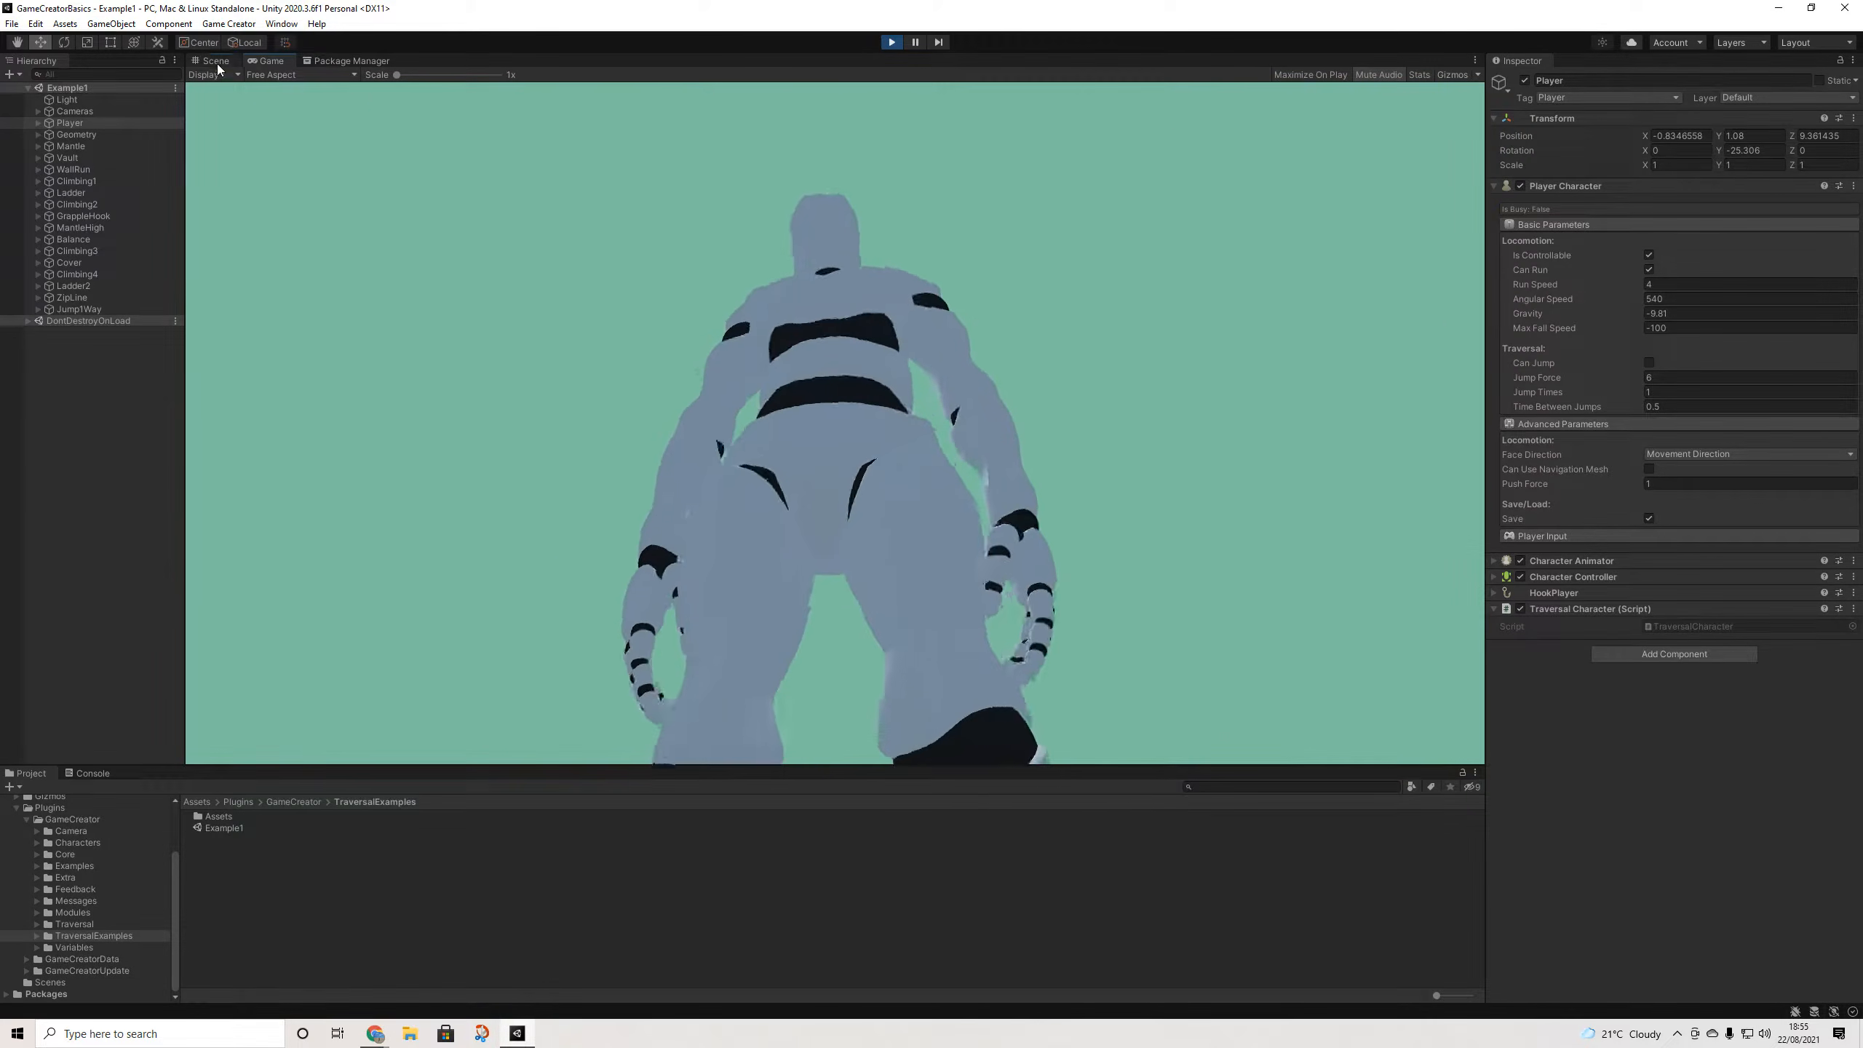
- In the Scene view, select the blue vault block and its TriggerA object
click(214, 61)
middle_drag(1271, 384, 1122, 421)
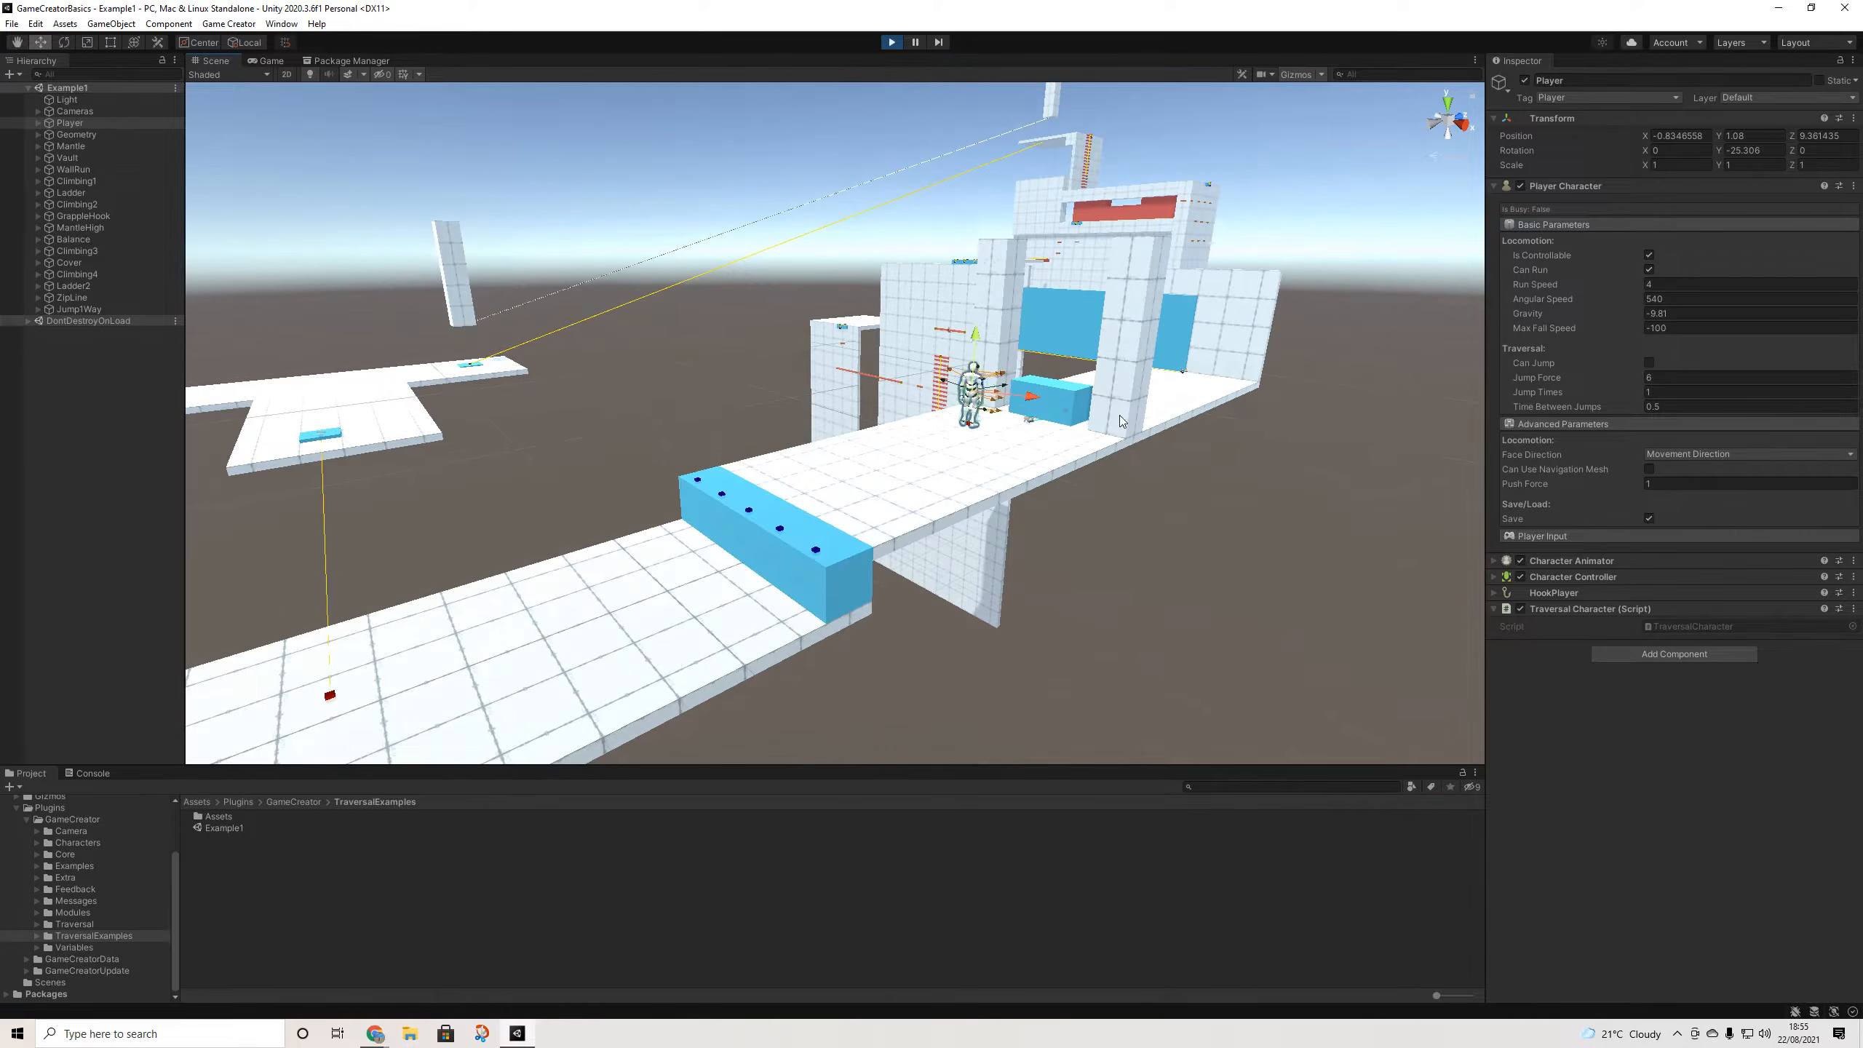
click(1075, 411)
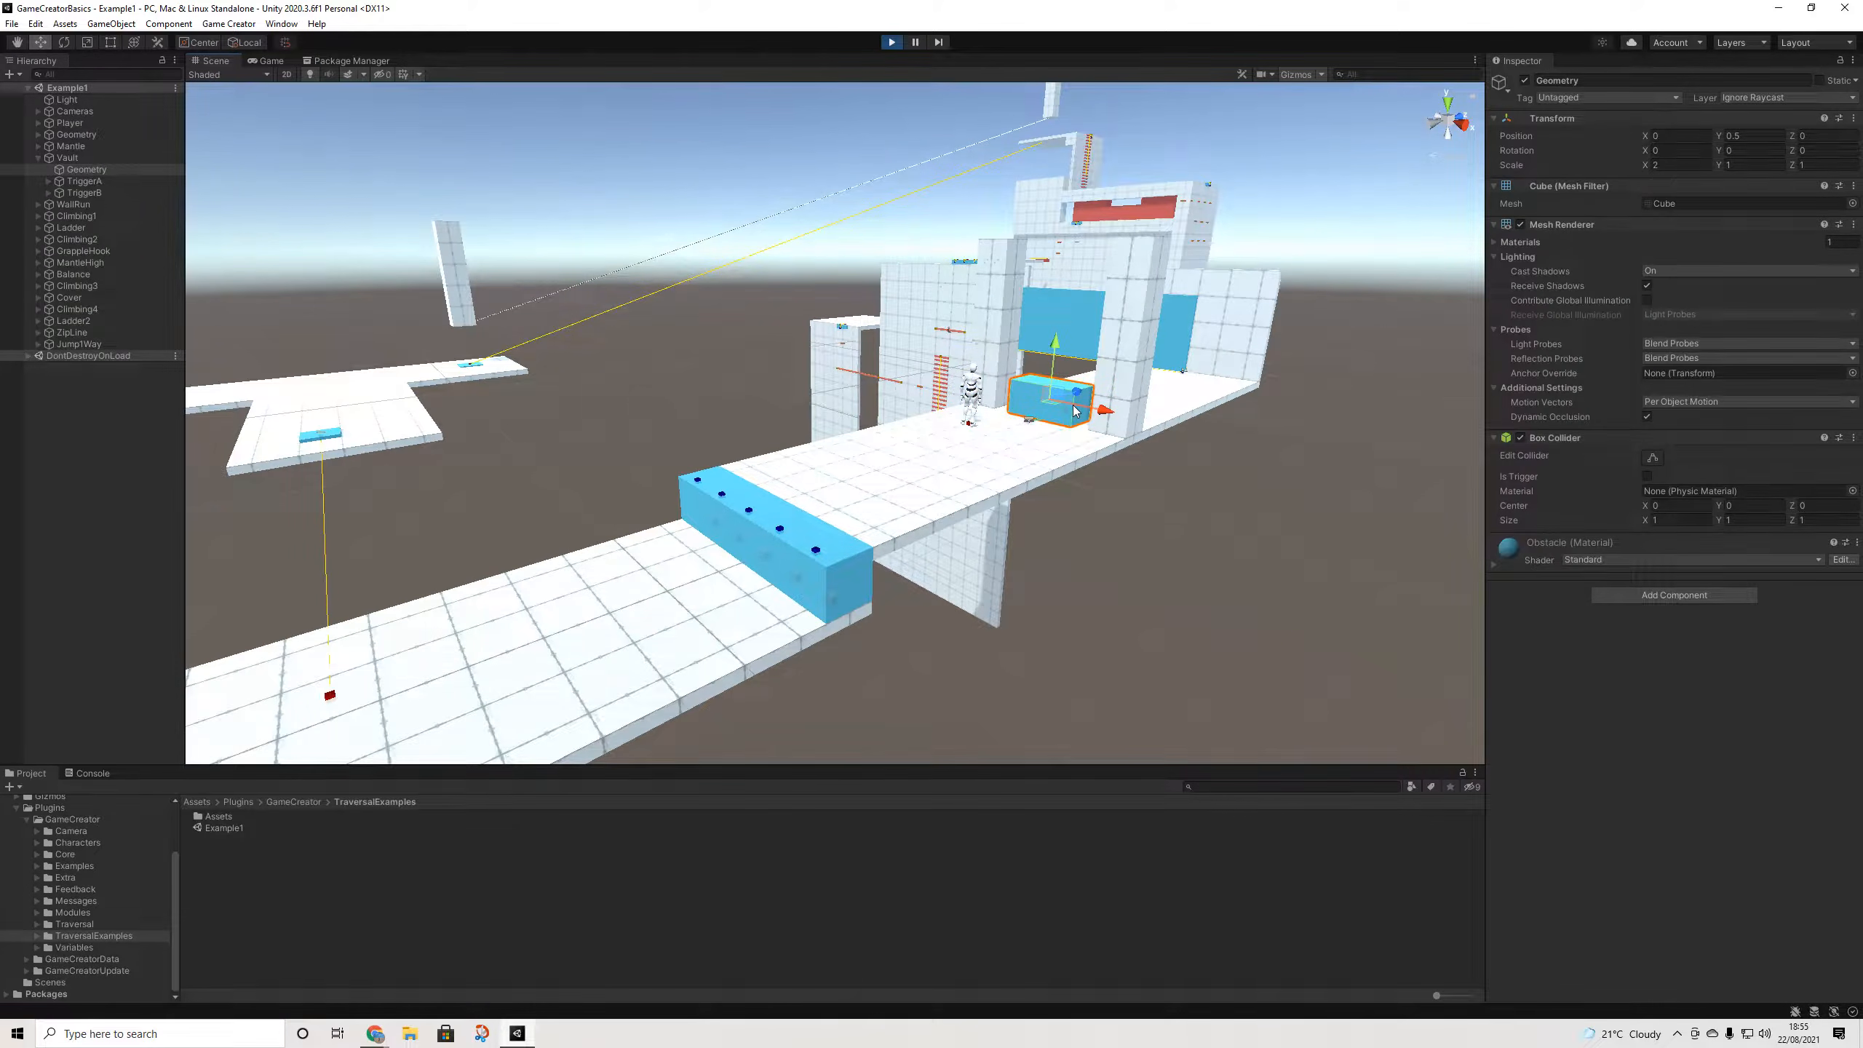
click(98, 182)
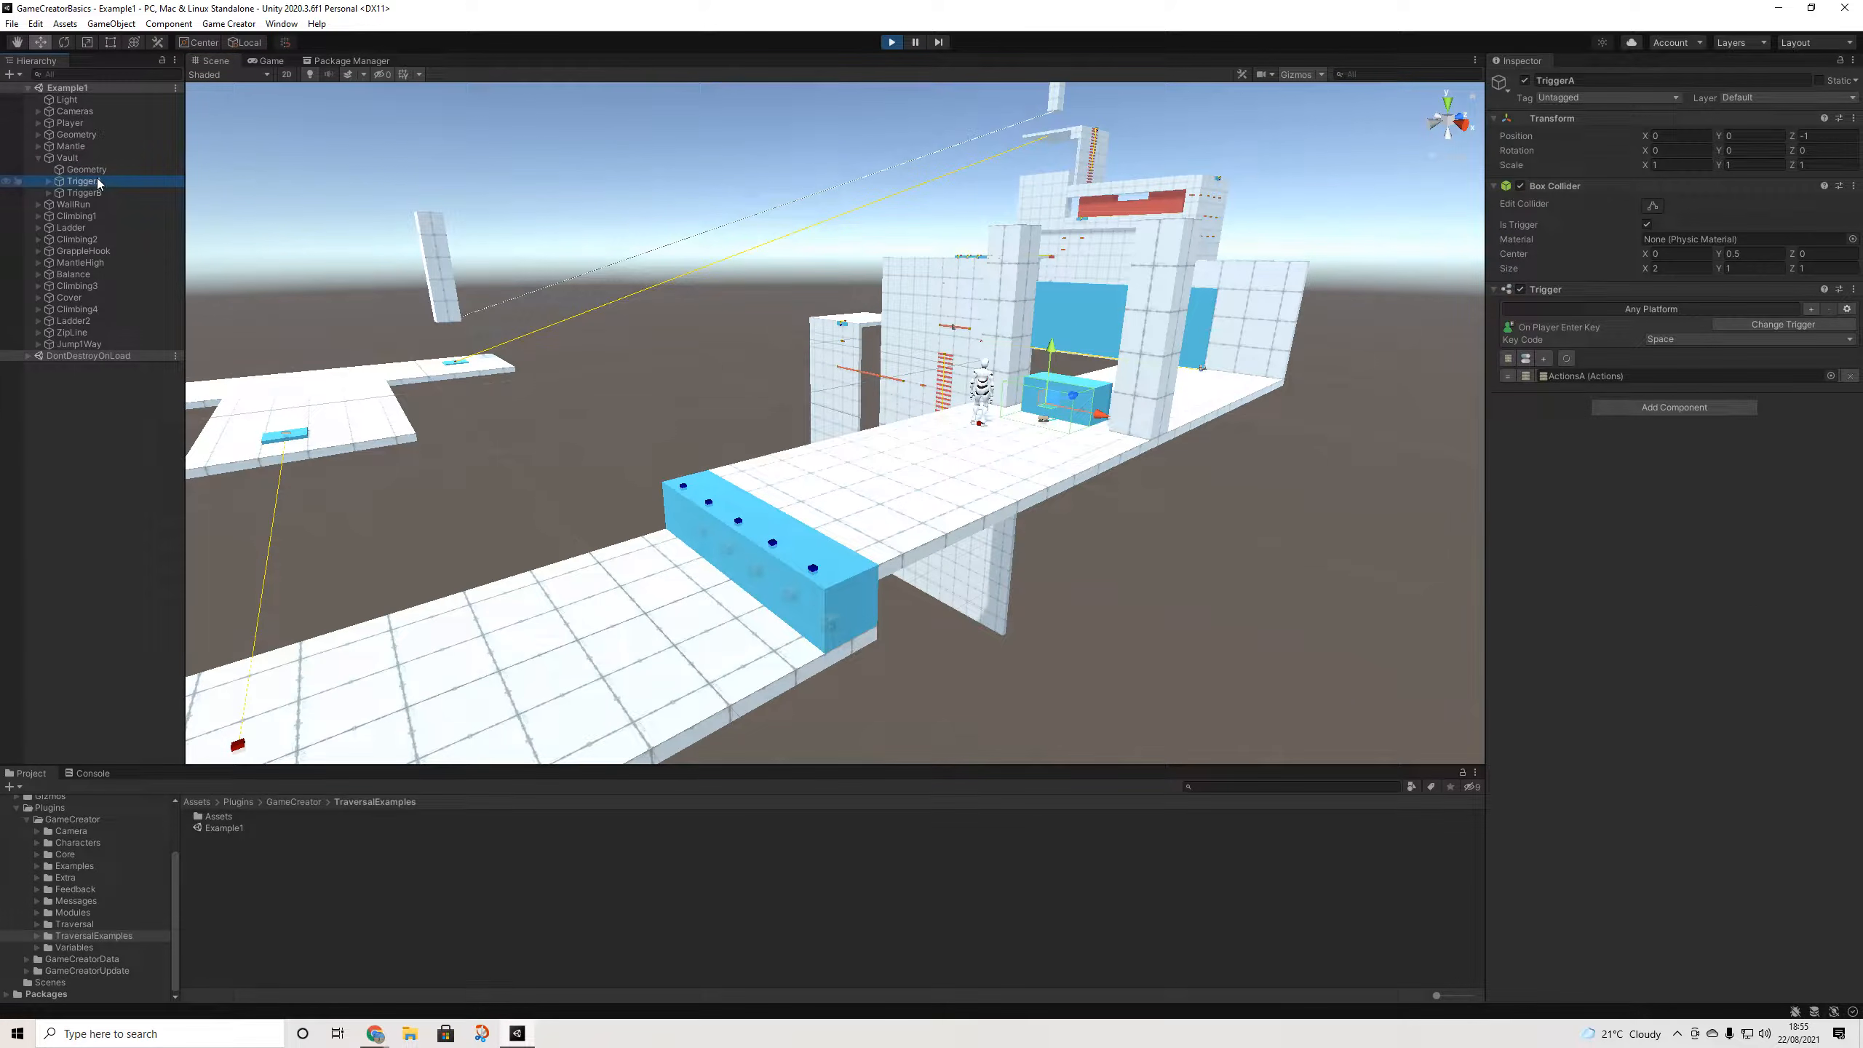
- Inspect ActionsA's vault action, browse Add Action without adding anything, and return to the game
click(1581, 376)
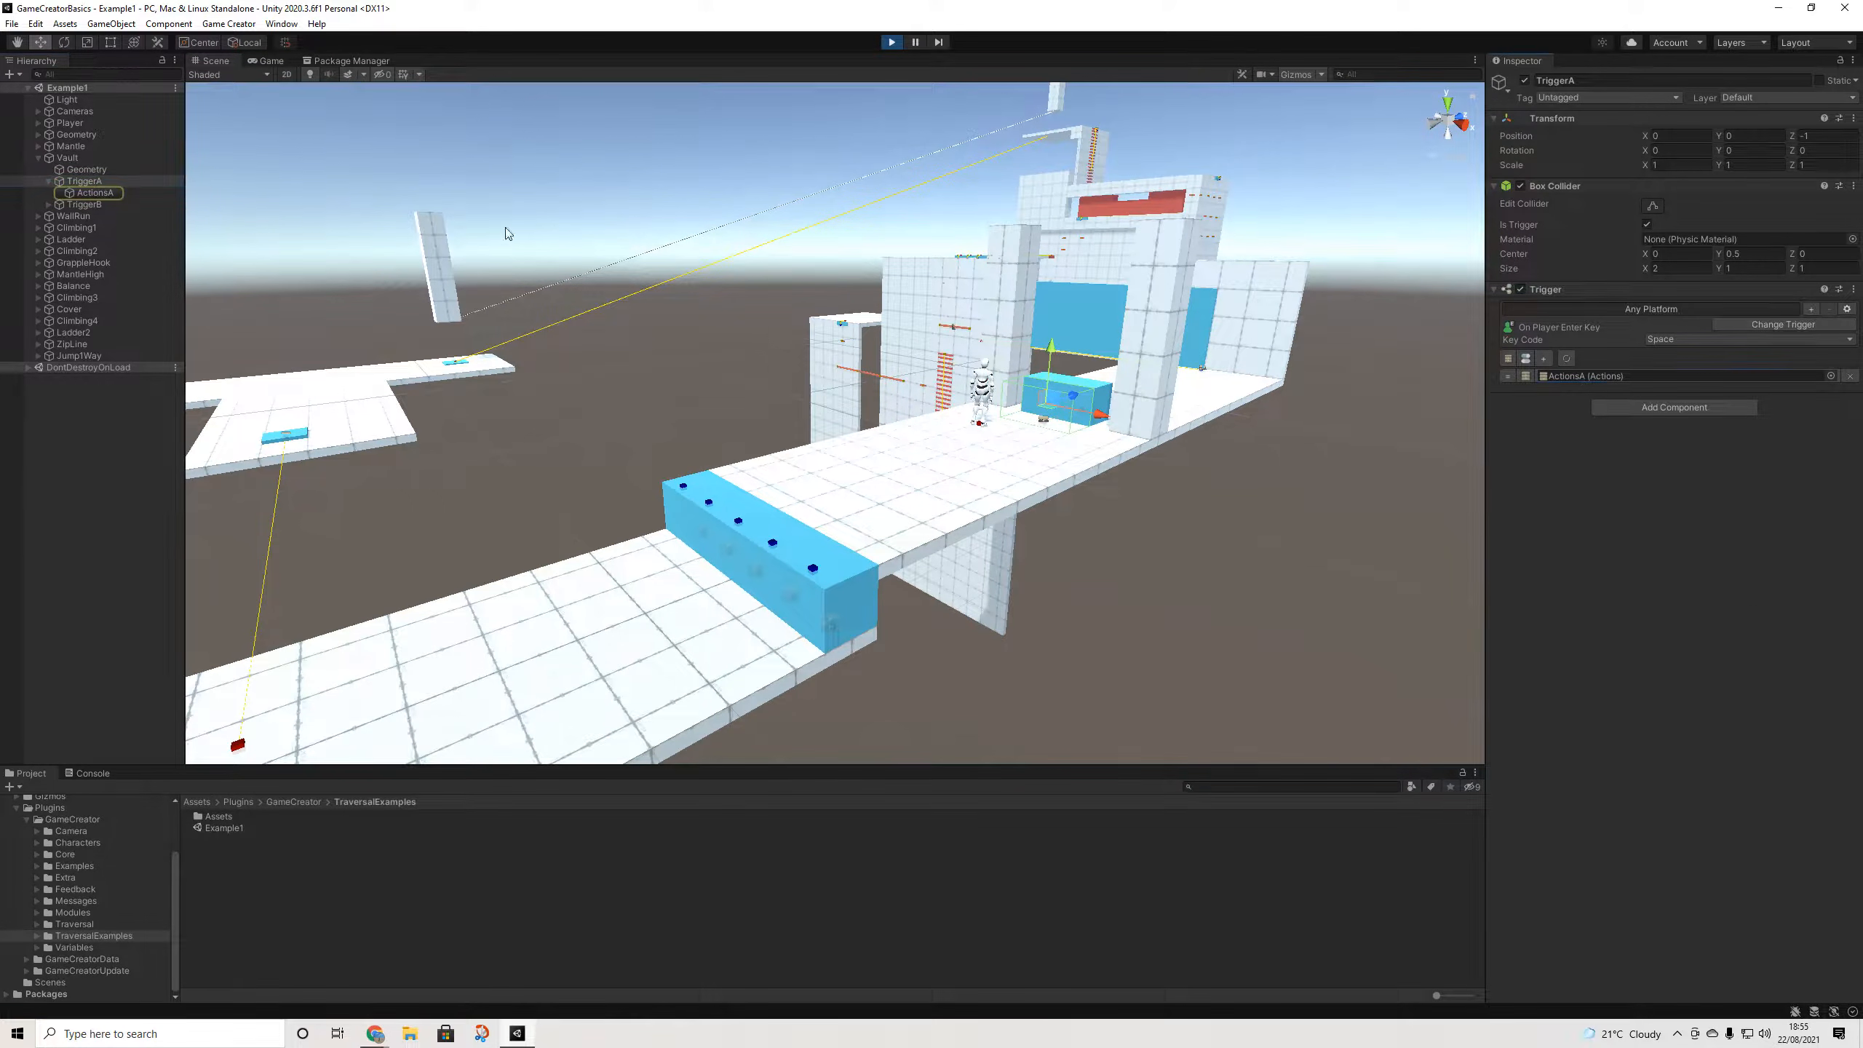
click(88, 193)
click(1571, 220)
text(add)
key(Escape)
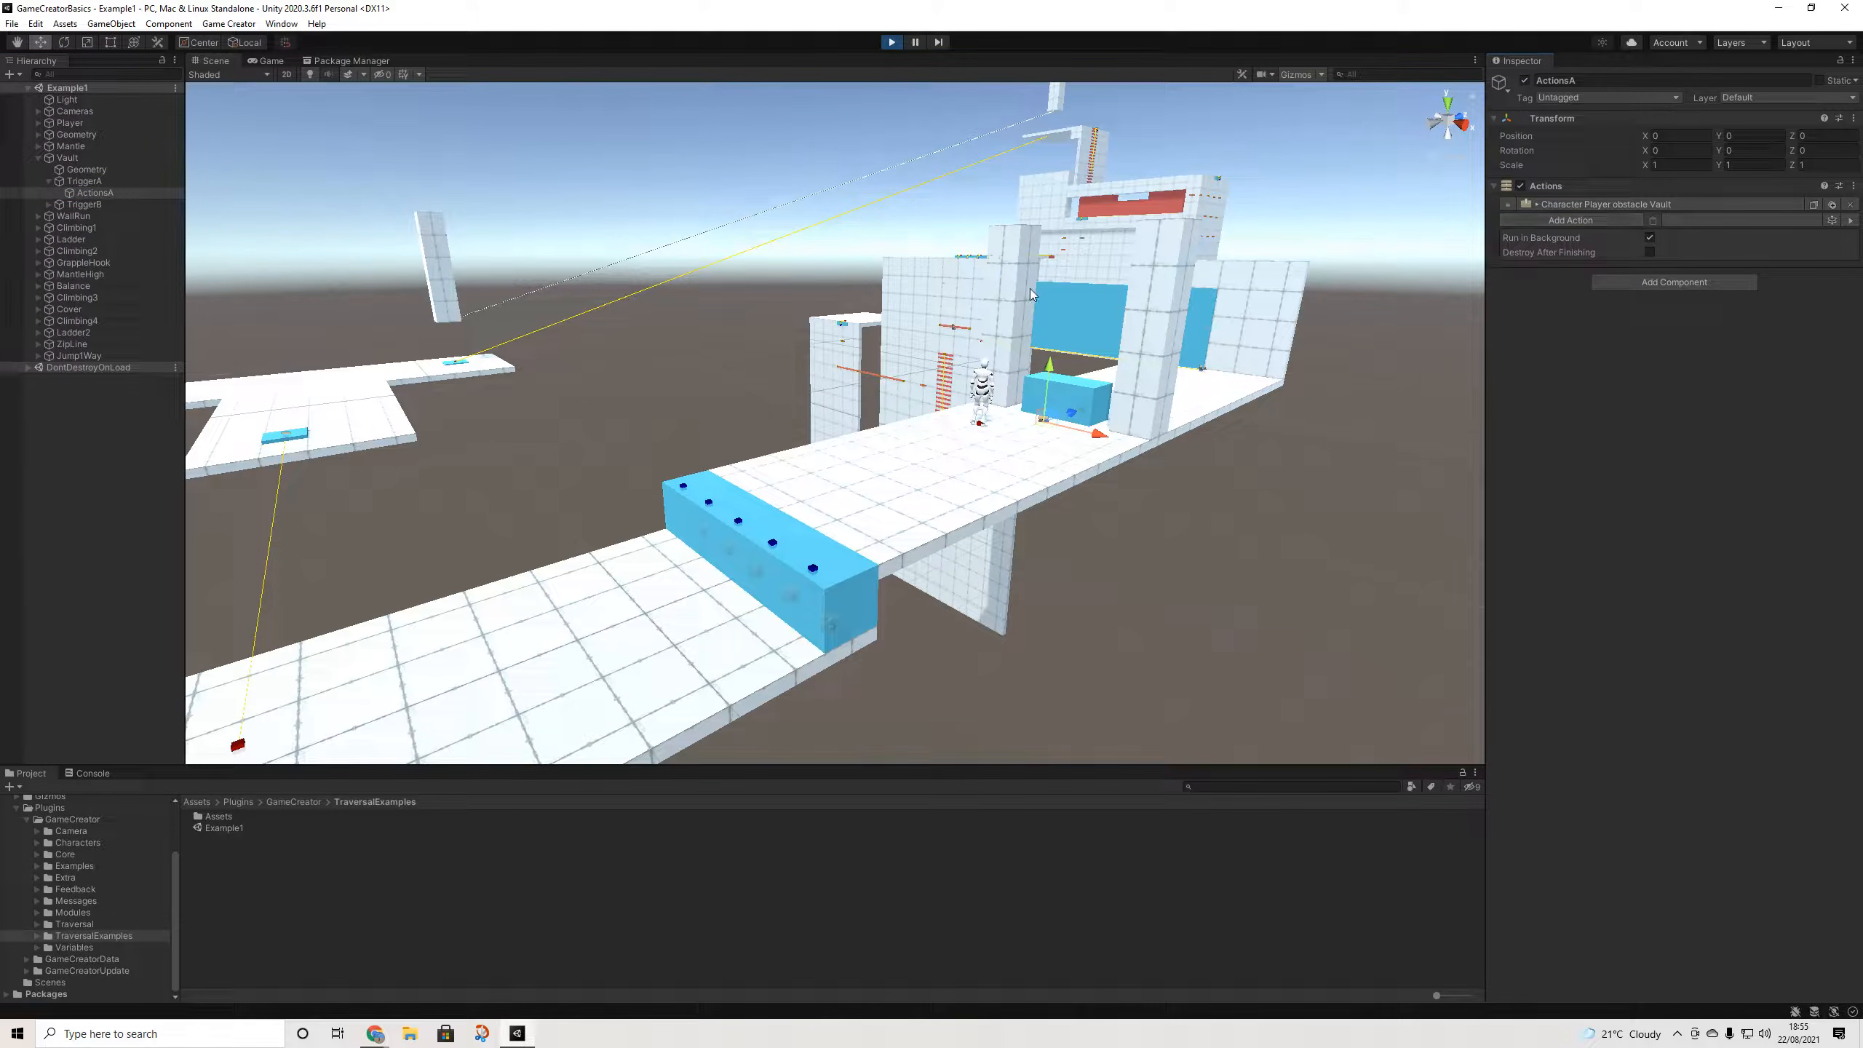
click(265, 61)
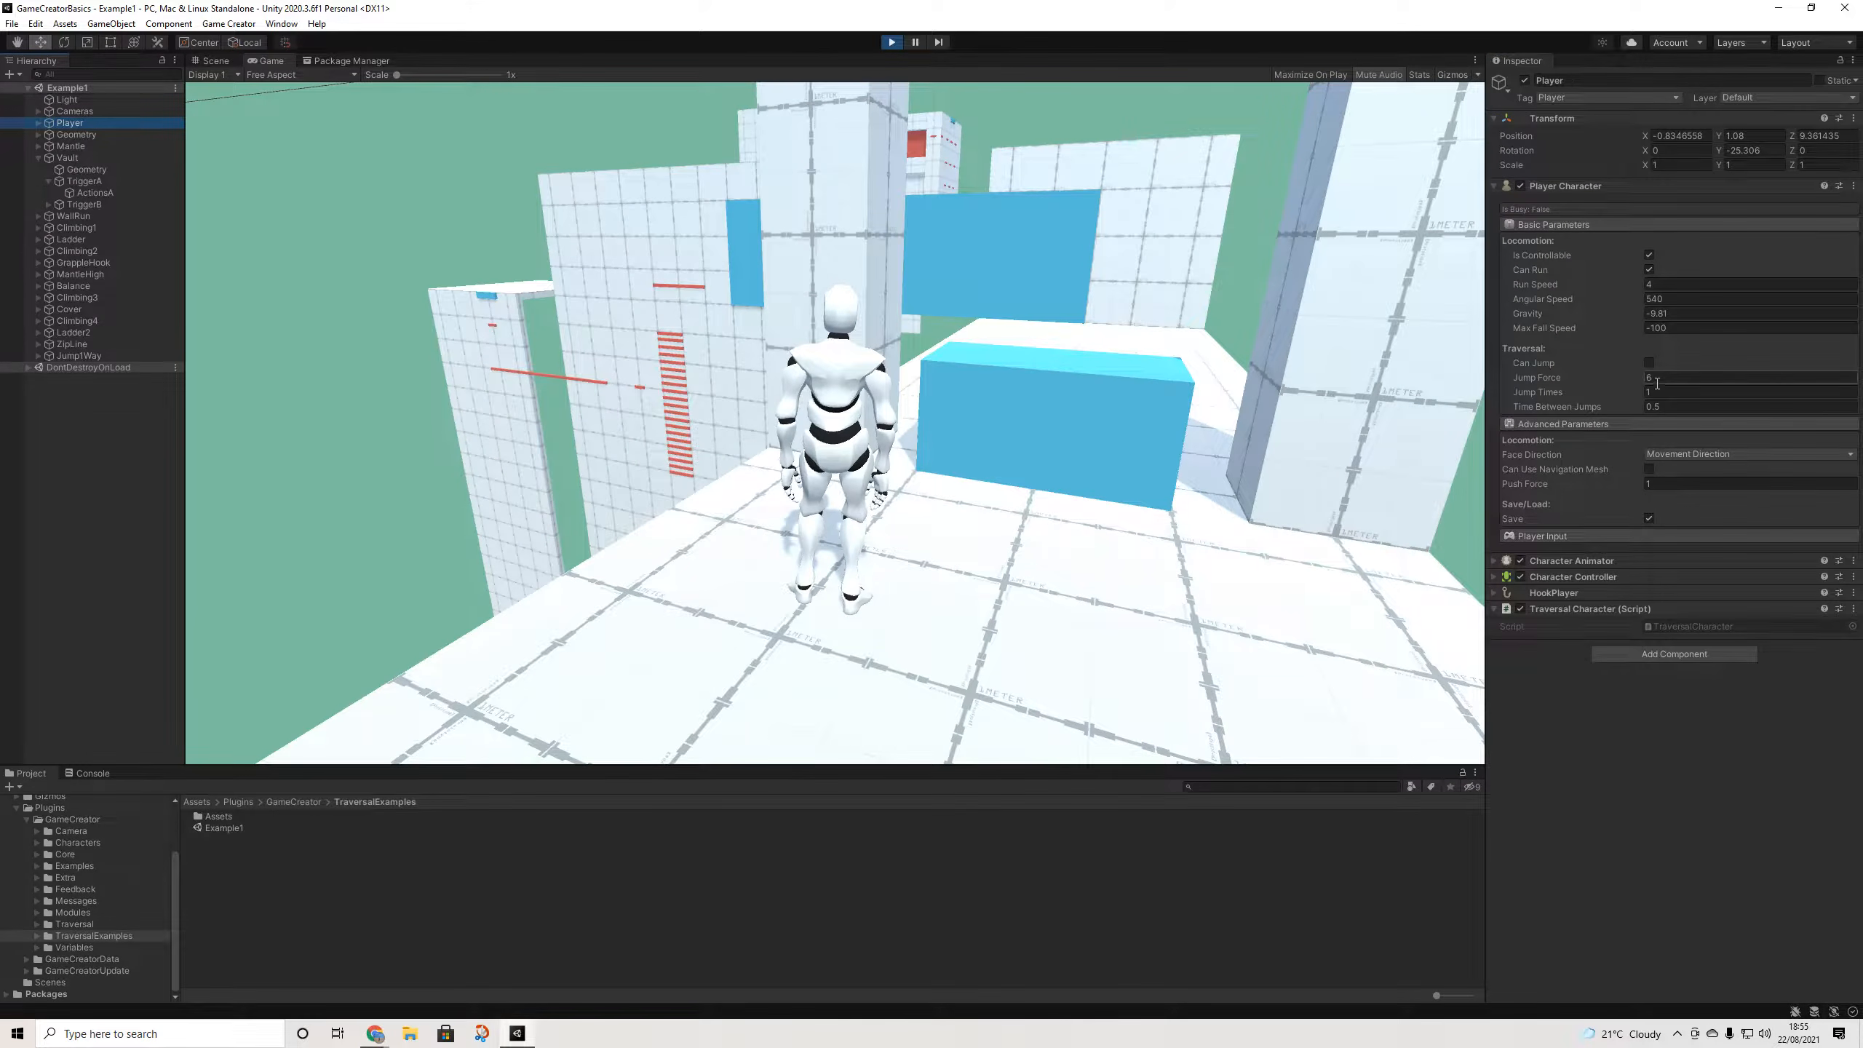
- Run and jump the character back and forth over the blue box several times
key(w)
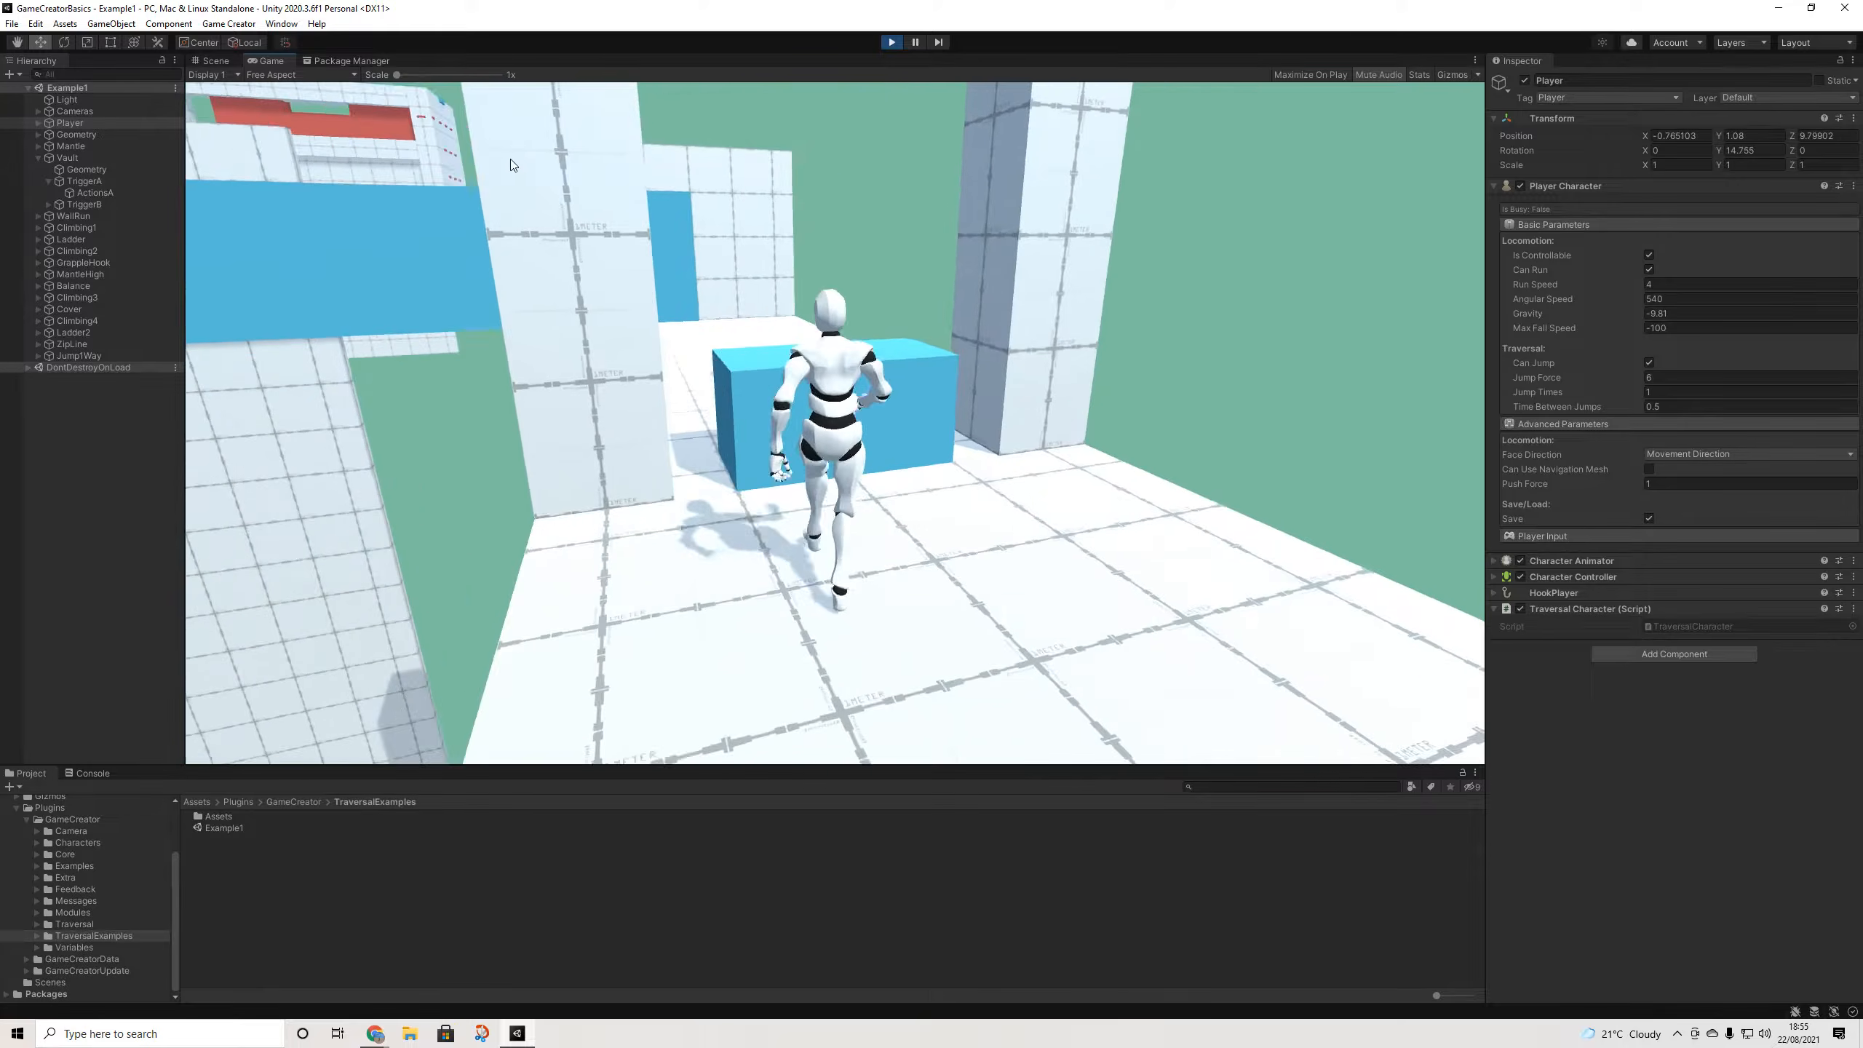
key(w)
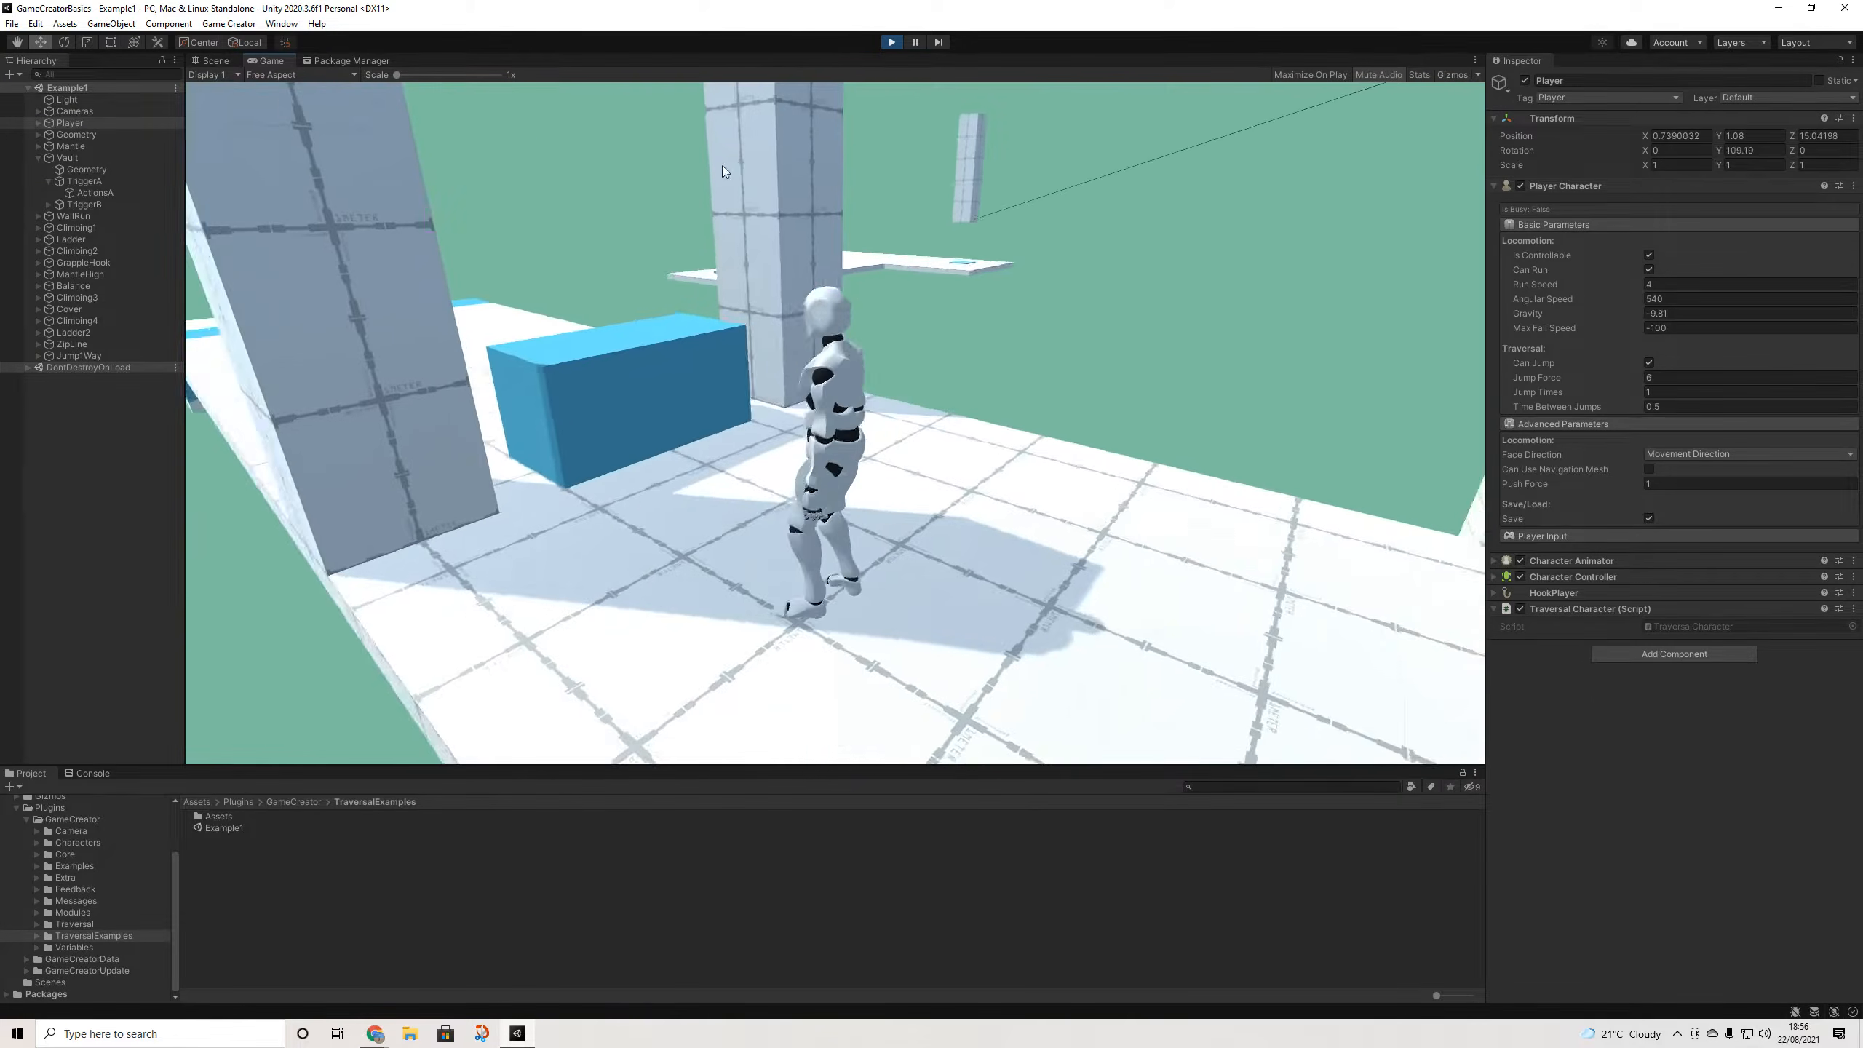
key(s)
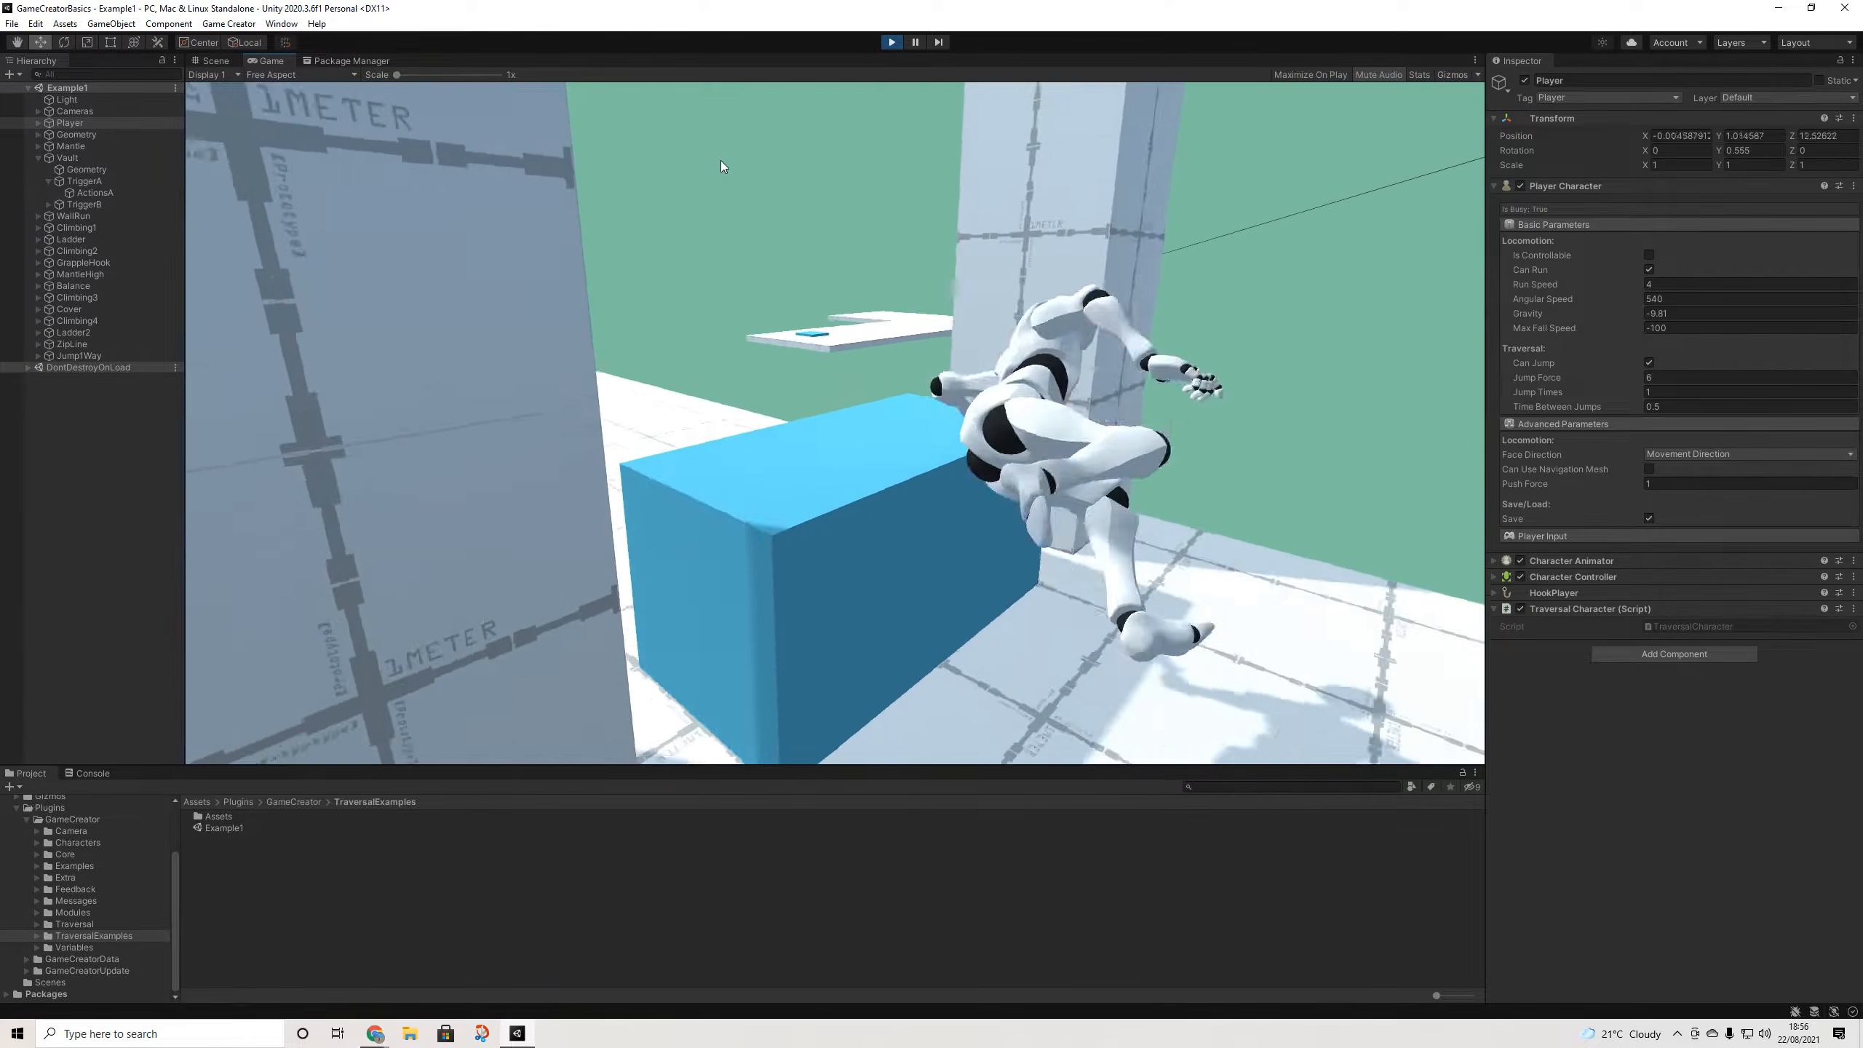
key(w)
key(w)
key(space)
key(w)
key(space)
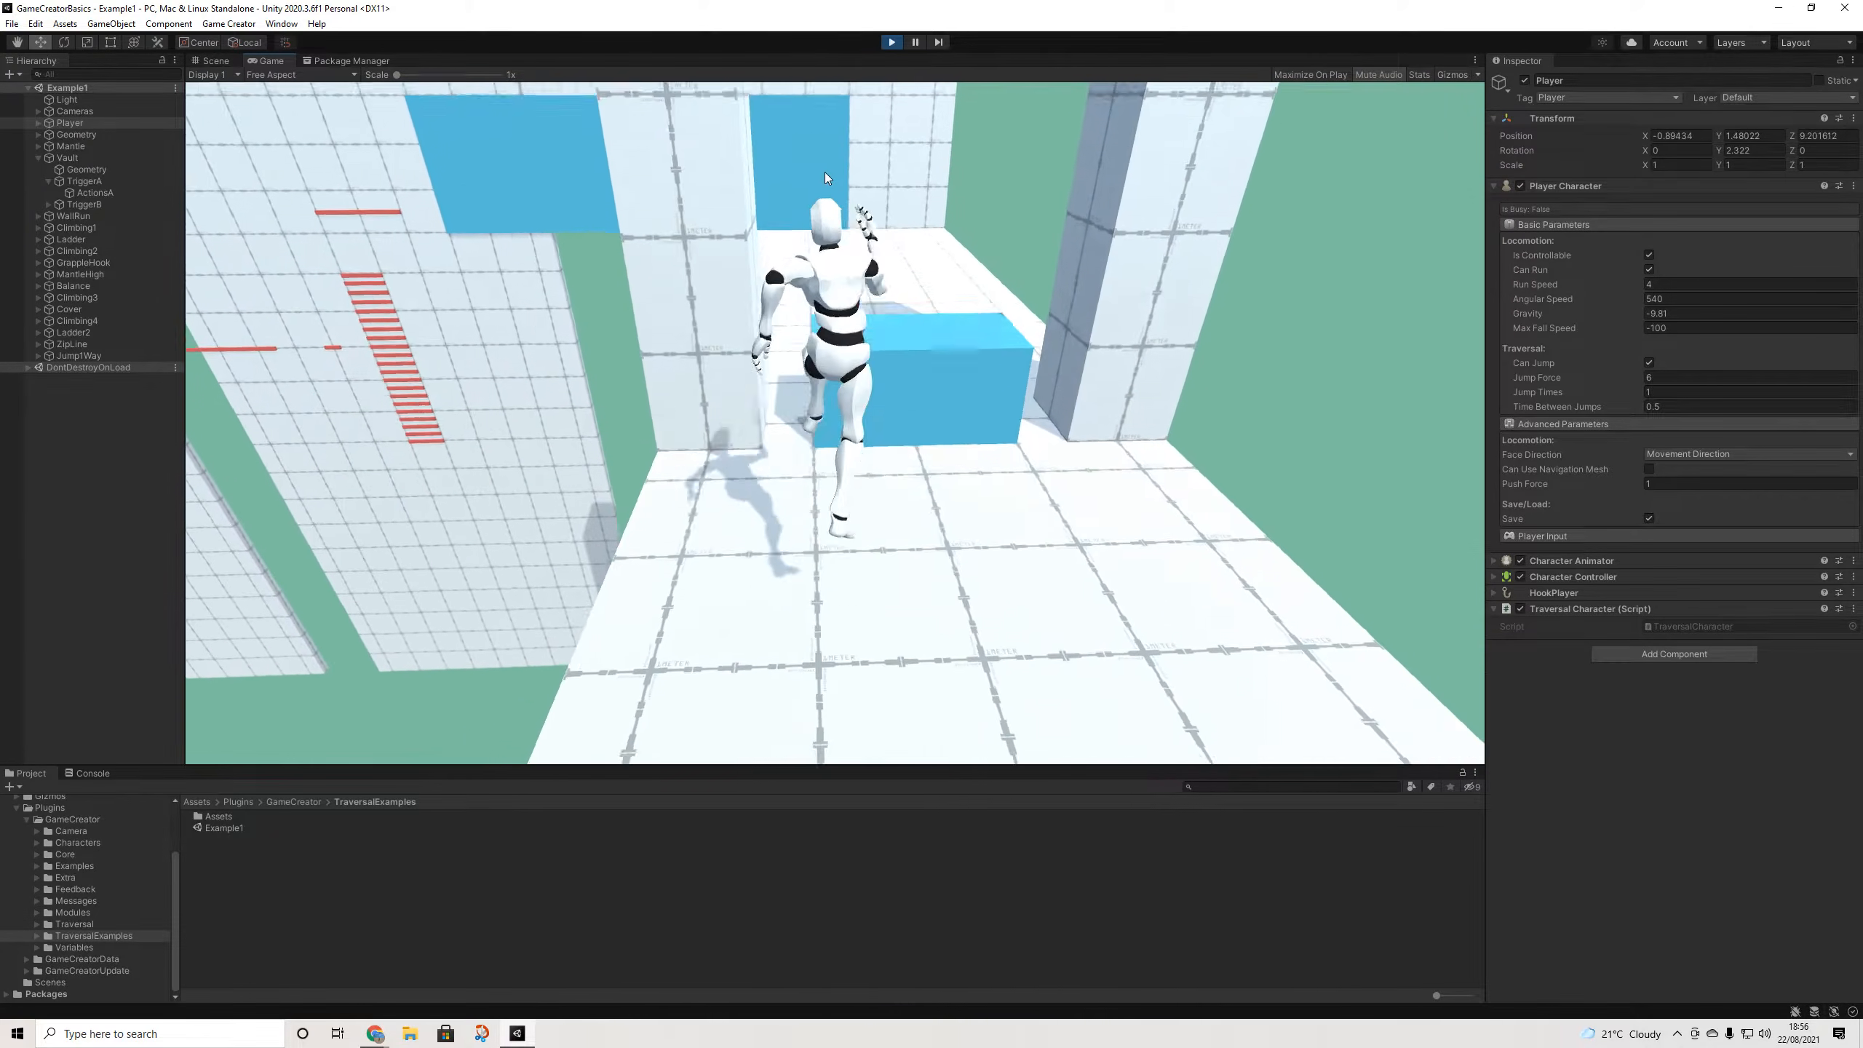
key(w)
key(space)
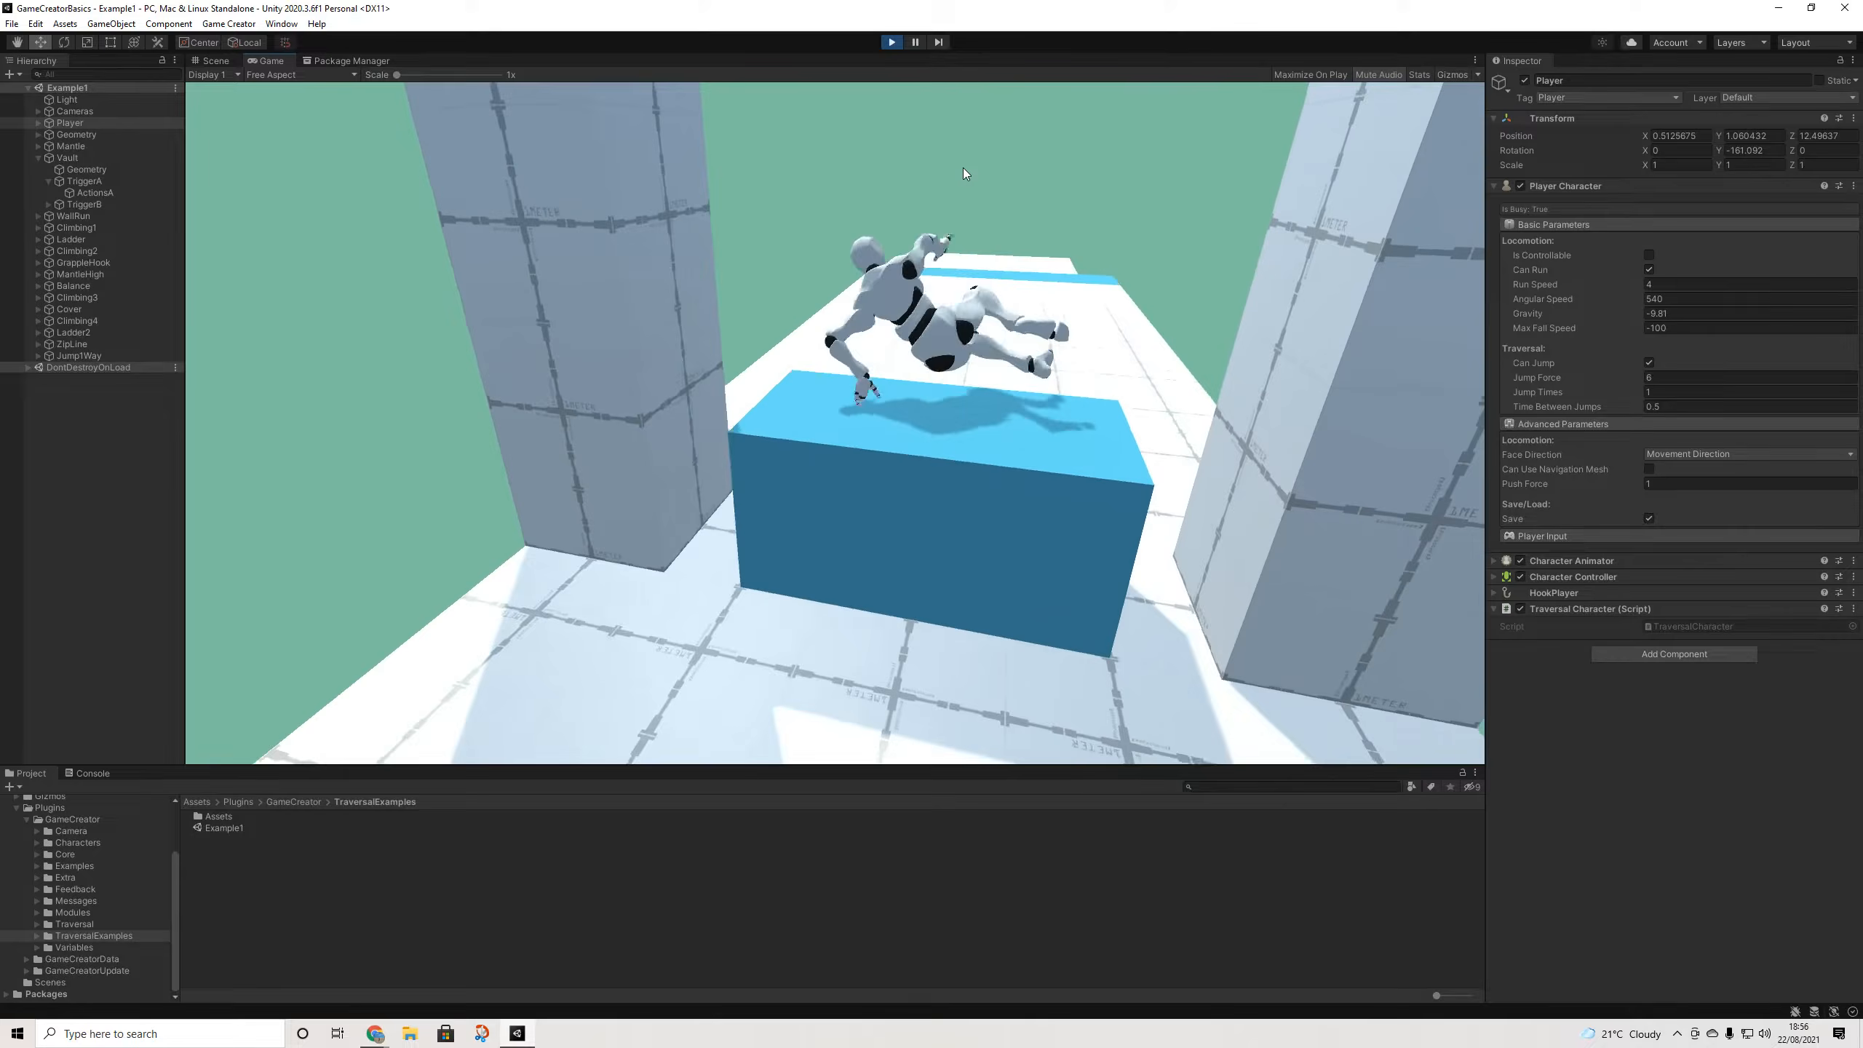
key(w)
- Jump the character up onto the blue box and back off it
key(space)
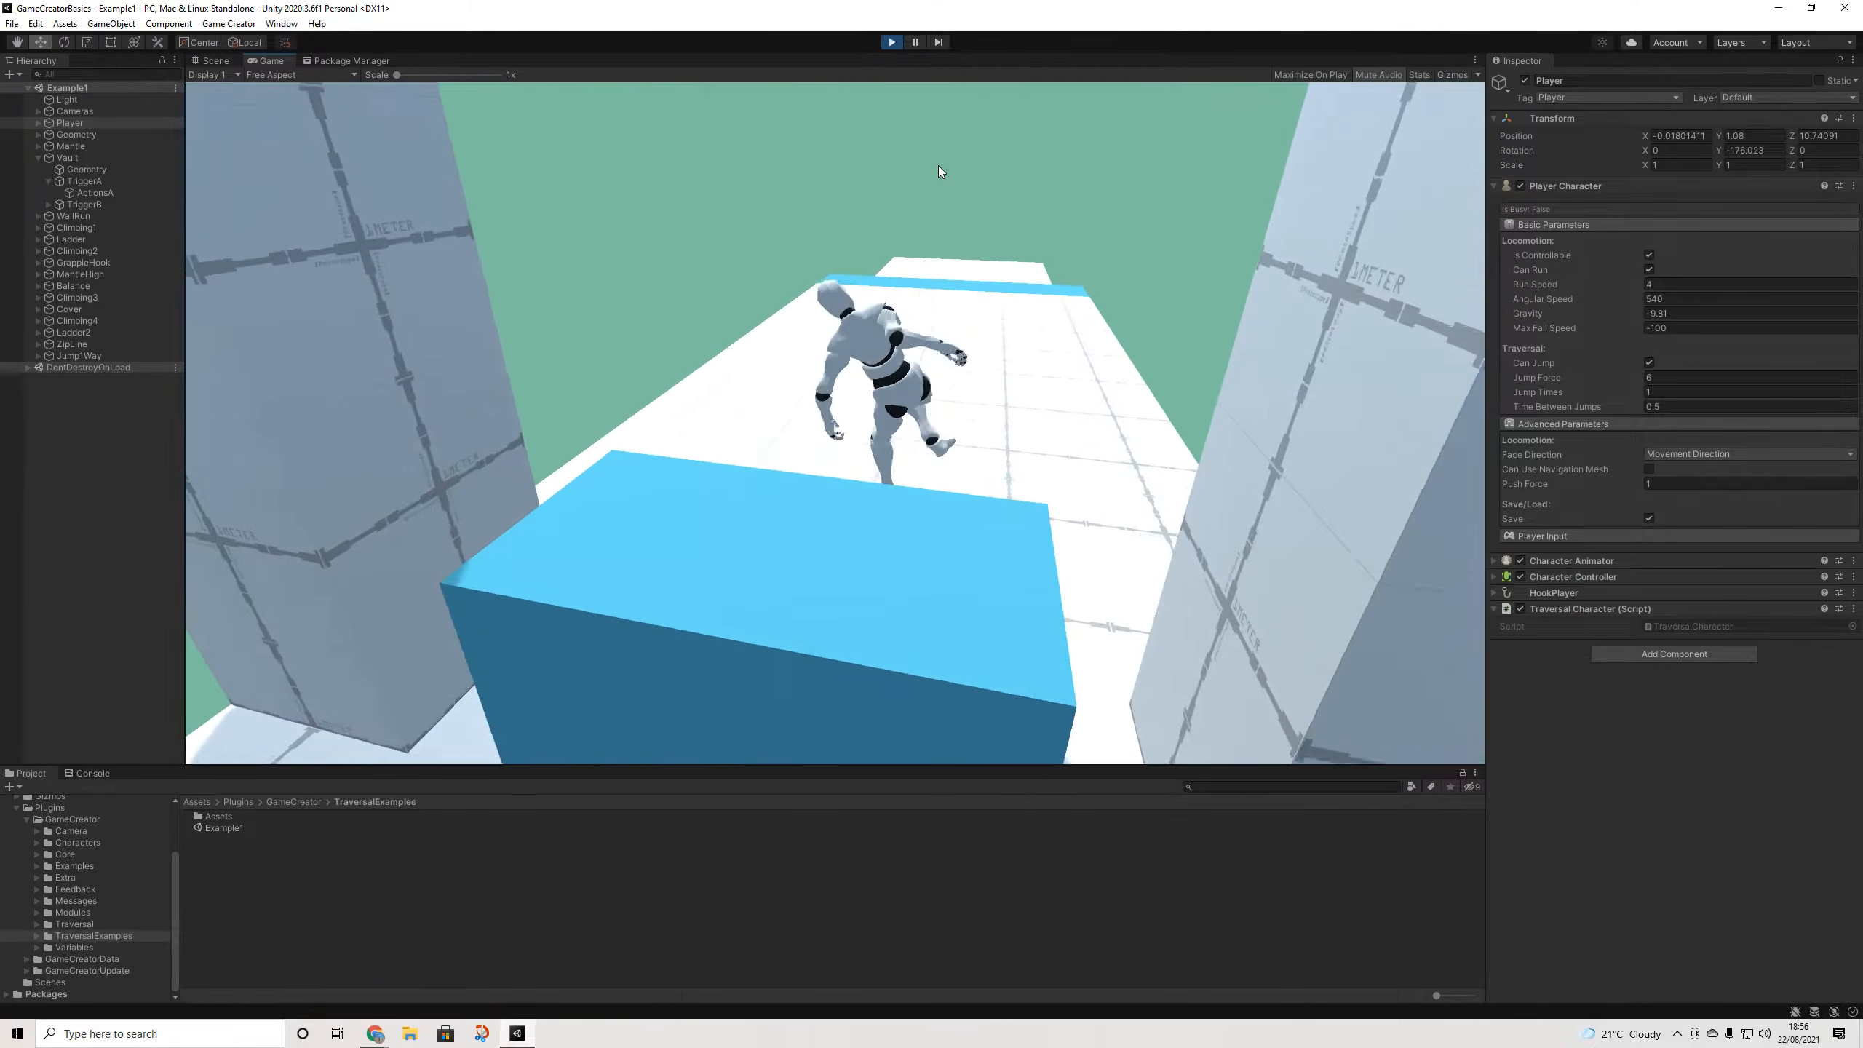
key(w)
key(w)
key(space)
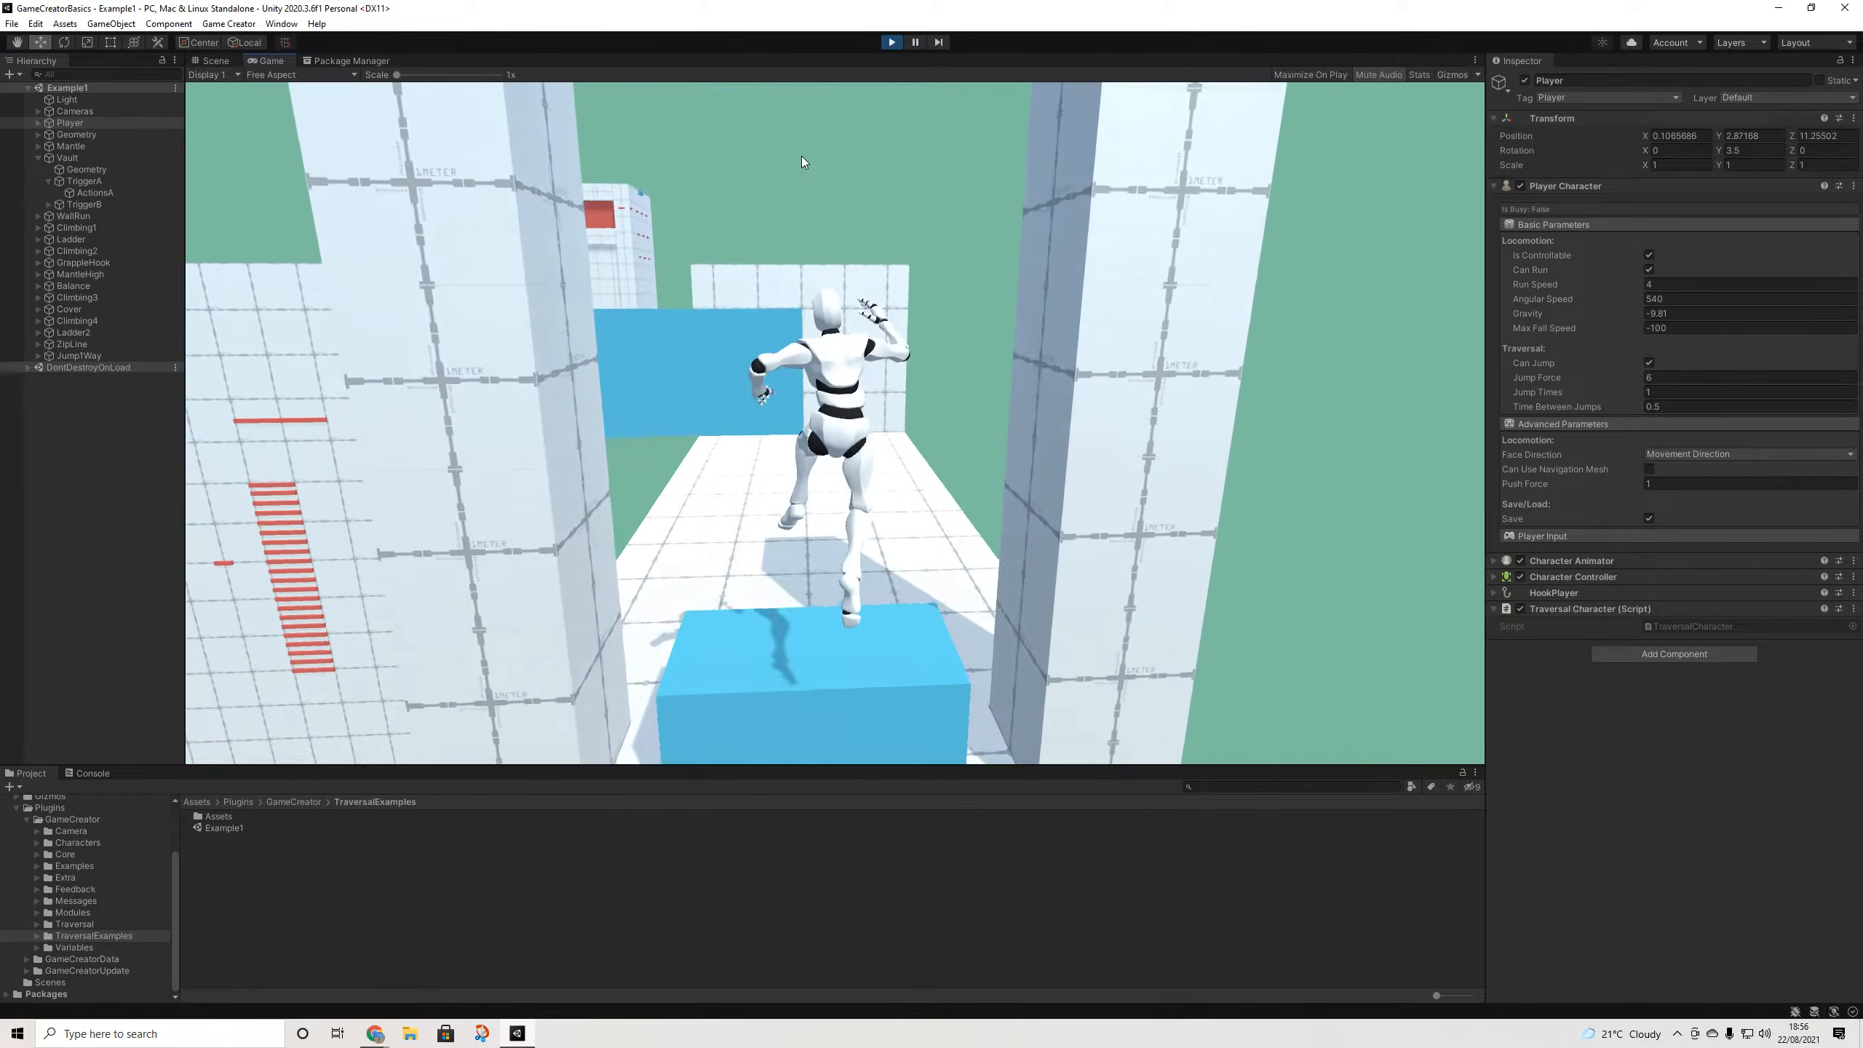
key(w)
key(space)
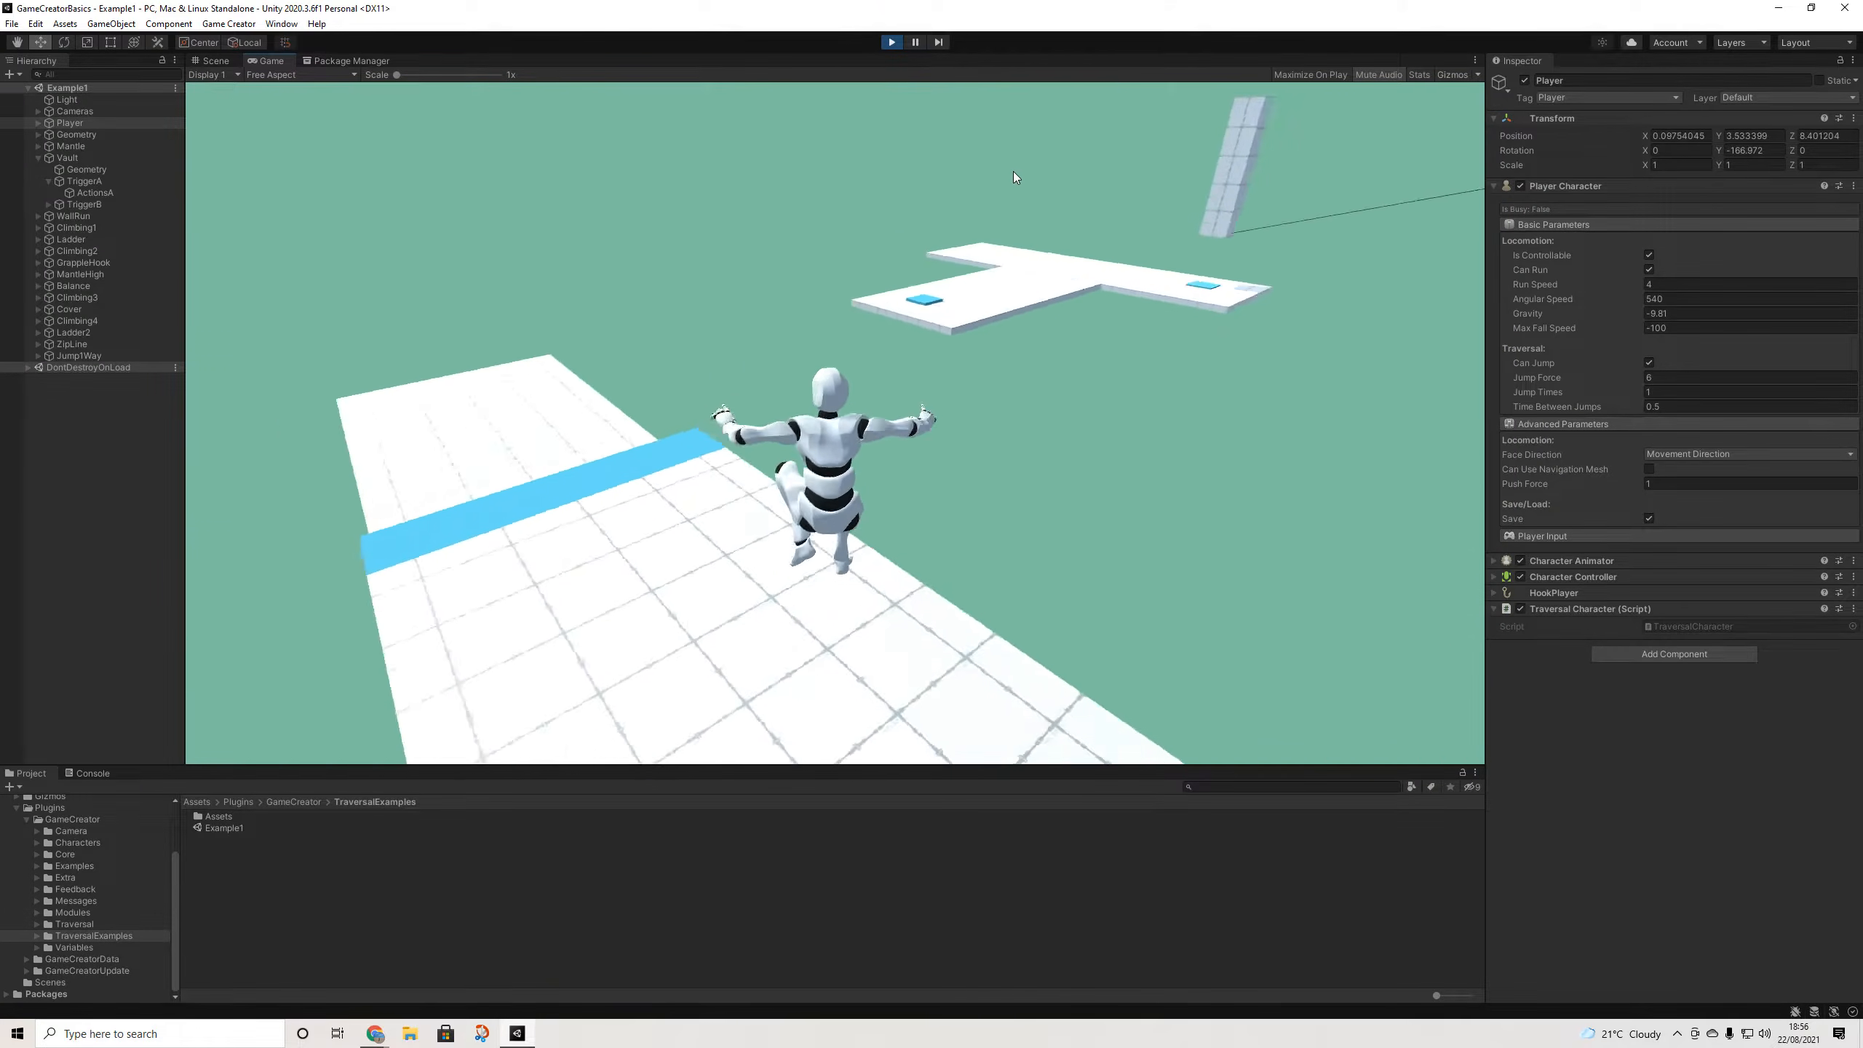
key(w)
key(space)
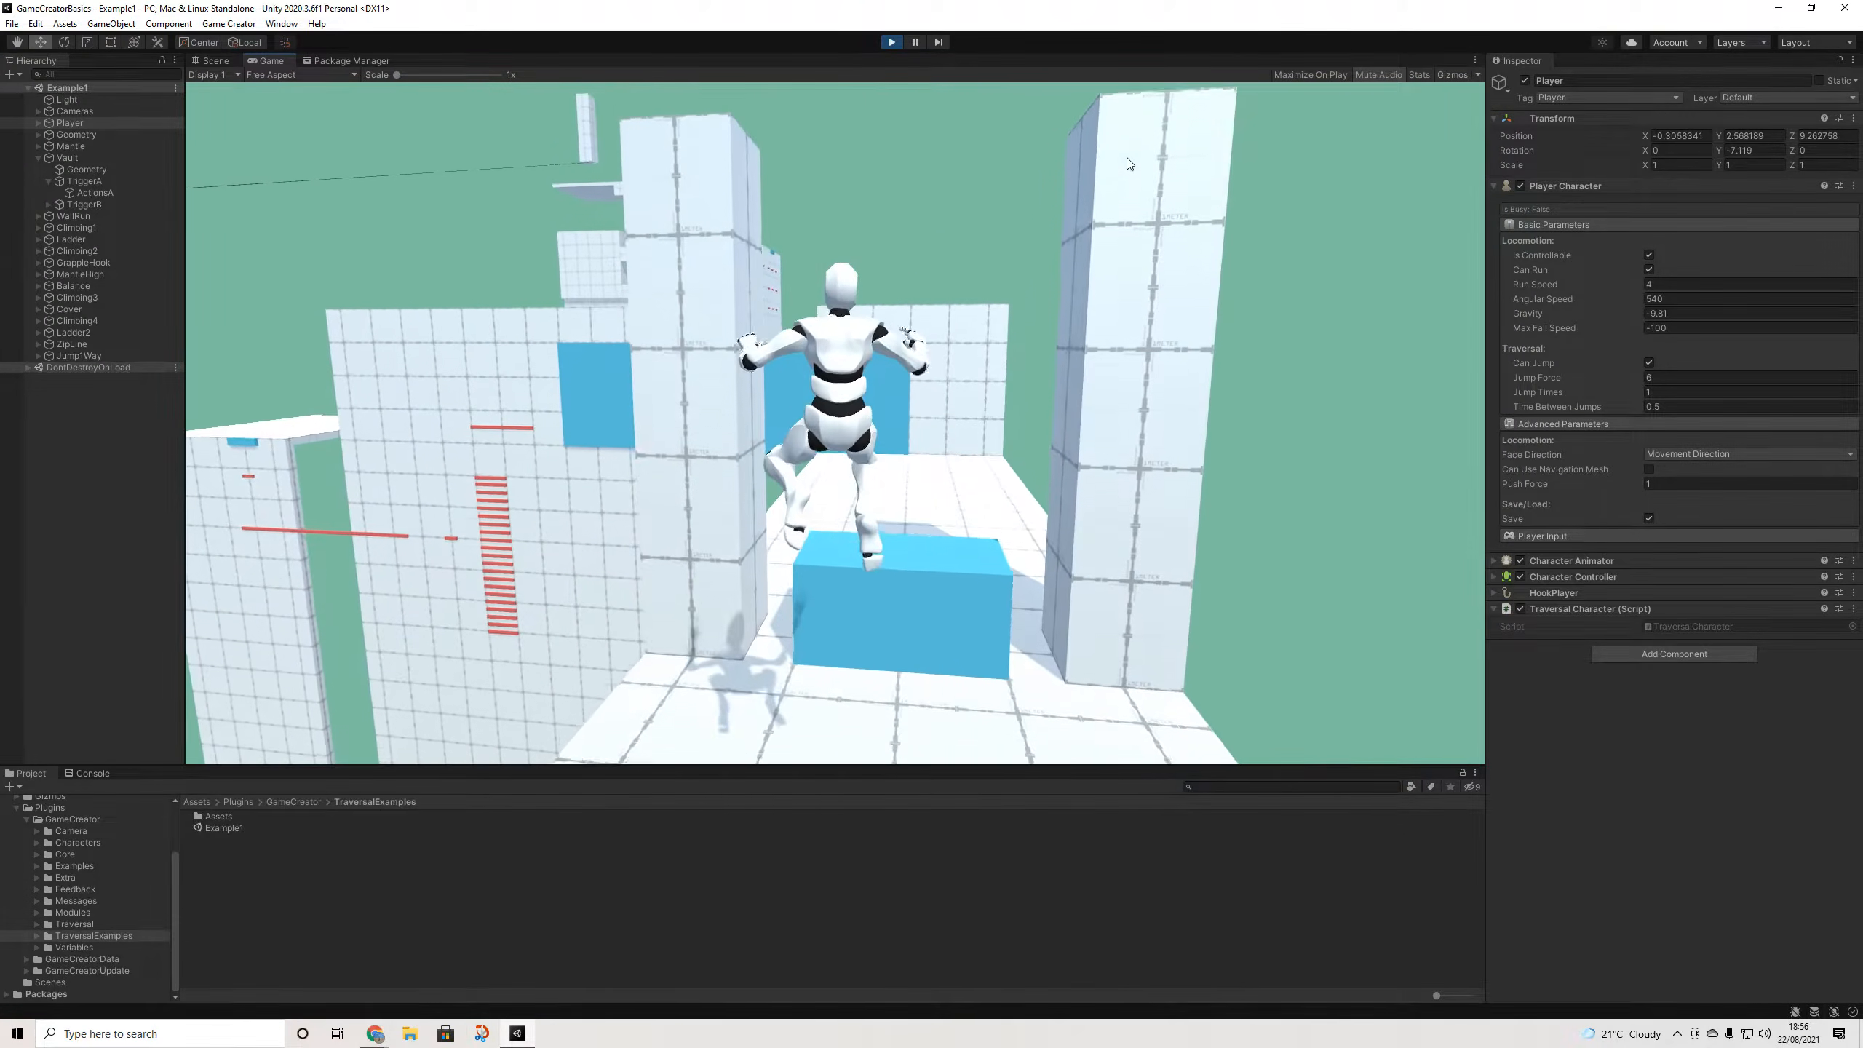
key(space)
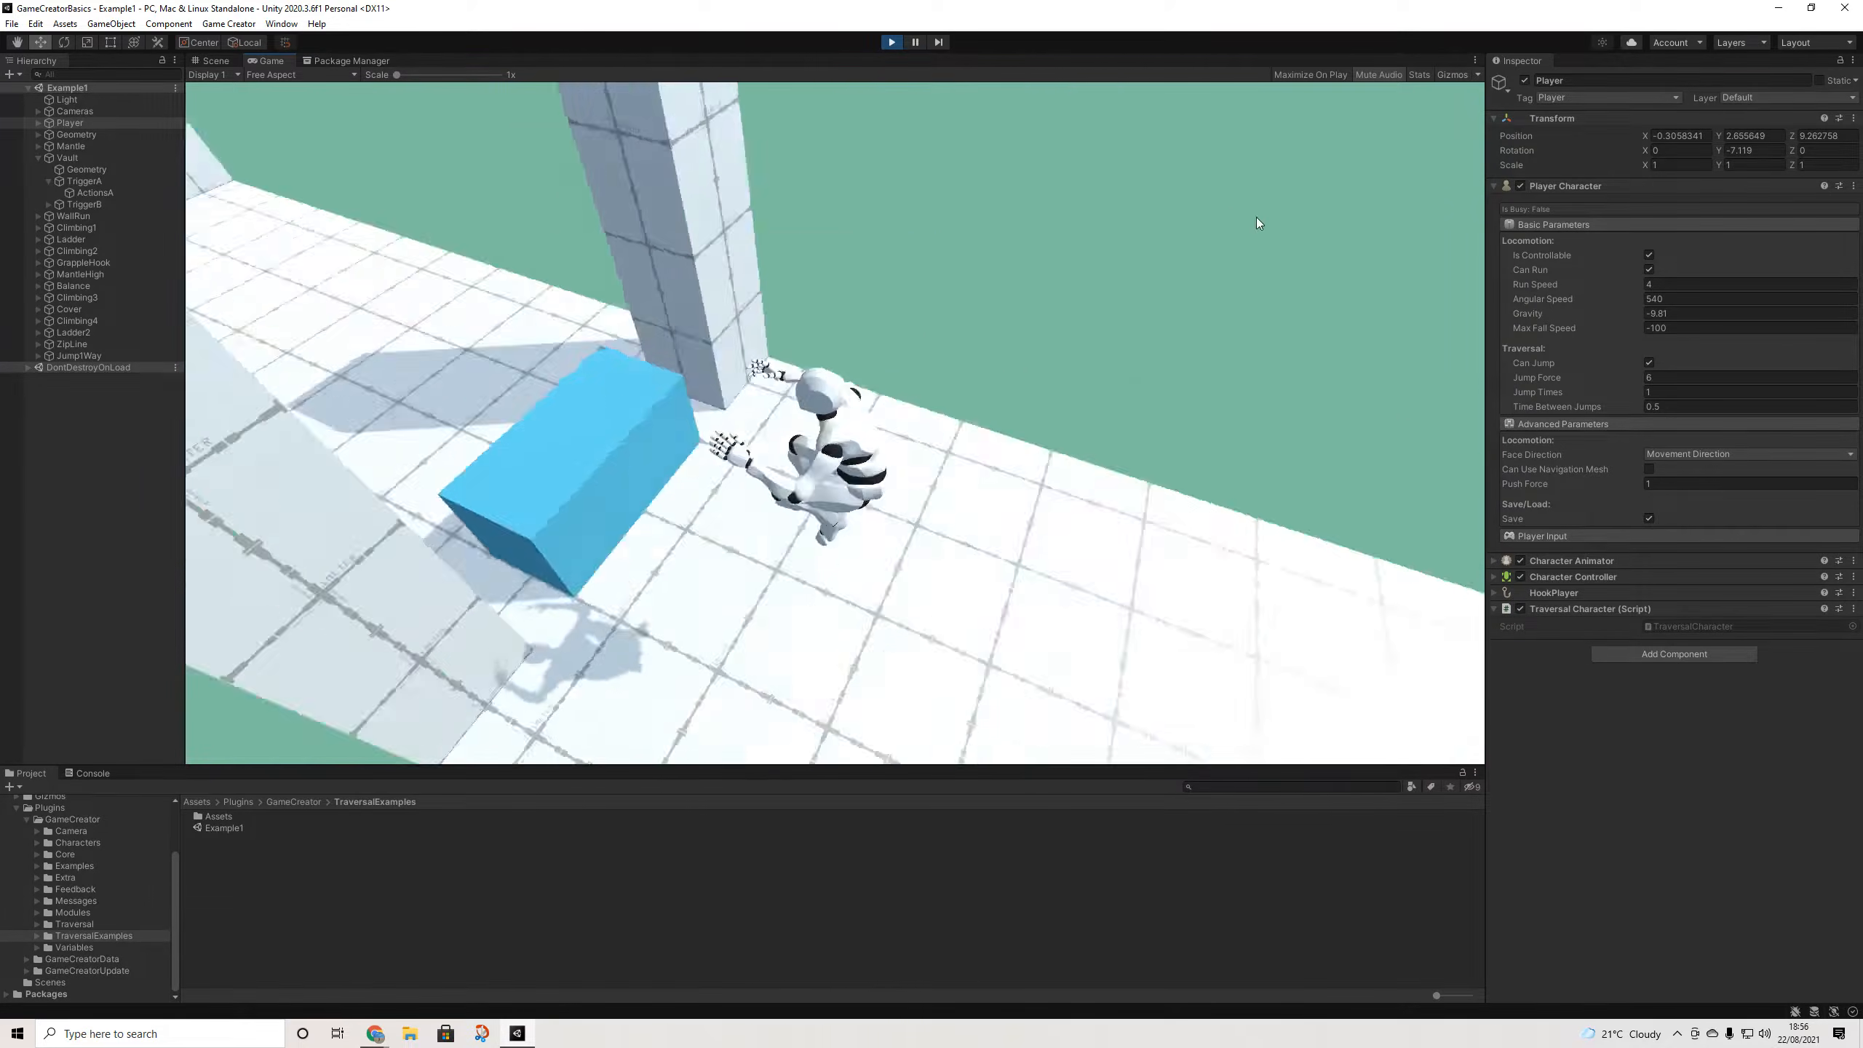
- Set the player's Jump Force to 3 and test jumping toward the blue box
click(1665, 378)
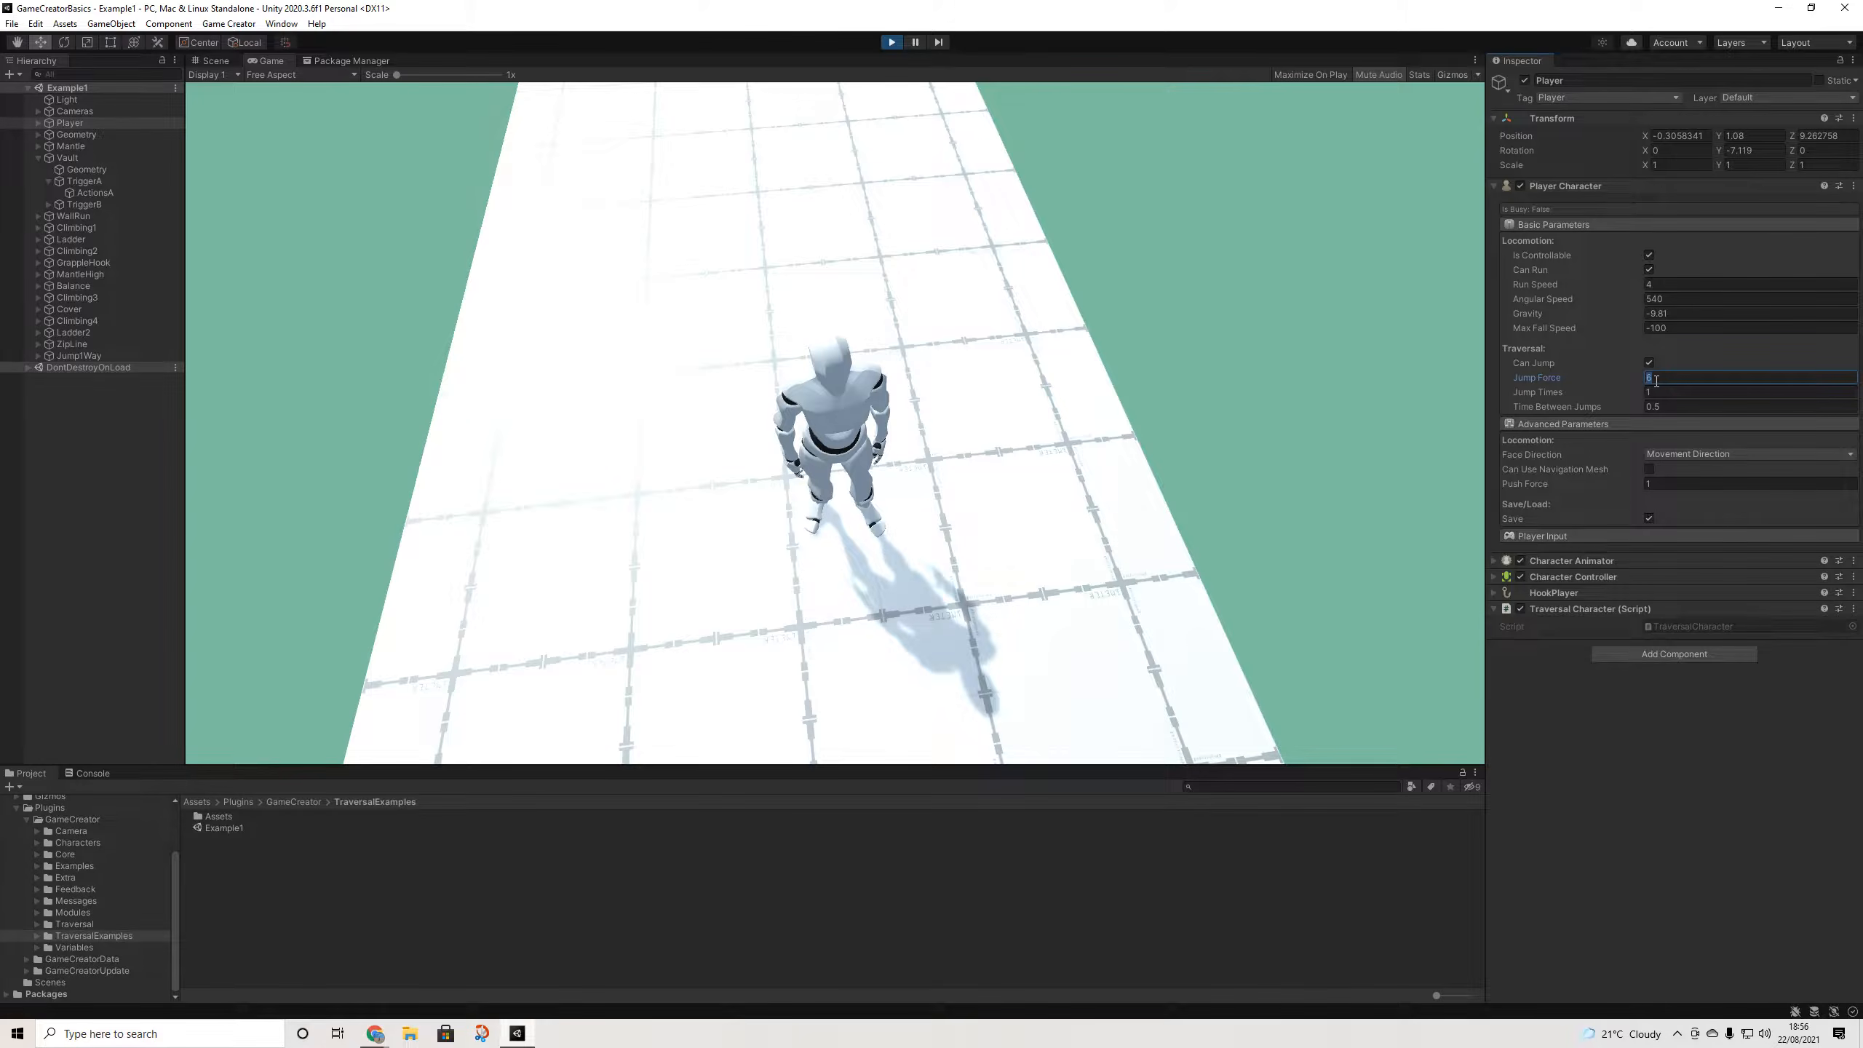
click(1006, 252)
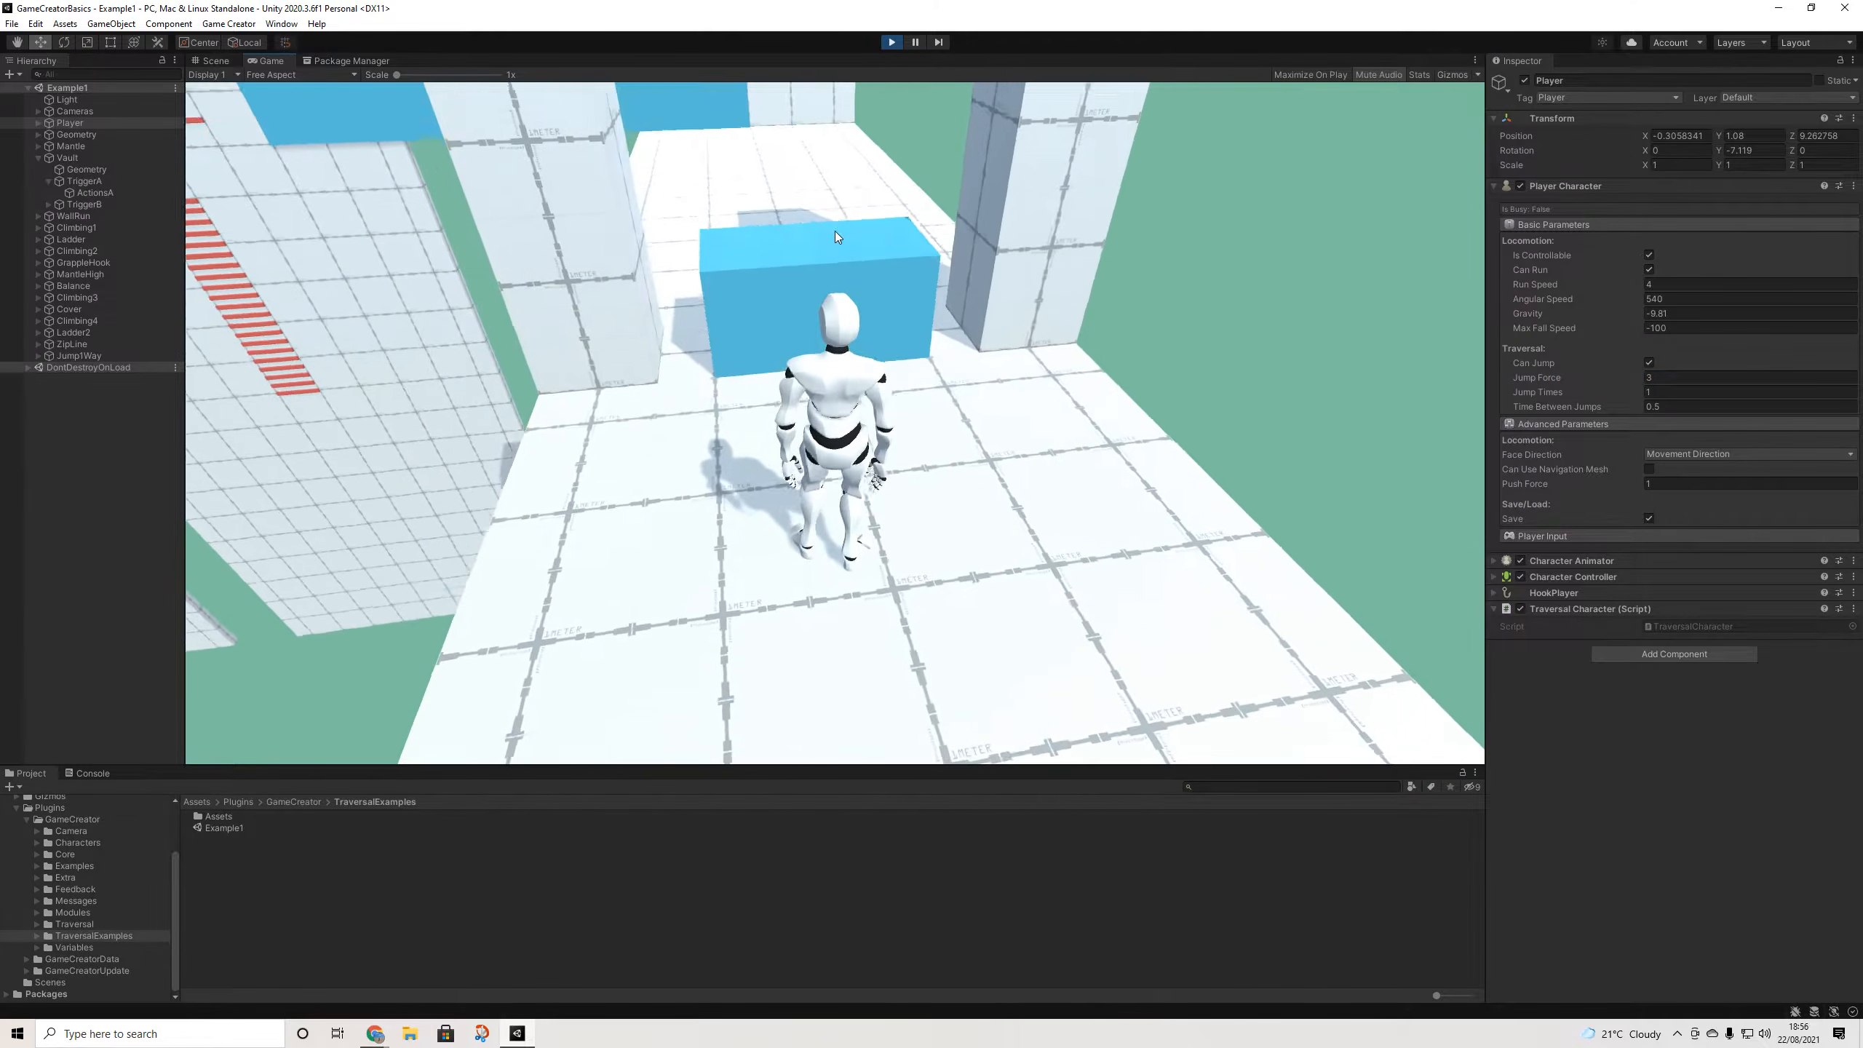
key(space)
key(w)
key(w)
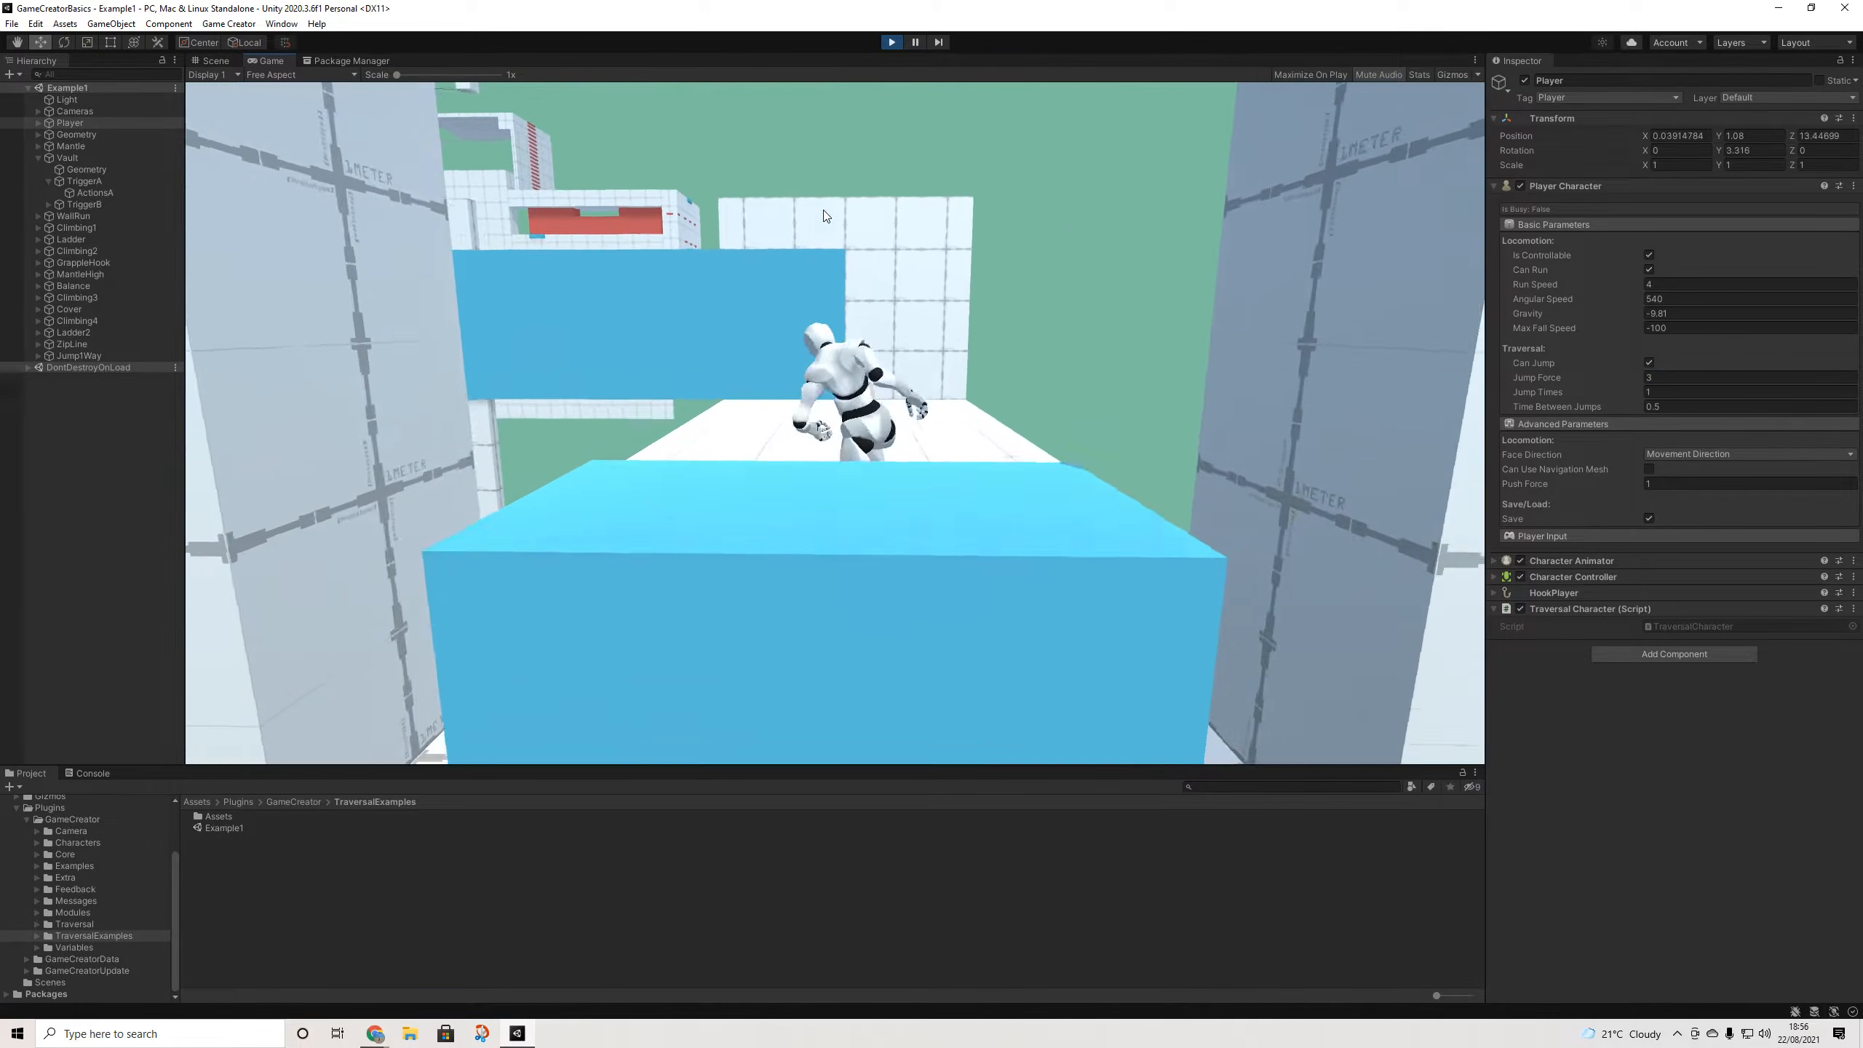
key(space)
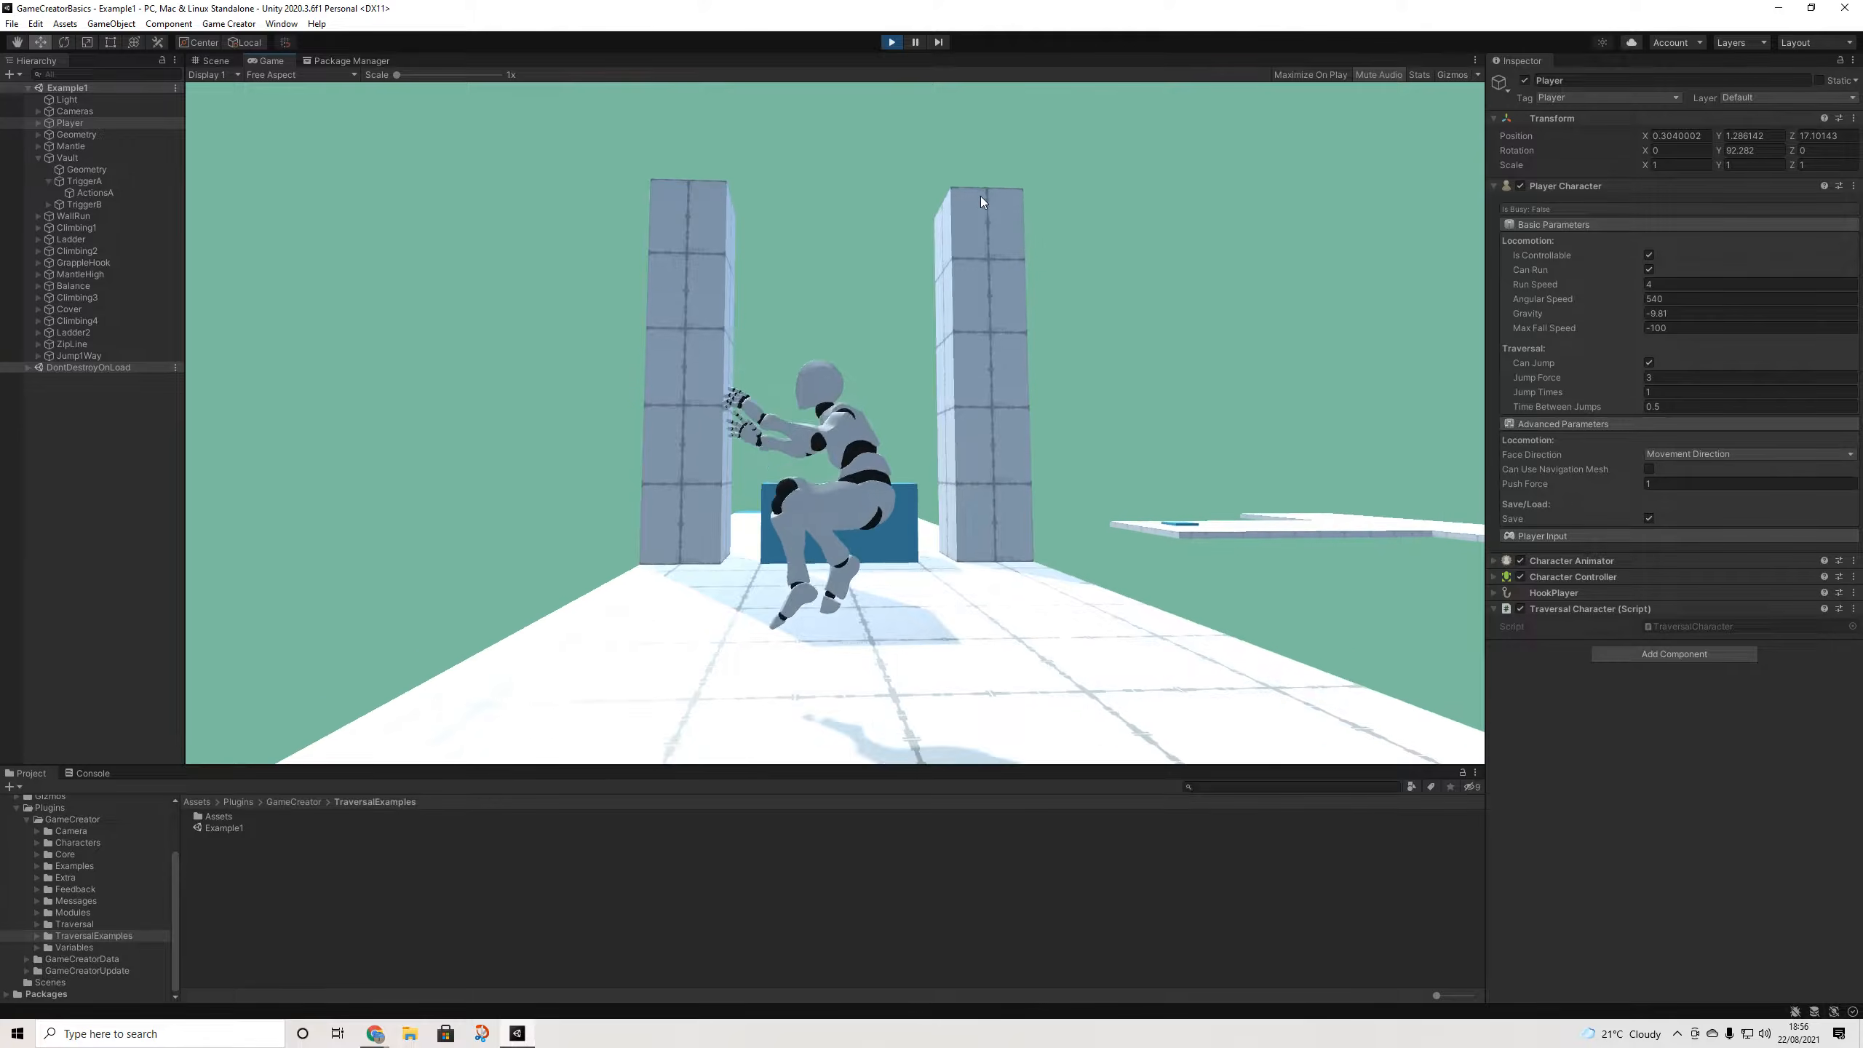
key(w)
key(w)
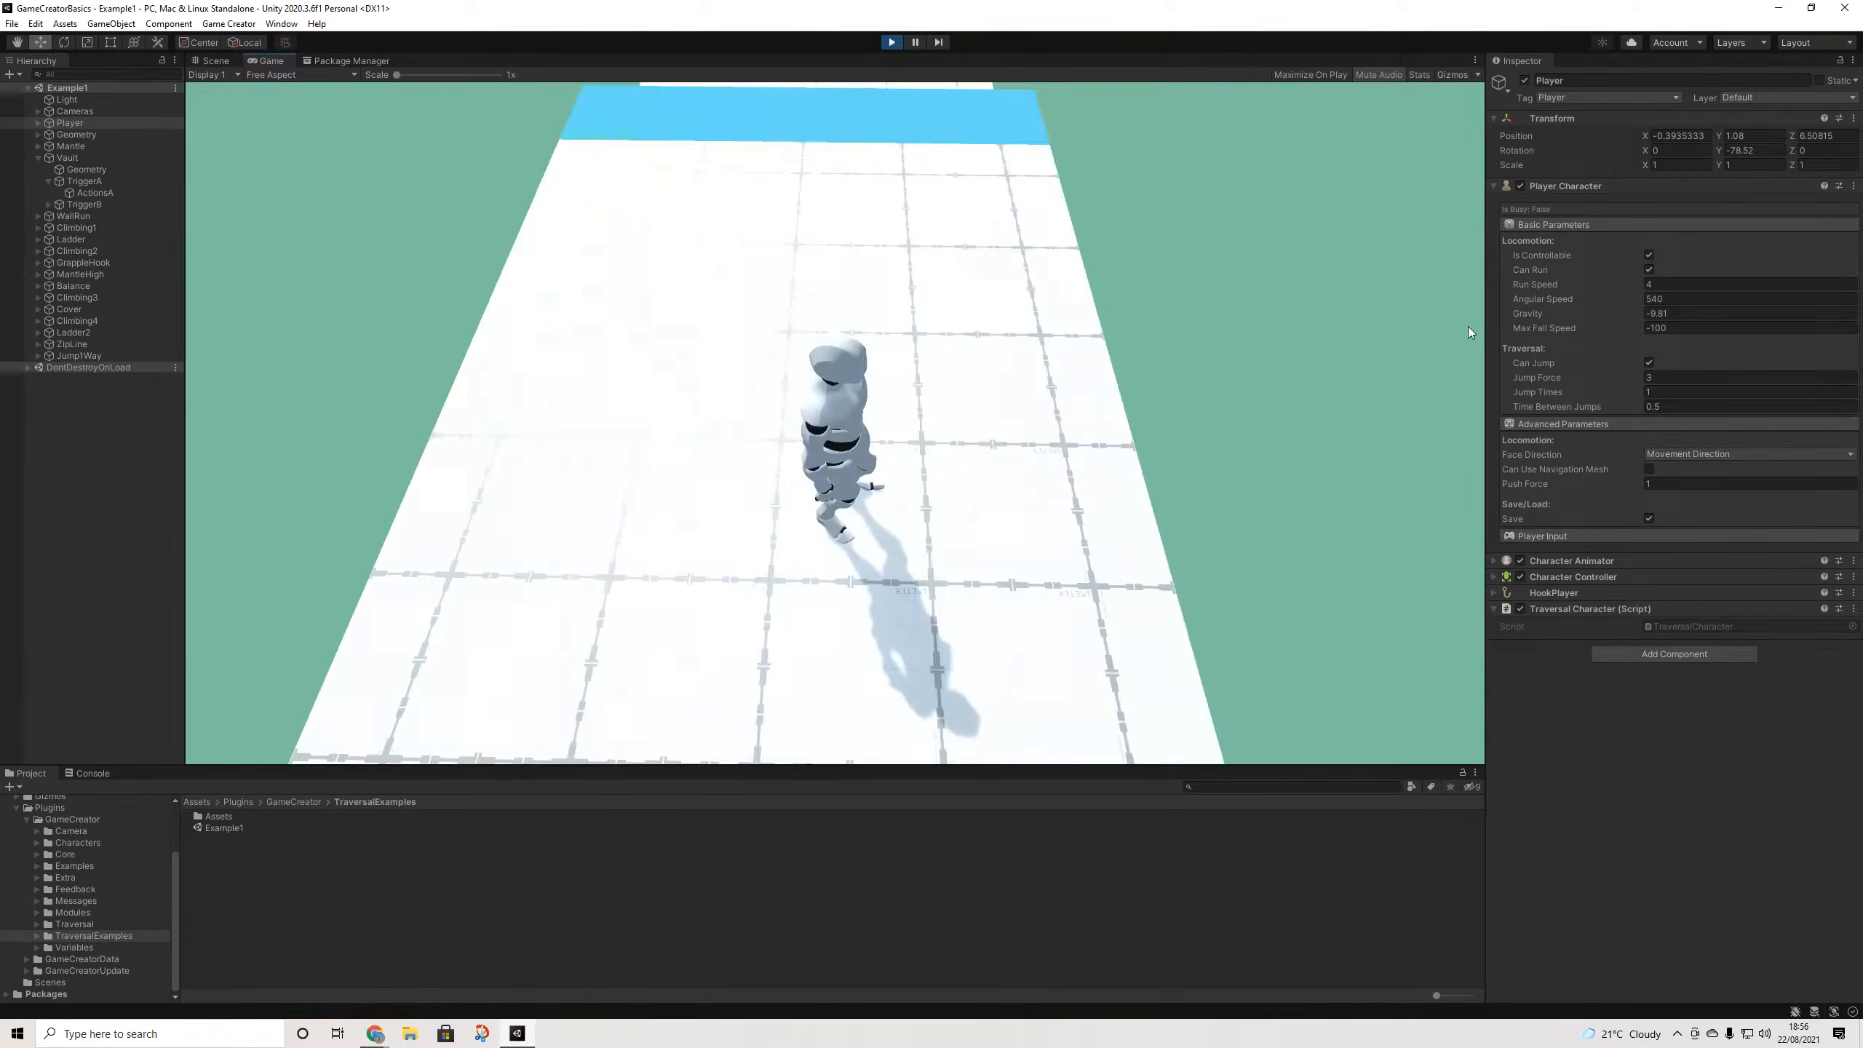
- Change Jump Force to 4 and vault the character over the blue box again
click(1668, 377)
double_click(1672, 378)
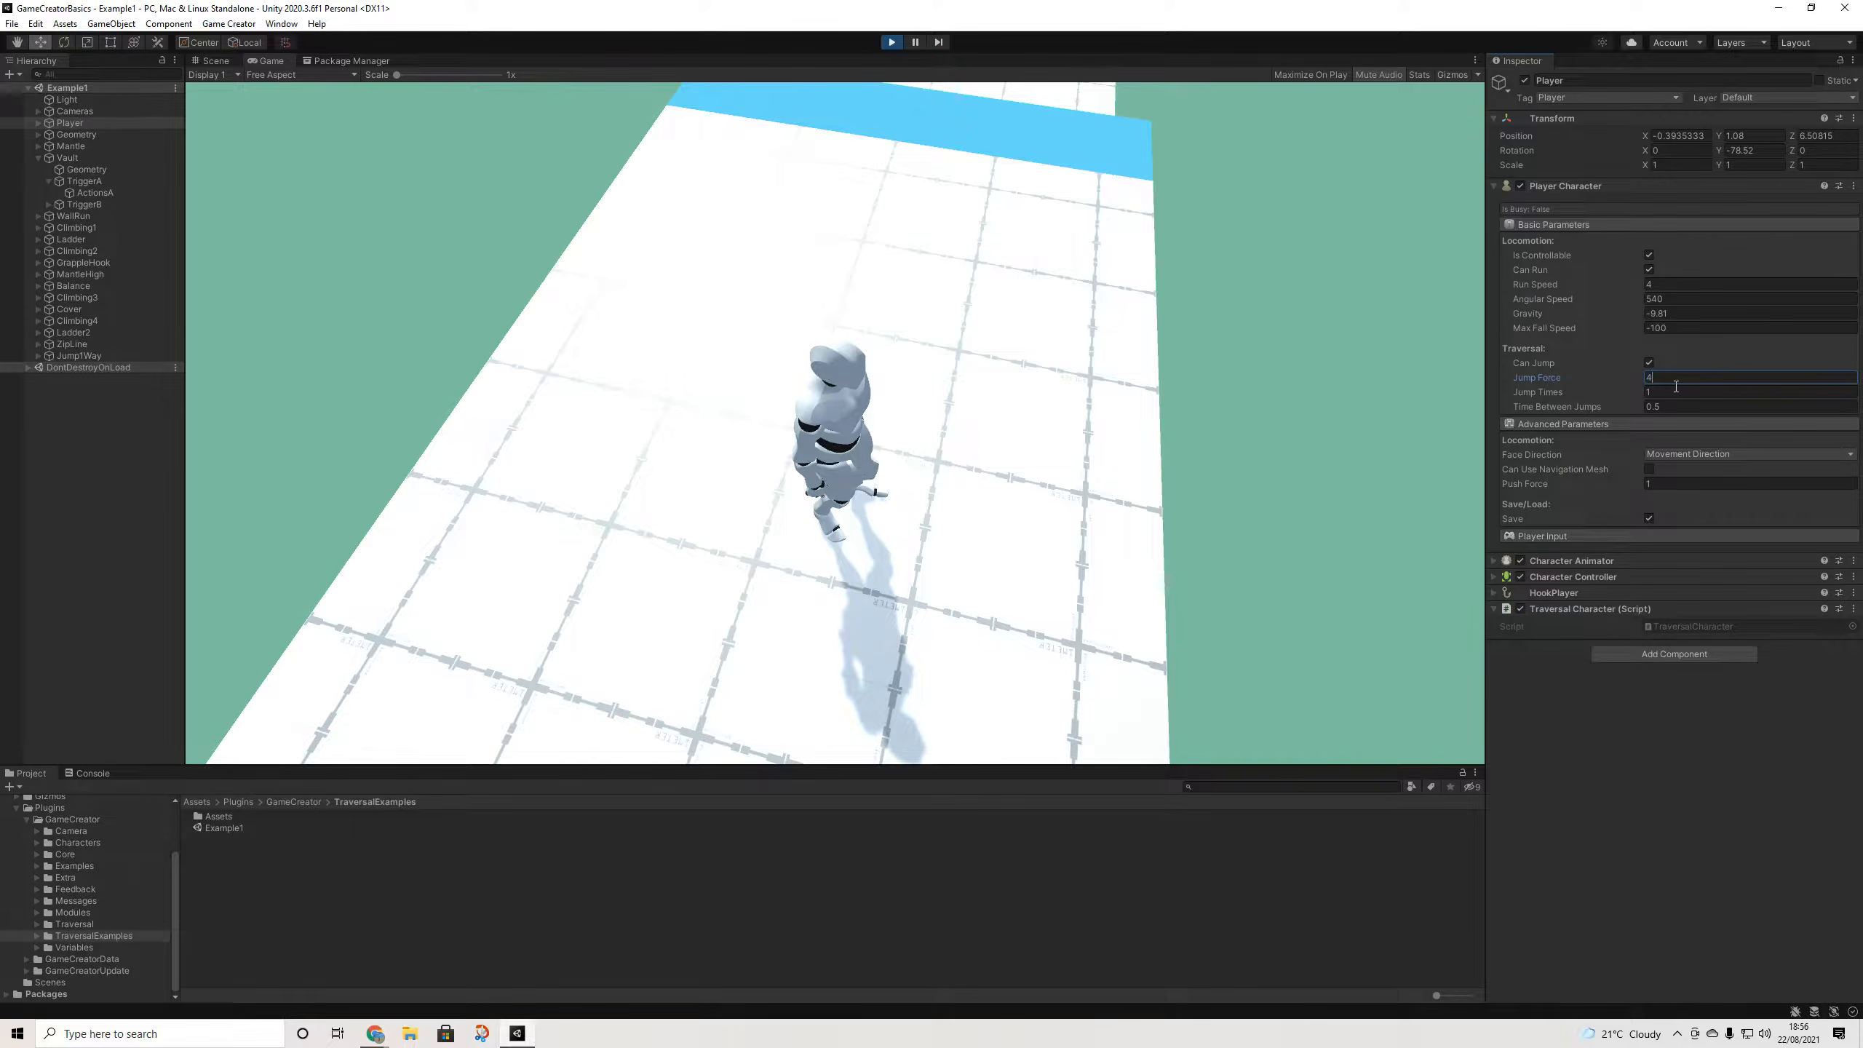
click(1209, 280)
key(w)
key(space)
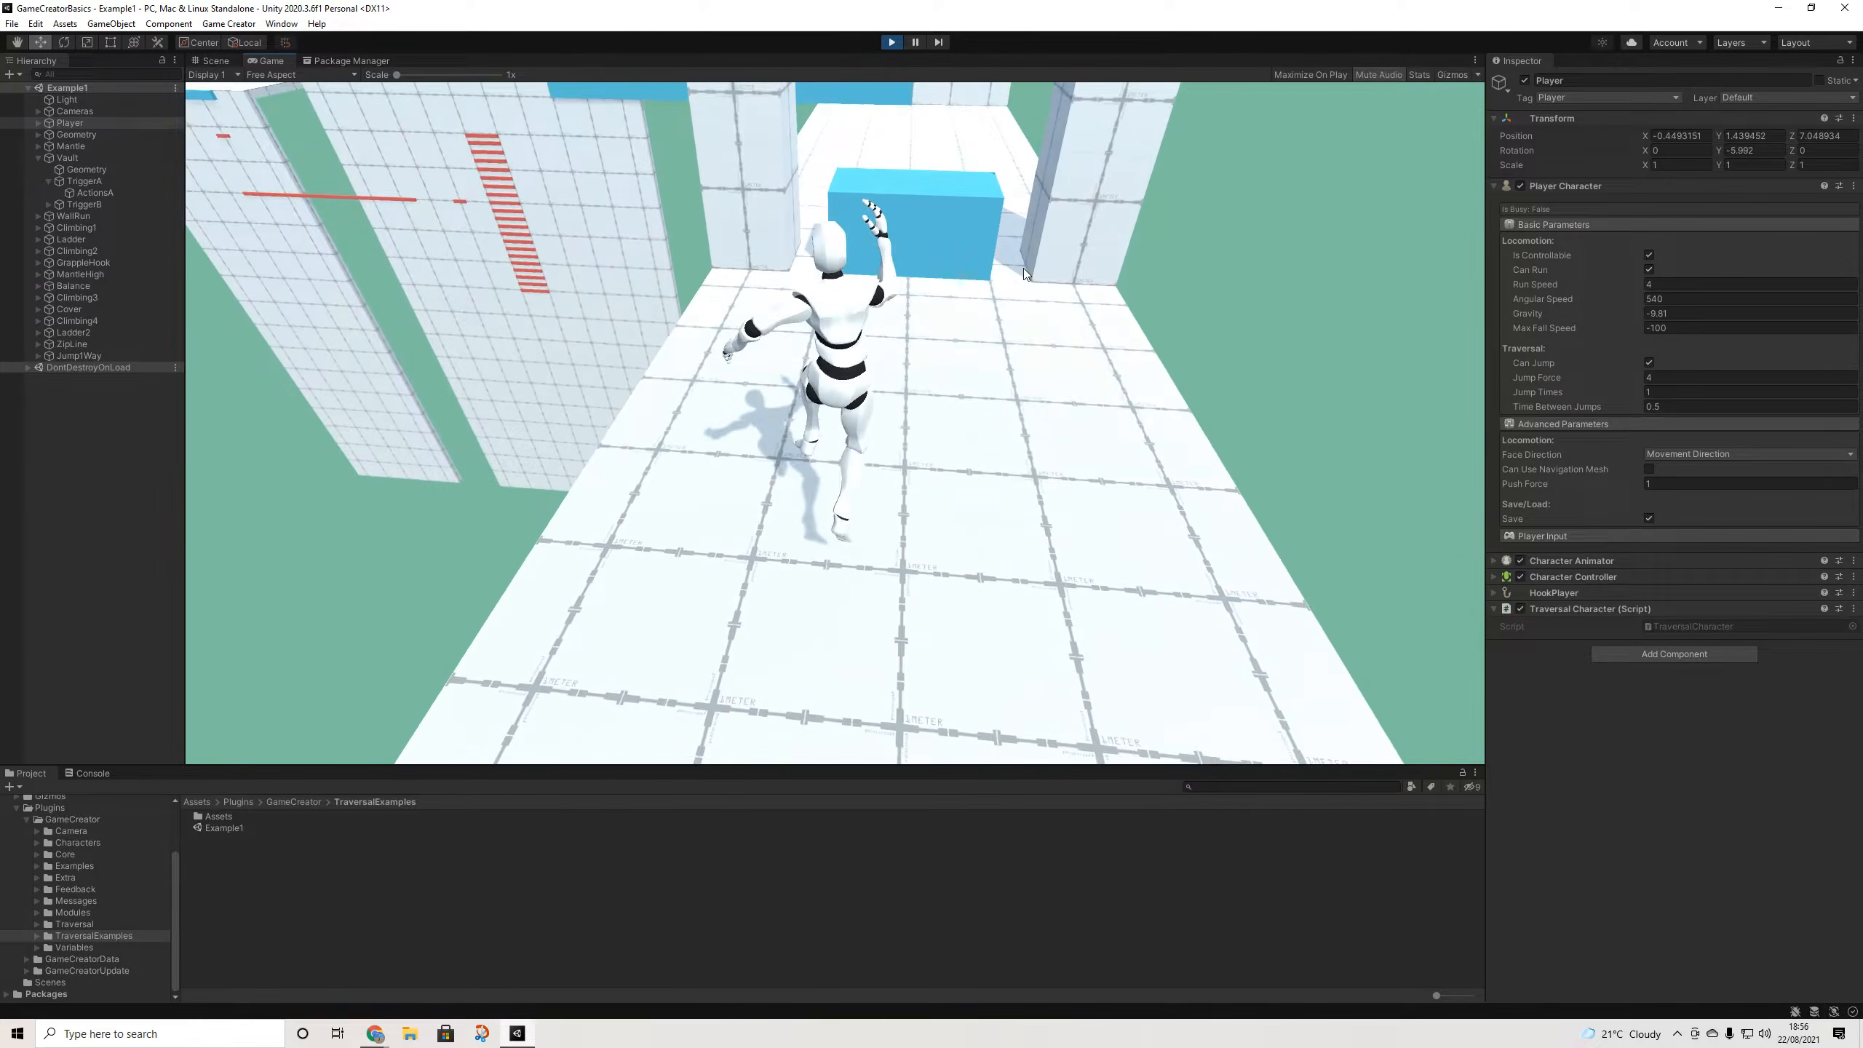
key(space)
key(space)
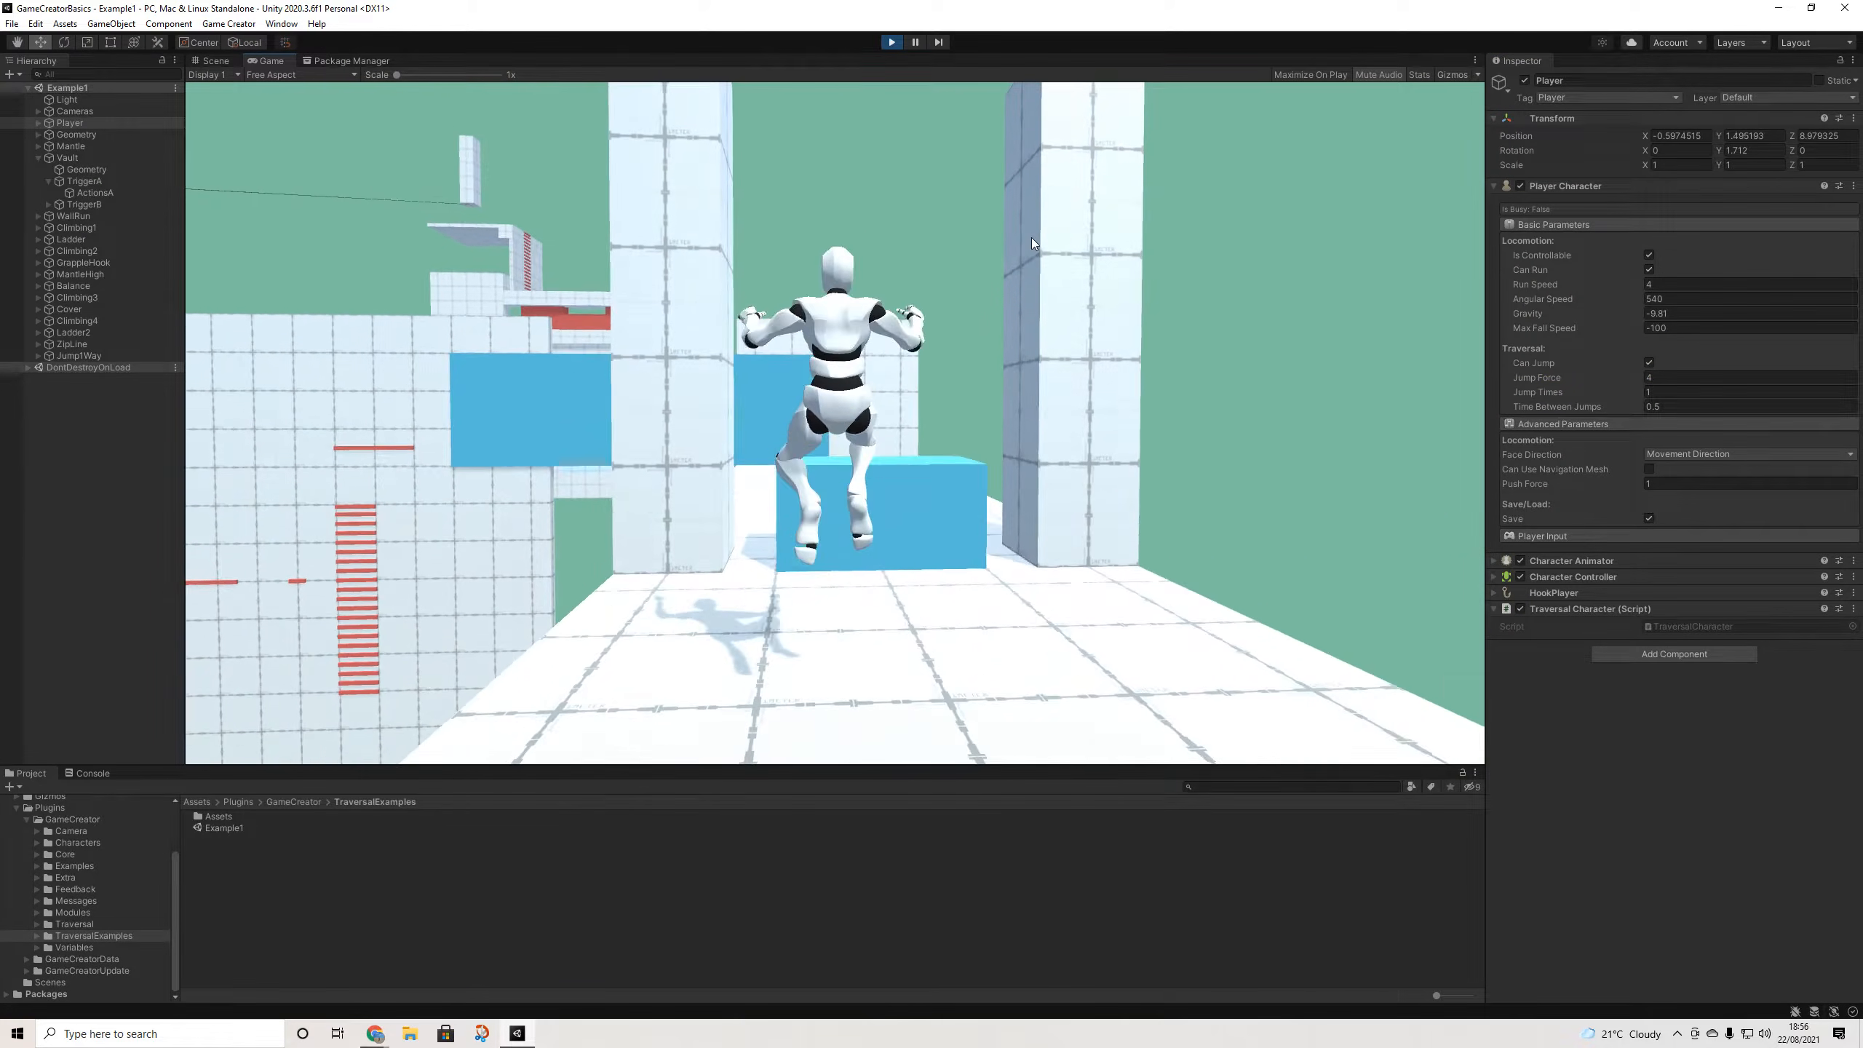
key(w)
key(space)
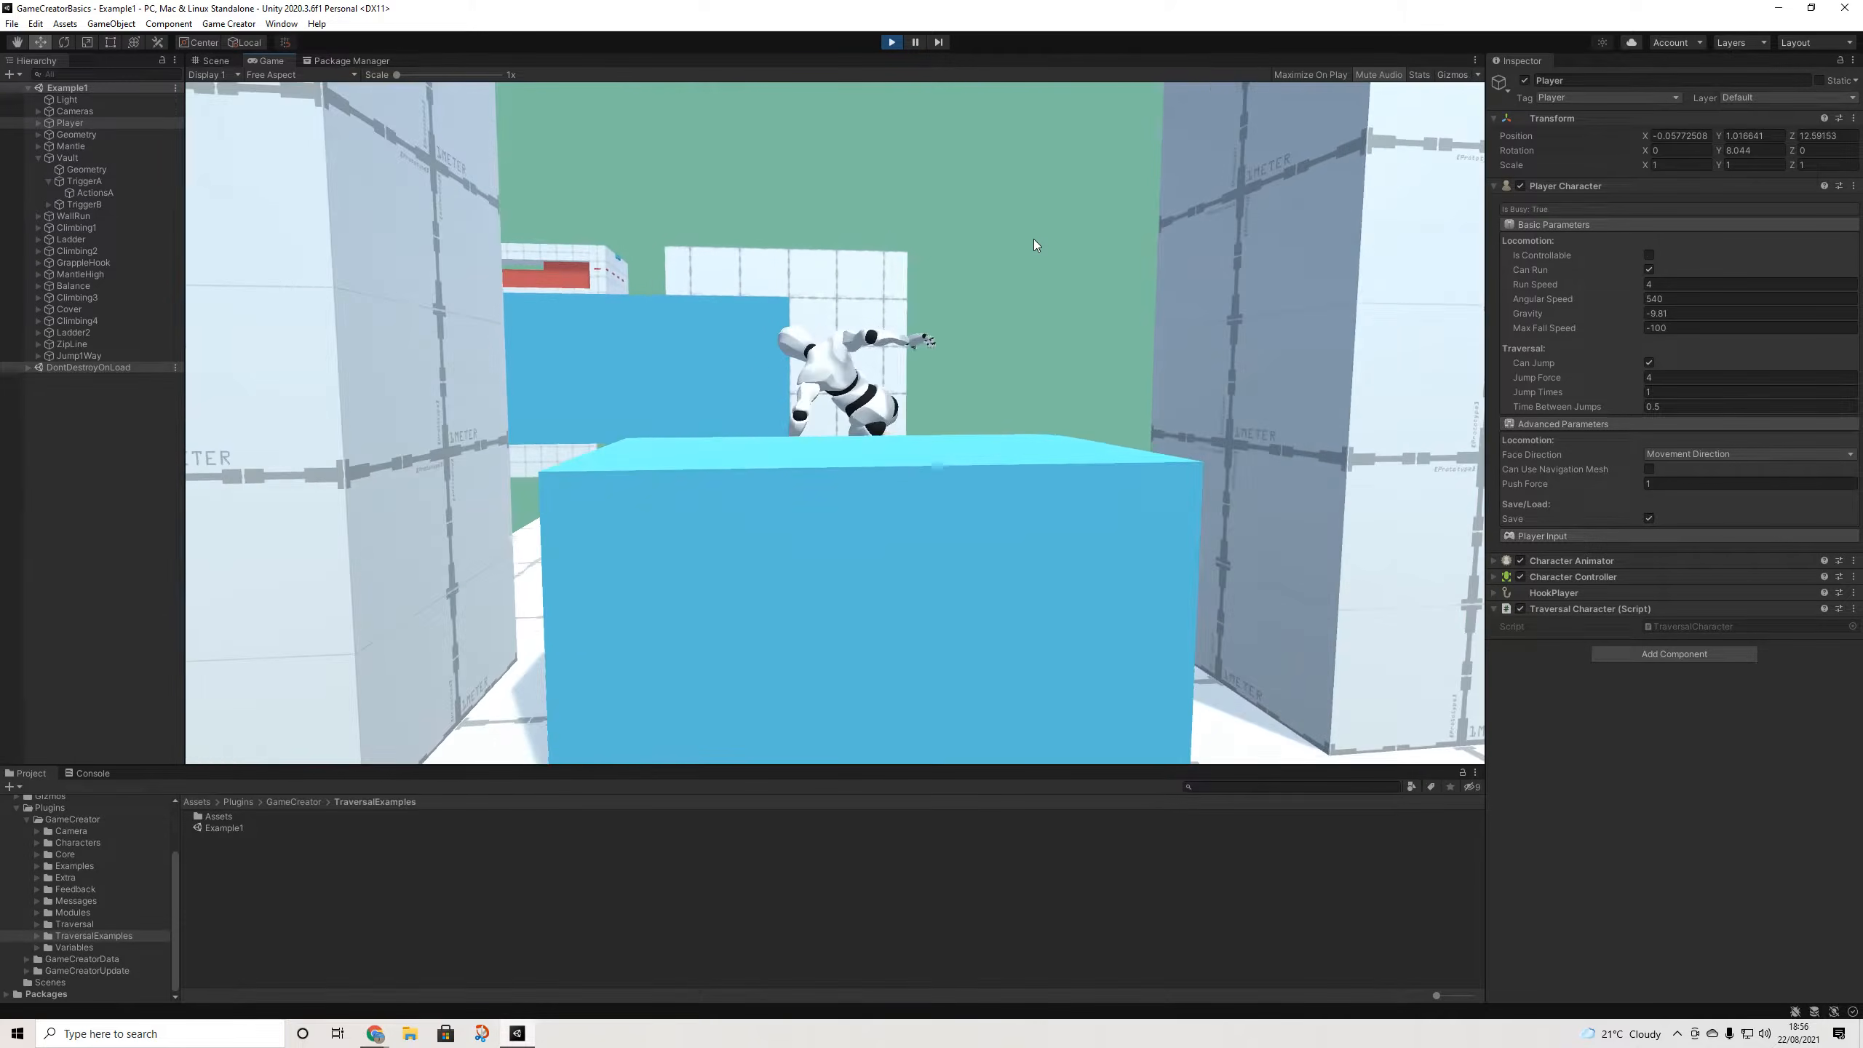
- Add a Change Property action setting Player Can Jump to ActionsA, then delete it again
click(94, 193)
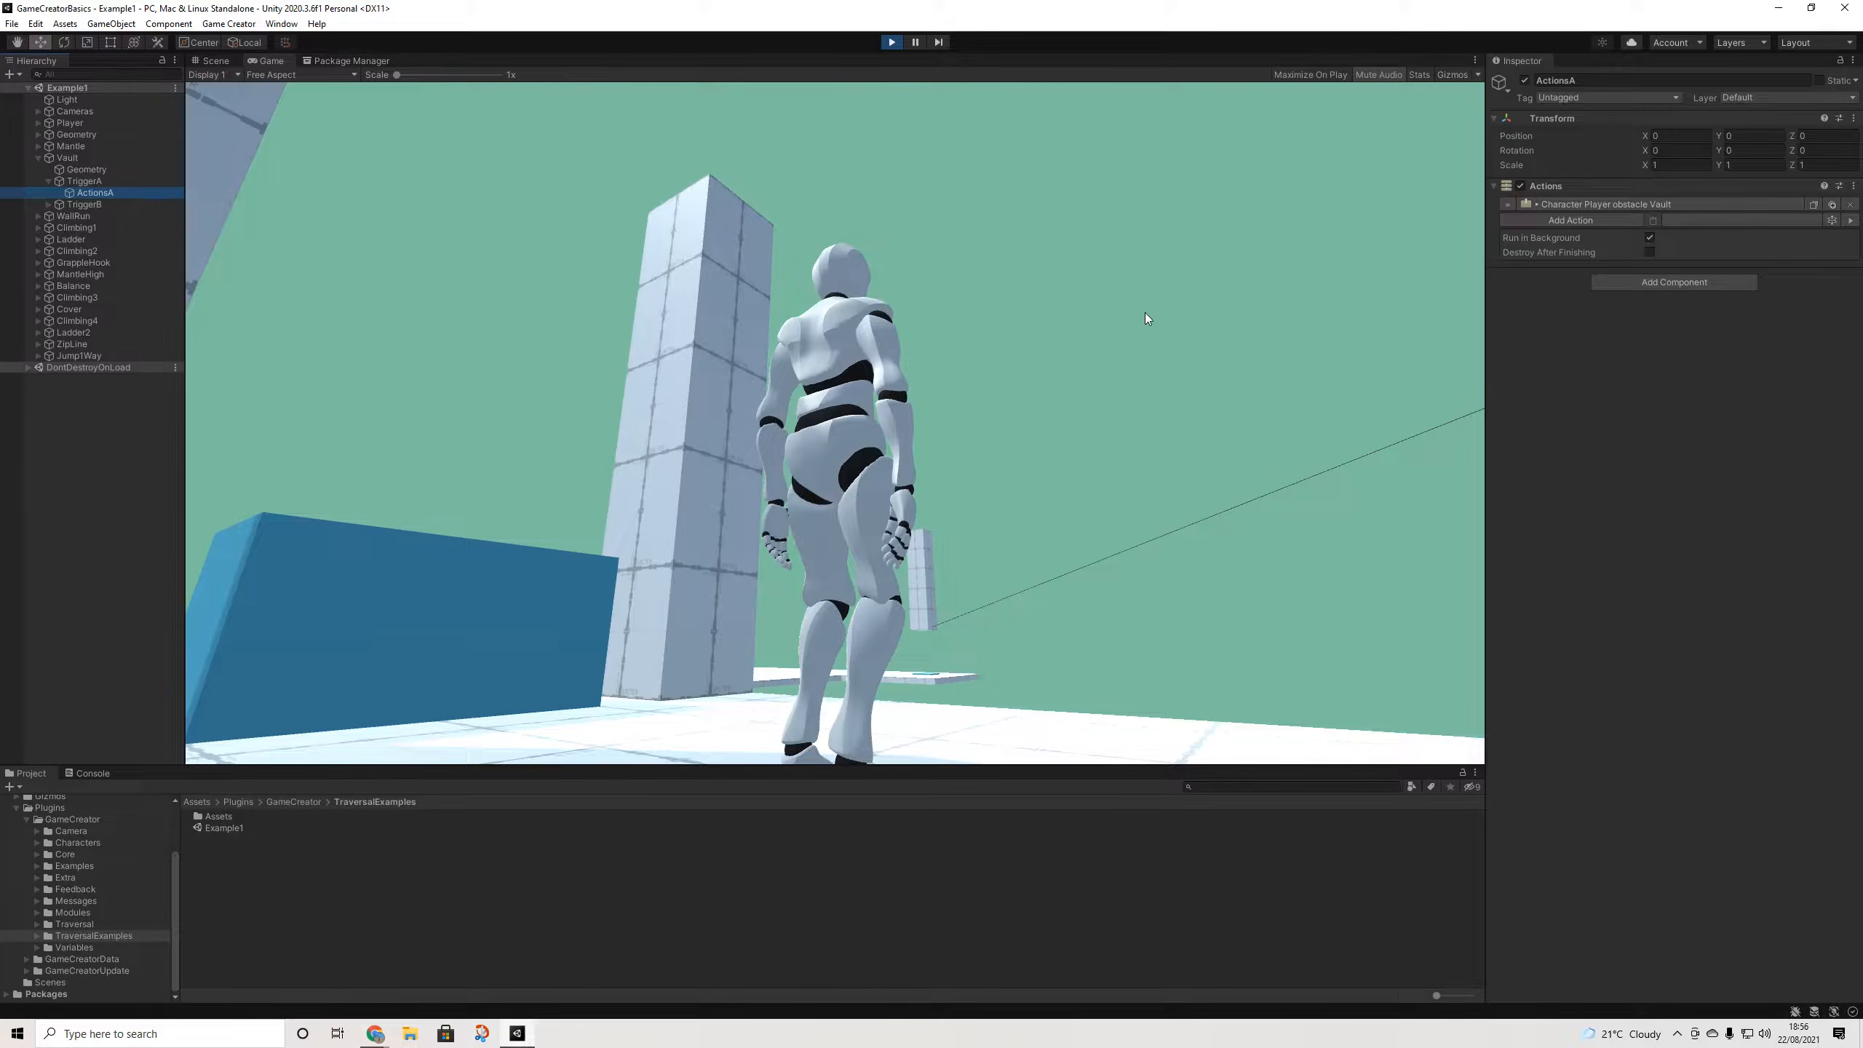
click(214, 61)
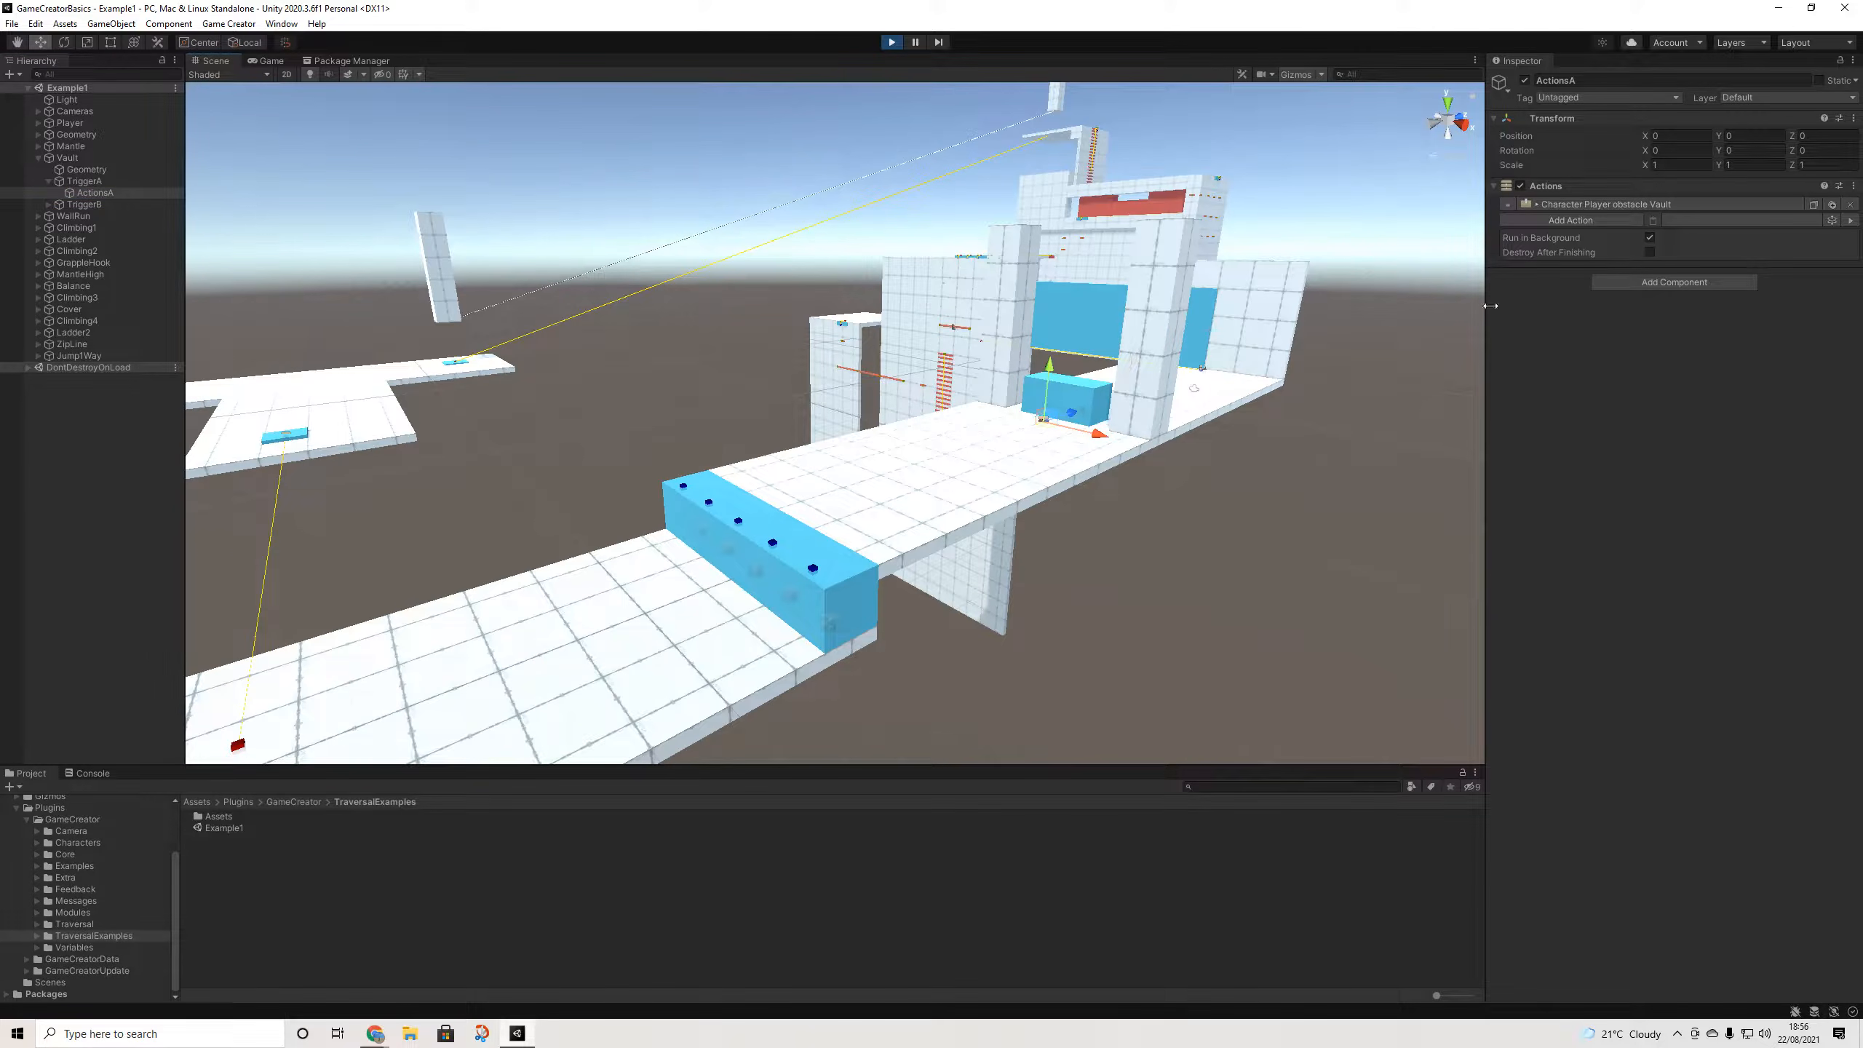
click(1567, 221)
text(pro)
key(Return)
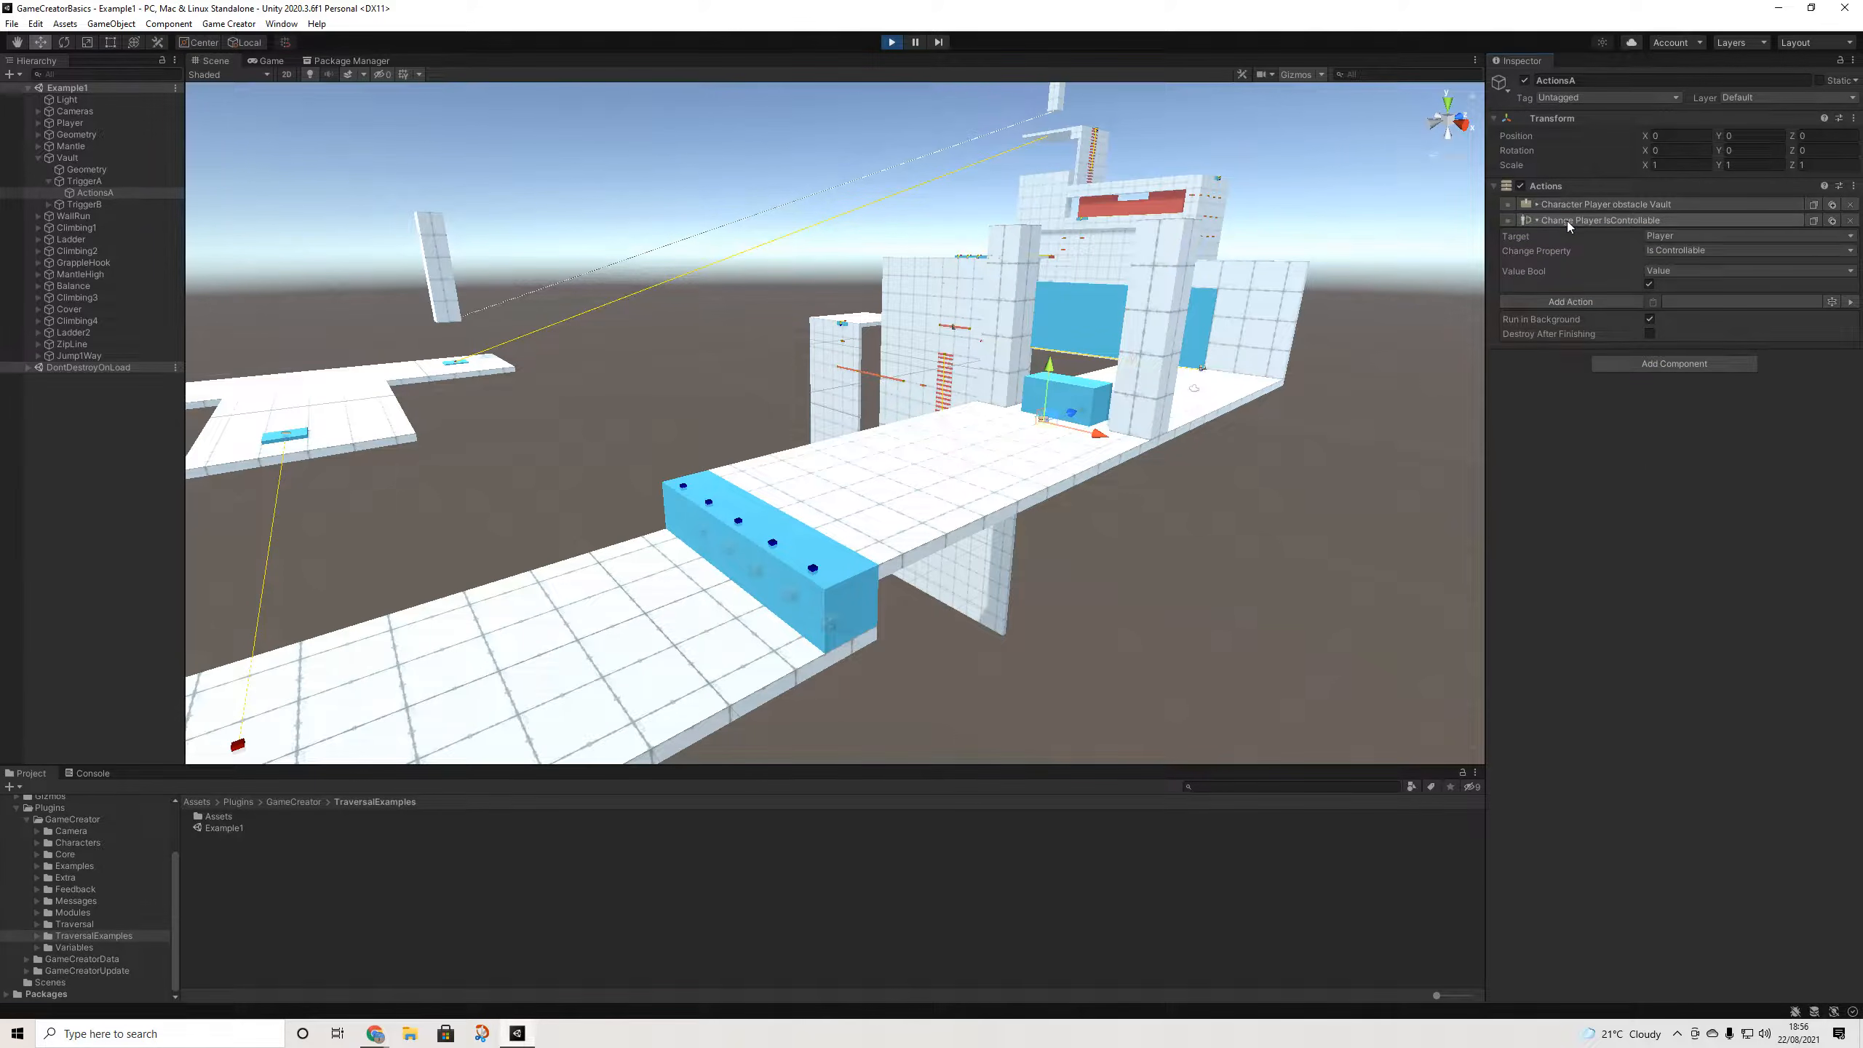
click(1675, 250)
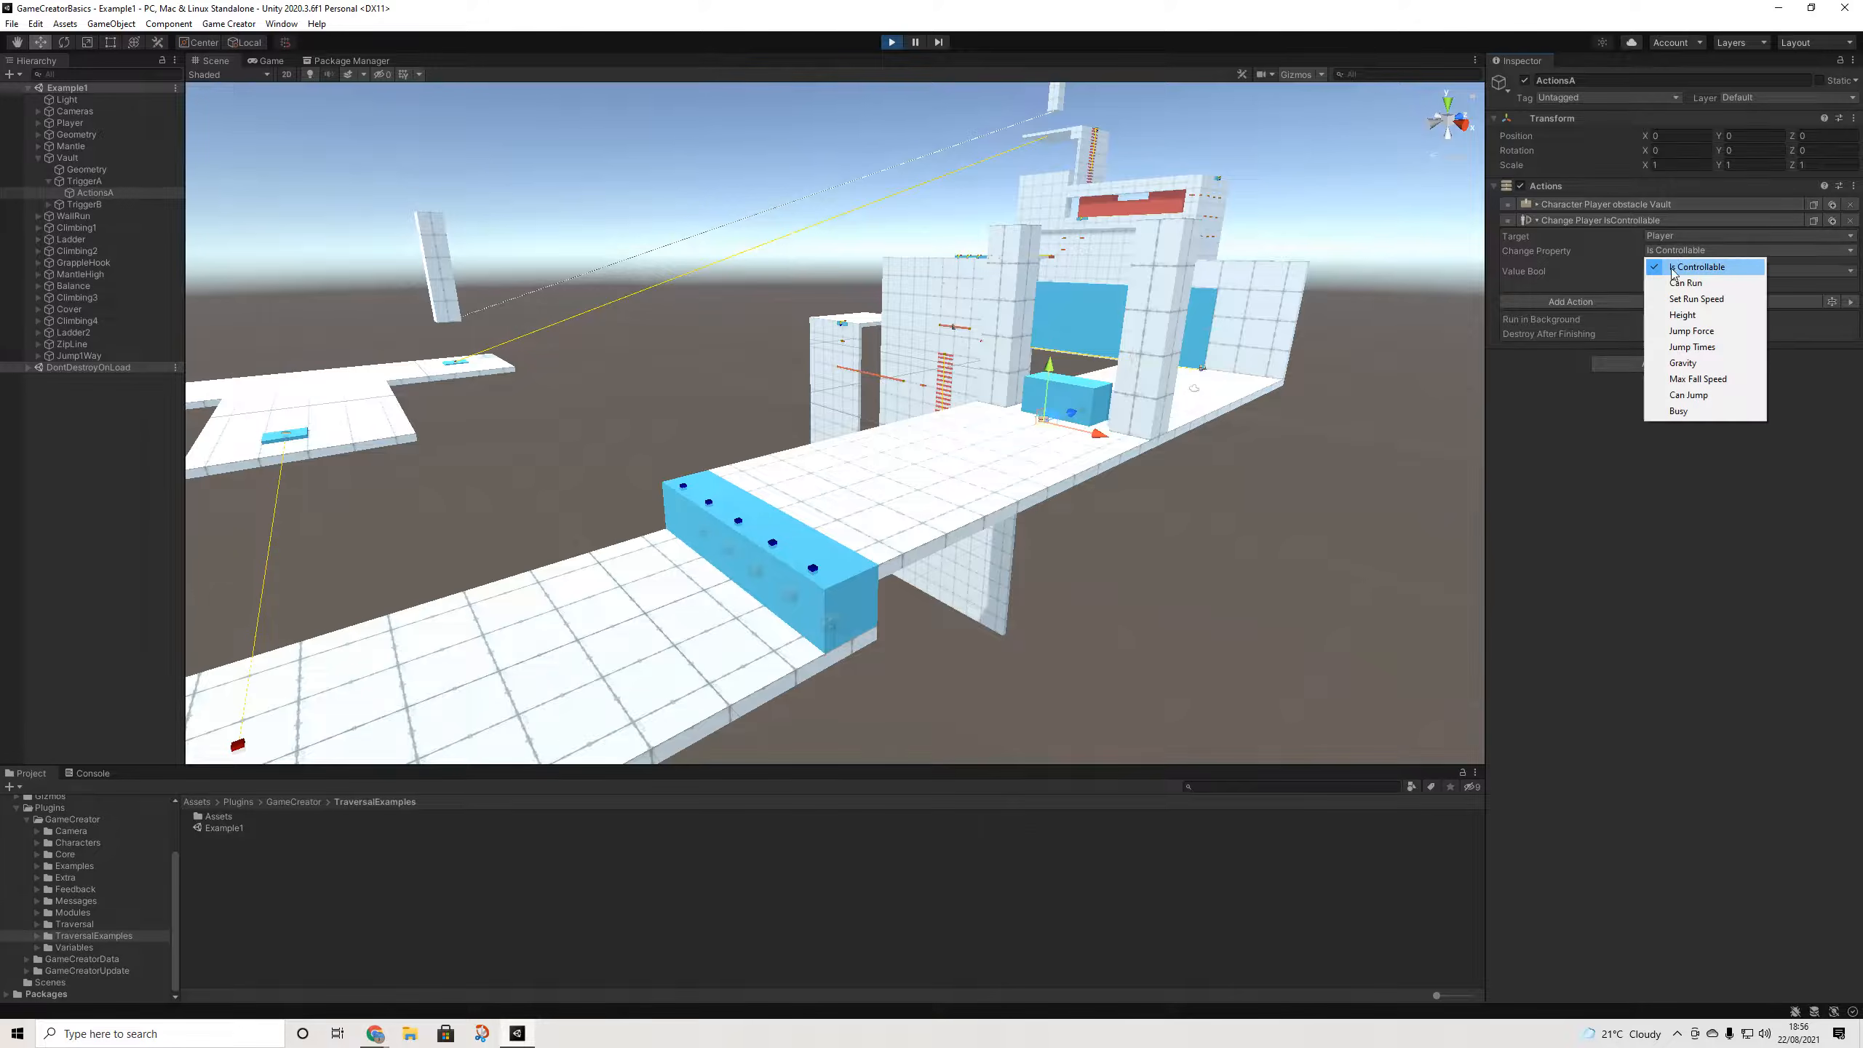
click(1687, 395)
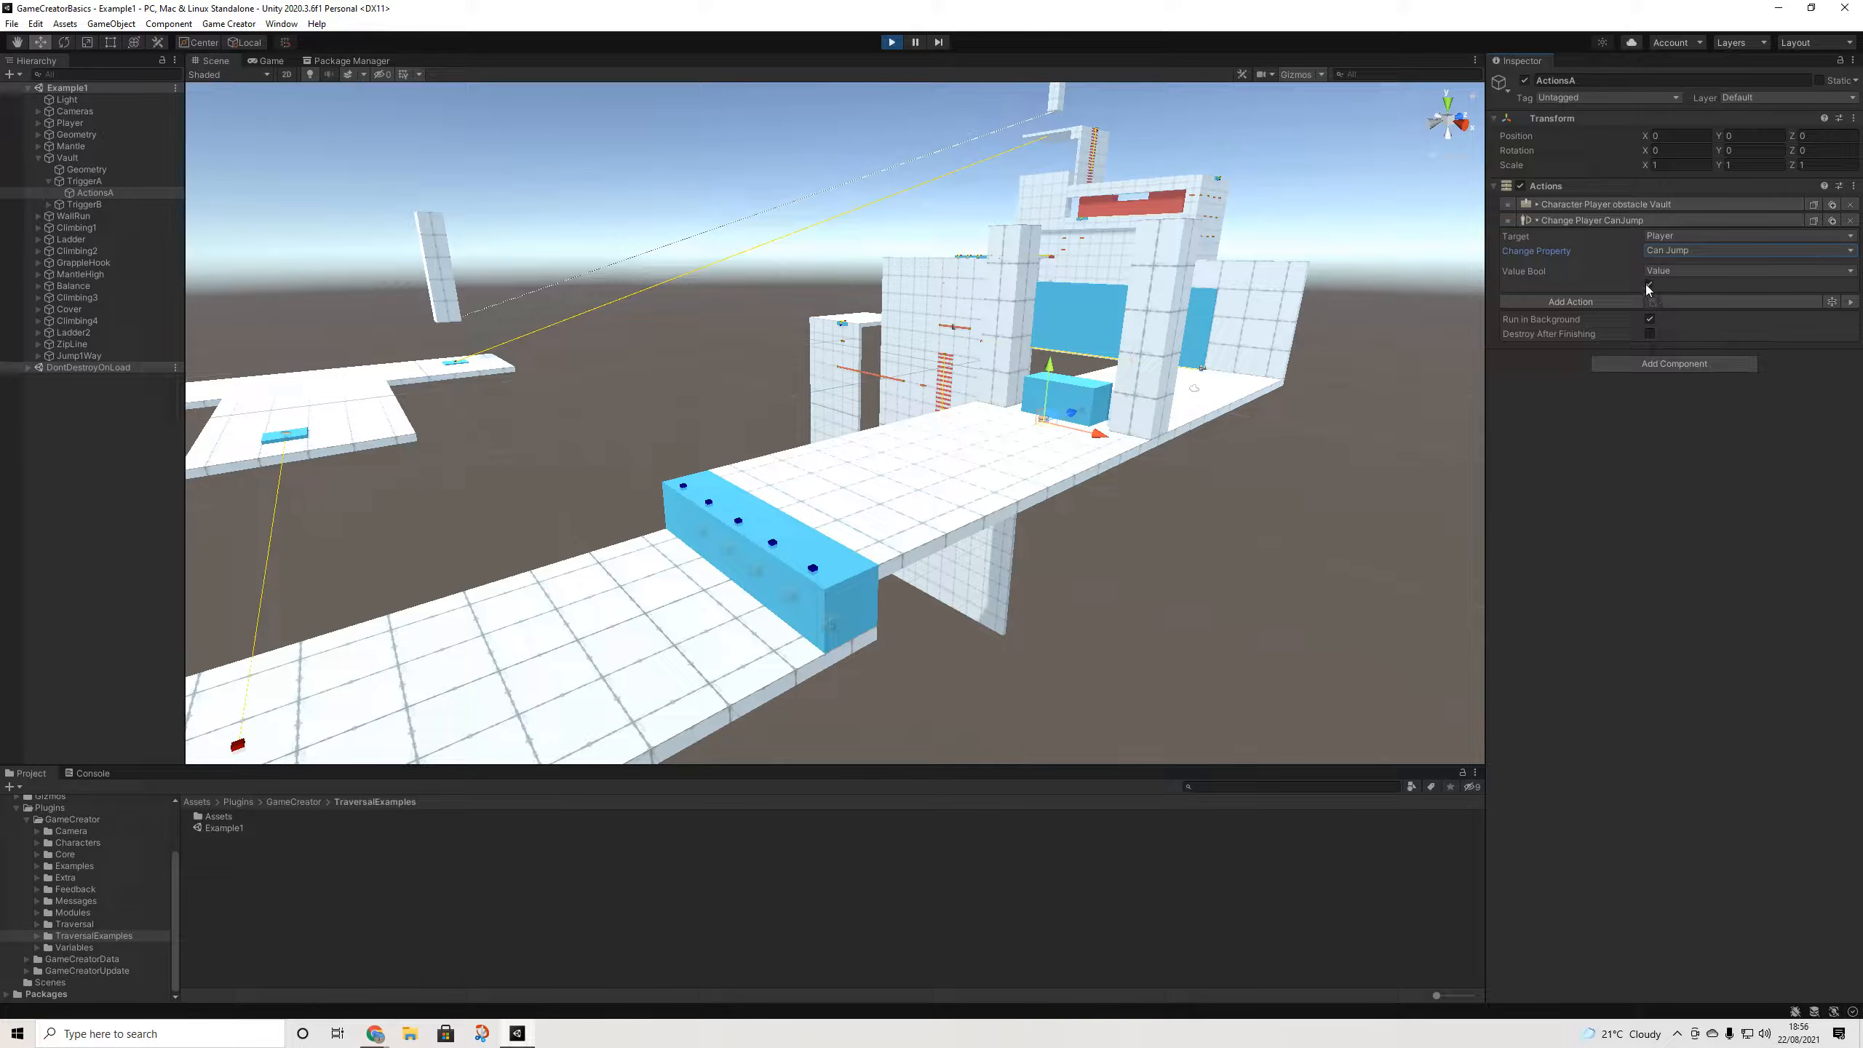
click(1851, 221)
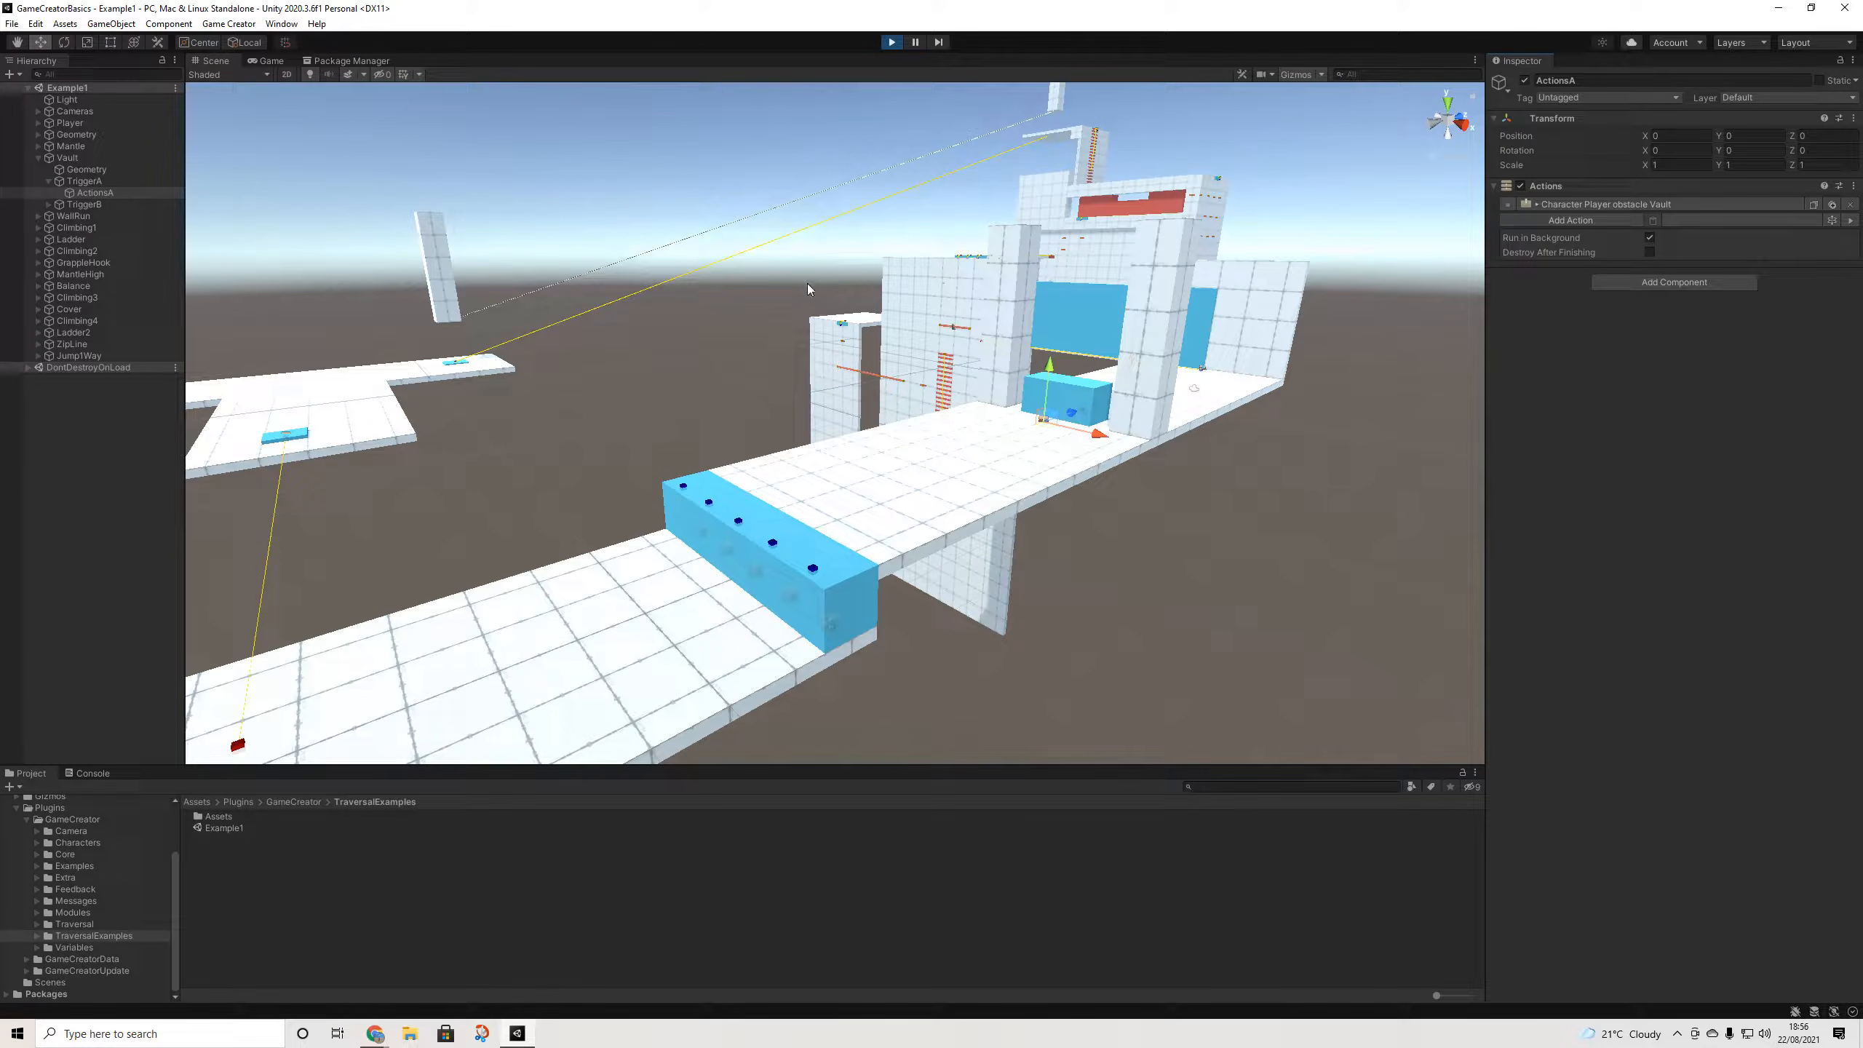
- Add two Trigger components to TriggerA, firing On Player Enter and On Player Exit
click(84, 180)
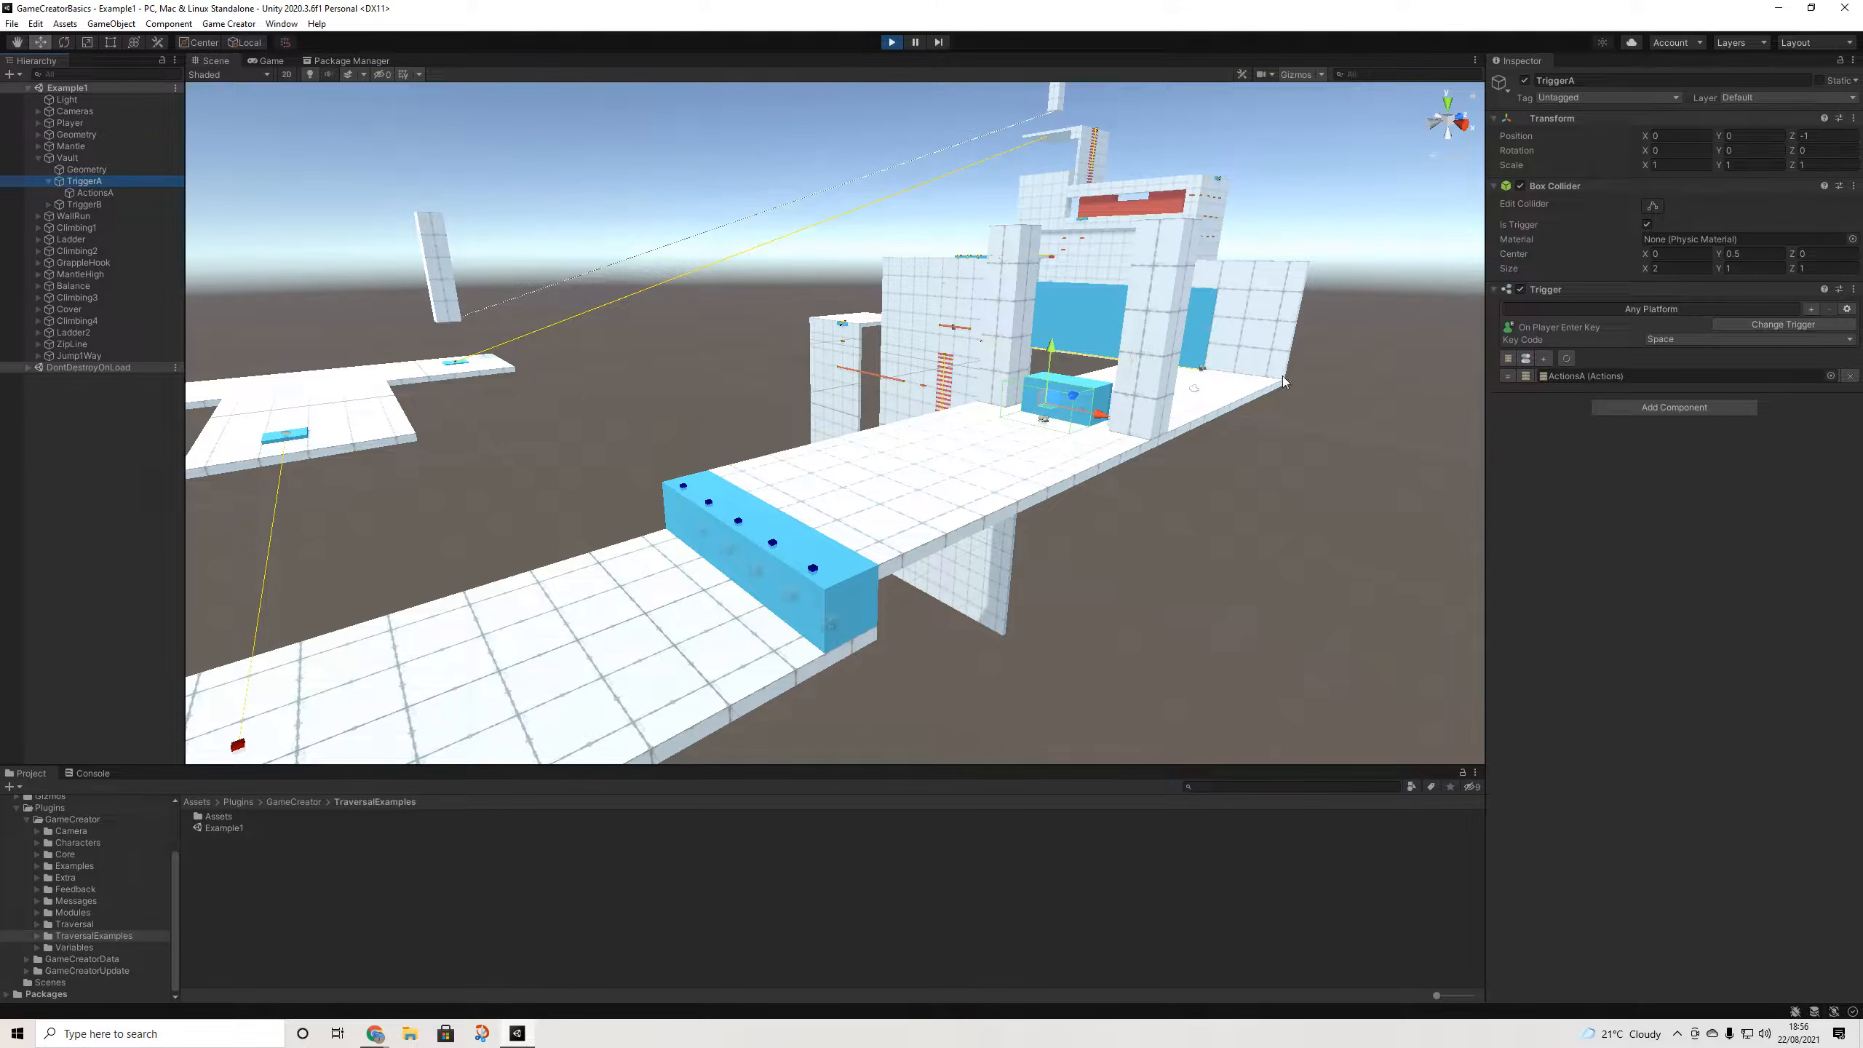
click(1639, 409)
text(tr)
click(1619, 490)
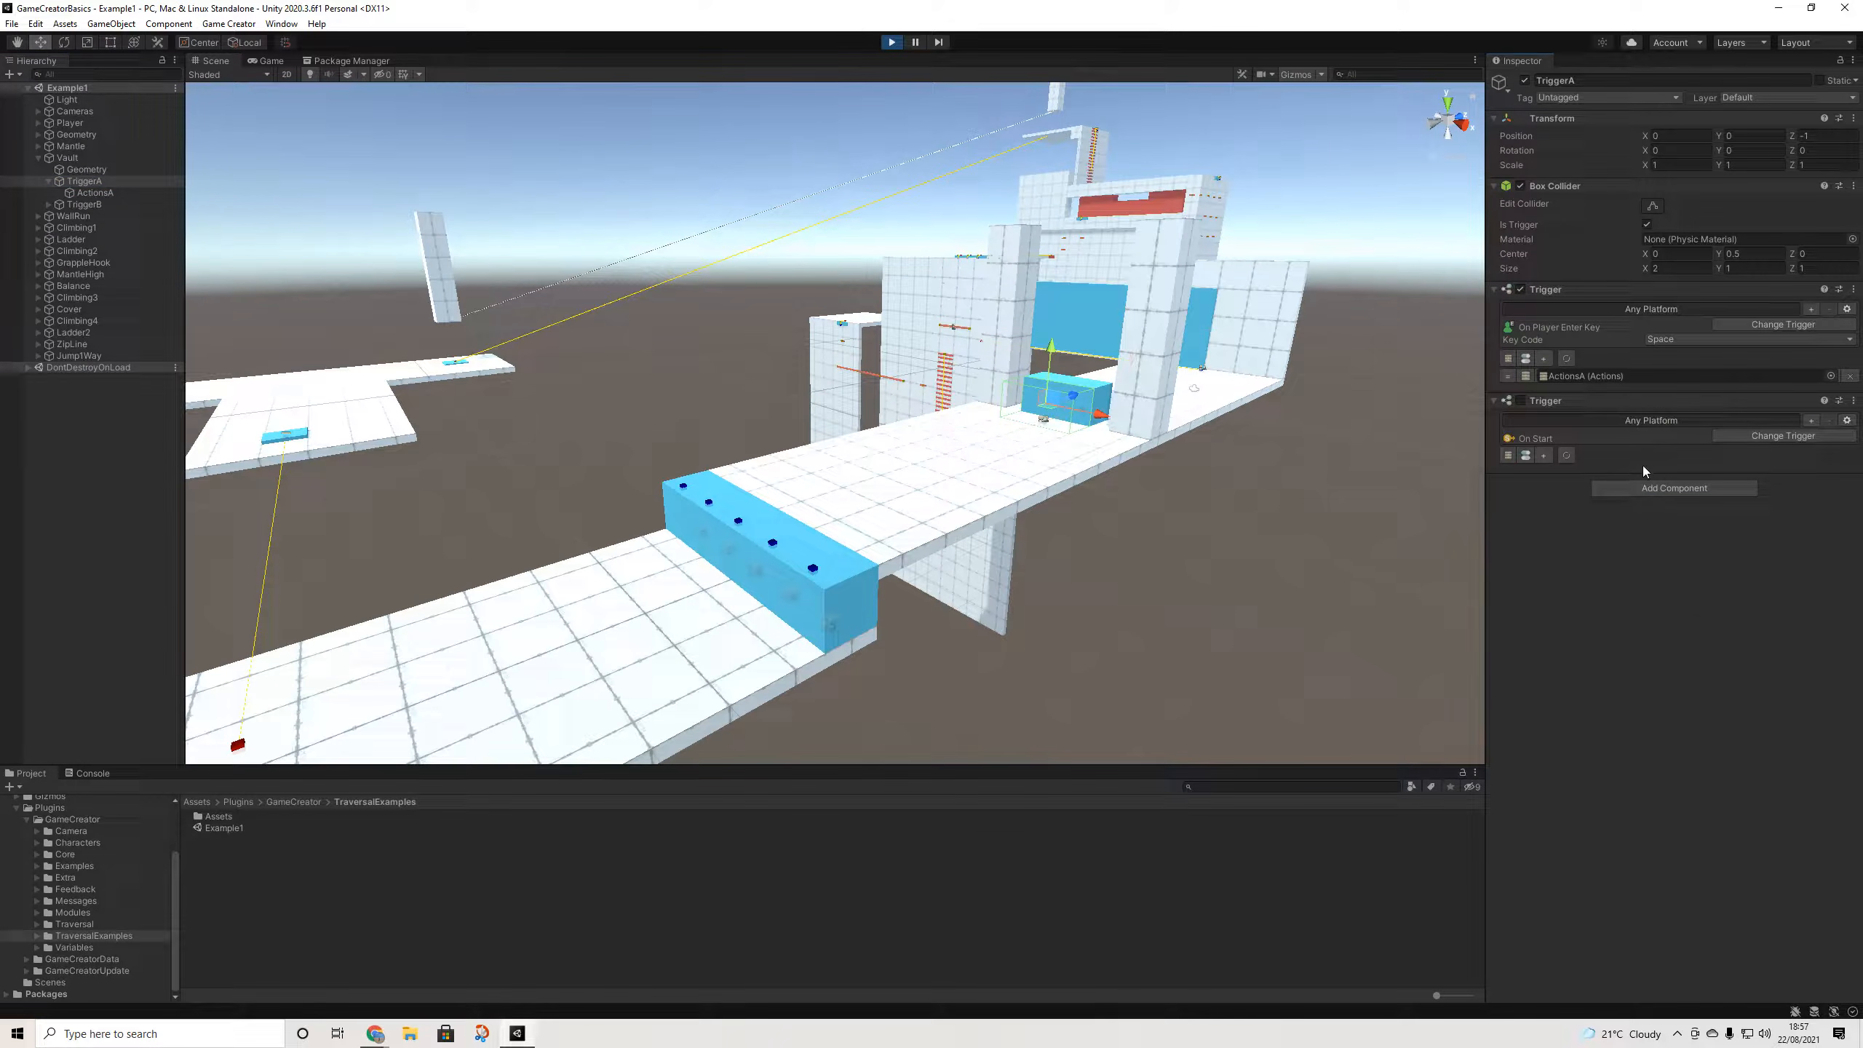
click(1717, 438)
click(1758, 498)
click(1655, 487)
click(1620, 569)
click(1751, 515)
click(1770, 603)
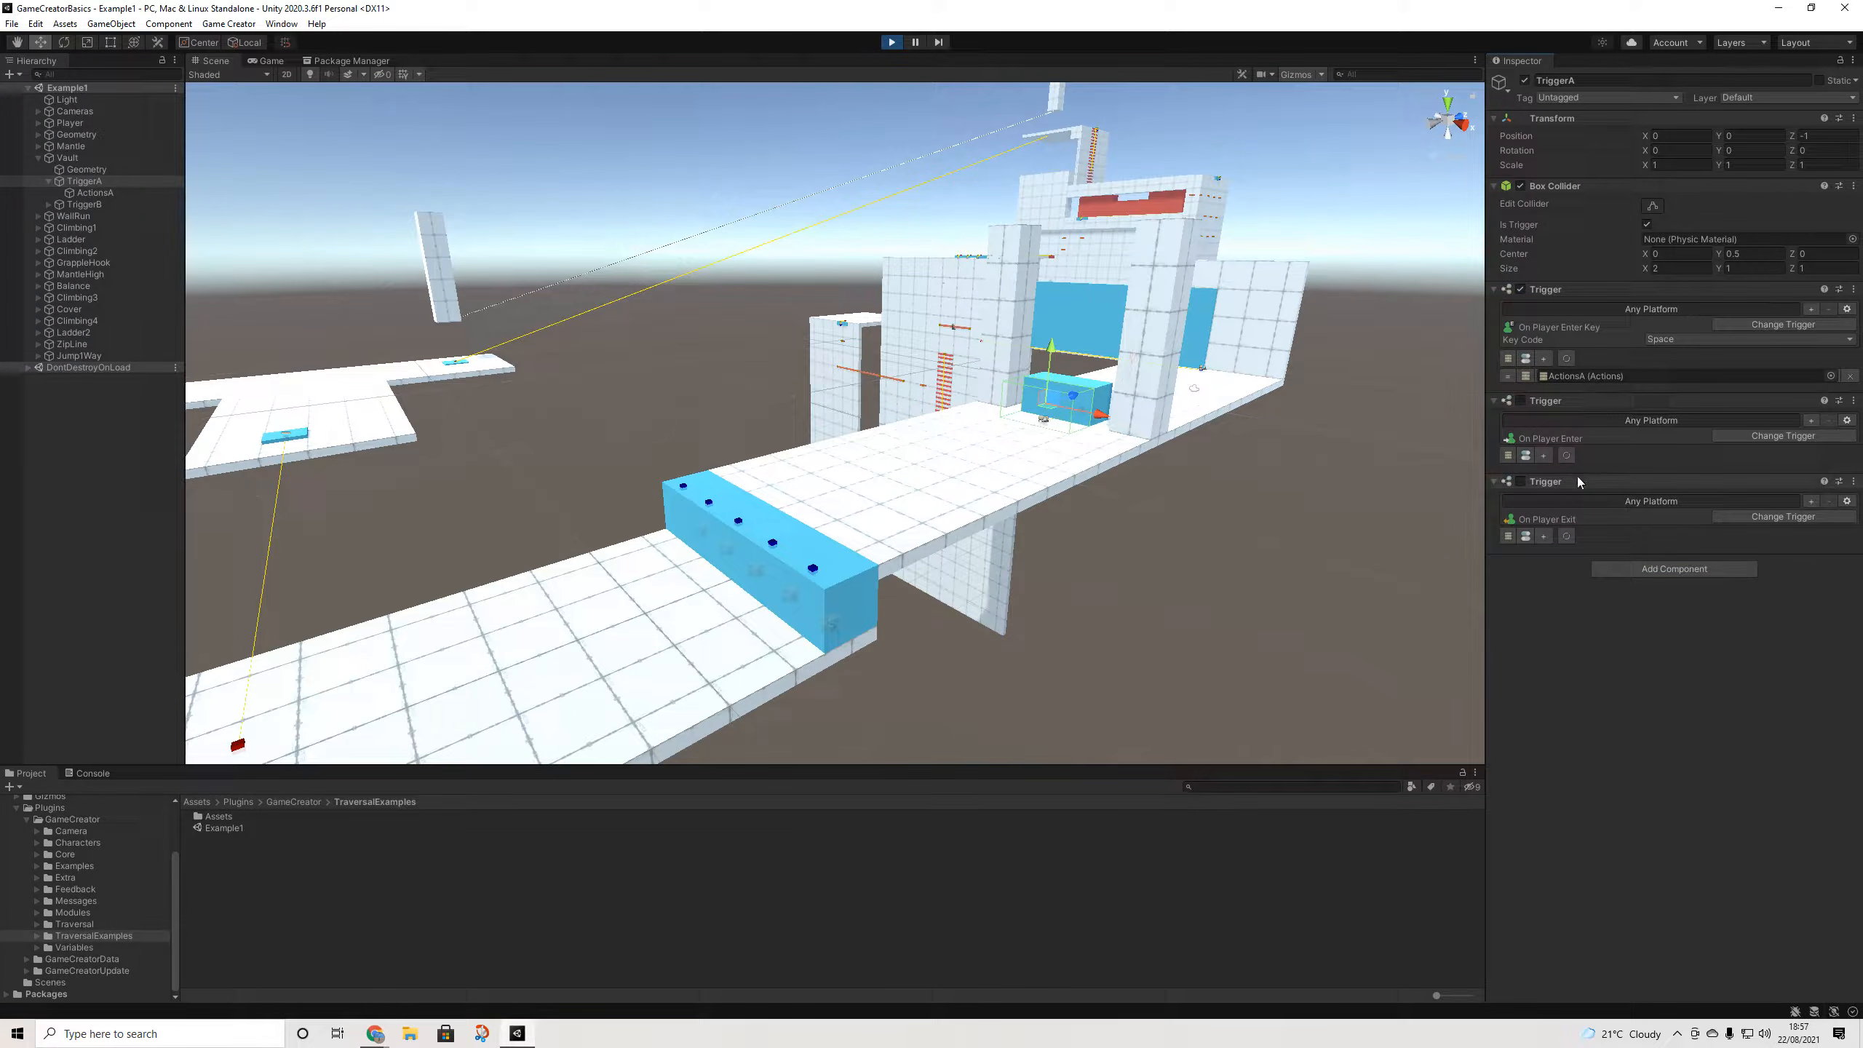
- Create Actions (1) and Actions (2) for those triggers, each with a Change Player Can Jump action
click(1508, 456)
click(1508, 553)
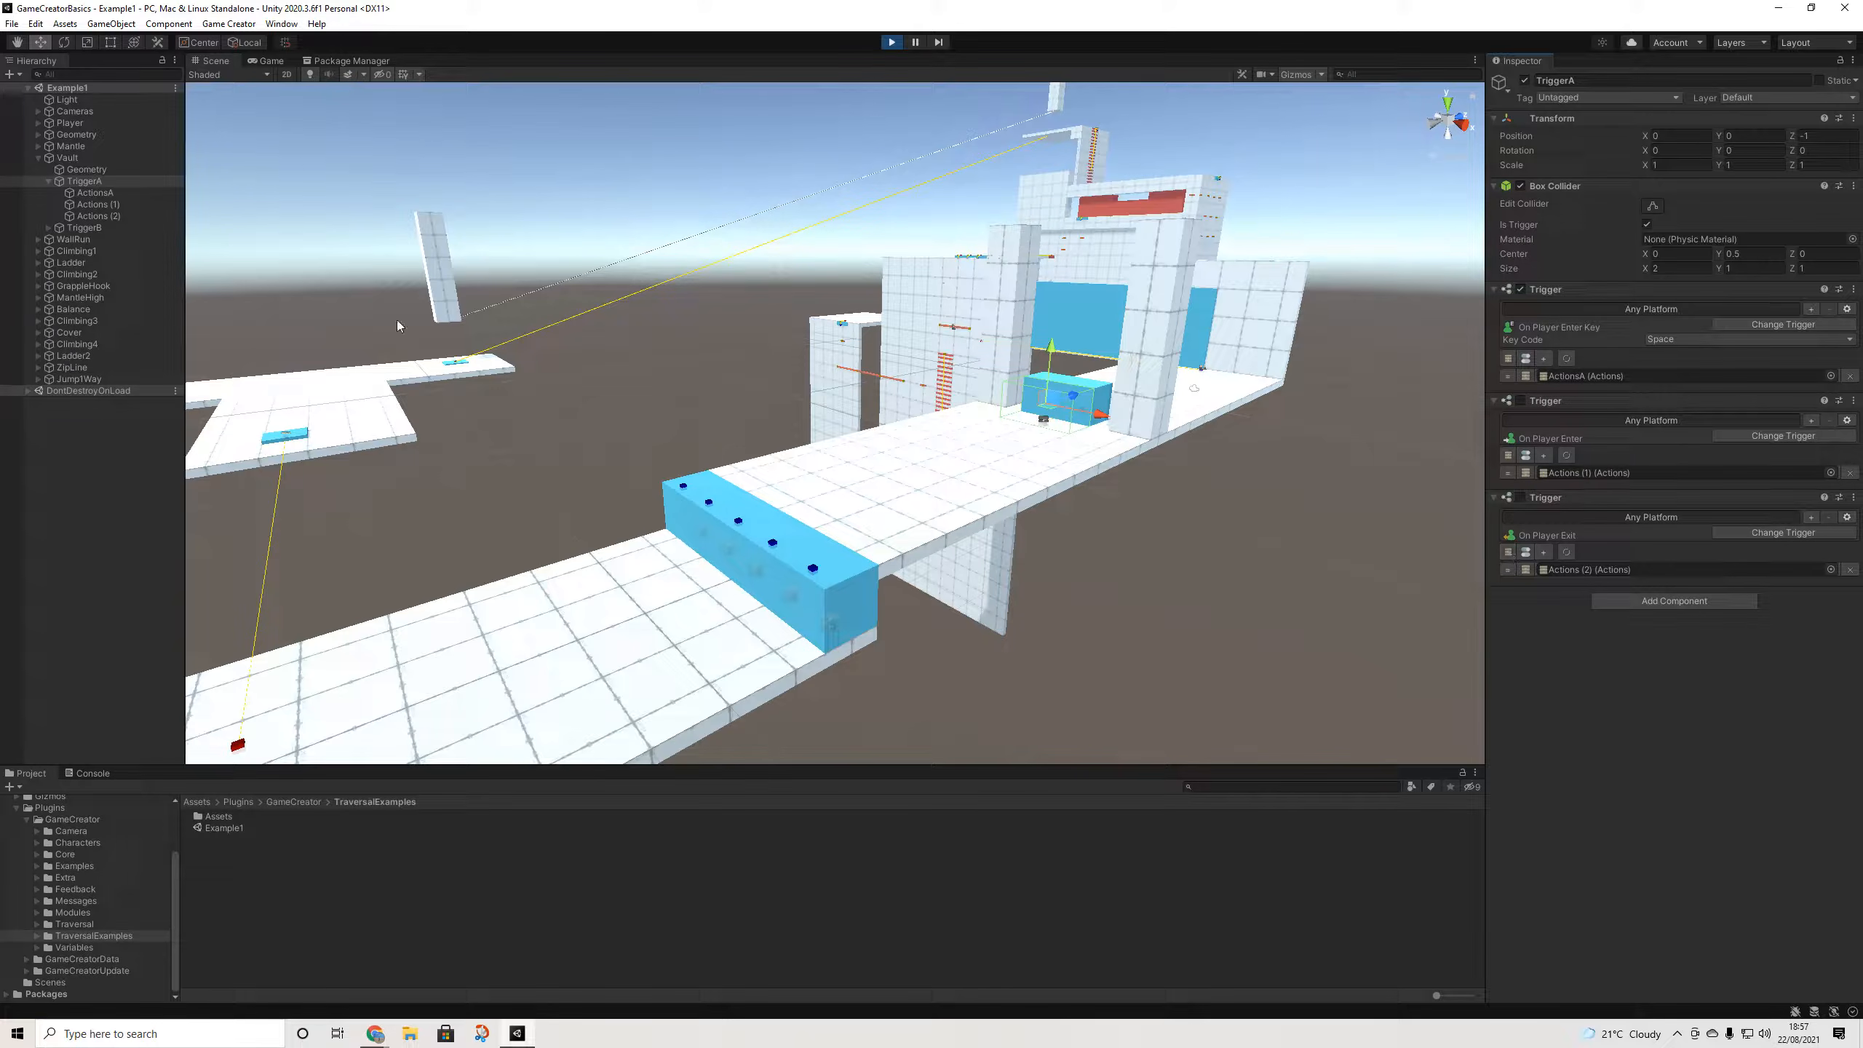
click(112, 206)
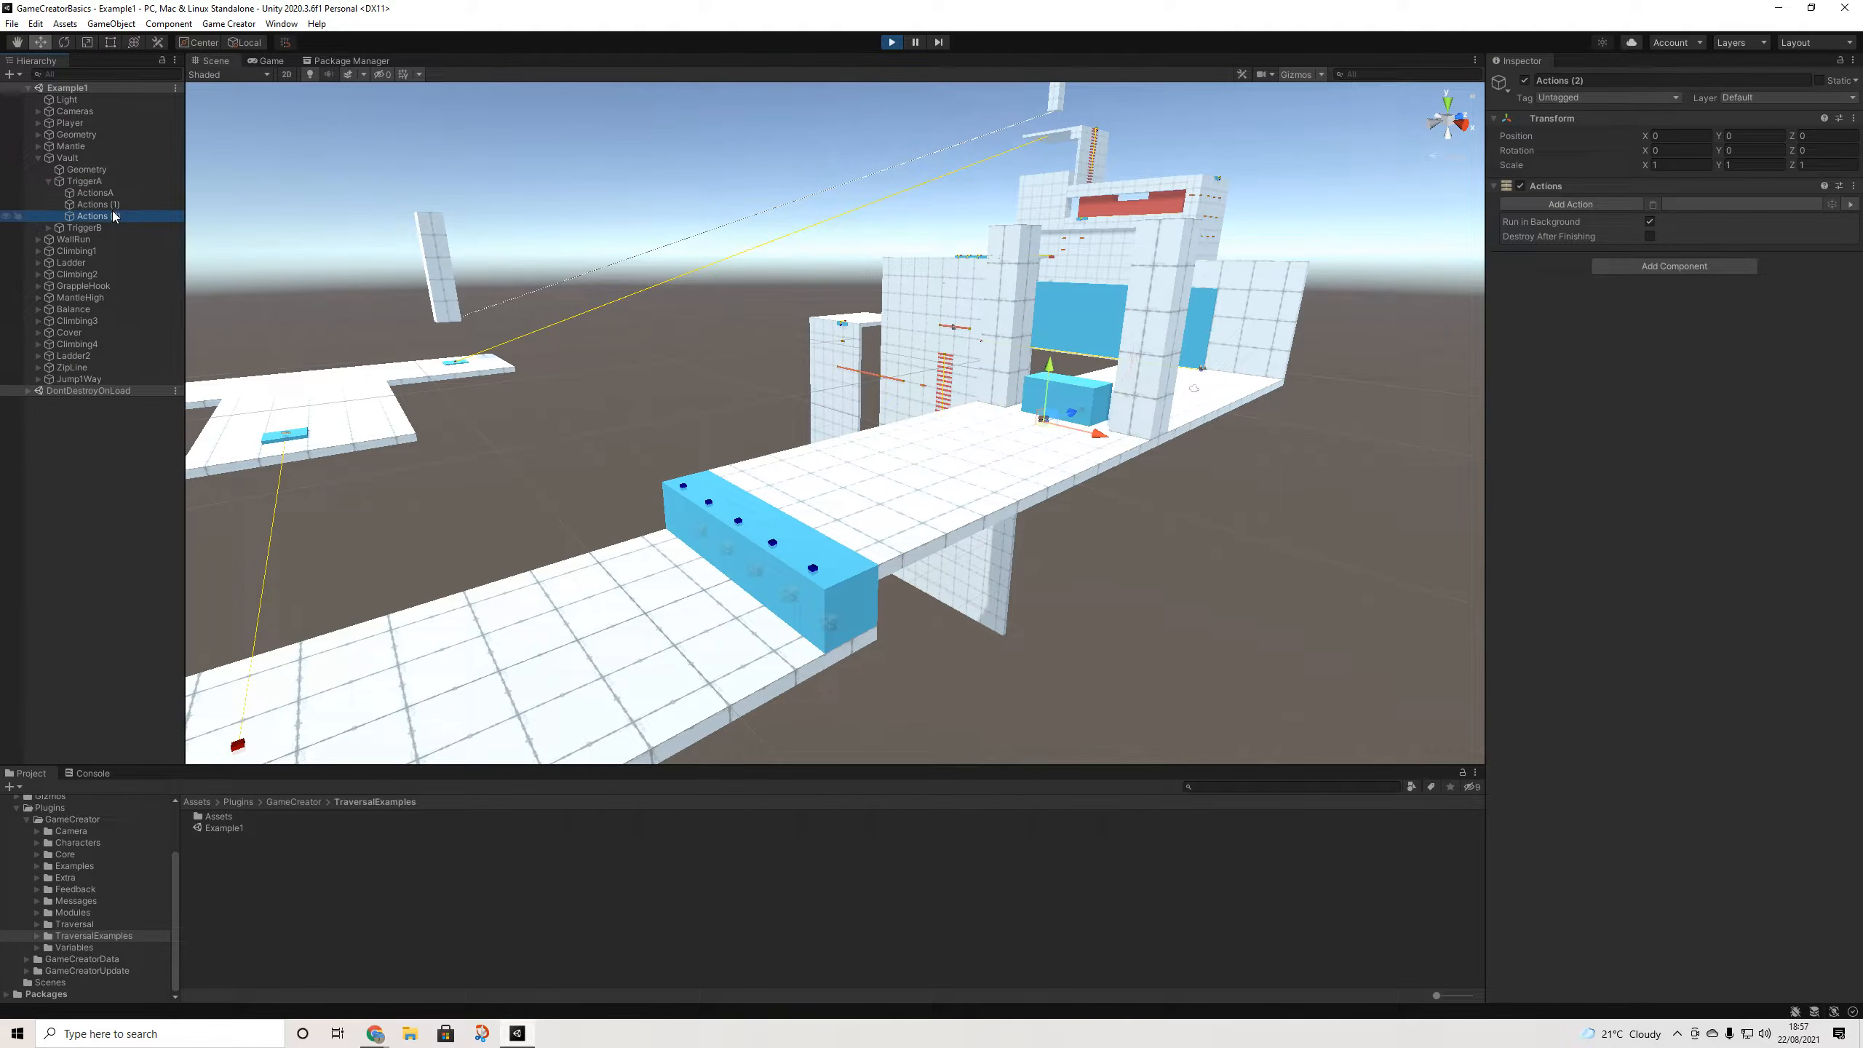
click(1593, 206)
click(1588, 246)
click(1662, 235)
click(1699, 377)
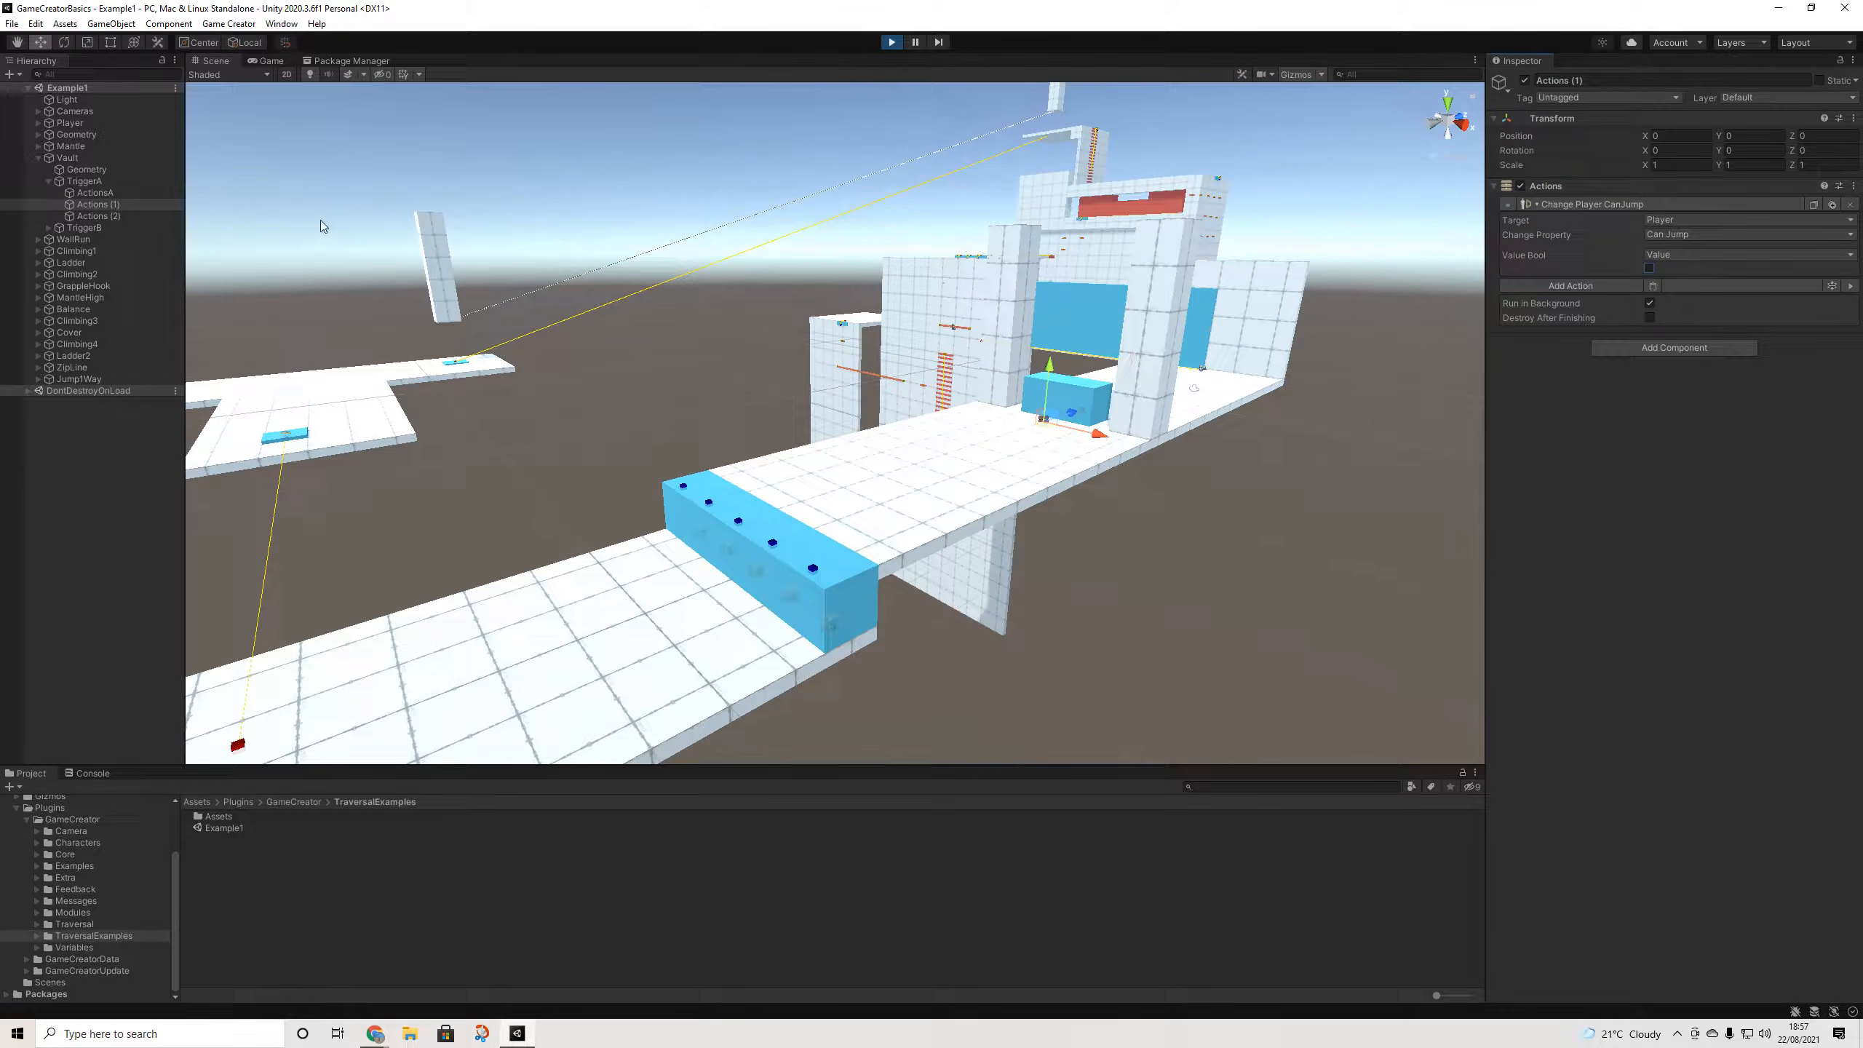
click(106, 216)
click(1657, 204)
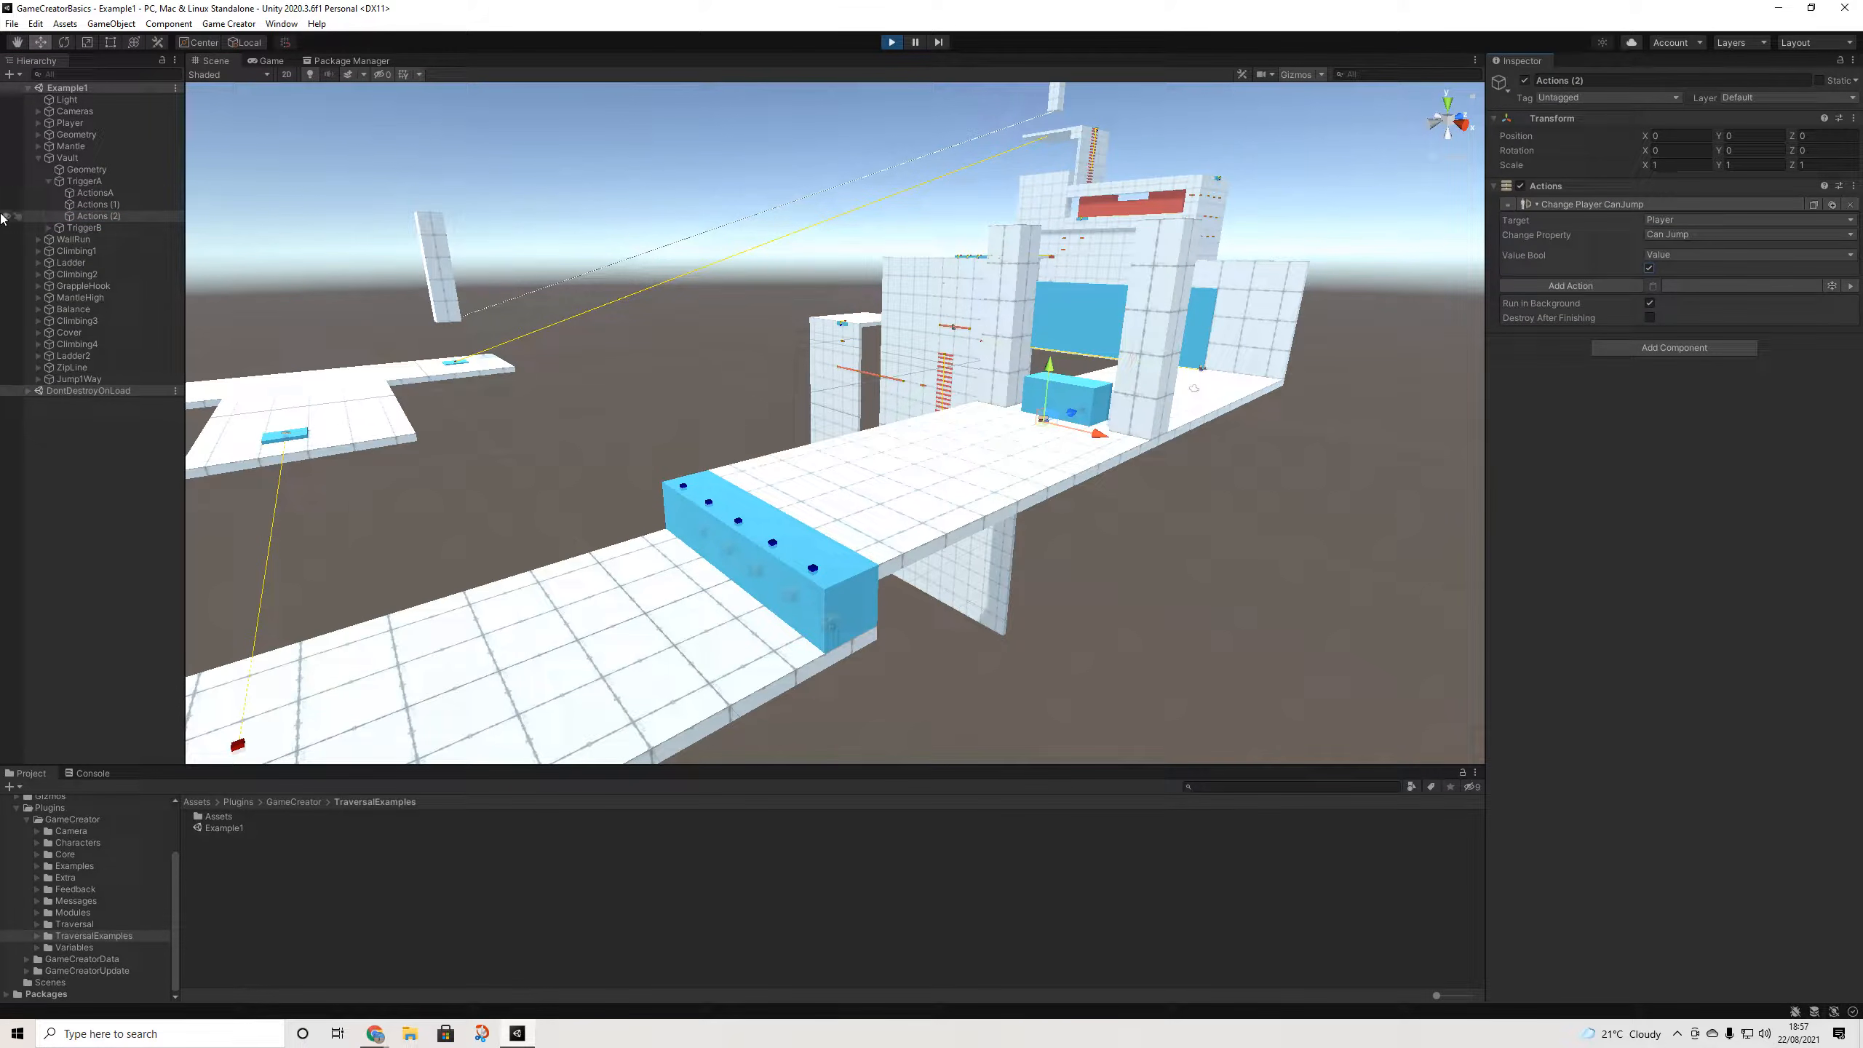
click(78, 181)
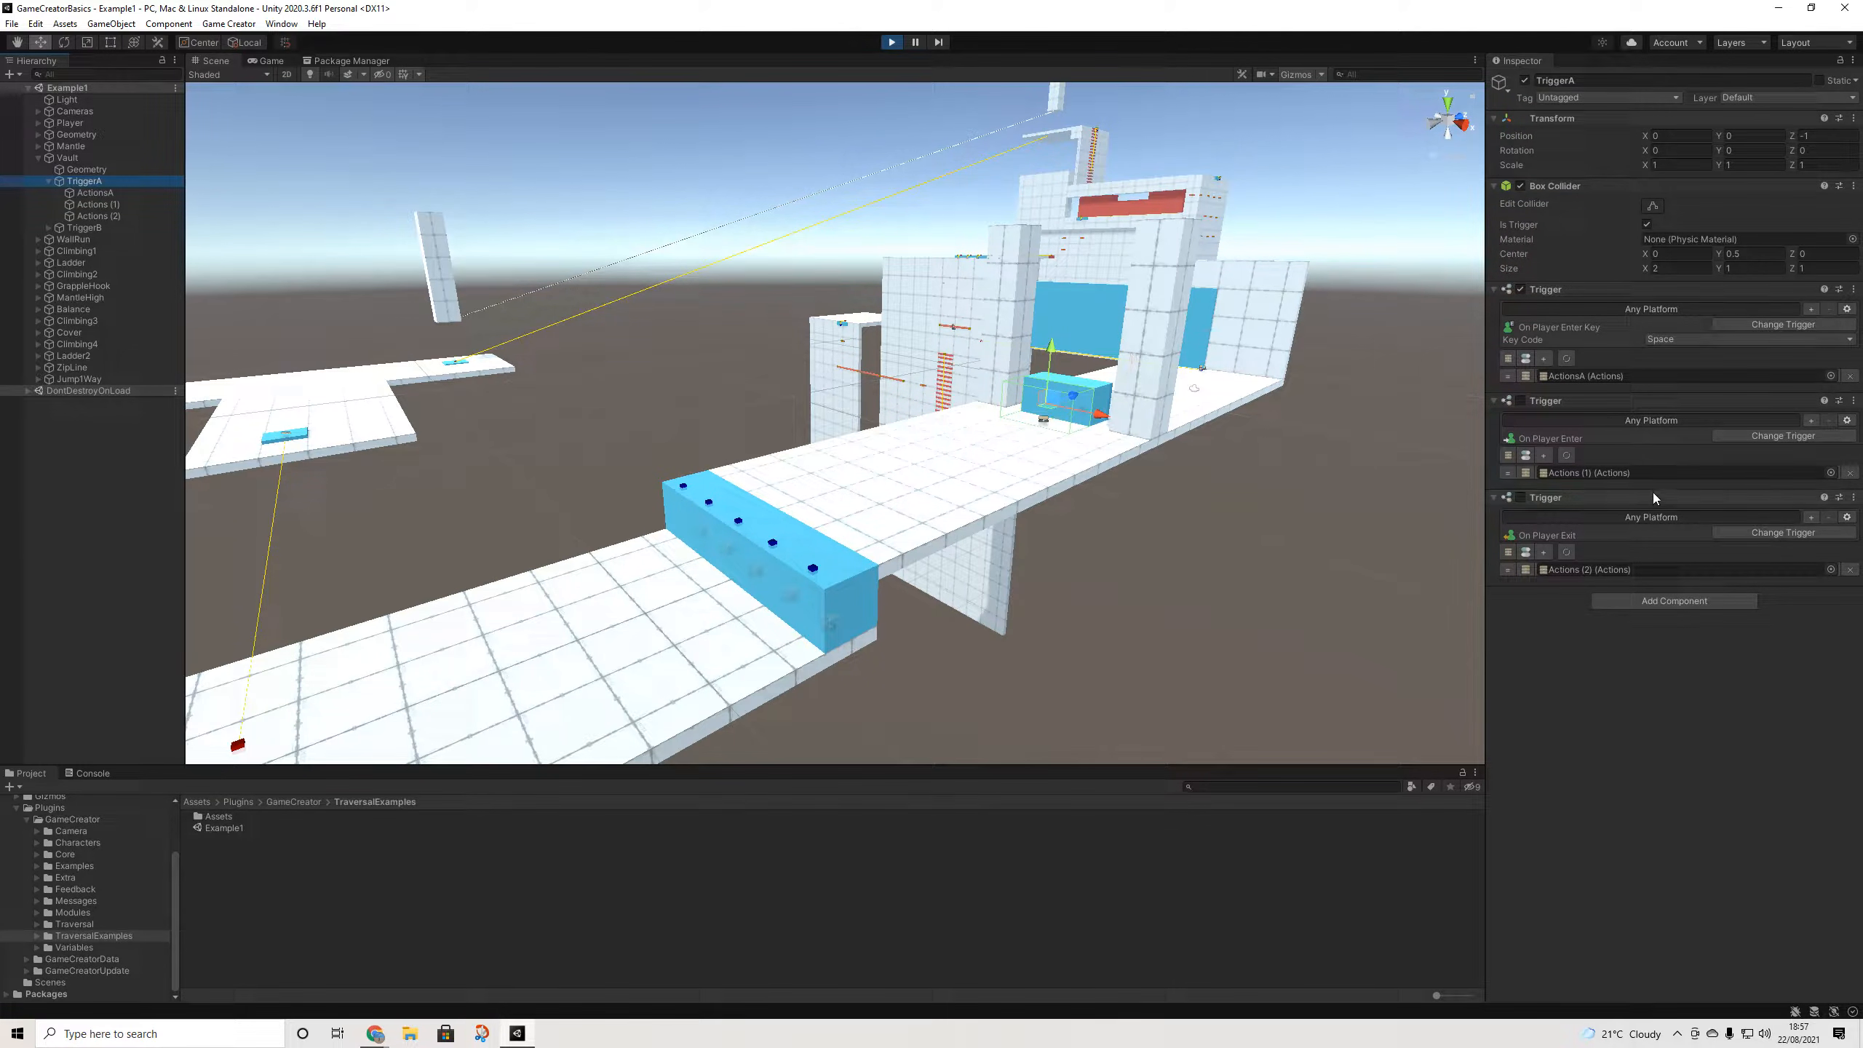
- Remove the On Player Enter and On Player Exit Trigger components from TriggerA
click(1853, 403)
click(1762, 436)
click(1853, 402)
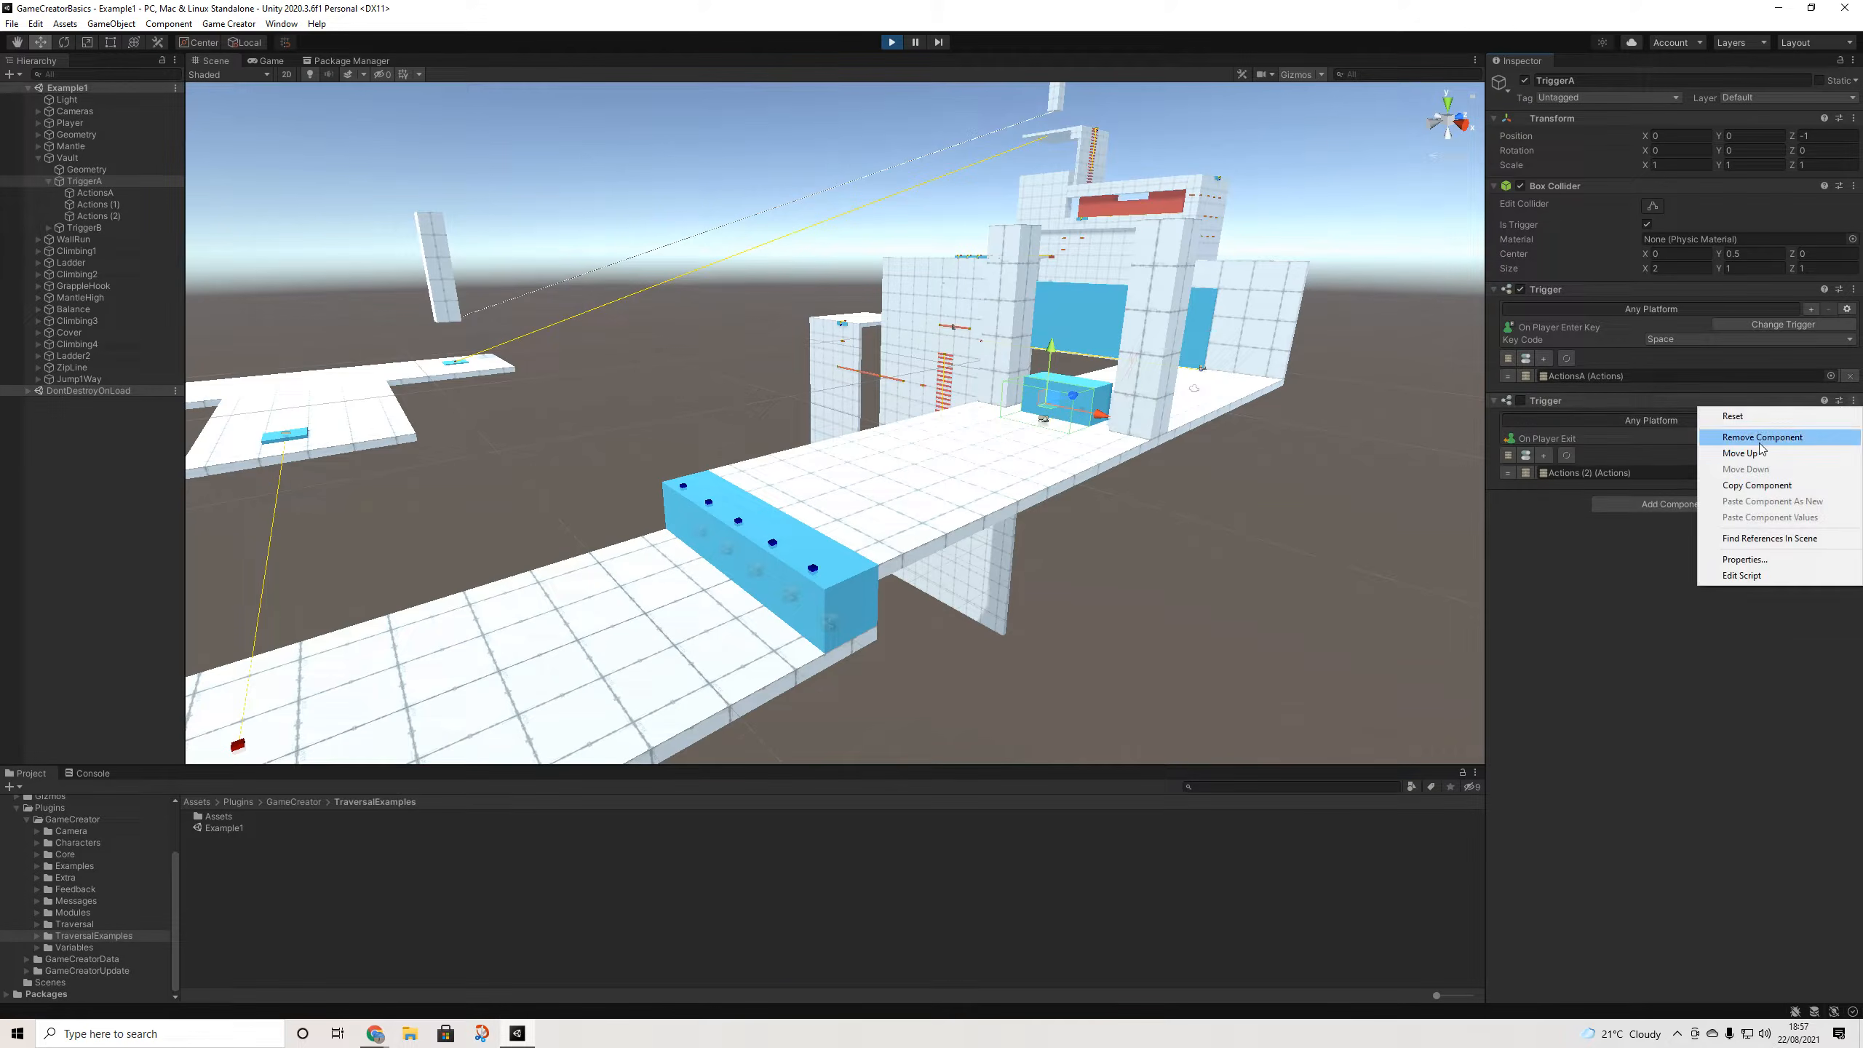
click(1762, 440)
- Delete the Actions (1) and Actions (2) objects from the Hierarchy
click(99, 206)
key(Delete)
click(99, 205)
key(Delete)
click(83, 181)
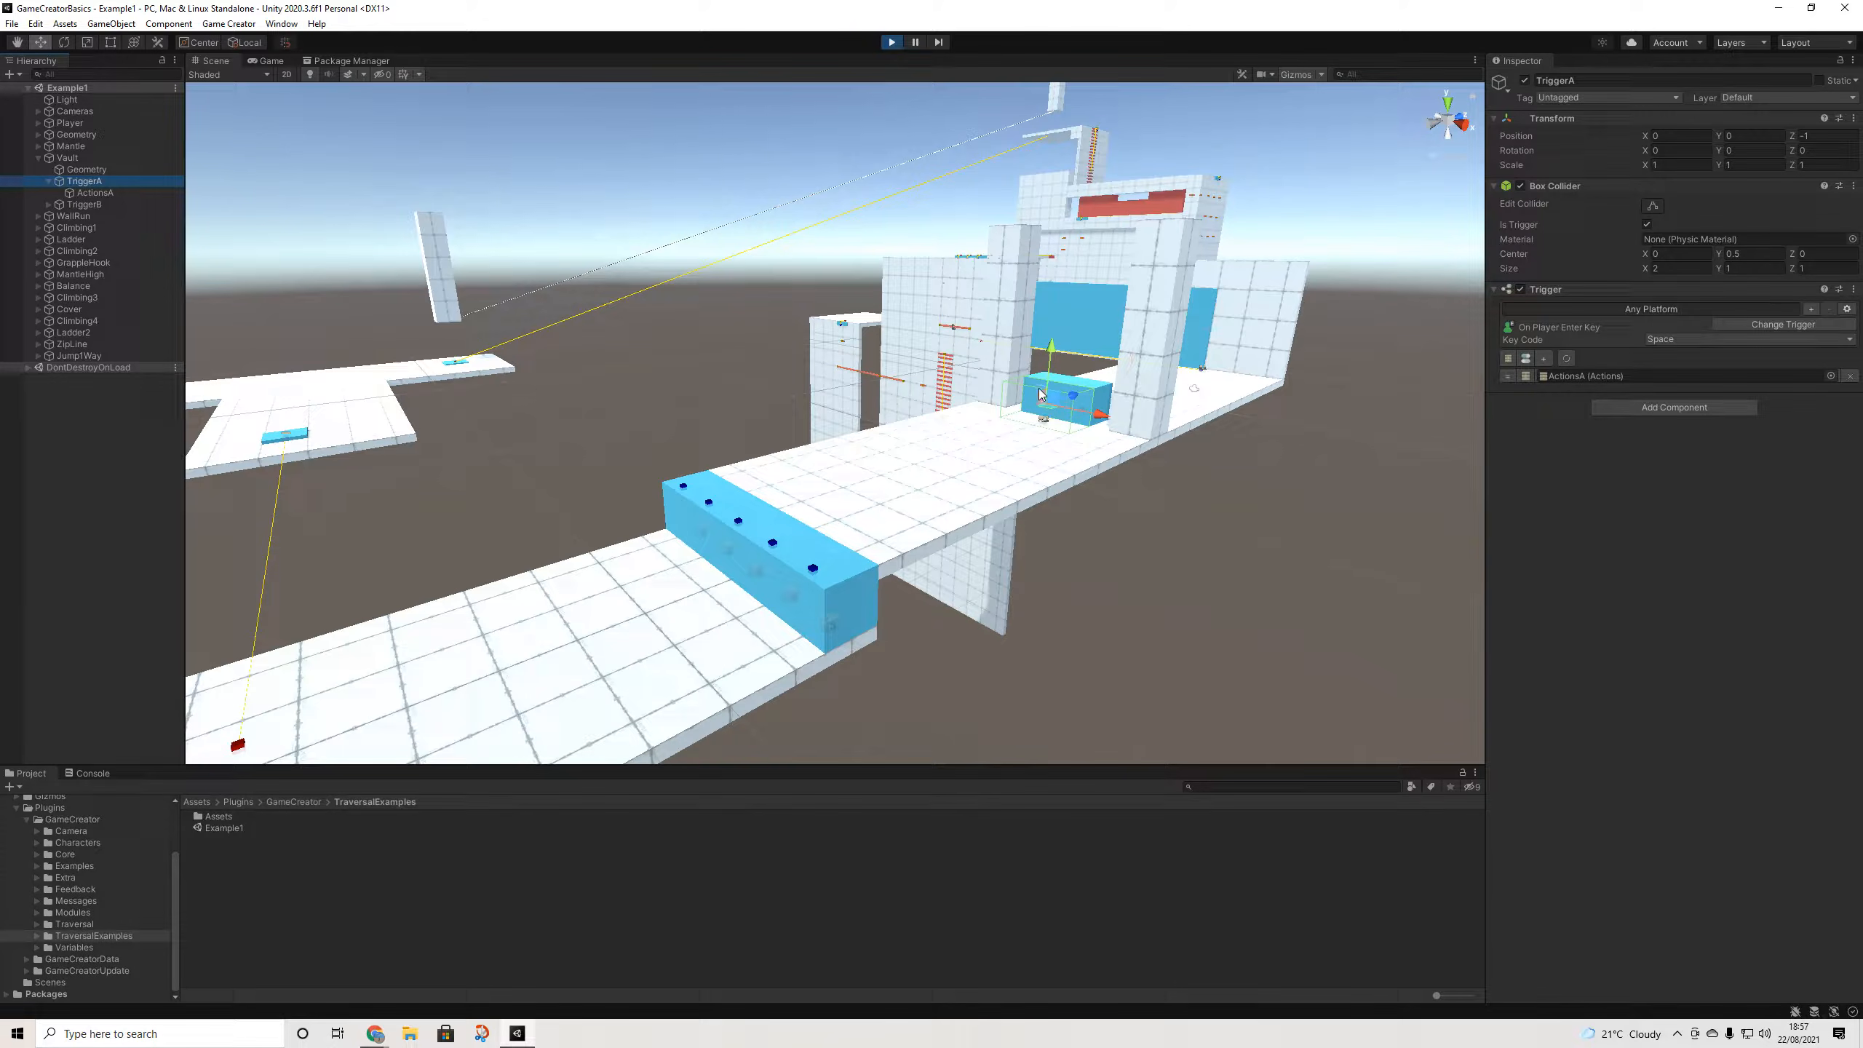
- In the Game view, run the character at the blue block and vault over it
click(275, 64)
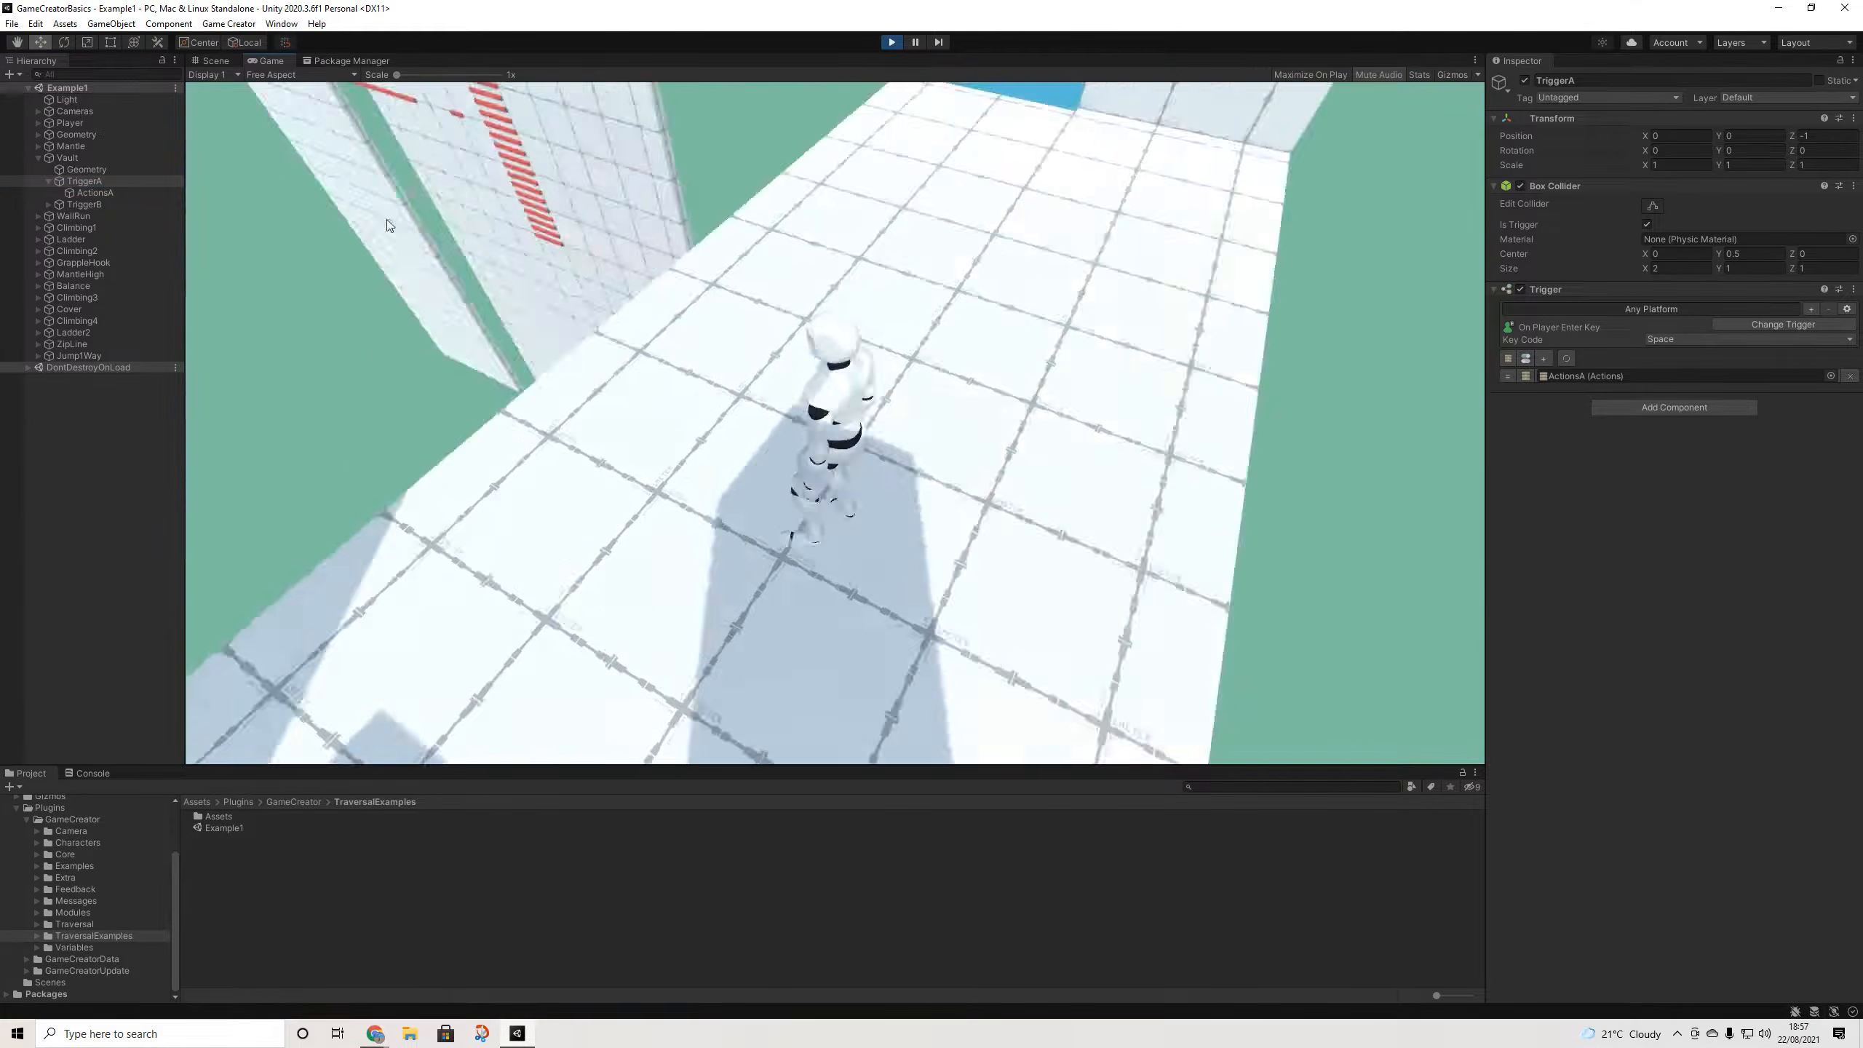
key(w)
key(space)
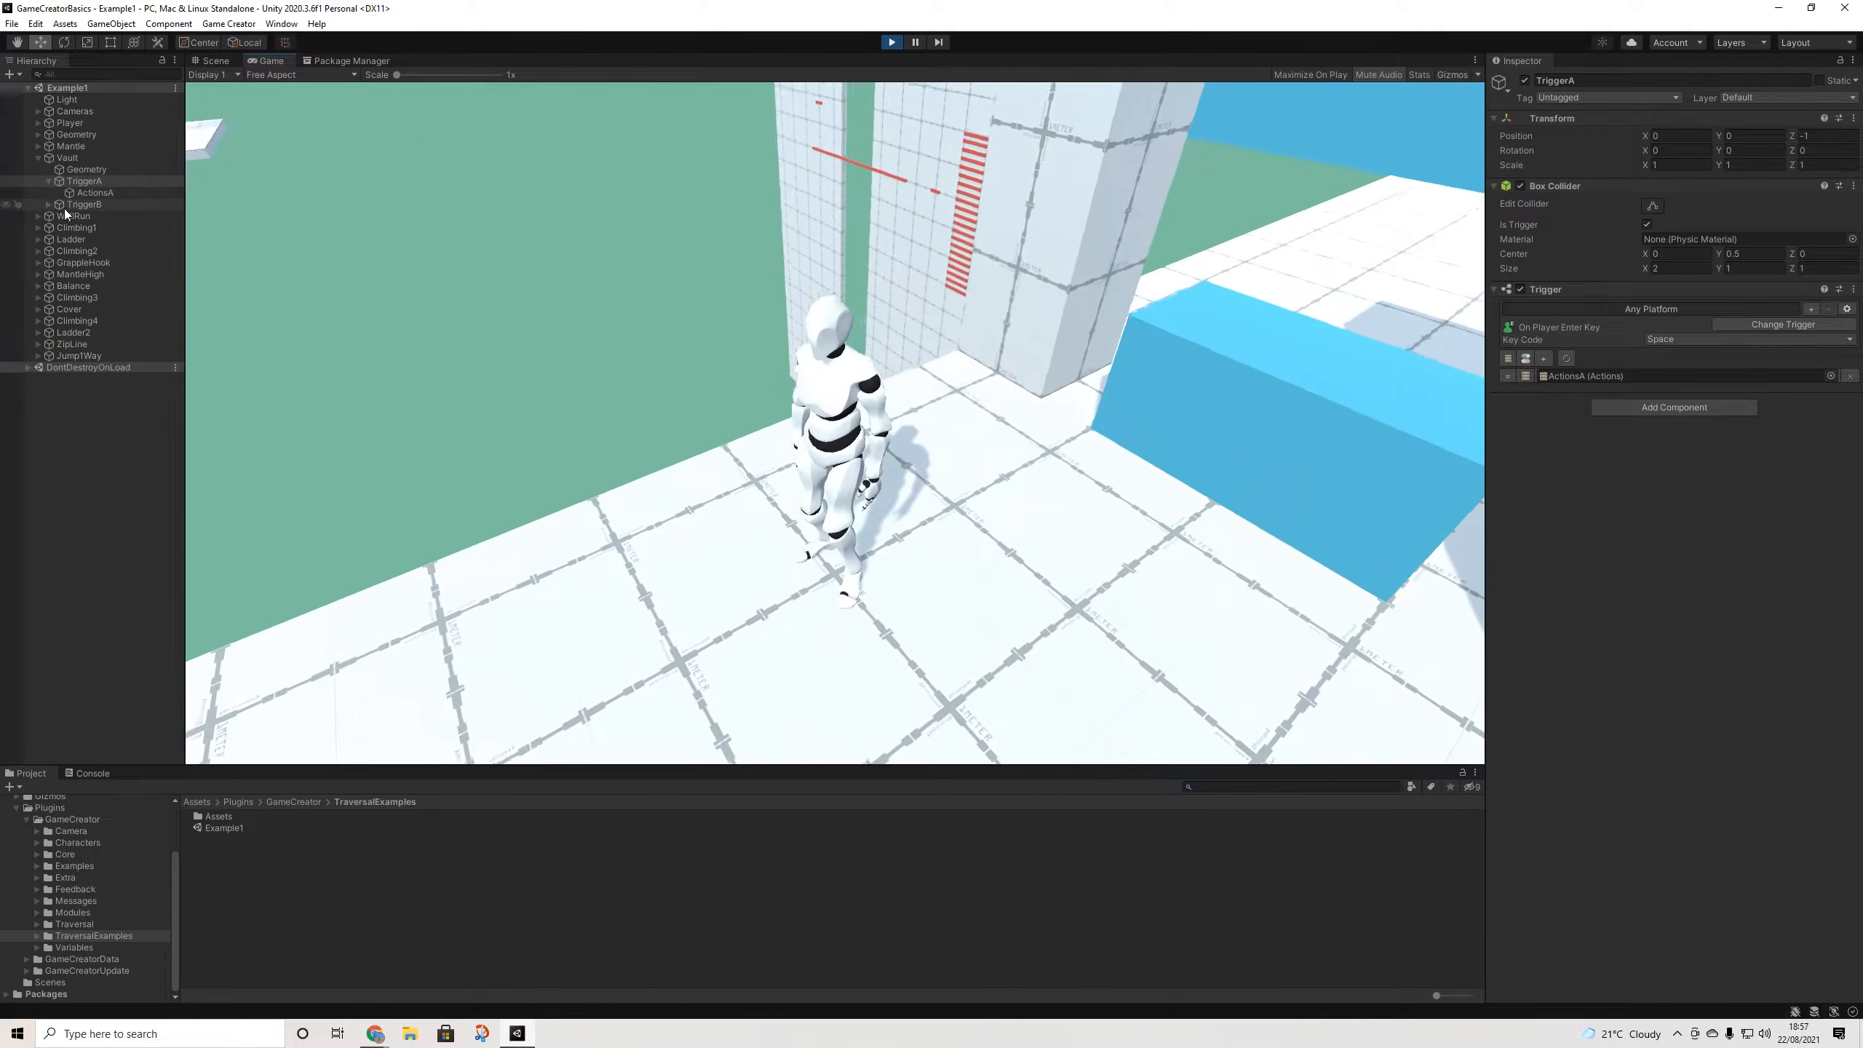
- In the Scene view, inspect TriggerB, TriggerA and the vault block's Geometry
click(50, 204)
click(213, 62)
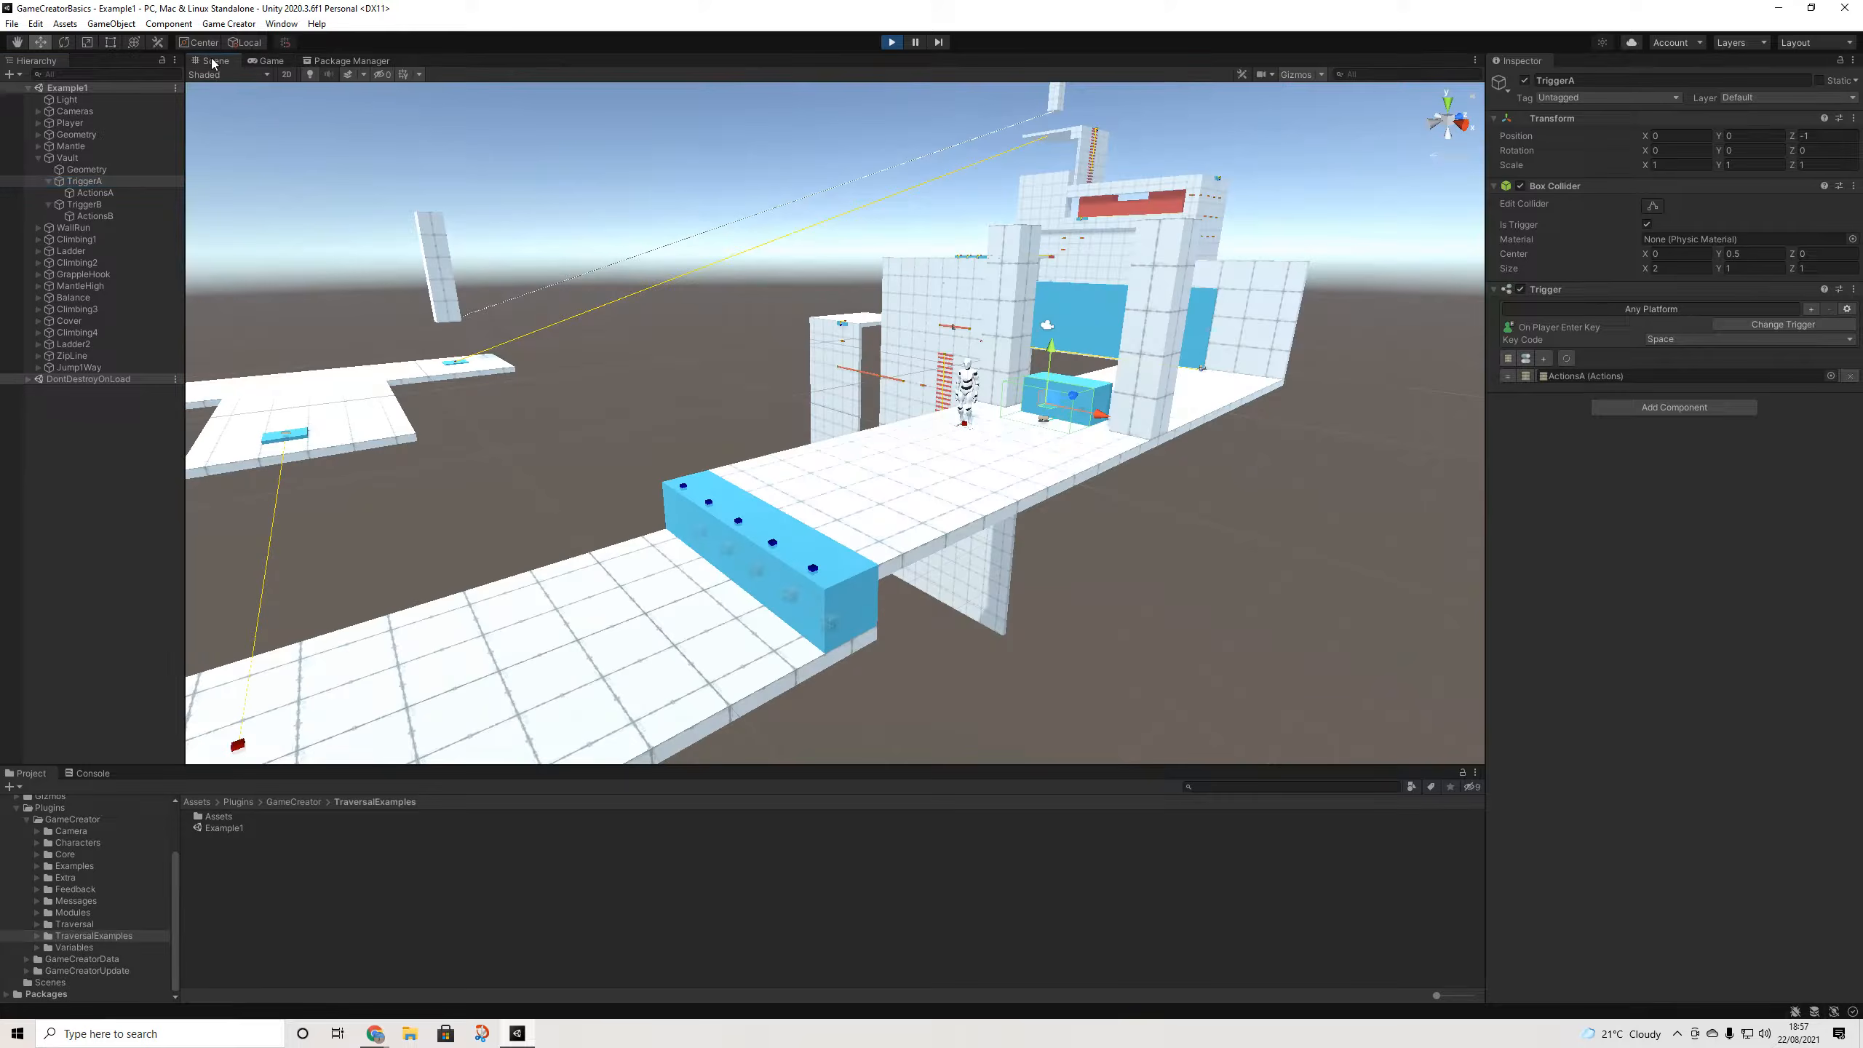
click(77, 206)
click(84, 182)
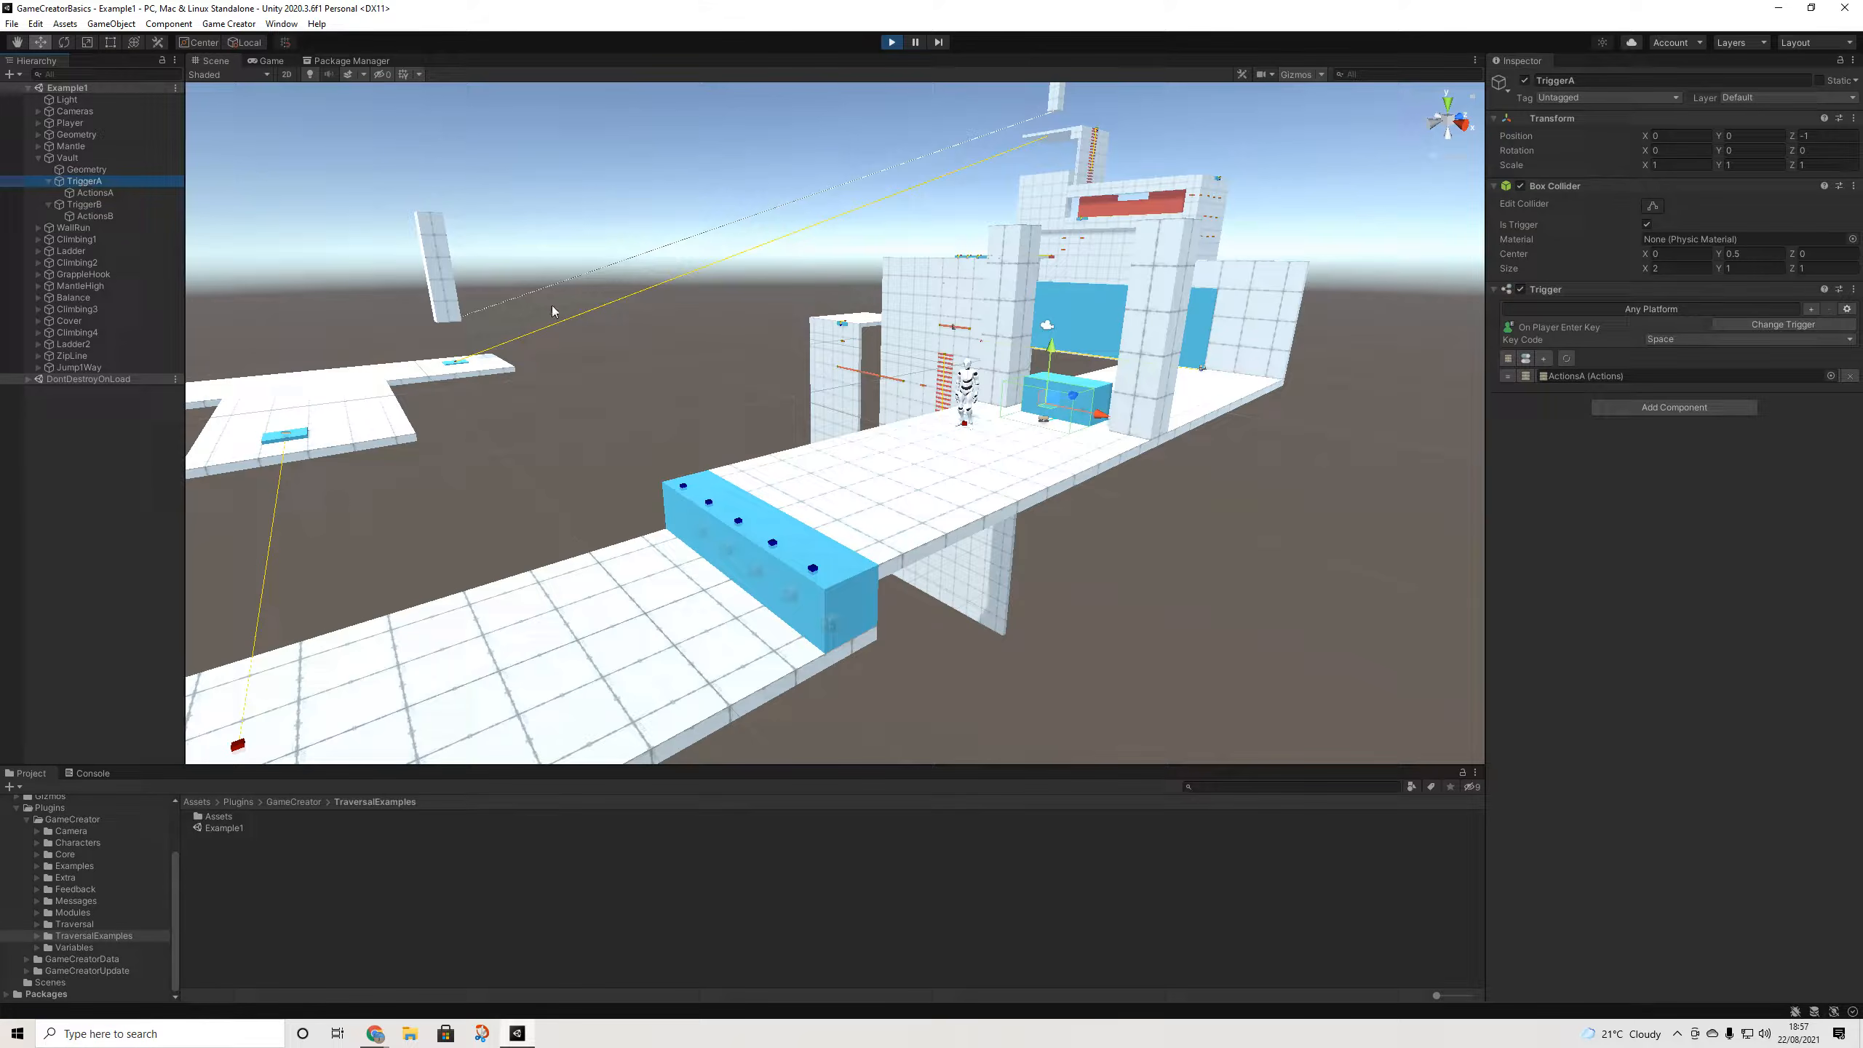
click(85, 170)
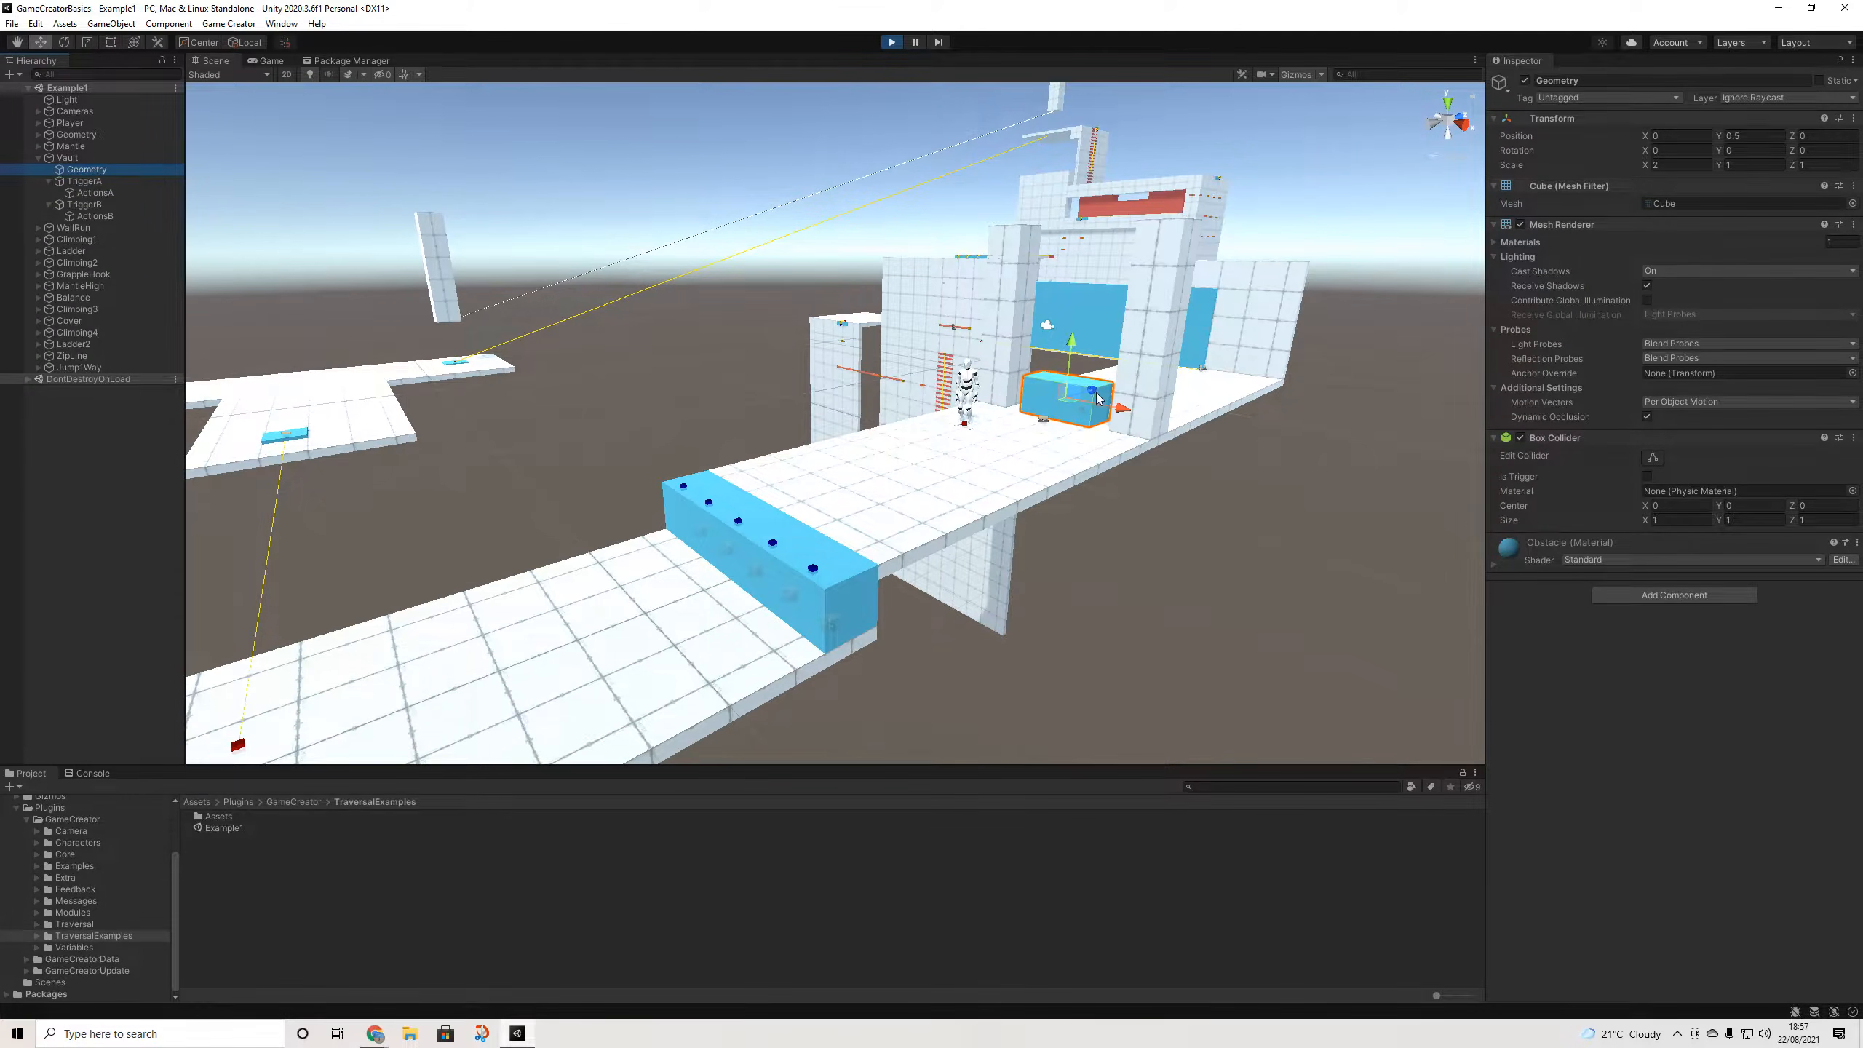
- Orbit and zoom the Scene view to frame the vault block and character from the side
middle_drag(1096, 392, 969, 431)
scroll(969, 431, up, 8)
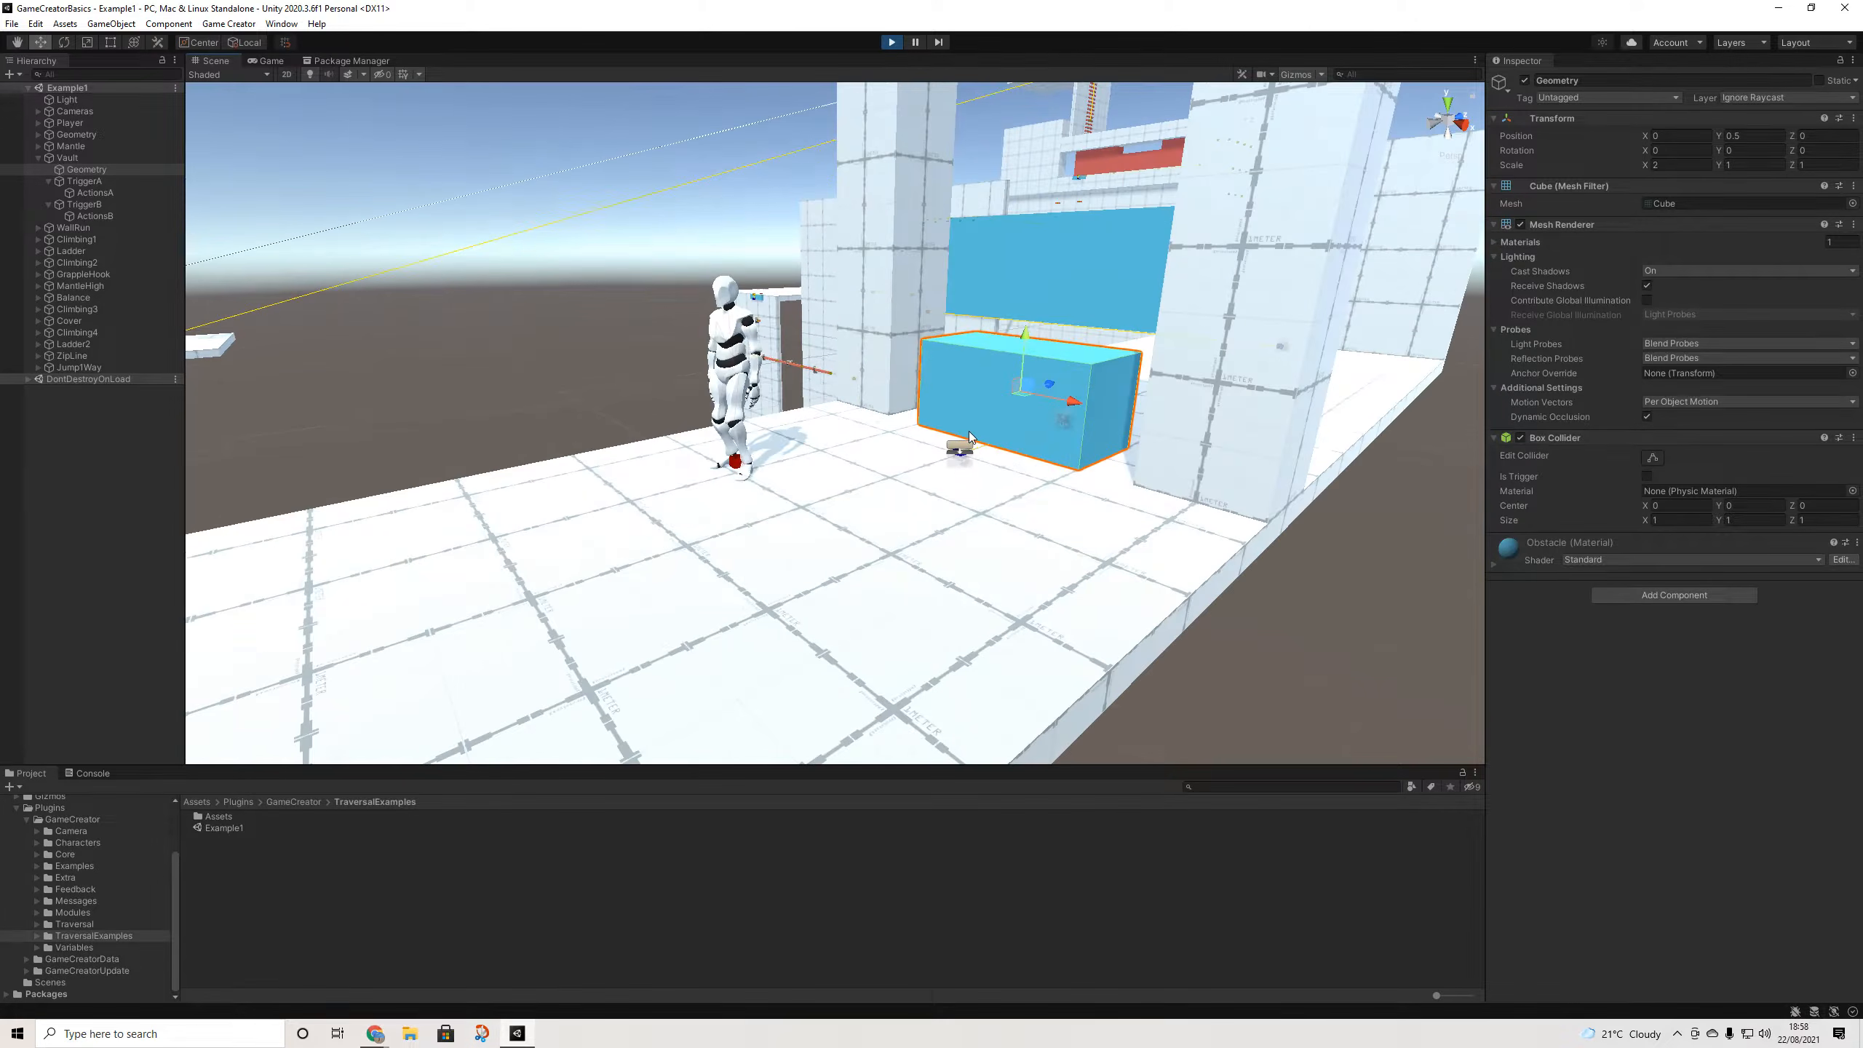
alt+drag(1068, 358, 927, 407)
scroll(927, 407, down, 4)
middle_drag(1210, 391, 877, 424)
scroll(878, 428, up, 4)
alt+drag(878, 428, 969, 425)
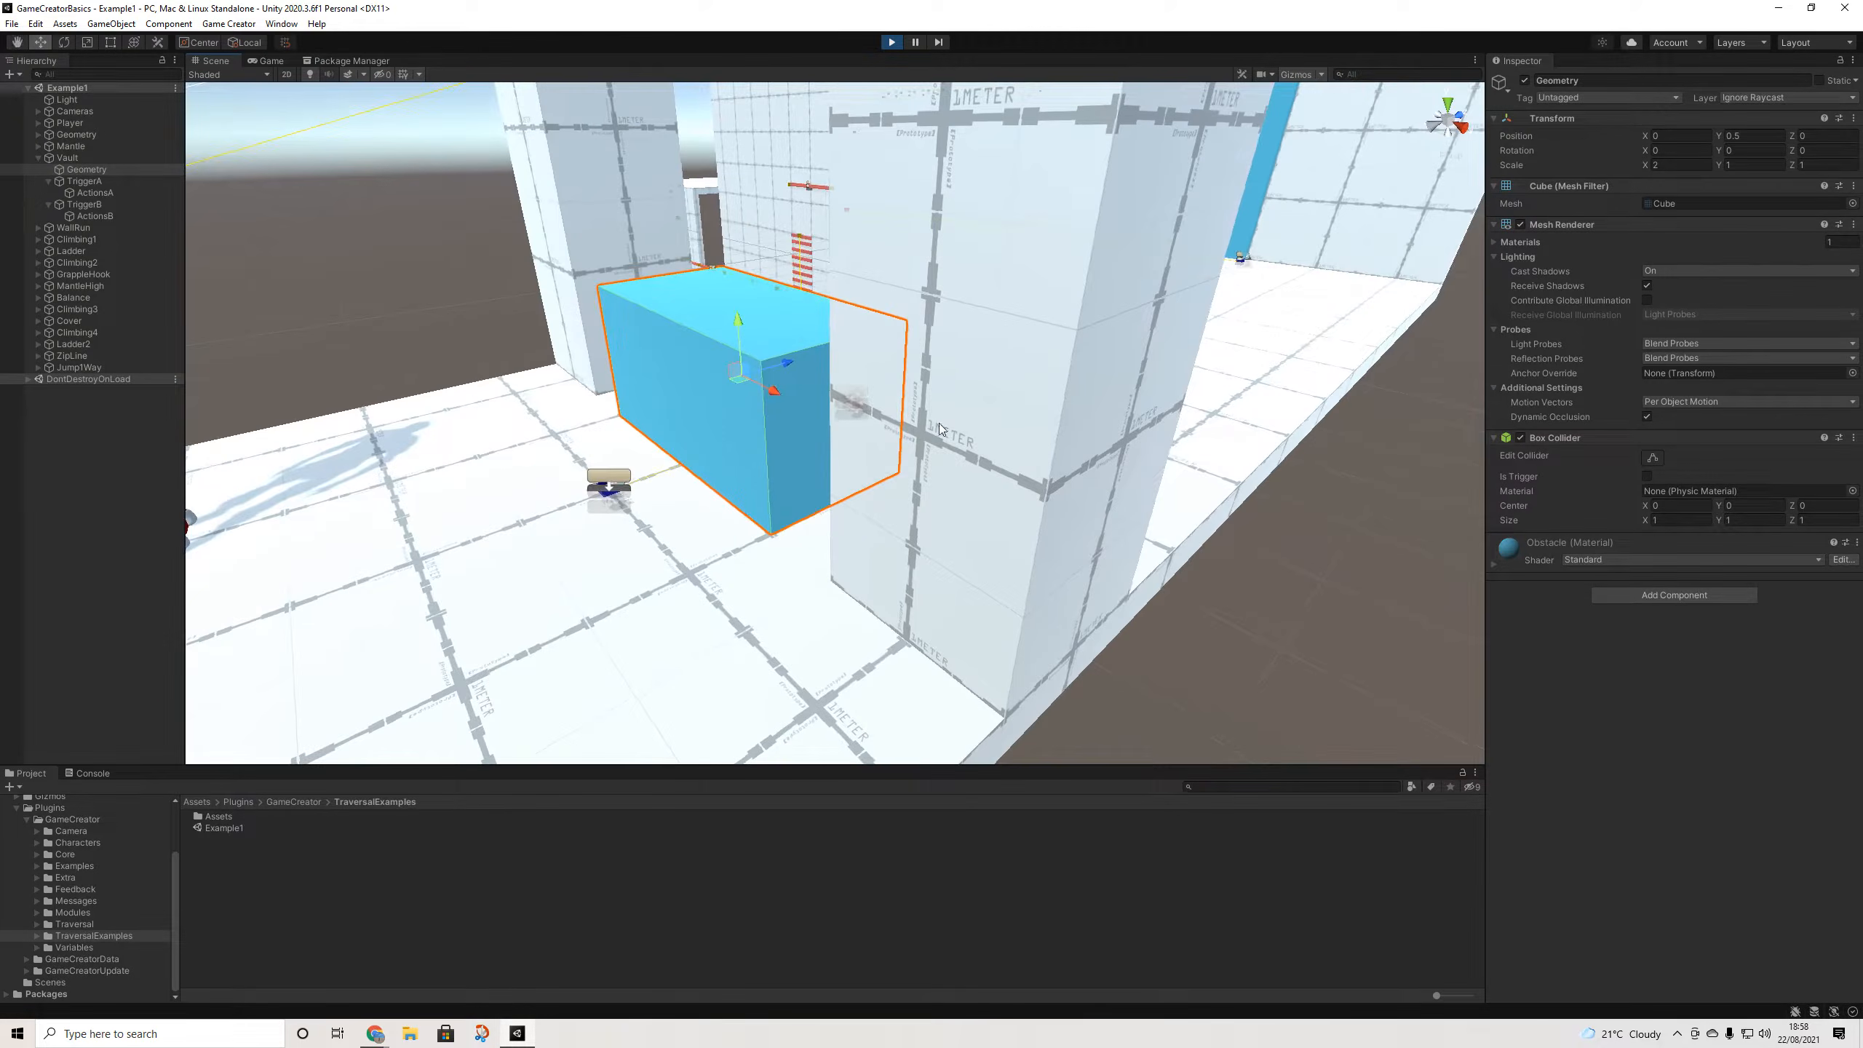
scroll(969, 425, down, 4)
middle_drag(741, 332, 849, 344)
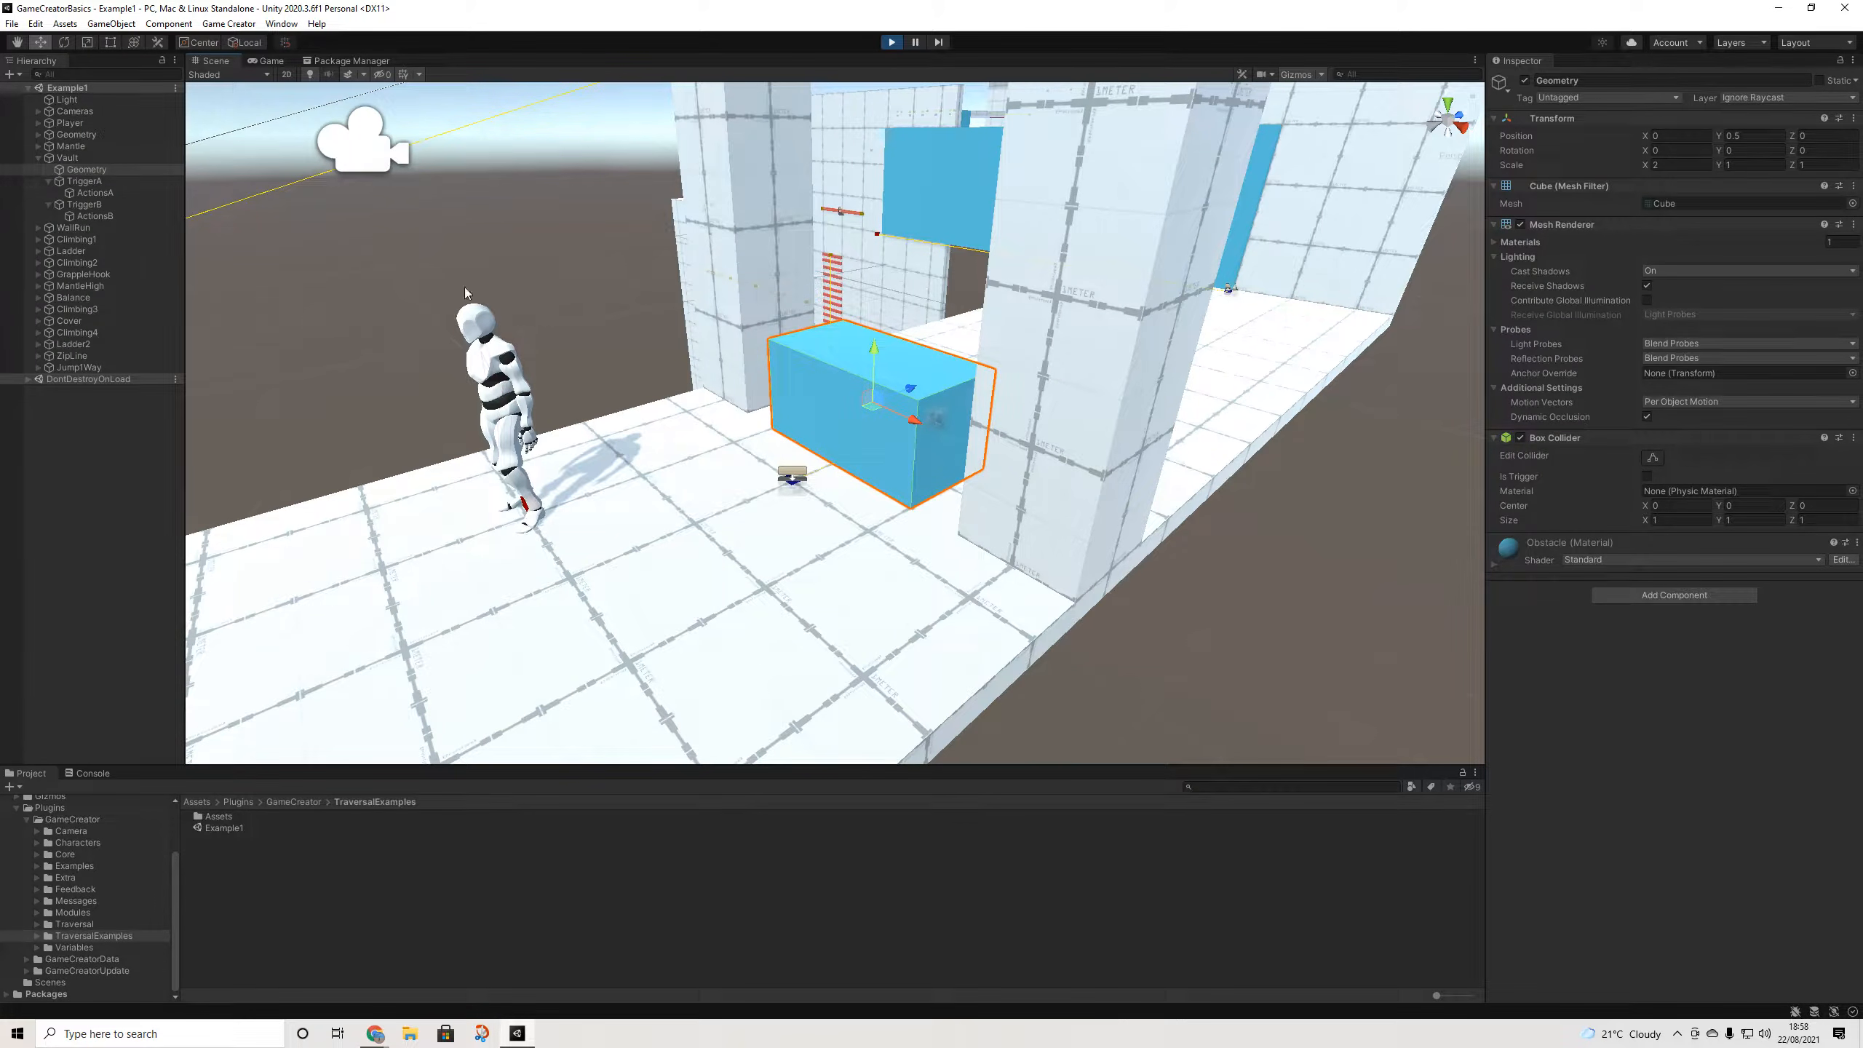
- Review TriggerB and the Vault obstacle's To Farthest Edge traverse settings, then resume the running game
click(83, 181)
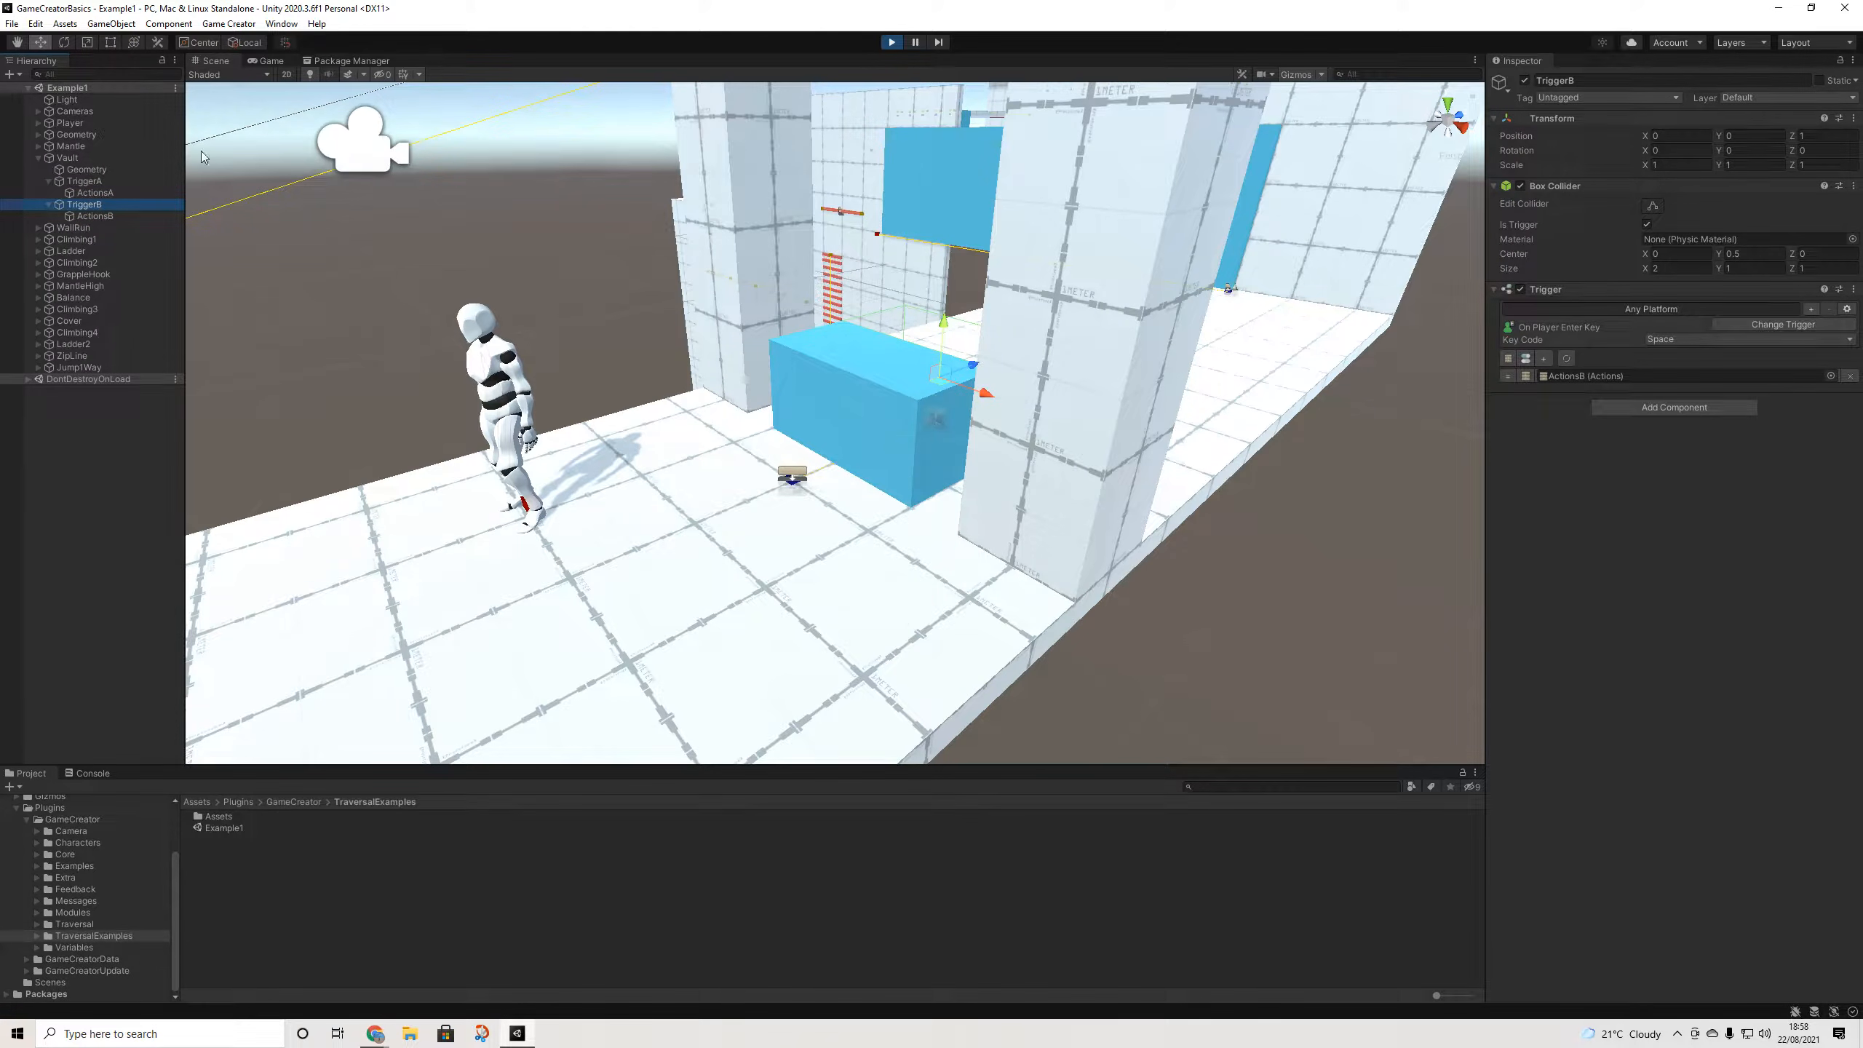
click(68, 159)
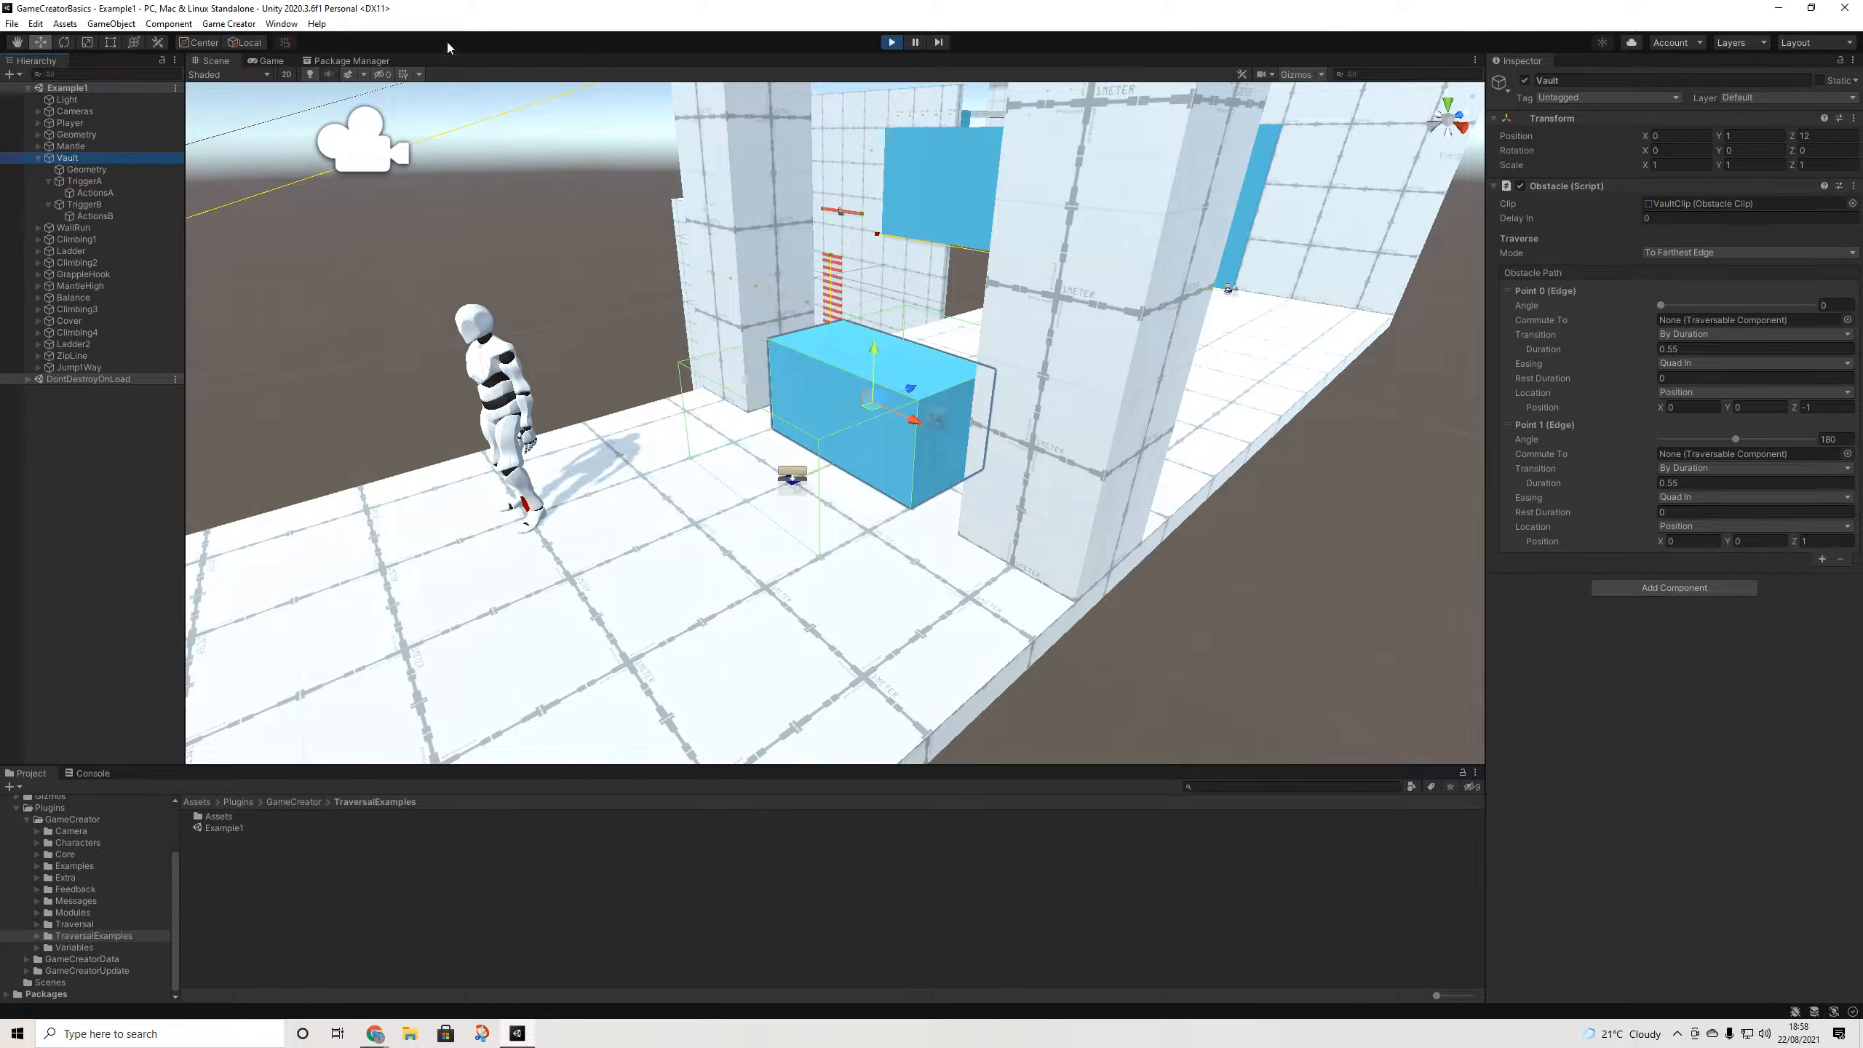
click(270, 61)
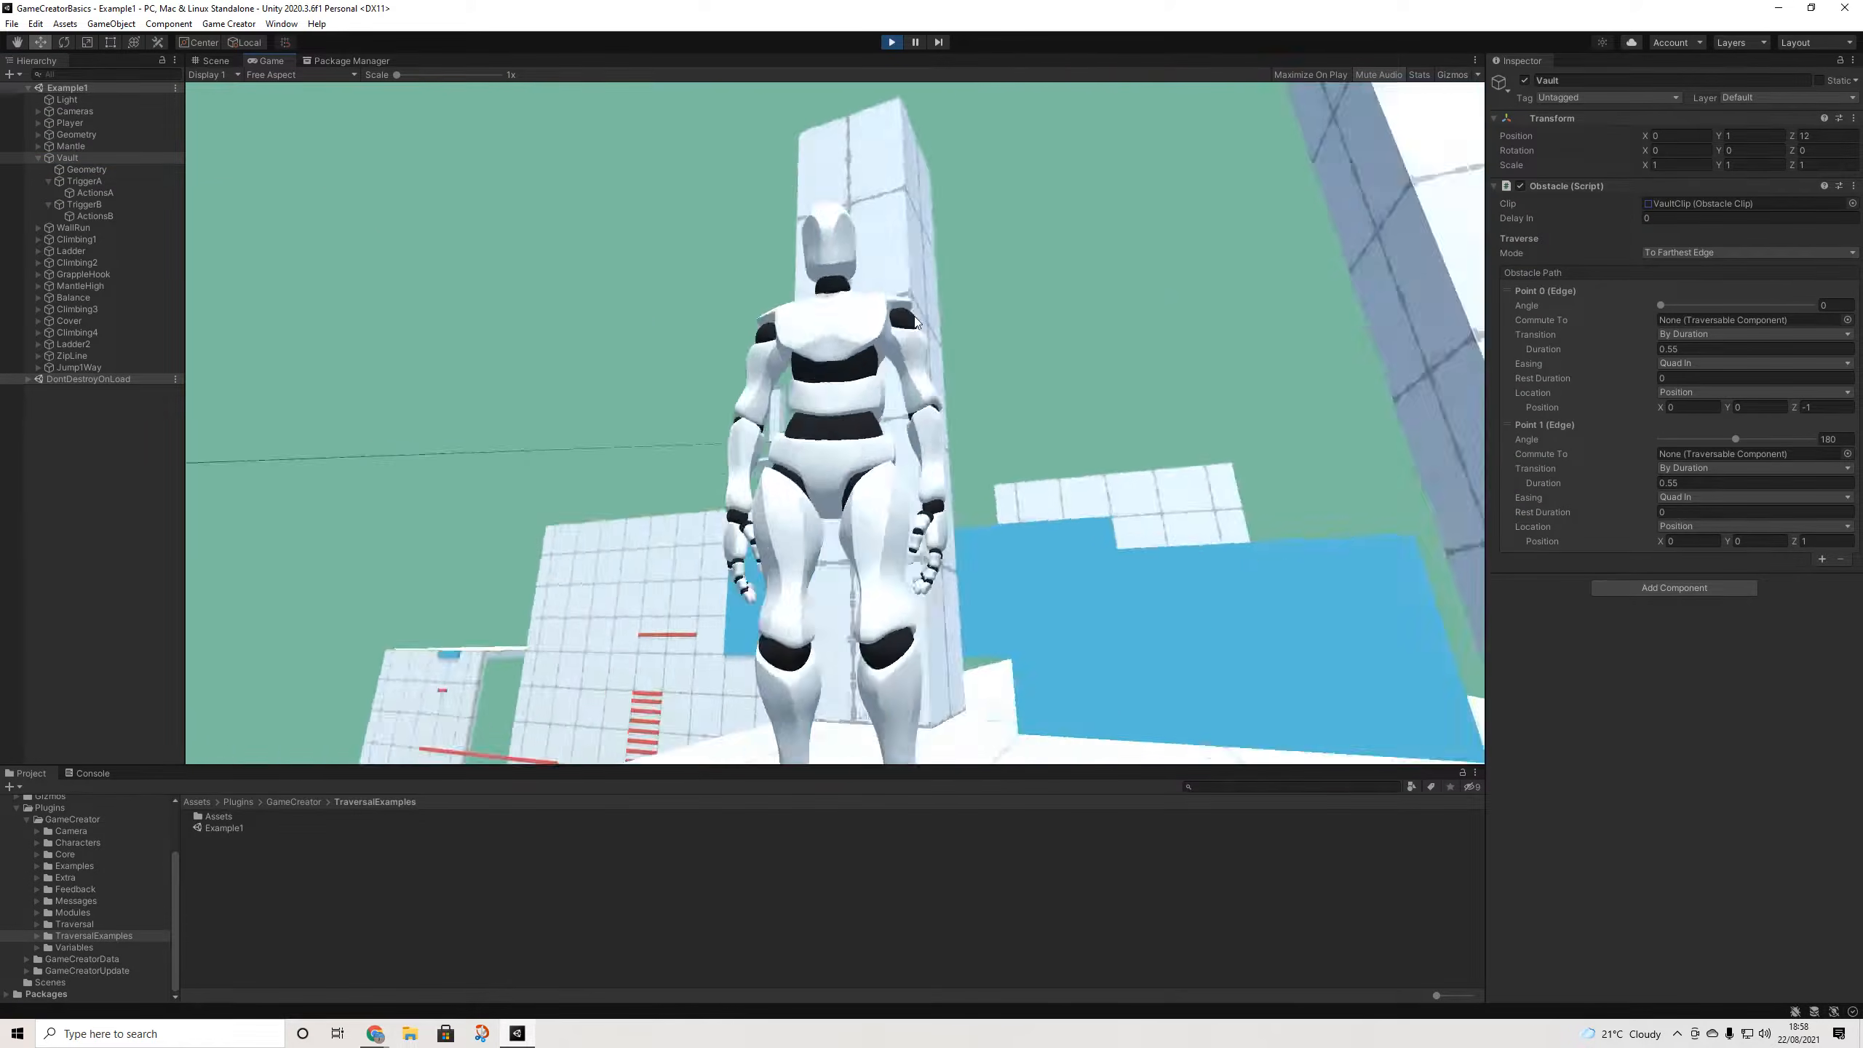
- Run the character over the vault block and wall-run along the blue wall to the red ledge
key(w)
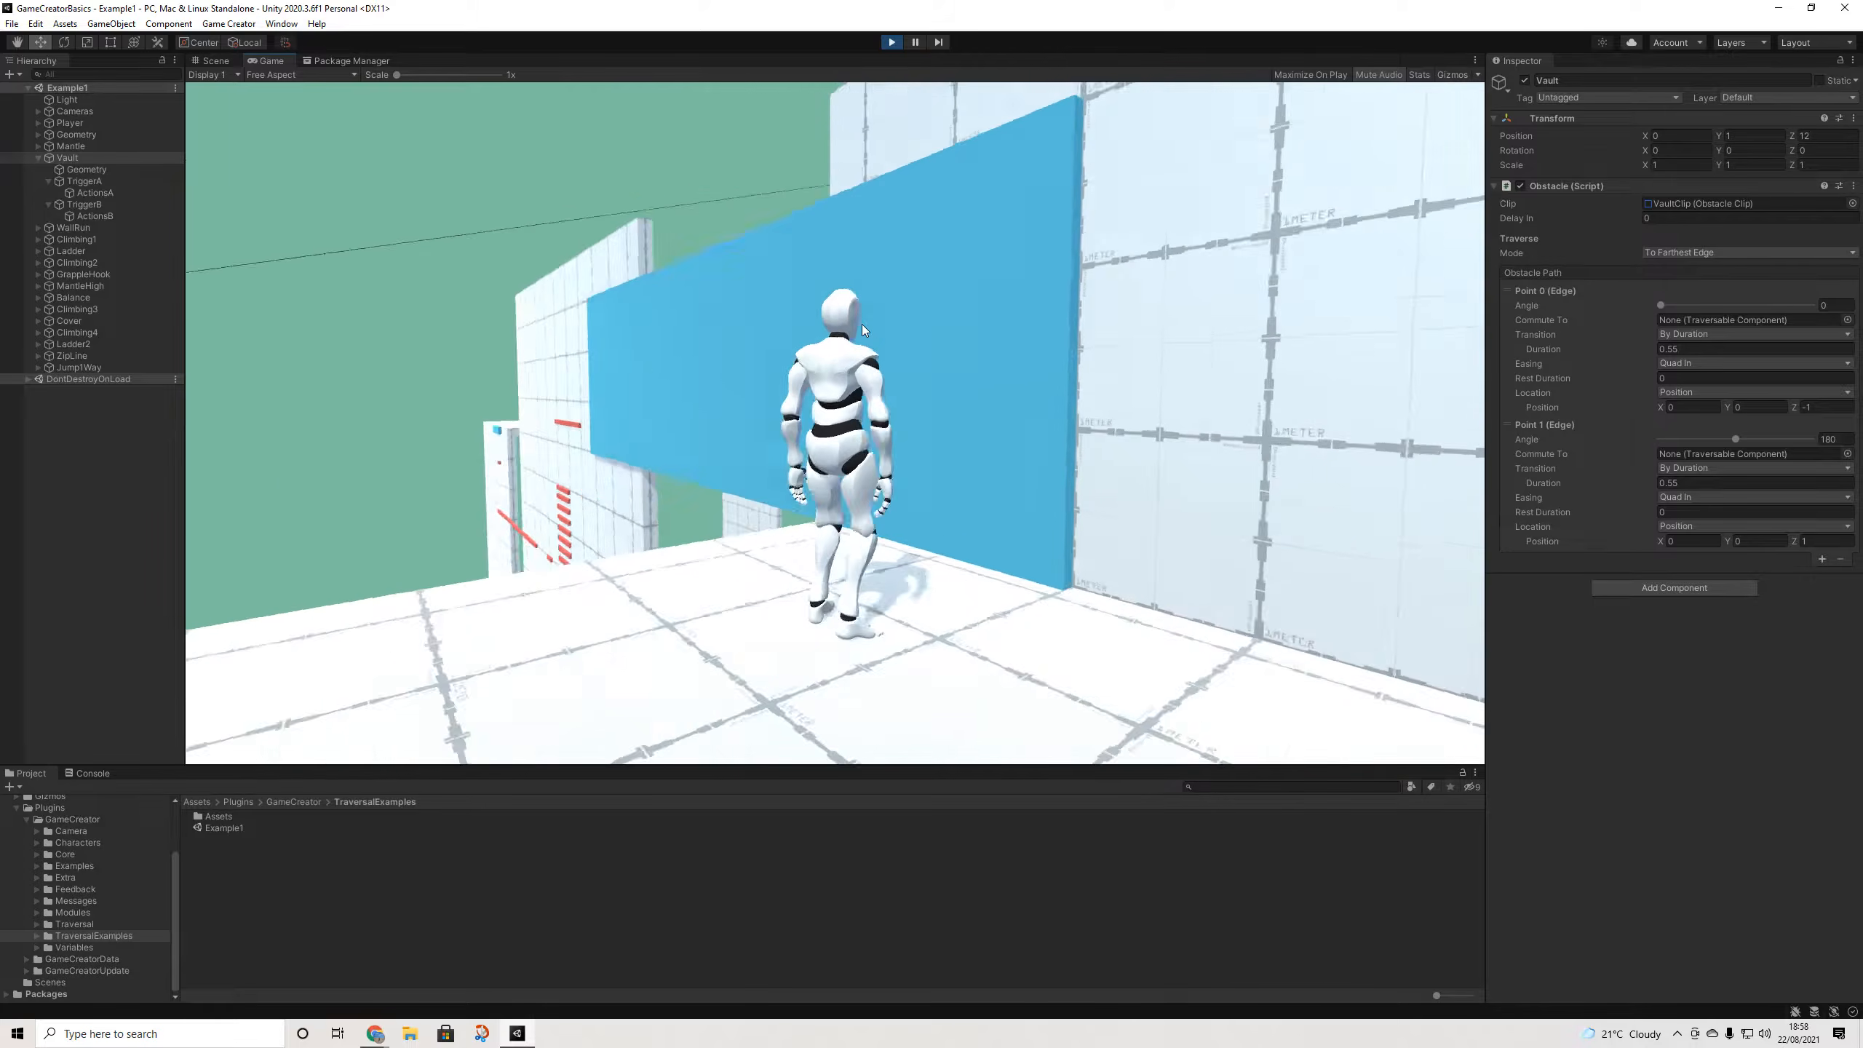
key(w)
key(space)
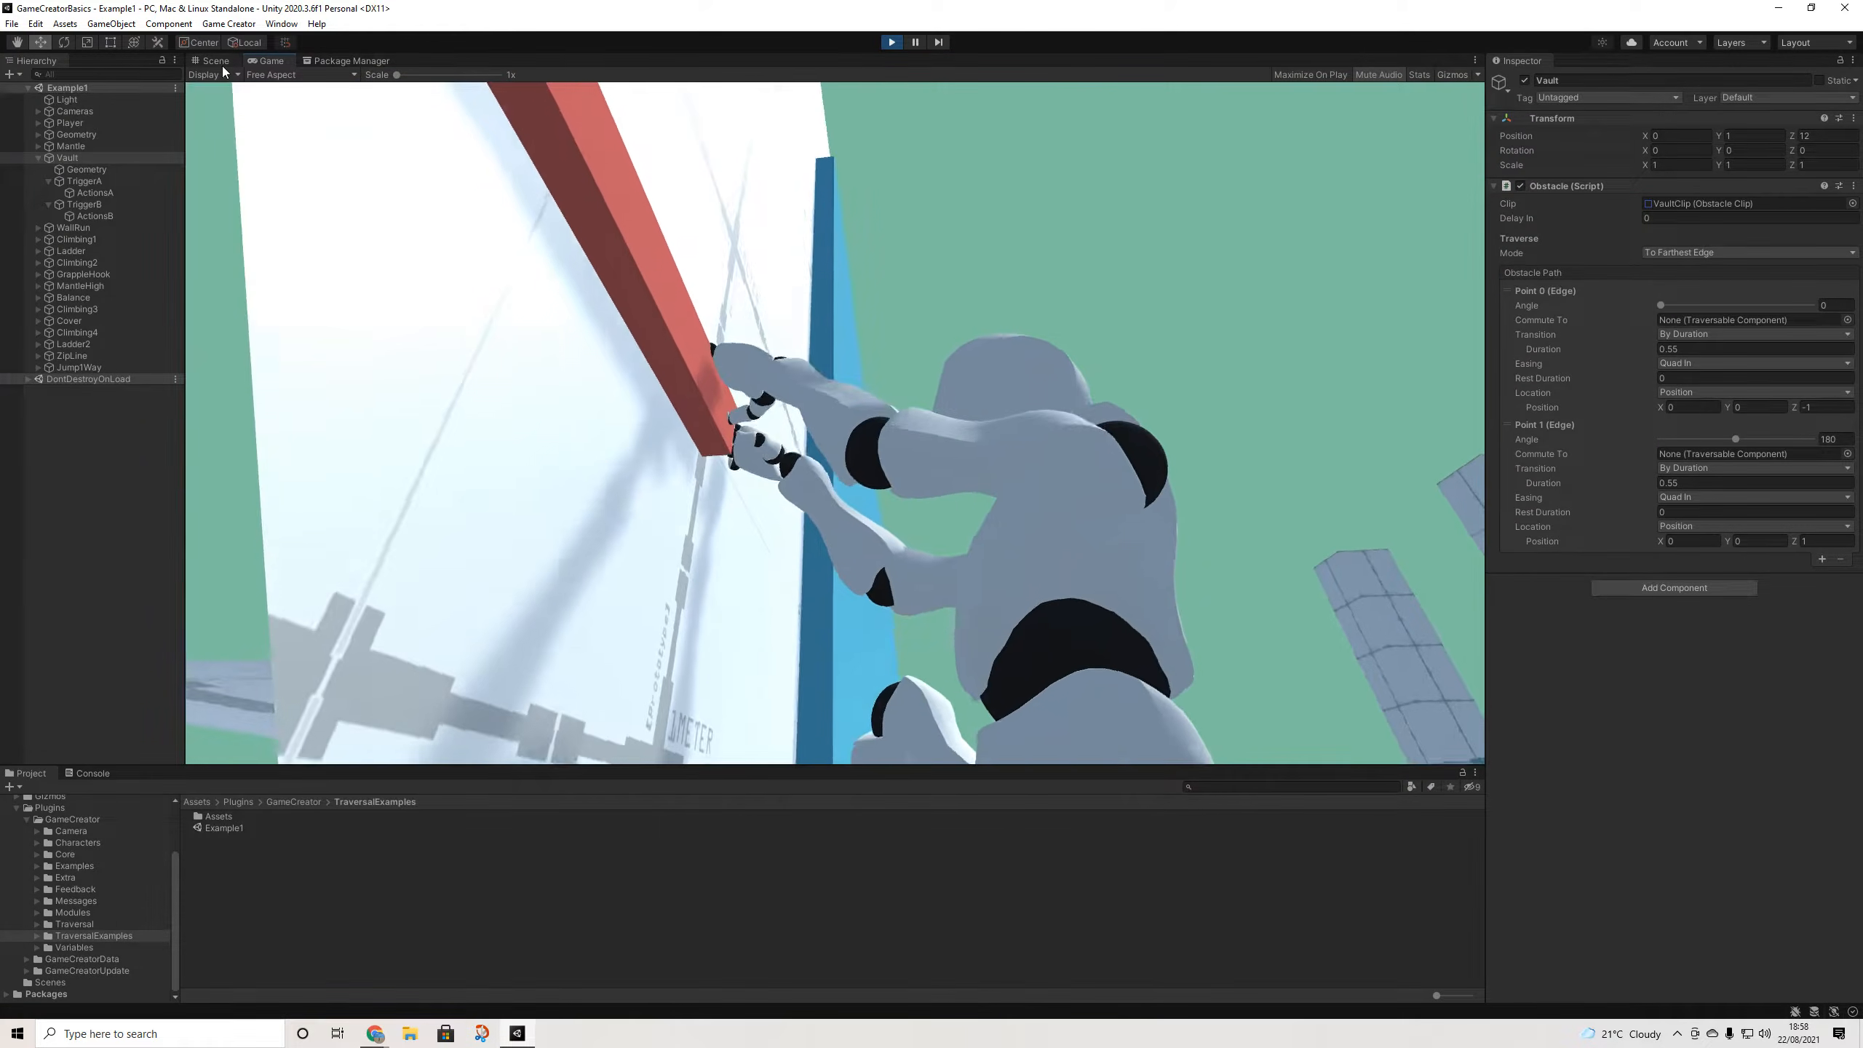
- Back in the Scene view, zoom out over the wall-run area and select a white wall
click(219, 61)
scroll(949, 346, down, 6)
middle_drag(949, 347, 768, 444)
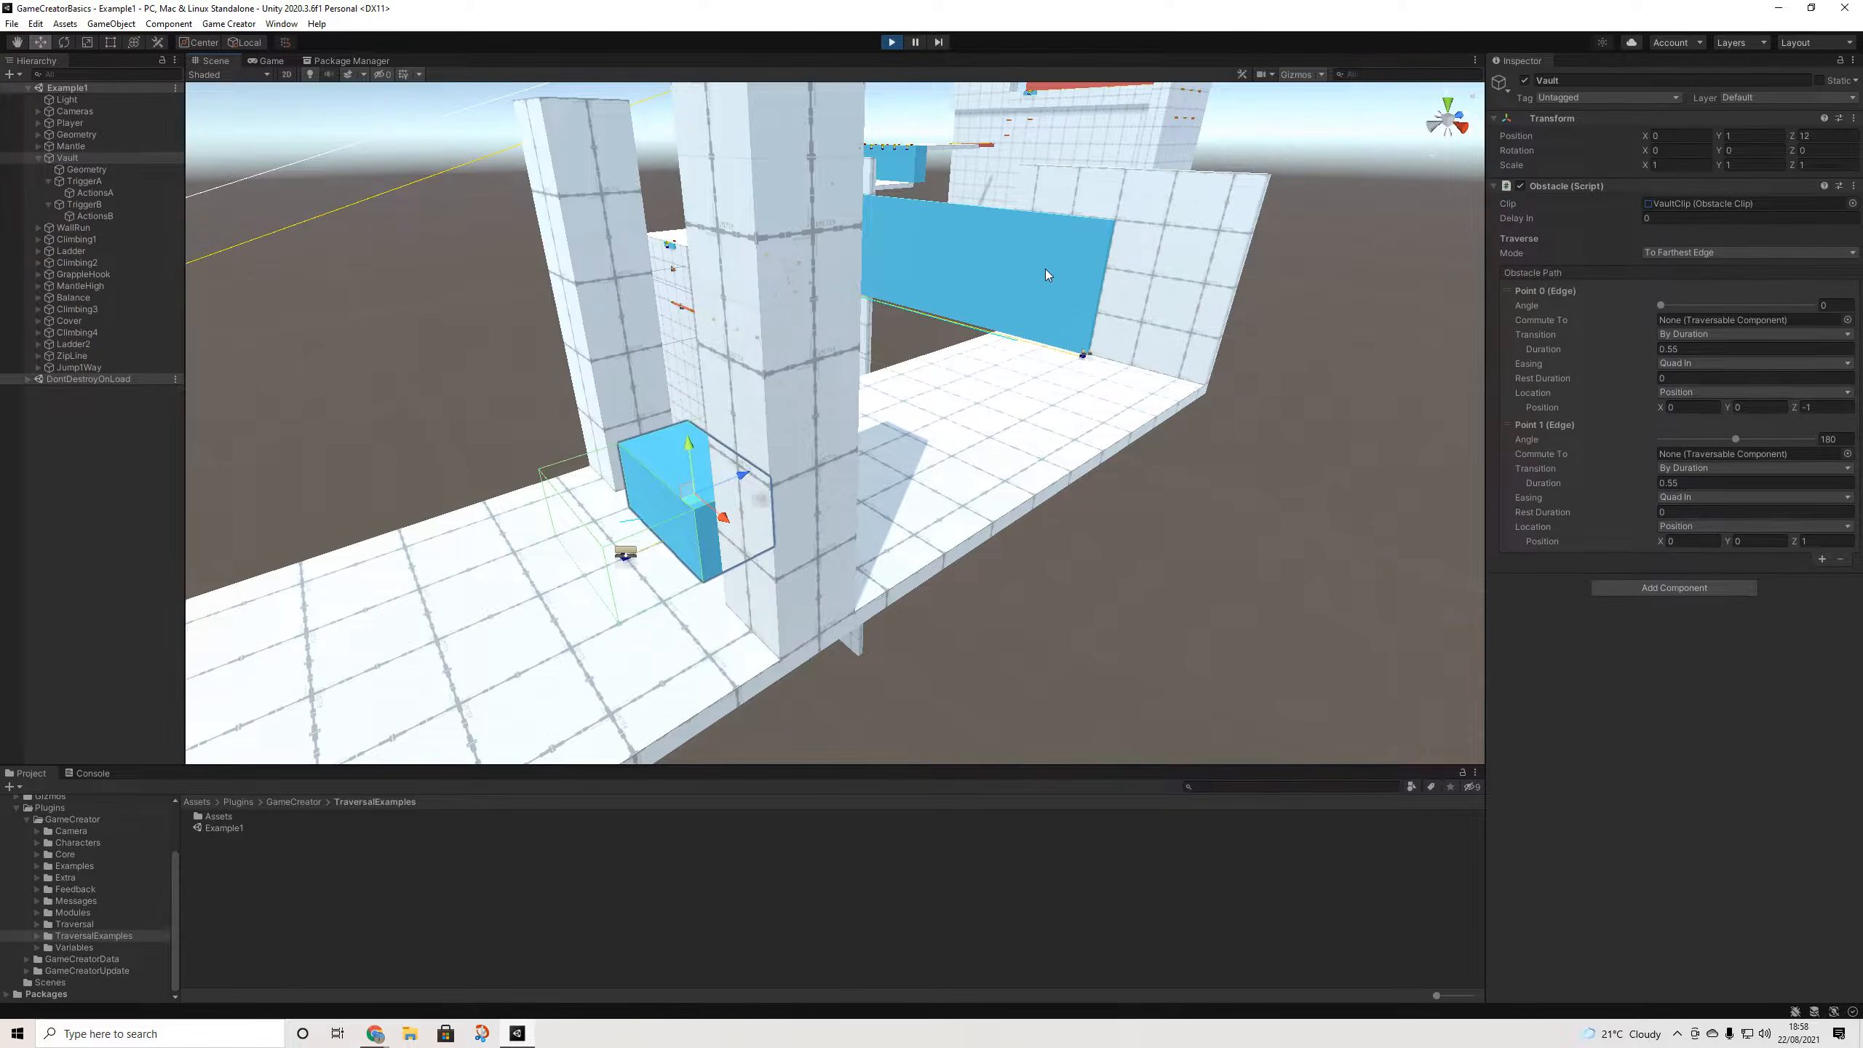
click(1045, 268)
- Frame the blue wall-run wall and inspect the WallRunRight and WallRunLeft obstacles
click(973, 239)
key(f)
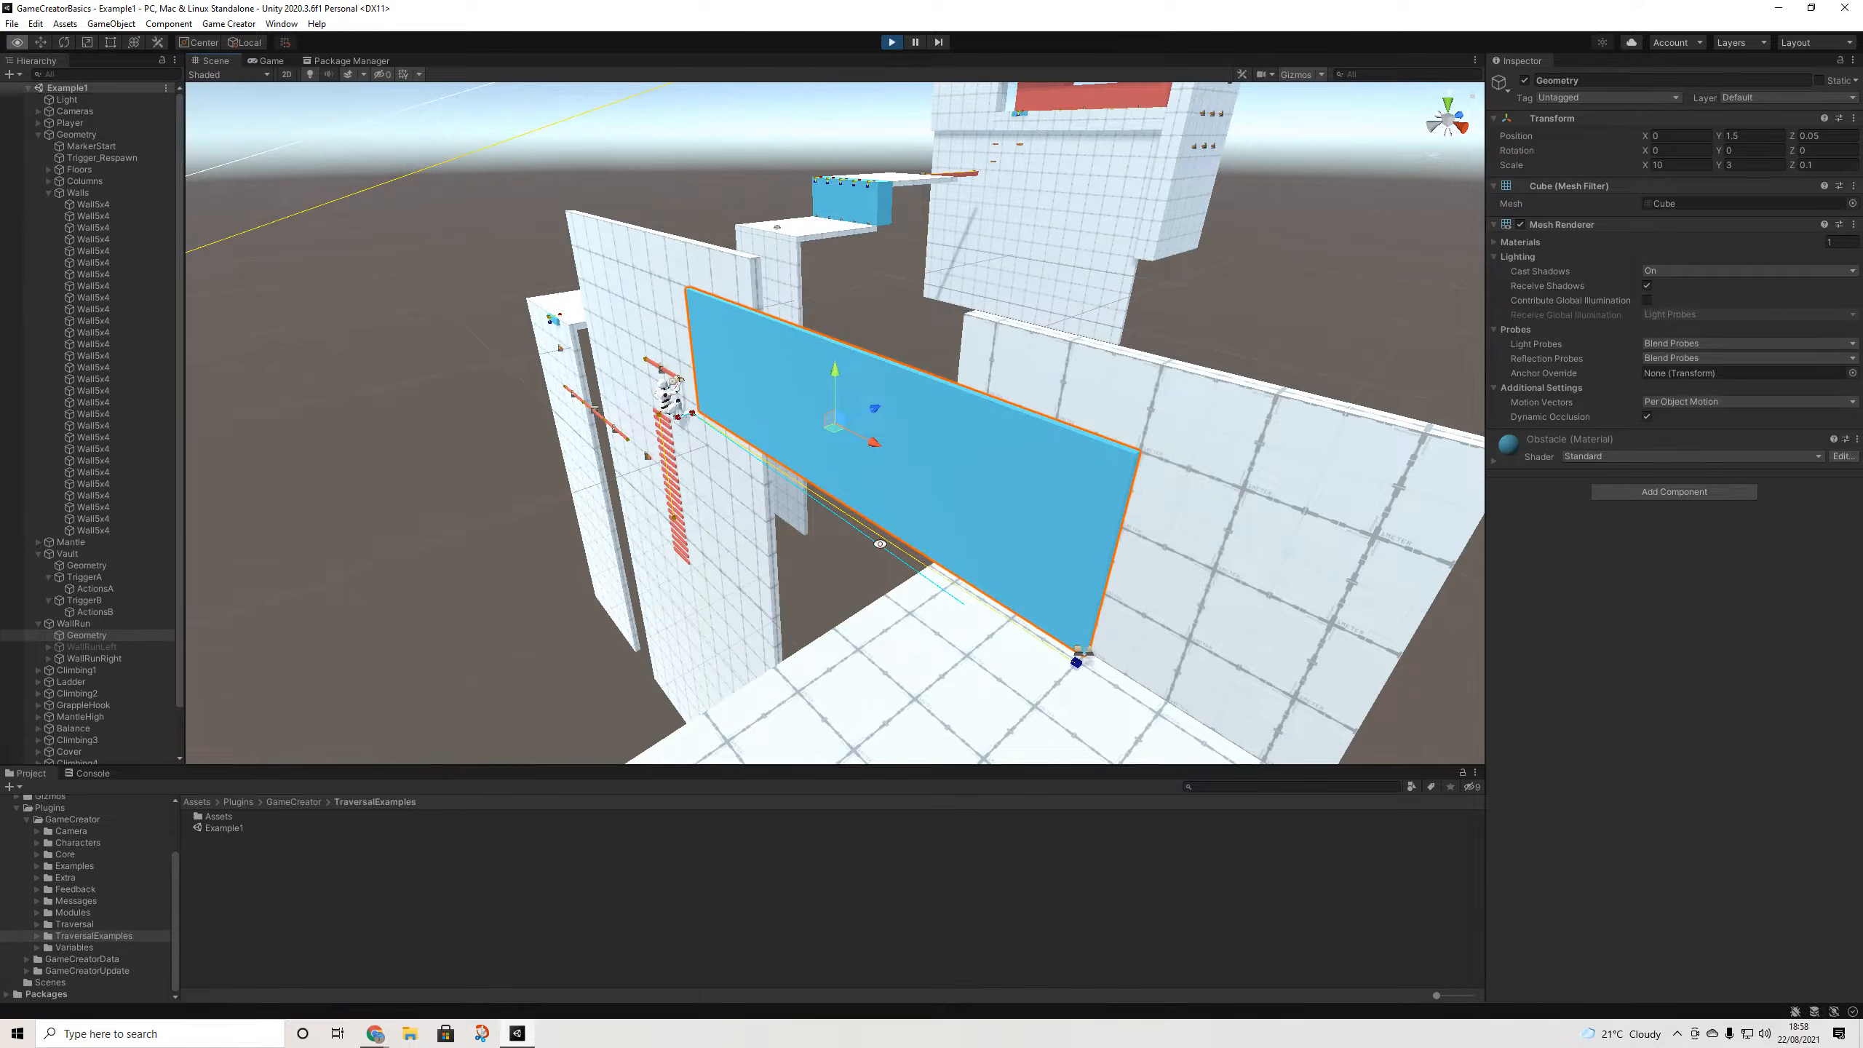
scroll(117, 620, down, 2)
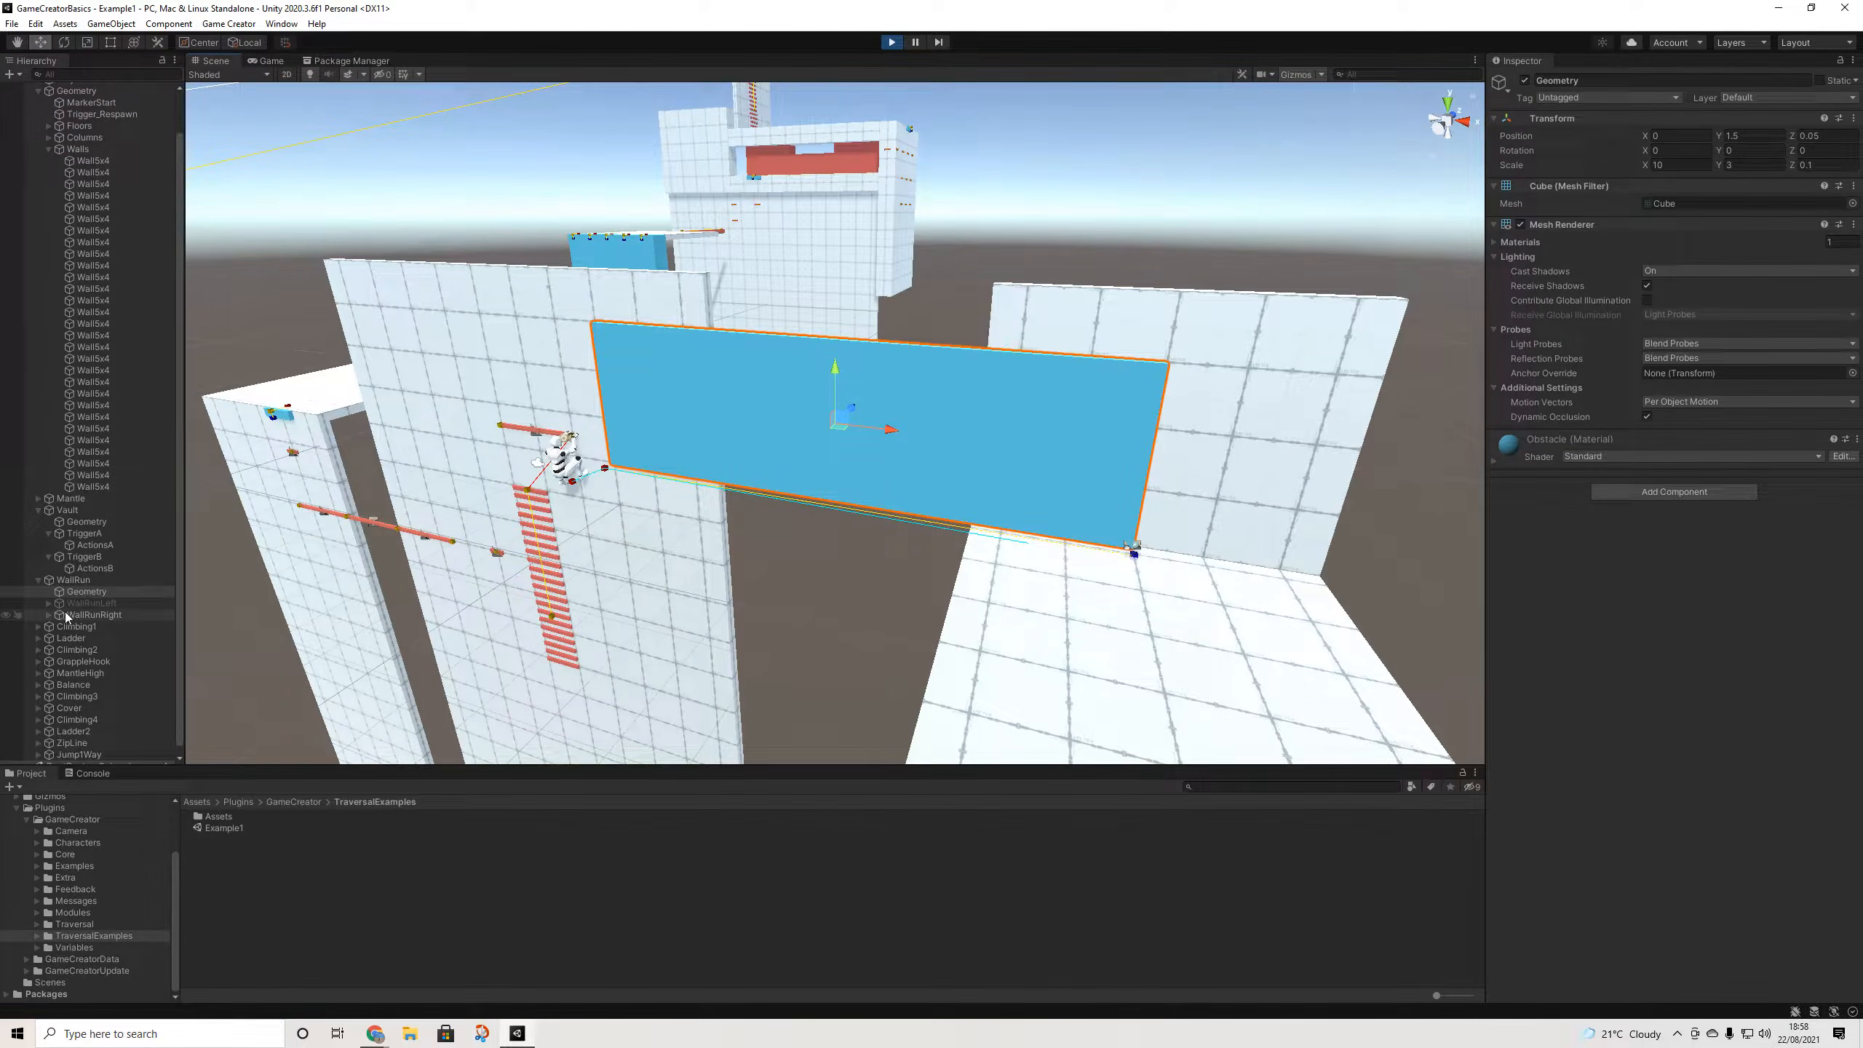
click(67, 615)
click(91, 603)
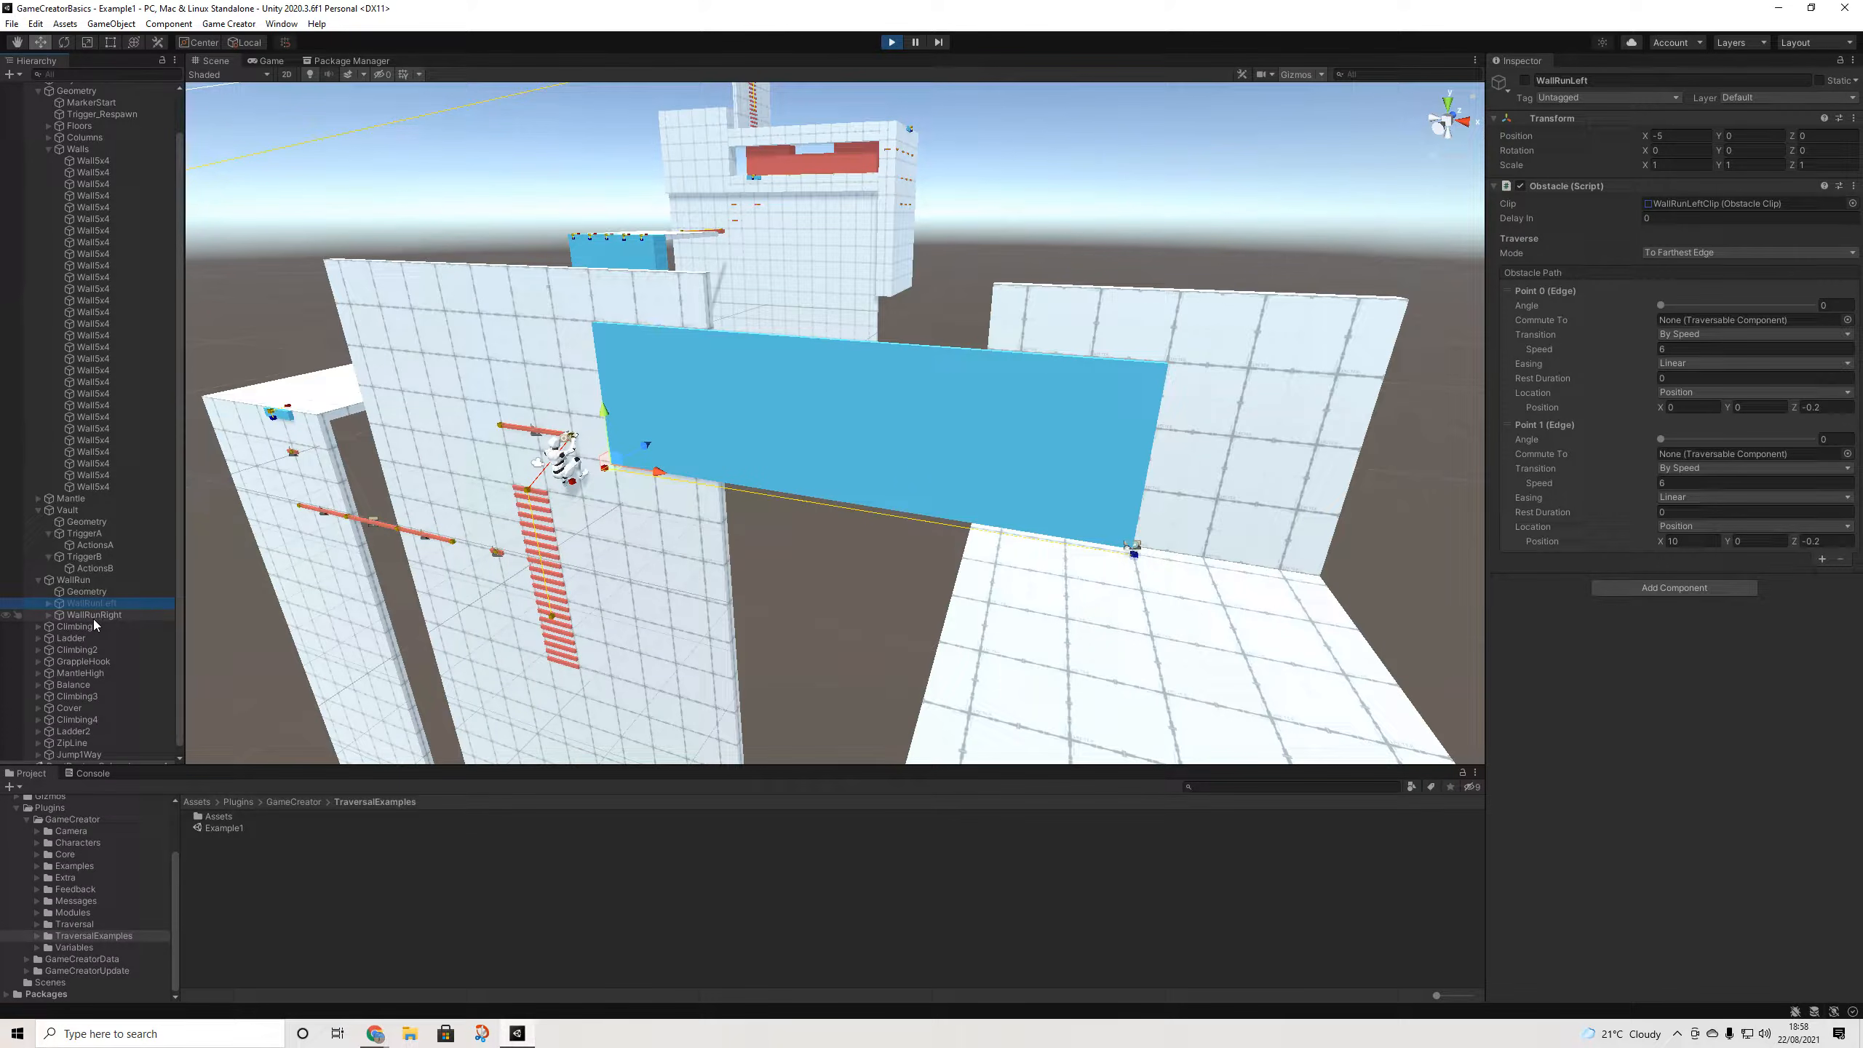
click(93, 617)
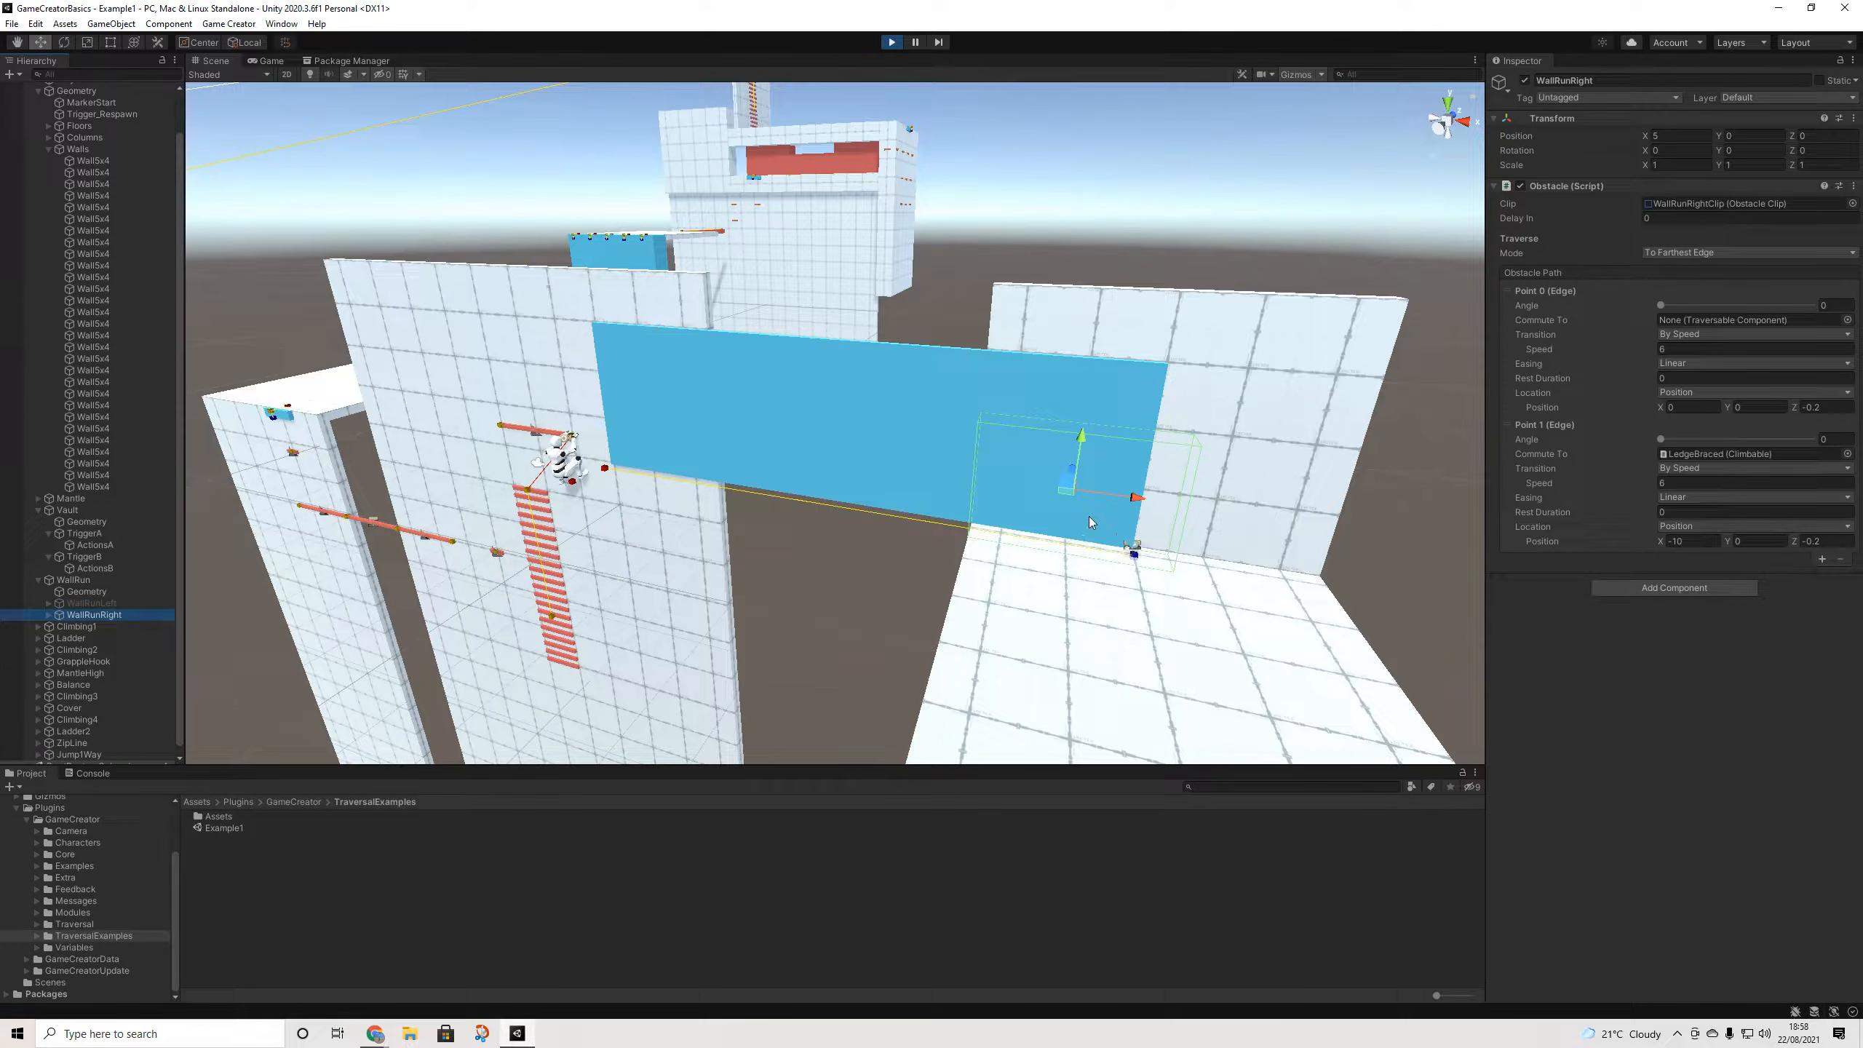
- Orbit around the wall-run area and watch the character climb to the braced ledge in the game
alt+drag(558, 444, 1203, 433)
scroll(1202, 433, up, 4)
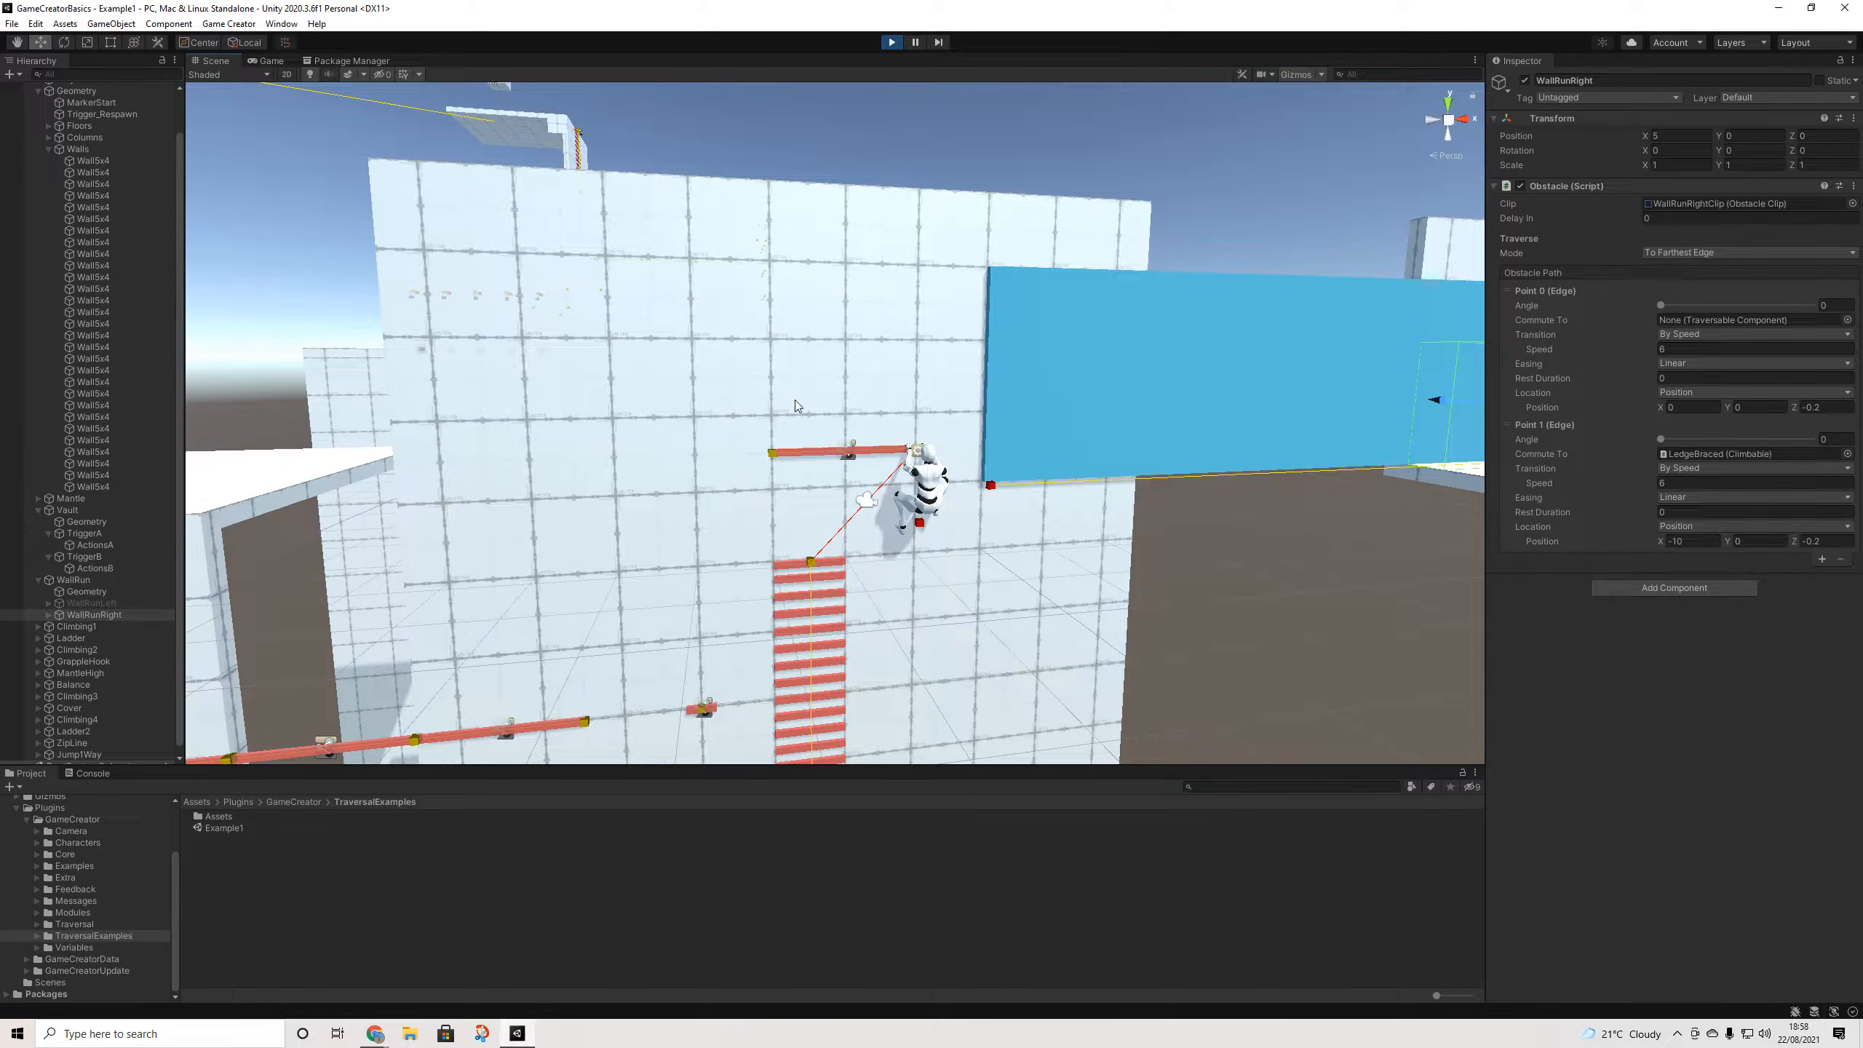
click(270, 61)
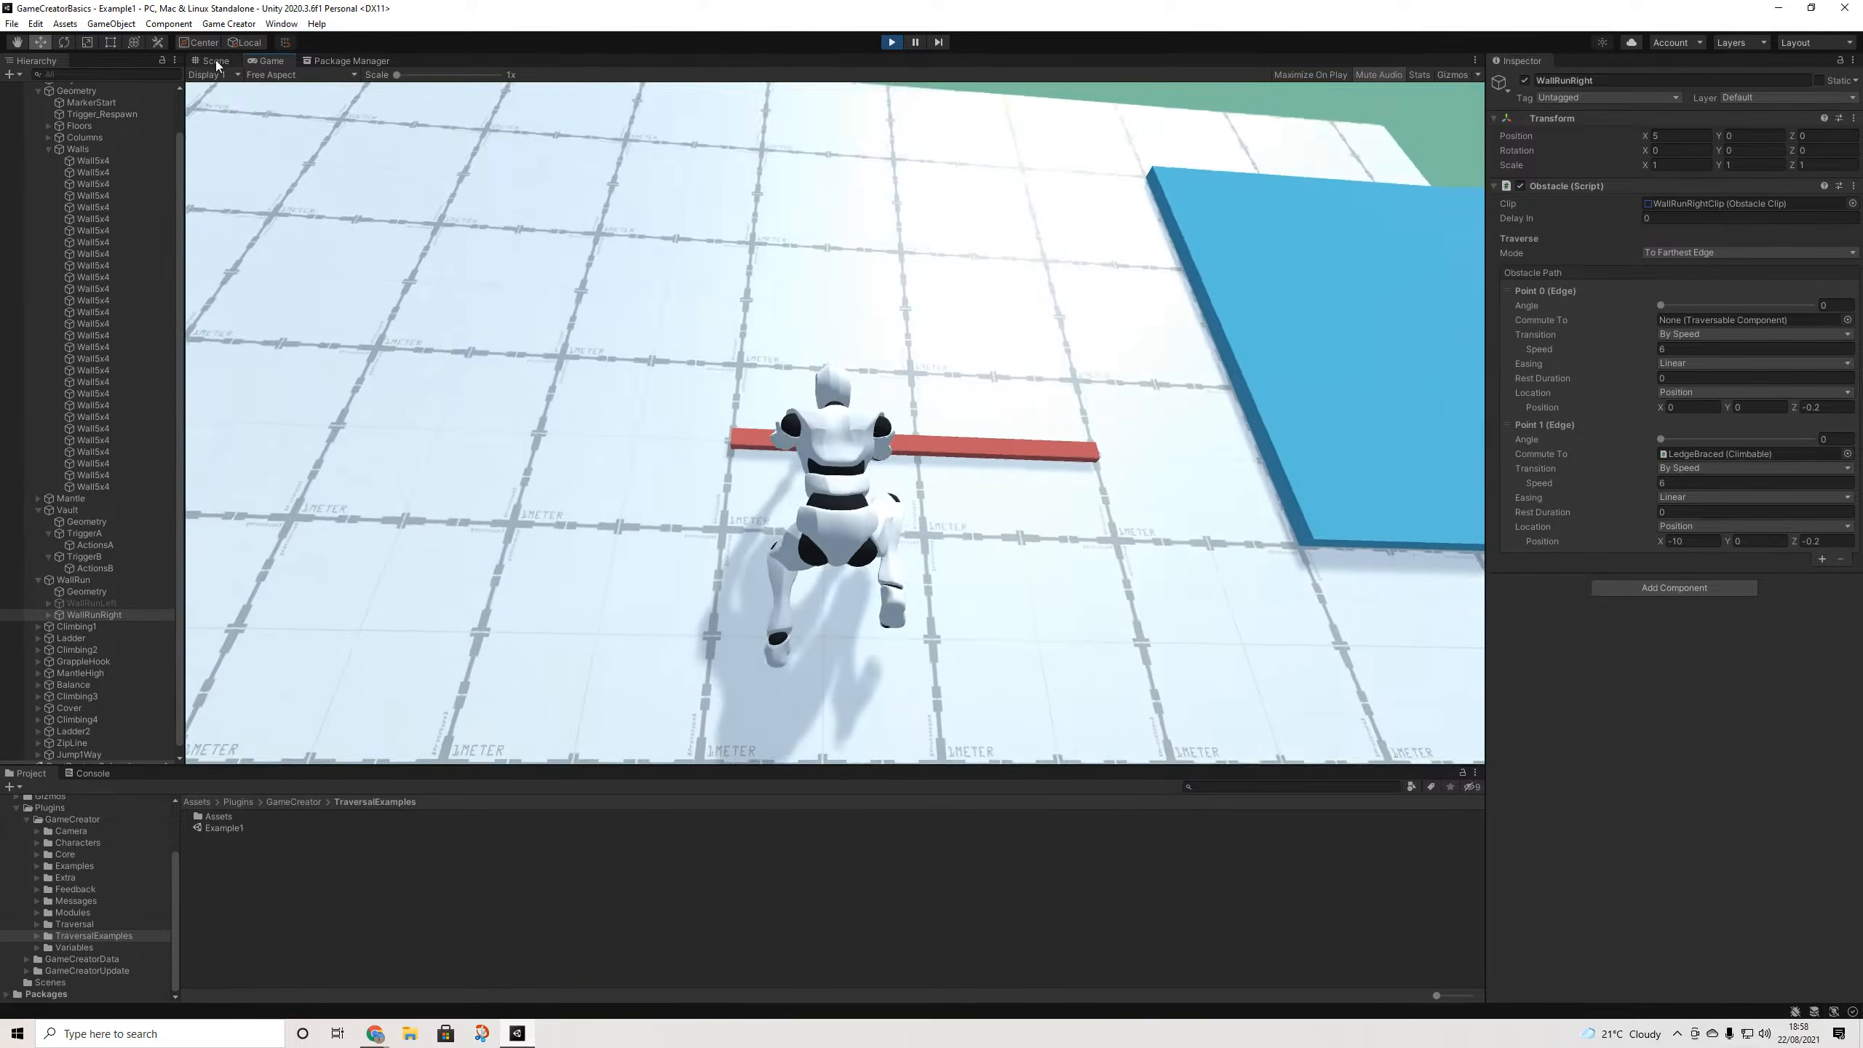
click(214, 62)
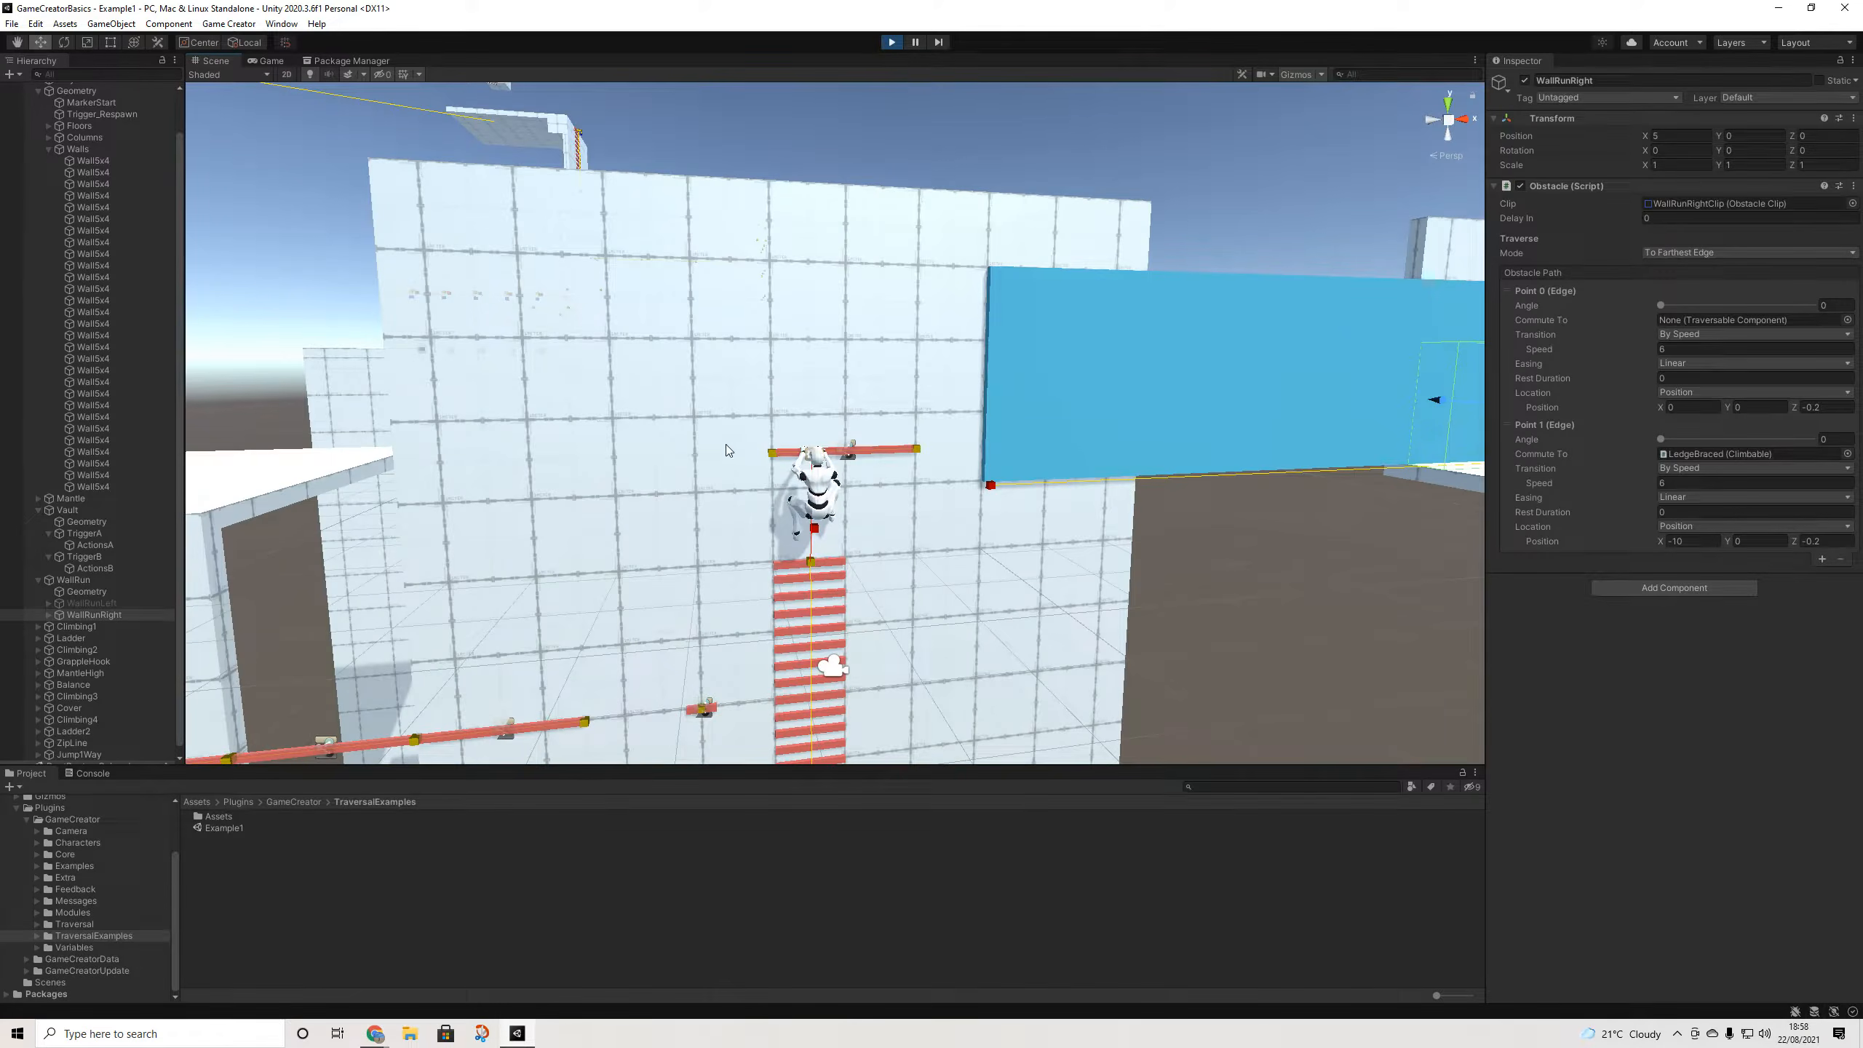
- Duplicate the HoldBraced hold and raise the copy, HoldBraced (1), above the red ledge
click(837, 572)
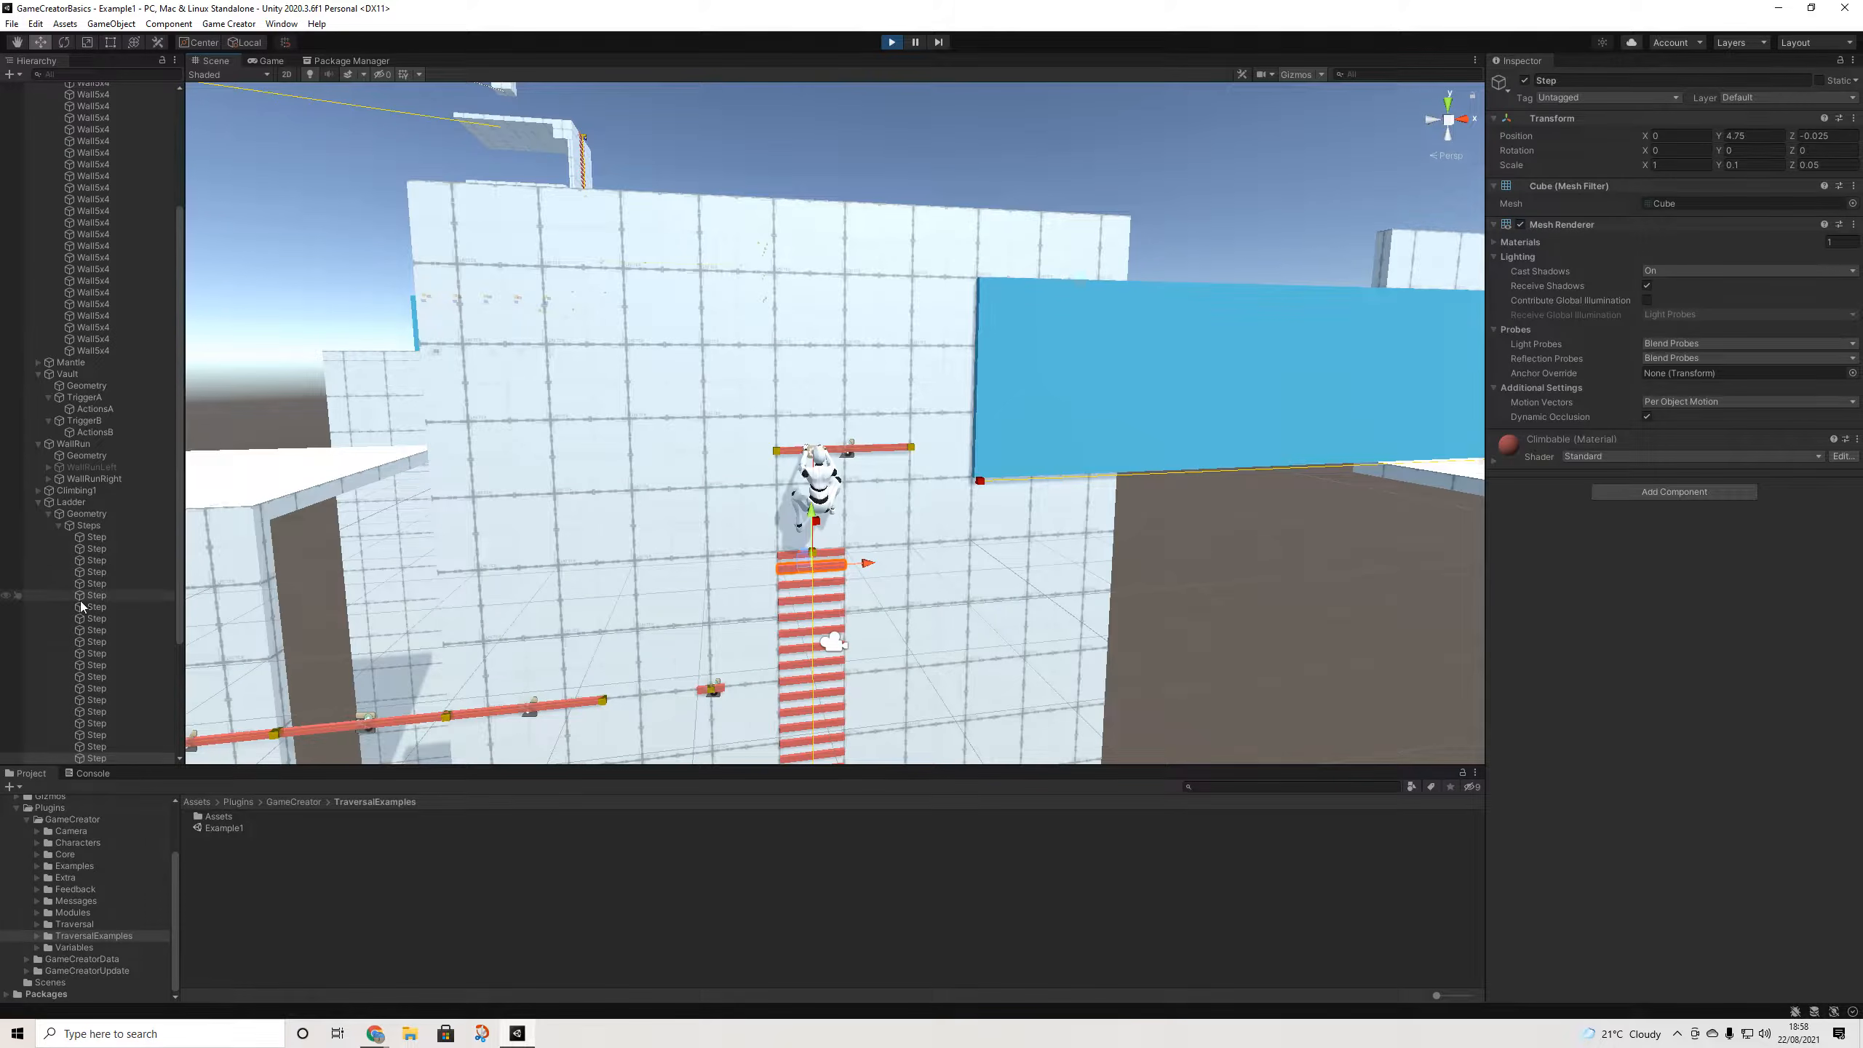
scroll(82, 606, down, 3)
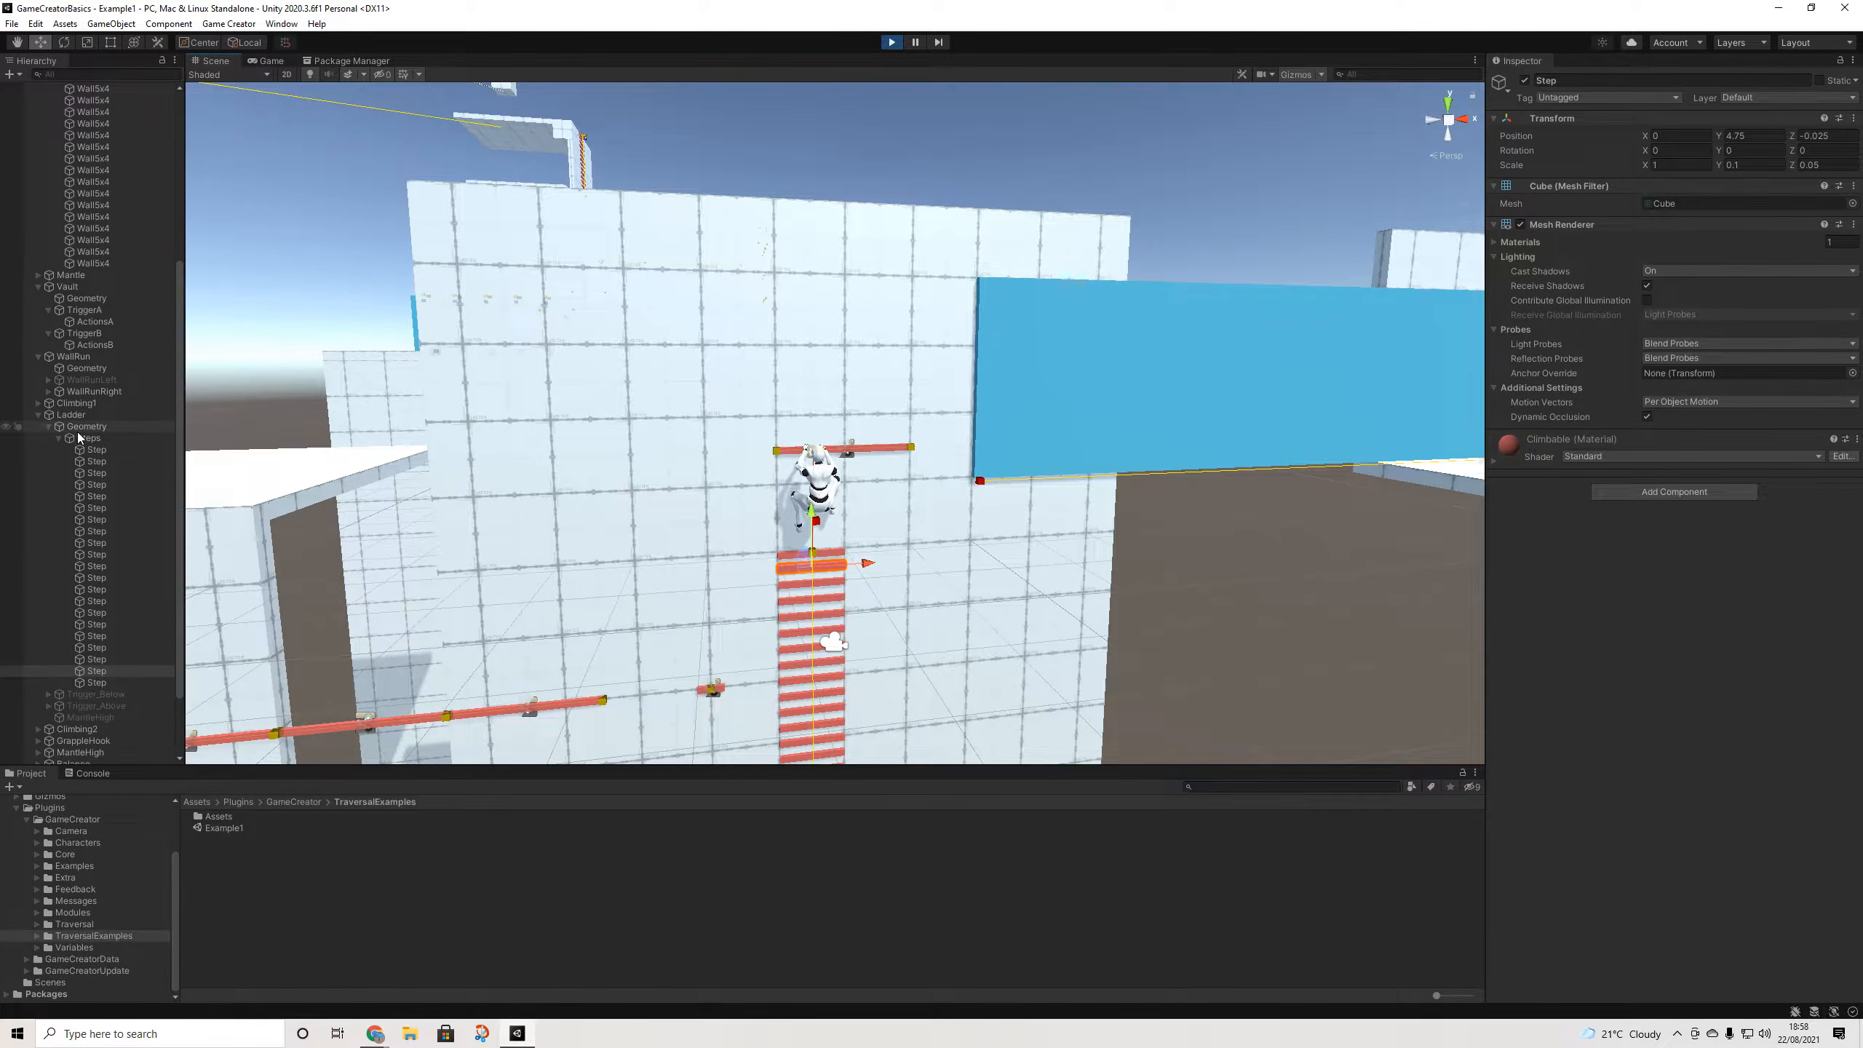
click(715, 694)
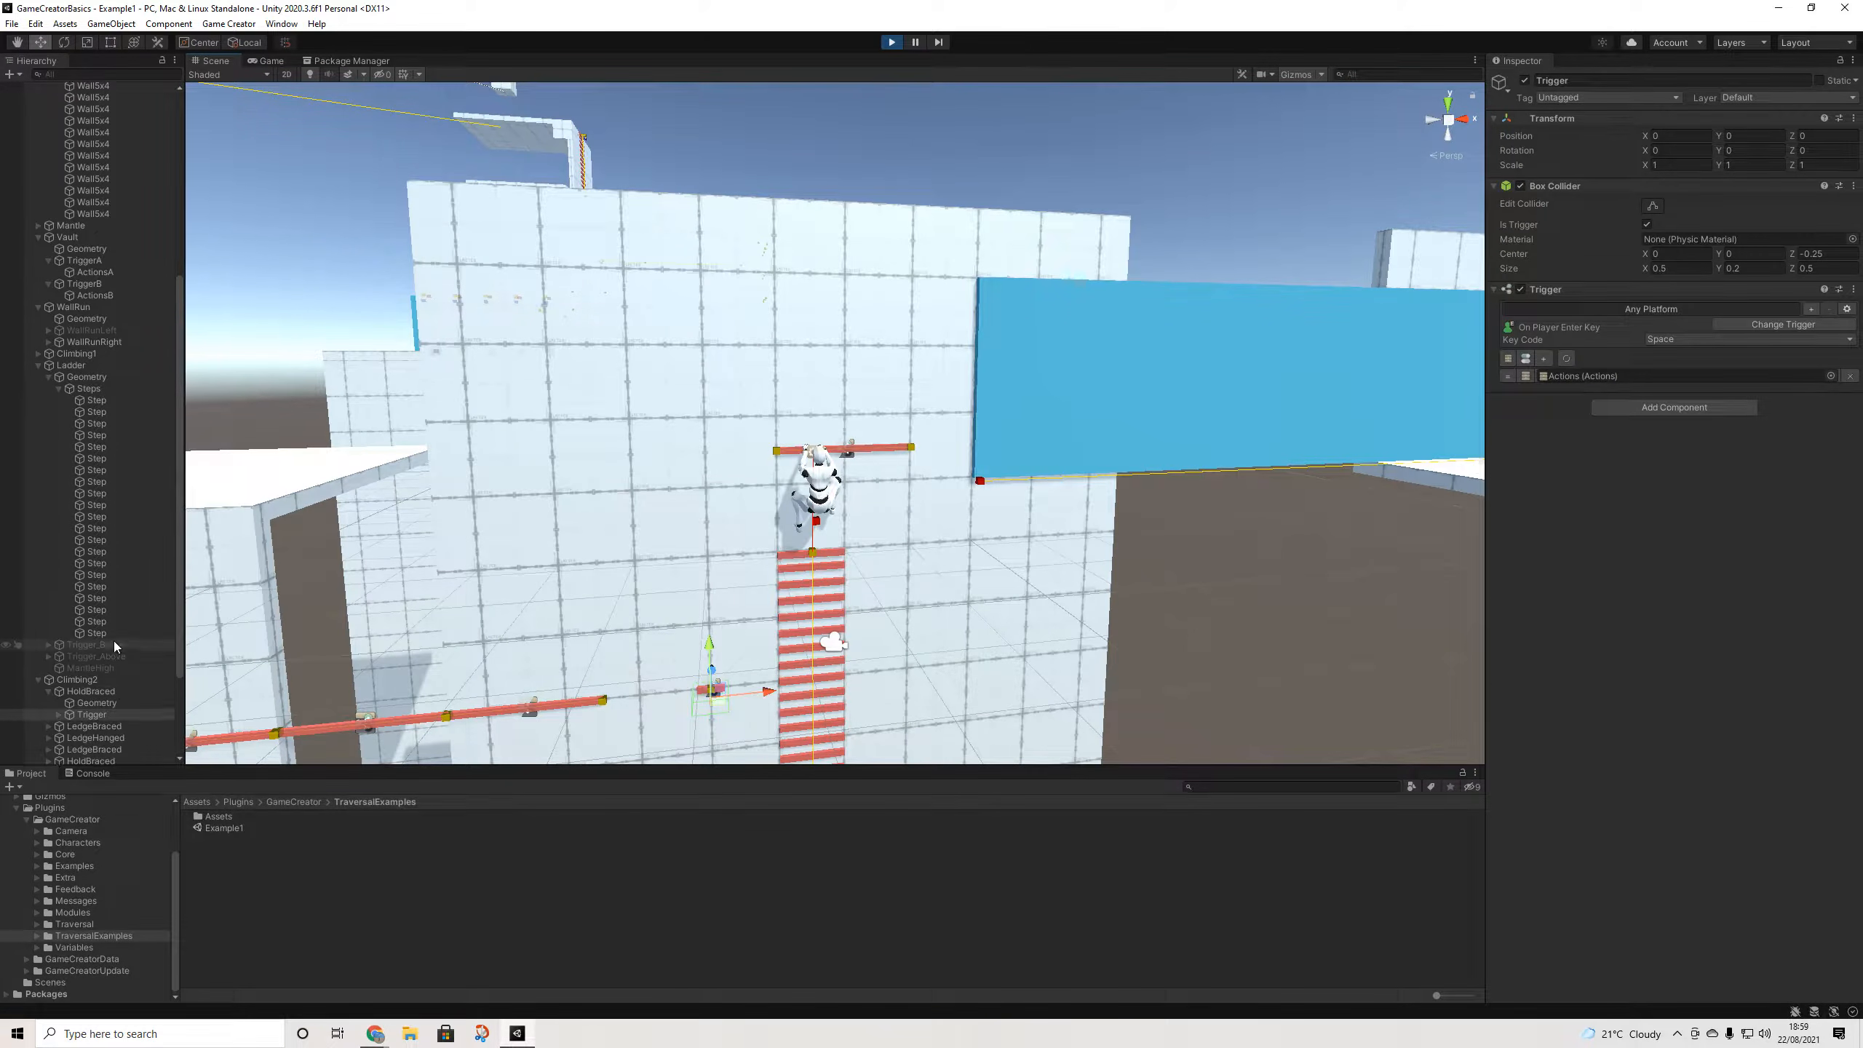
click(93, 648)
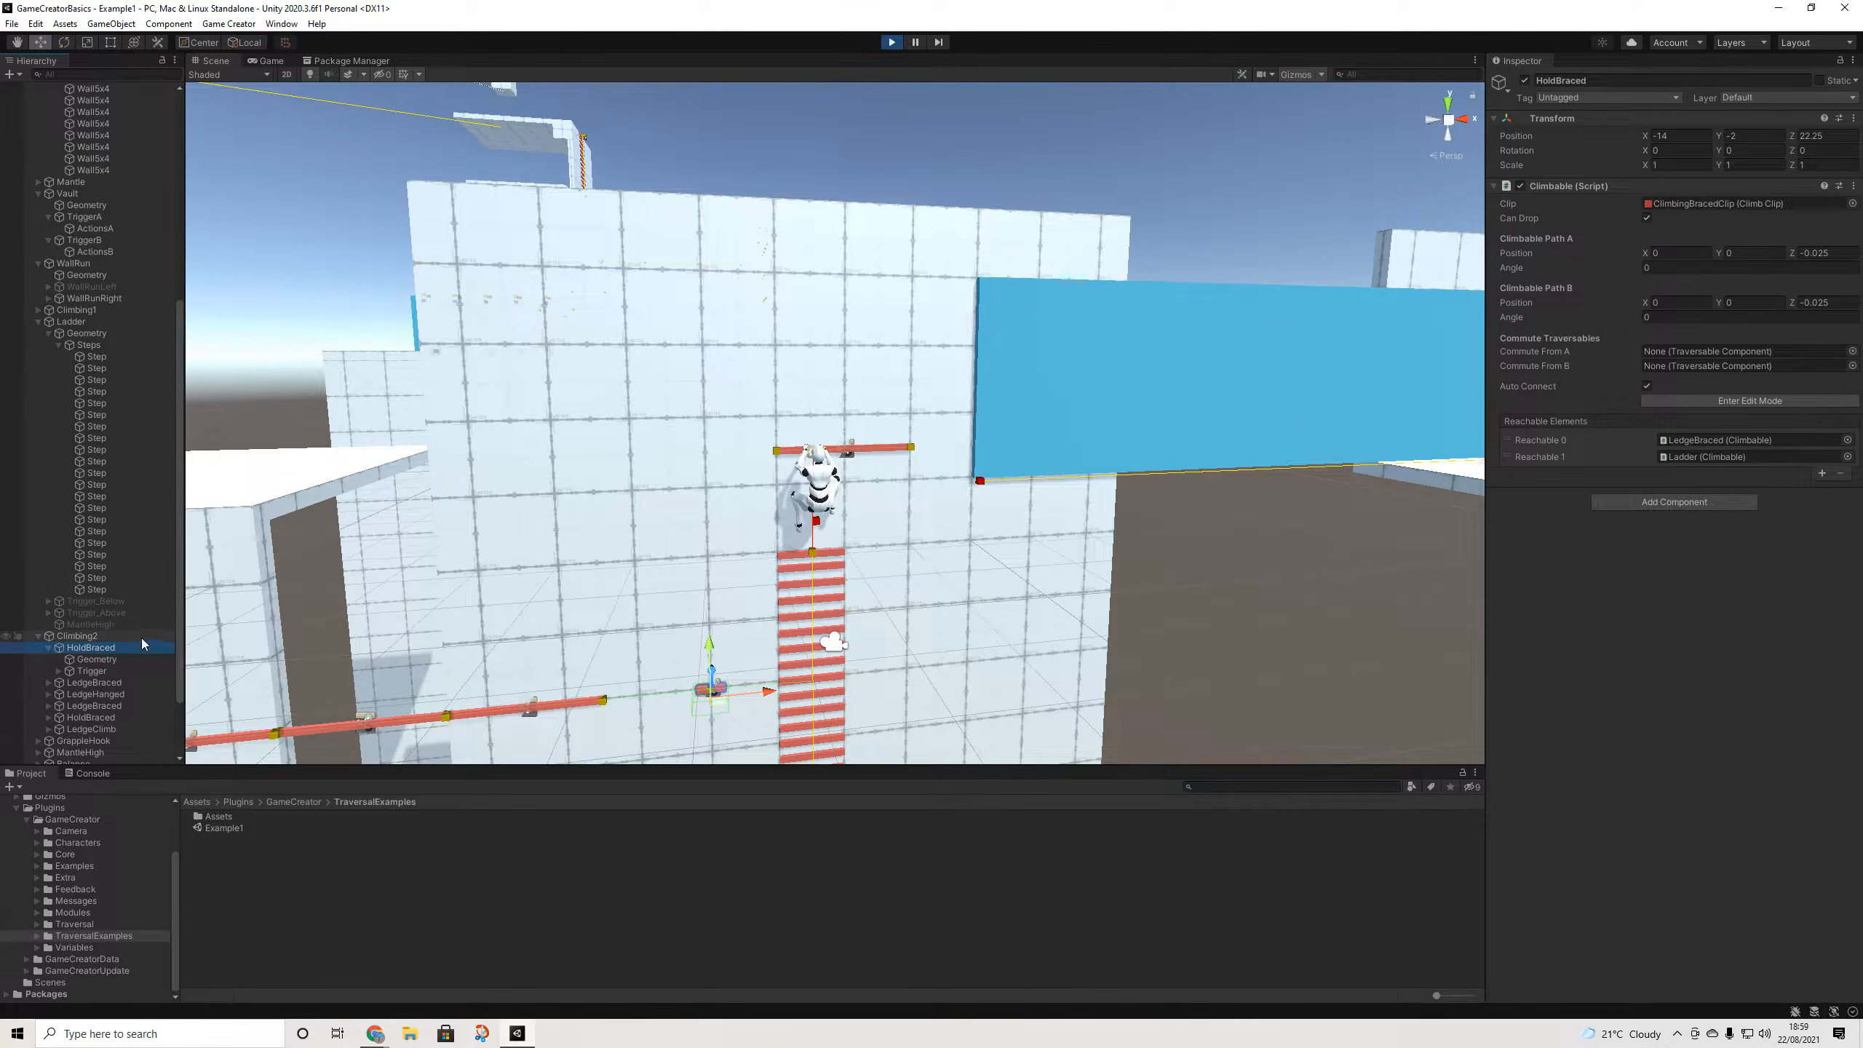
key(ctrl+d)
drag(710, 653, 729, 357)
mouse_move(723, 479)
mouse_down()
mouse_move(724, 513)
mouse_move(727, 451)
mouse_up()
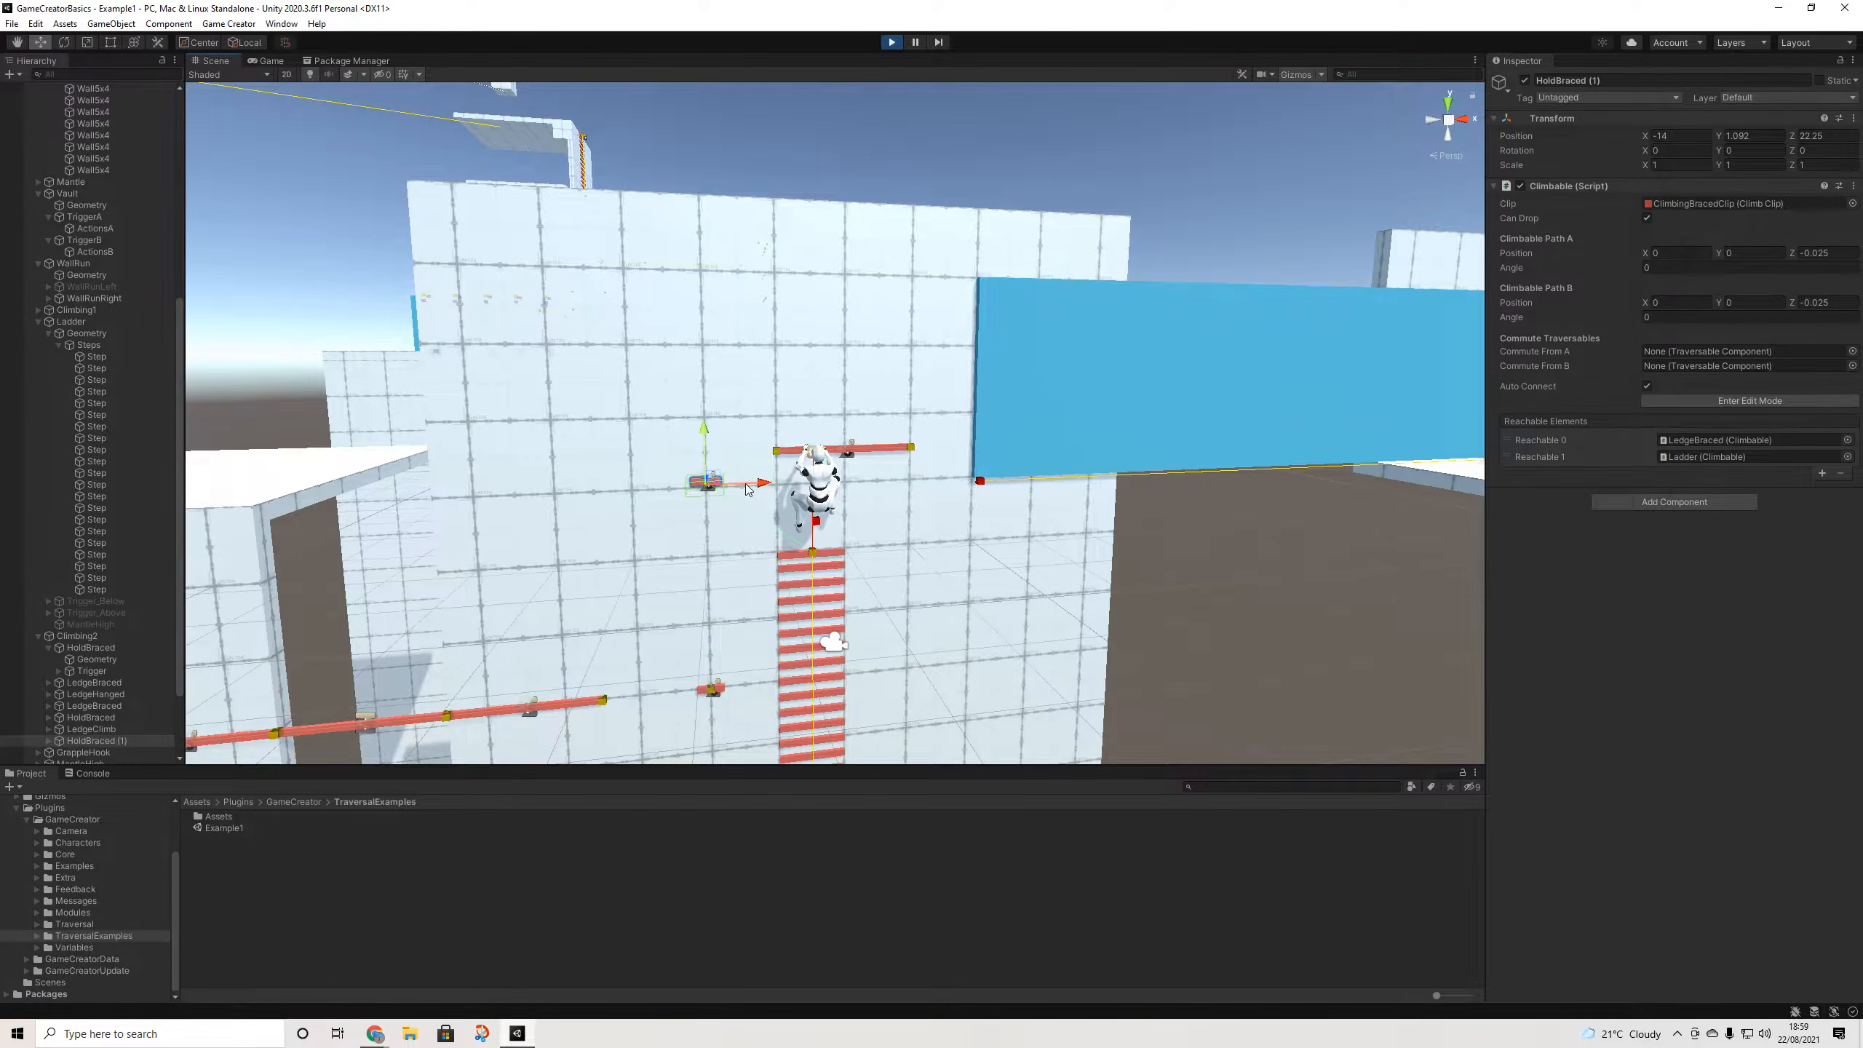
- Switch the Scene view to lit shading and angle it down onto the climbing wall
scroll(745, 483, up, 5)
alt+drag(848, 505, 325, 130)
click(312, 74)
alt+drag(909, 417, 1043, 279)
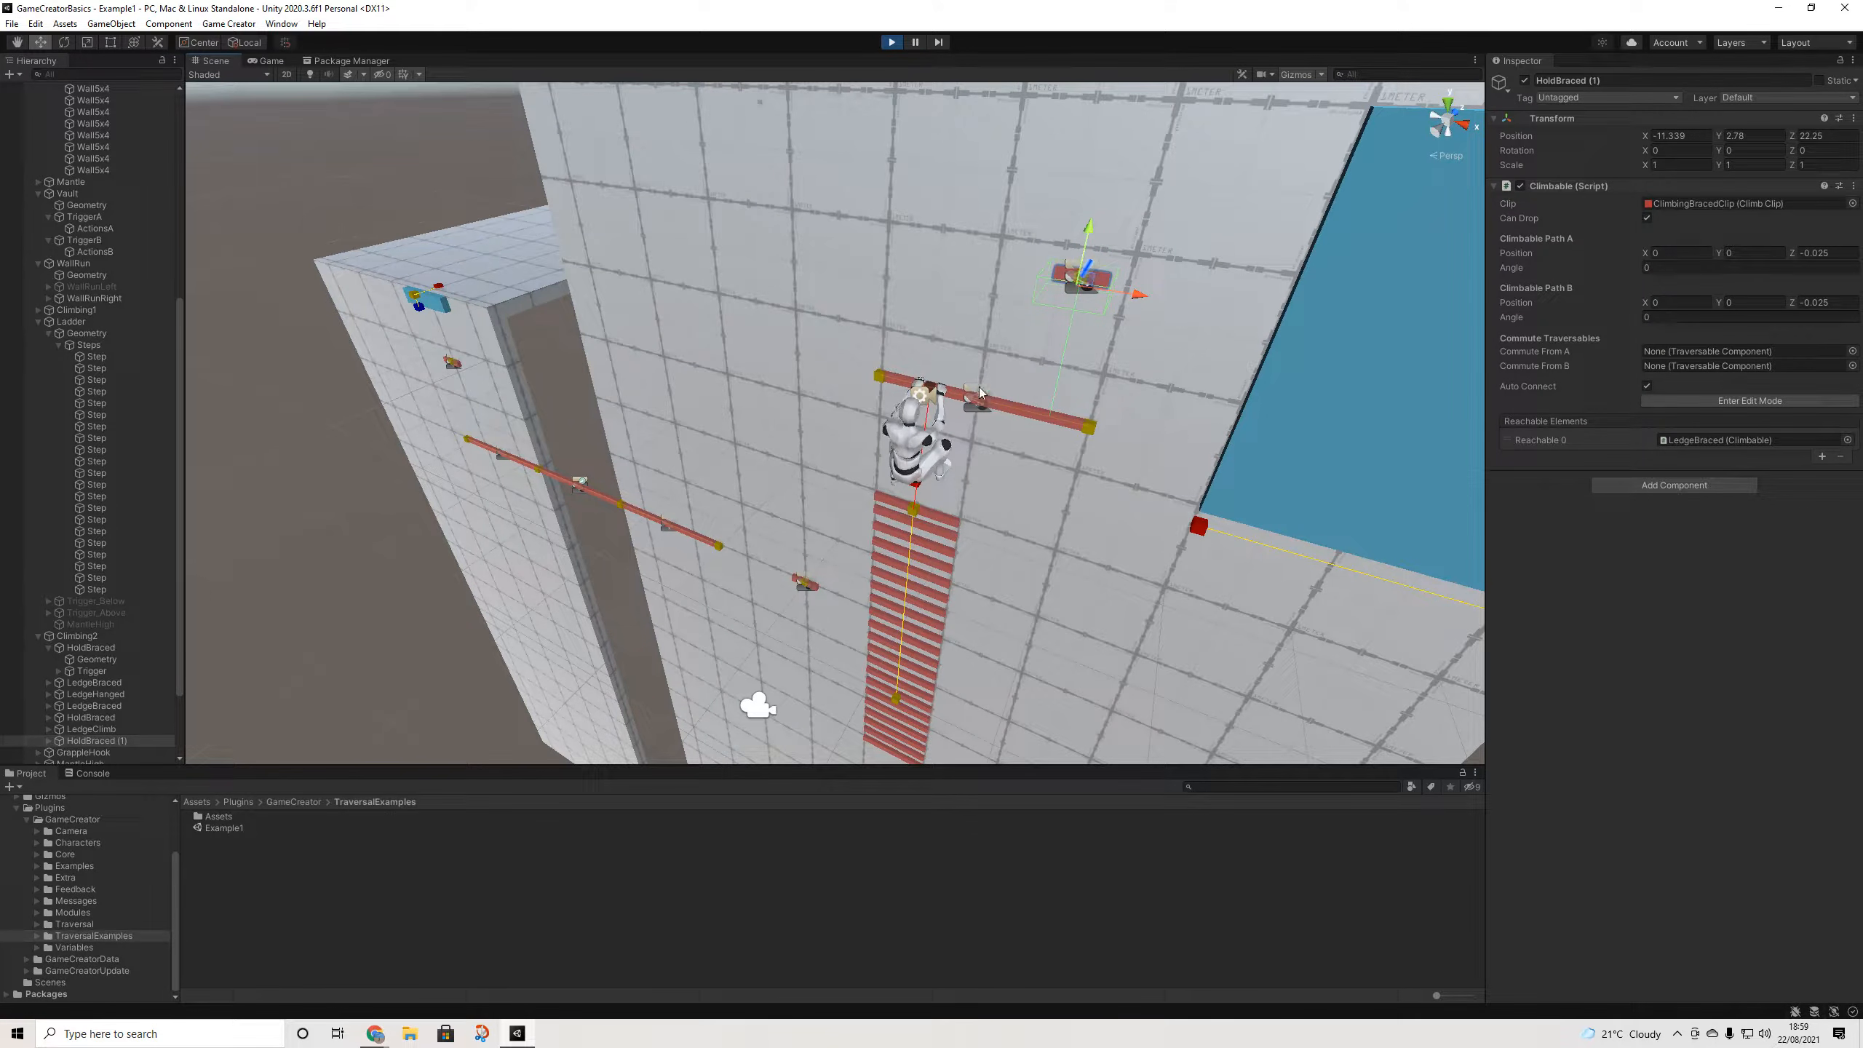
- Play-test shimmying along the ledge and reaching up, then select the red LedgeBraced ledge
click(276, 62)
key(d)
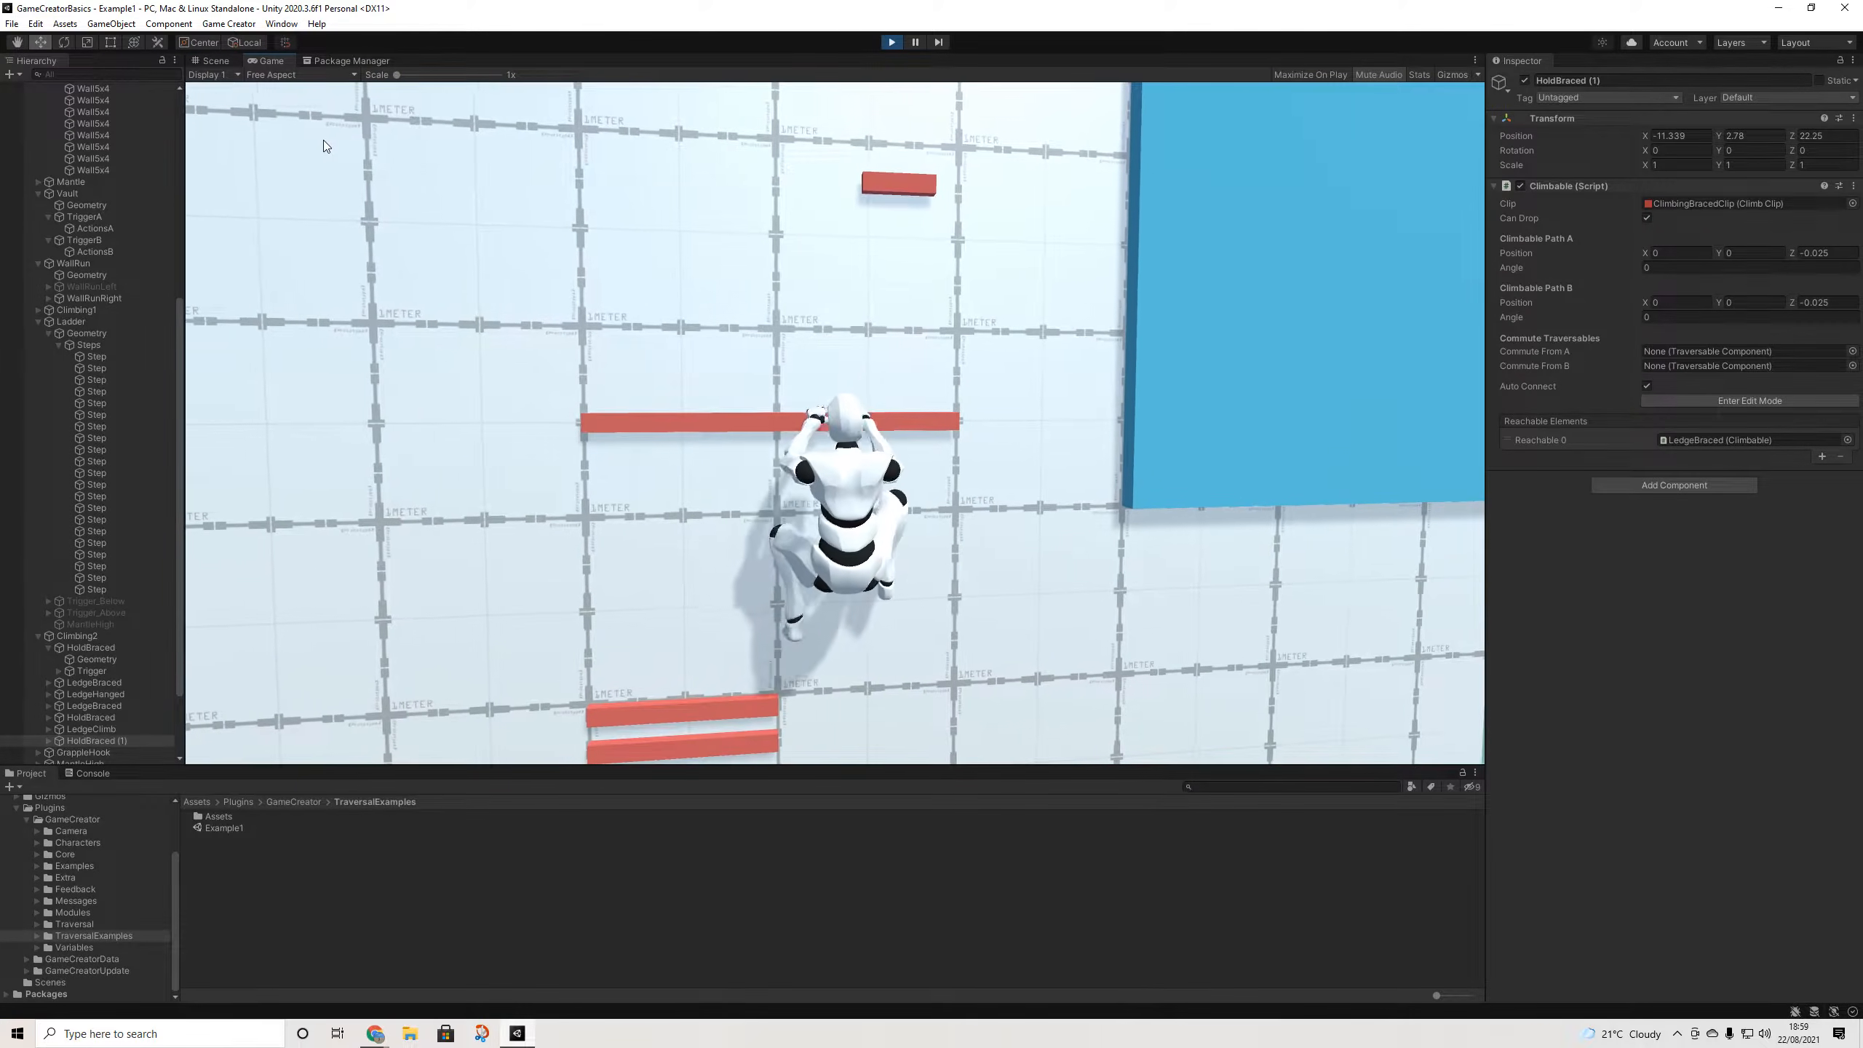
key(space)
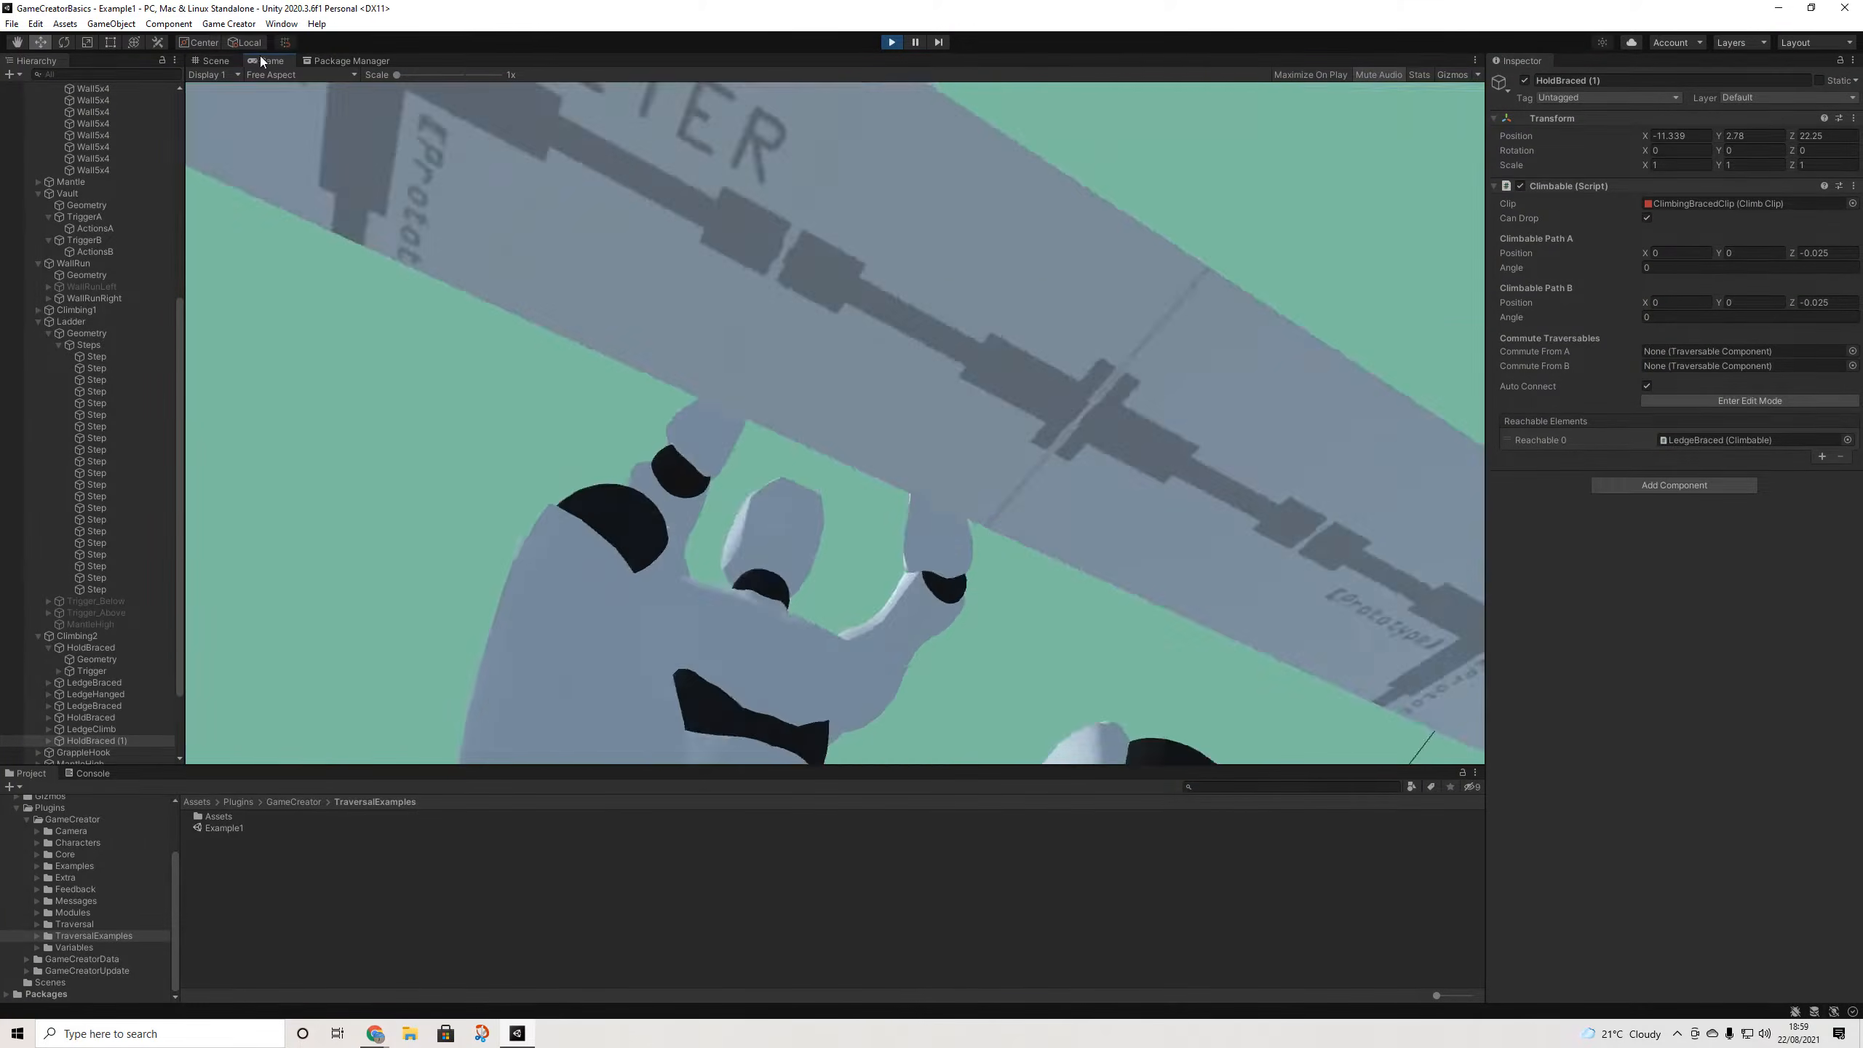
click(216, 61)
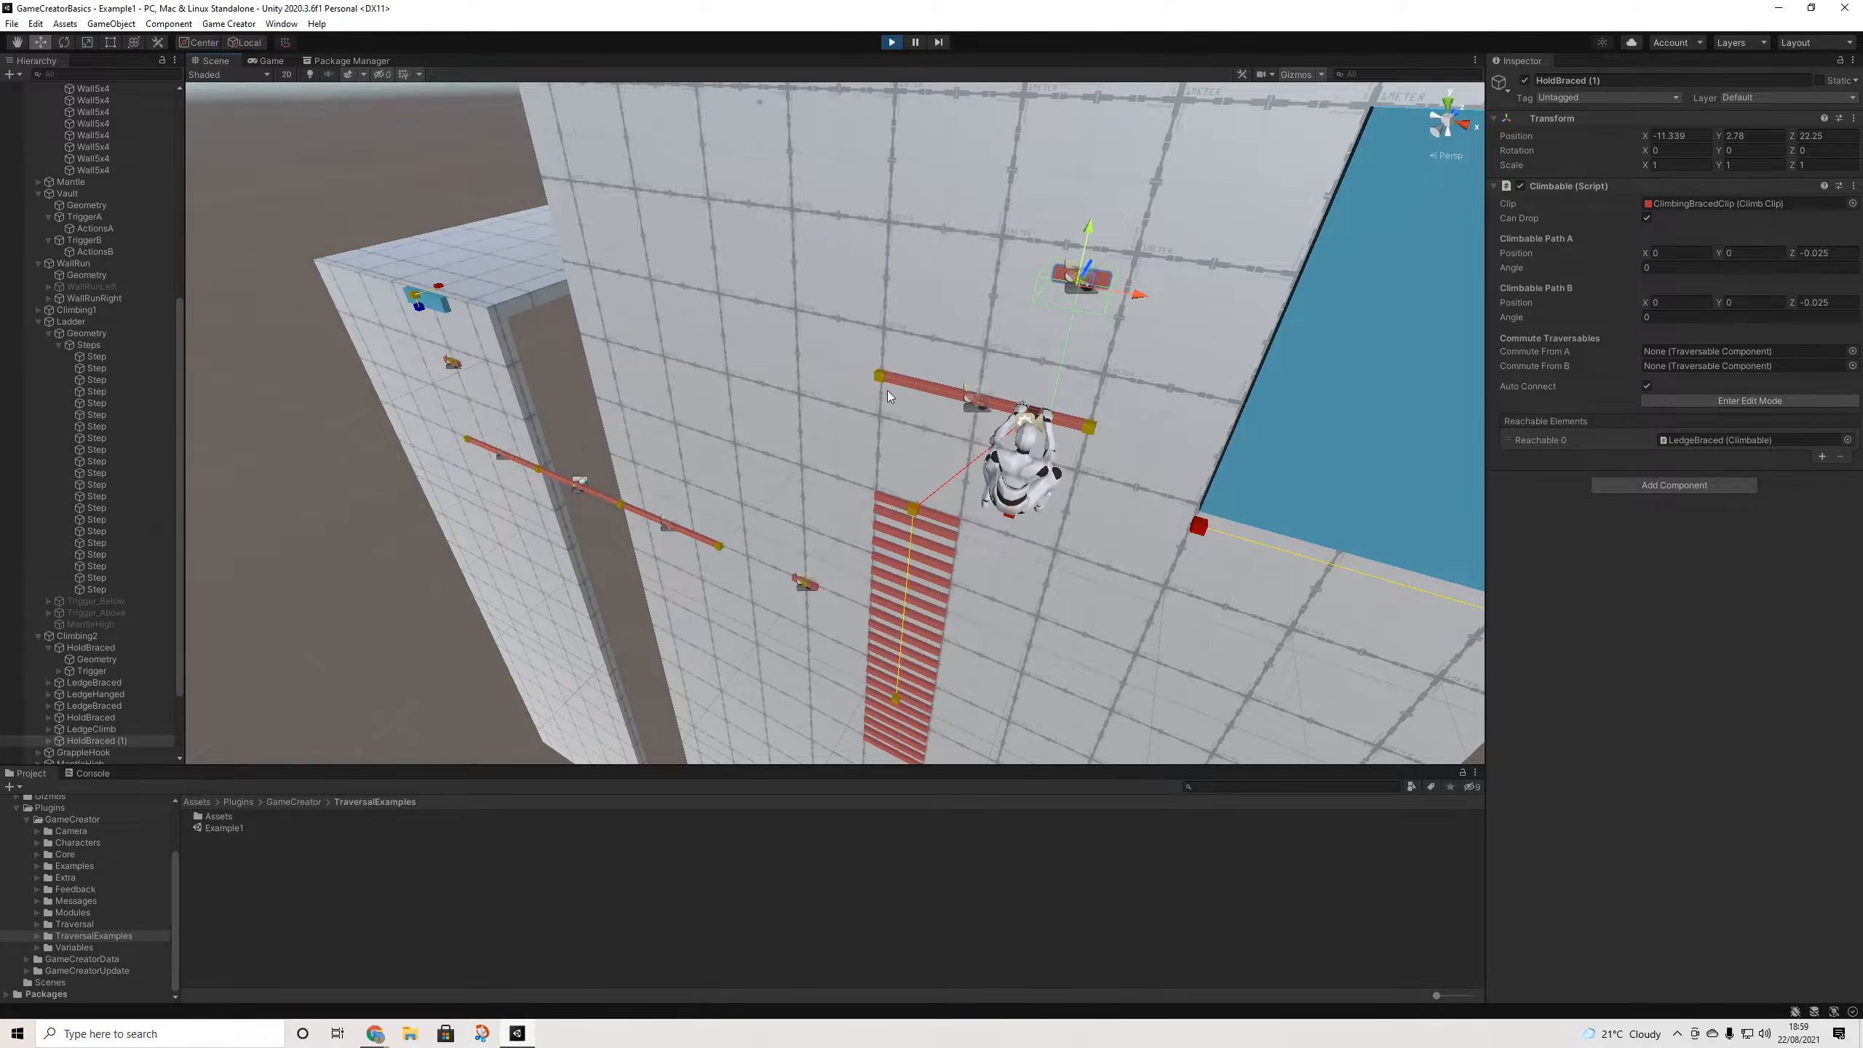
click(948, 395)
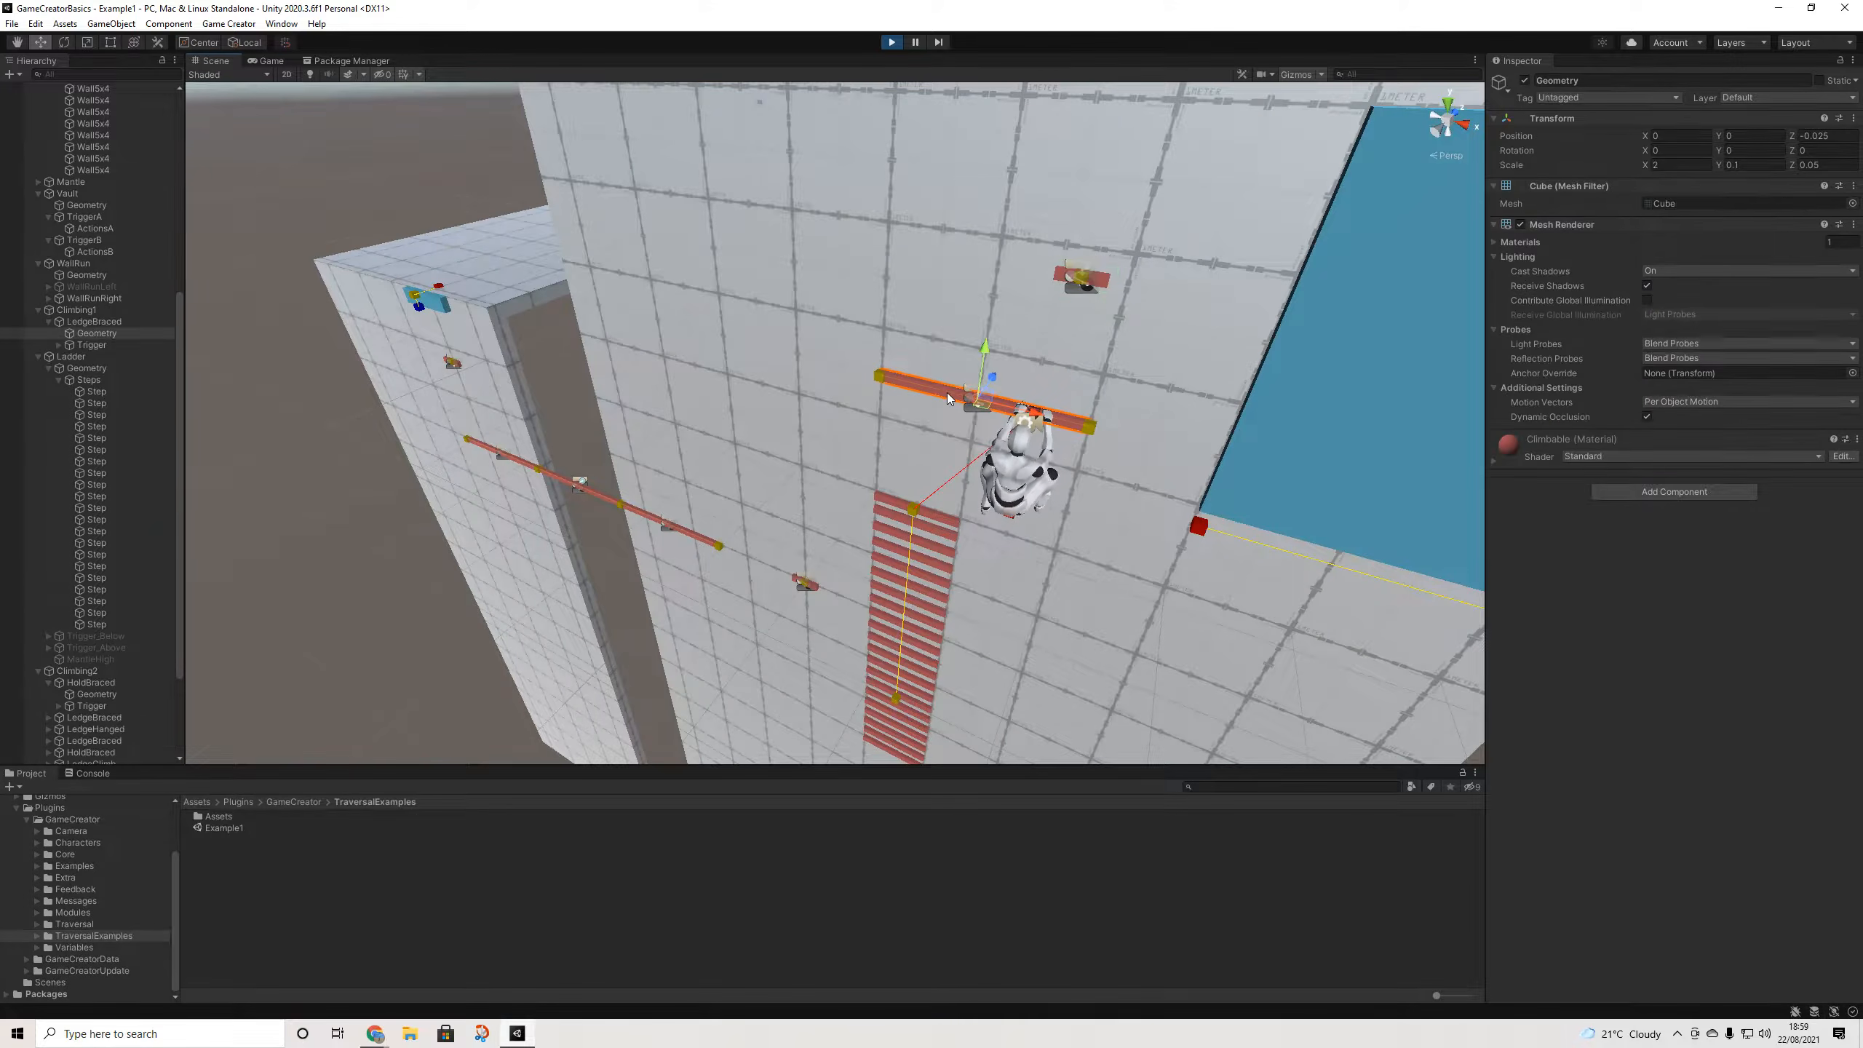
- Lower the LedgeBraced ledge slightly with the Move gizmo's Y arrow
click(96, 322)
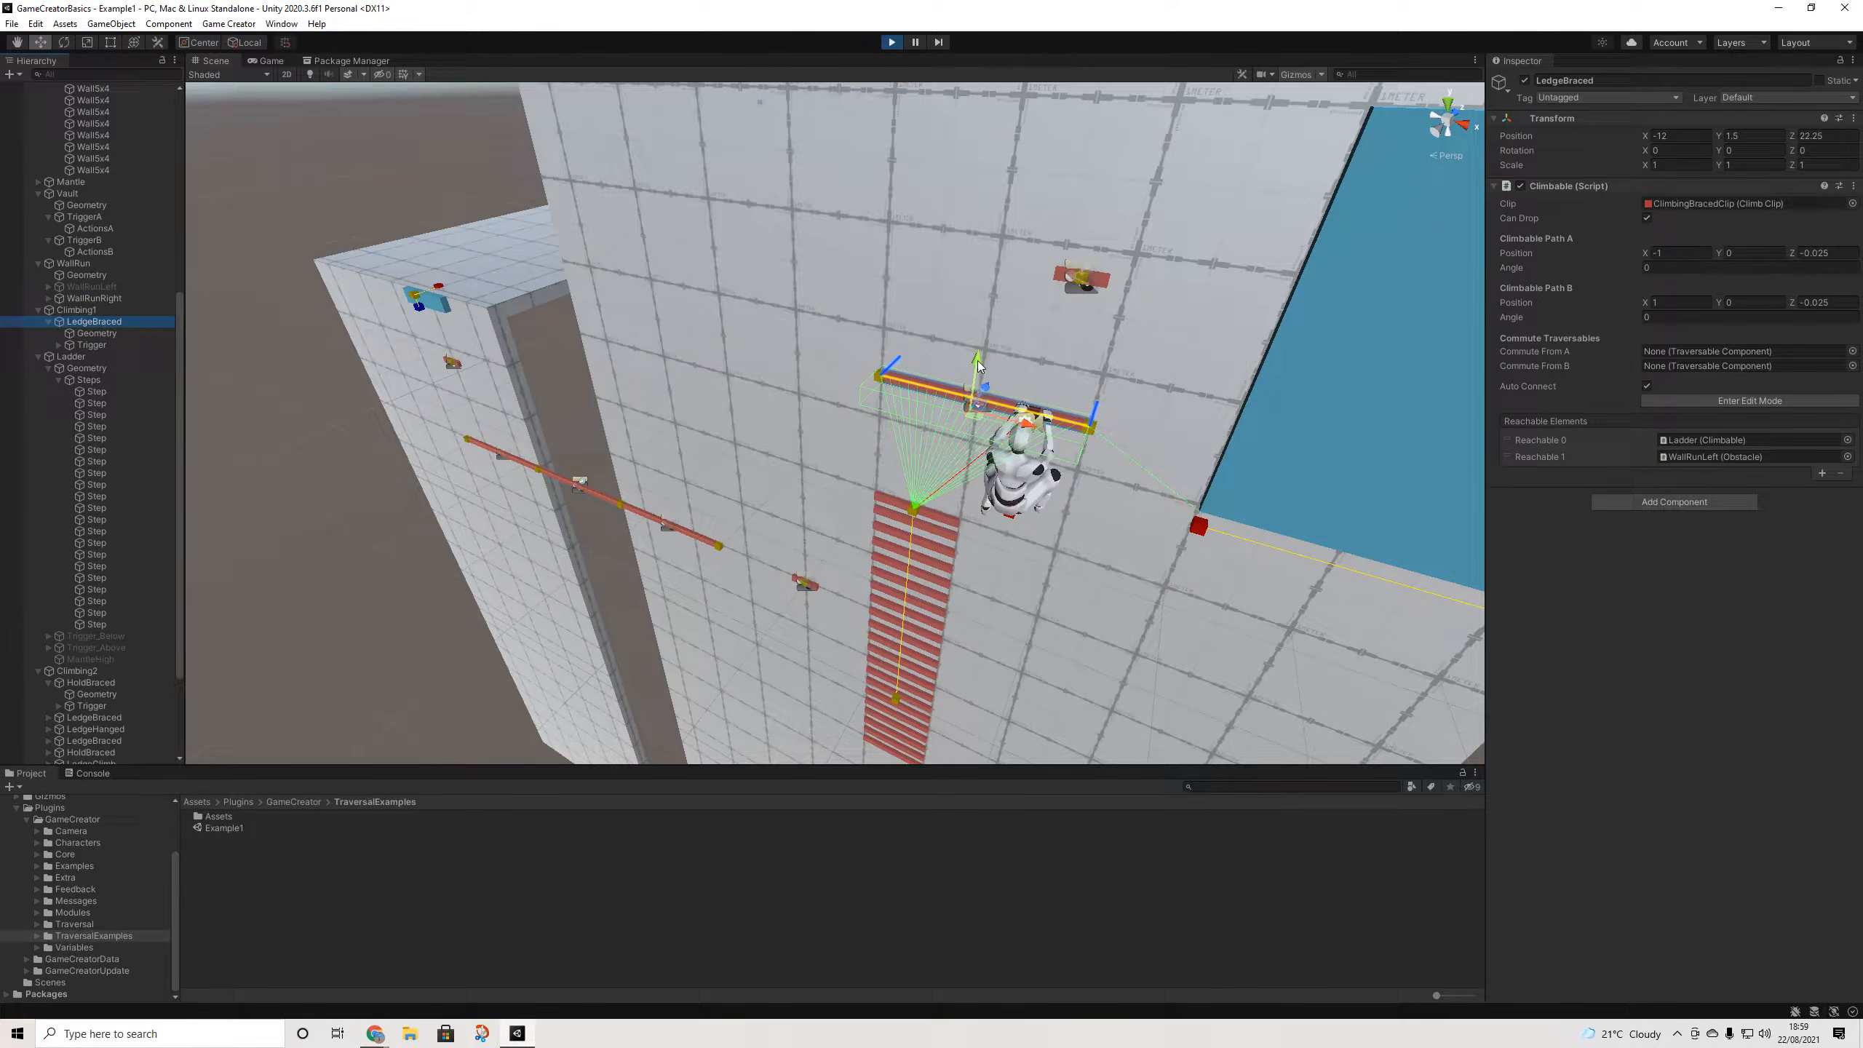
drag(978, 365, 977, 369)
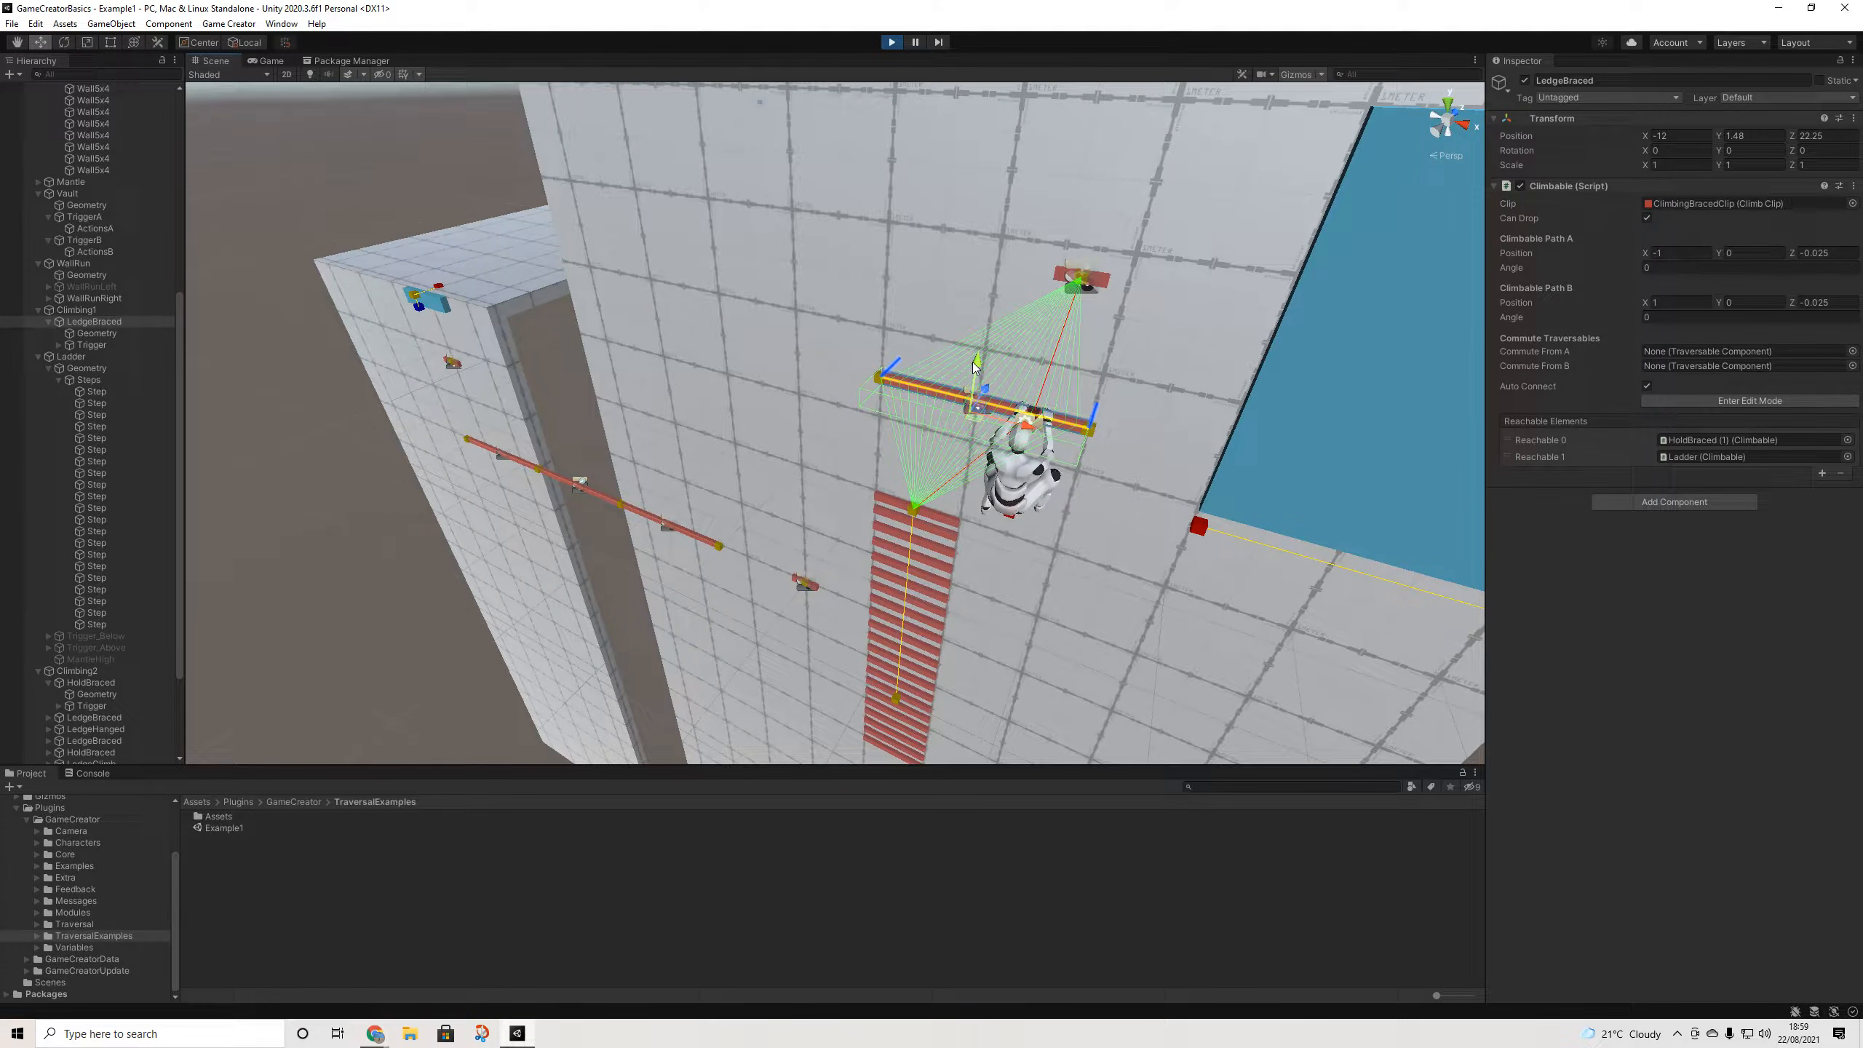
click(270, 61)
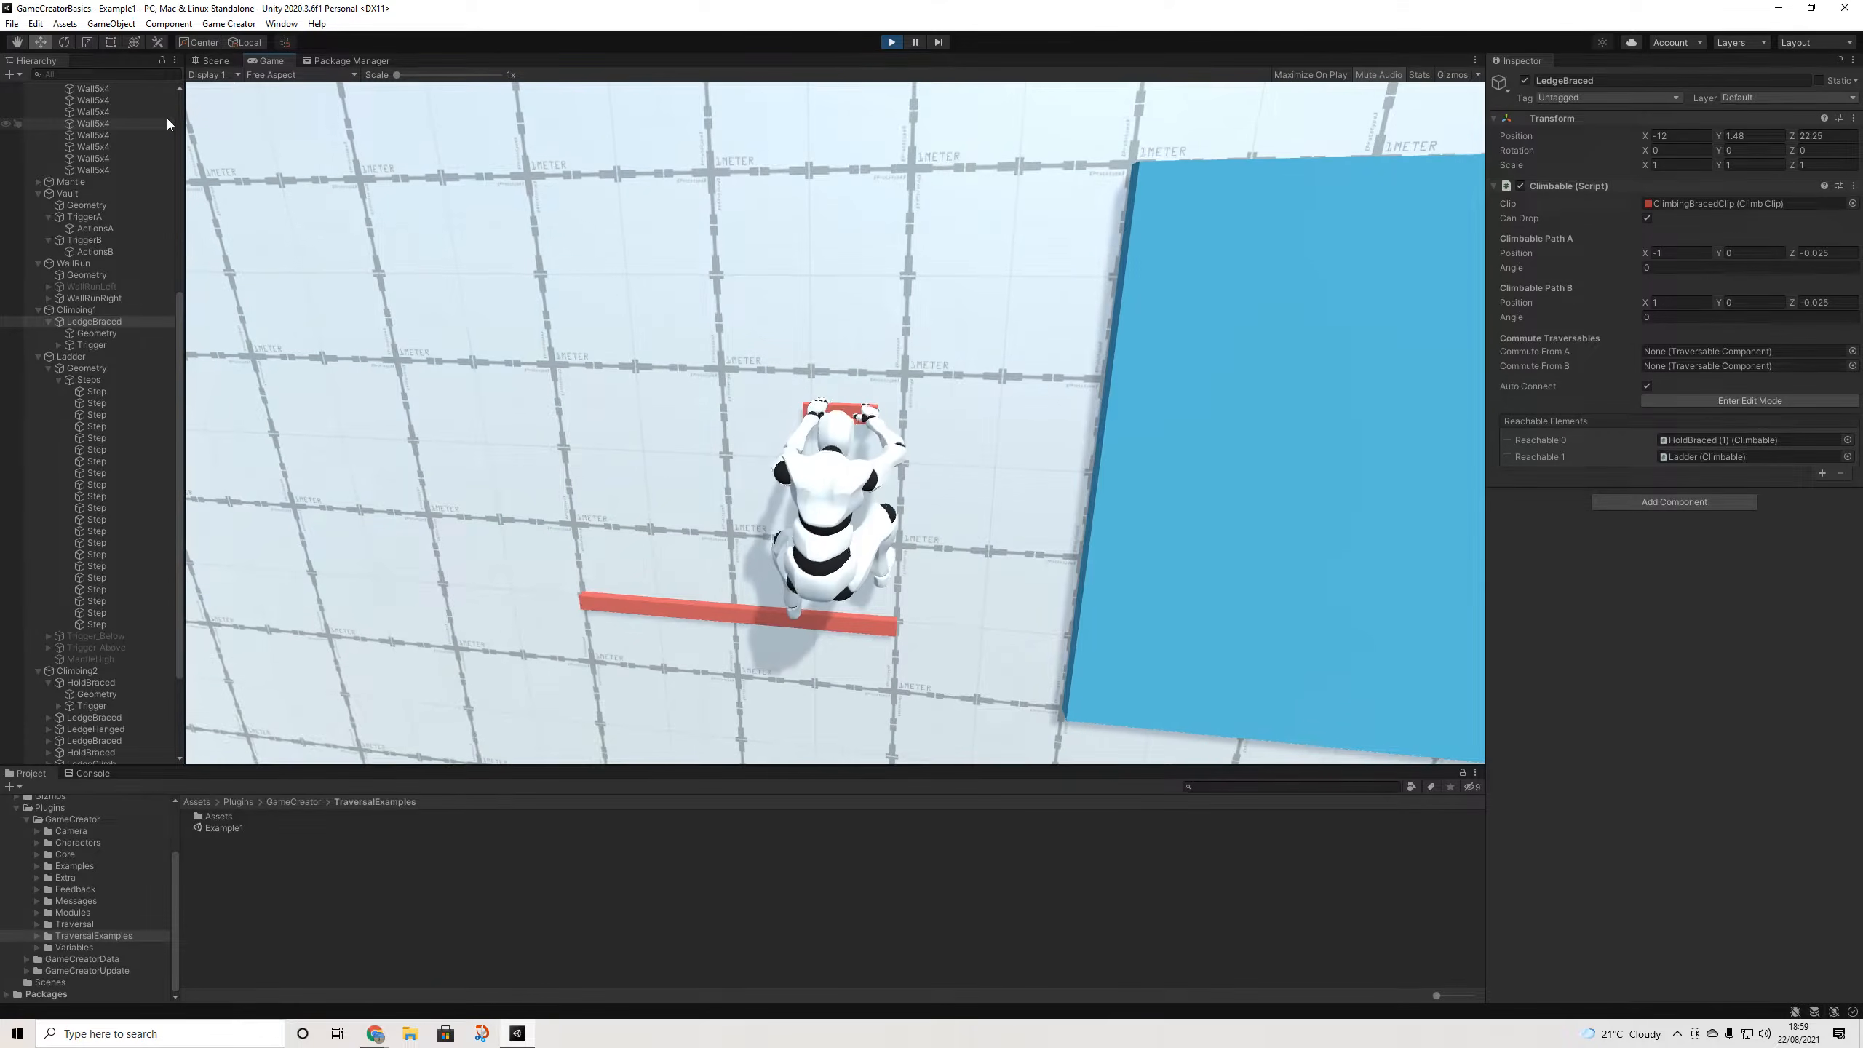
- Play-test dropping from the upper hold to the ledge repeatedly, then down onto the ladder
key(s)
key(w)
key(s)
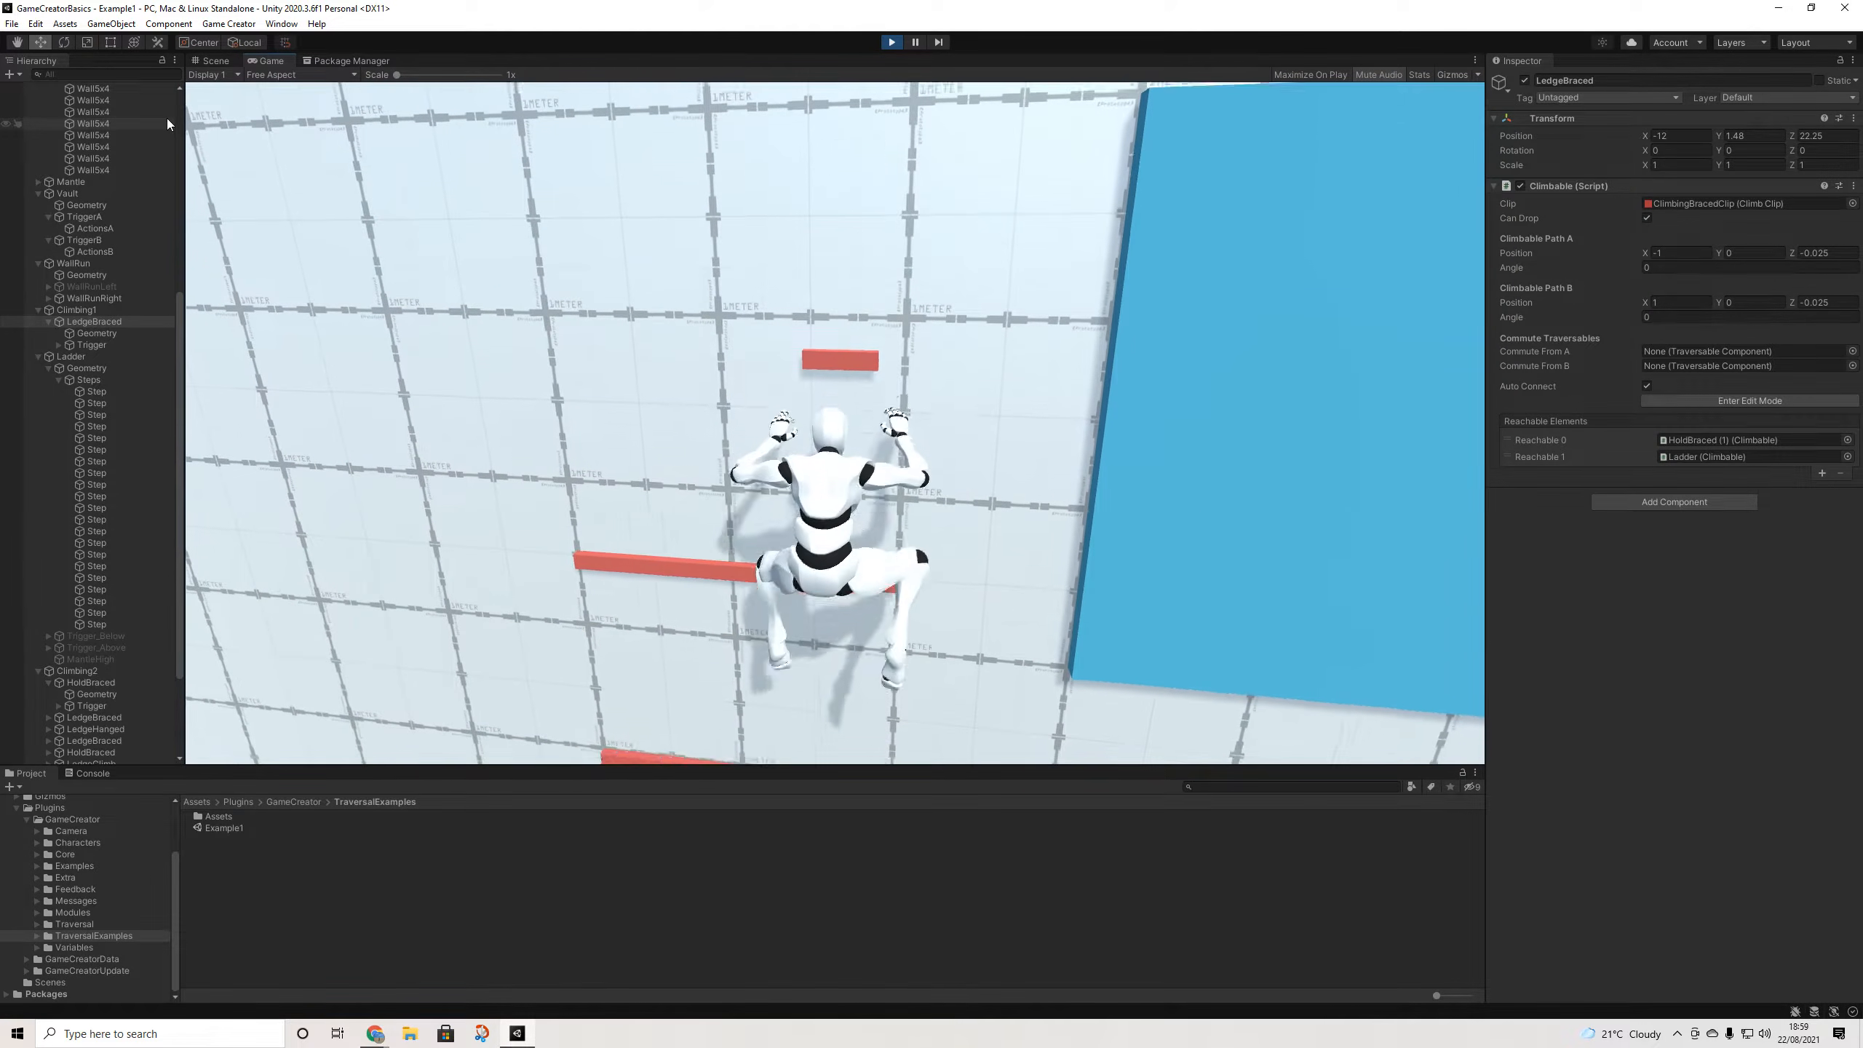
key(w)
key(s)
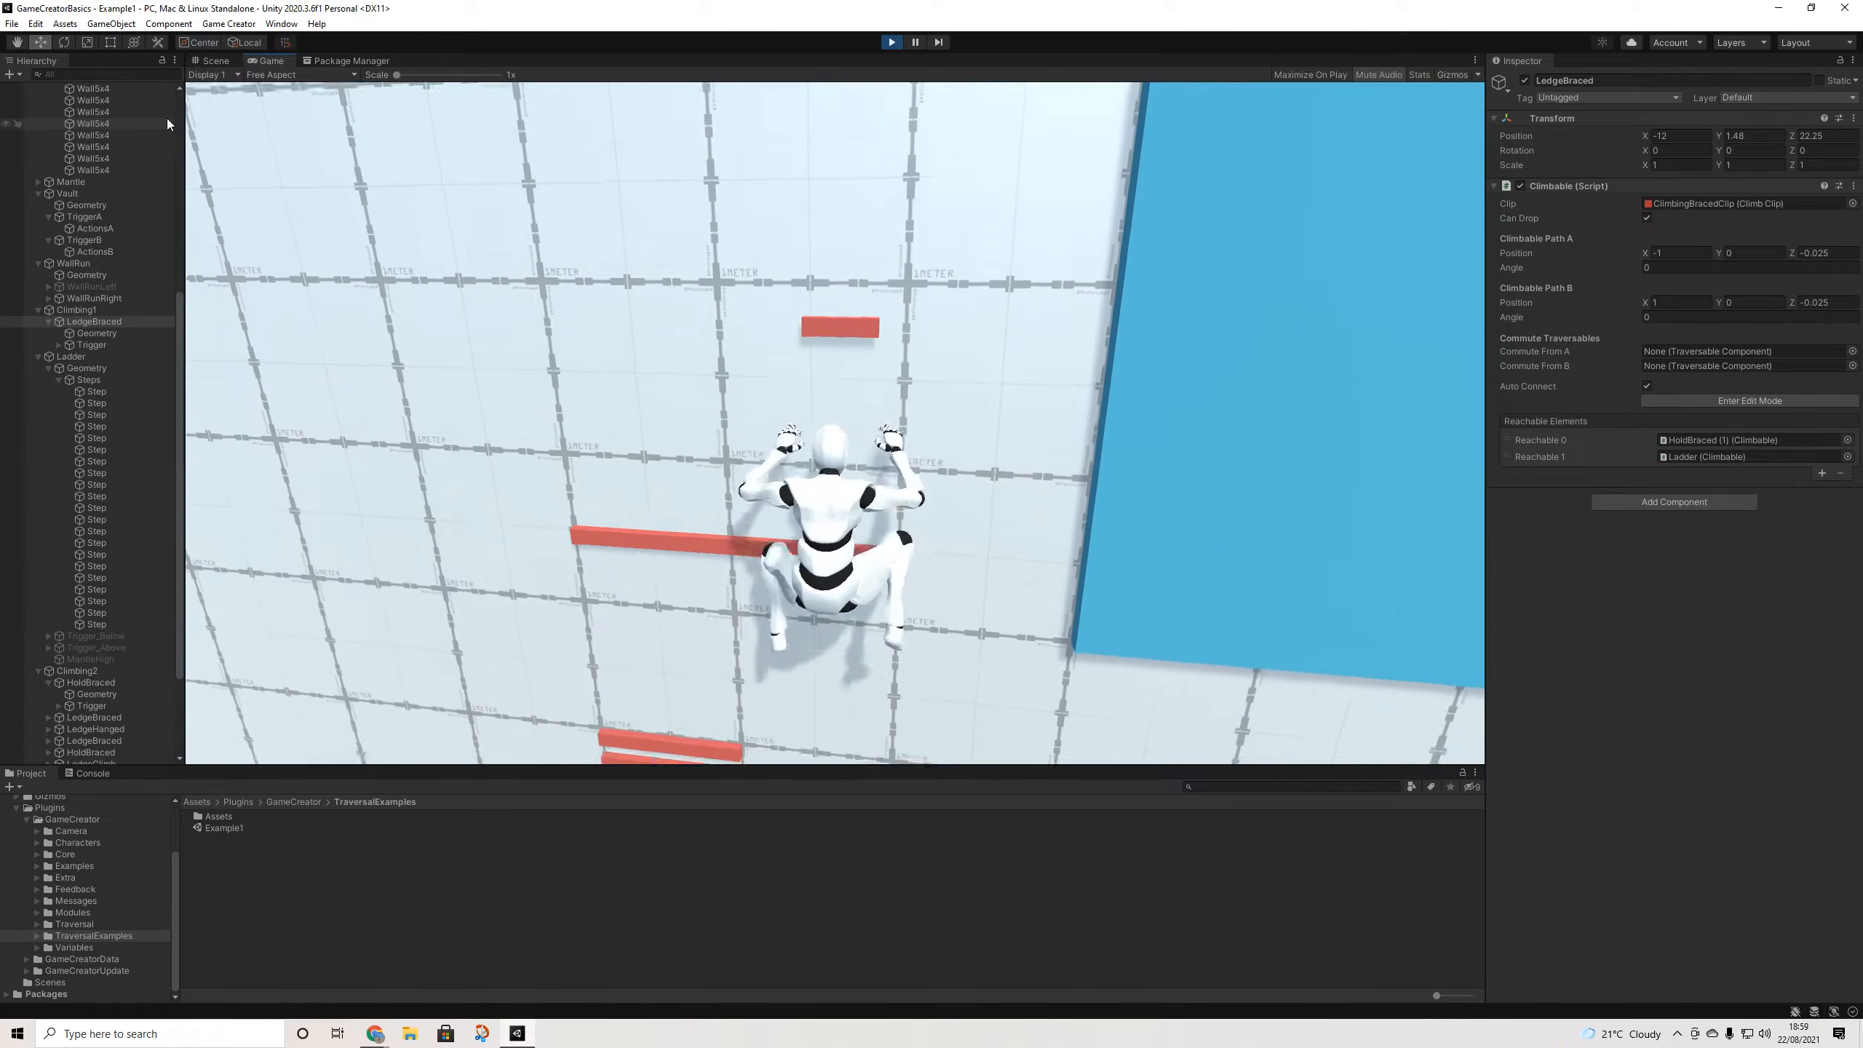
key(w)
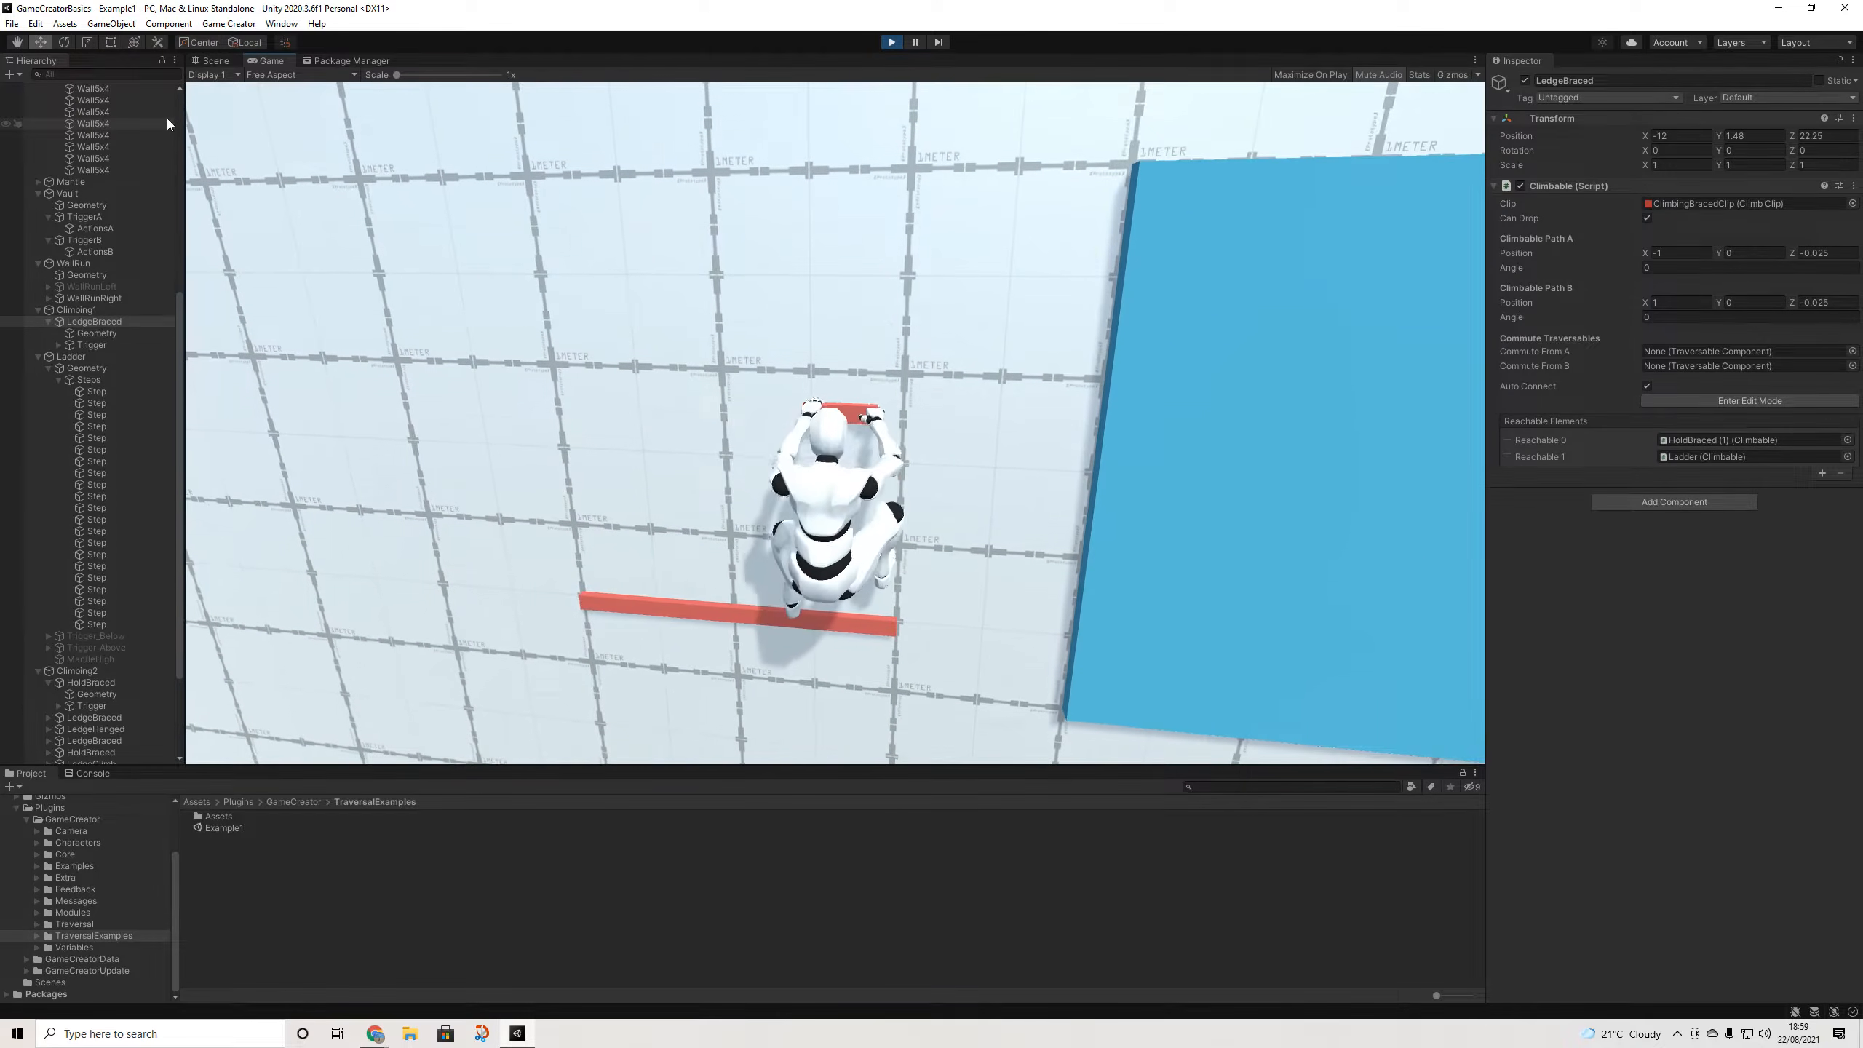
key(s)
key(w)
key(s)
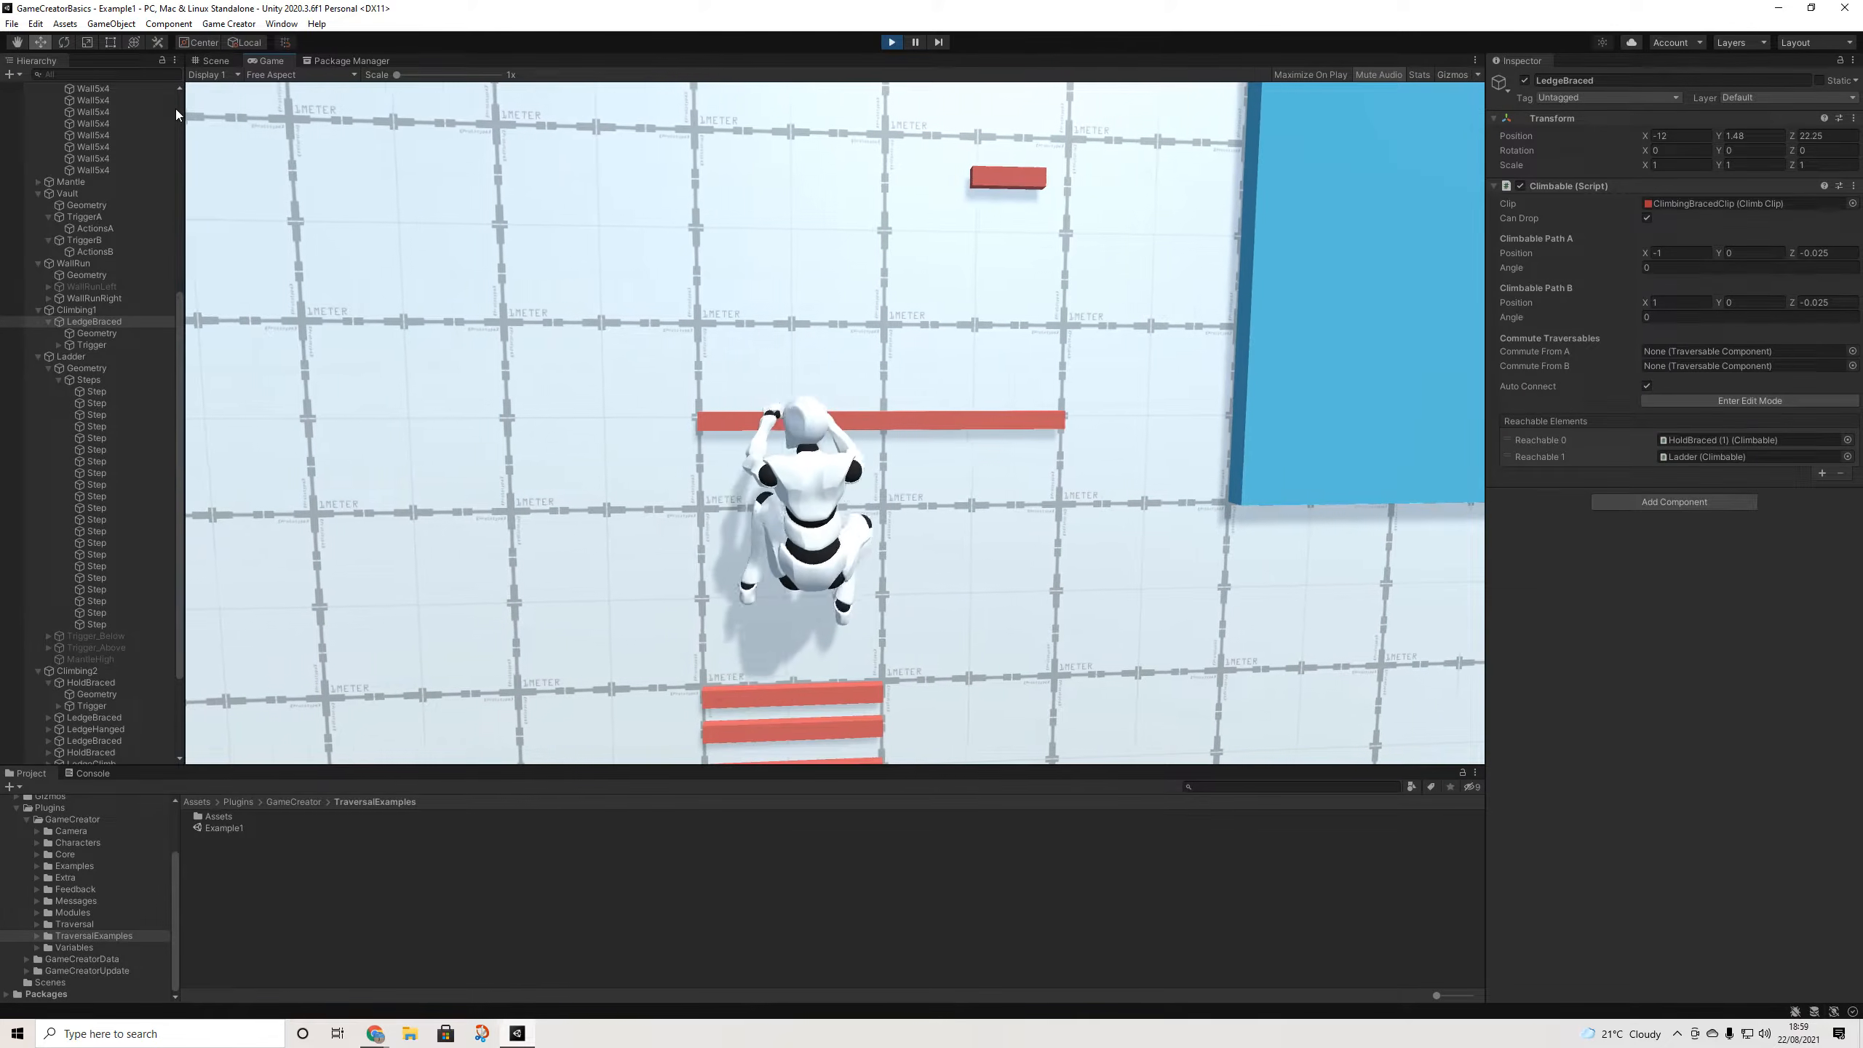
key(s)
key(s)
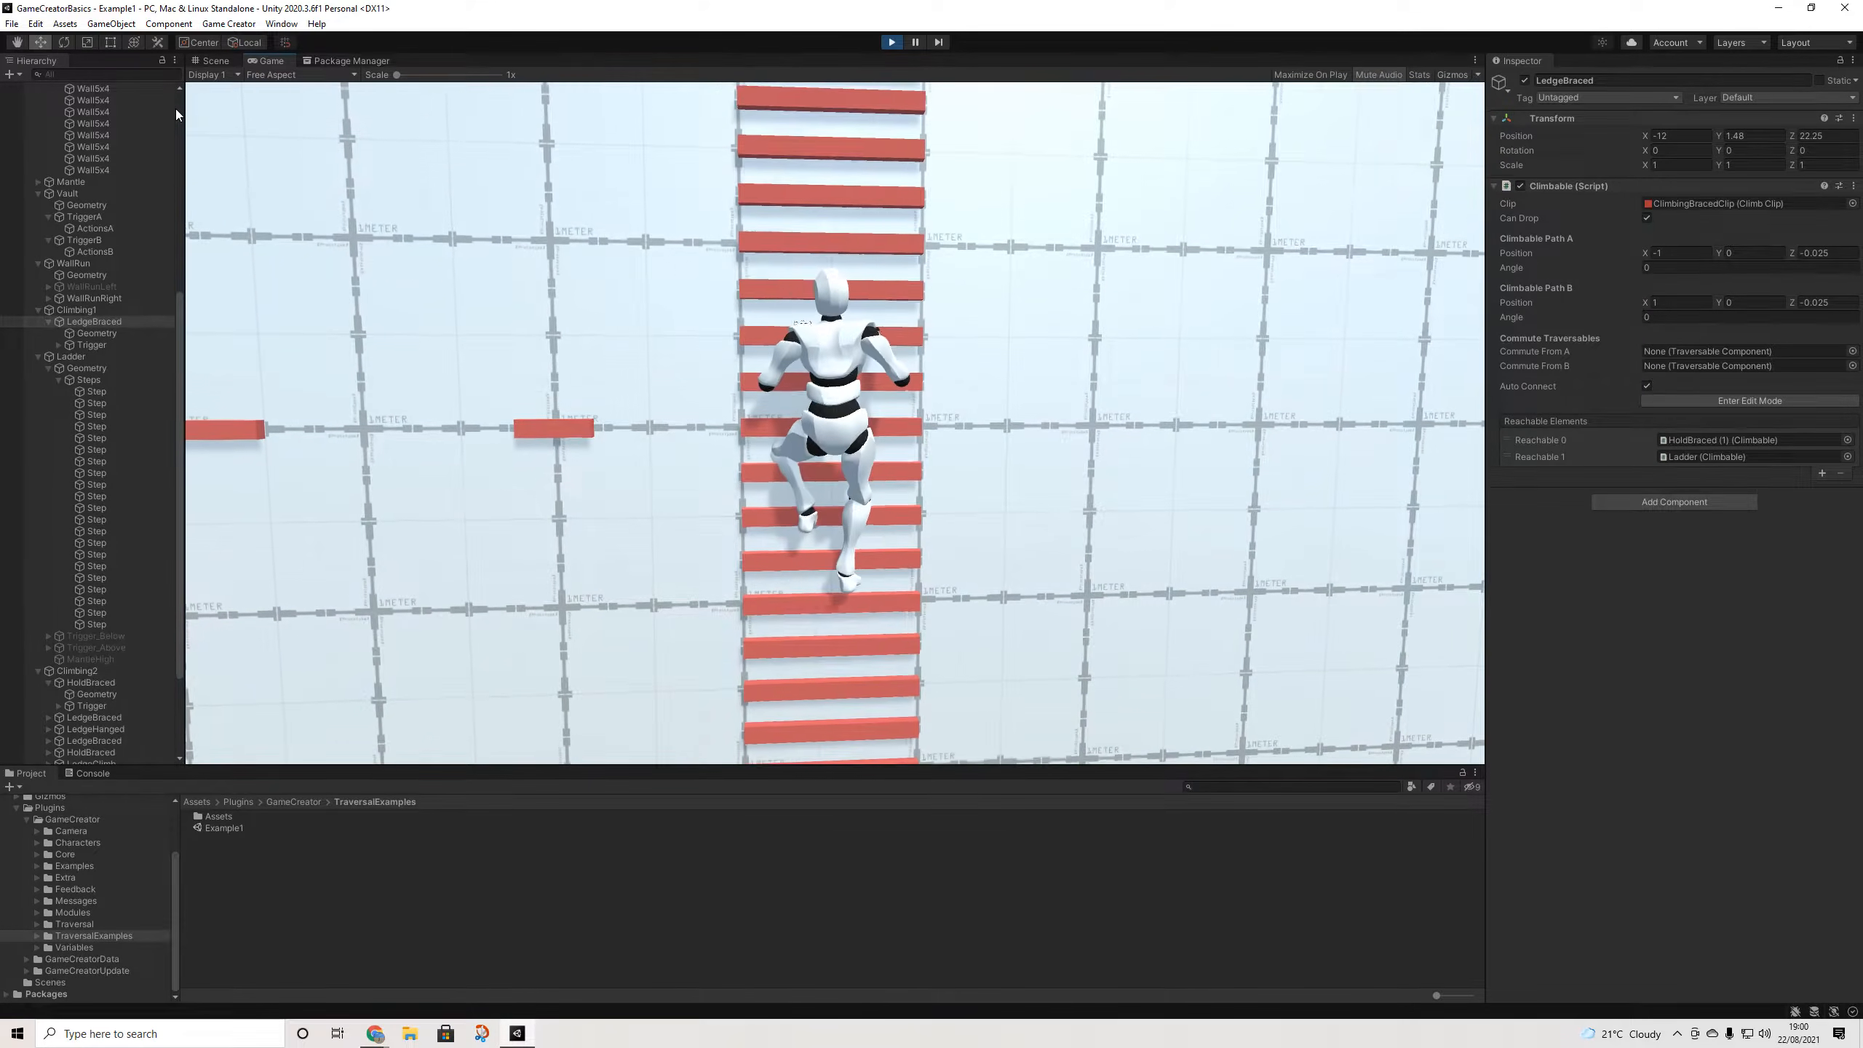
key(s)
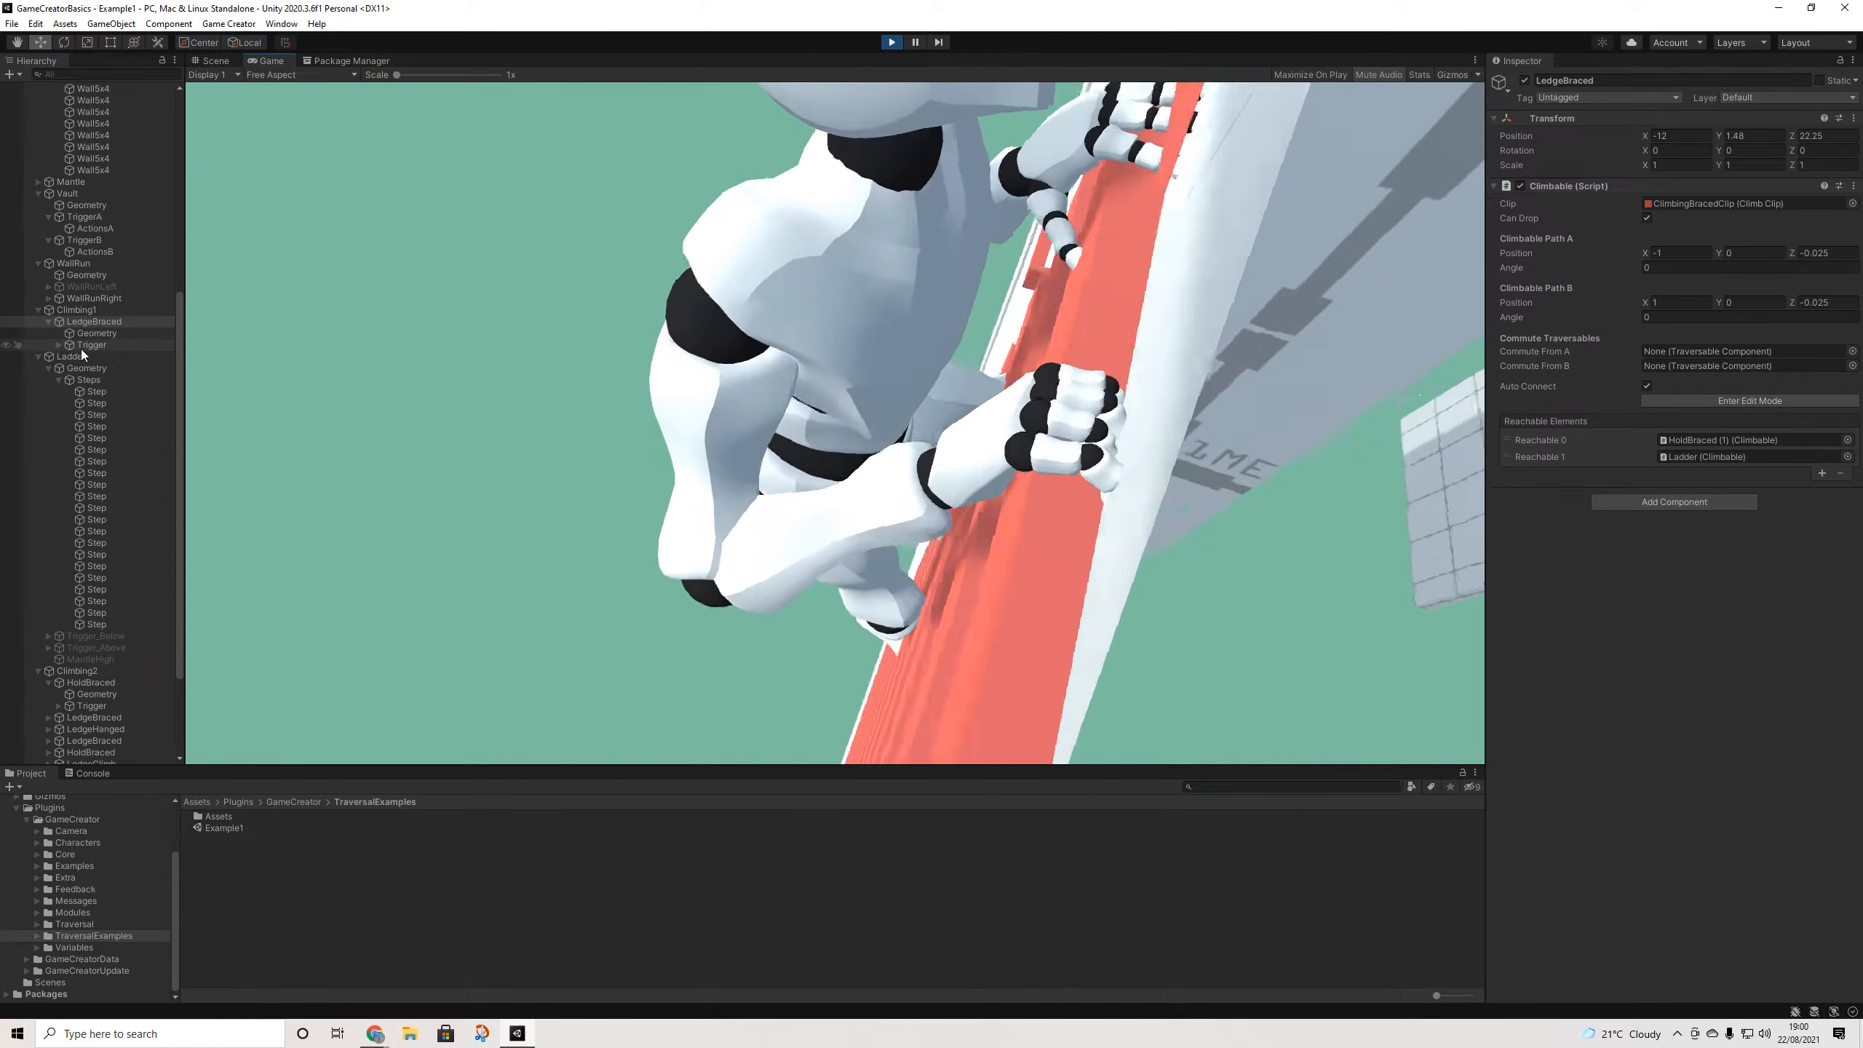
- Inspect the Ladder climbable and its LadderClip asset's properties
click(76, 355)
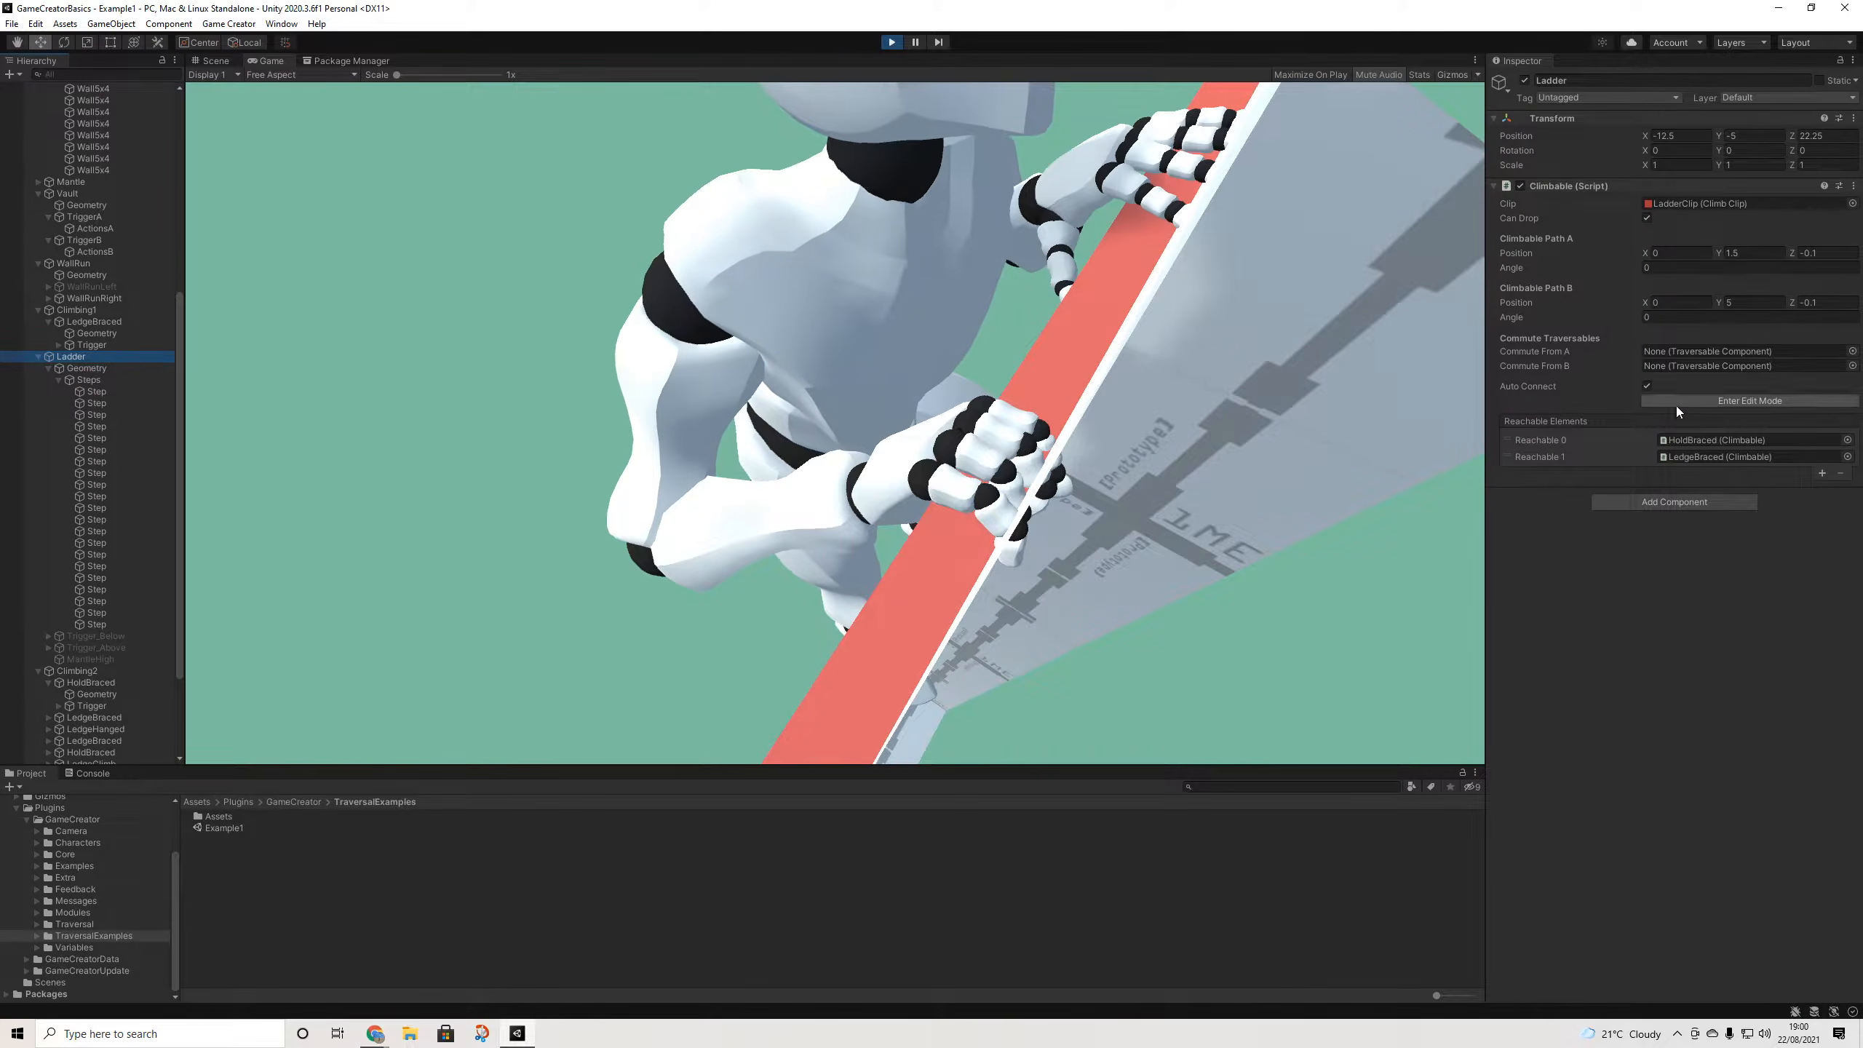
click(1681, 204)
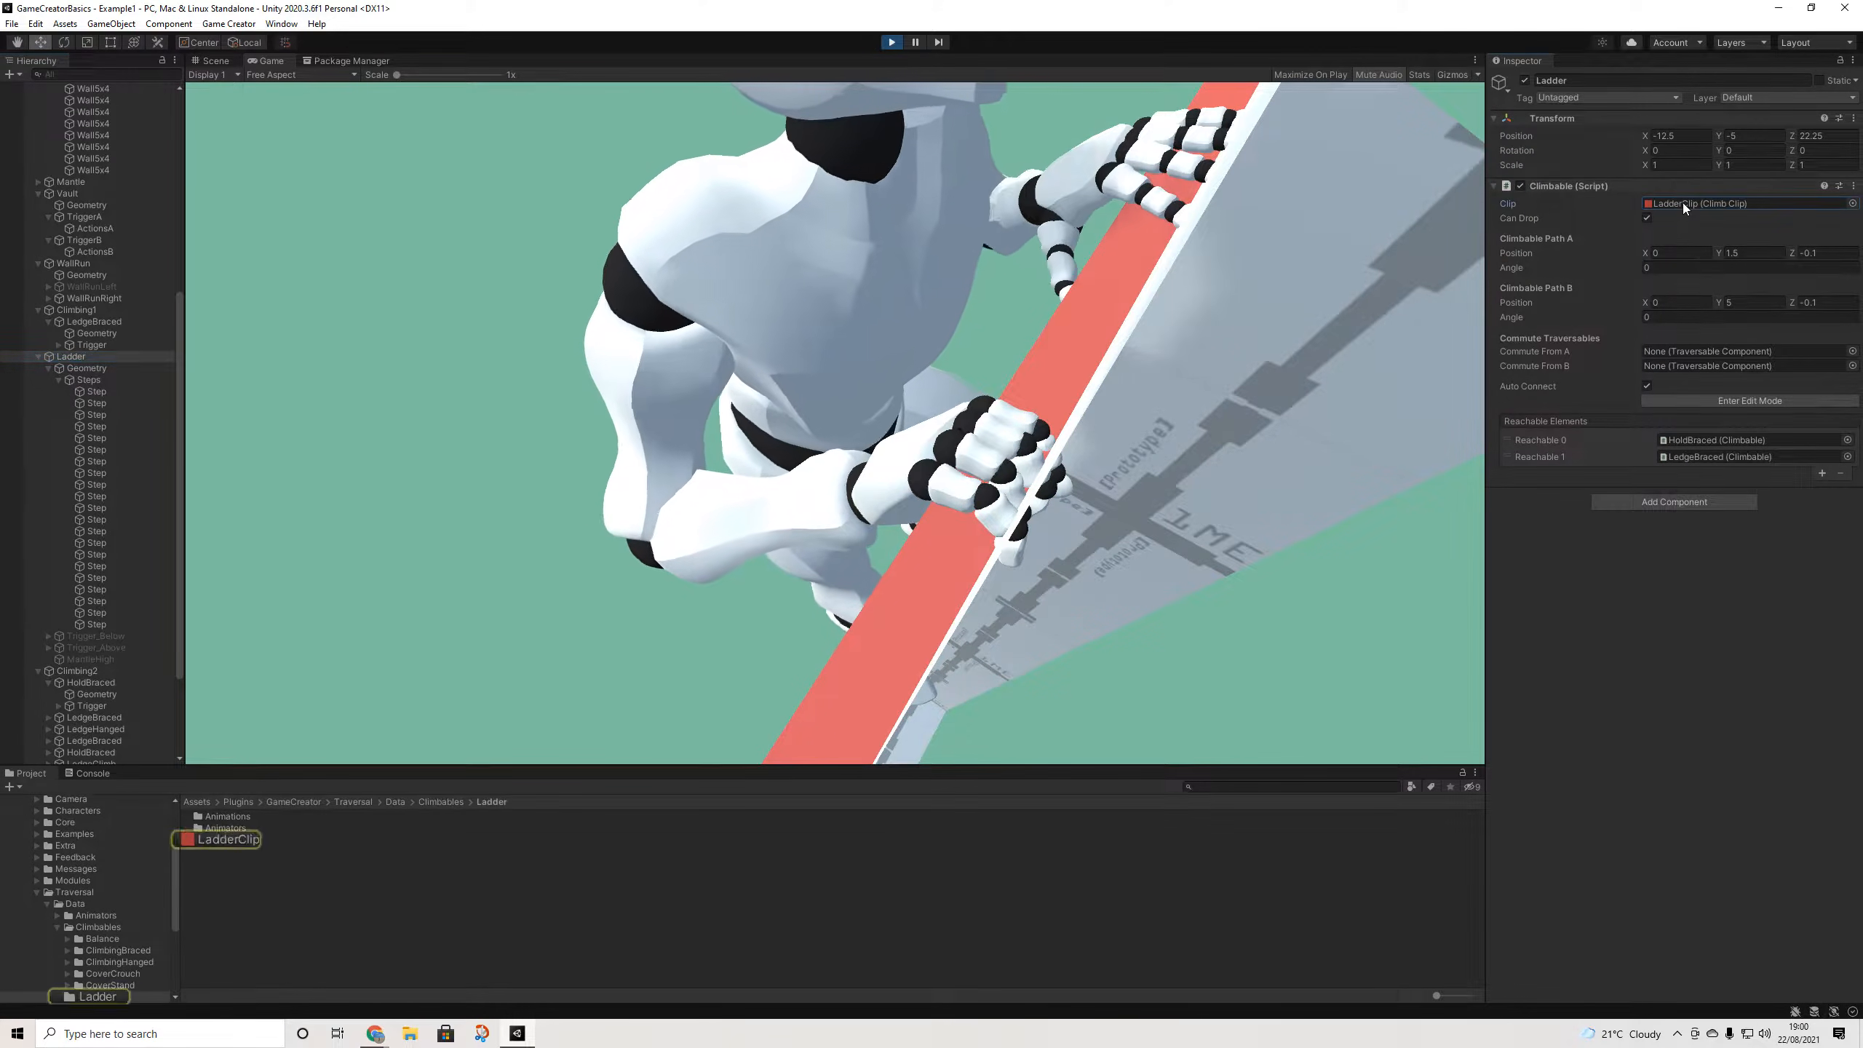
click(236, 840)
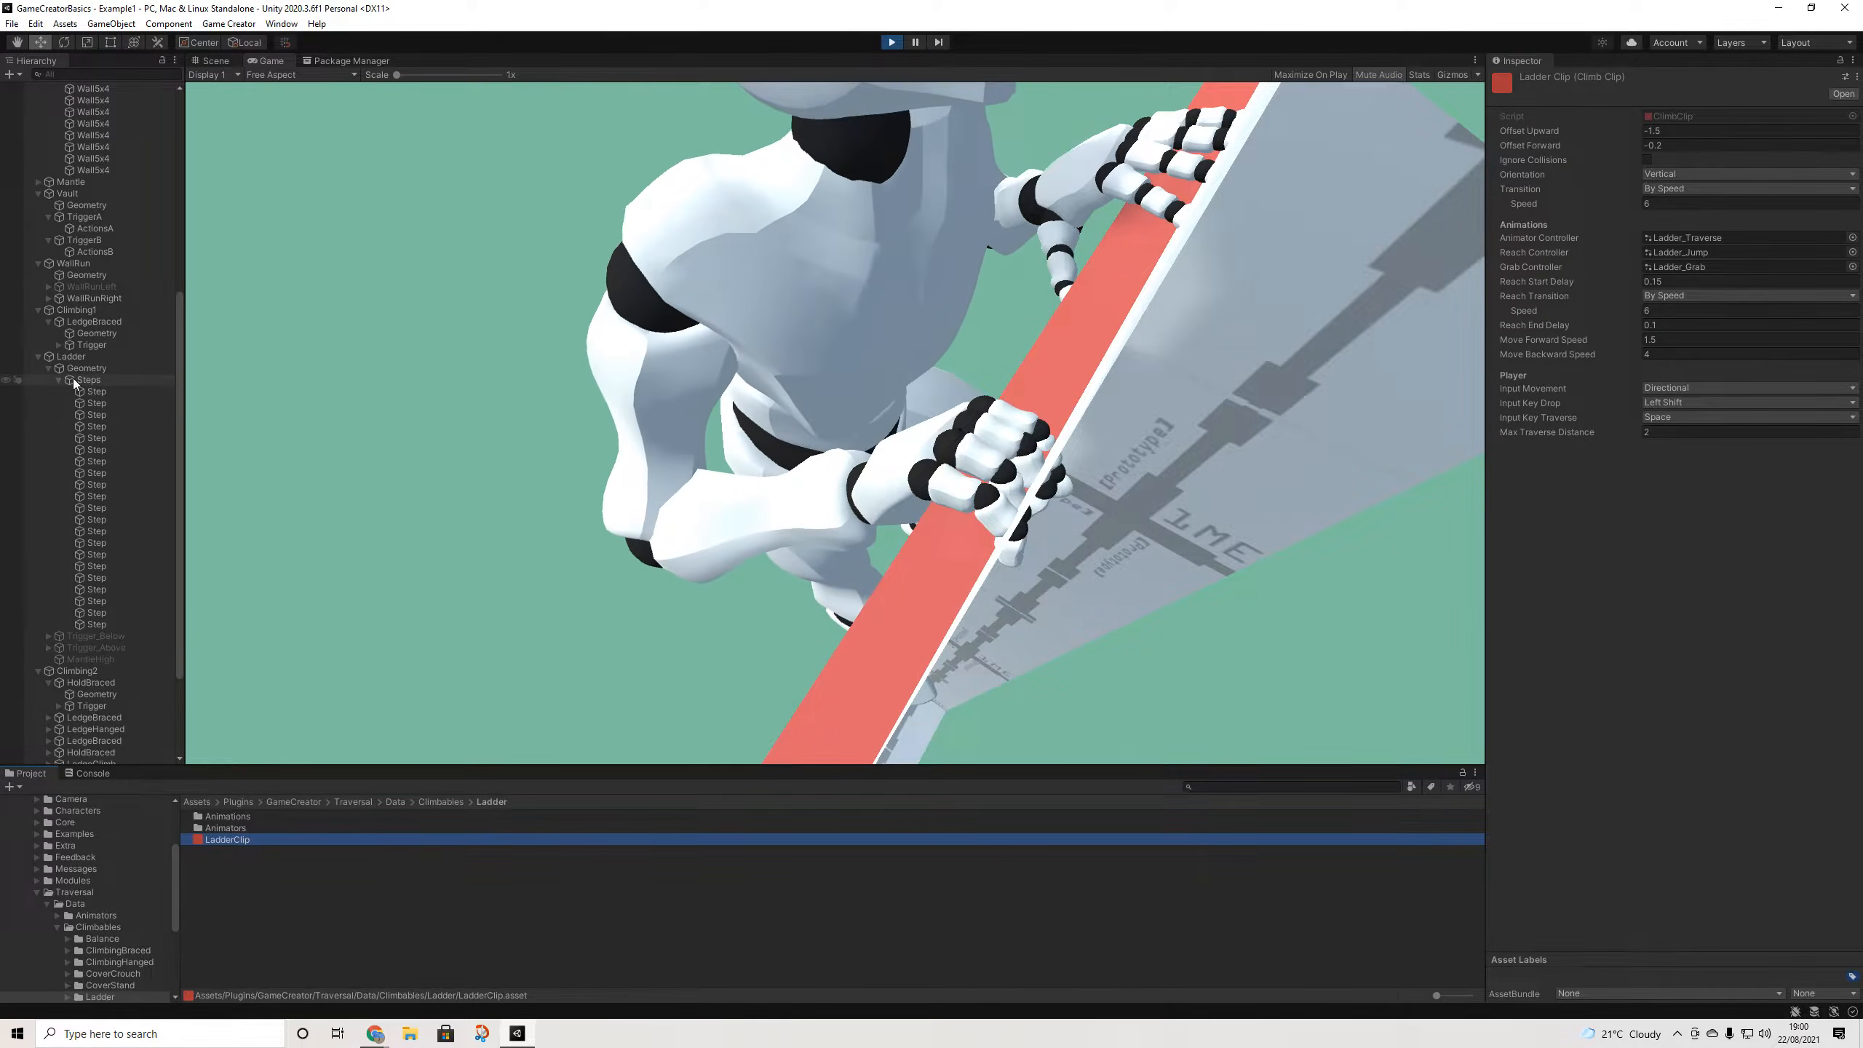
click(73, 356)
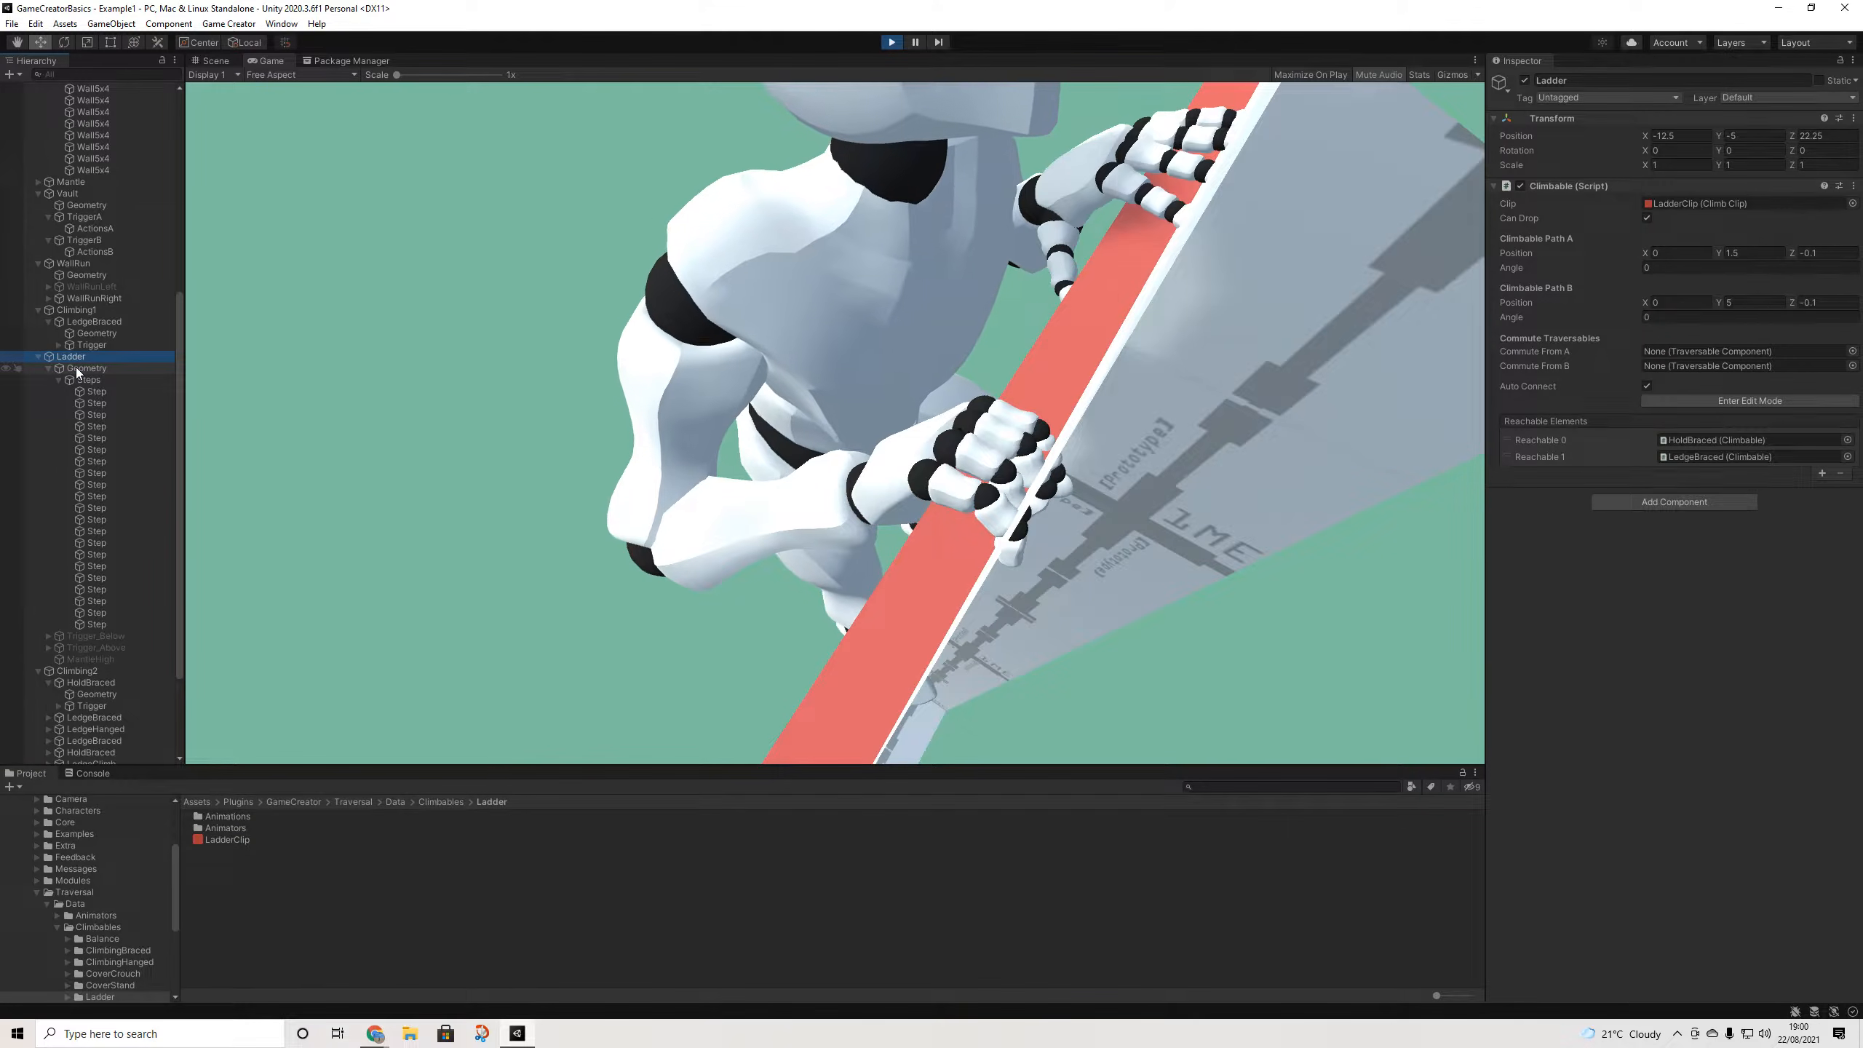
- Check the heights of the ladder's Step objects under Geometry > Steps
click(76, 368)
click(85, 378)
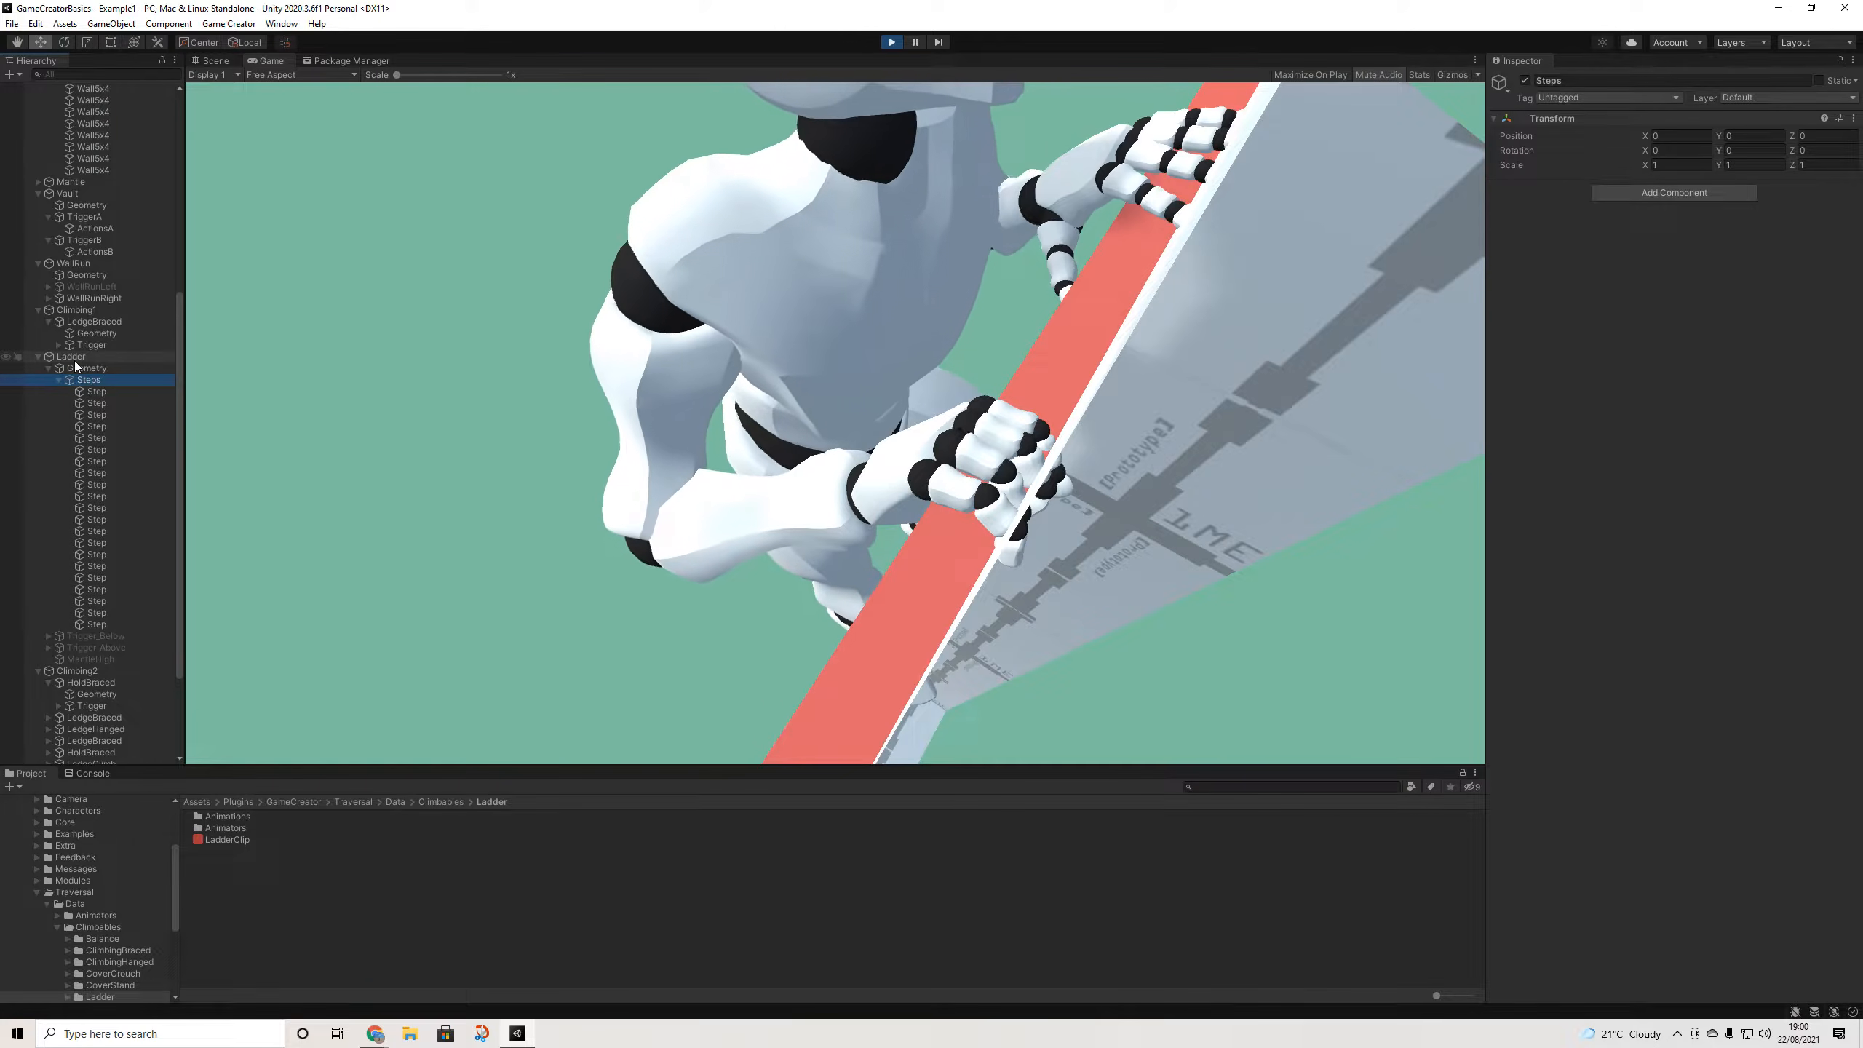
click(96, 391)
click(102, 423)
click(101, 470)
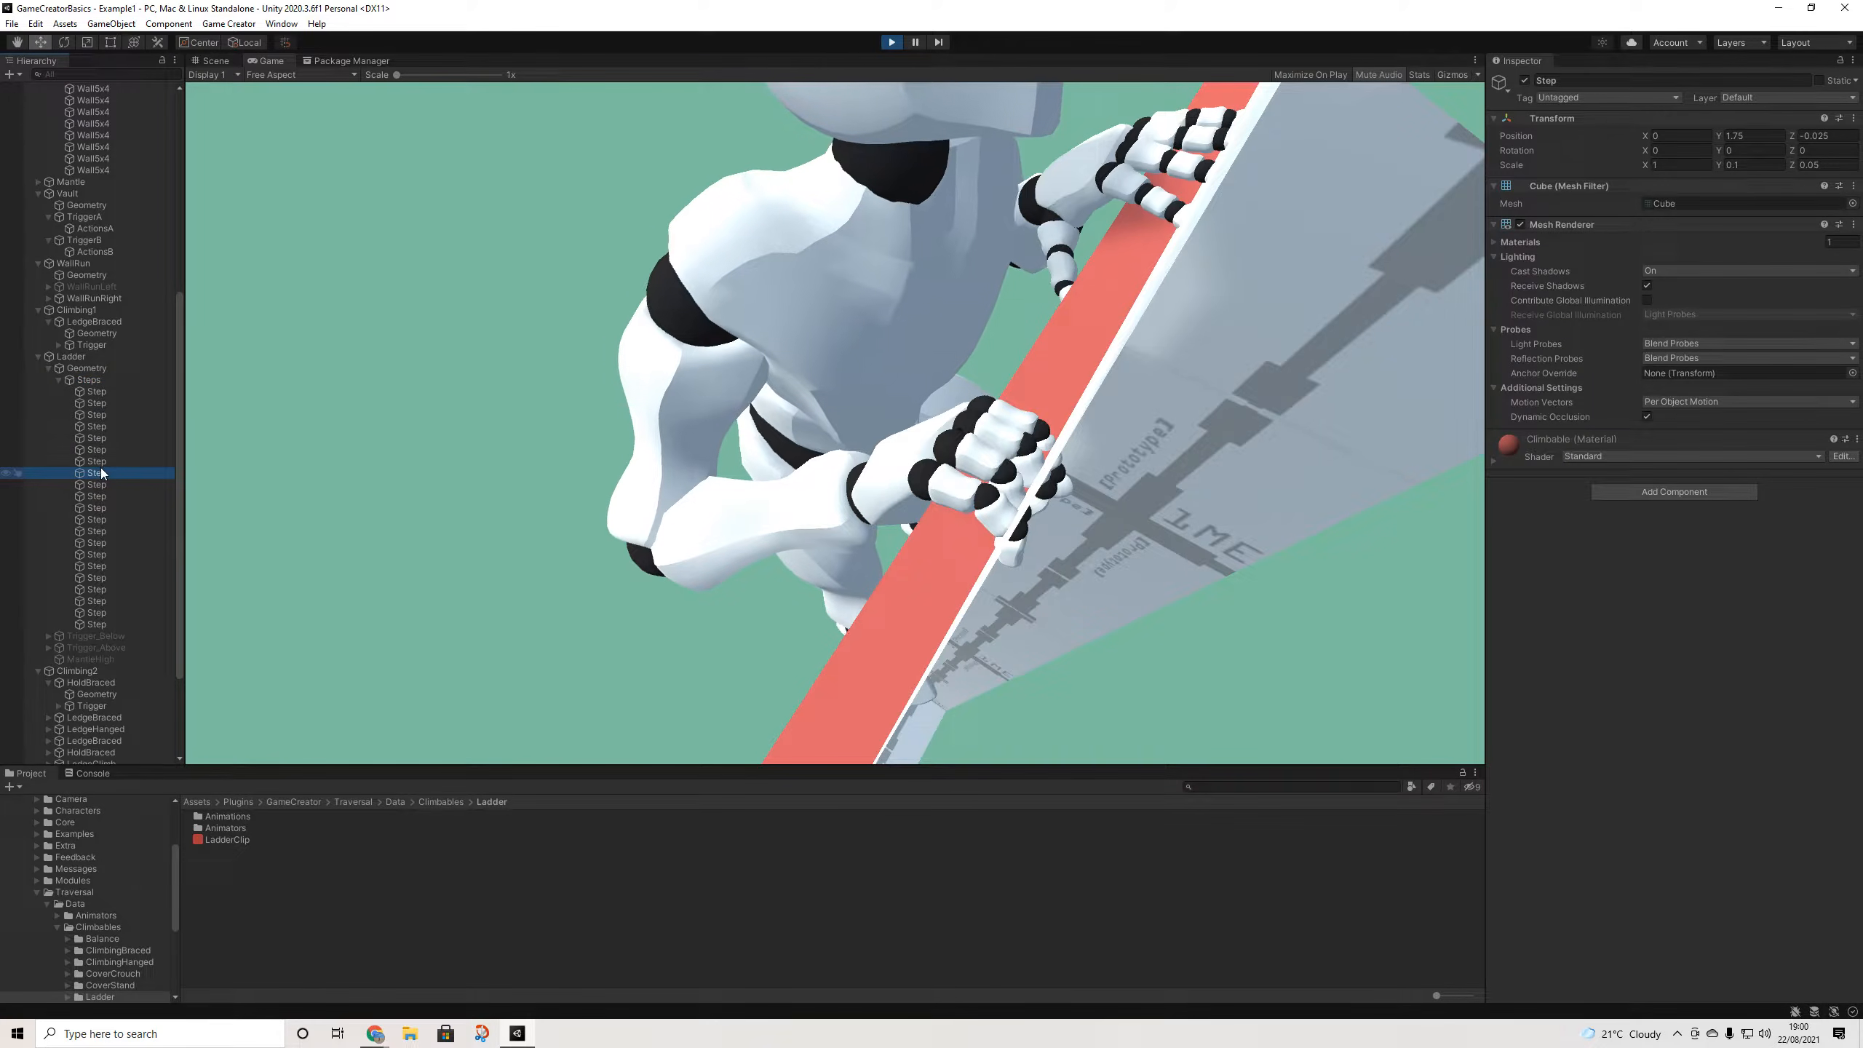
click(92, 495)
click(95, 593)
click(96, 425)
click(96, 403)
click(96, 461)
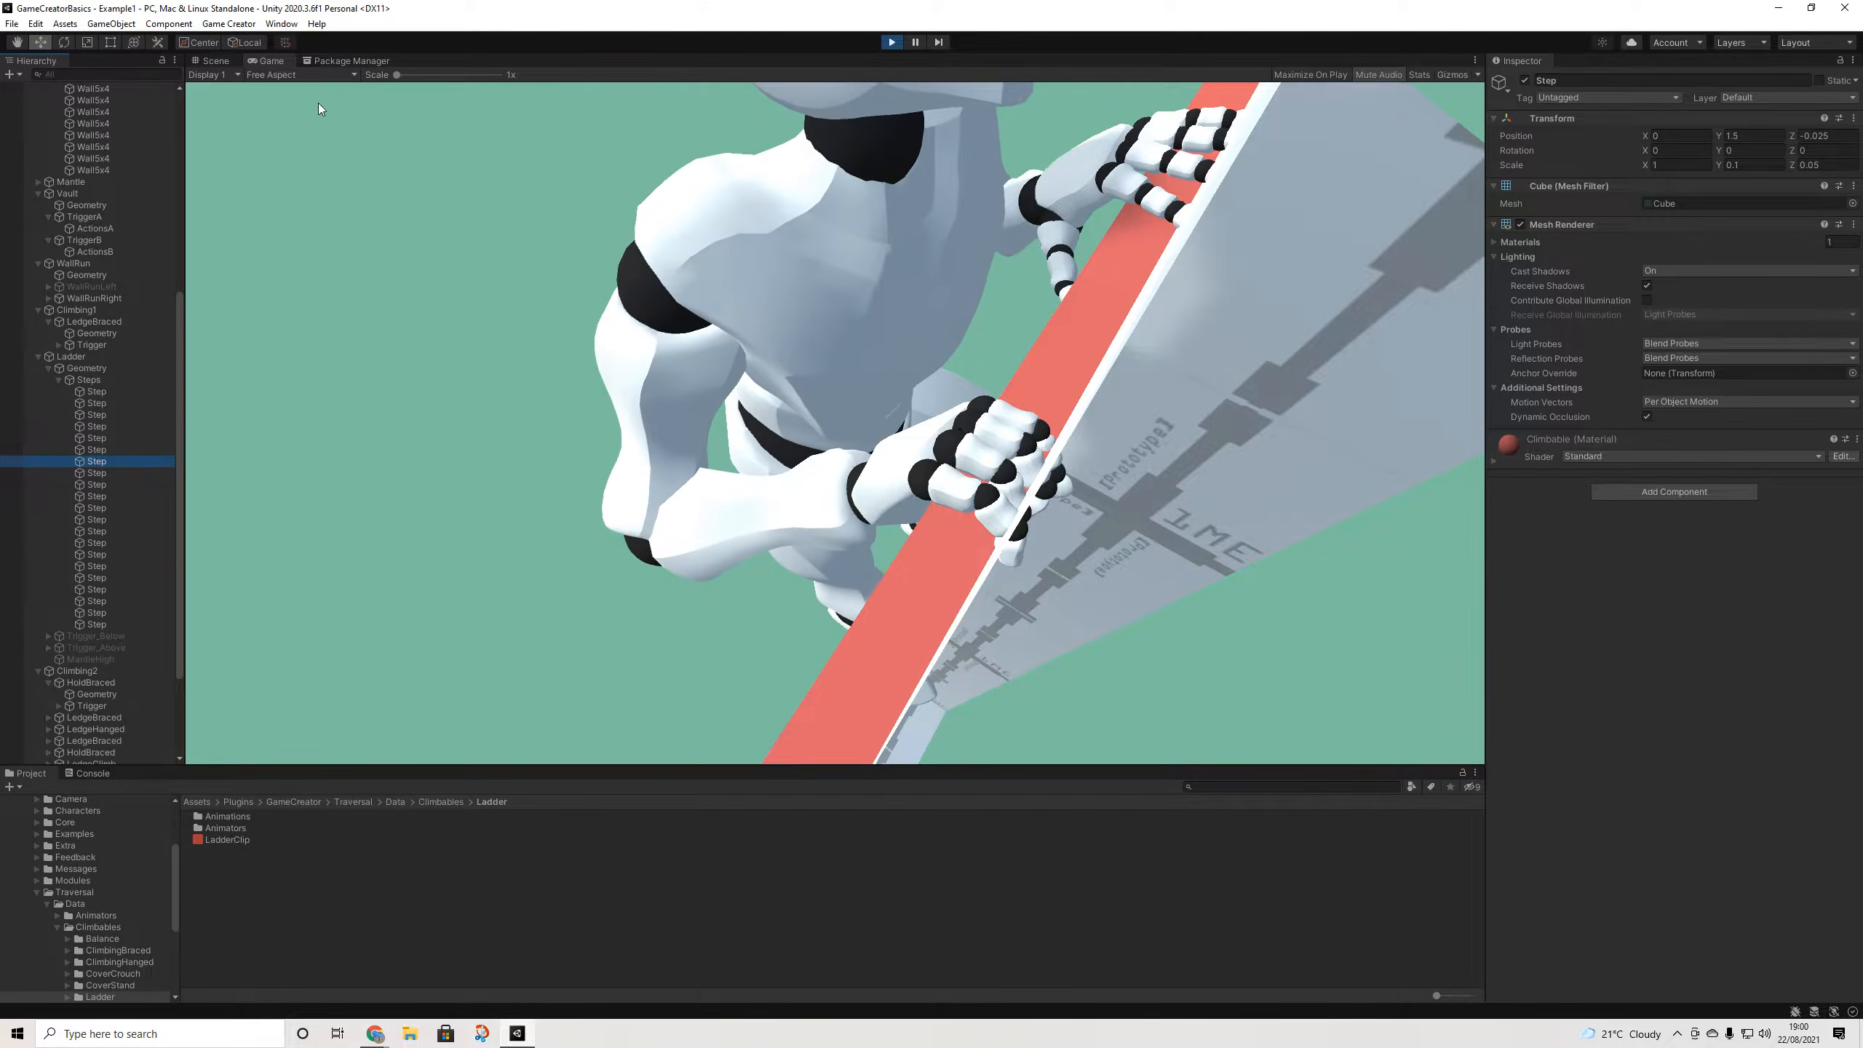
- Play-test leaping off the ladder, shimmying left along the red ledge and climbing to the top
click(215, 61)
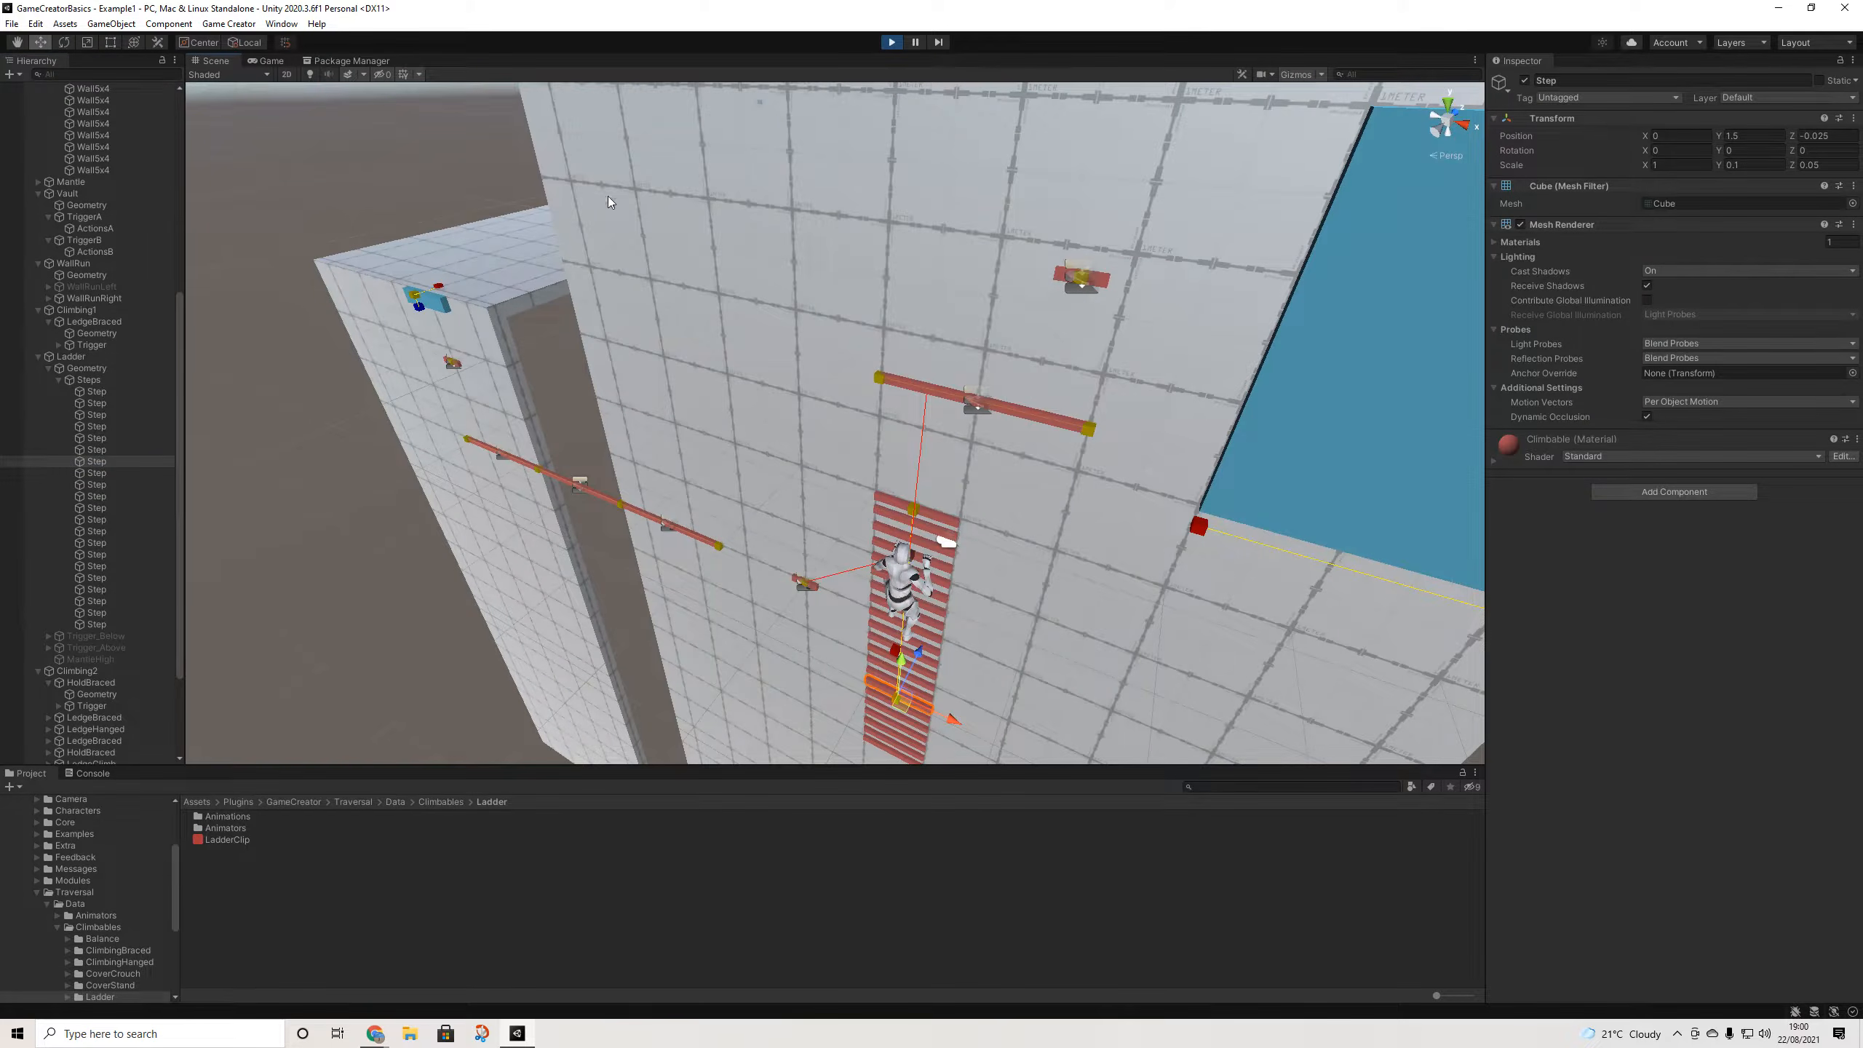
click(270, 61)
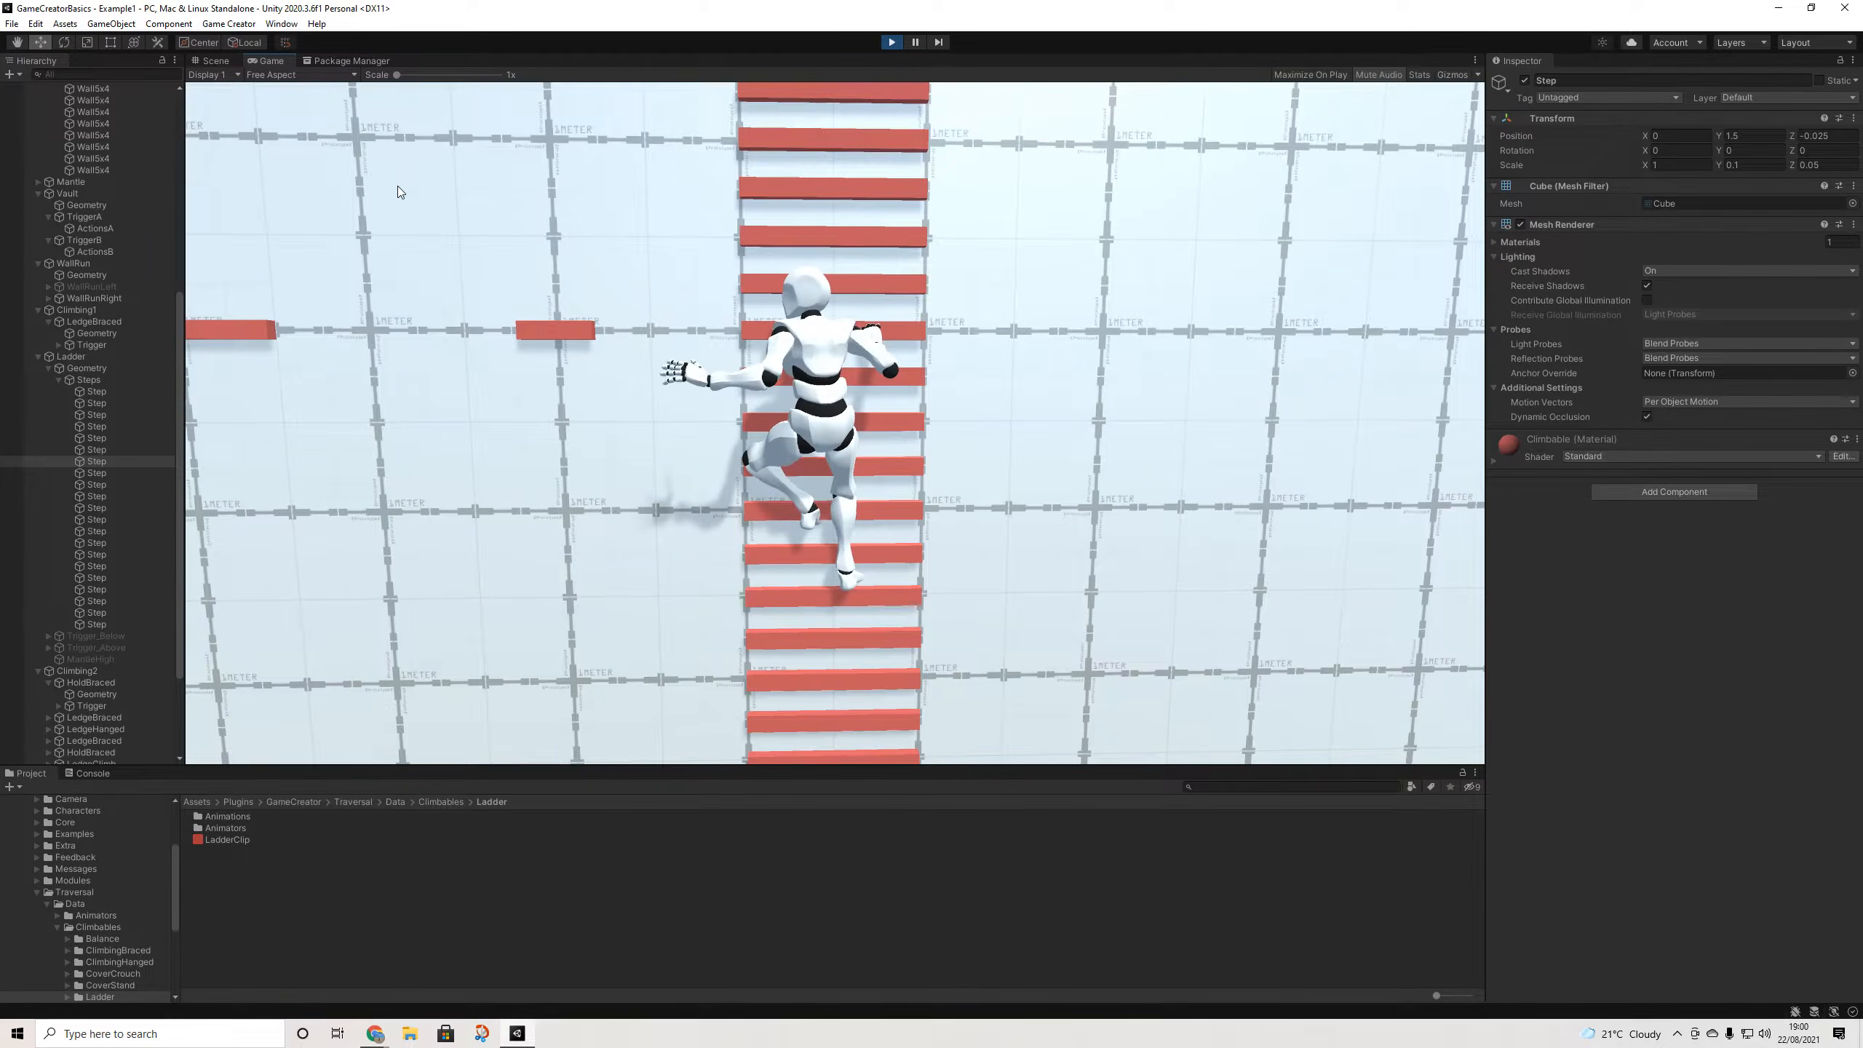
key(a)
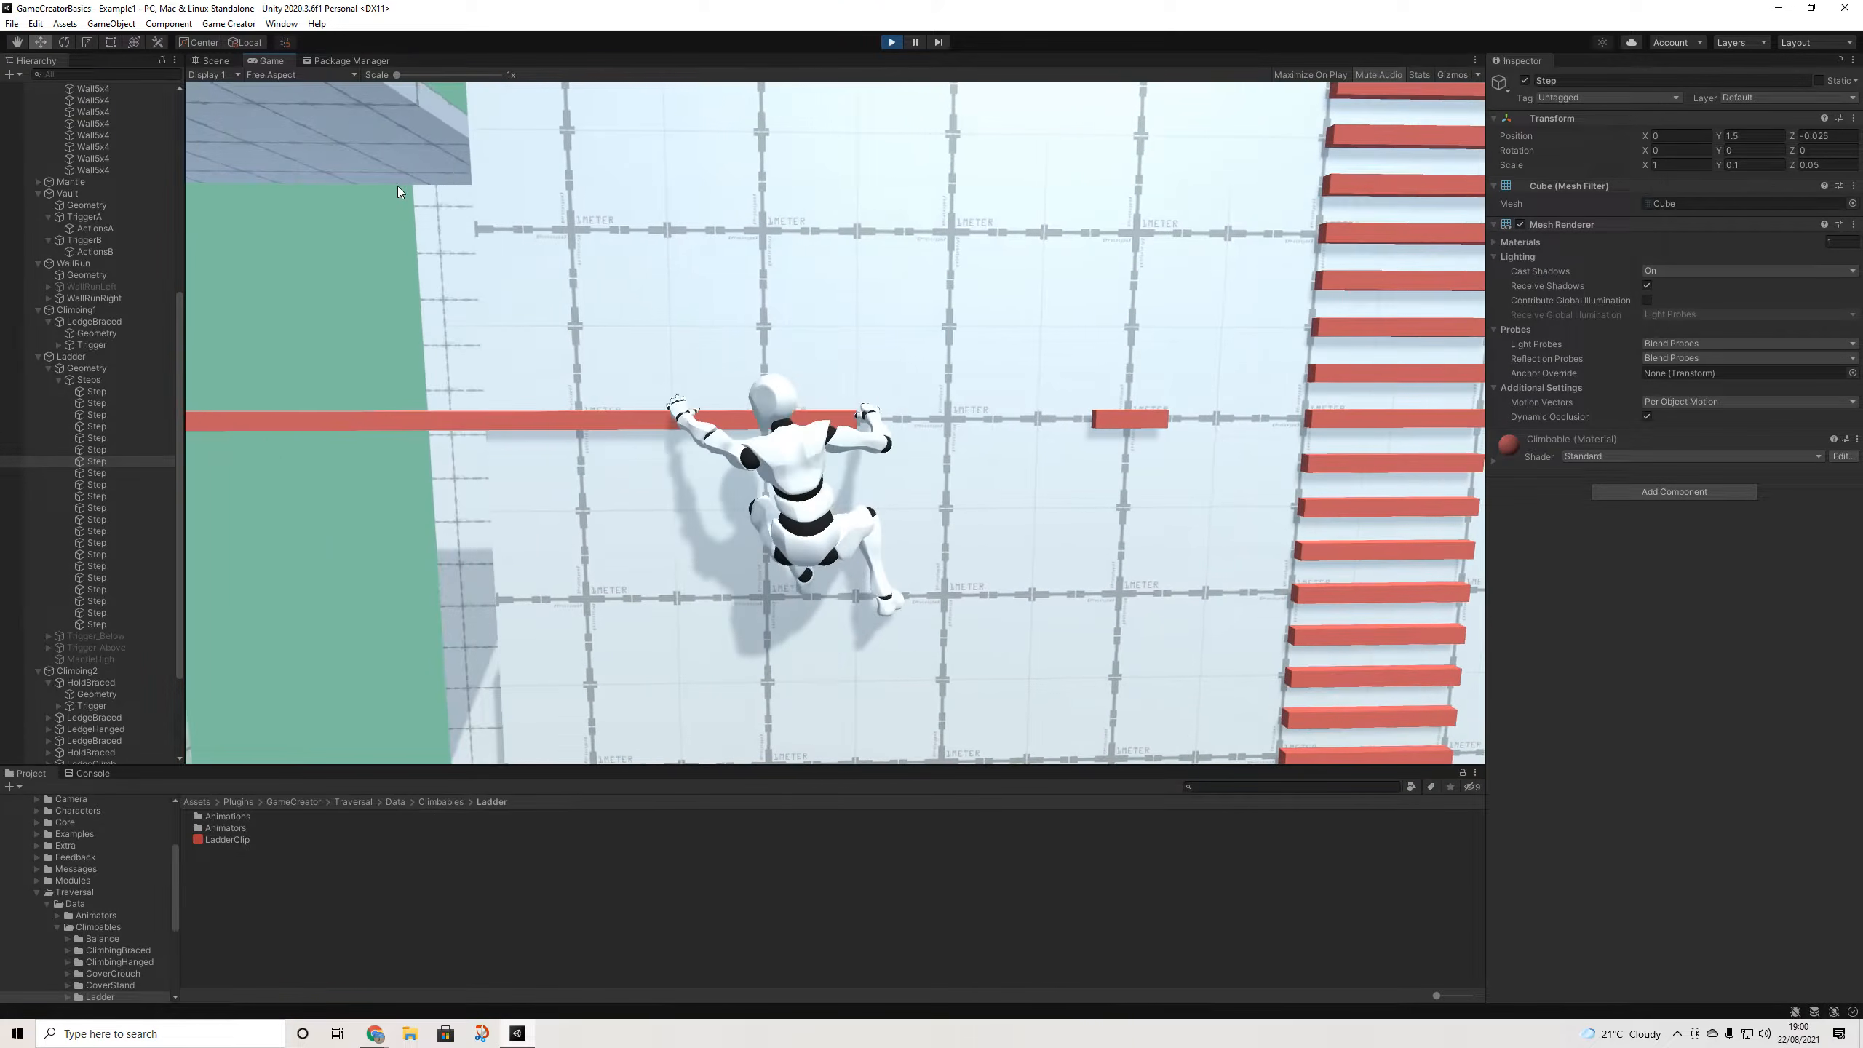
key(a)
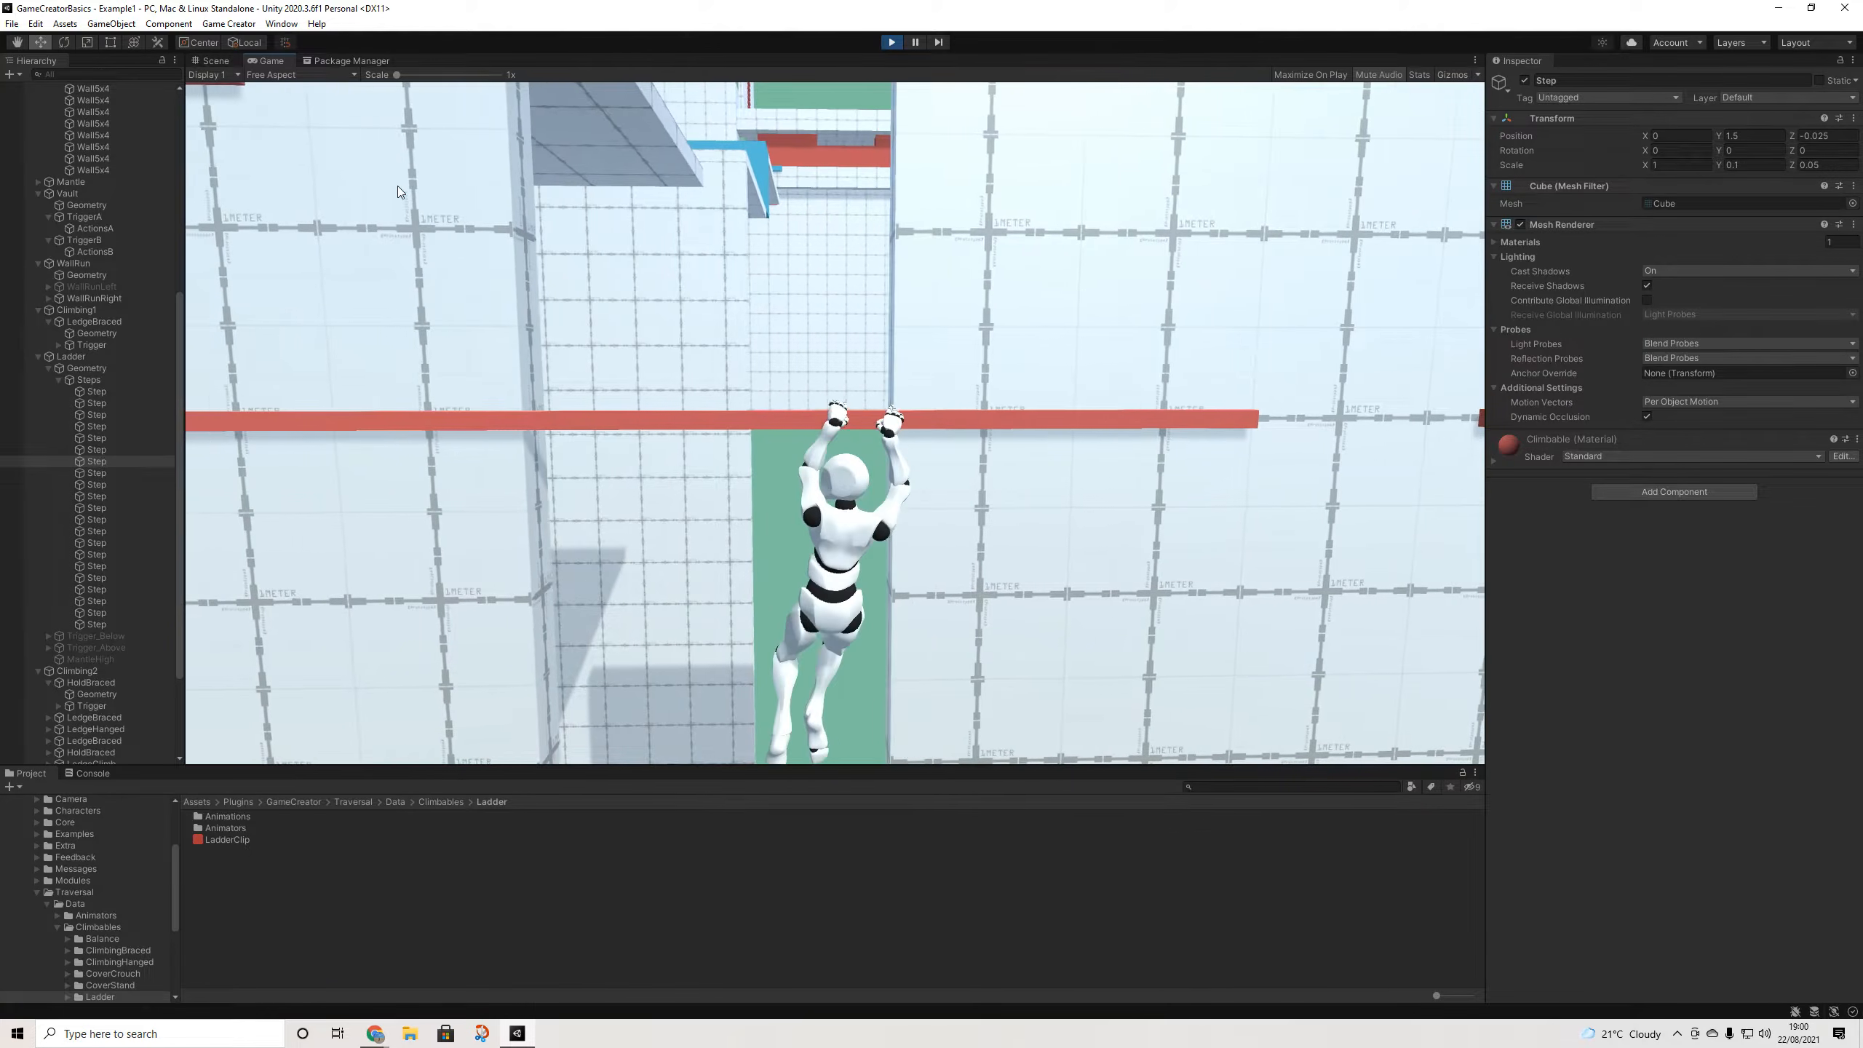
key(a)
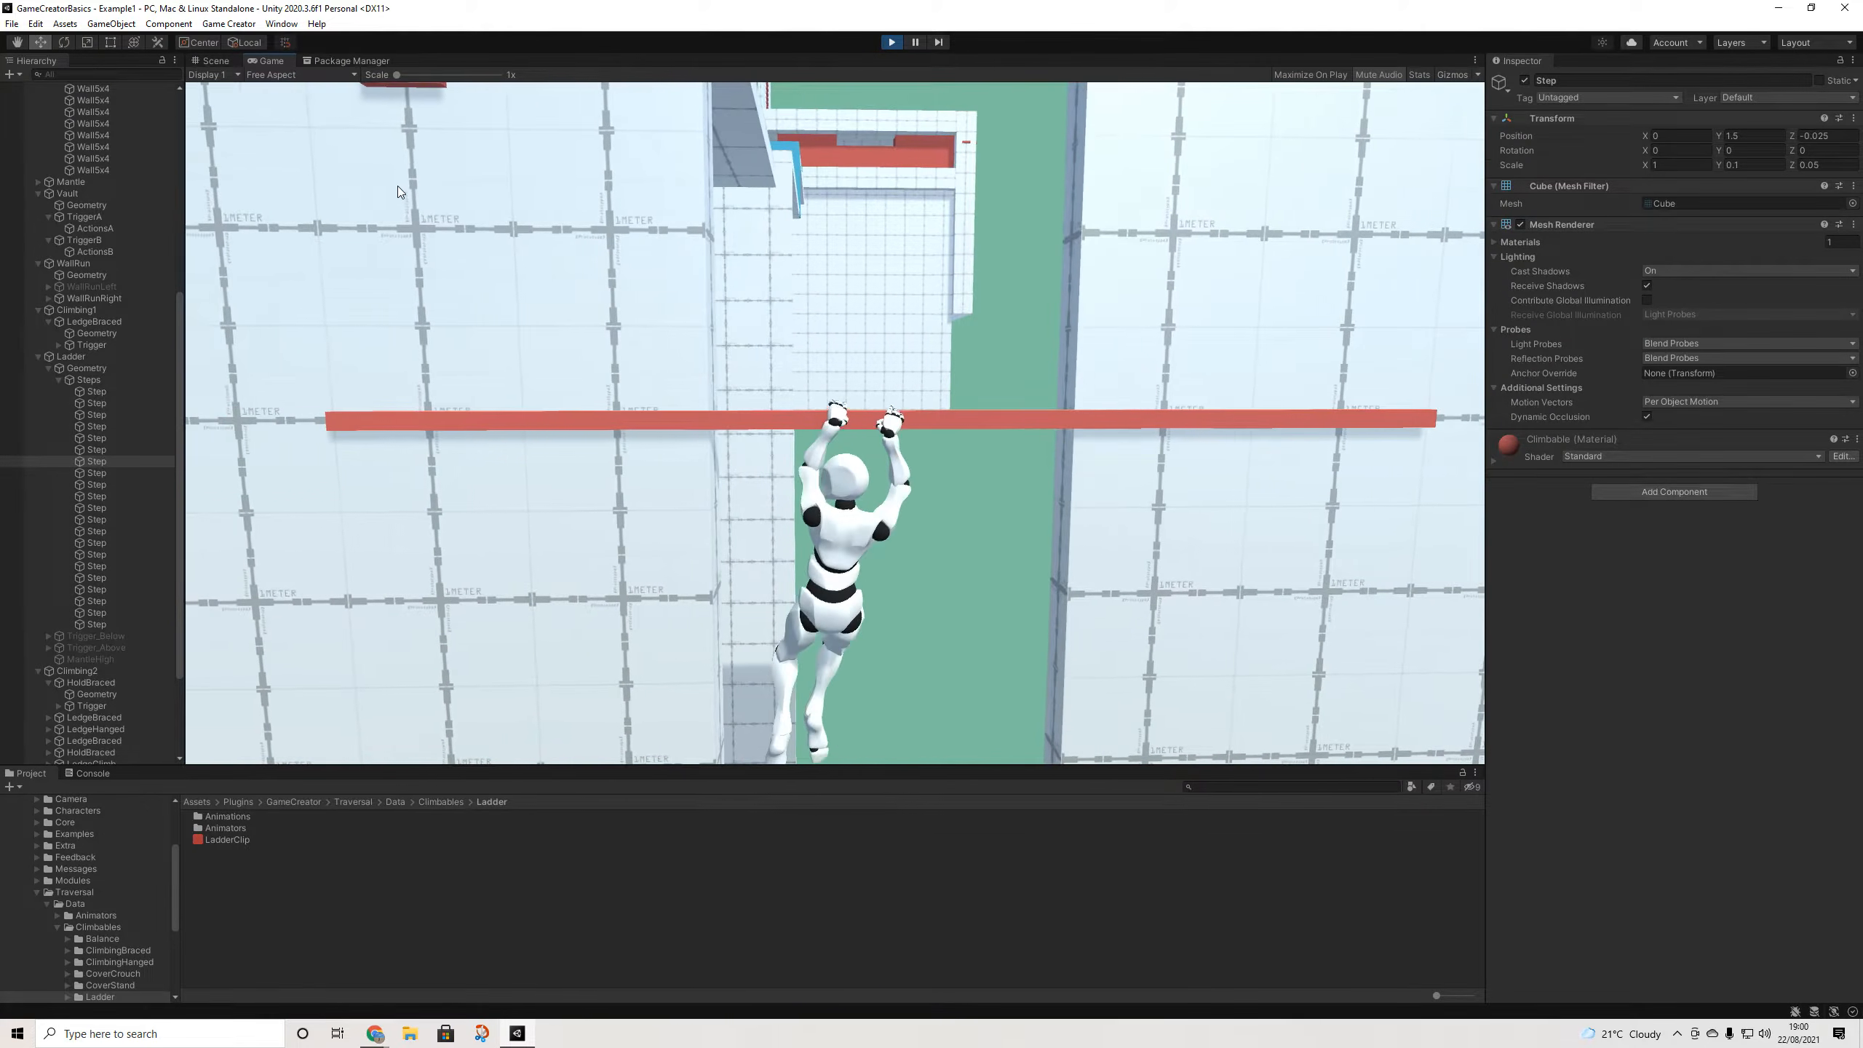
key(a)
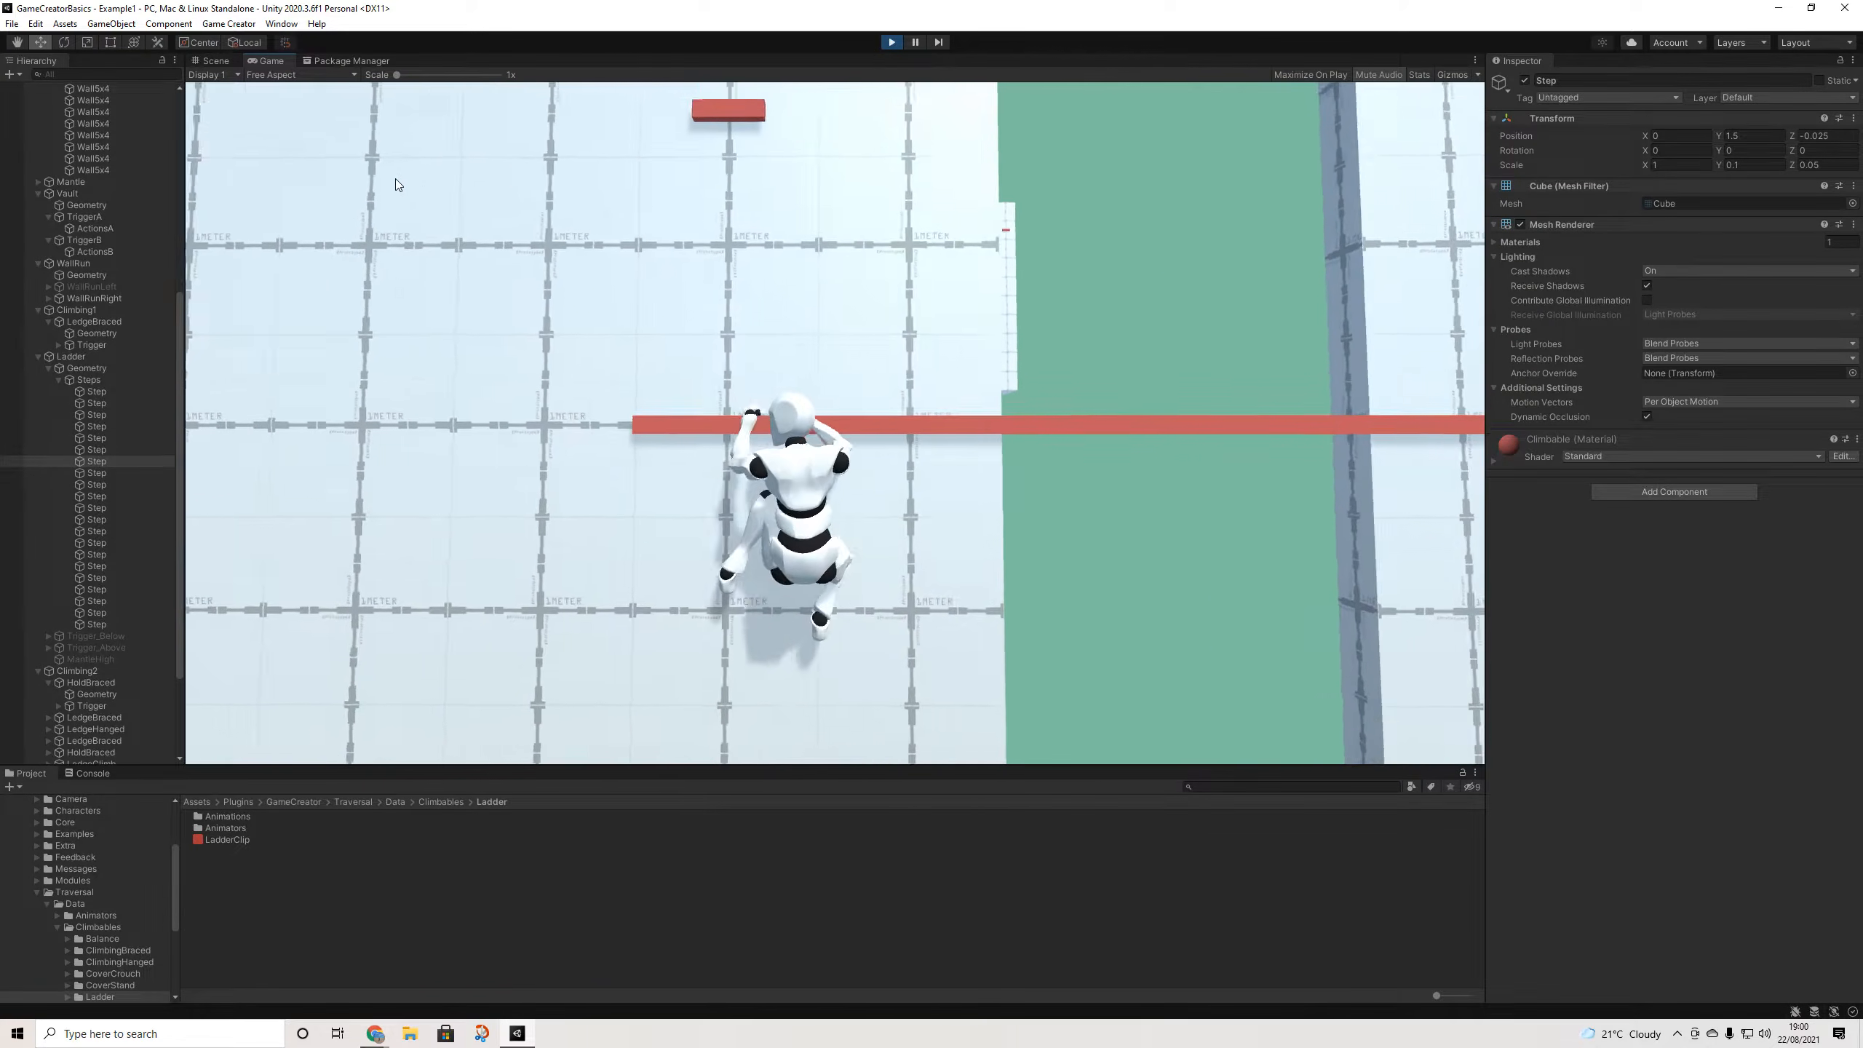
key(w)
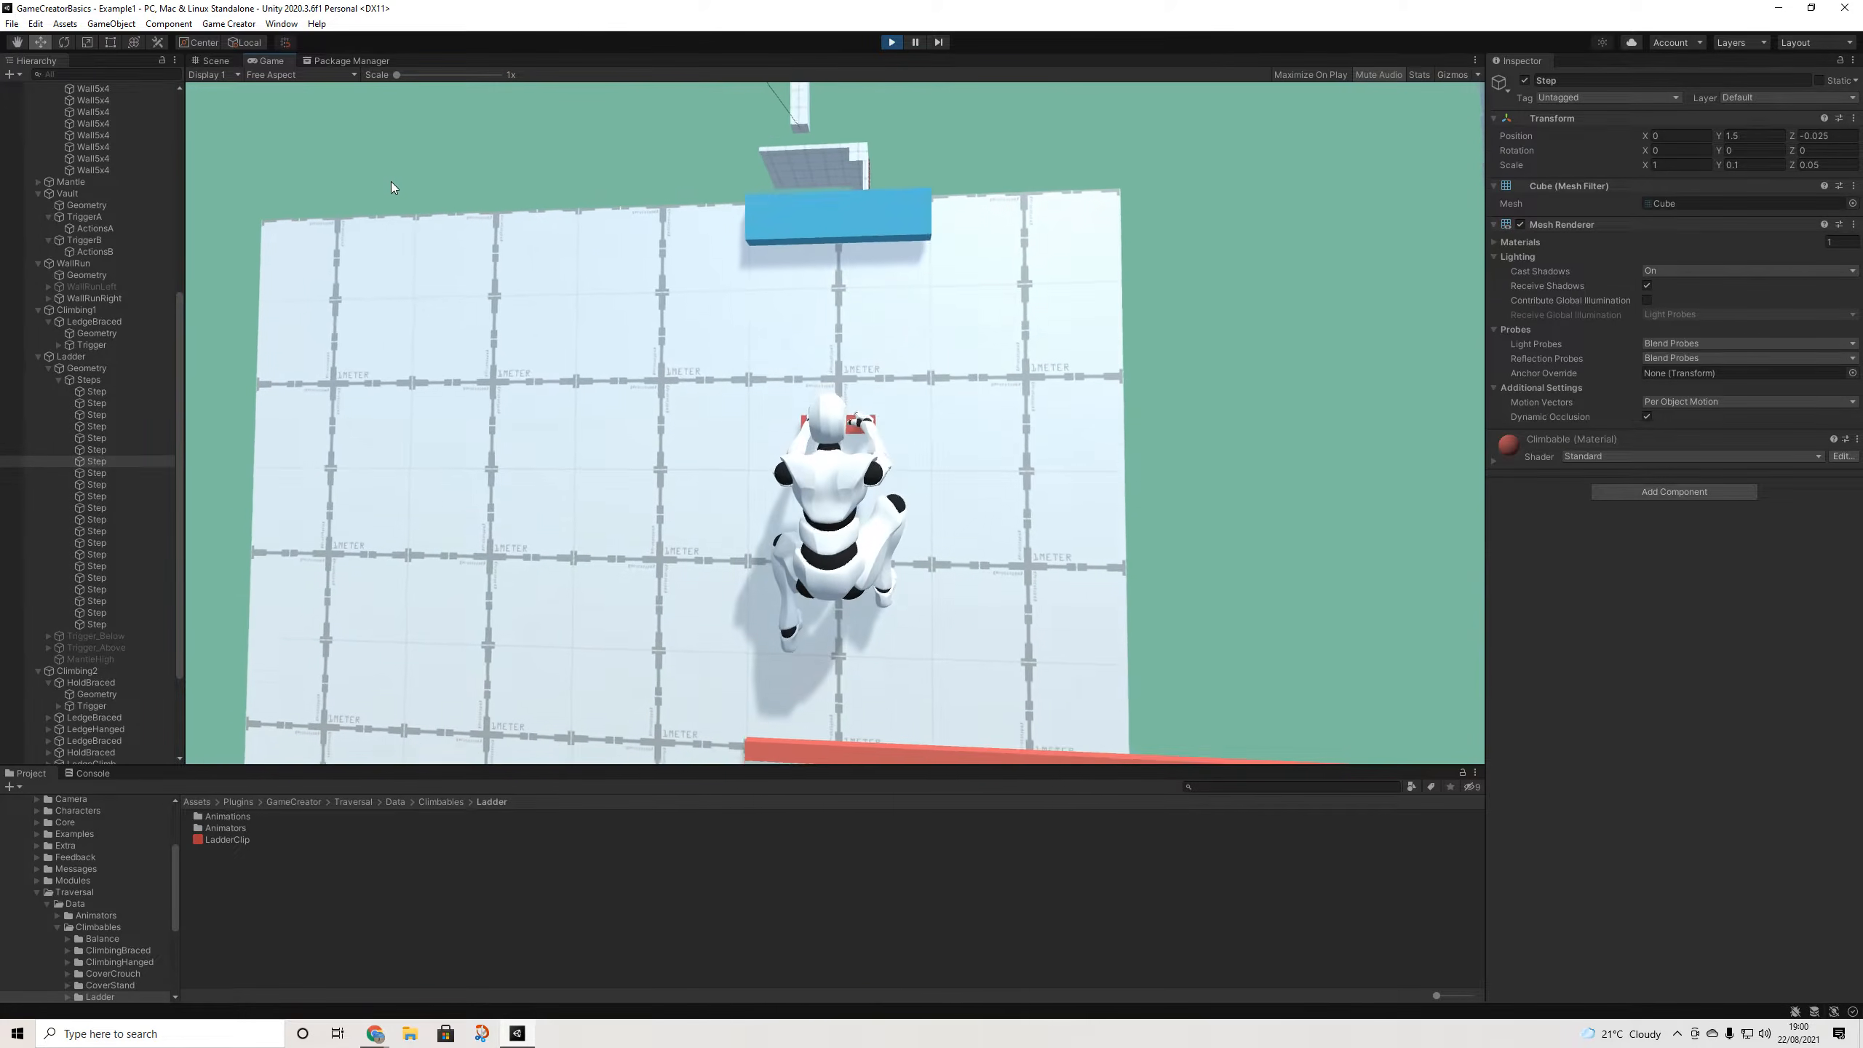
click(217, 60)
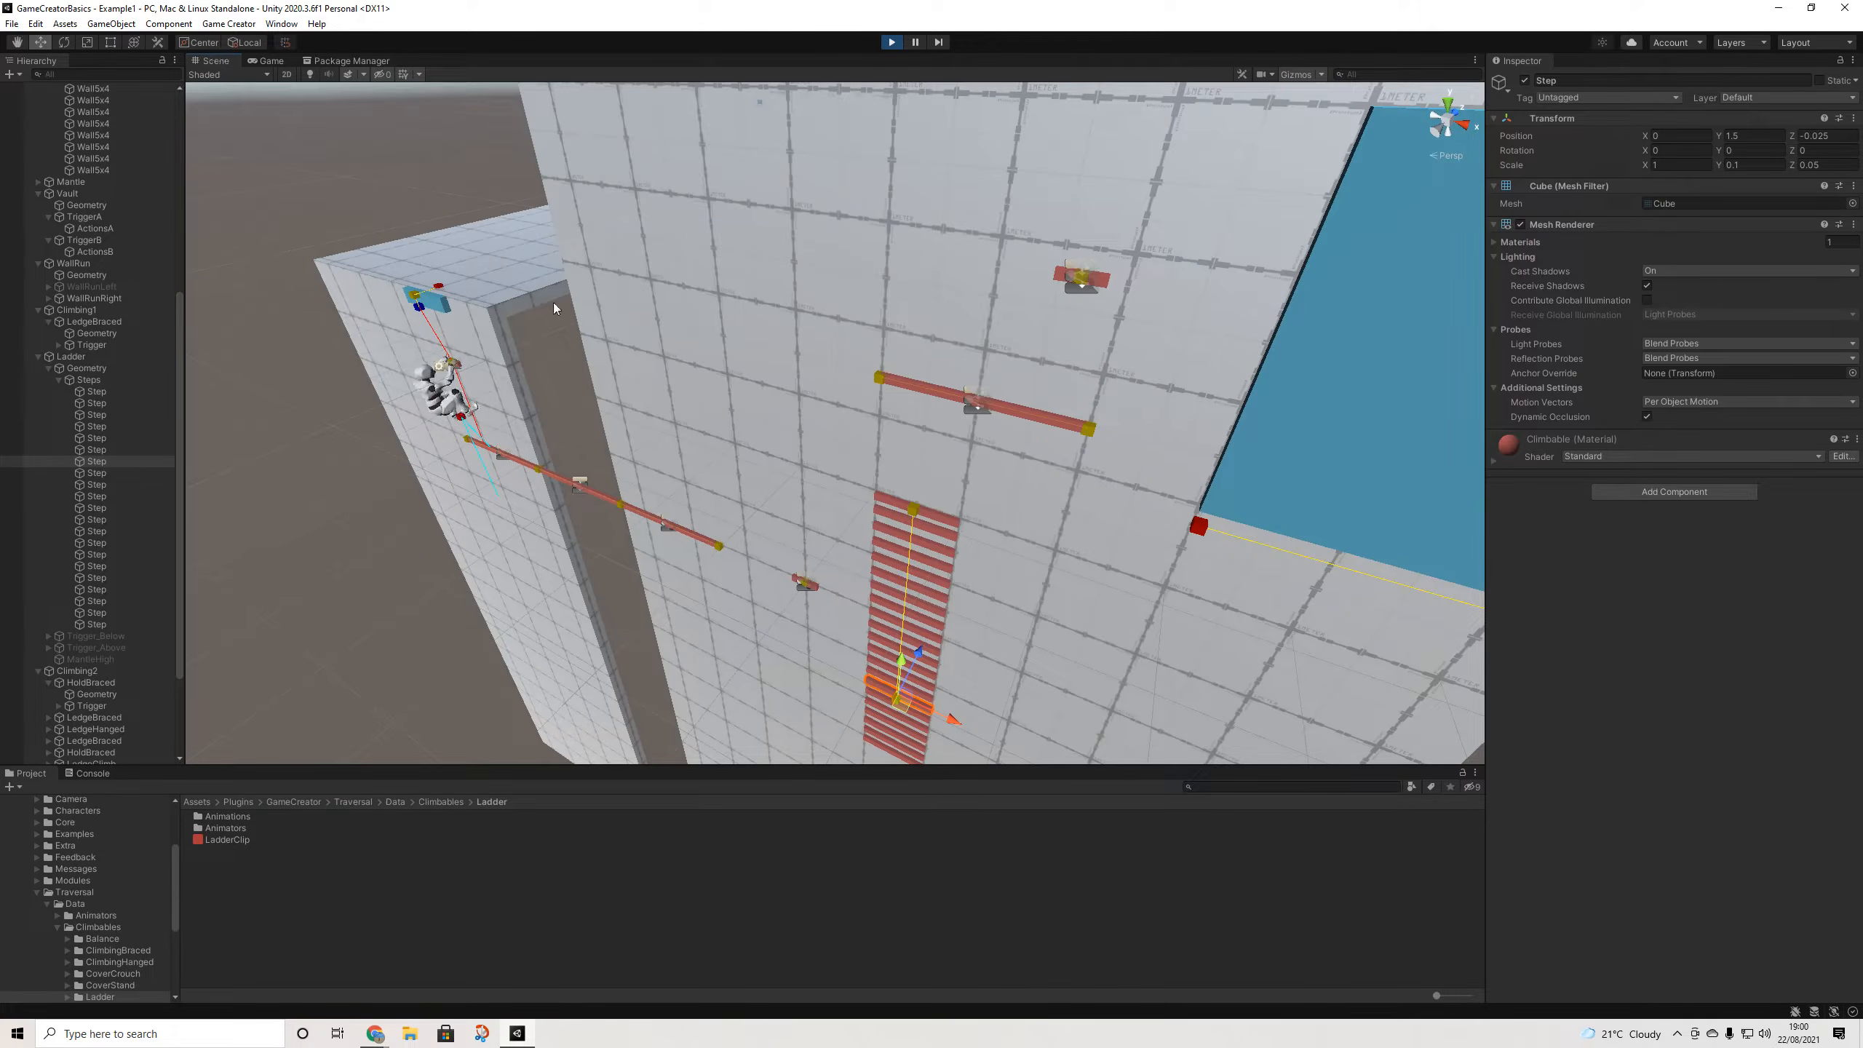
- Select the blue block and bring up the LedgeClimb obstacle's mantle path settings
middle_drag(553, 303, 946, 362)
click(580, 327)
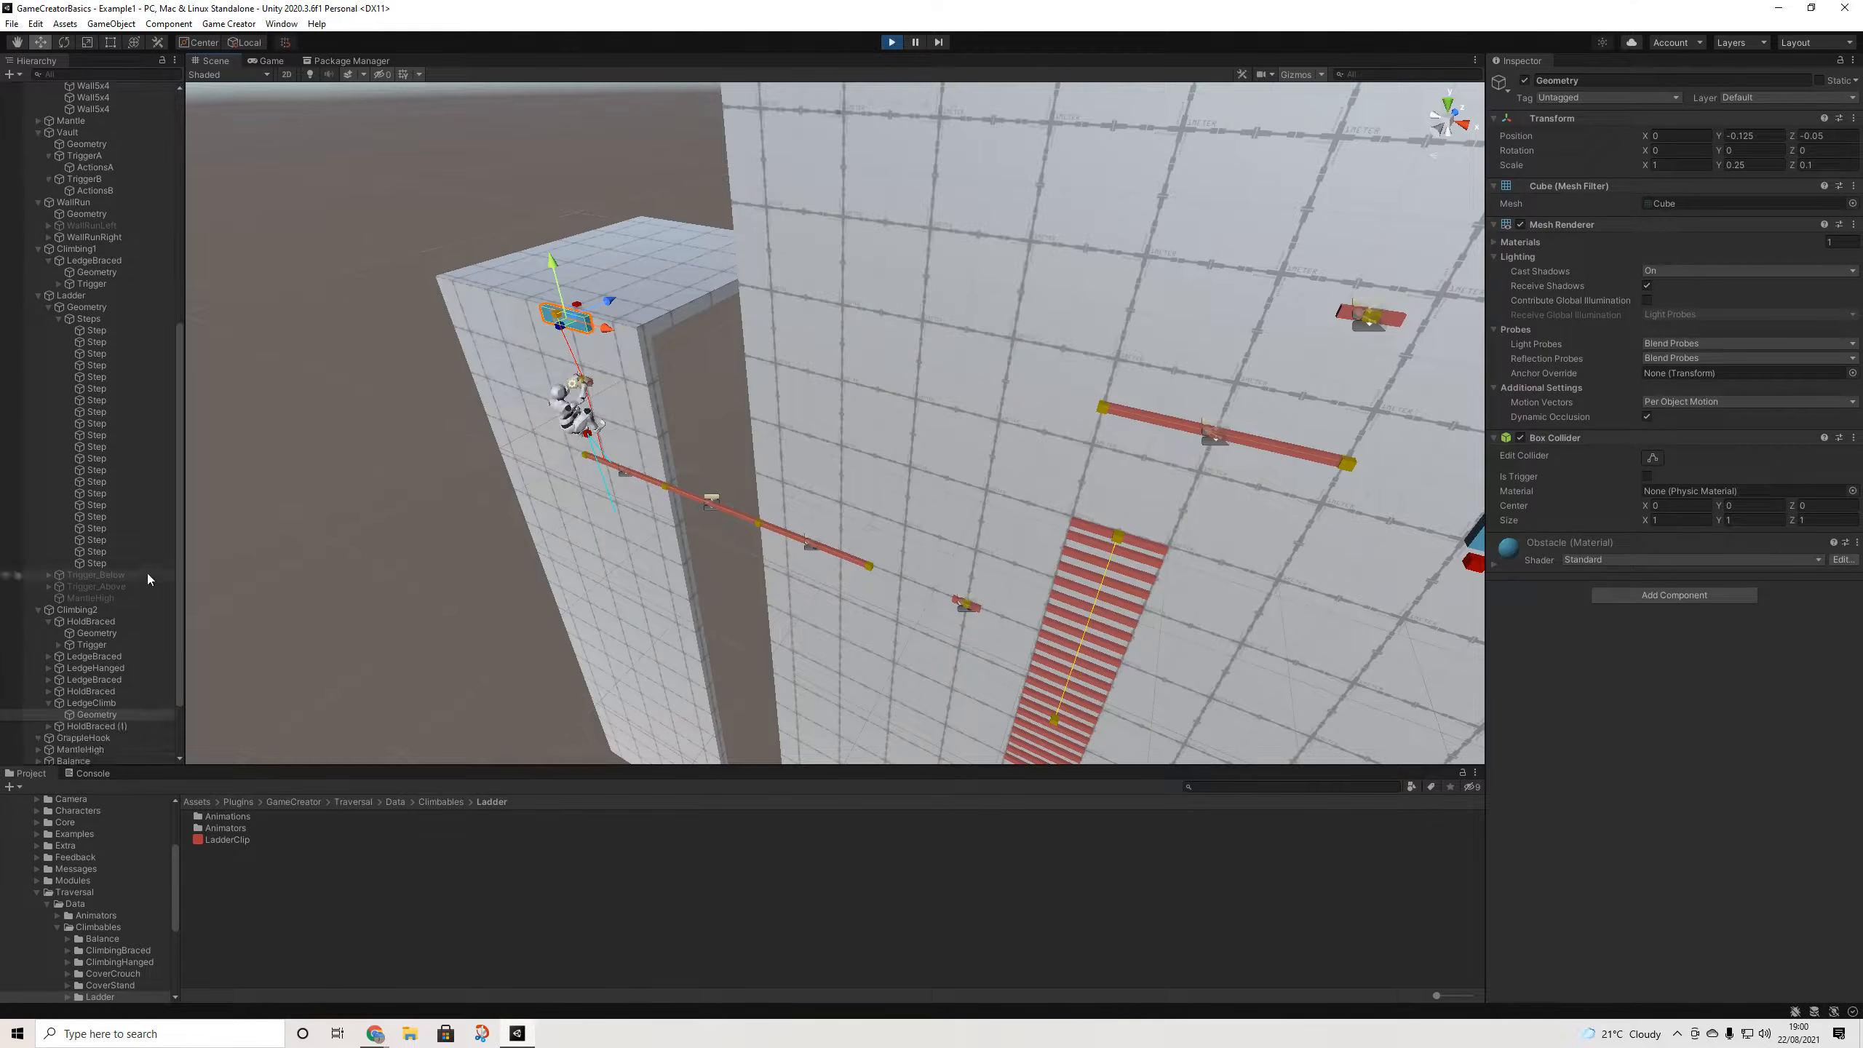
click(93, 659)
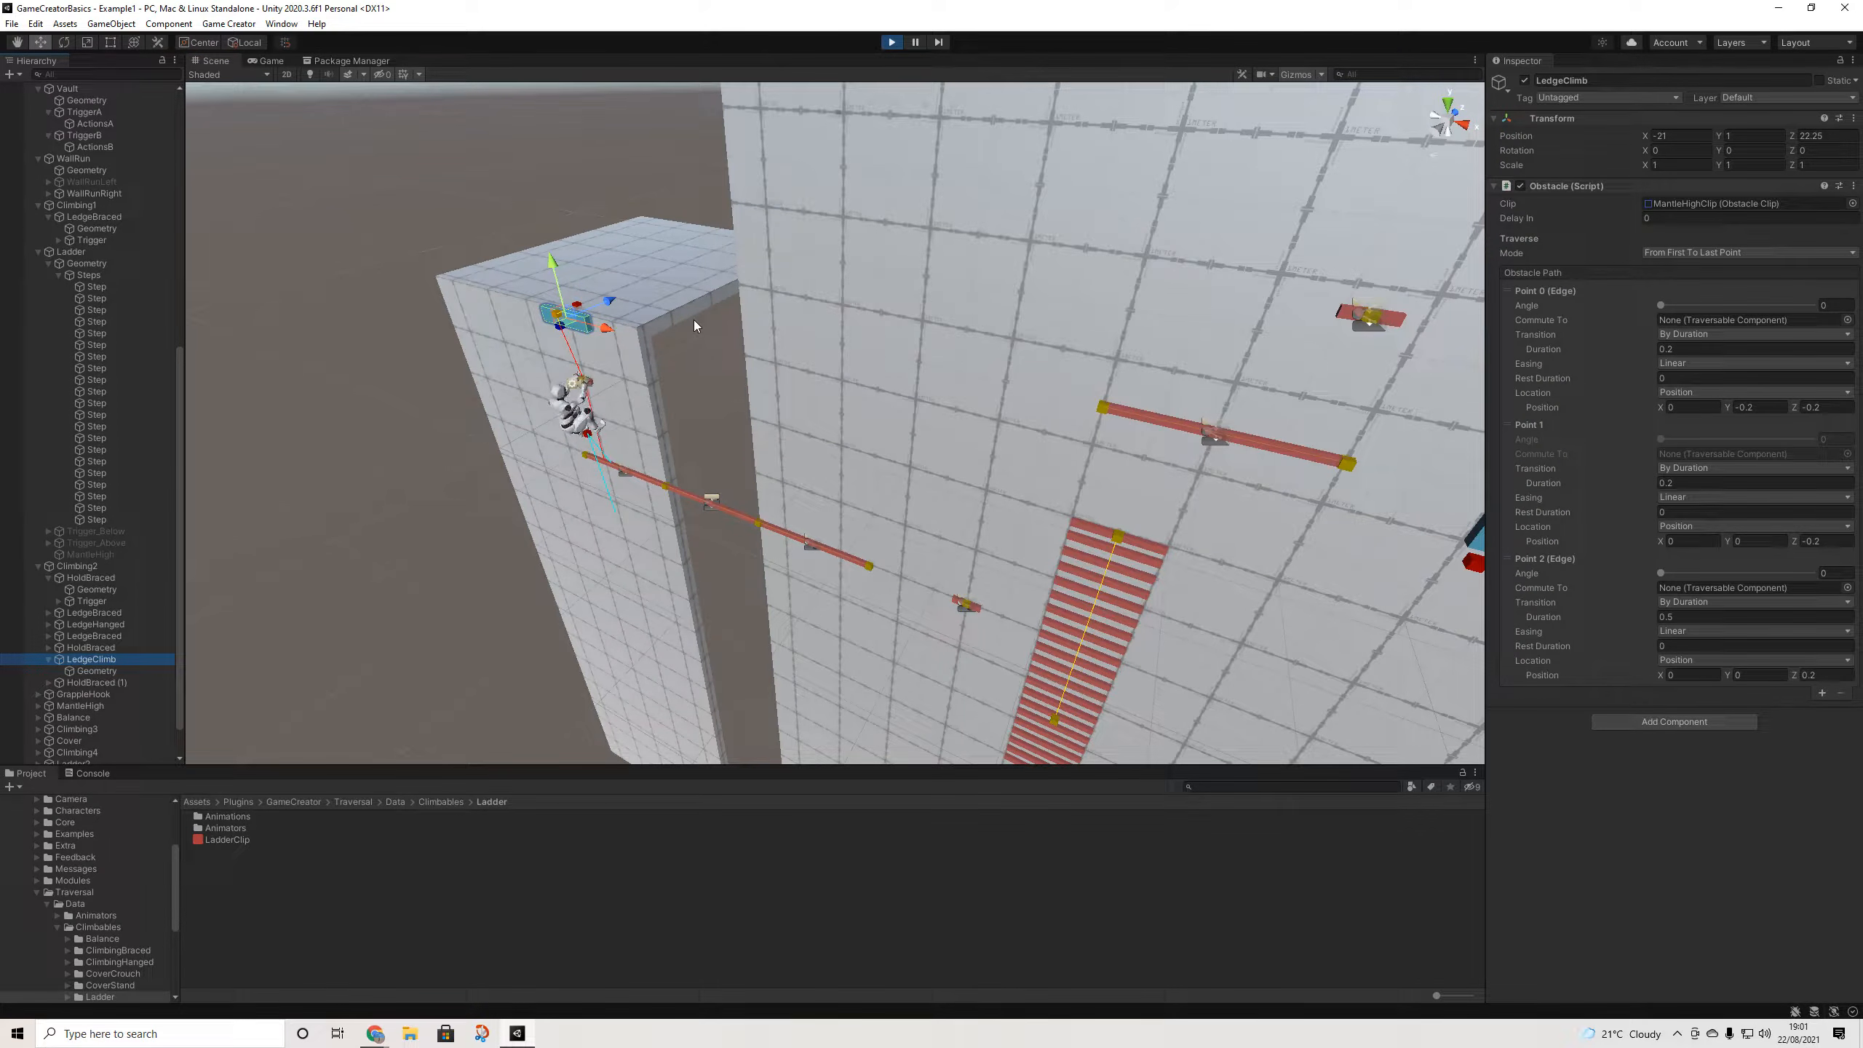
- Orbit and zoom the Scene view around the LedgeClimb block, then resume the running game
middle_drag(693, 321, 954, 346)
scroll(935, 342, up, 4)
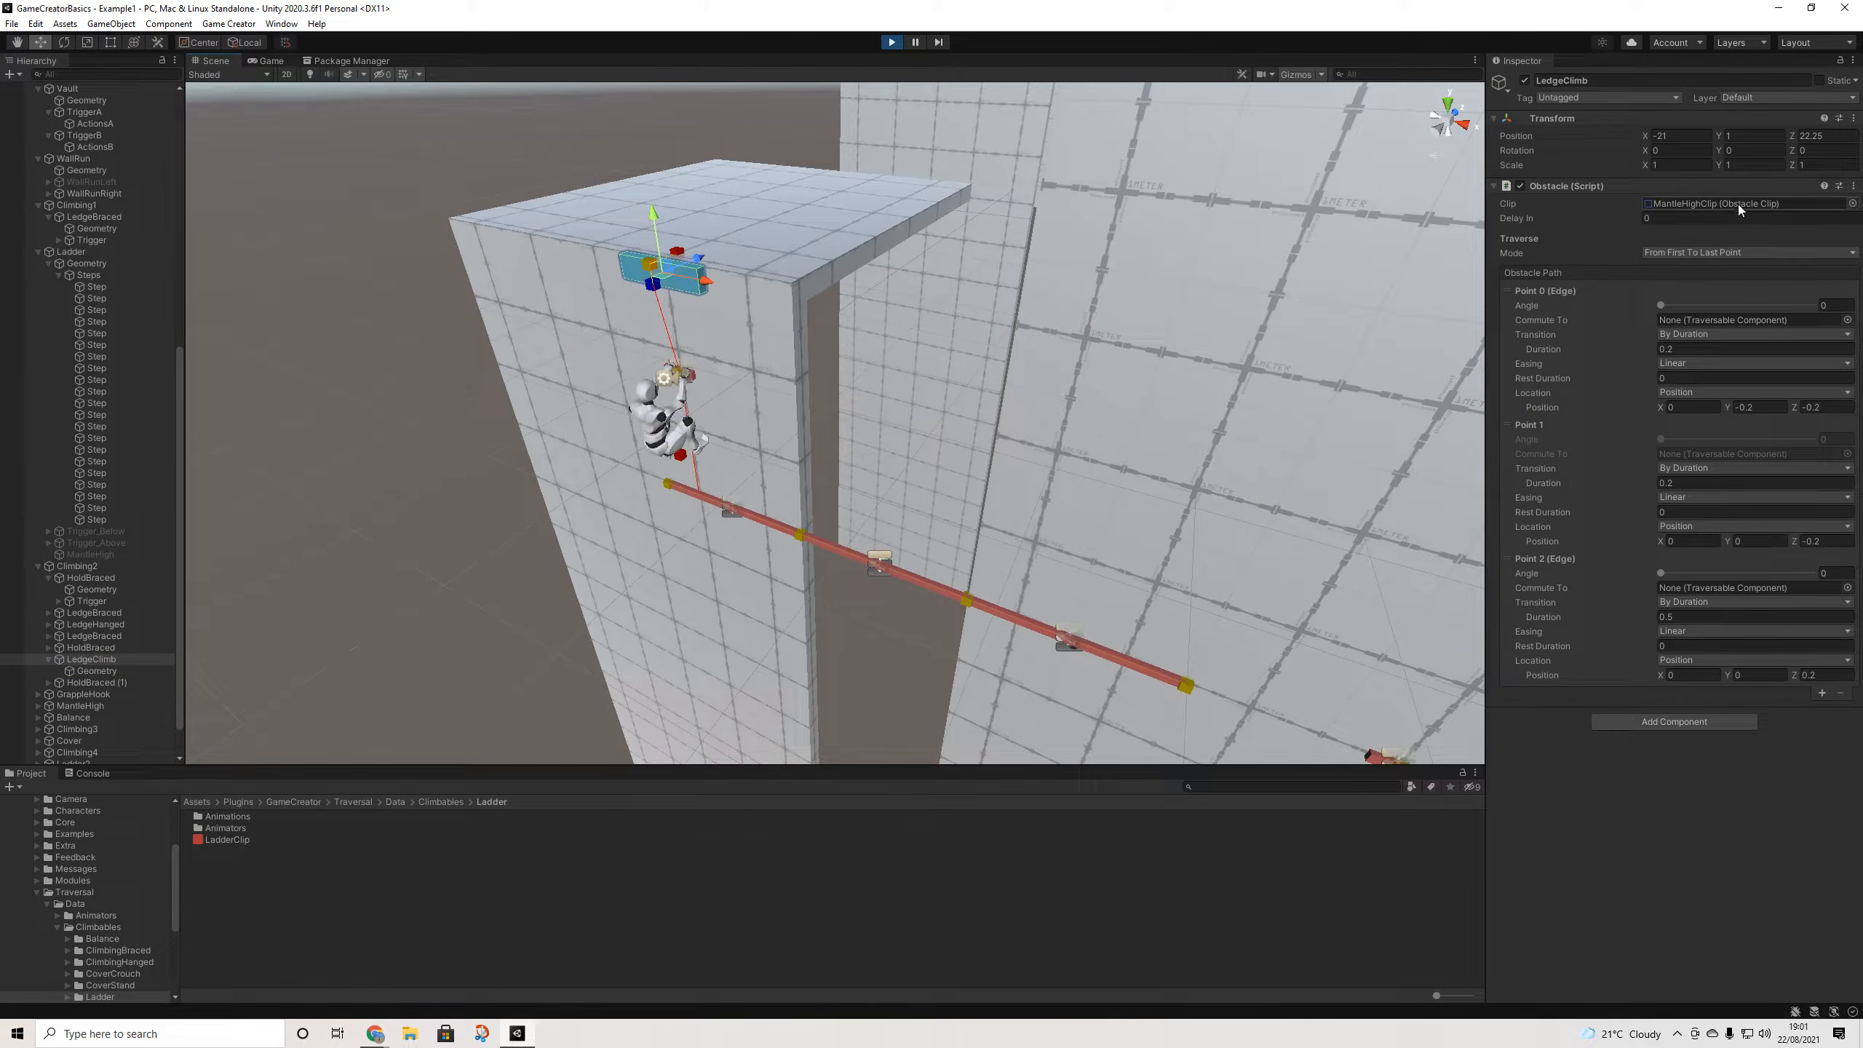
middle_drag(660, 273, 1098, 532)
scroll(961, 400, down, 5)
middle_drag(961, 400, 999, 541)
right_drag(872, 455, 1101, 328)
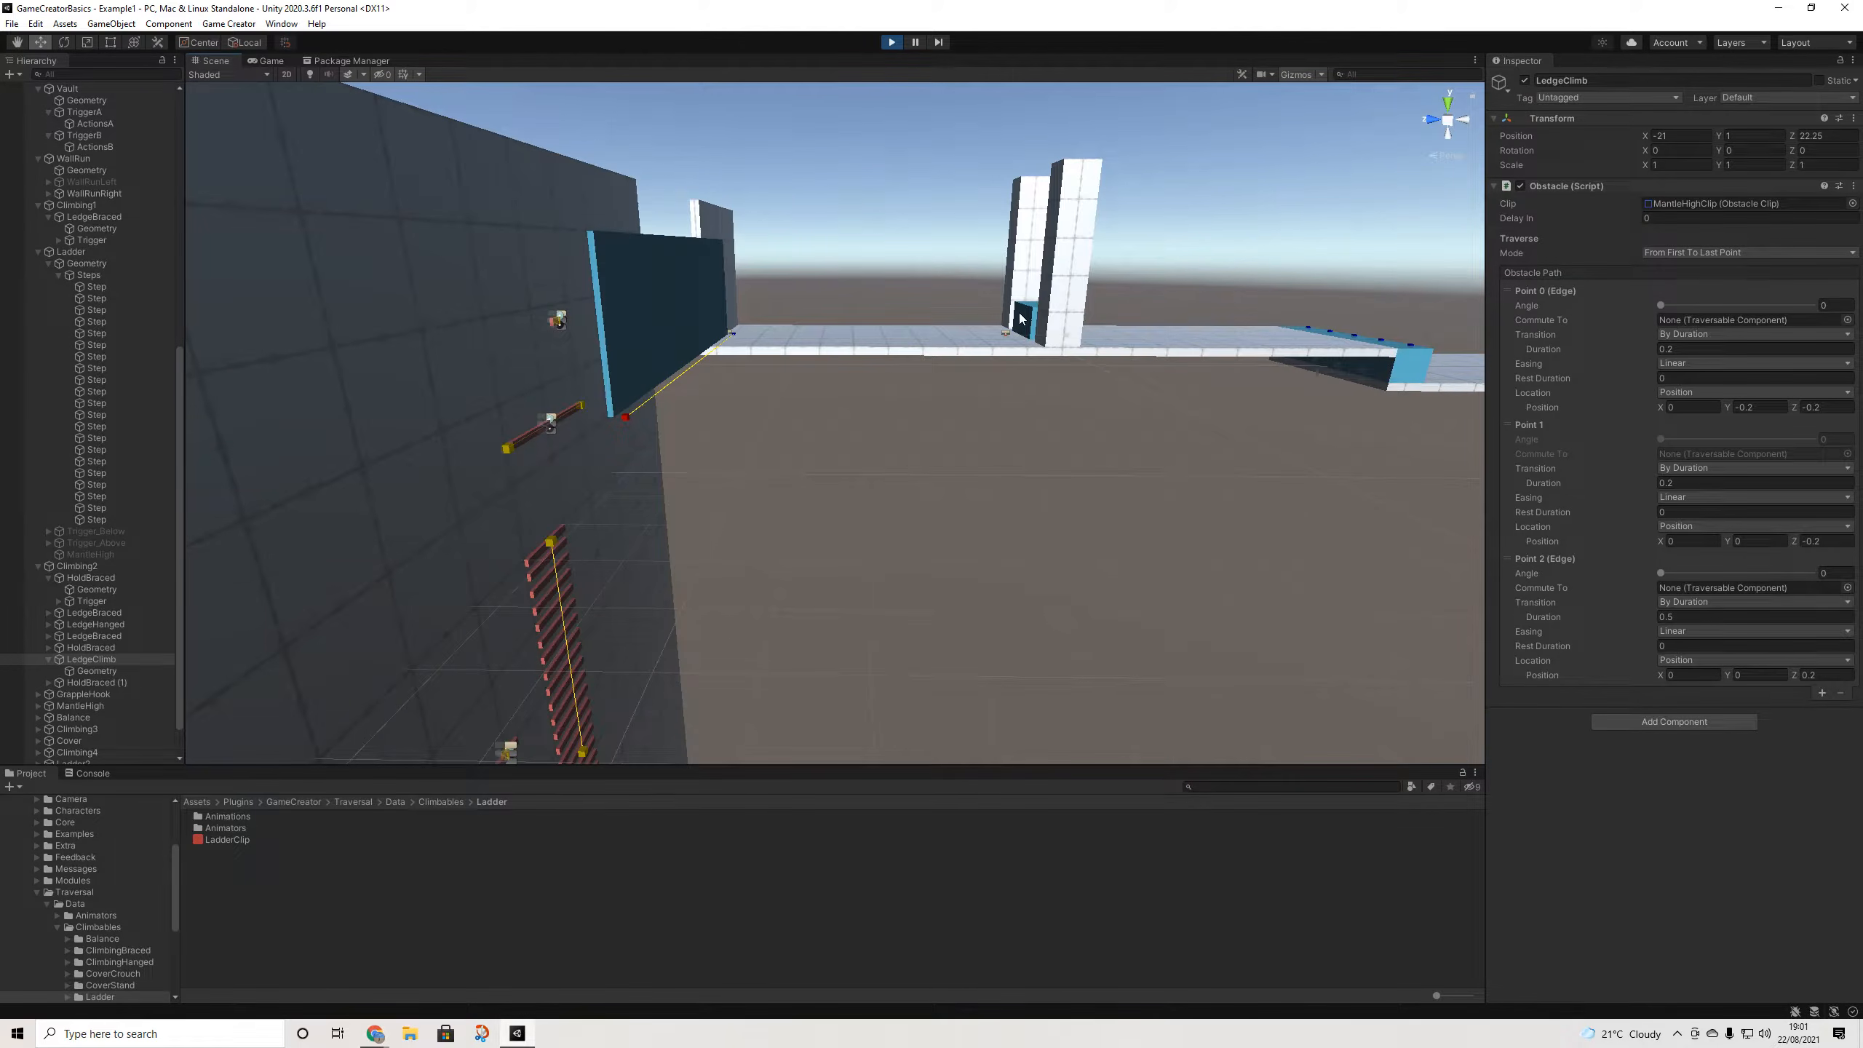
right_drag(1066, 440, 958, 509)
key(a)
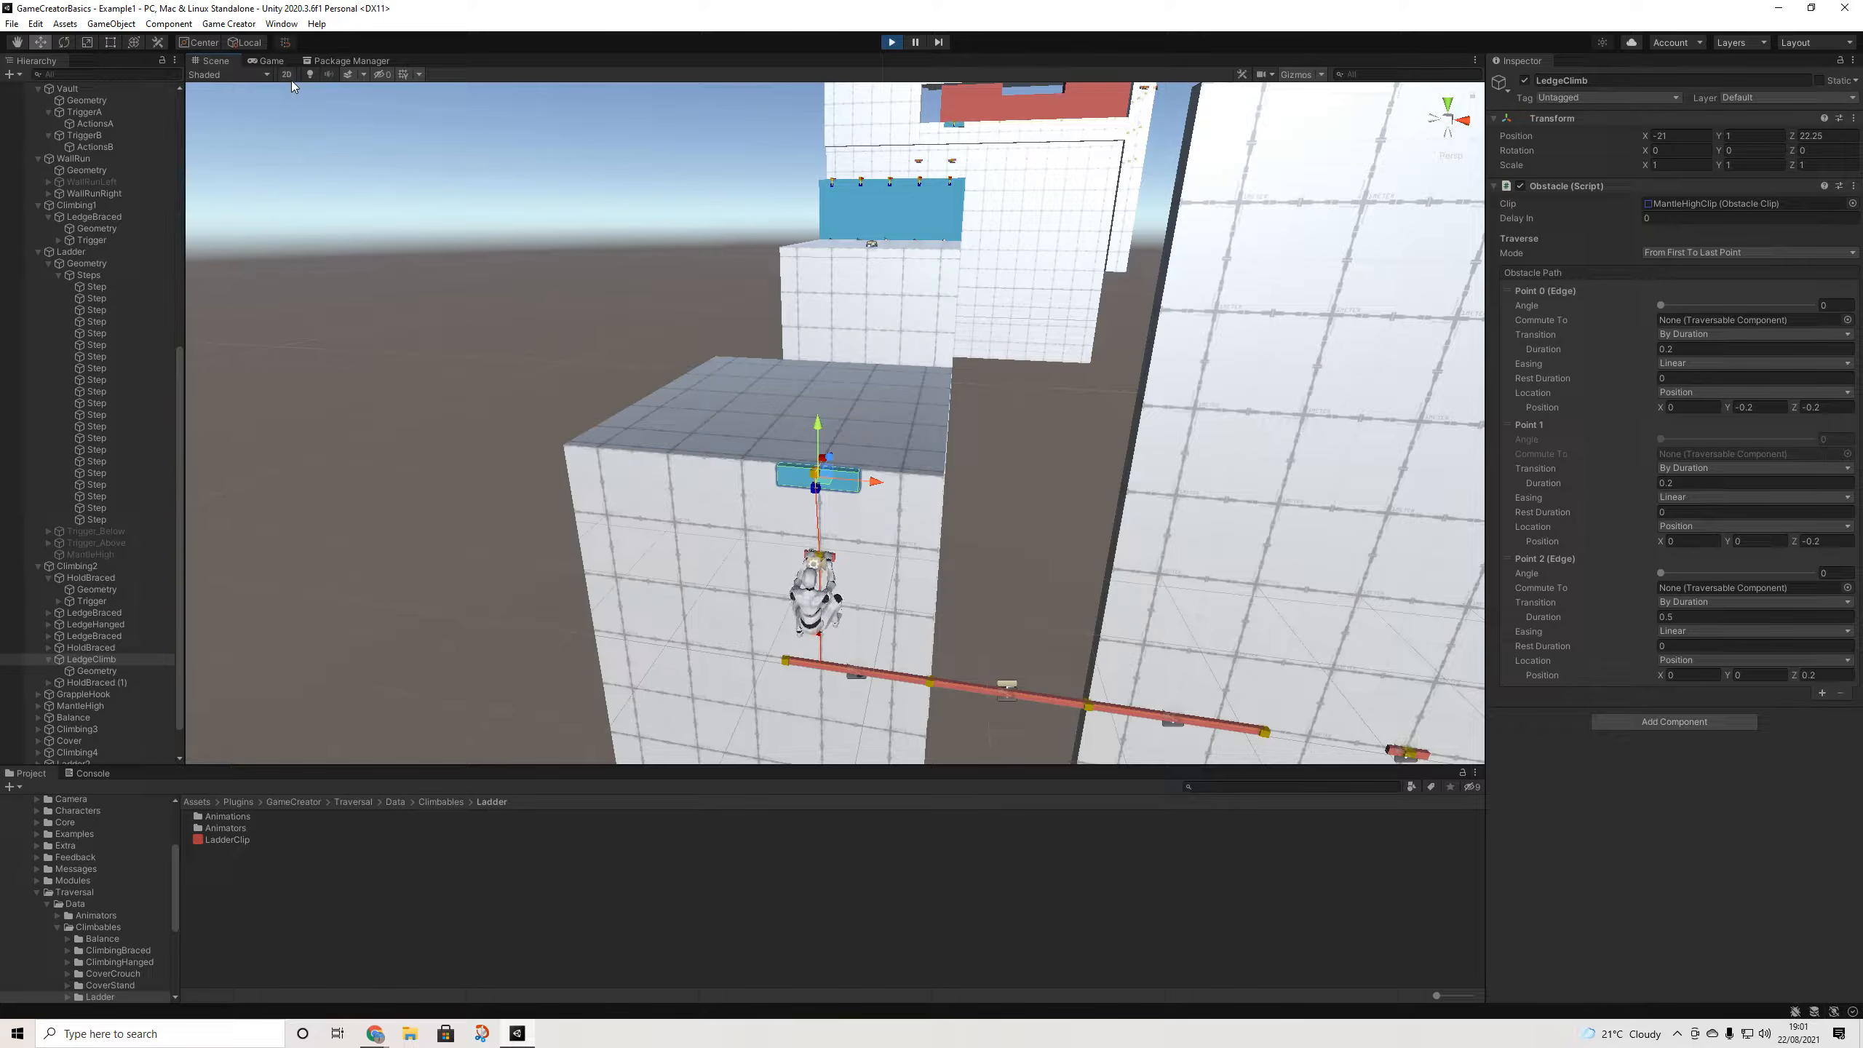
click(269, 61)
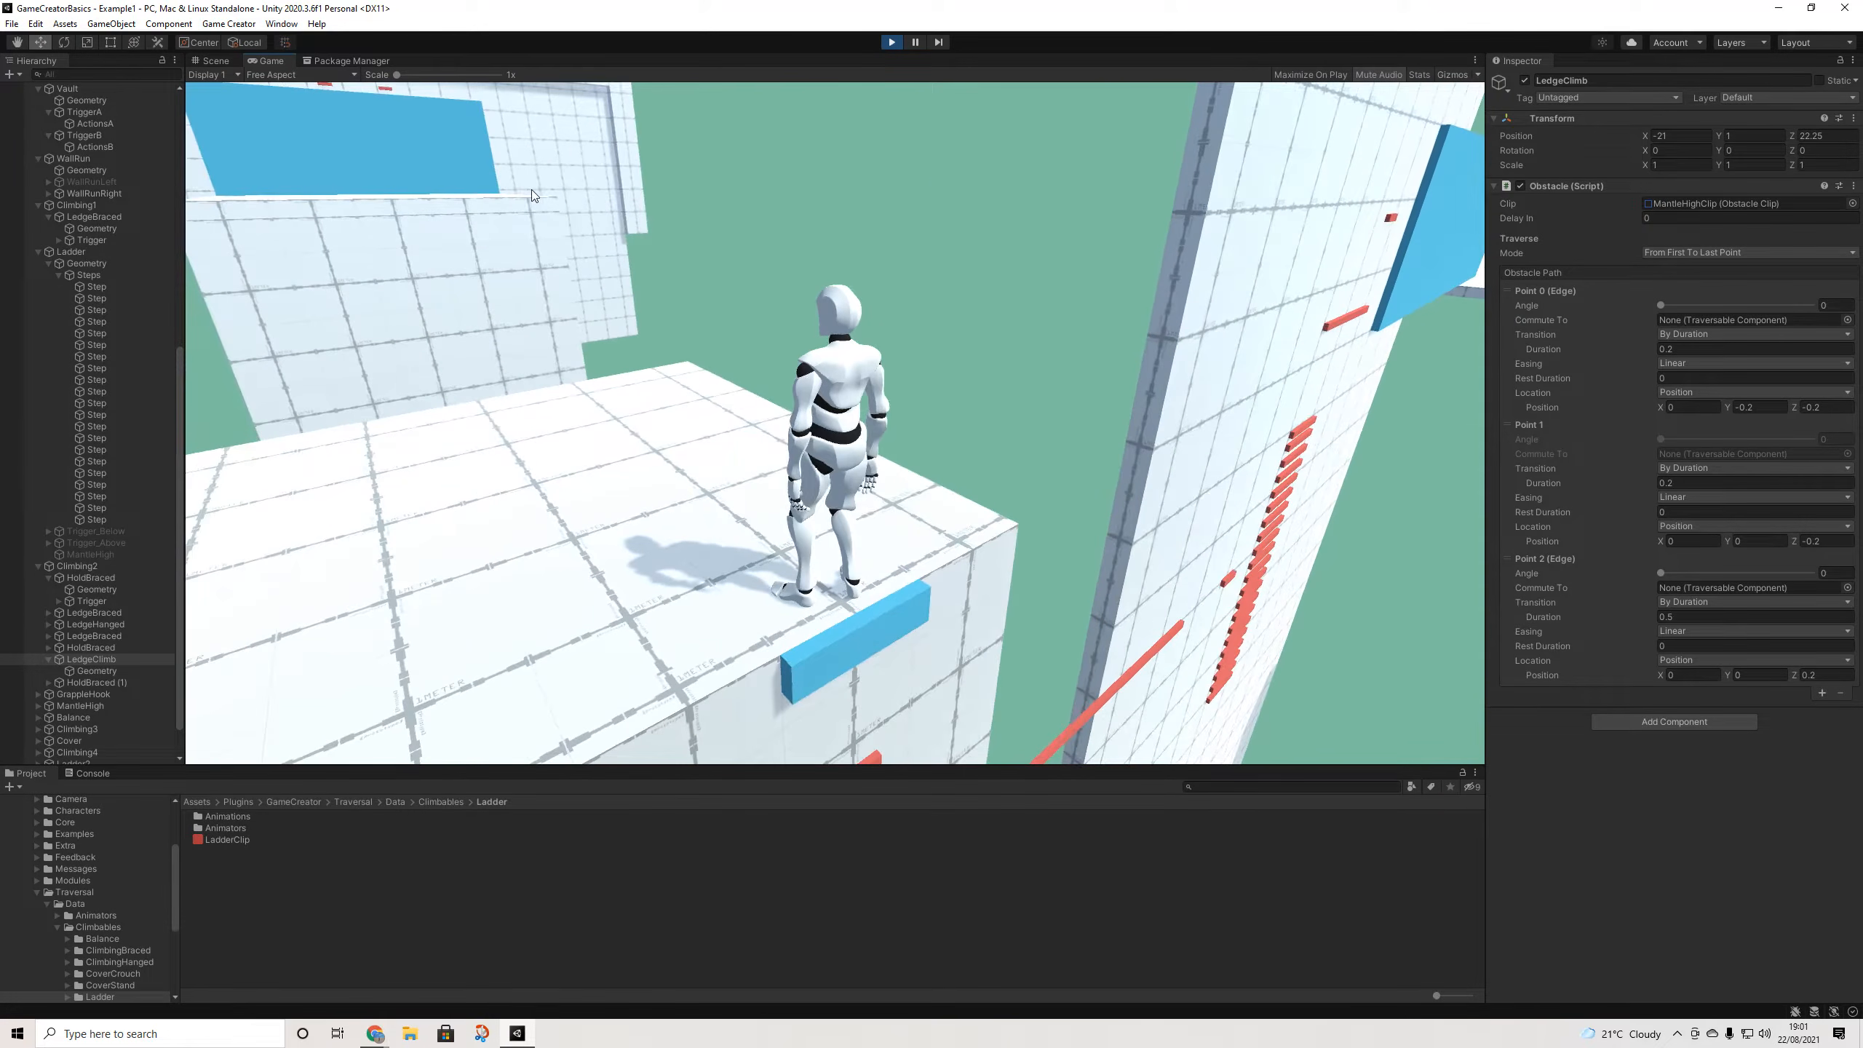
- Walk to the wall, climb up with E, mantle onto the blue ledge and head for the red beam
key(w)
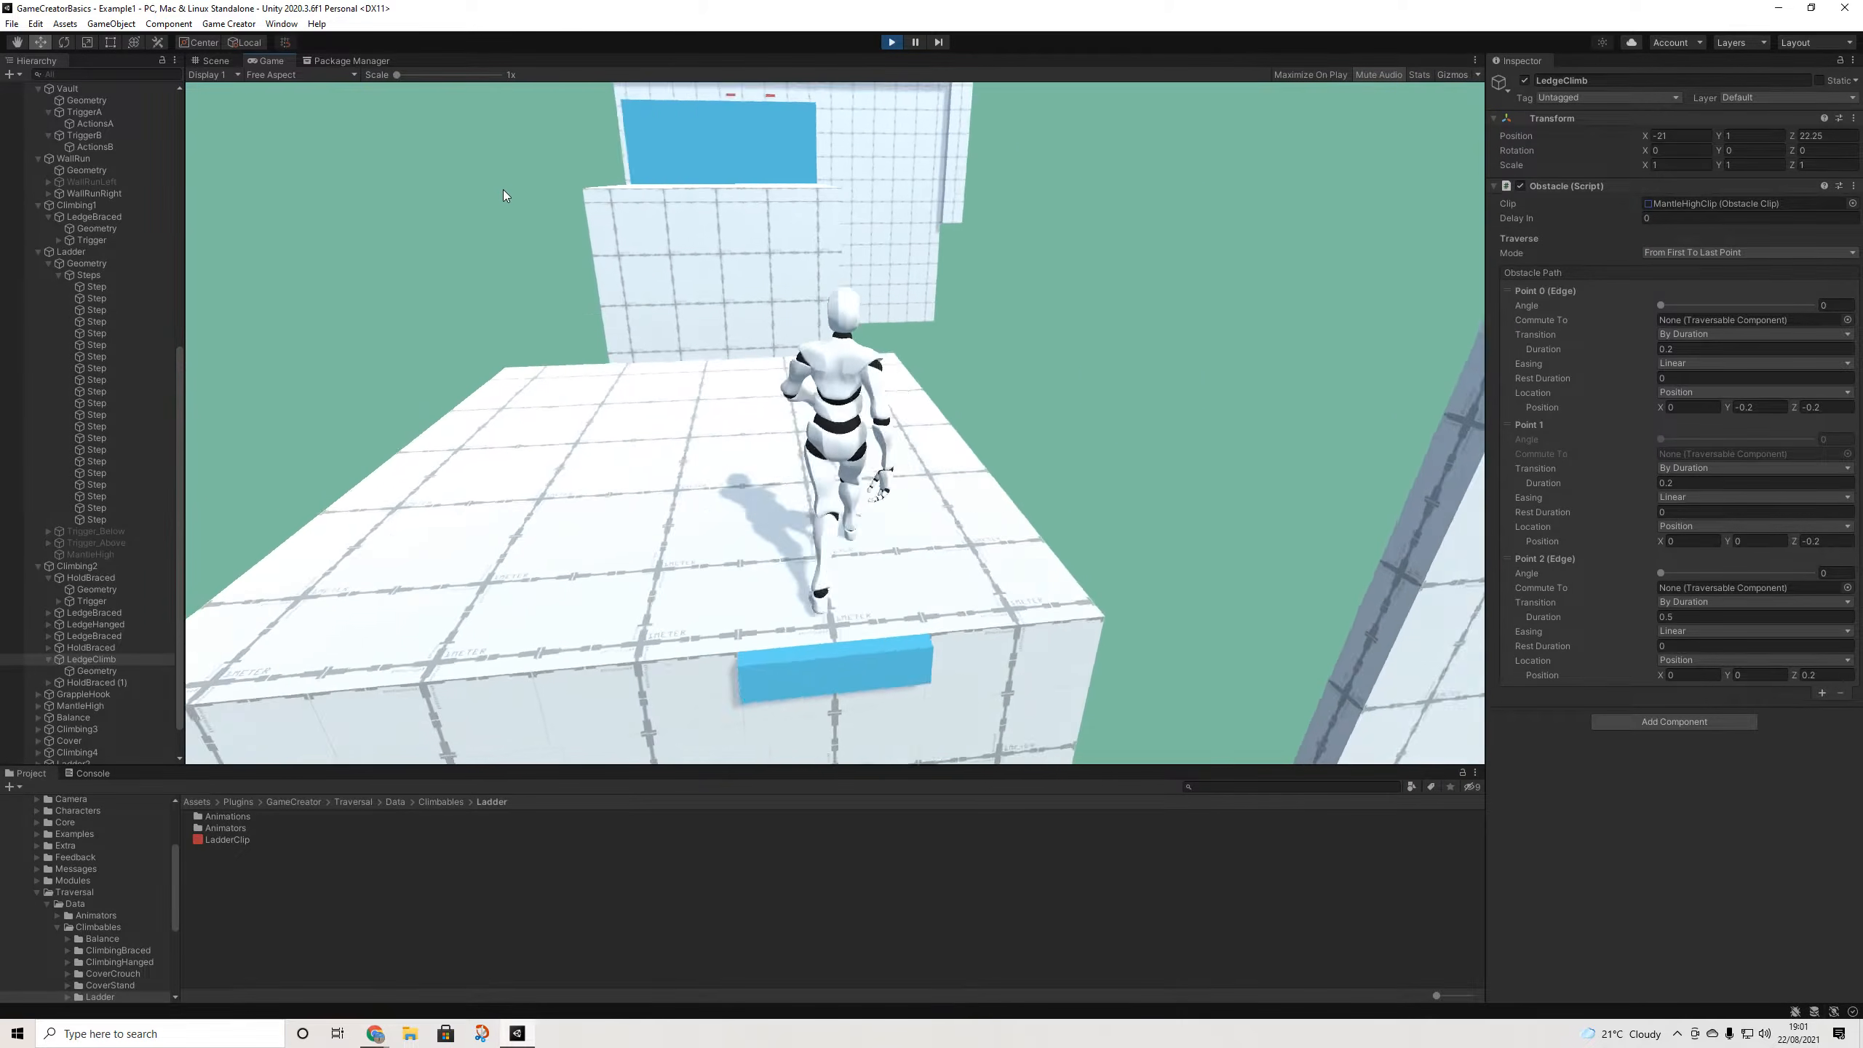
key(w)
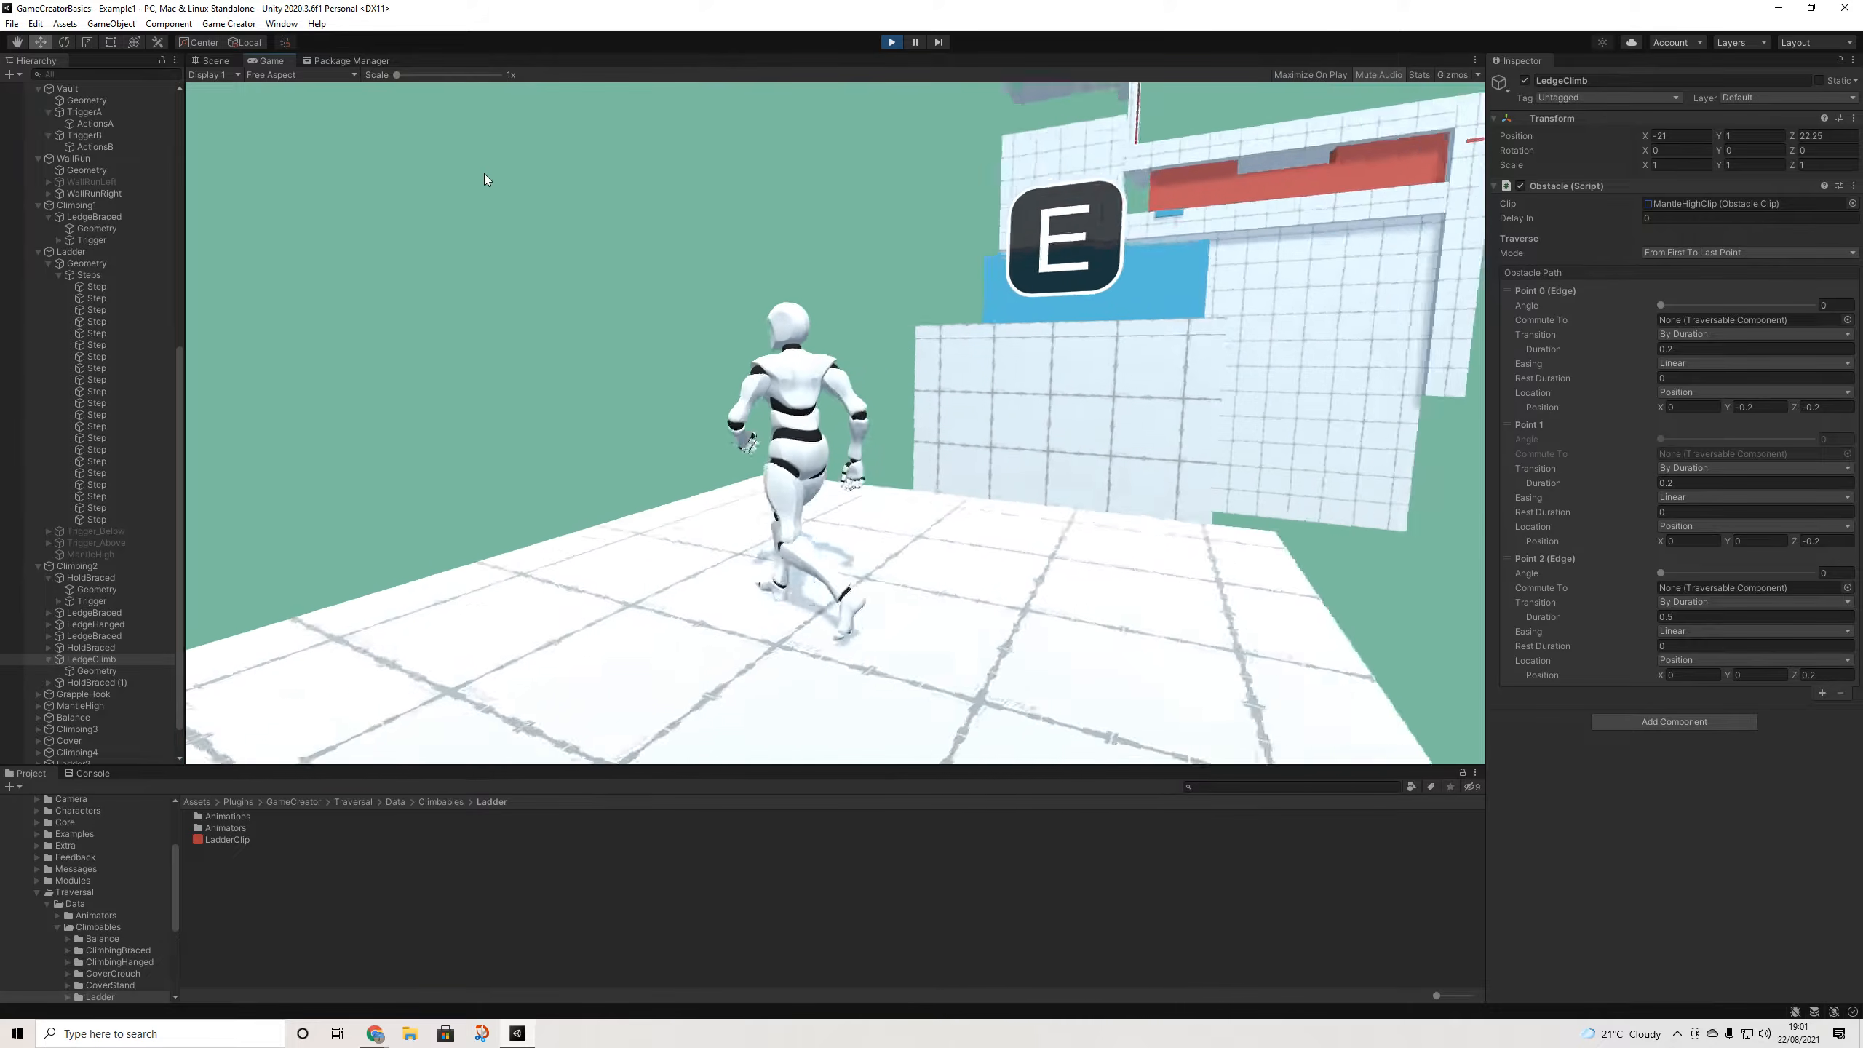
key(e)
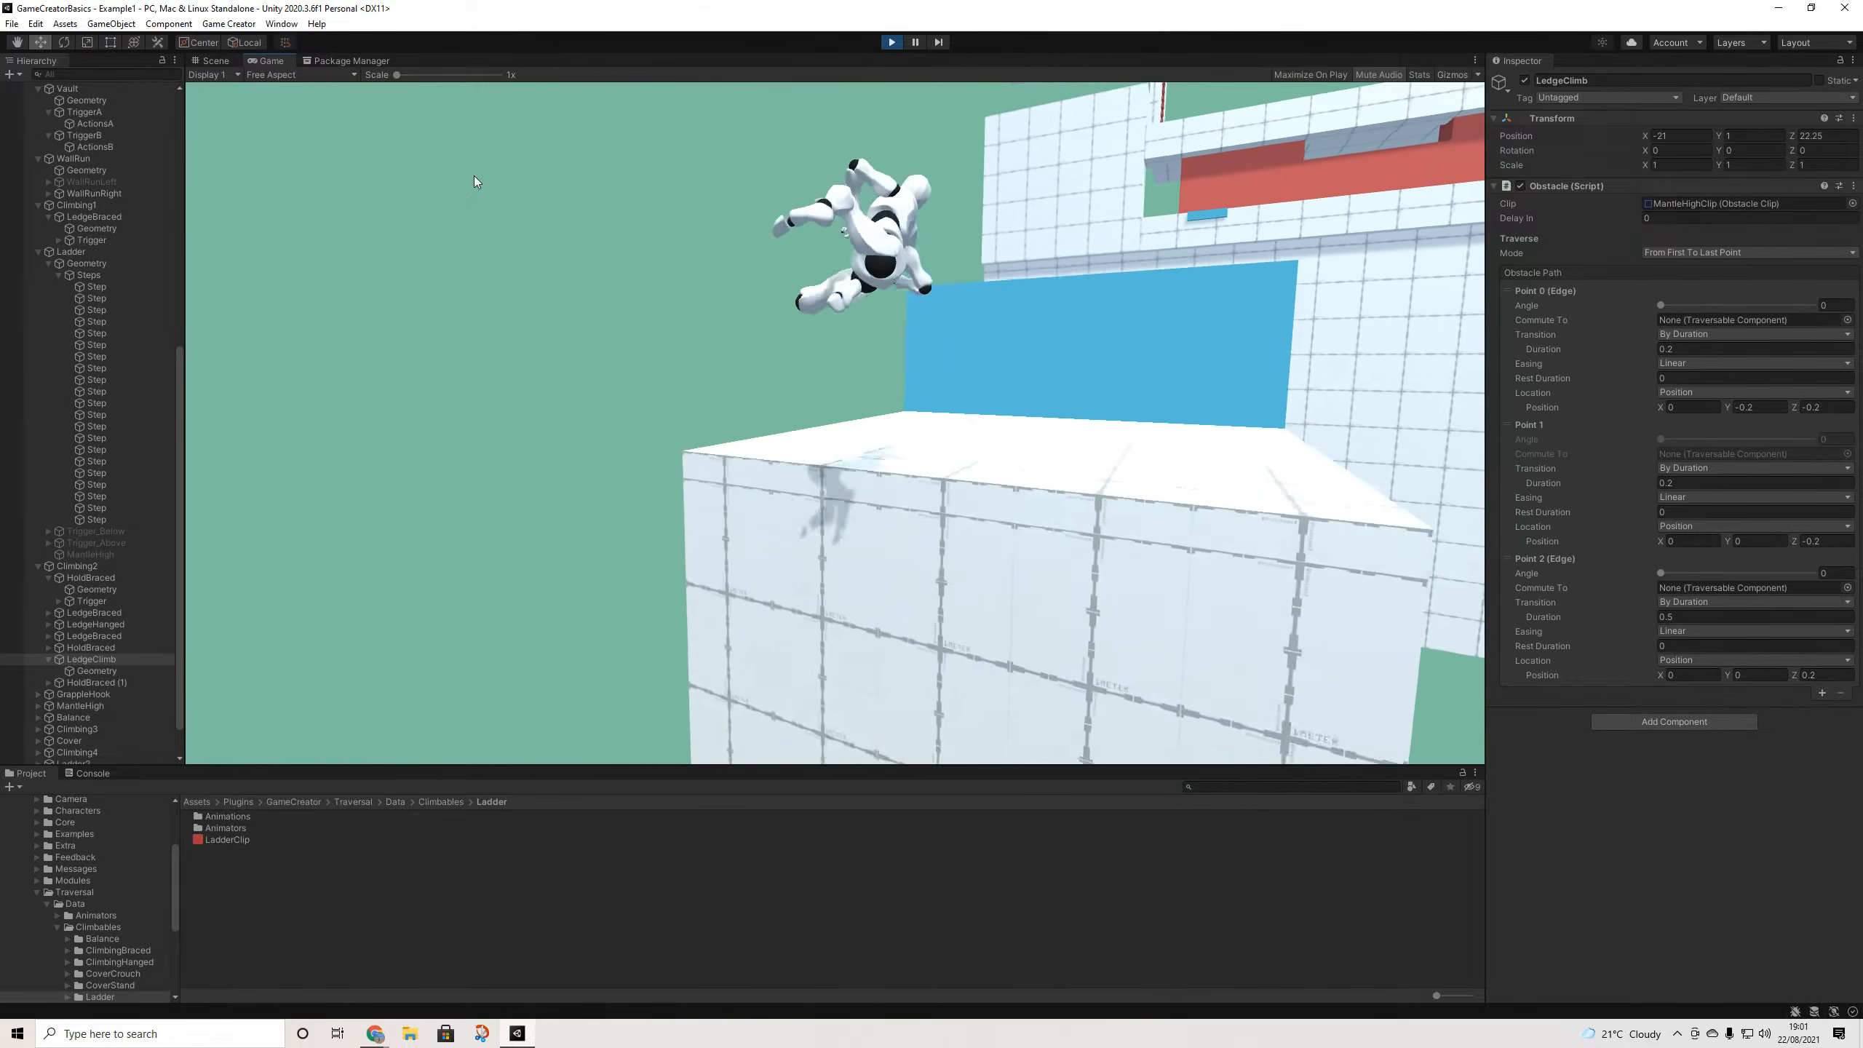
key(w)
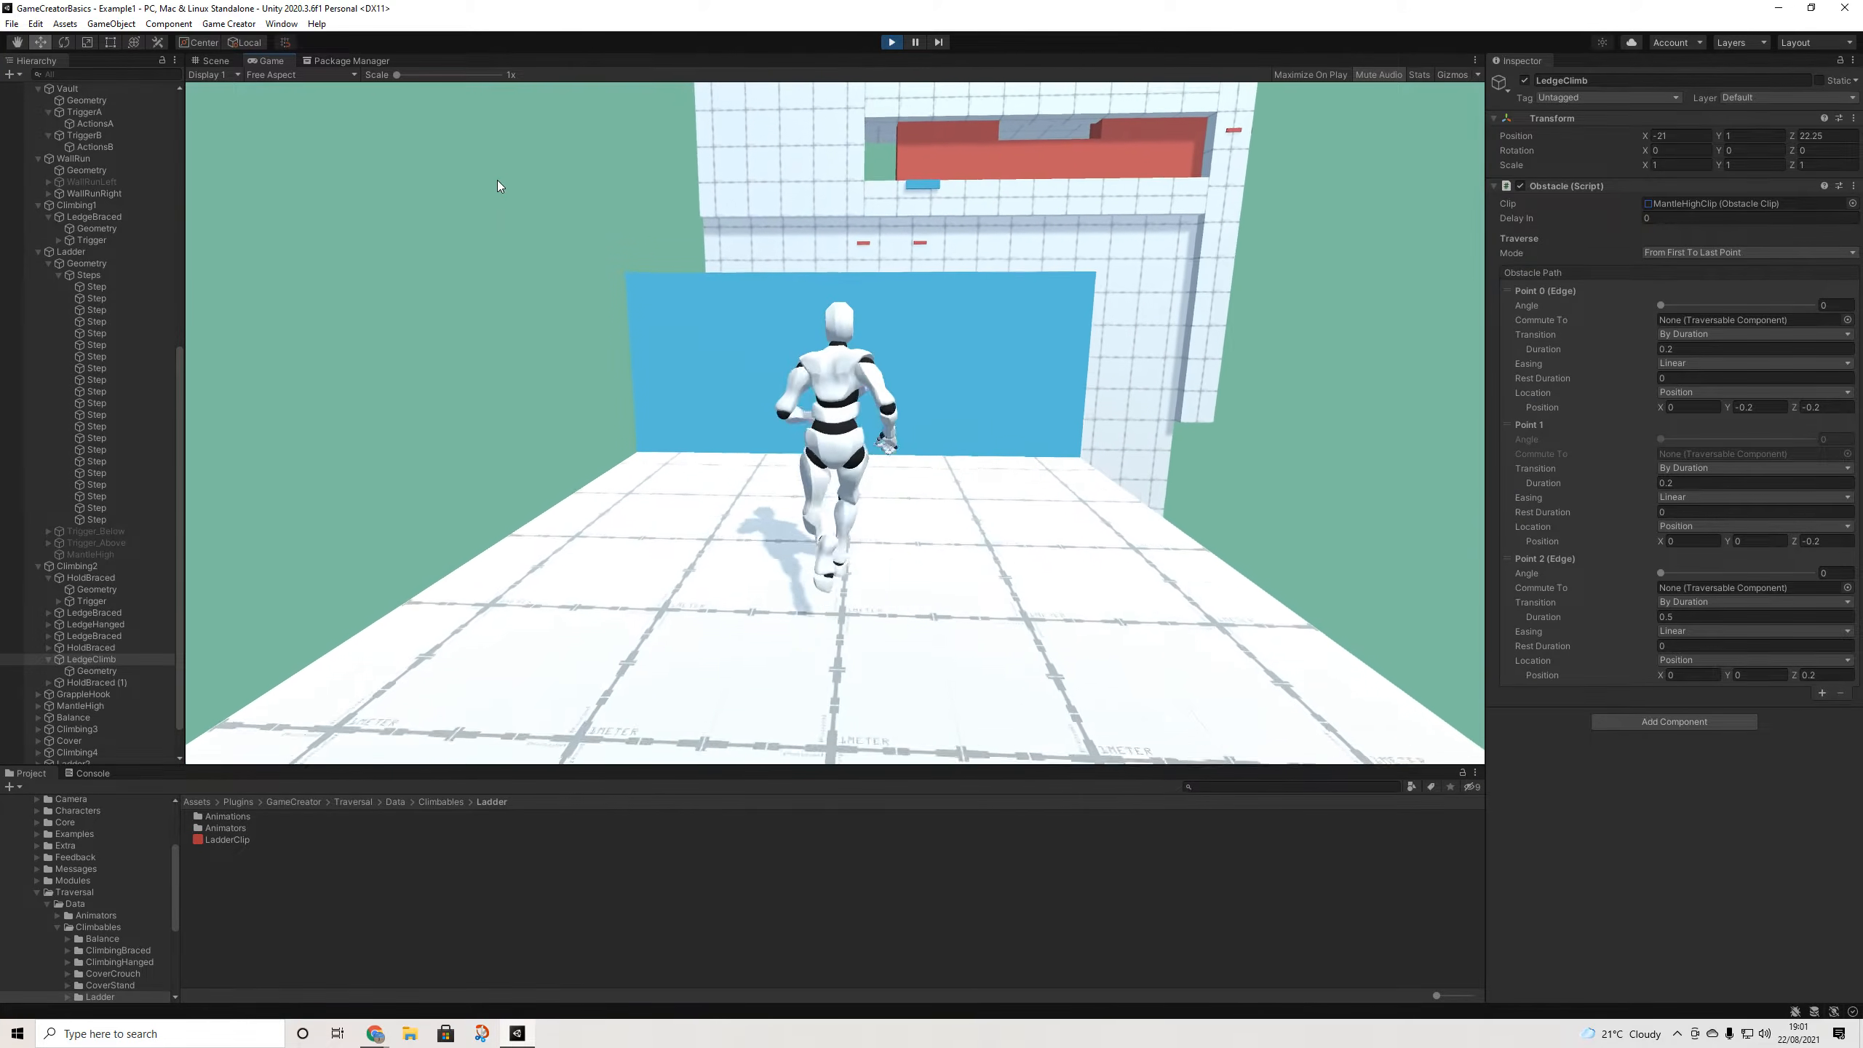
key(e)
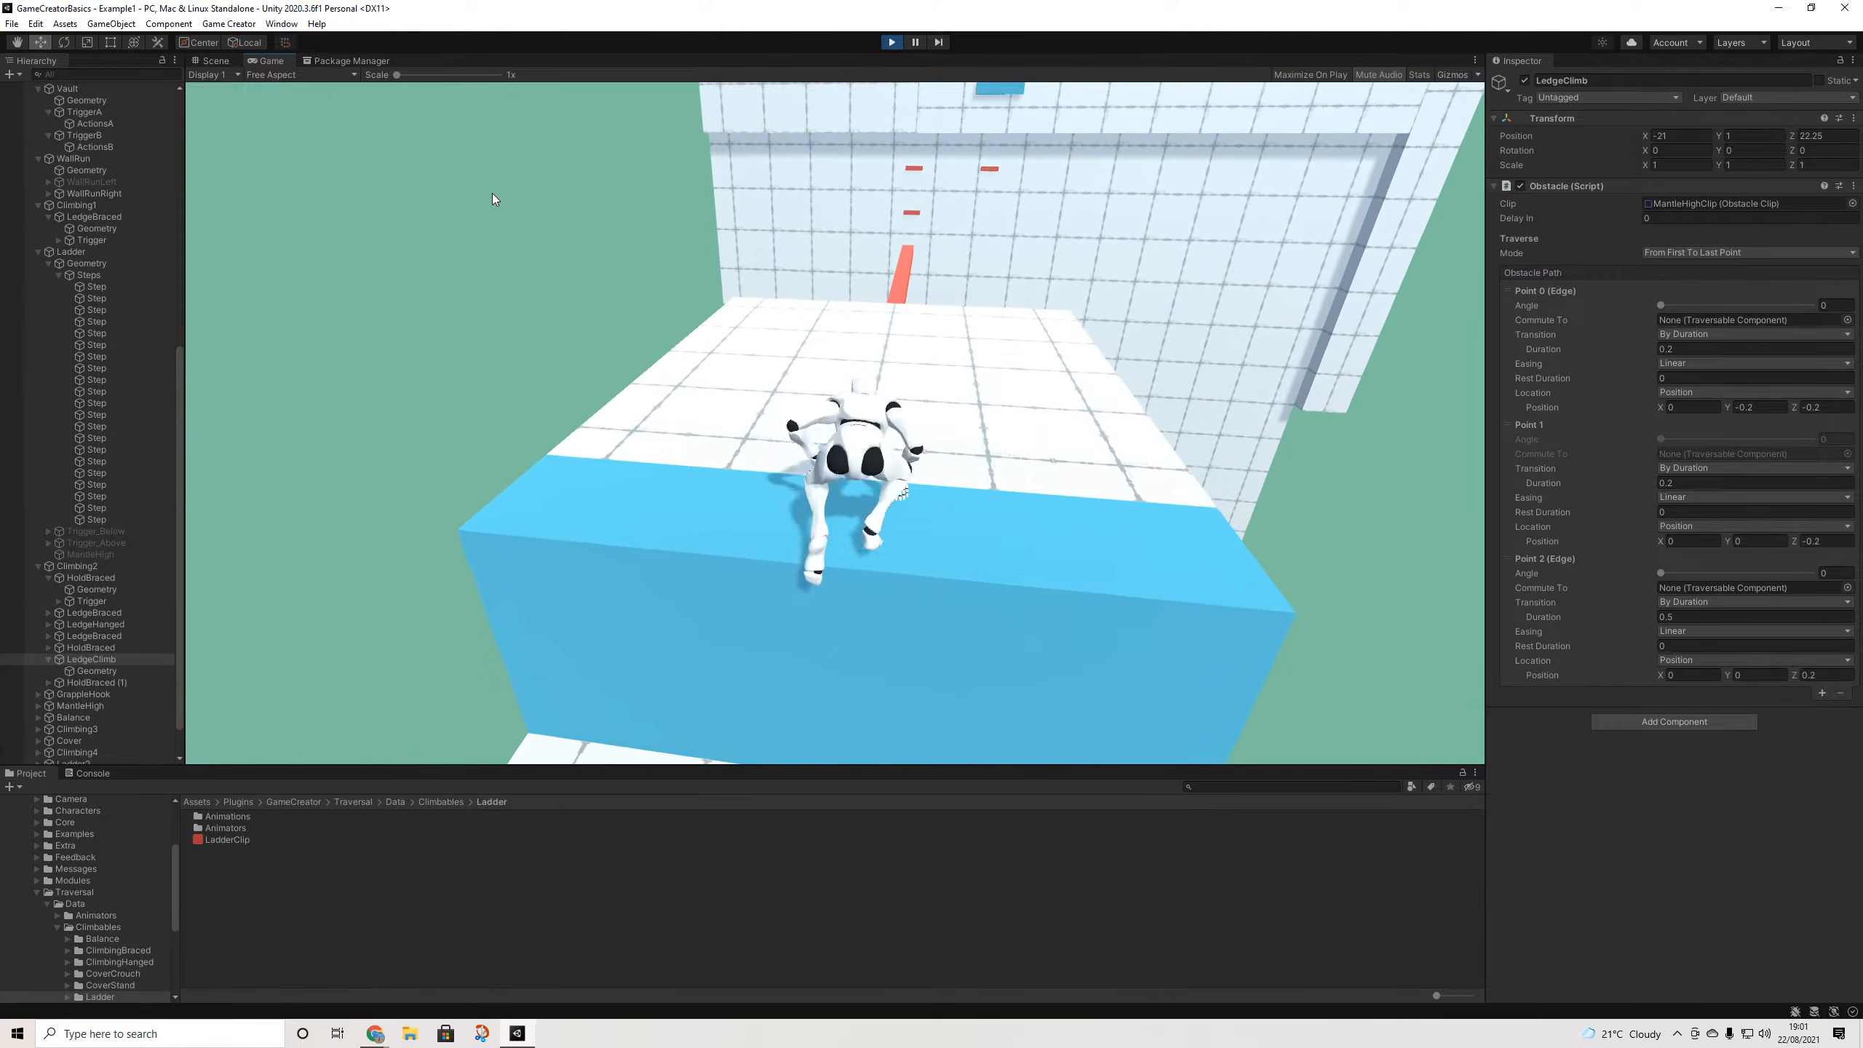
key(w)
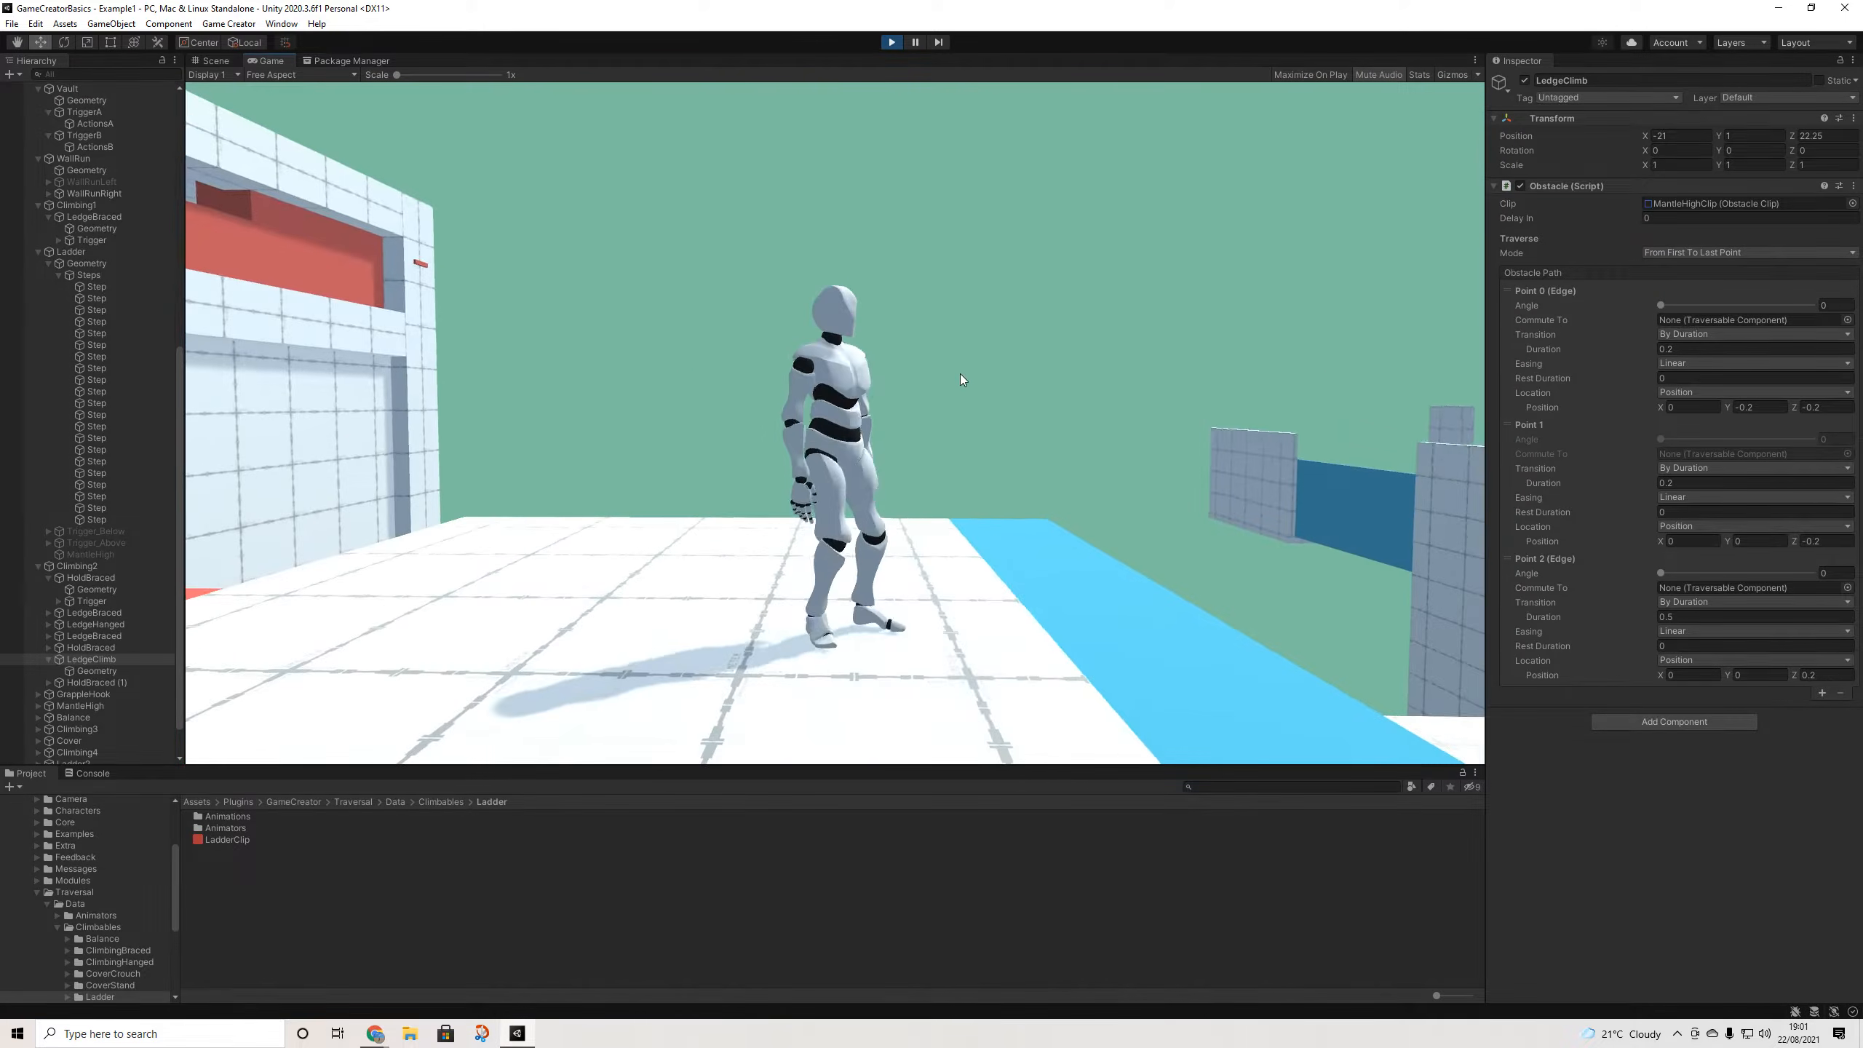
key(w)
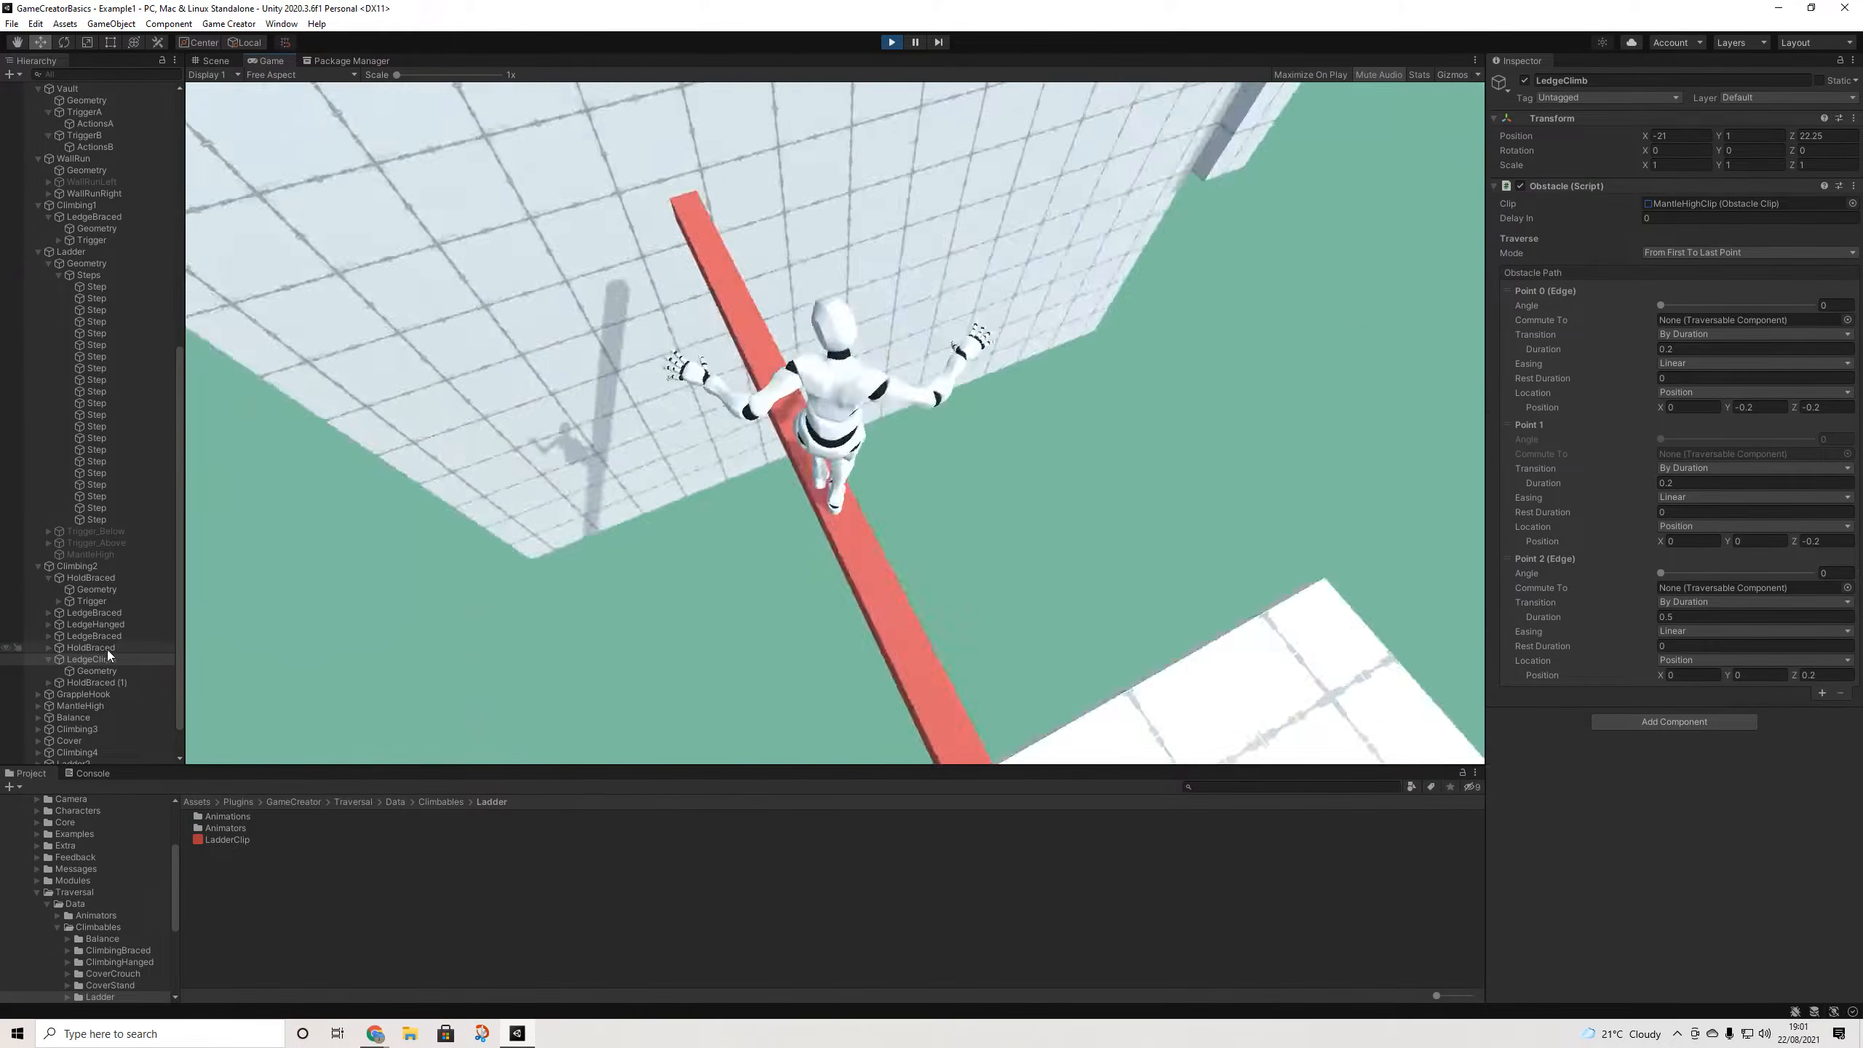
- Select the LedgeClimb object in the Hierarchy
click(94, 660)
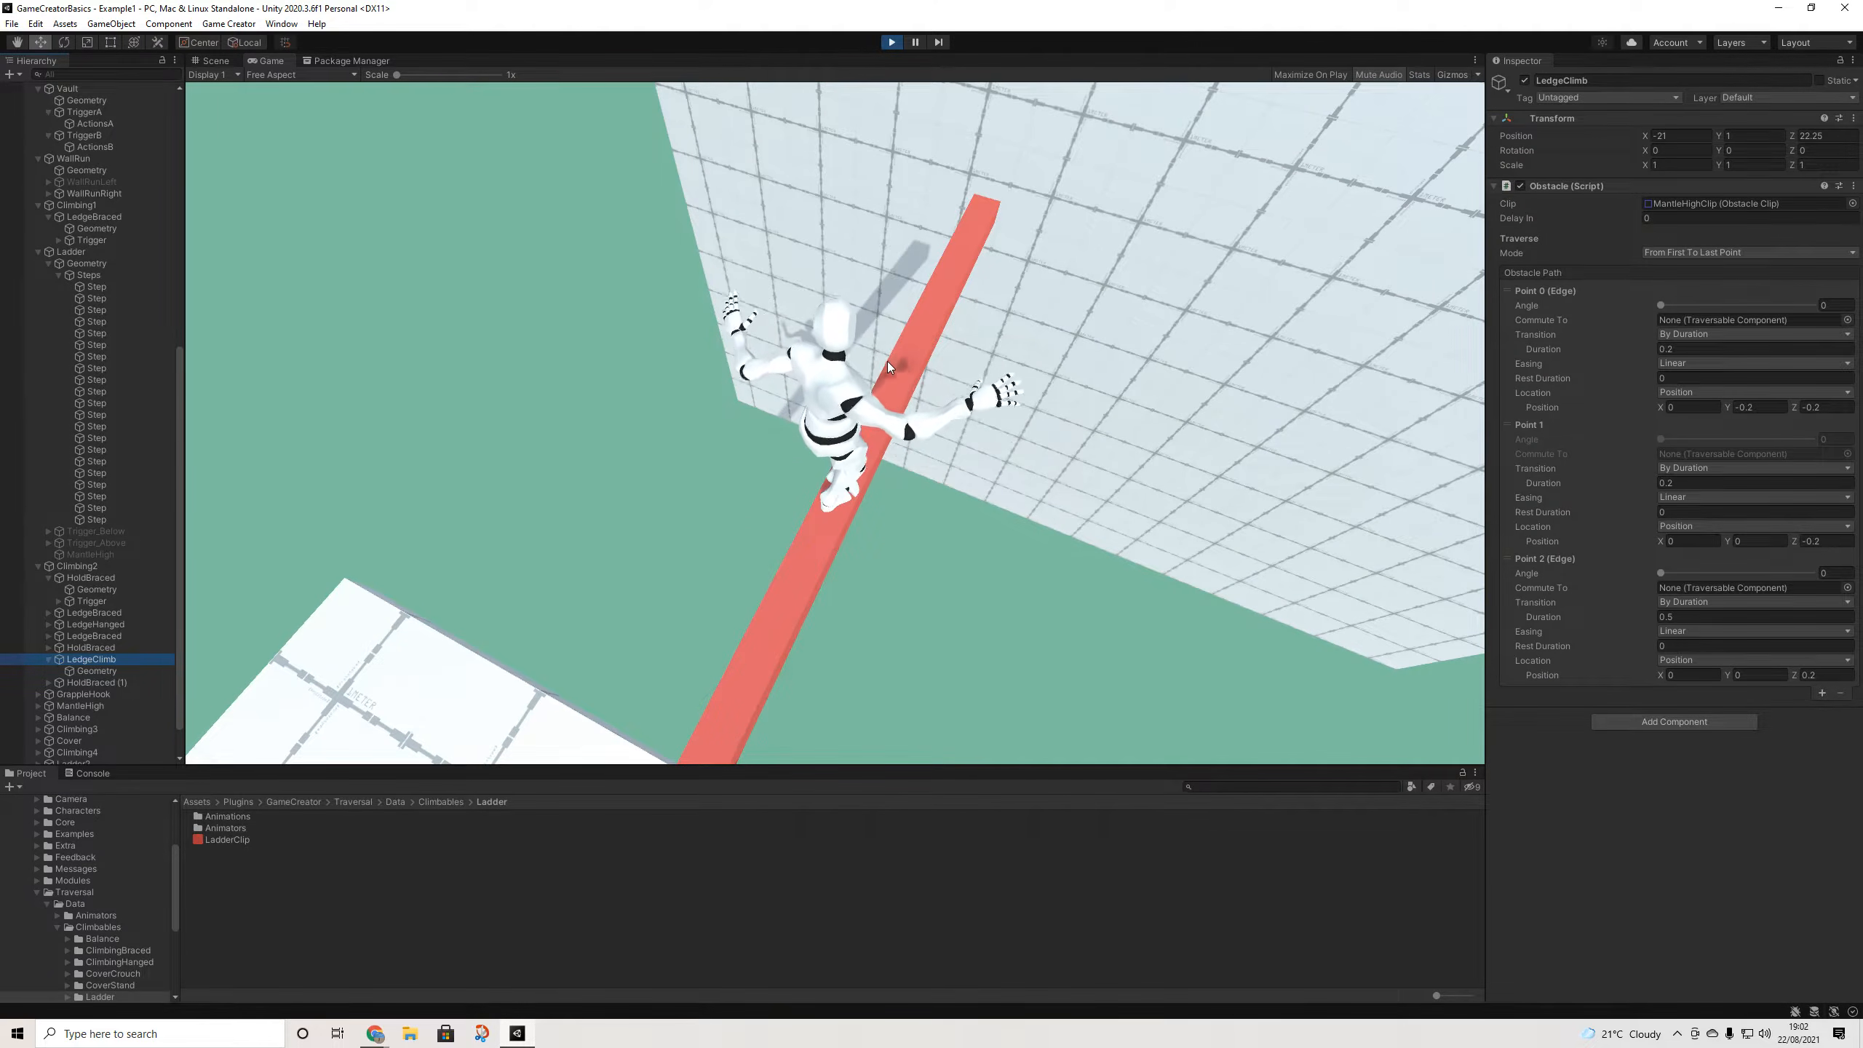
- Jump from the beam's end to the red holds, climb them and mantle onto the ledge
click(1055, 232)
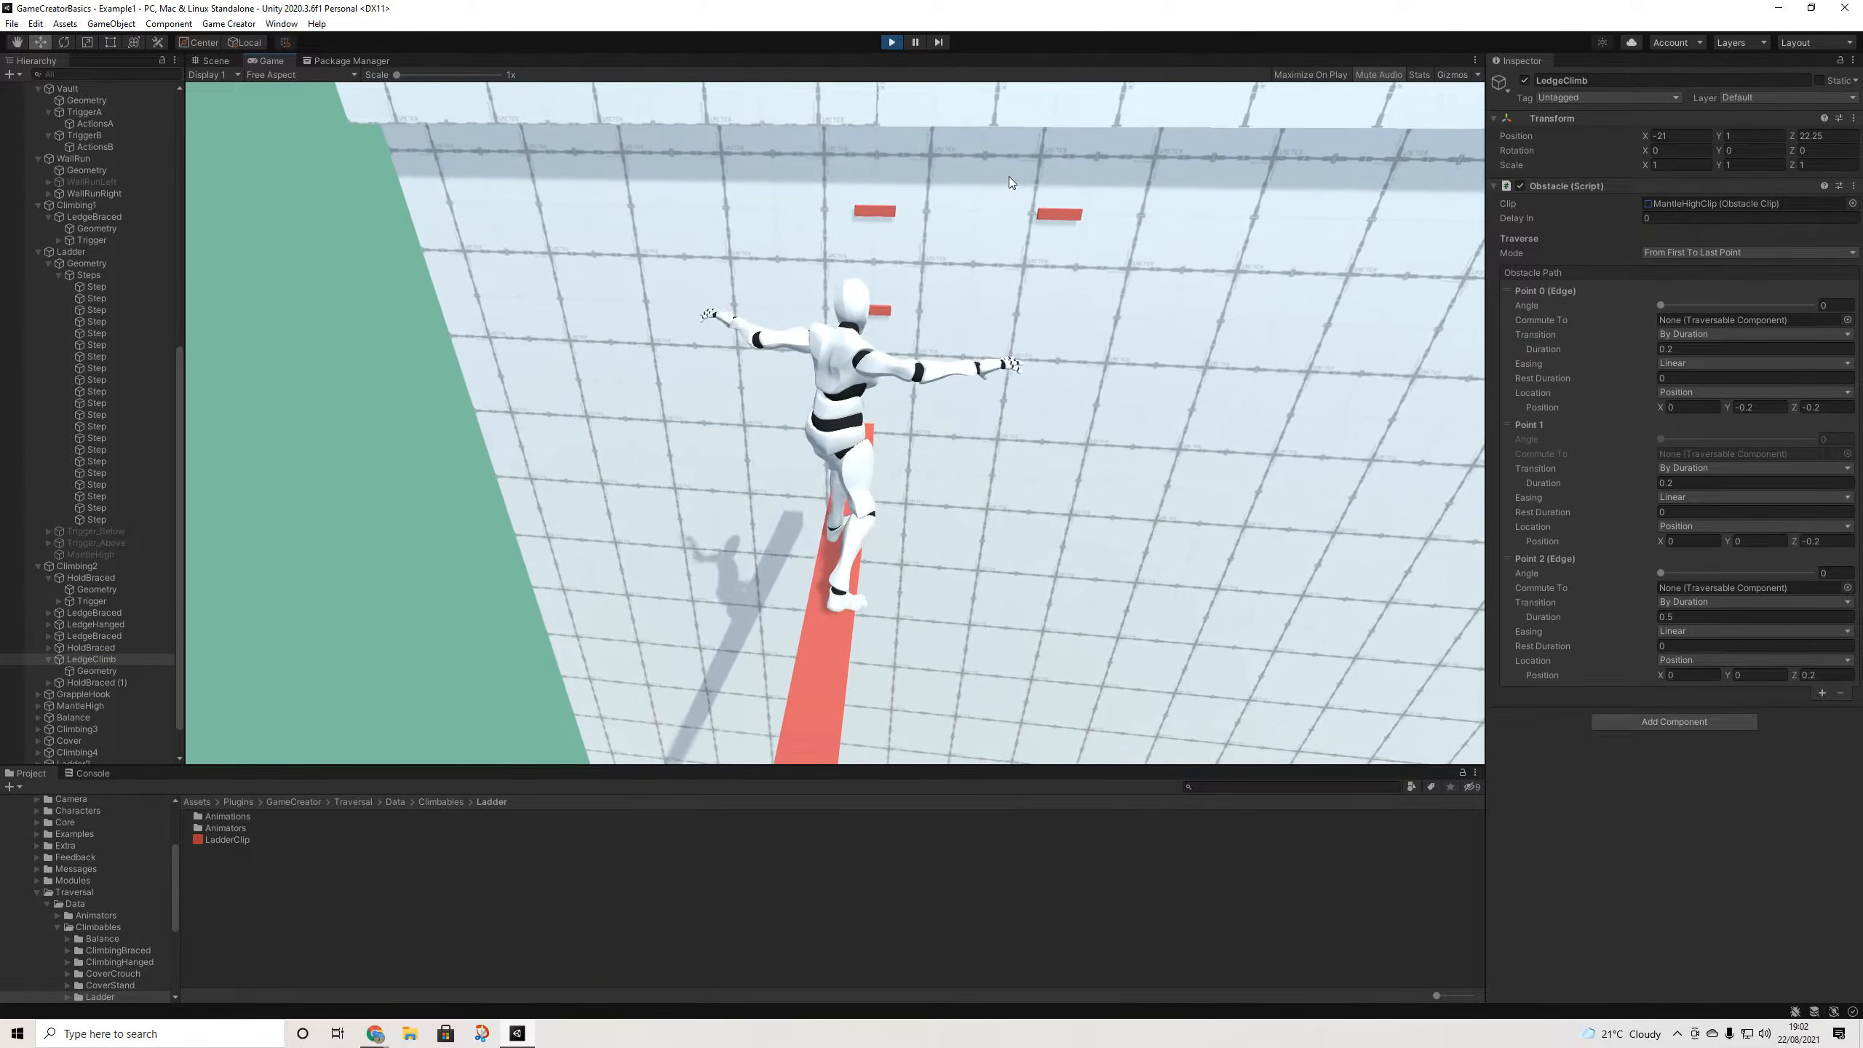
key(w)
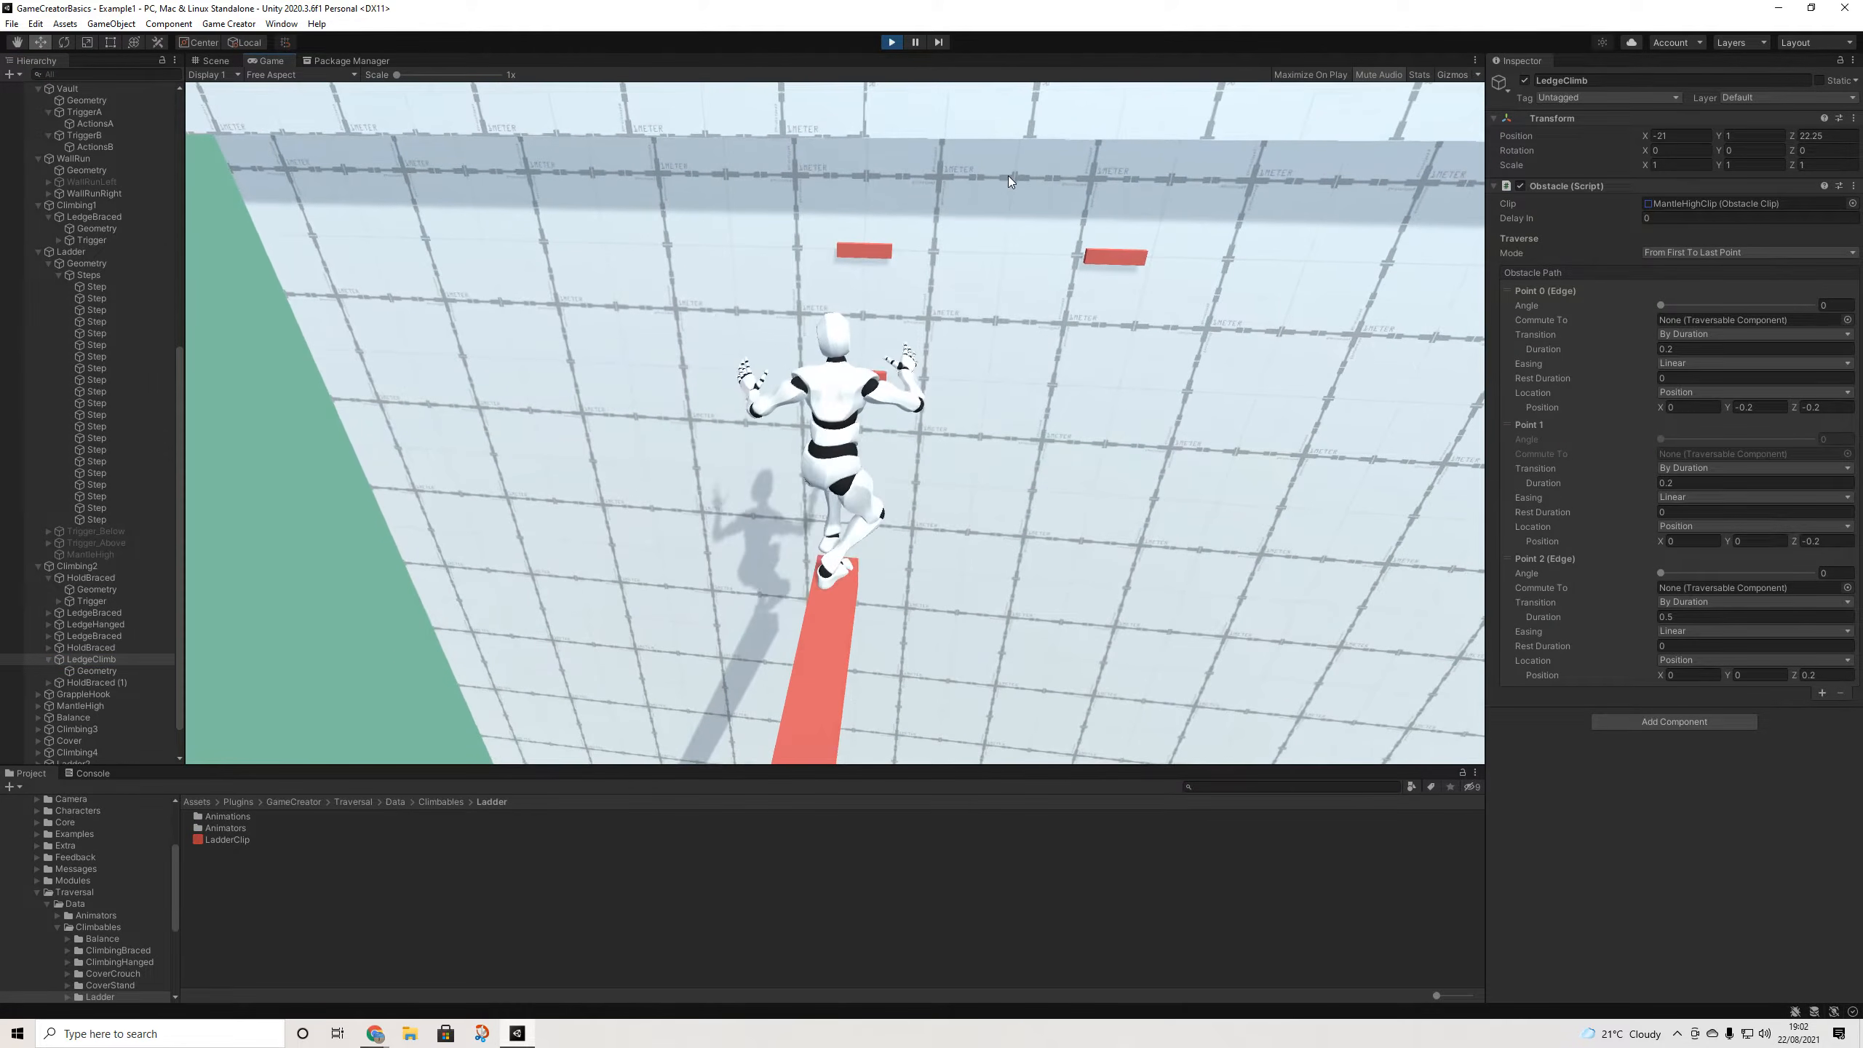
key(space)
key(w)
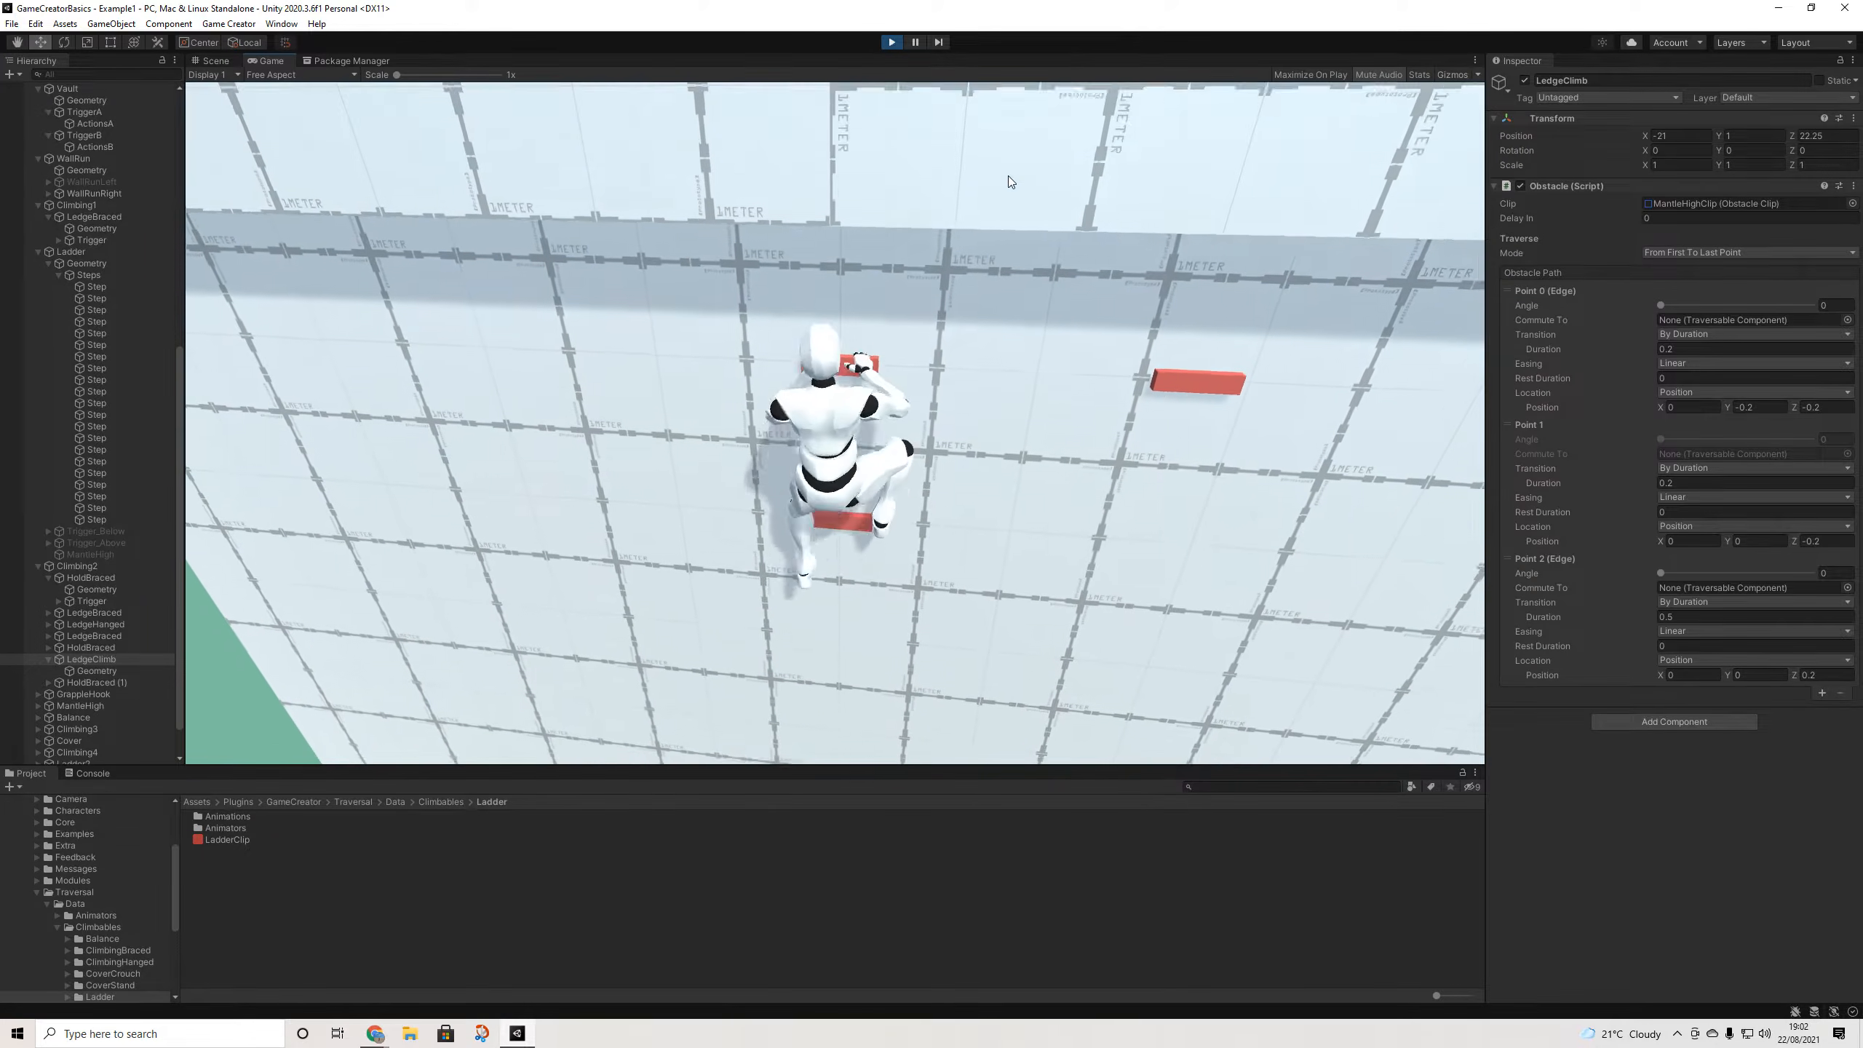
key(d)
key(w)
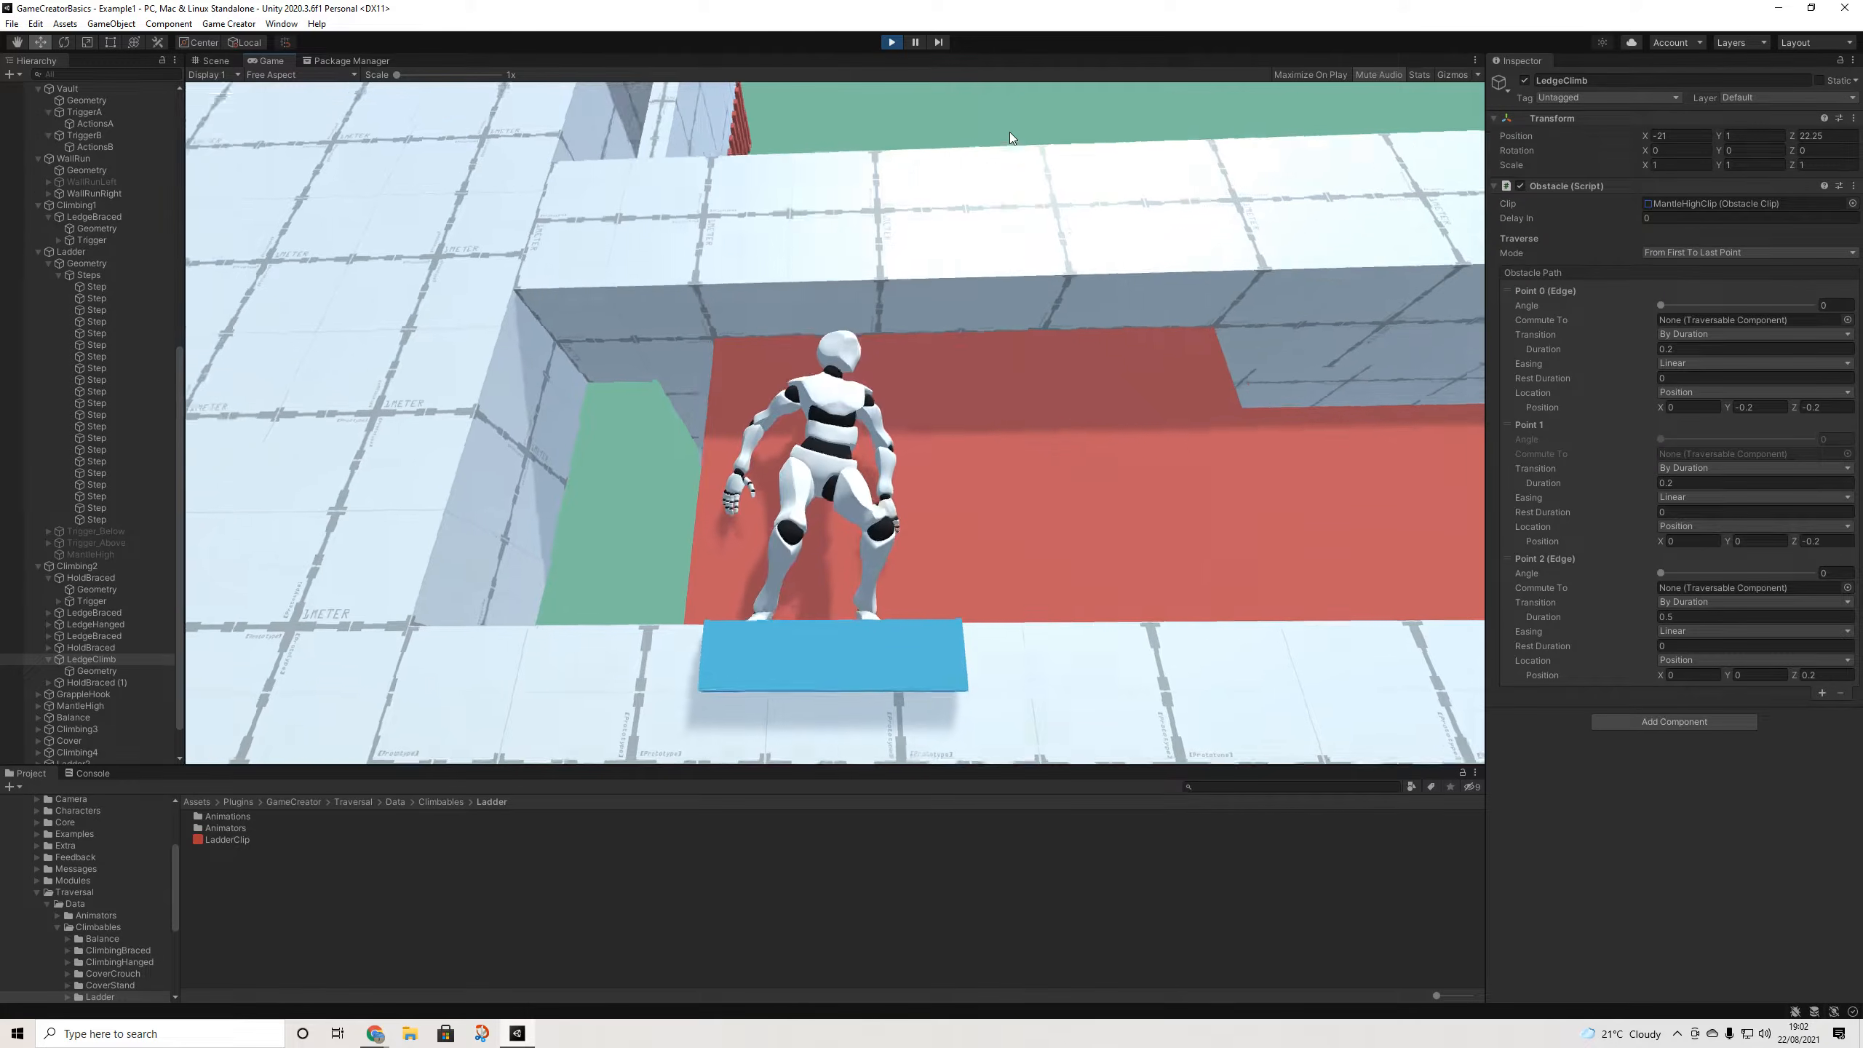
- Walk back and forth along the ledge, then crouch and move right to its end
key(d)
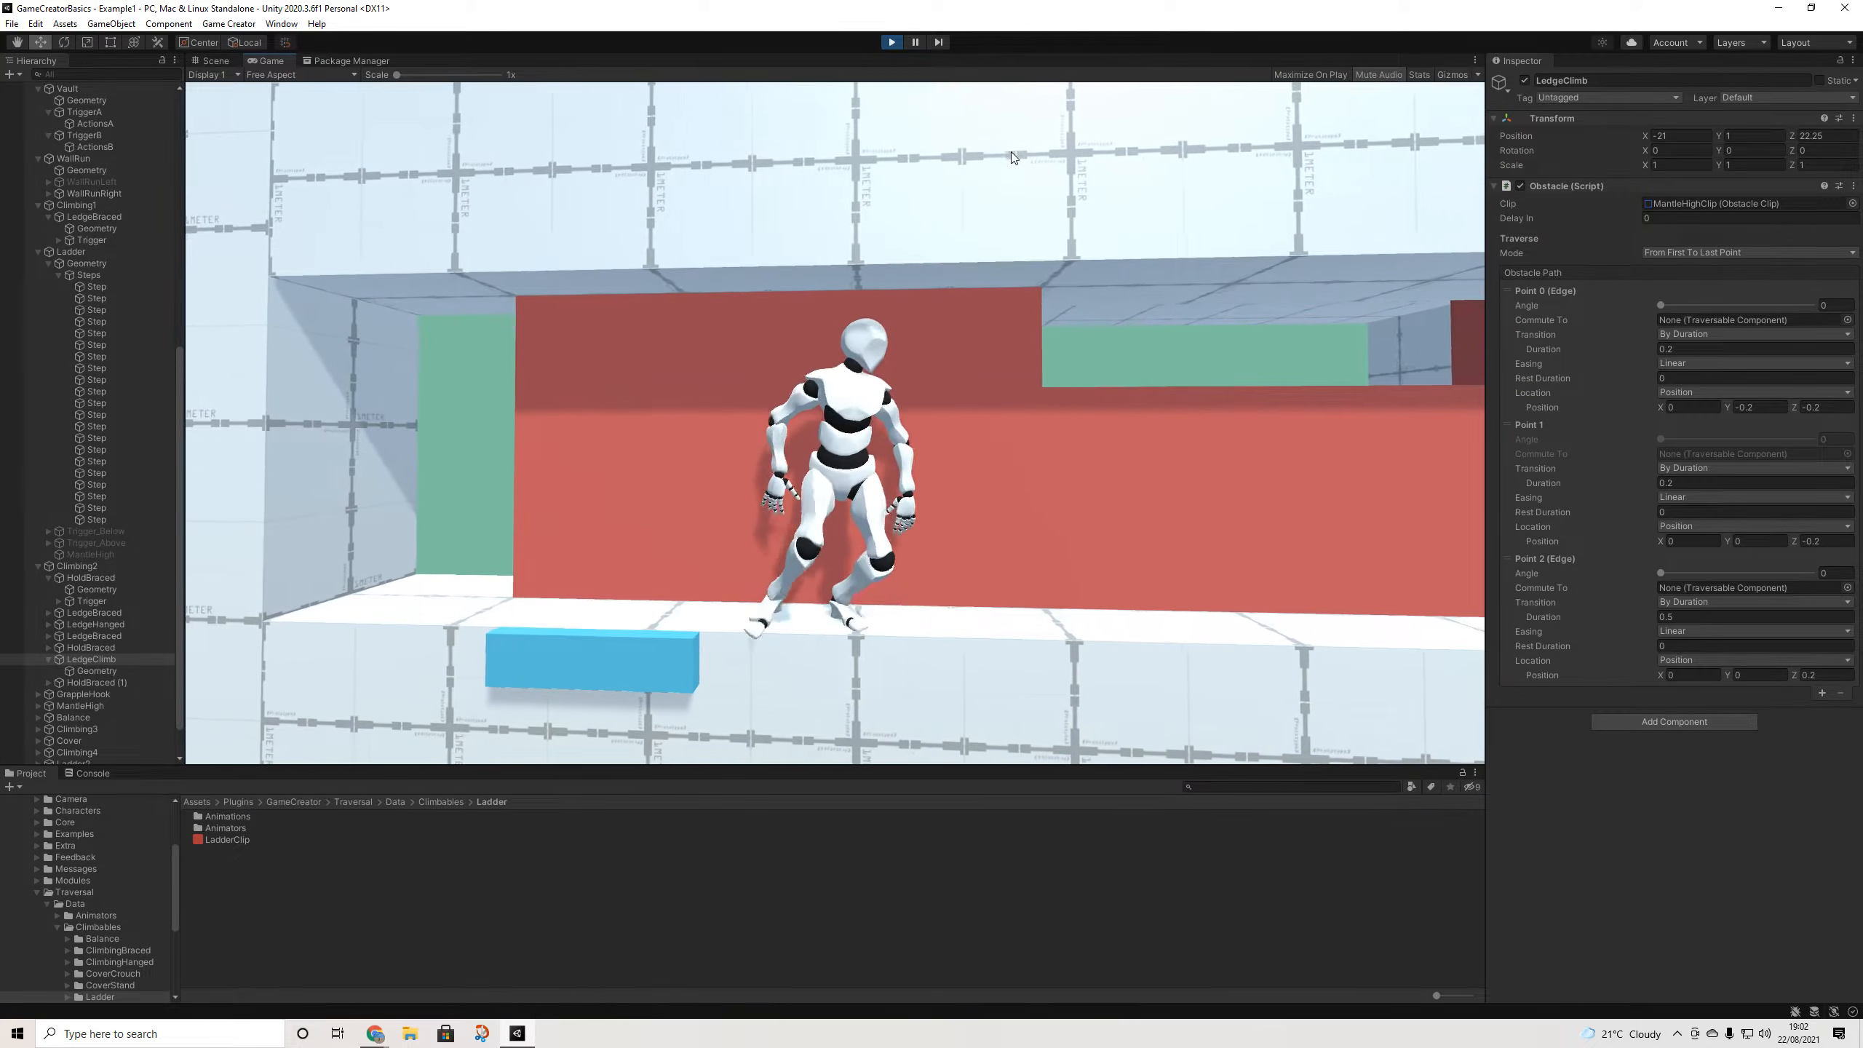
key(a)
key(d)
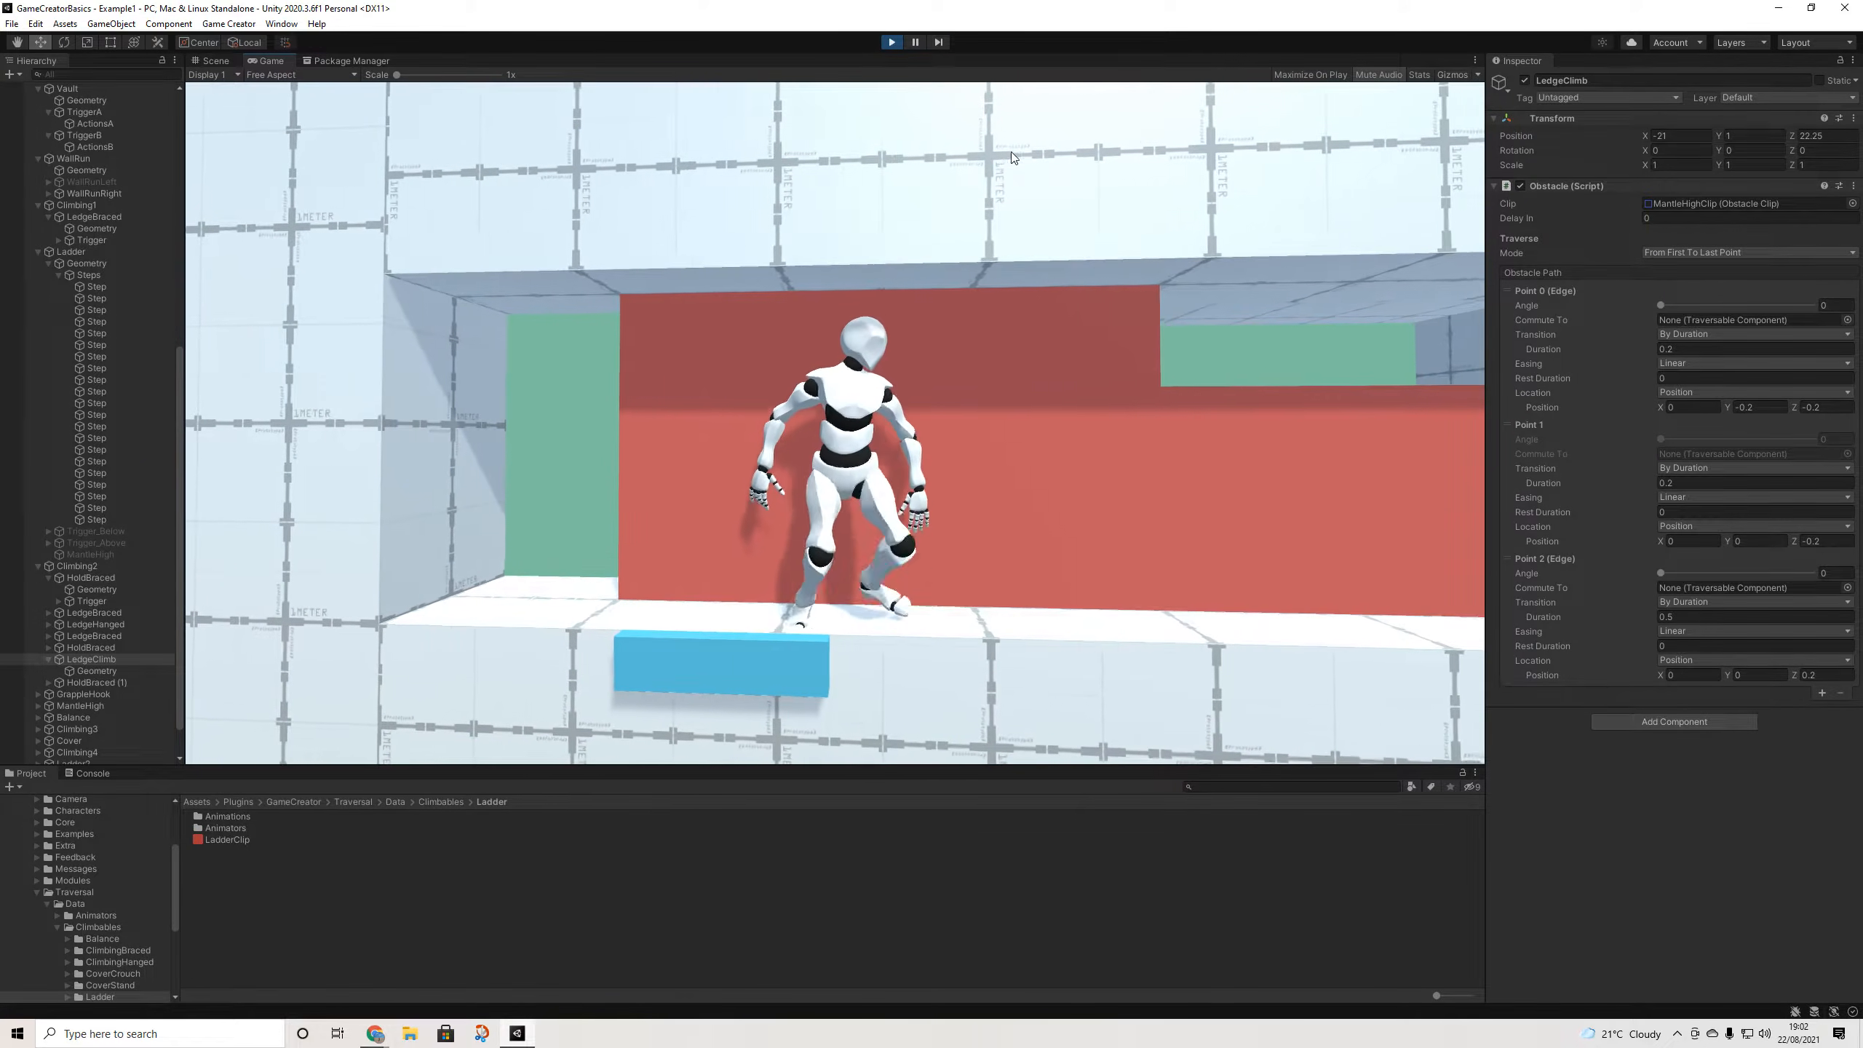
key(space)
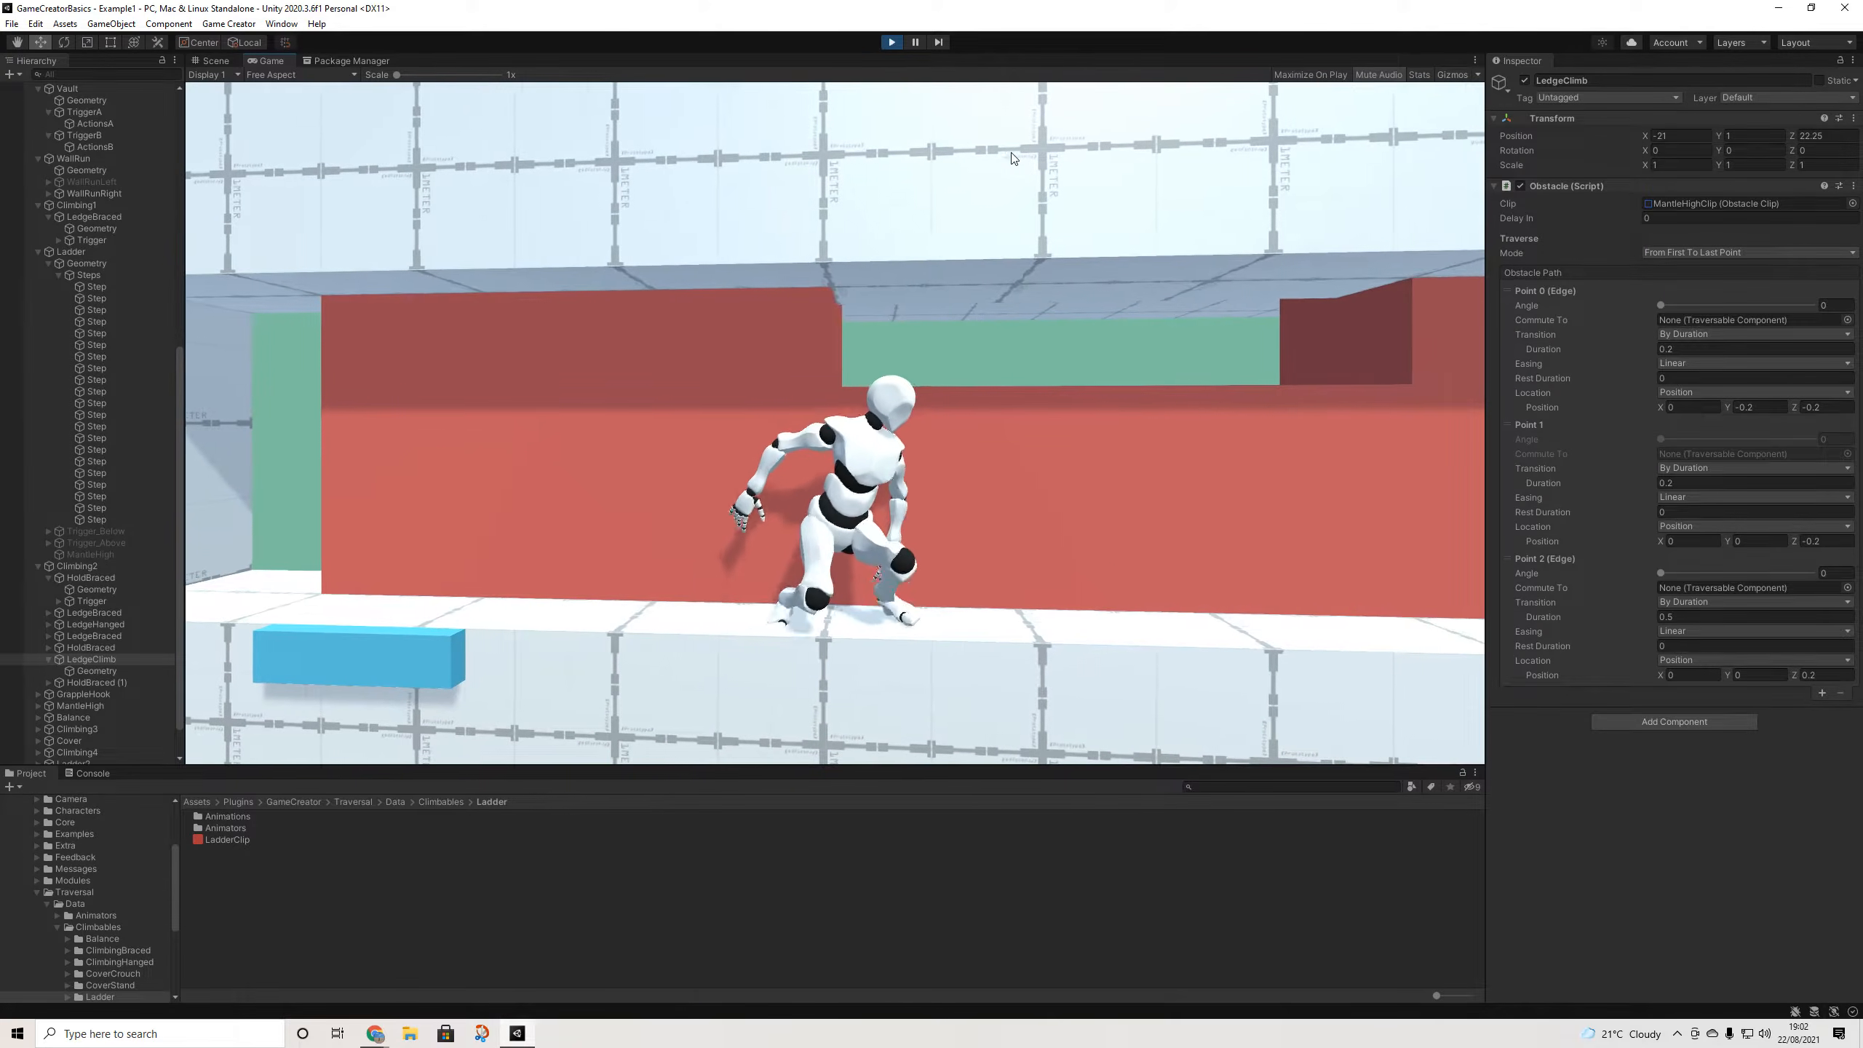
key(d)
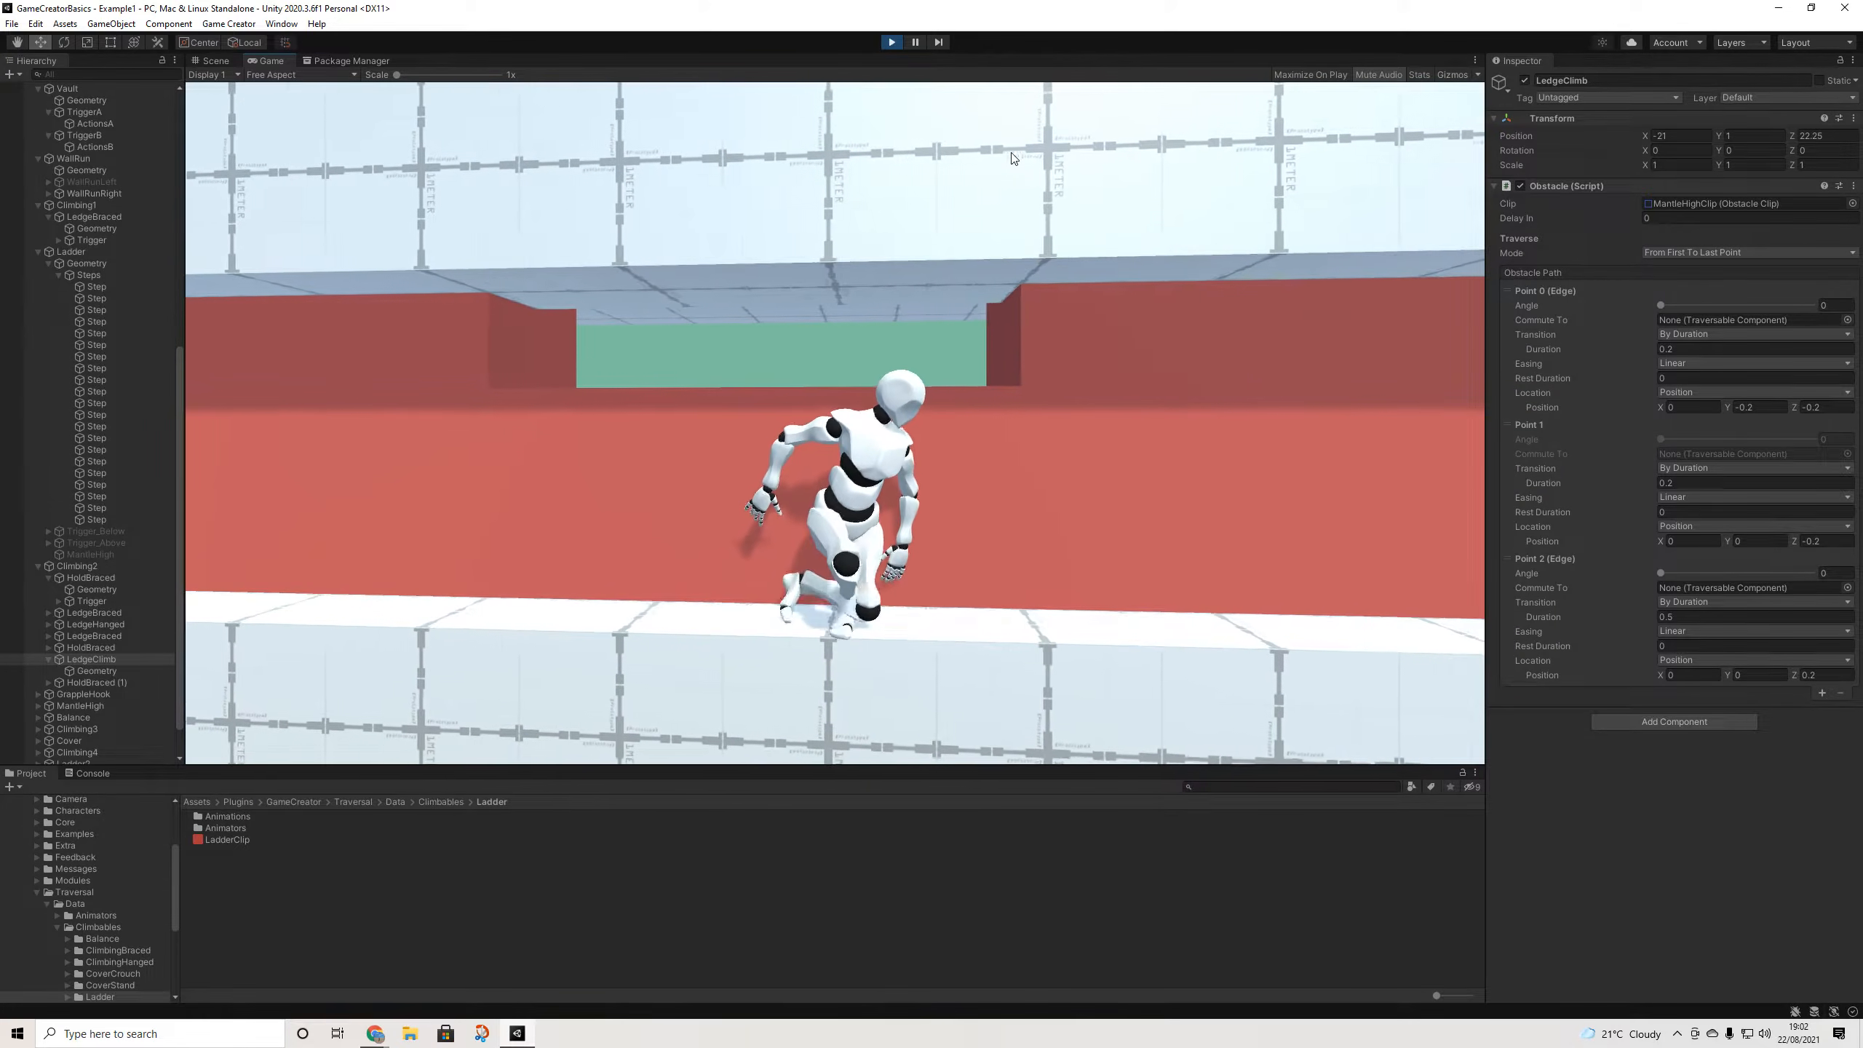
key(d)
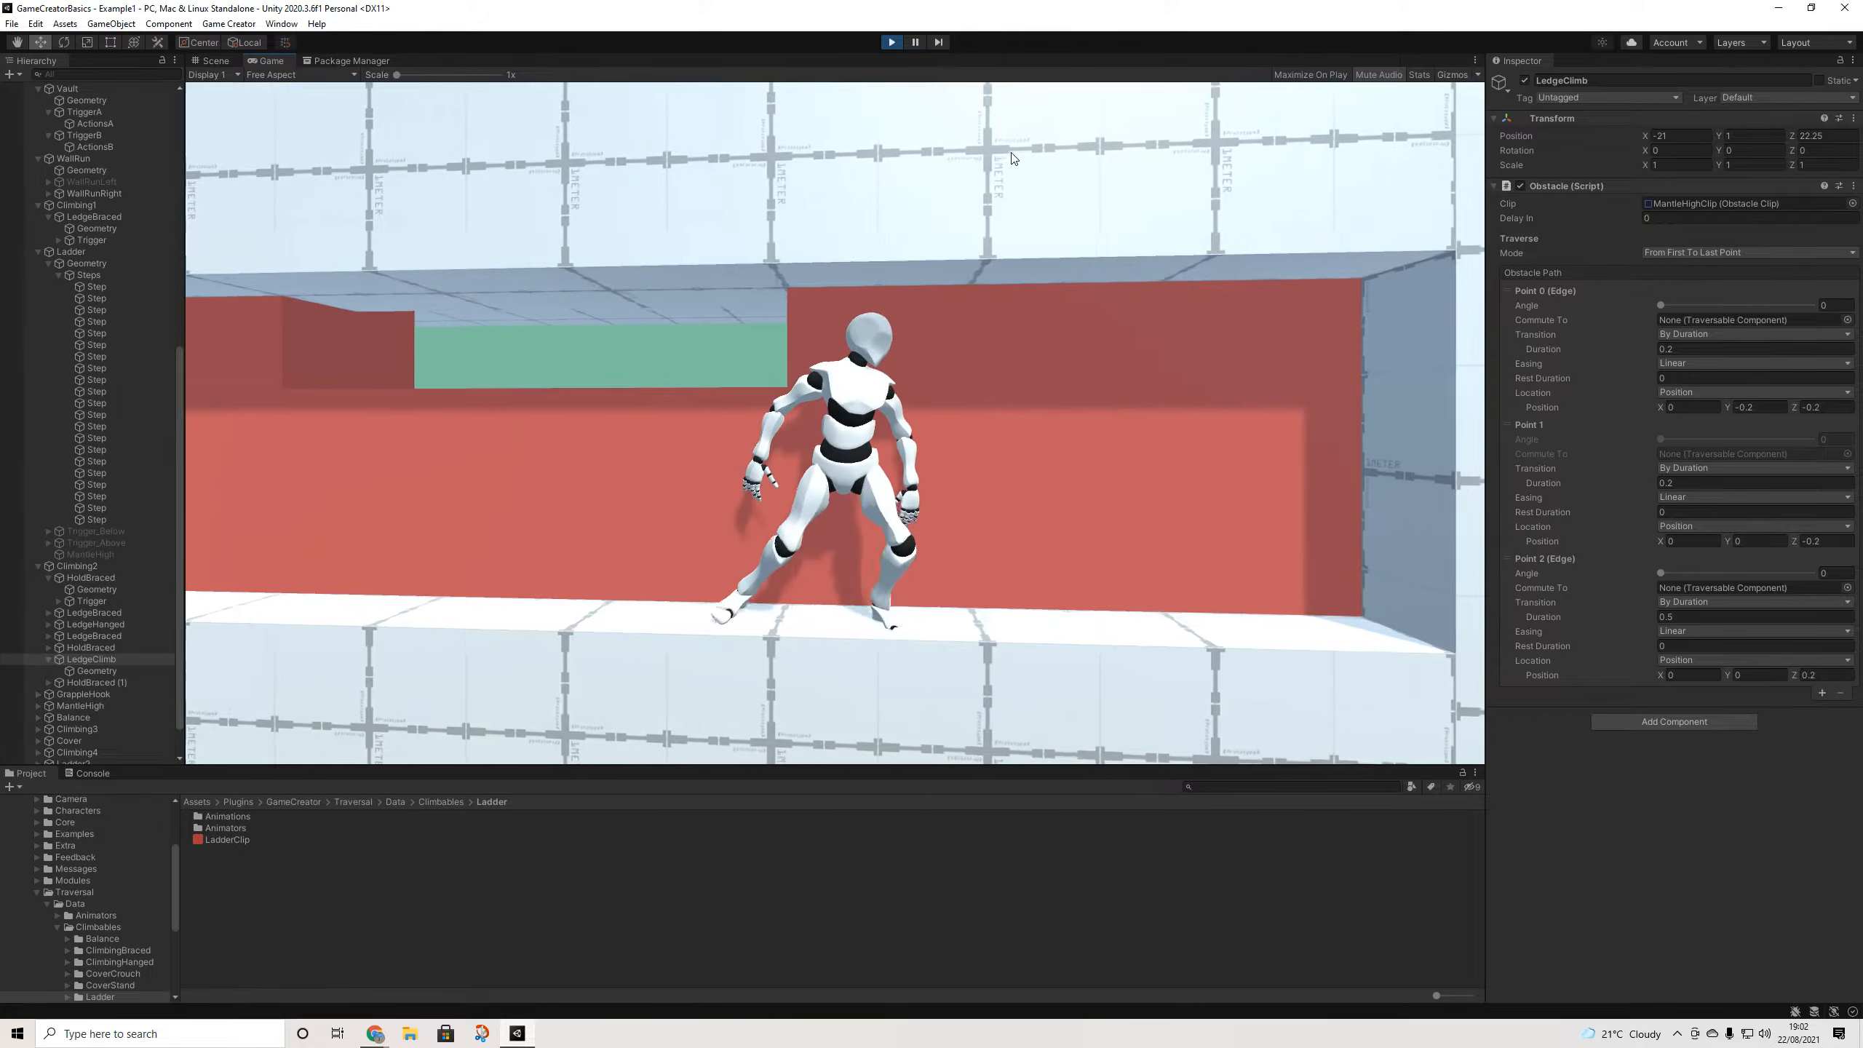
- Leap from the ledge to the wall hold and back several times
key(d)
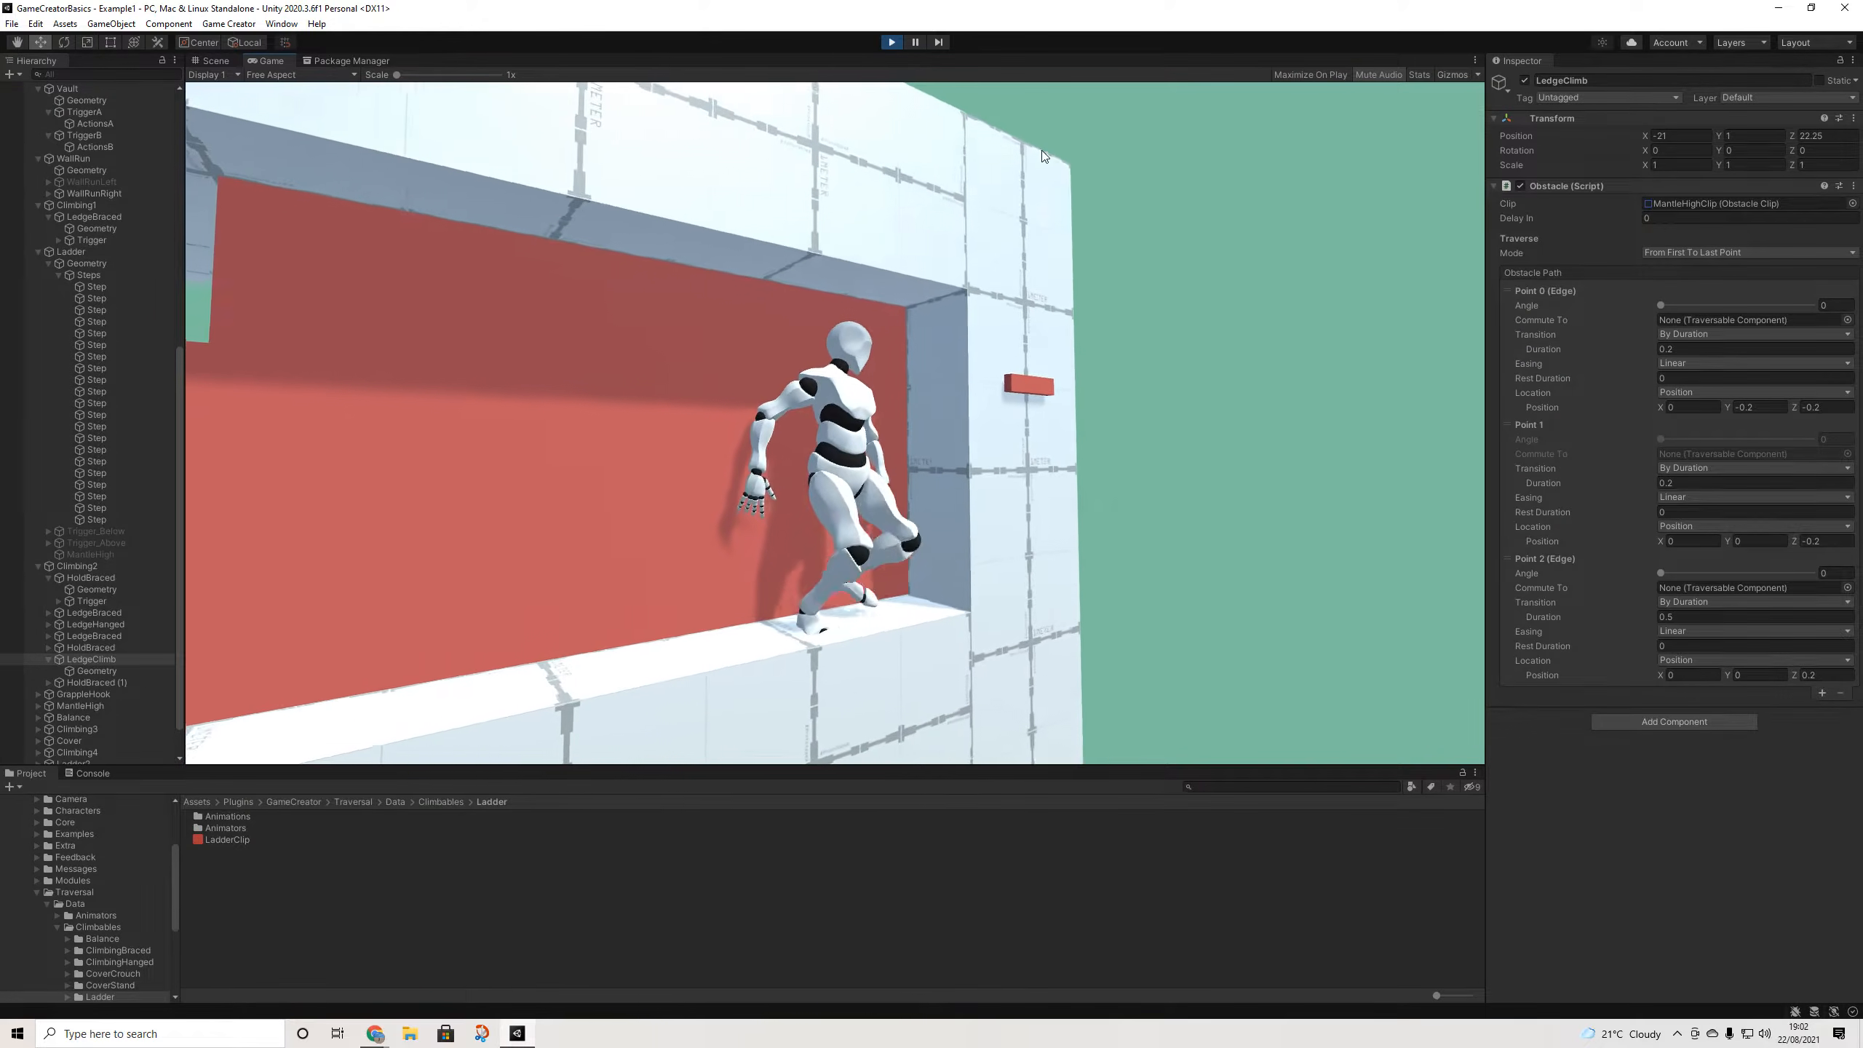
key(space)
key(a)
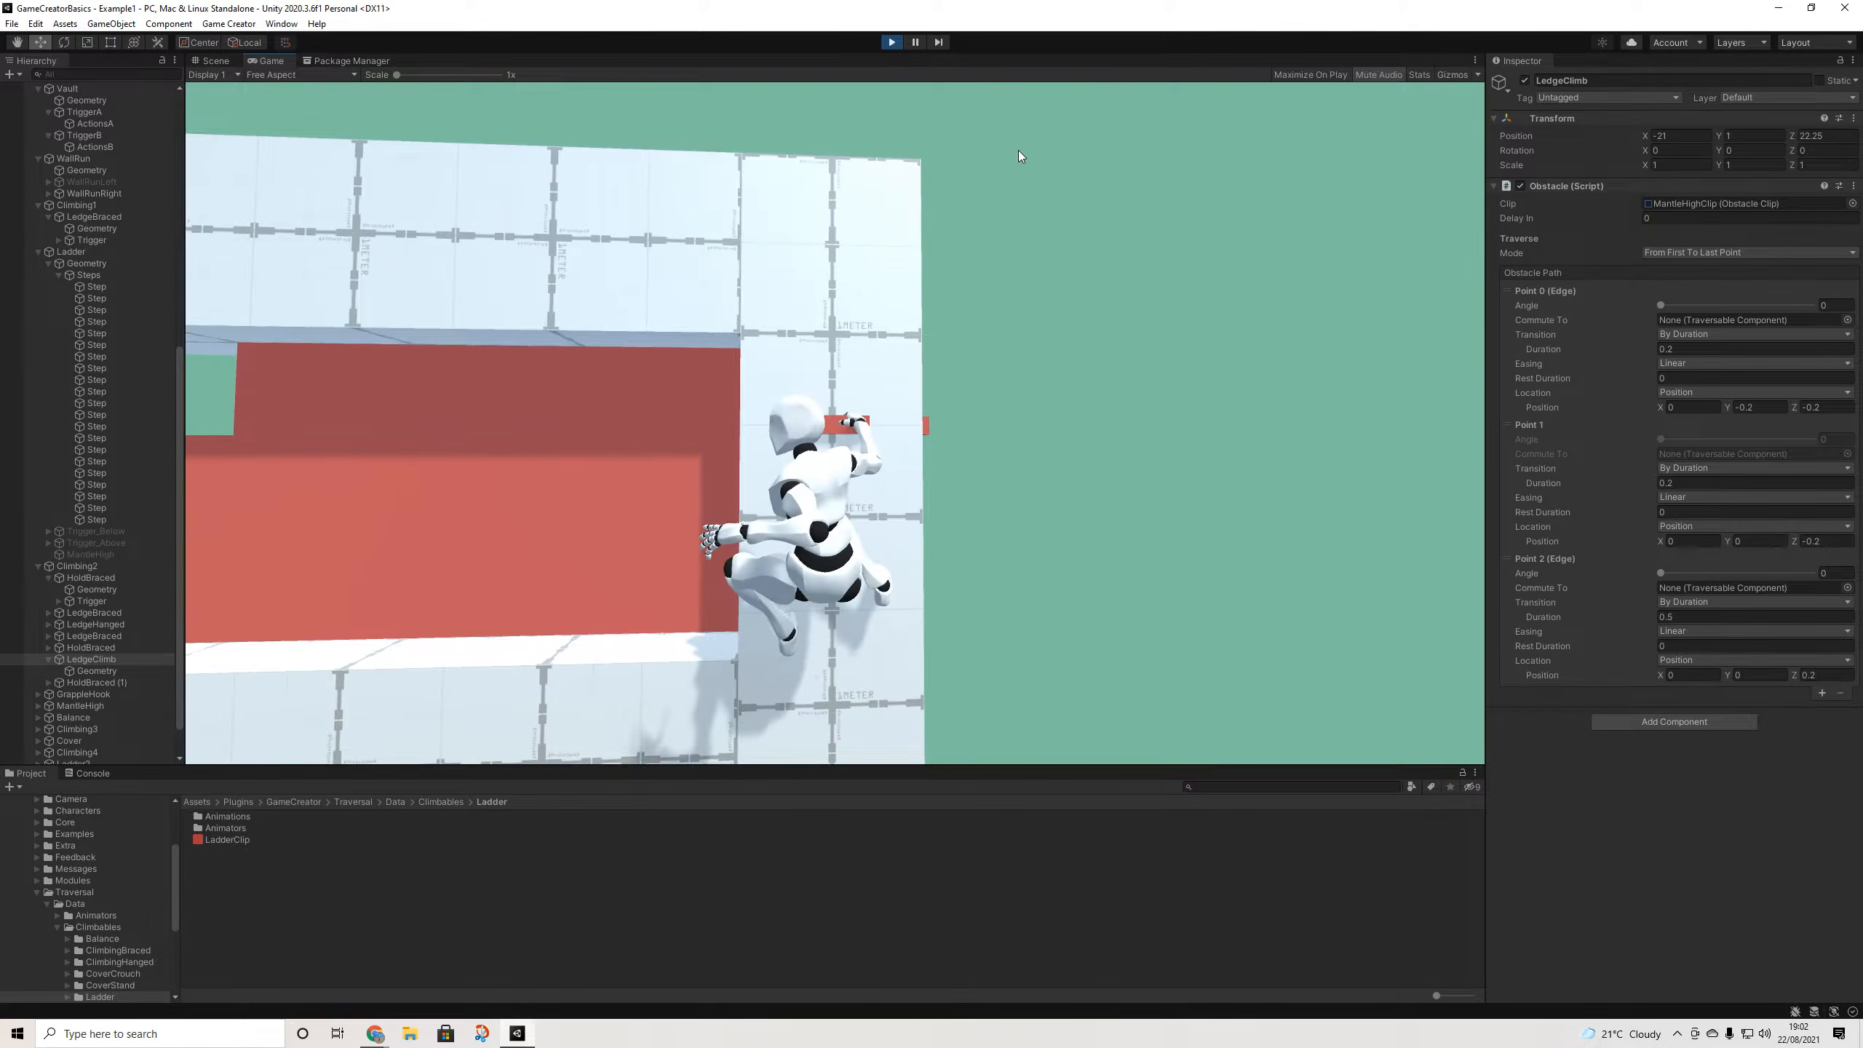
key(space)
key(d)
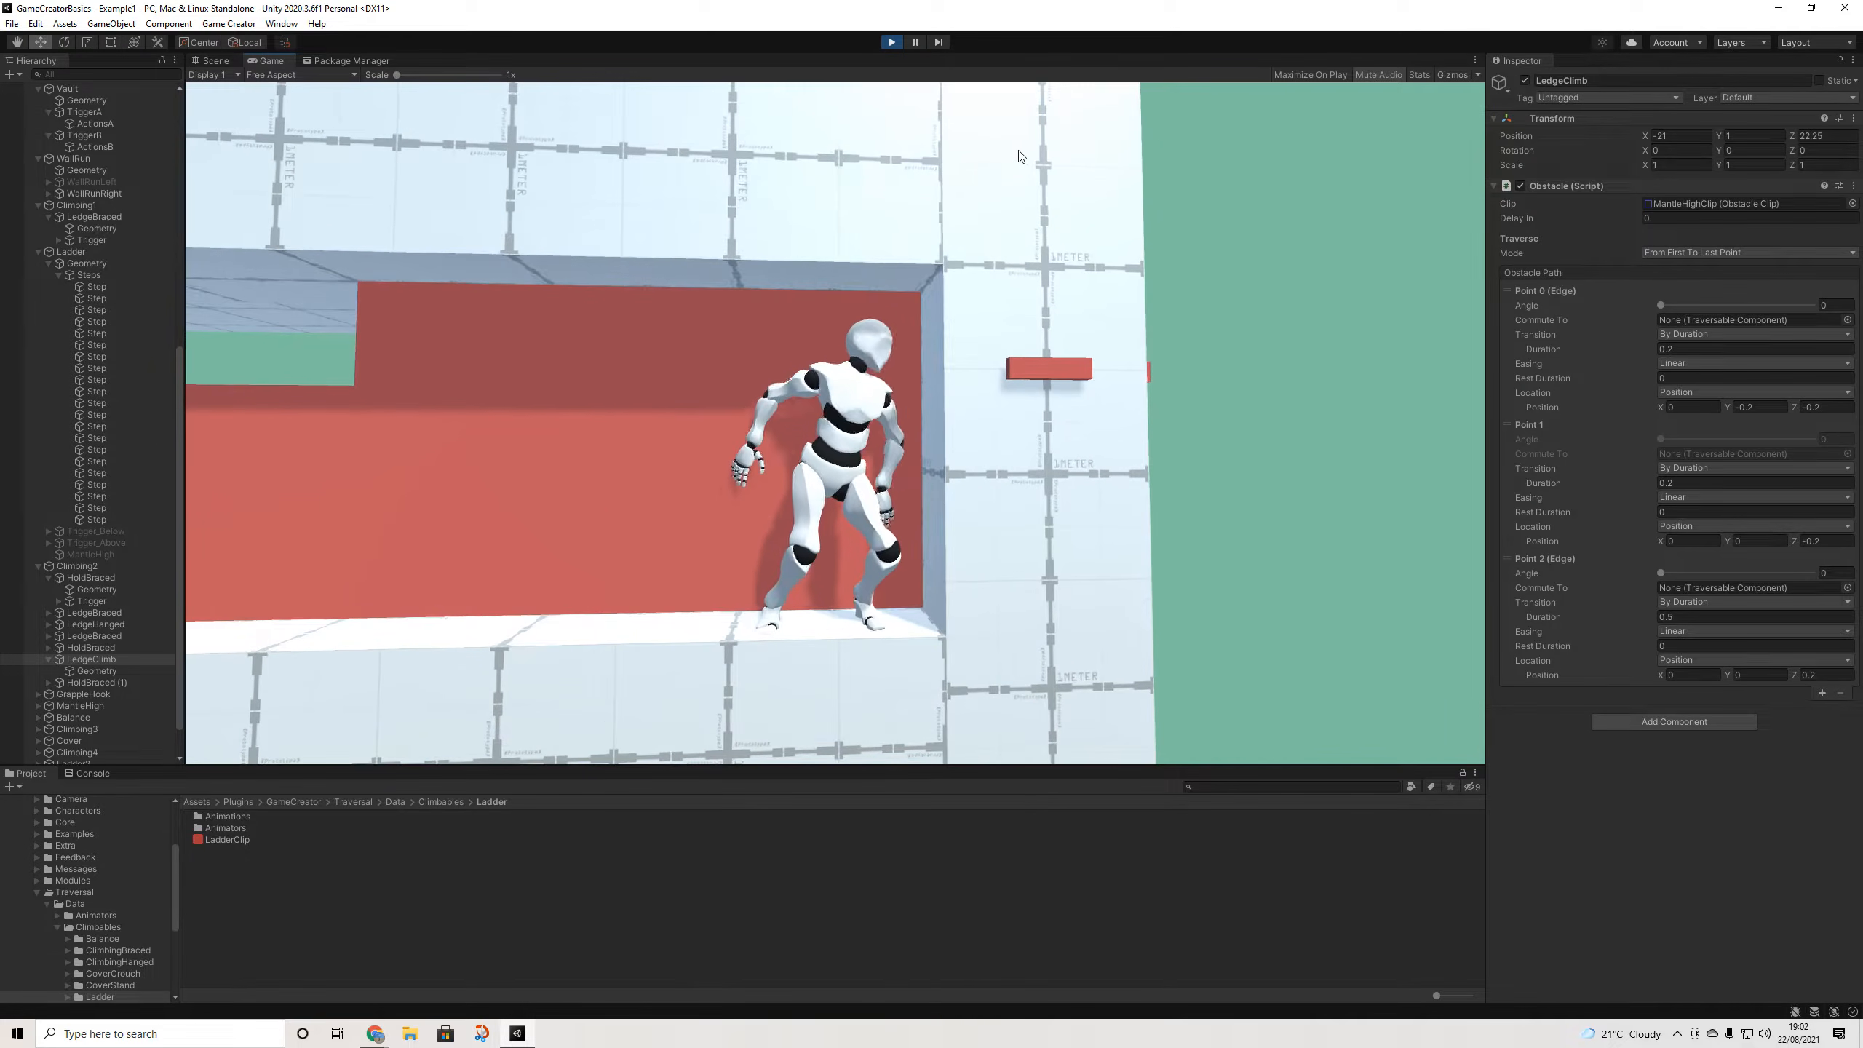
key(space)
key(a)
key(space)
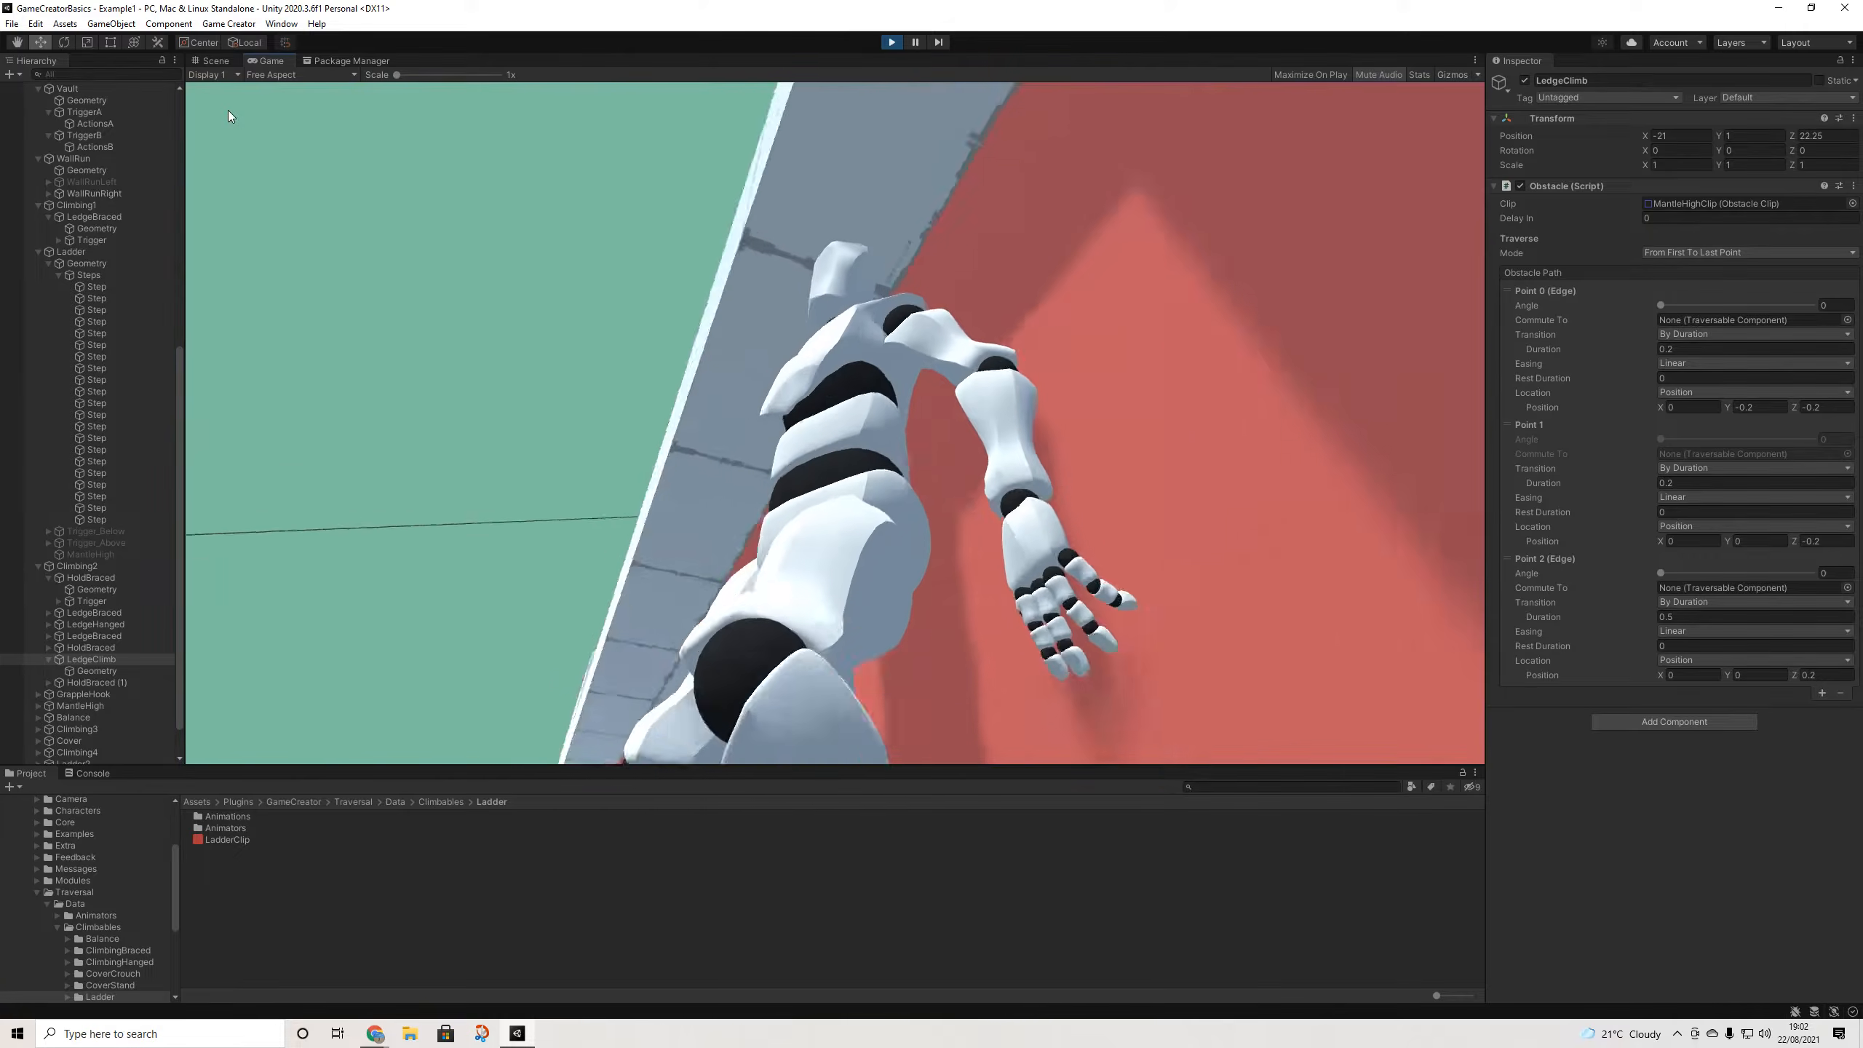
- Select and frame the red cover wall in the Scene view
click(214, 60)
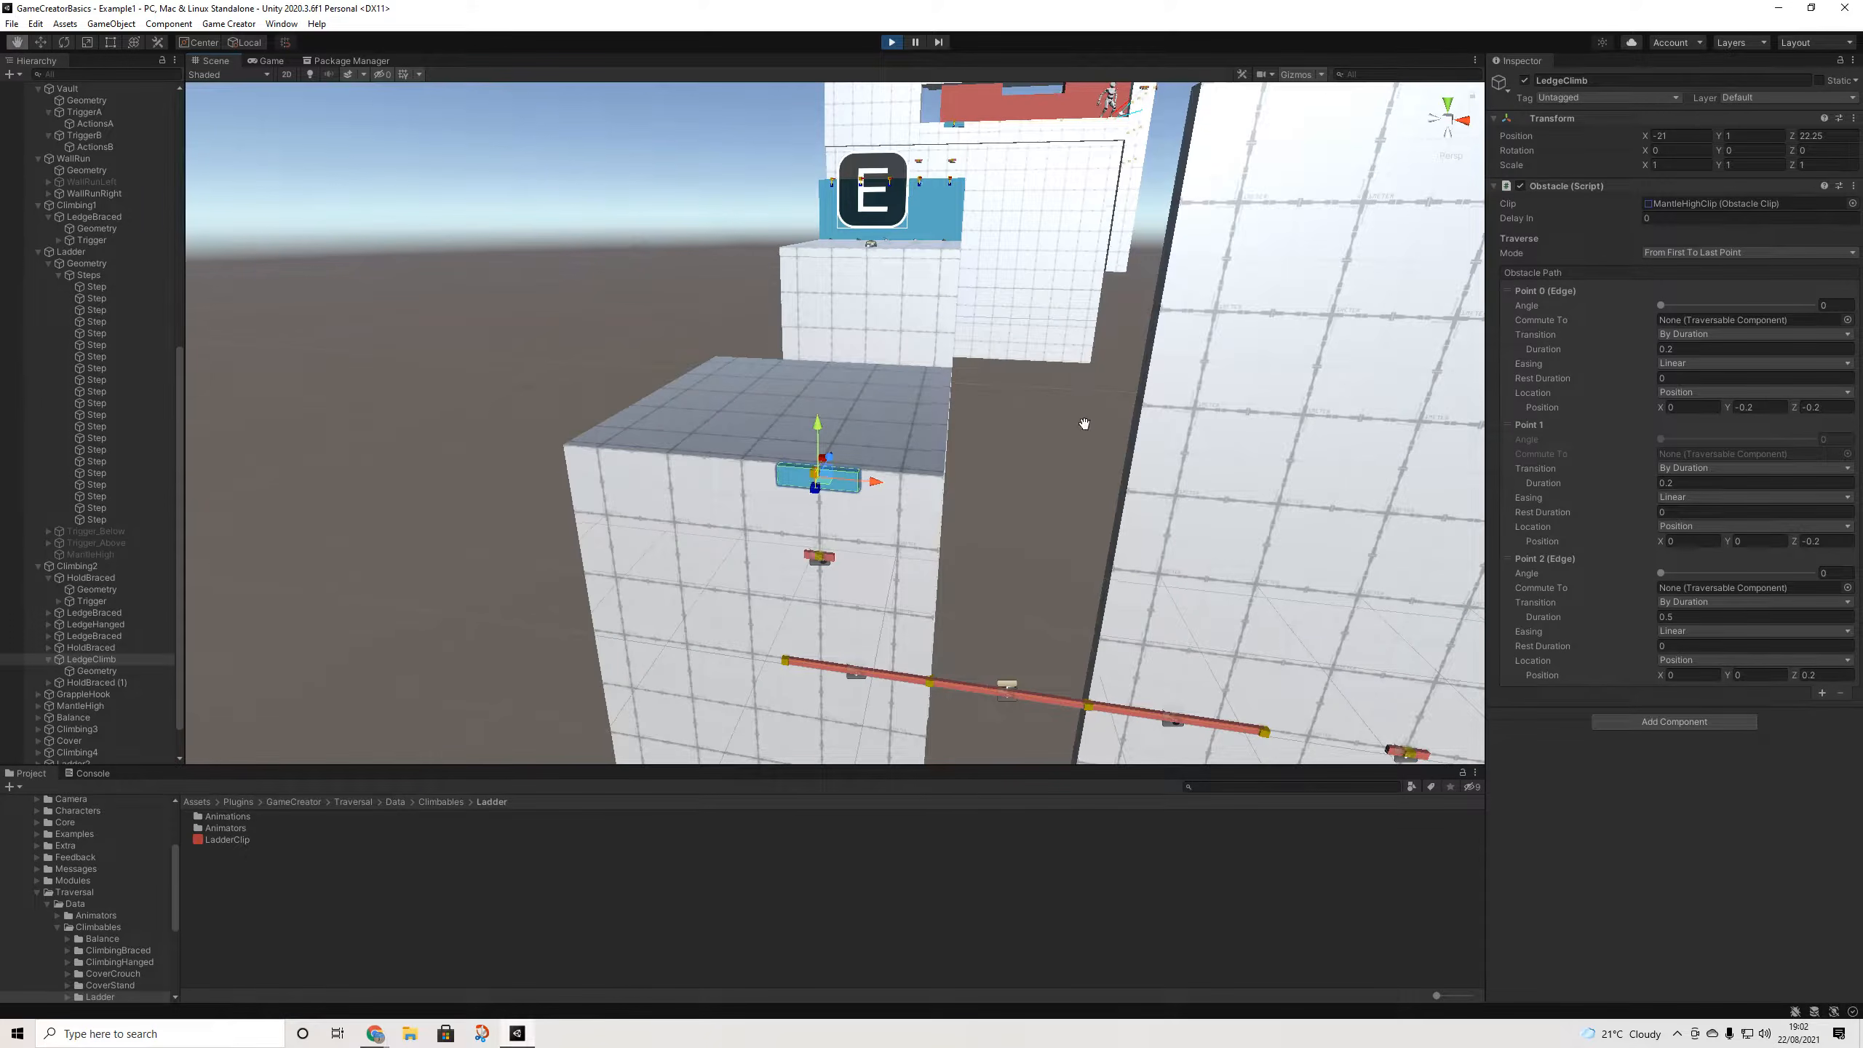
middle_drag(1093, 415, 1083, 440)
click(1066, 105)
key(f)
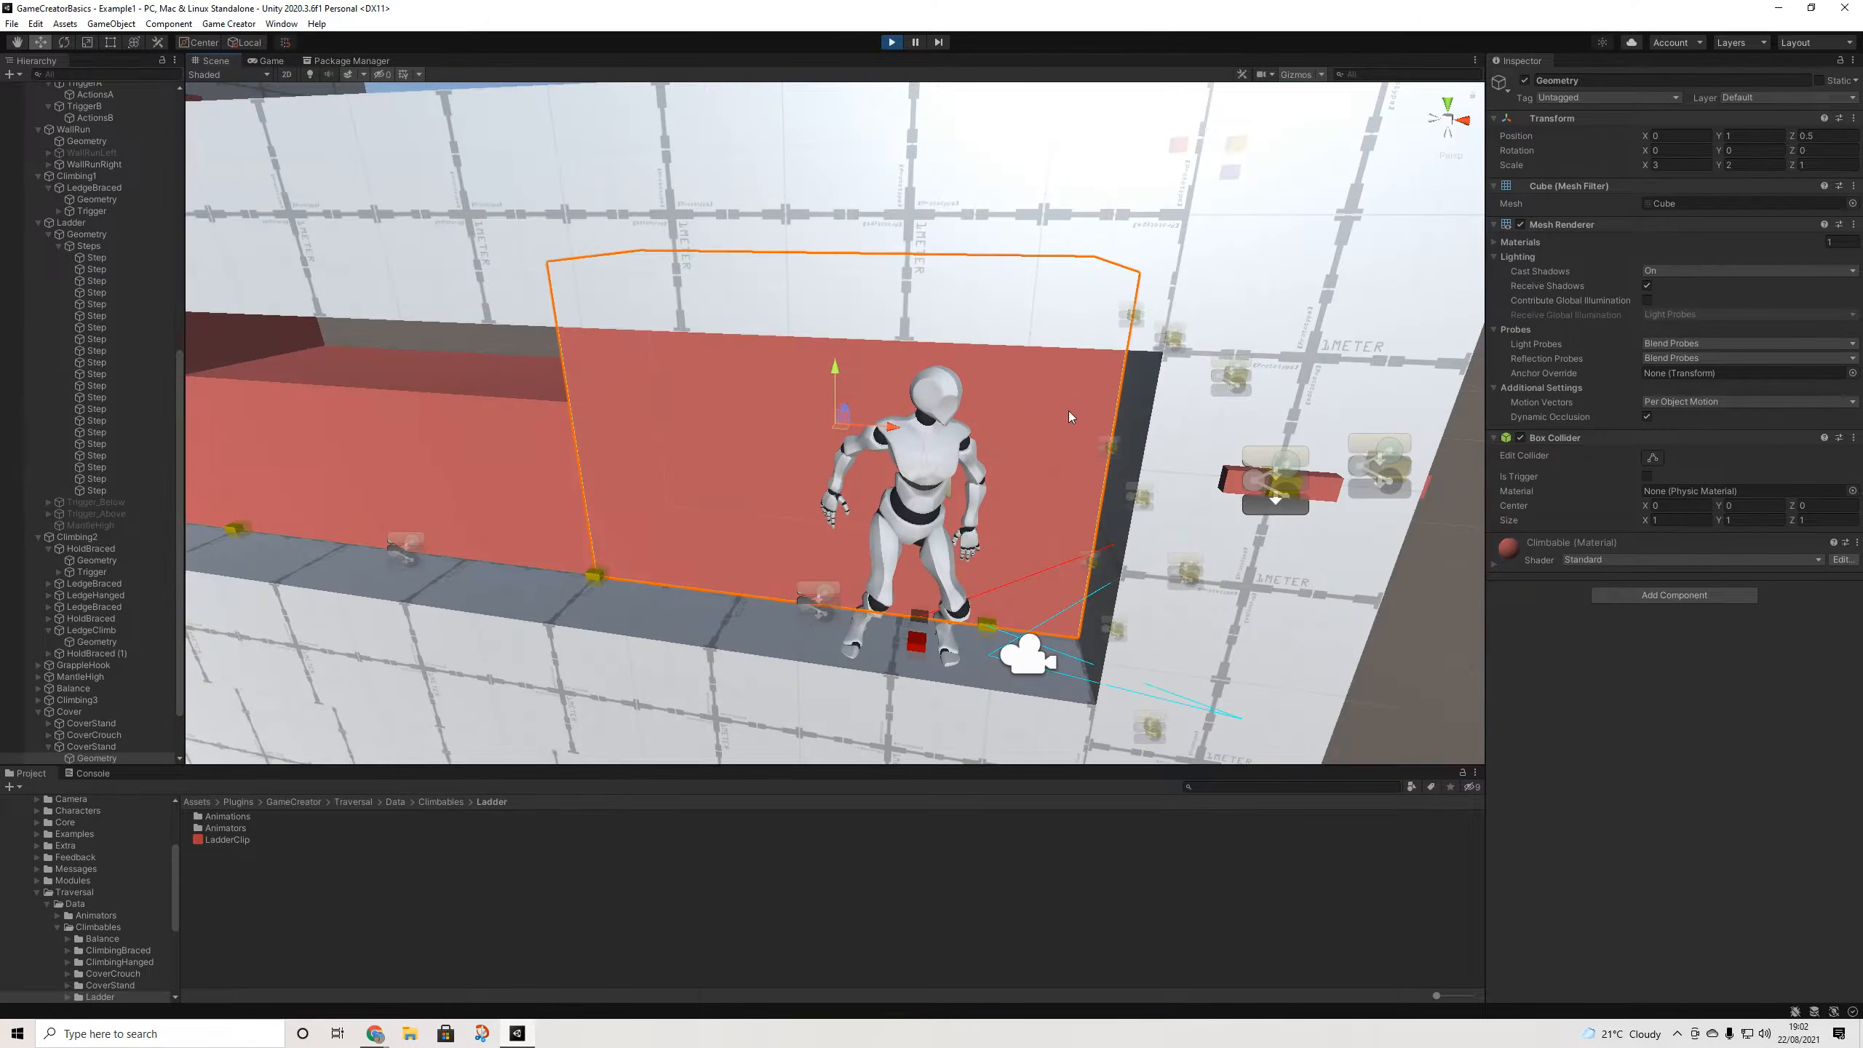
middle_drag(1119, 576, 1016, 465)
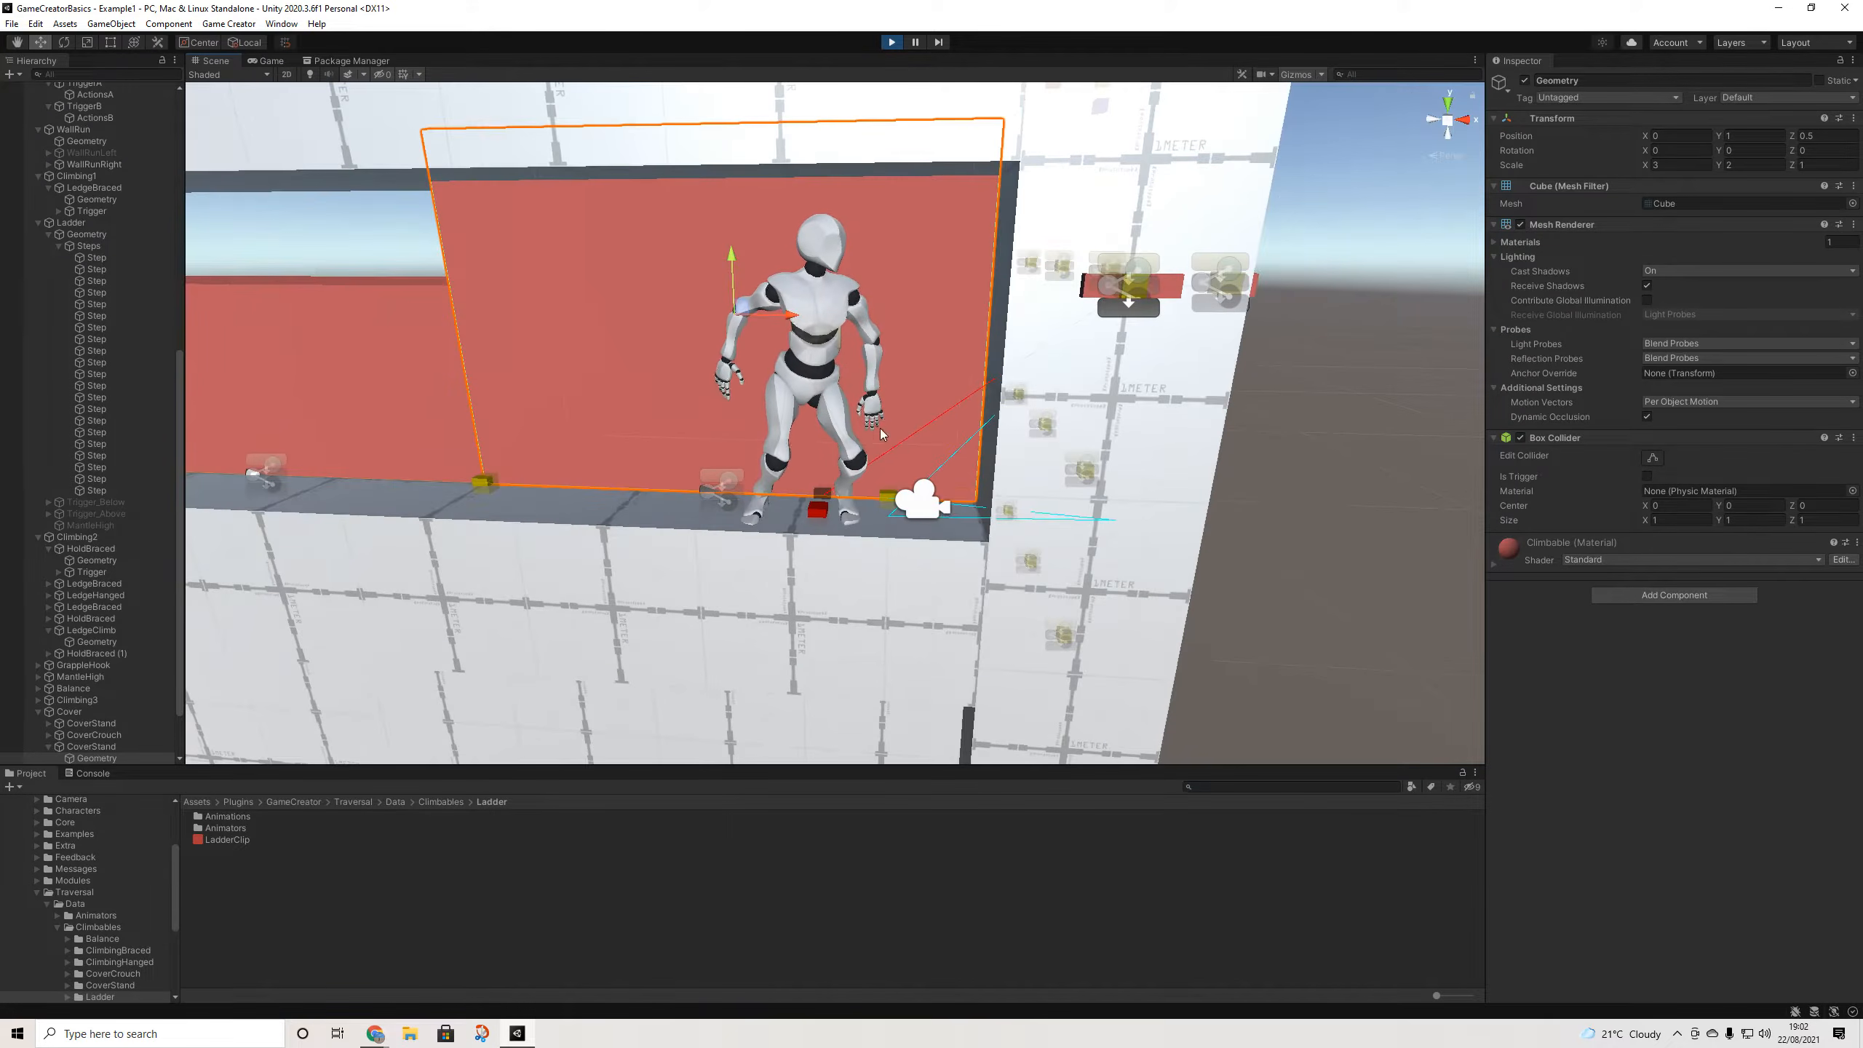
scroll(82, 681, down, 2)
- Inspect the CoverStand climbable and the HoldBraced hold under Climbing4
click(82, 702)
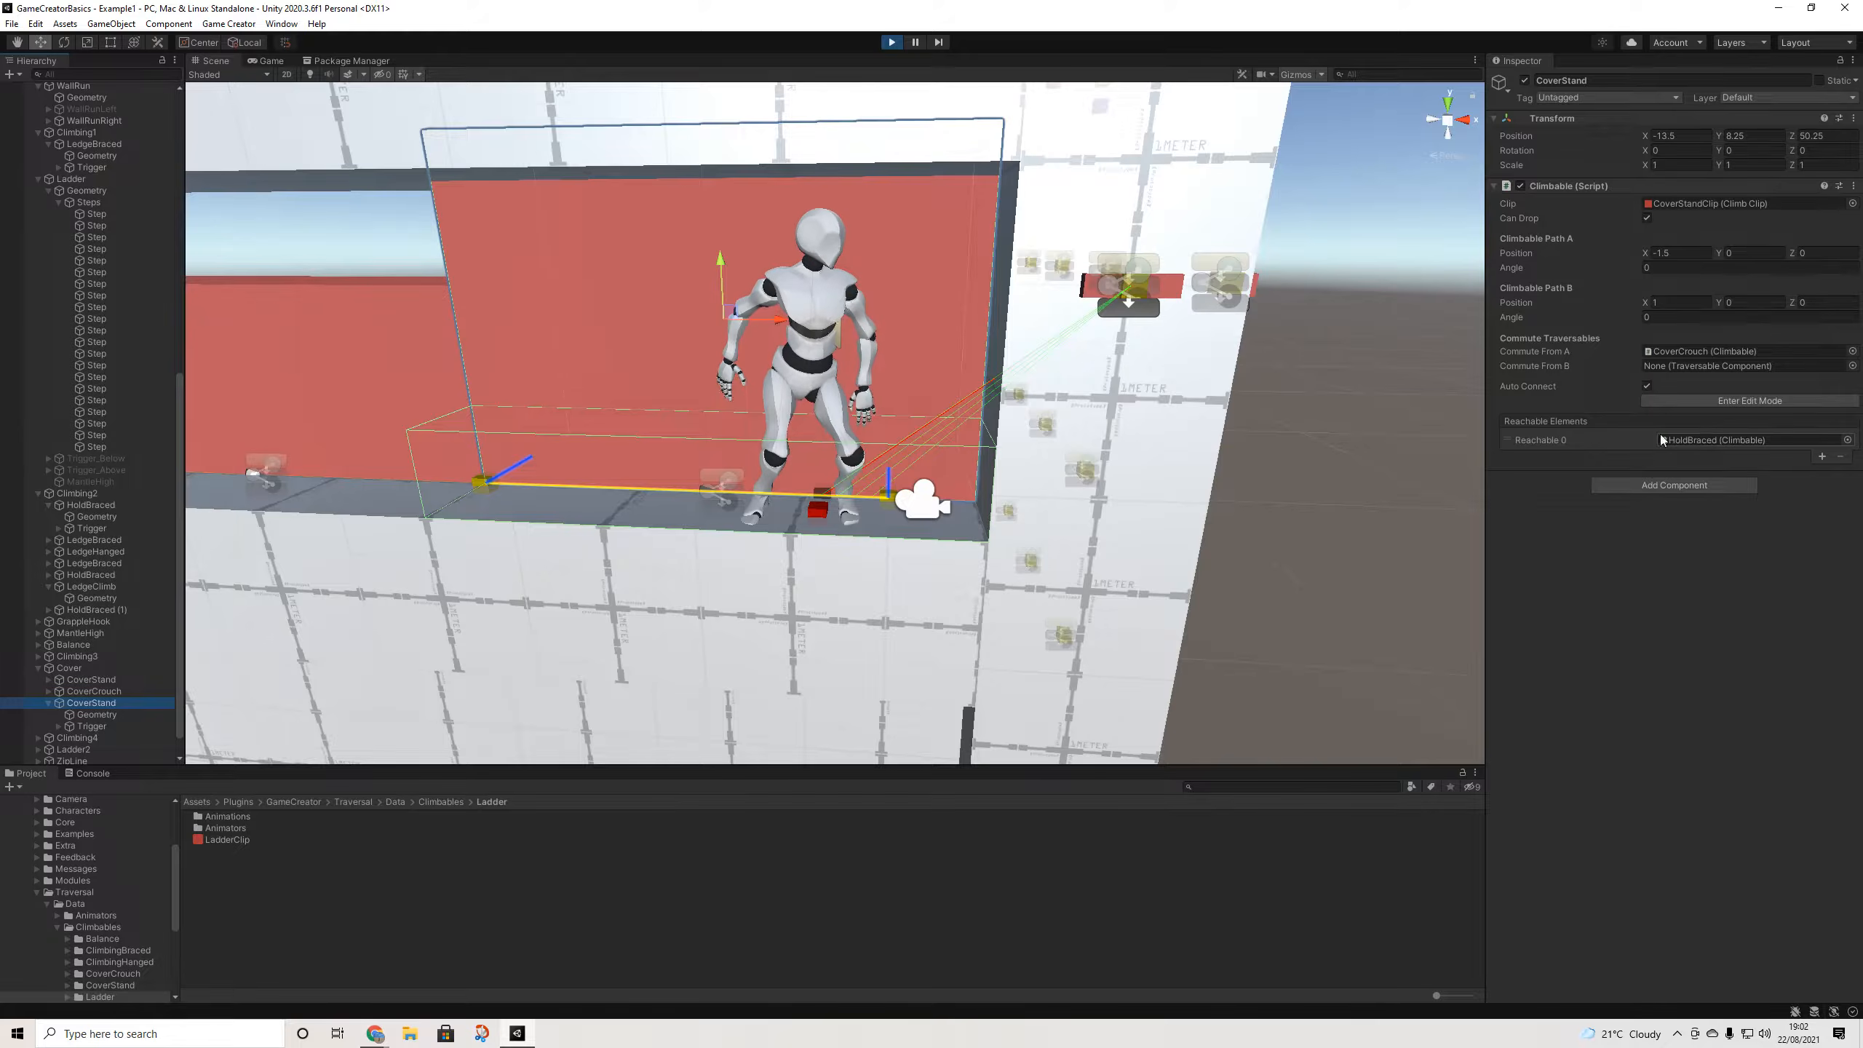
scroll(1146, 295, down, 2)
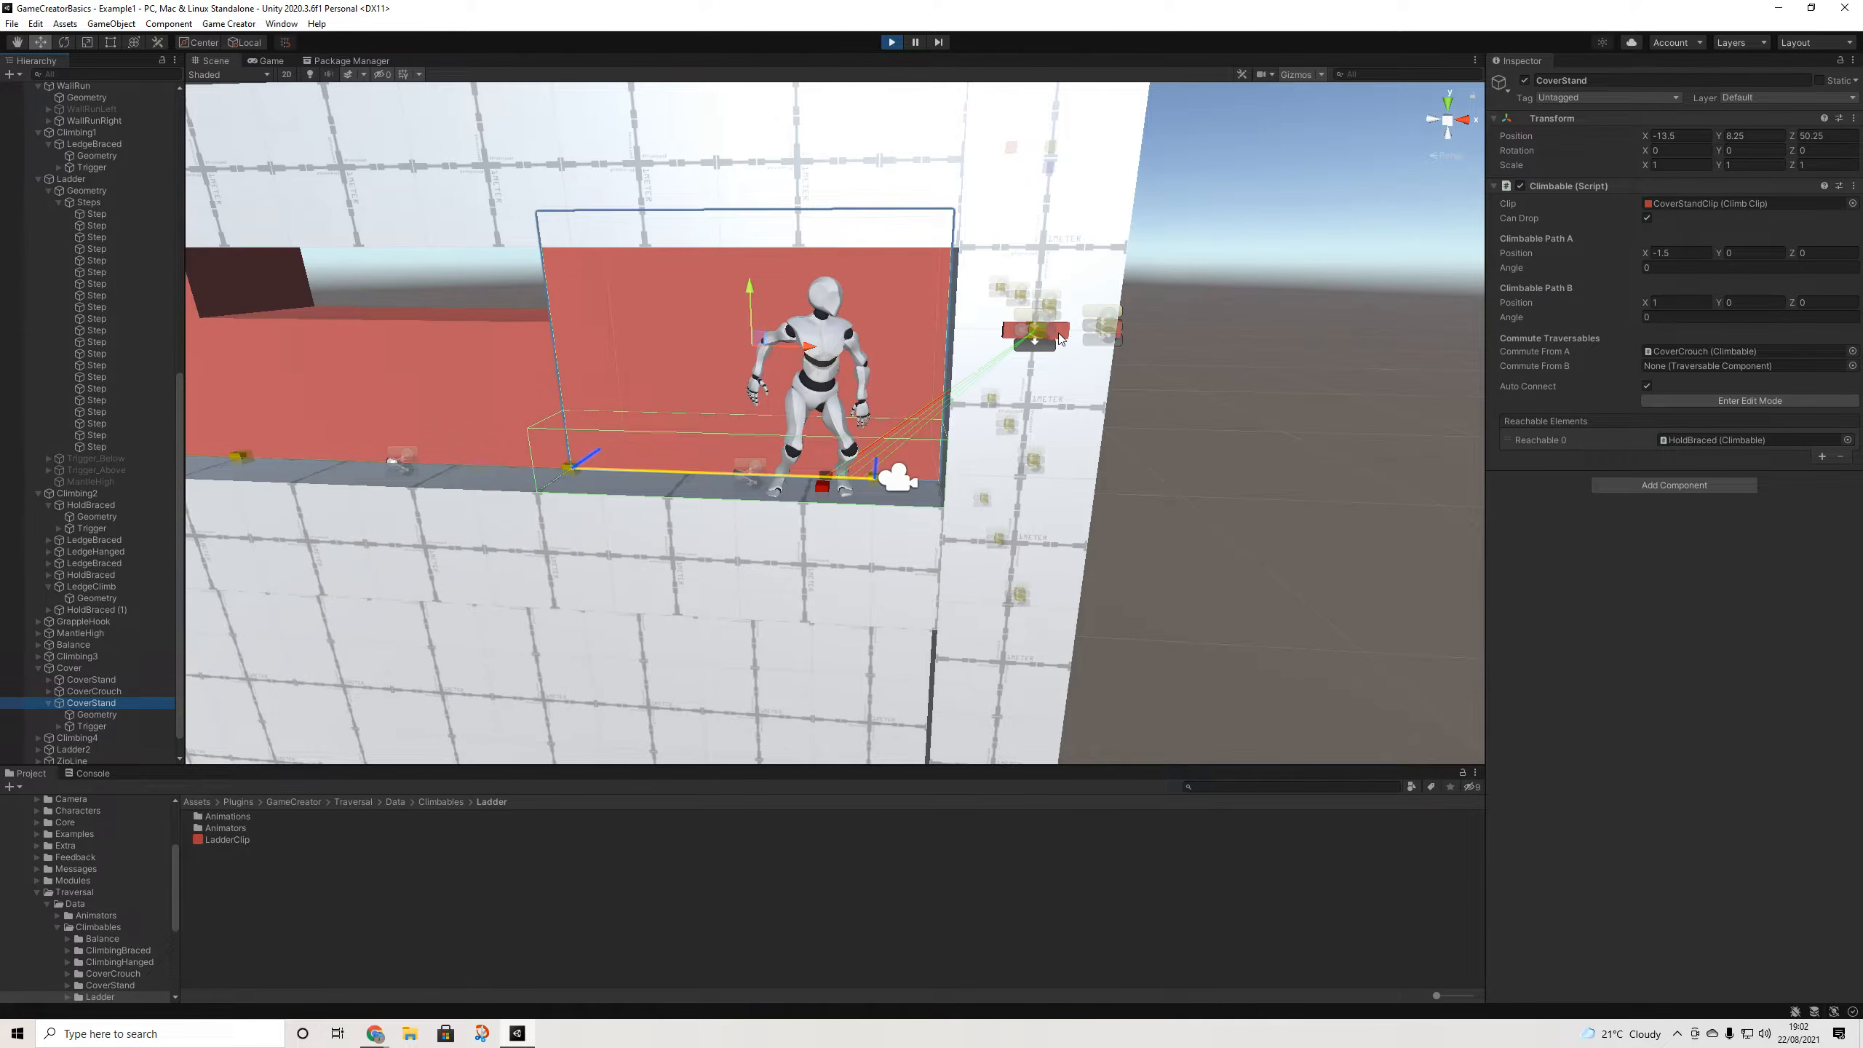
click(1059, 338)
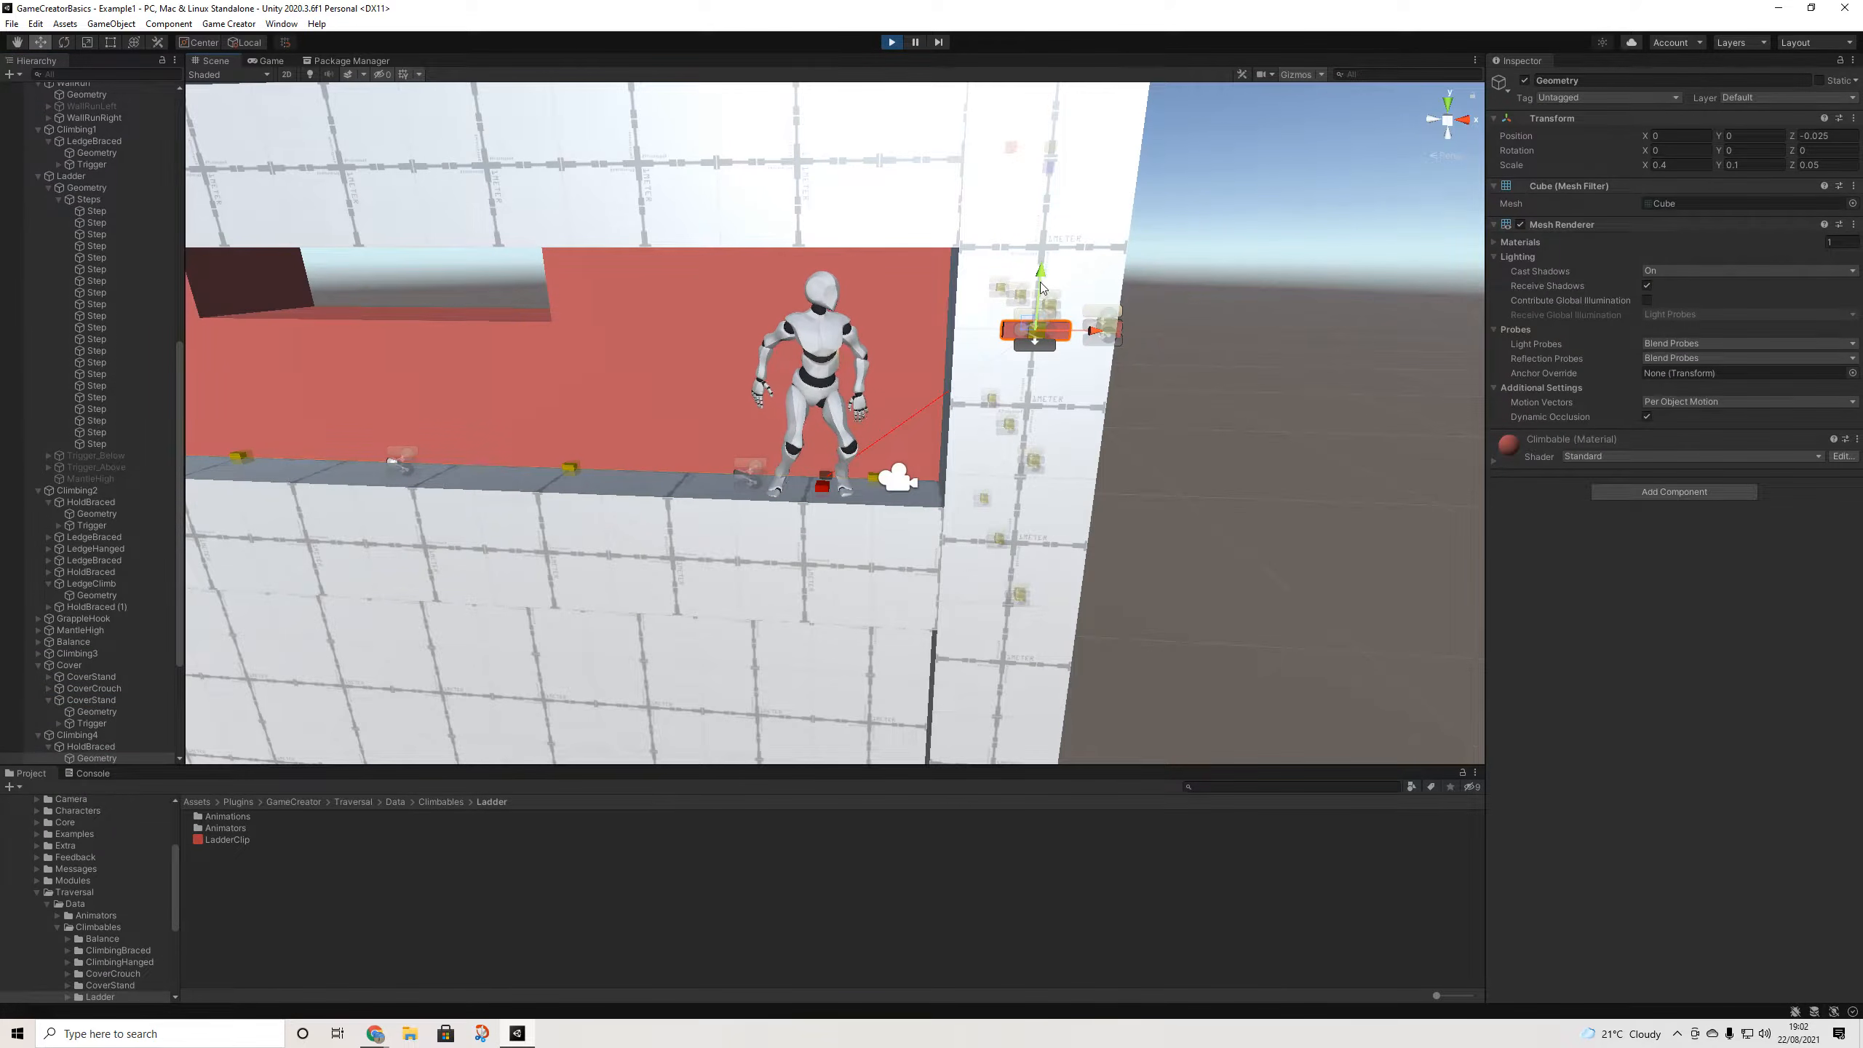
click(86, 746)
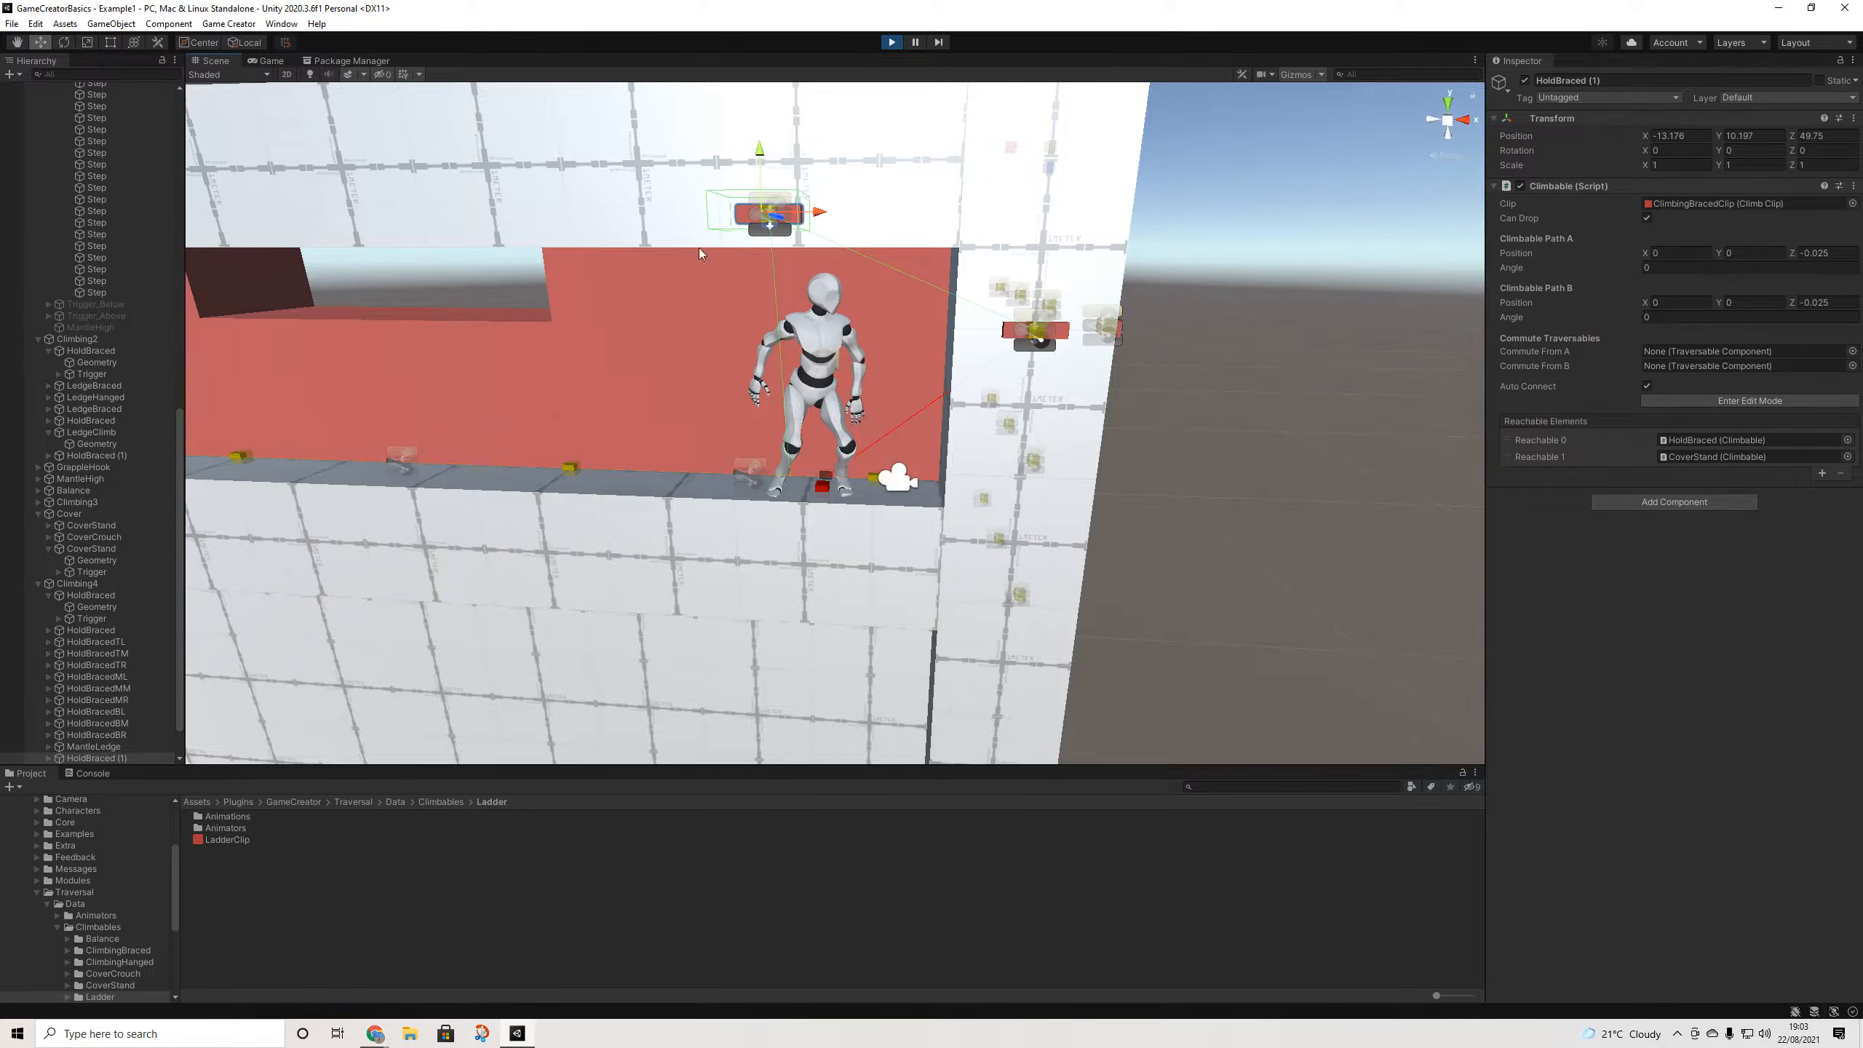
- Nudge the cover wall geometry to X position 0
click(698, 378)
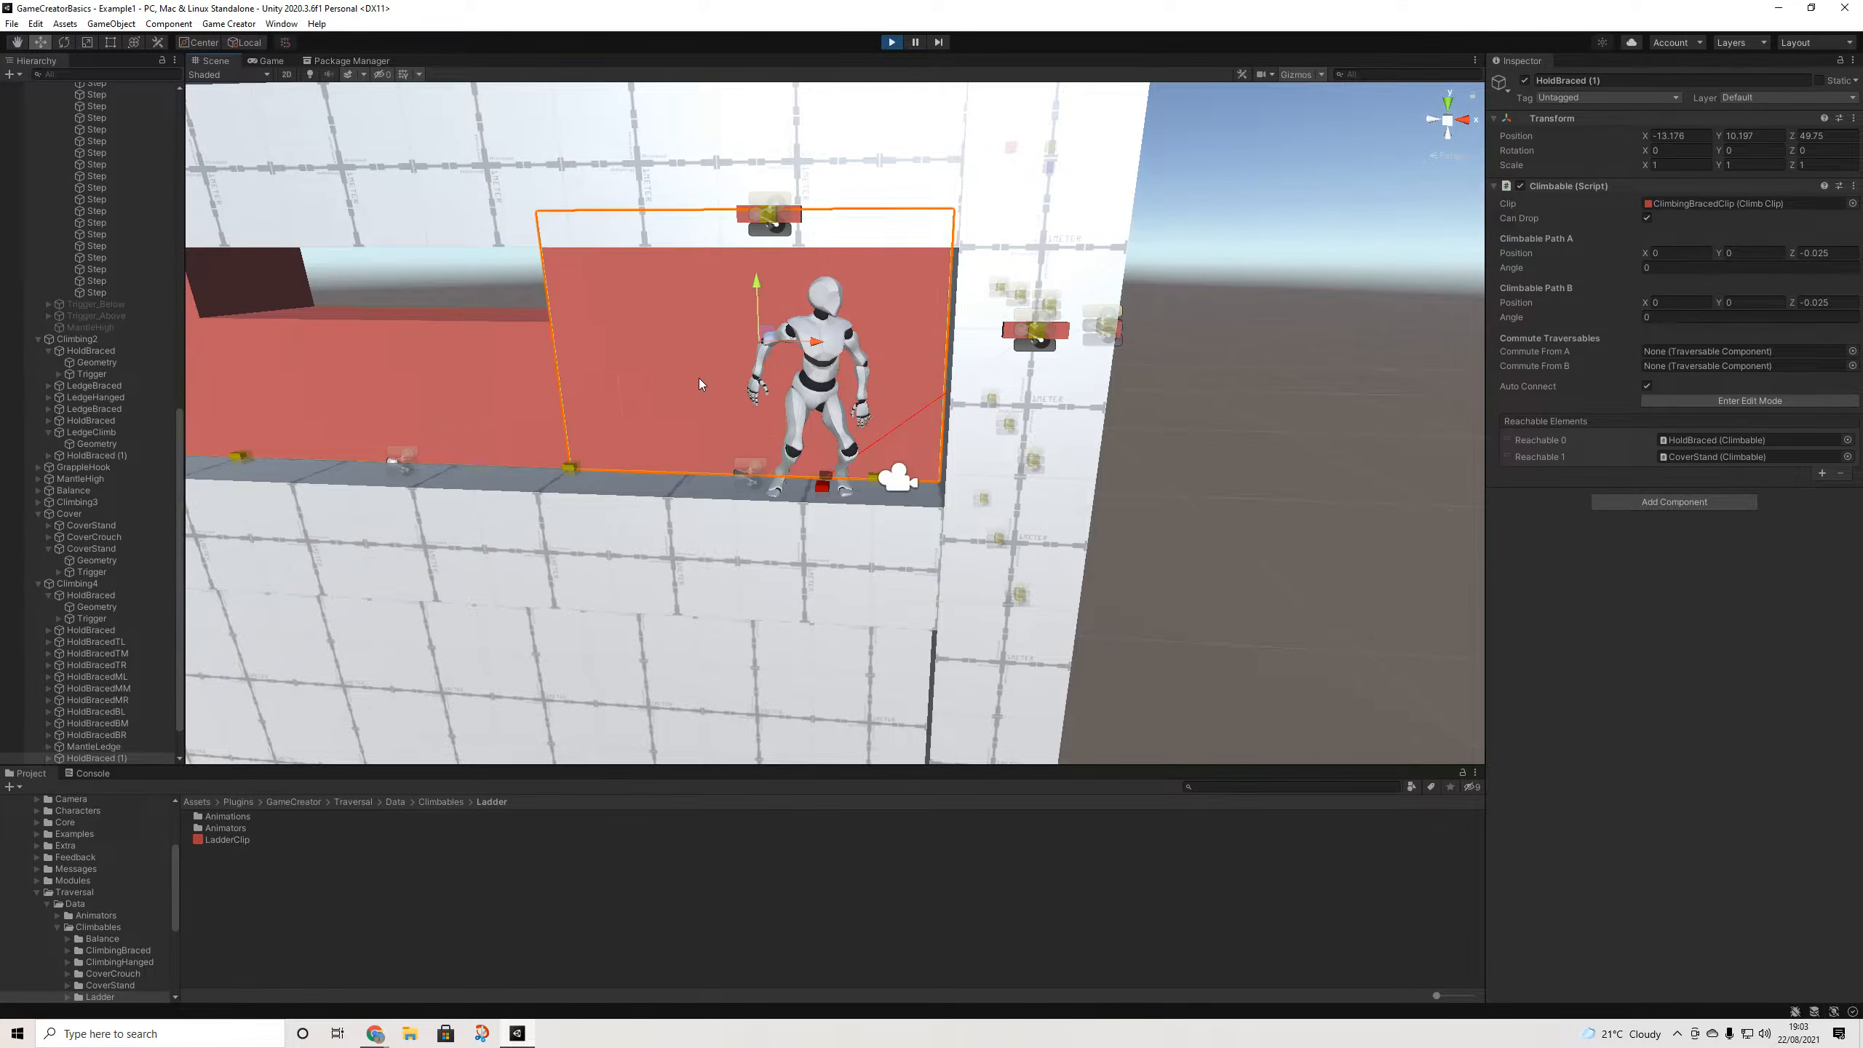
drag(809, 340, 812, 338)
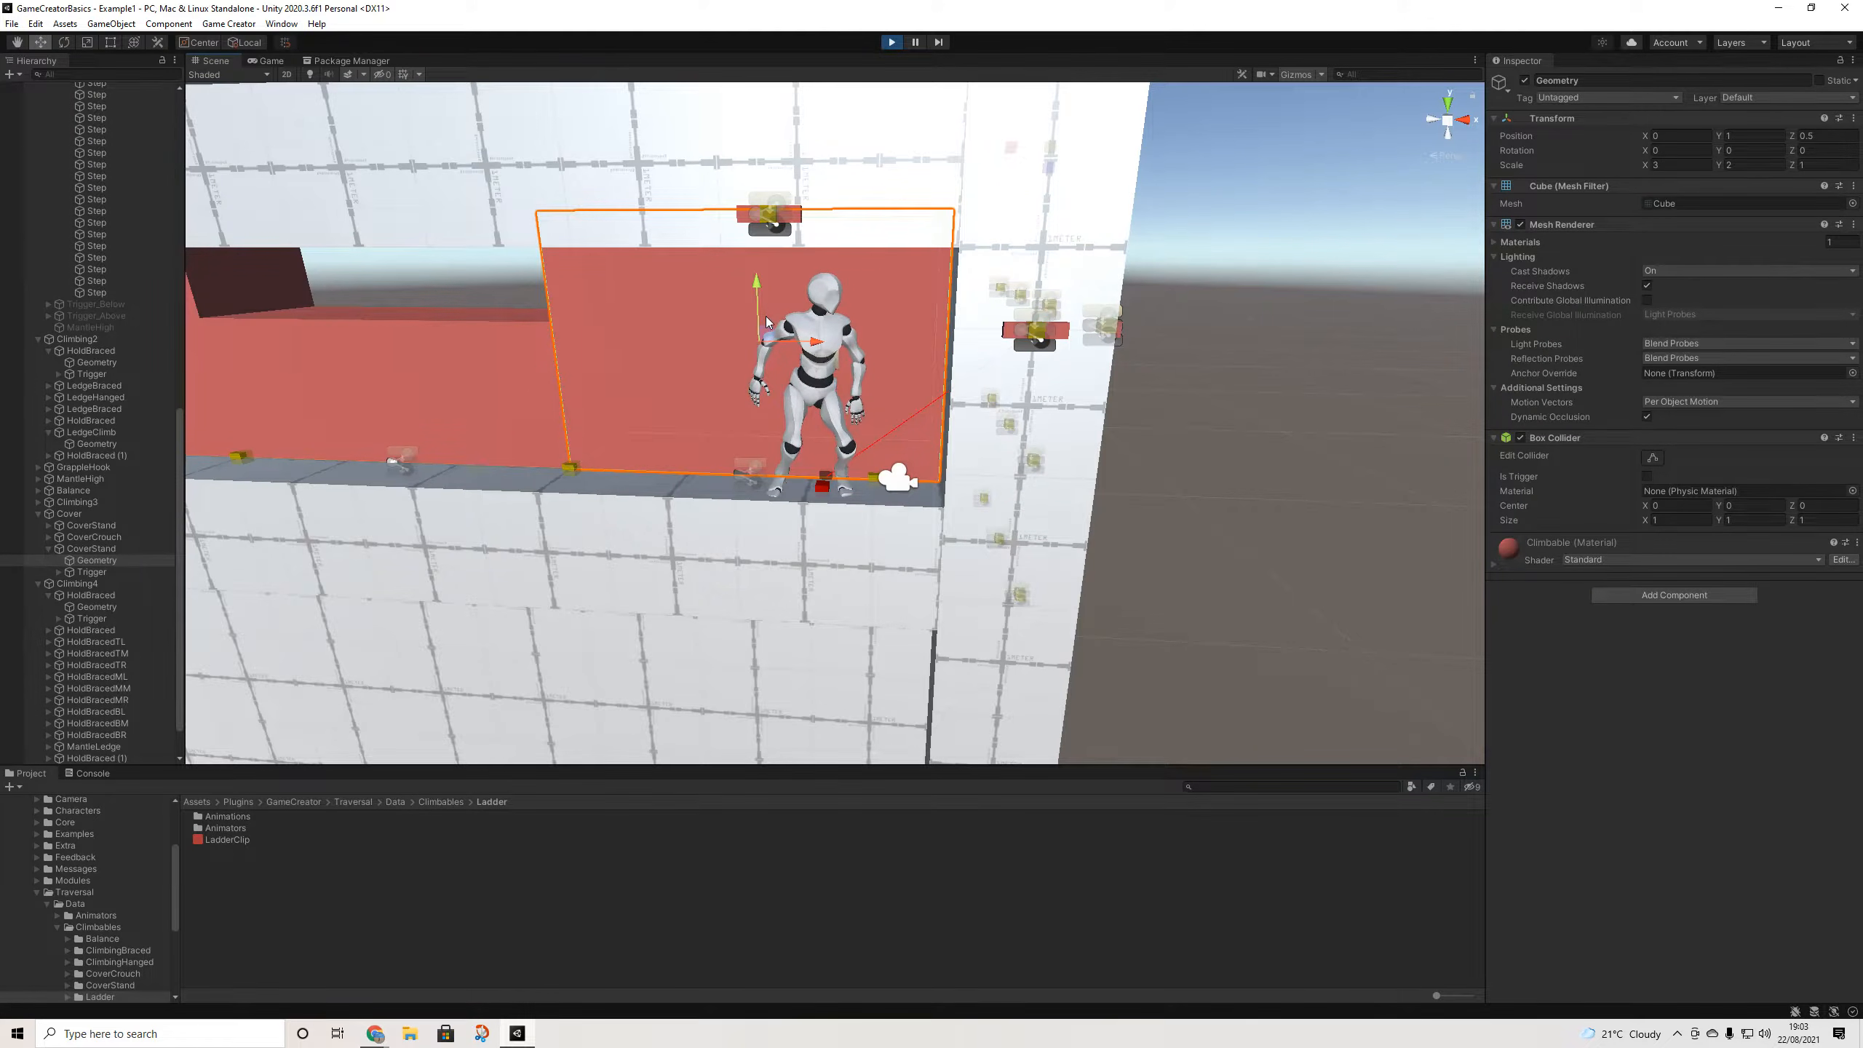
alt+drag(772, 370, 929, 376)
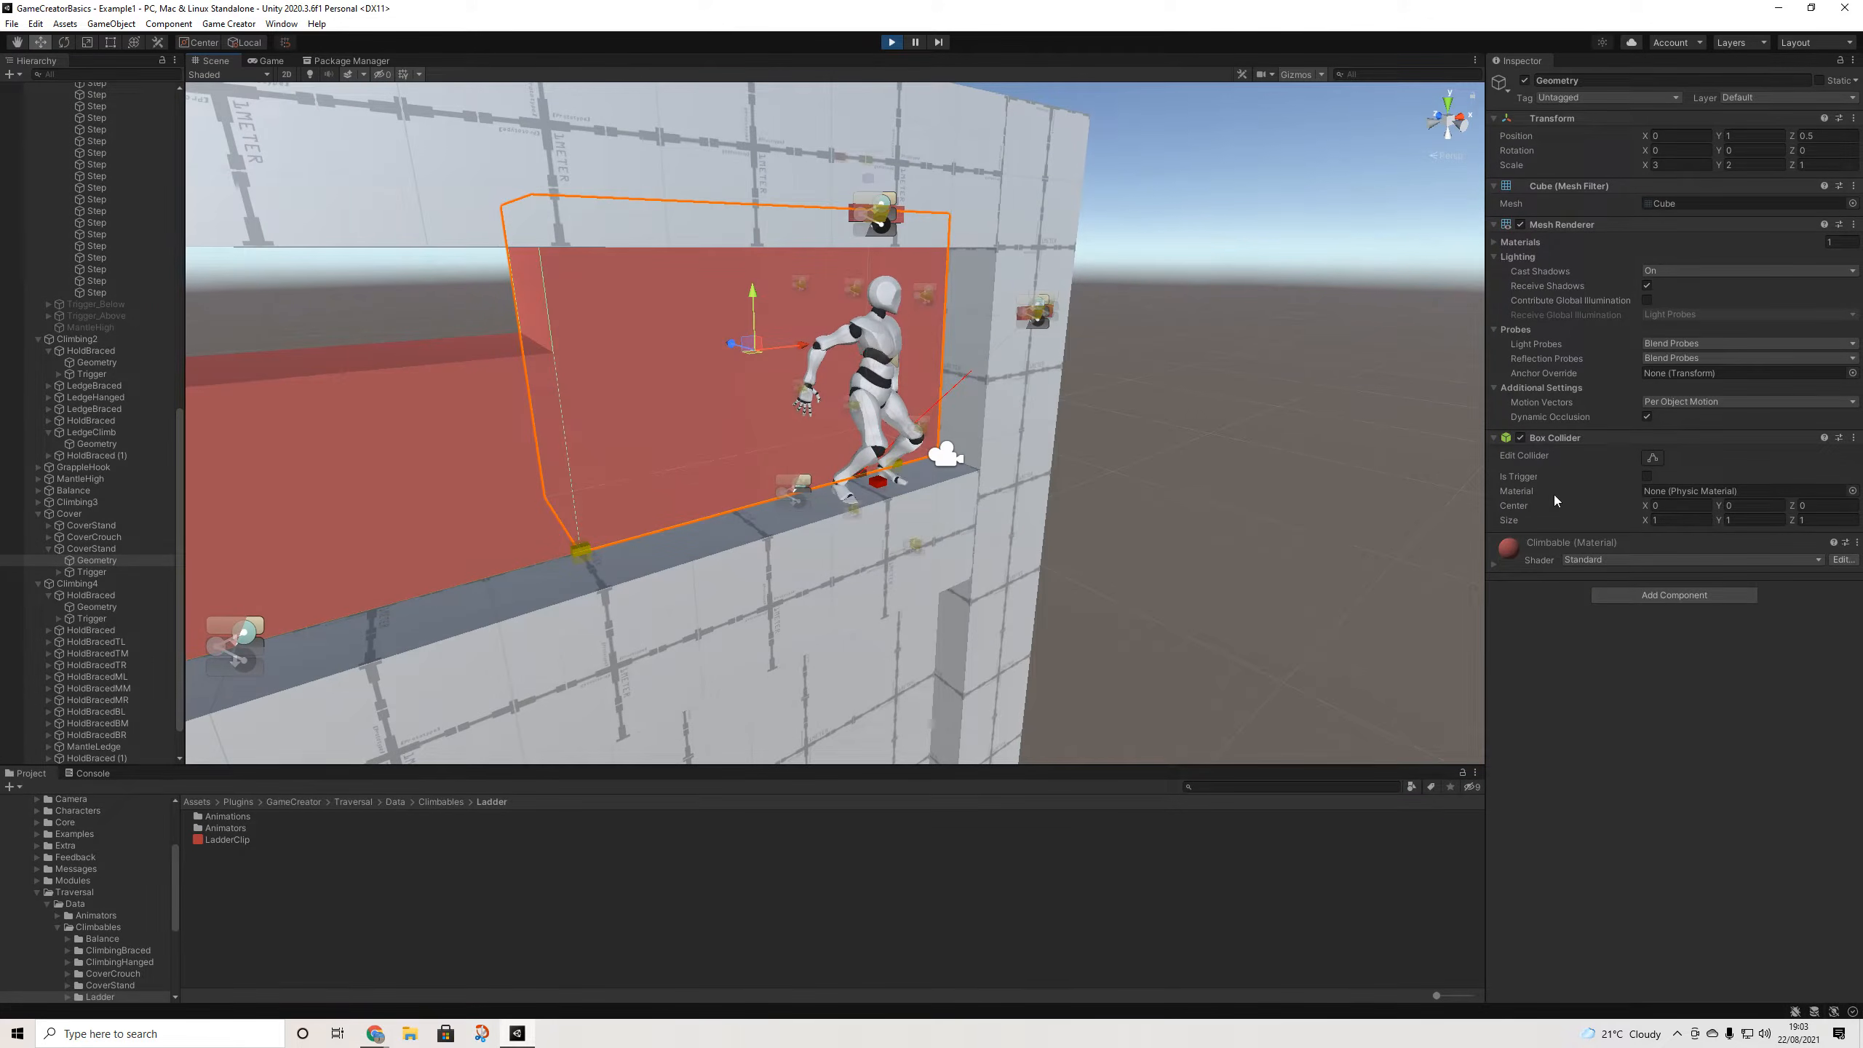
- Shift CoverStand to Z 50.125 so it reaches three HoldBraced holds, then view the game
click(101, 551)
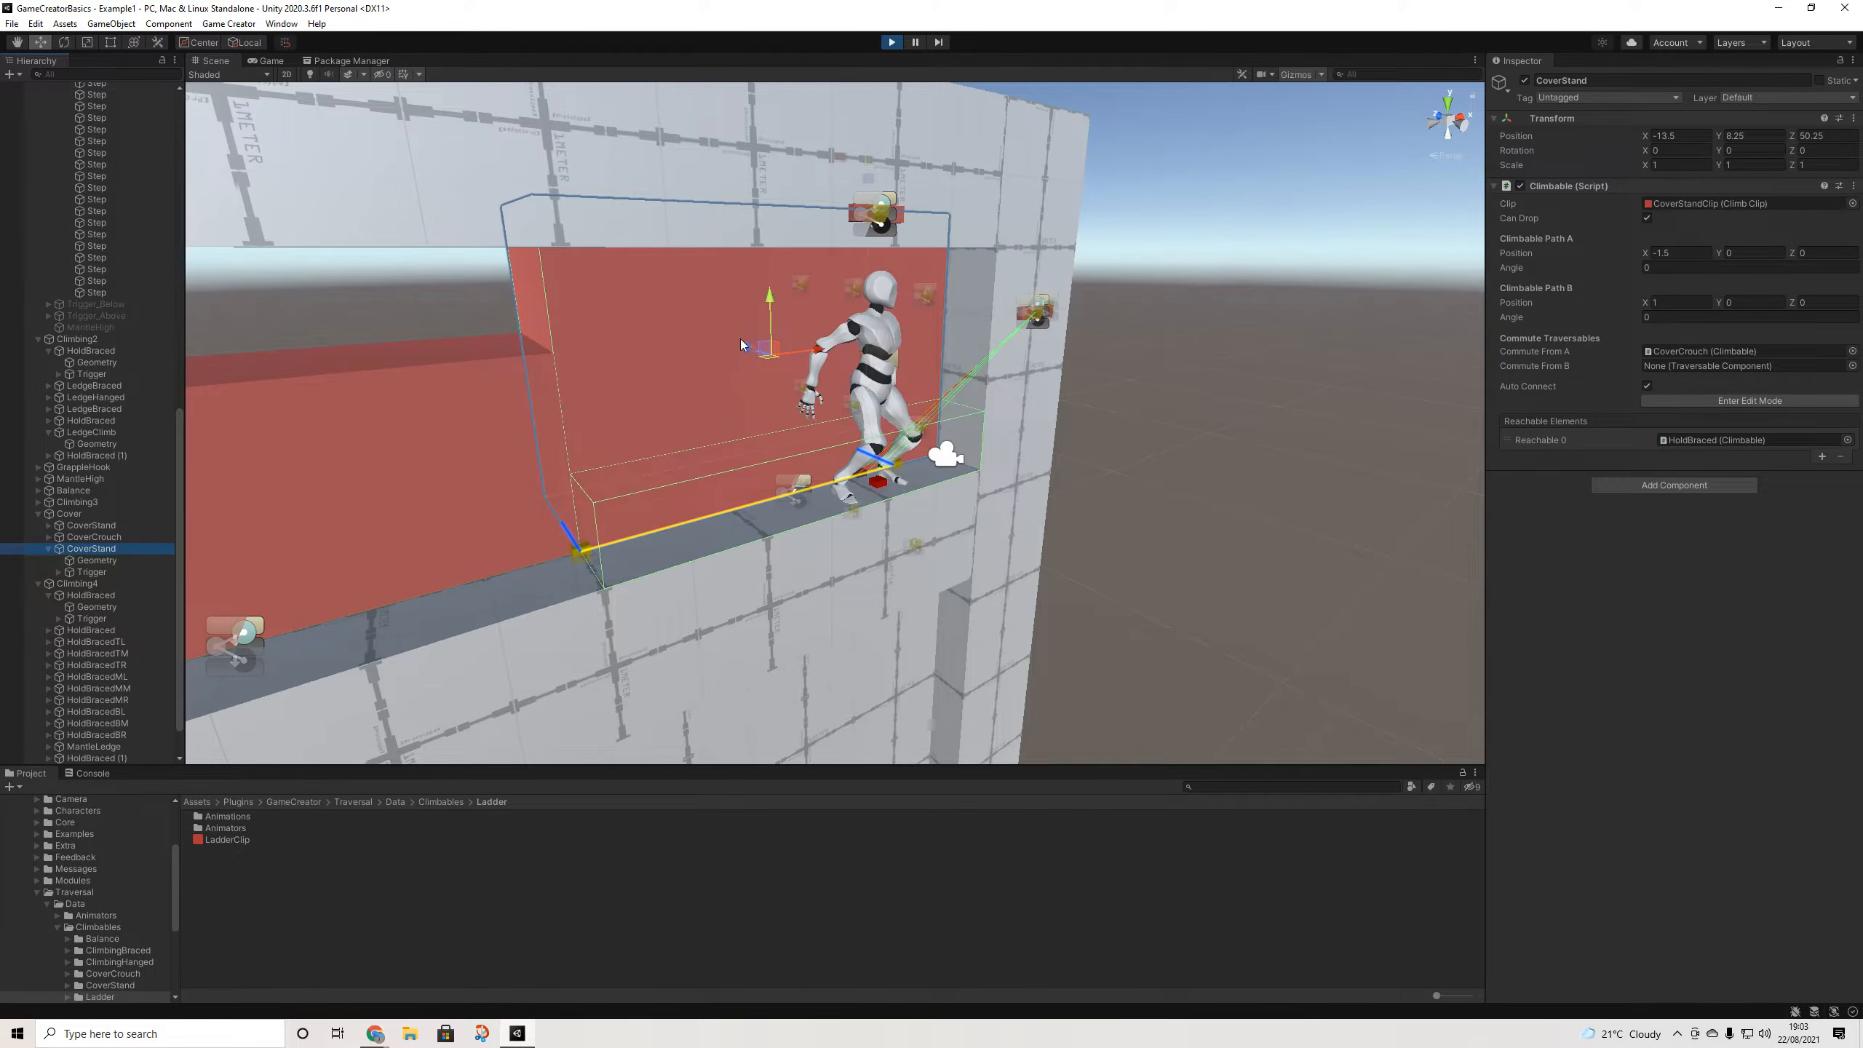
drag(743, 344, 739, 350)
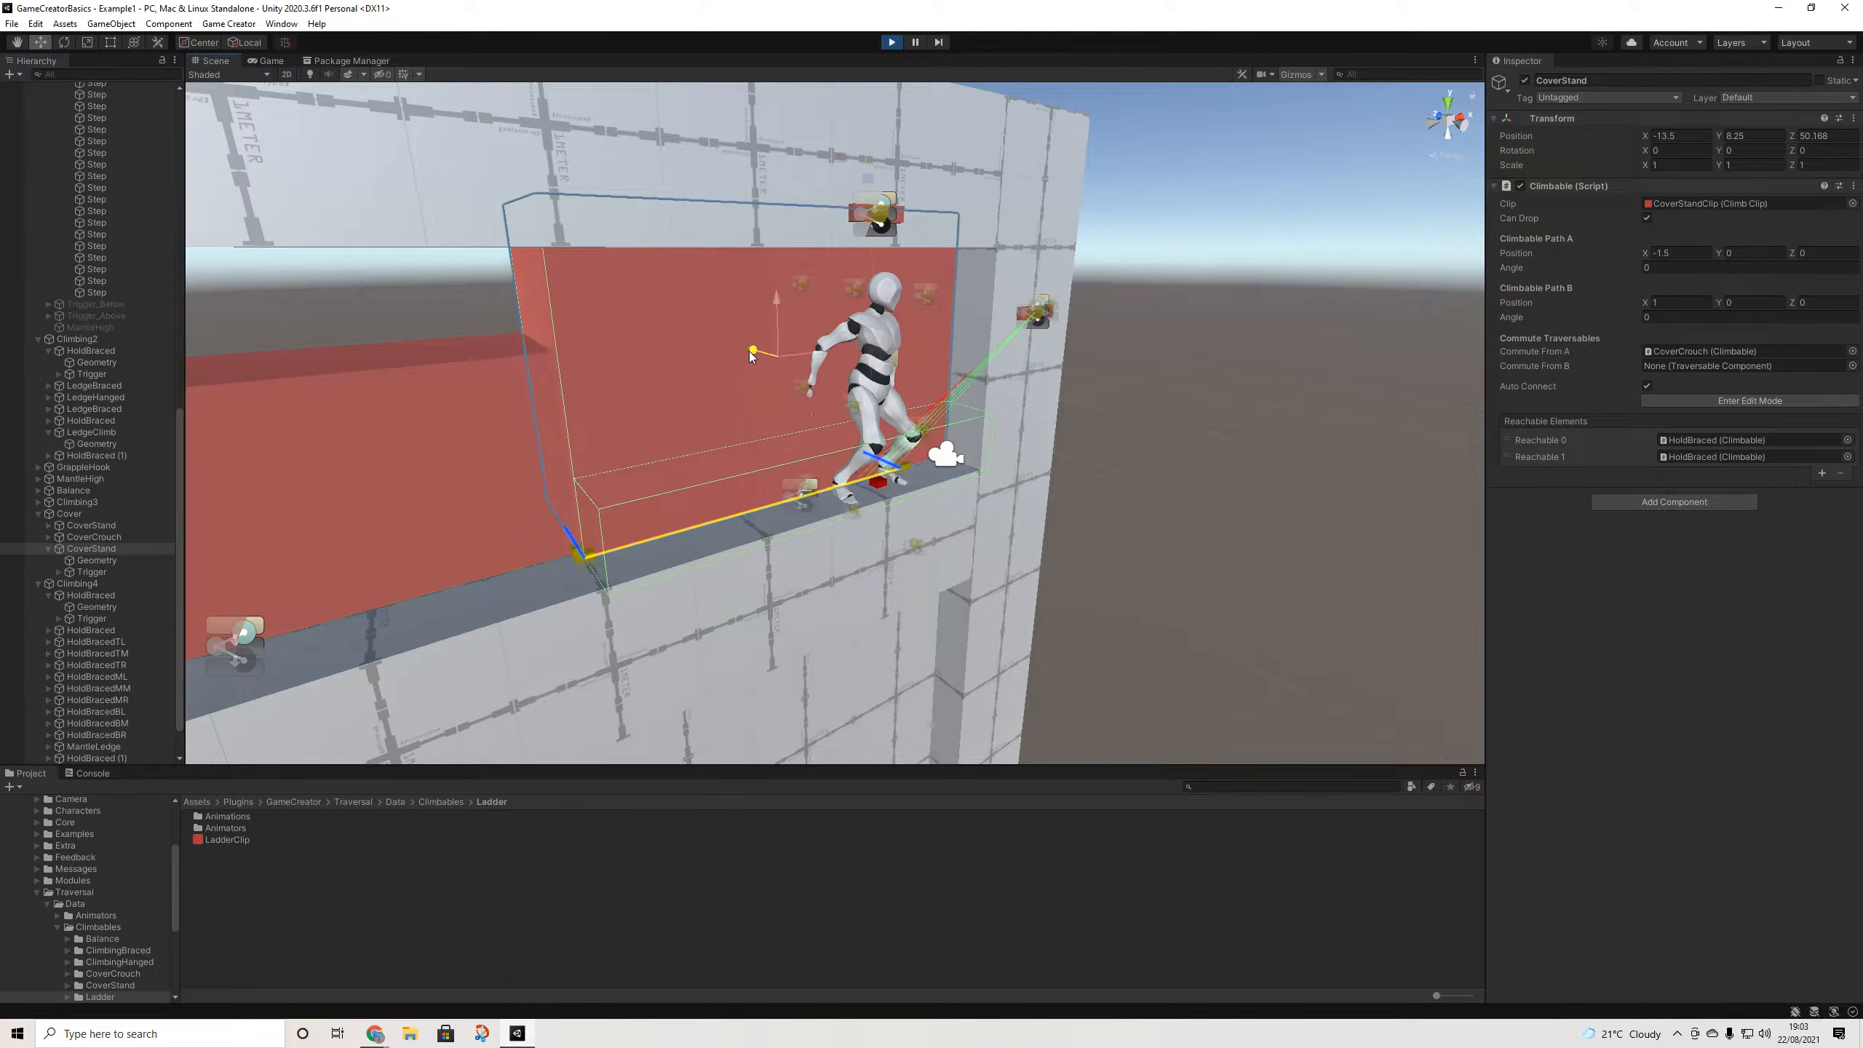
drag(747, 350, 749, 349)
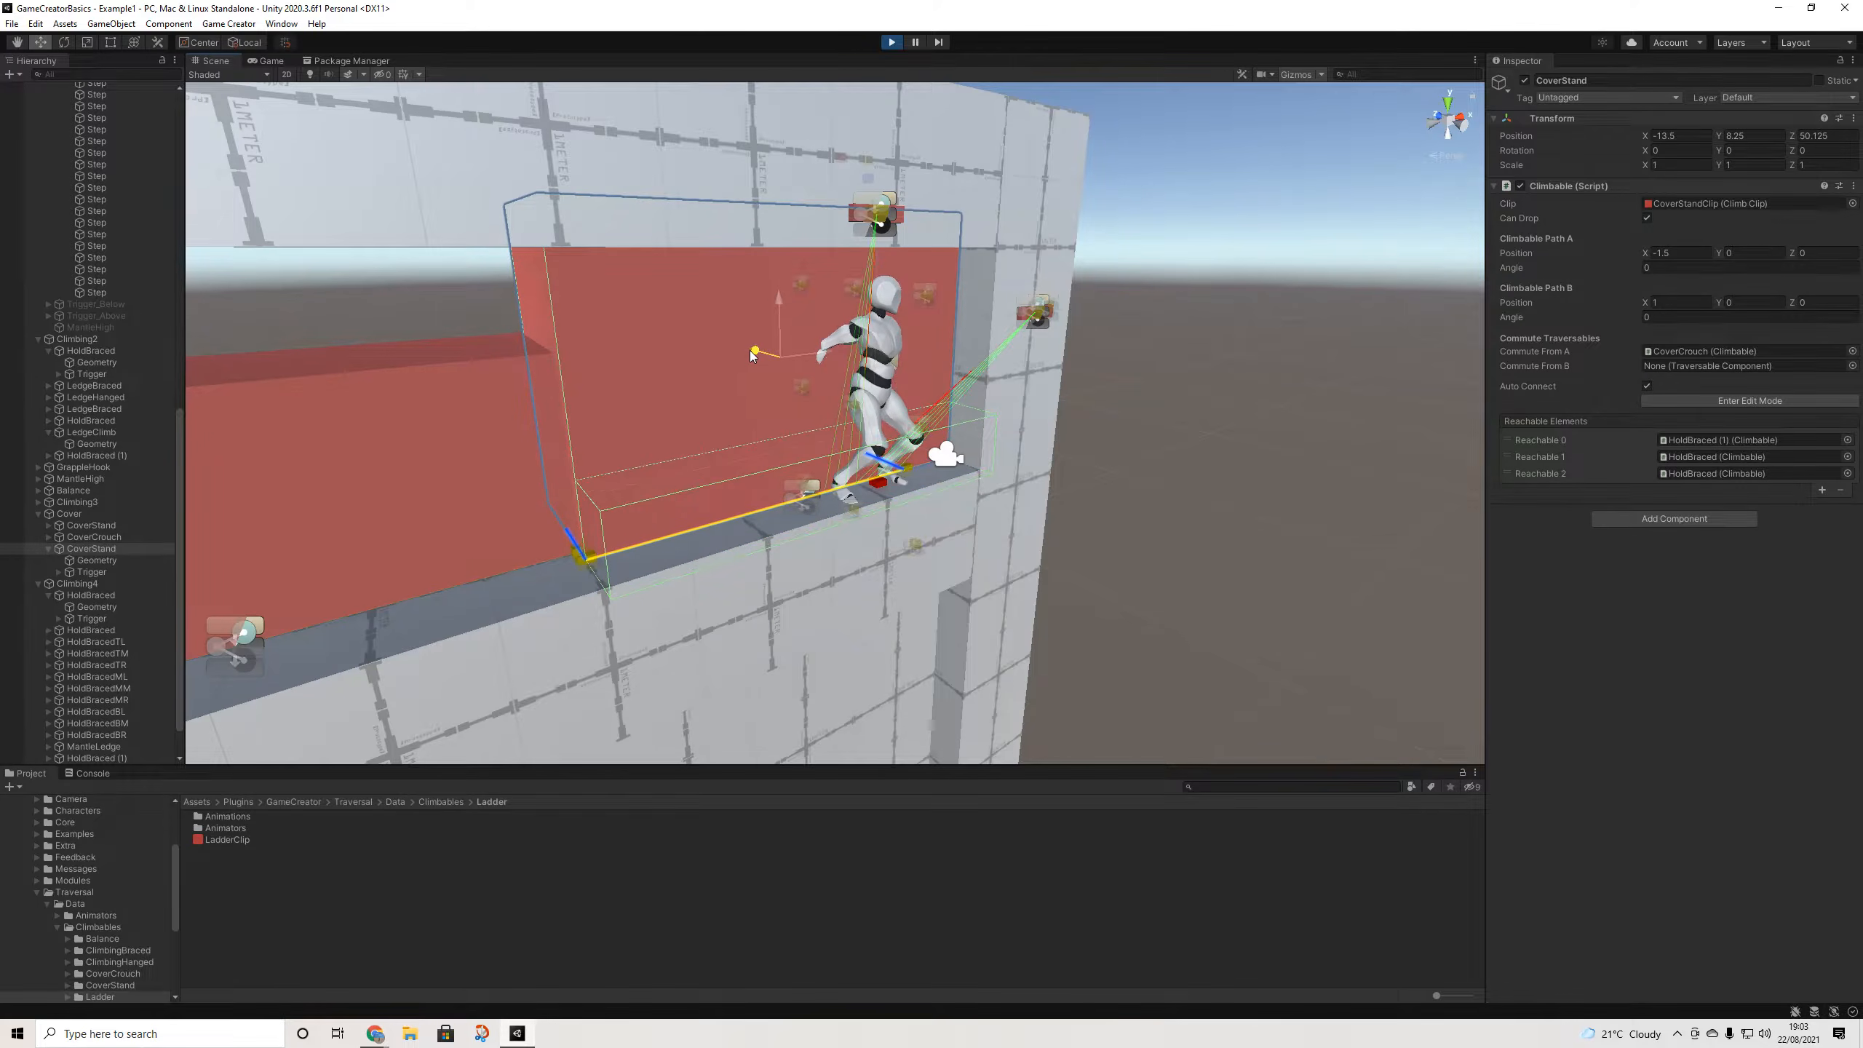
click(270, 61)
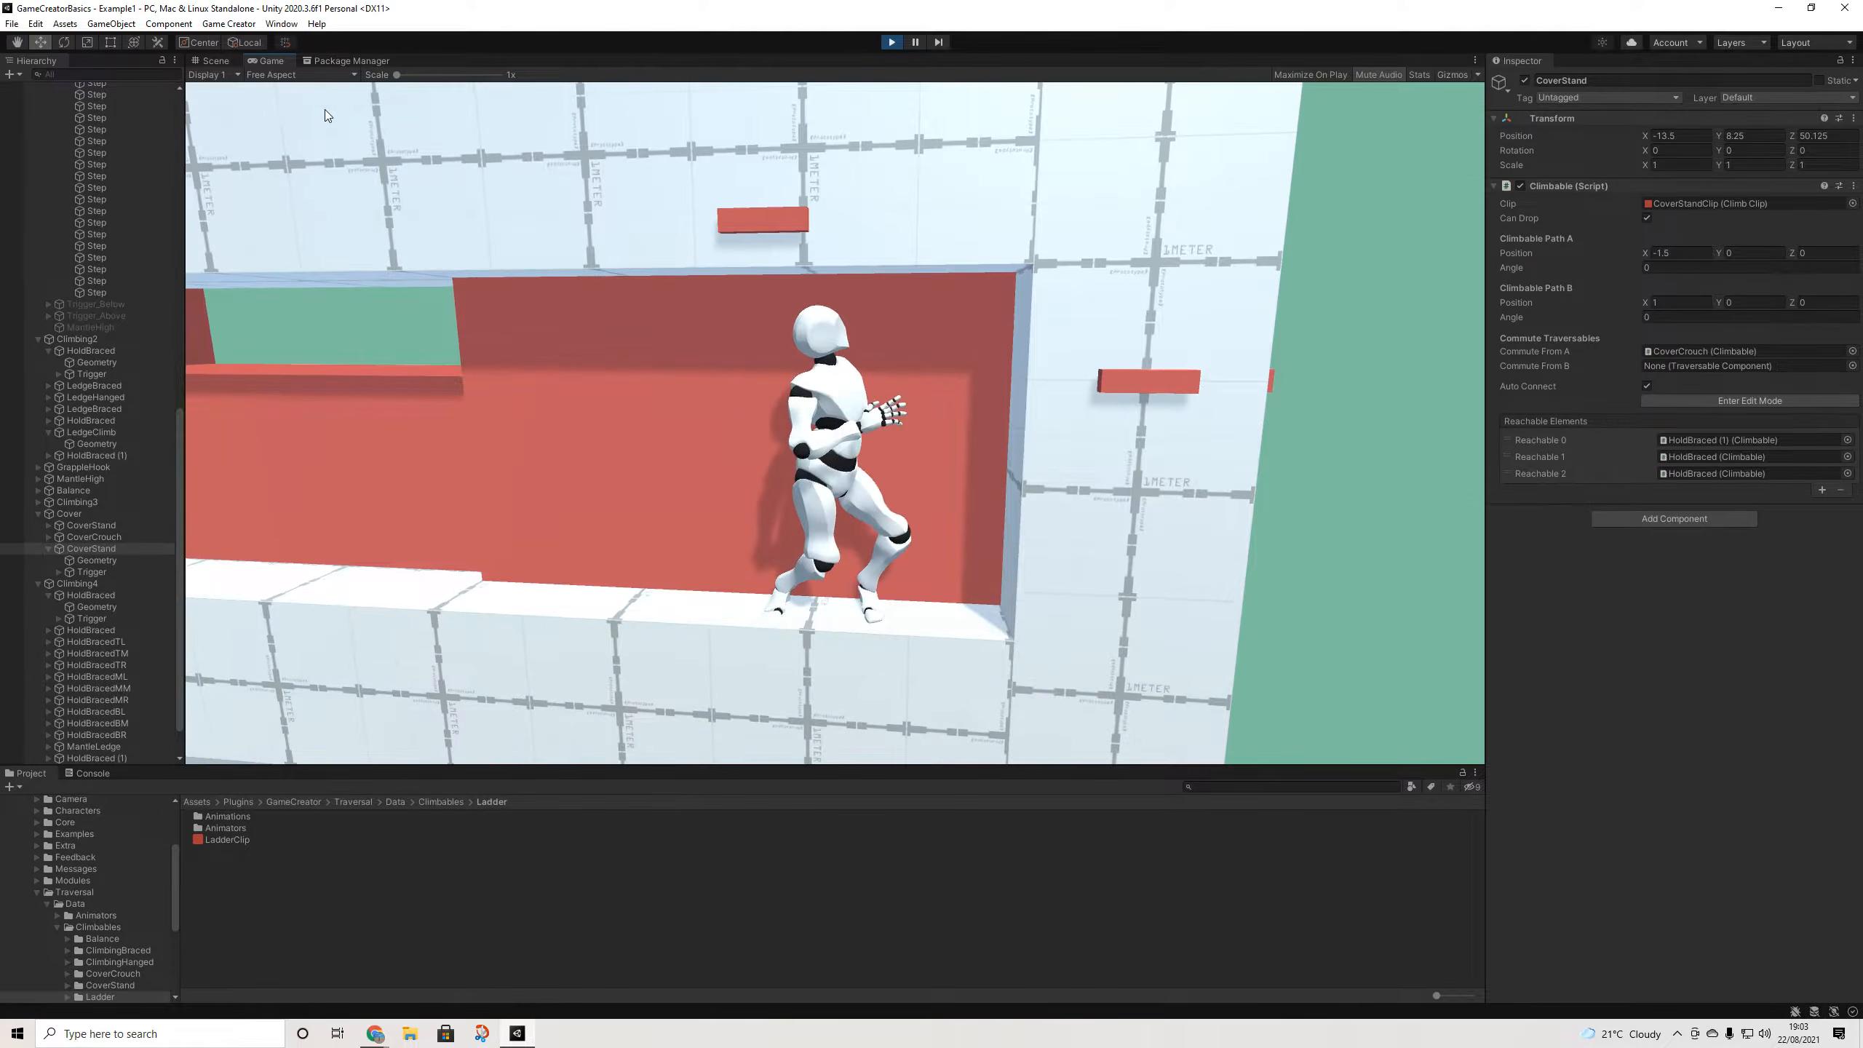
- Leap the character from the cover wall up, right, around and down across the braced holds
key(space)
key(space)
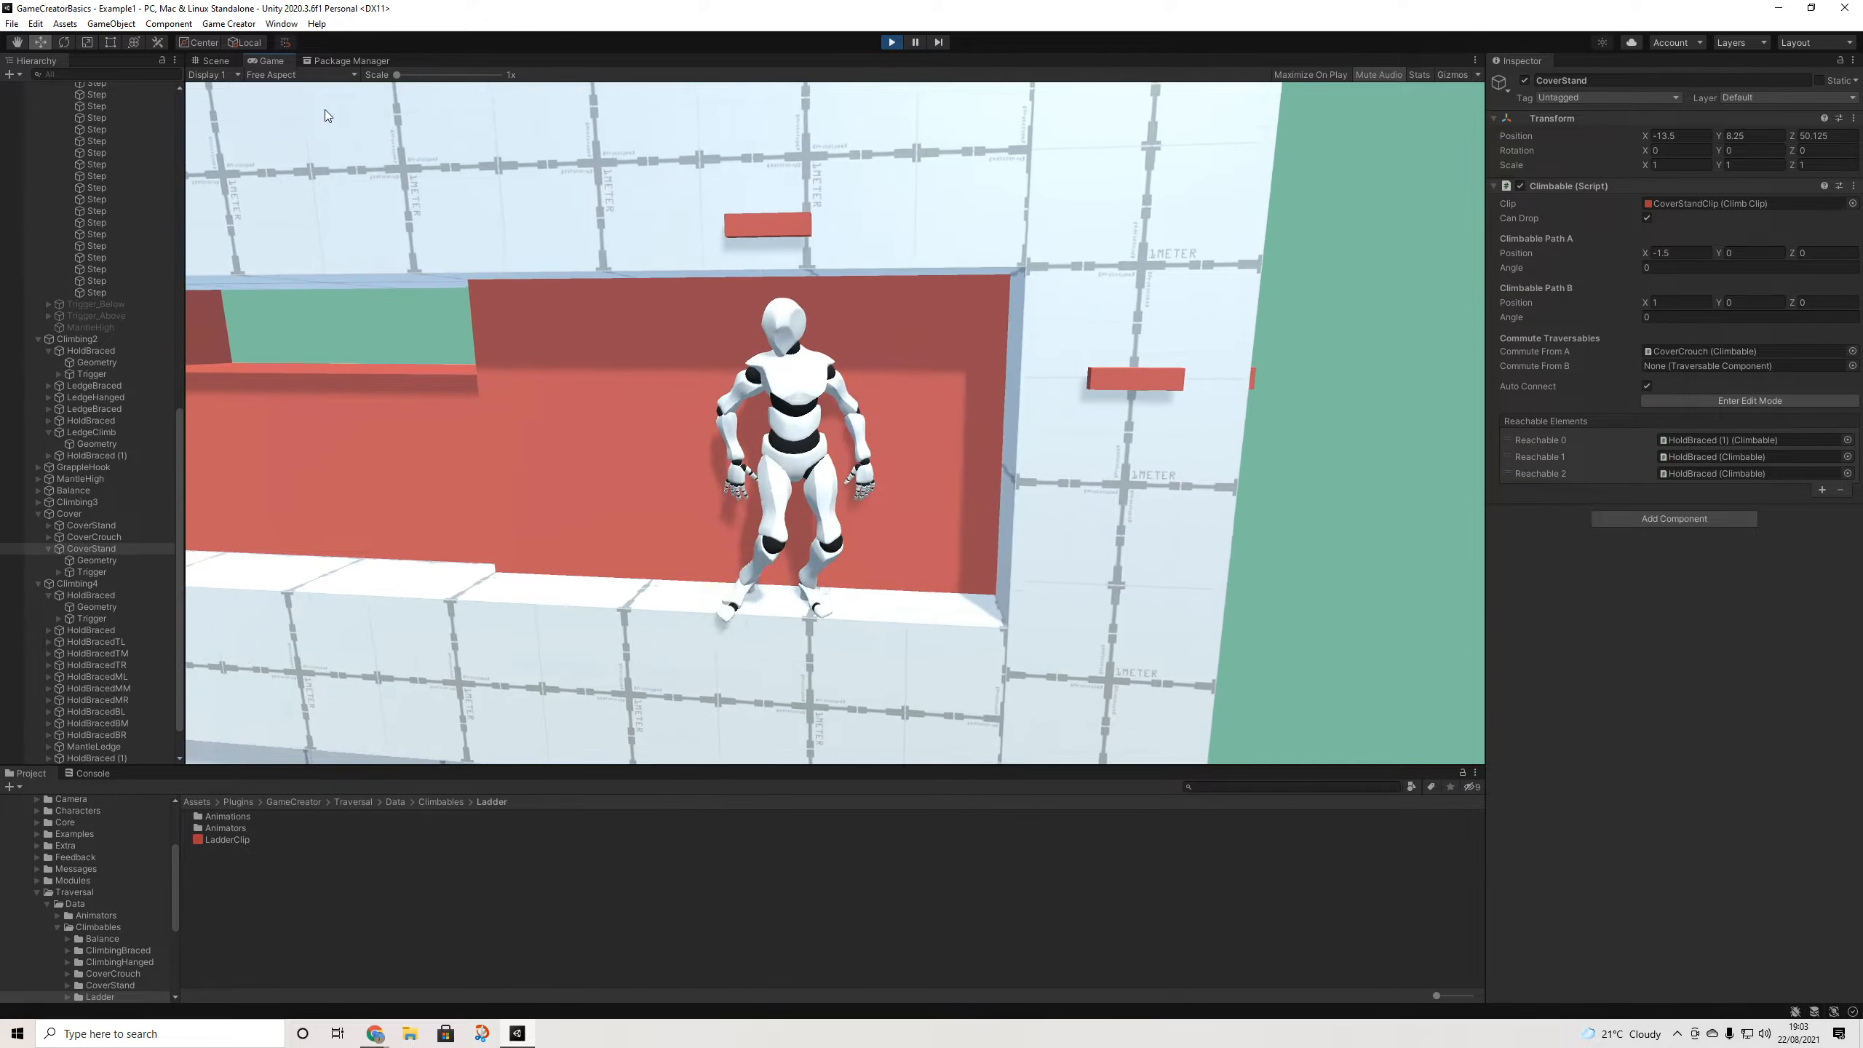
key(space)
key(d)
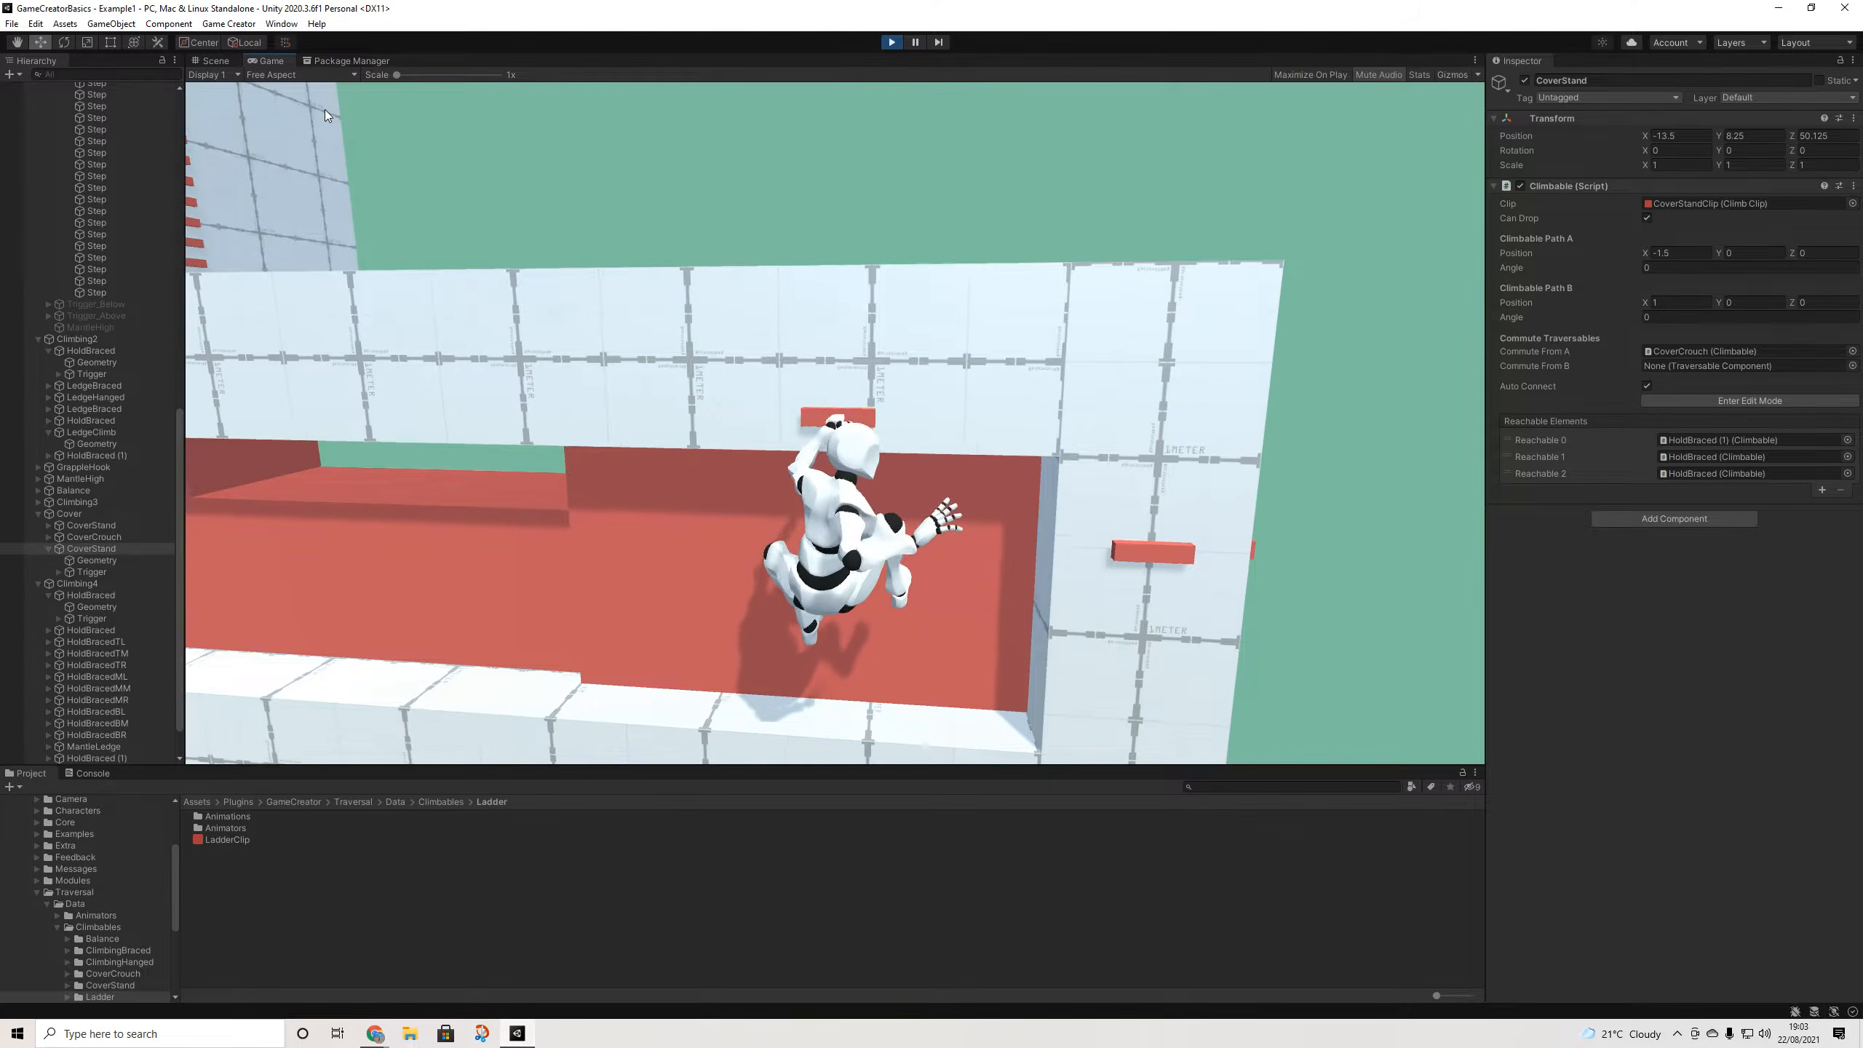
key(space)
key(space)
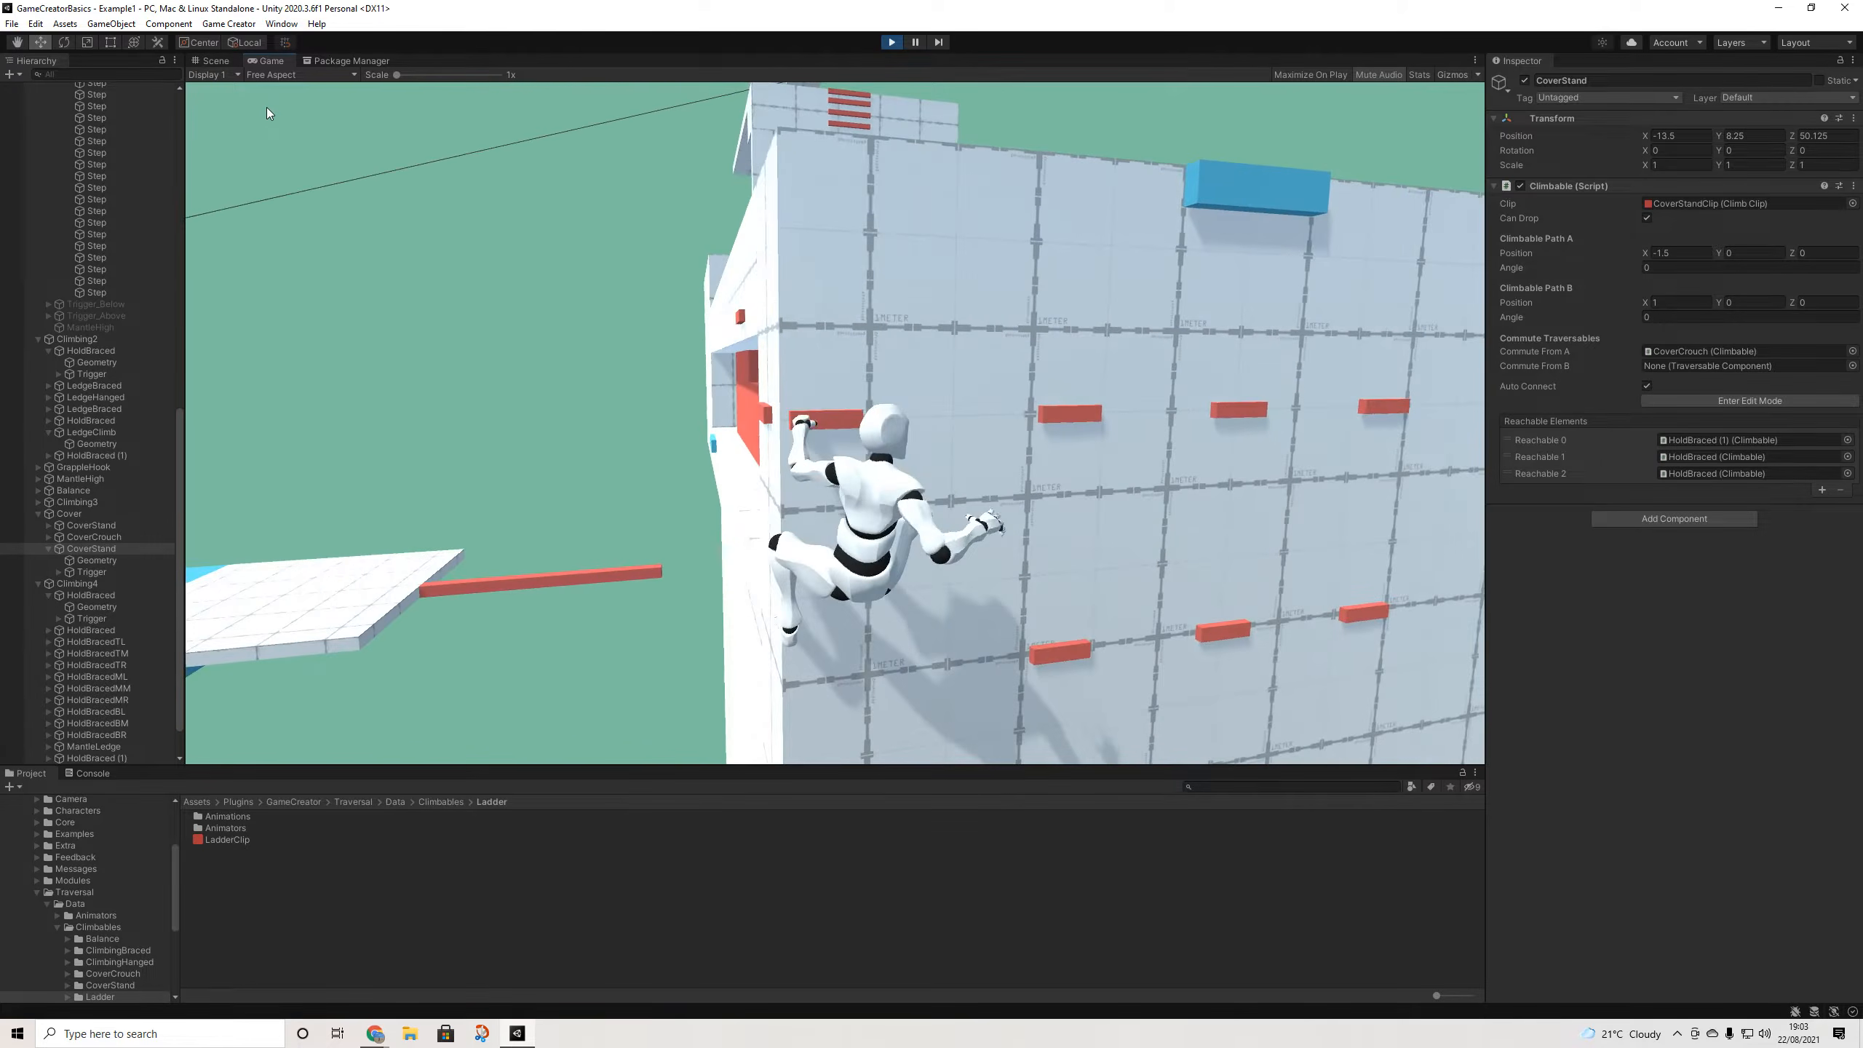
key(space)
key(space)
key(s)
key(space)
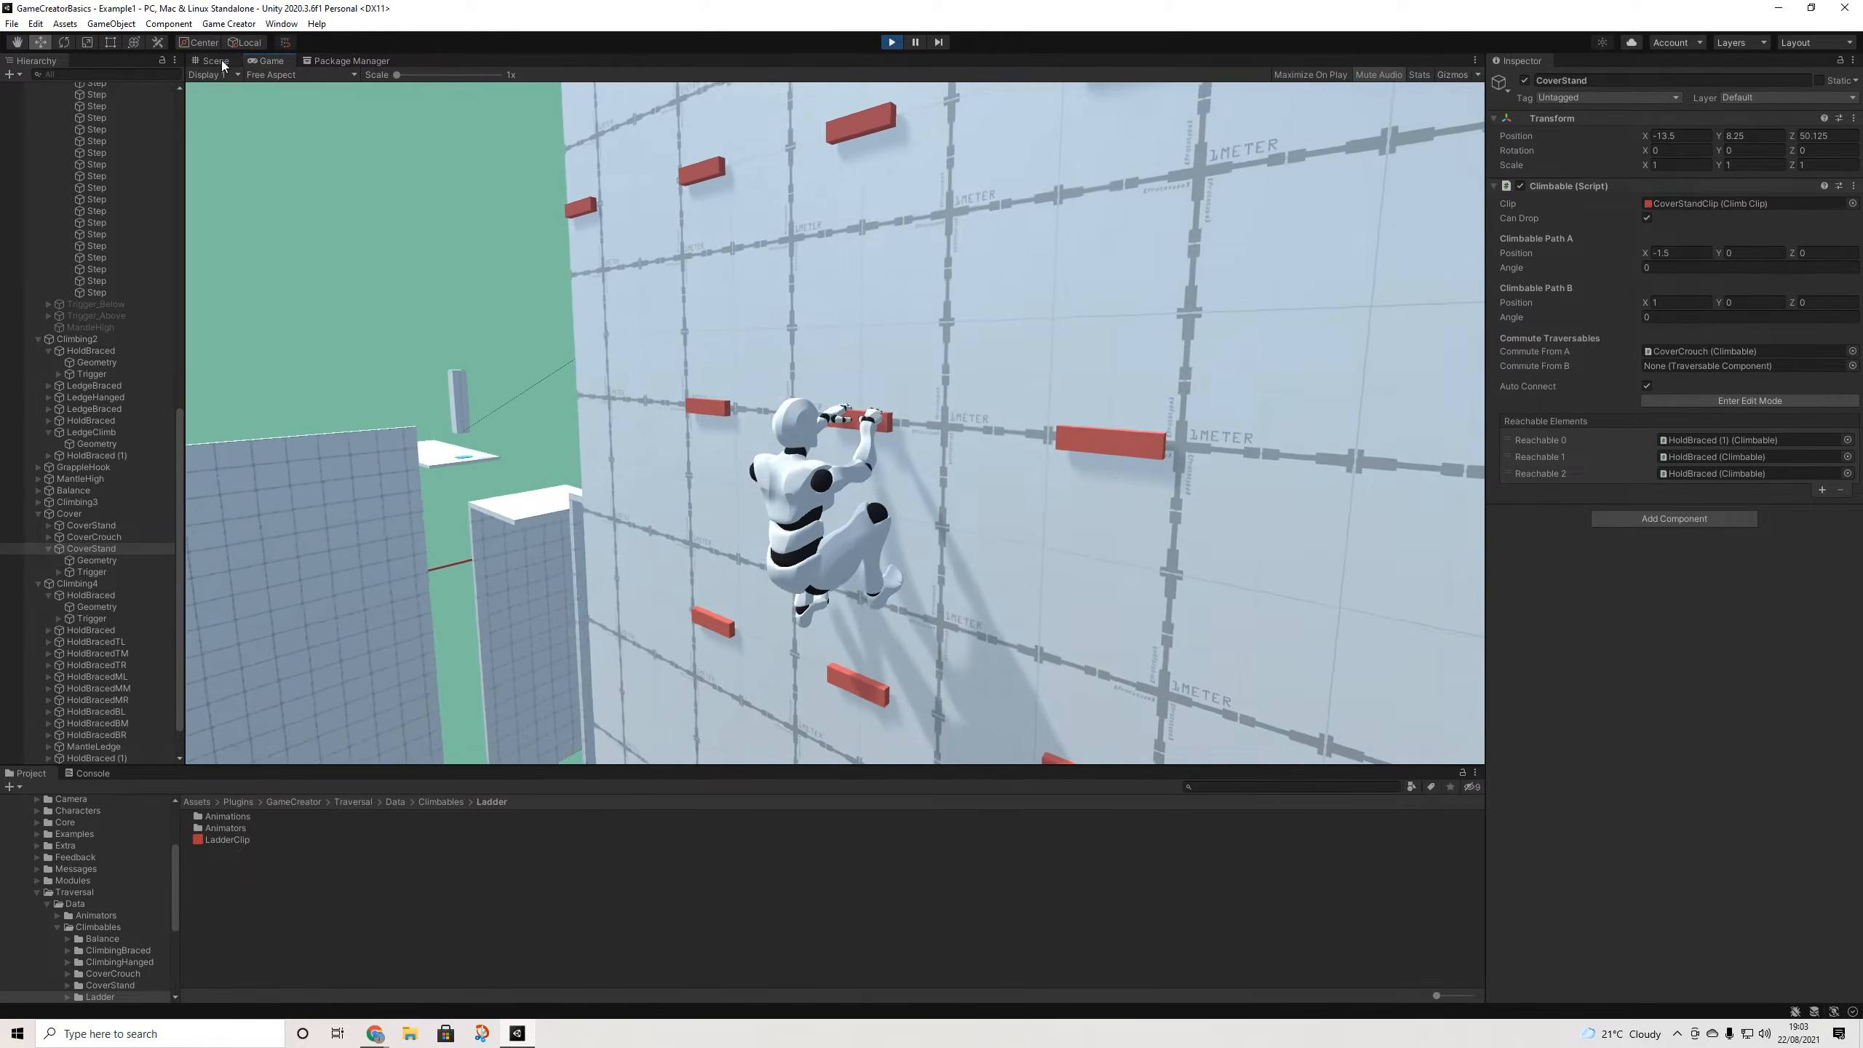
- Return to the Scene view and orbit to a low, level view of the climbing wall
click(217, 60)
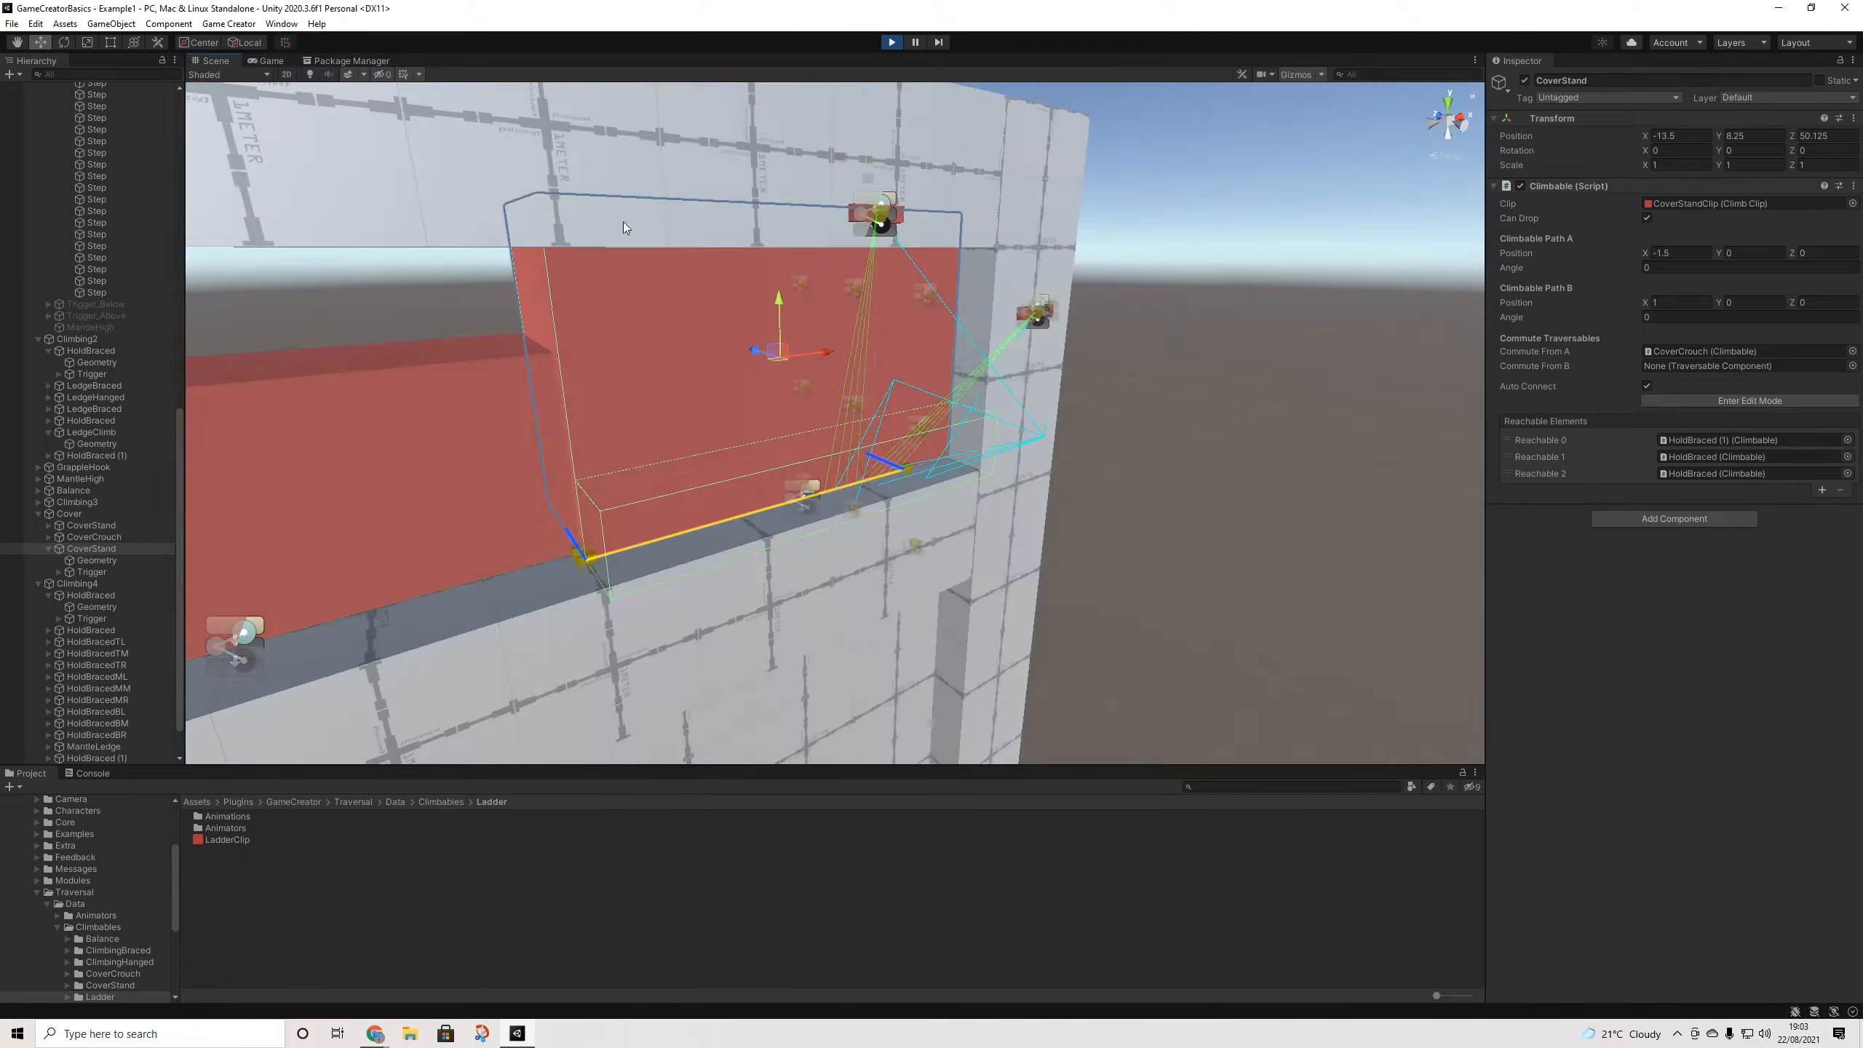
scroll(1118, 326, down, 5)
middle_drag(1117, 326, 857, 499)
alt+drag(857, 499, 470, 474)
middle_drag(1026, 514, 677, 425)
scroll(677, 431, up, 5)
alt+drag(853, 490, 840, 436)
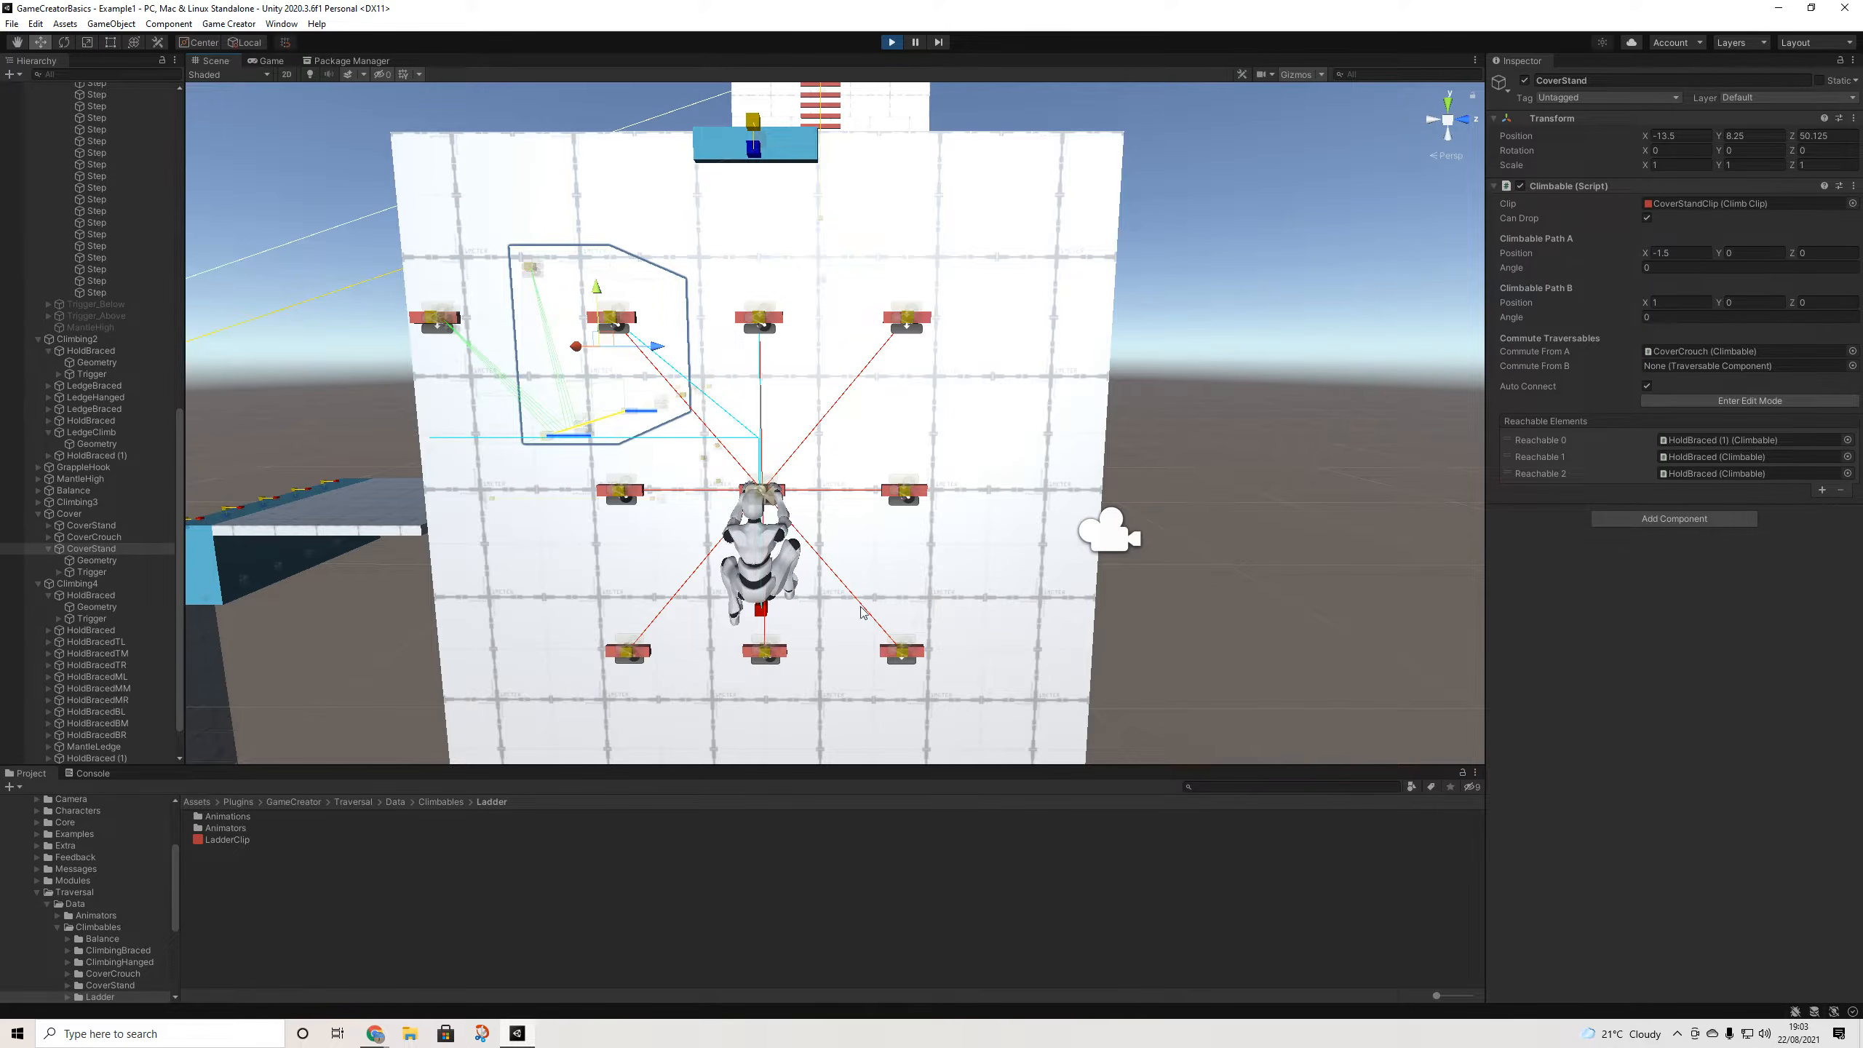
- Climb over the blue ledge, jump onto the ladder and climb it to the top platform
click(266, 61)
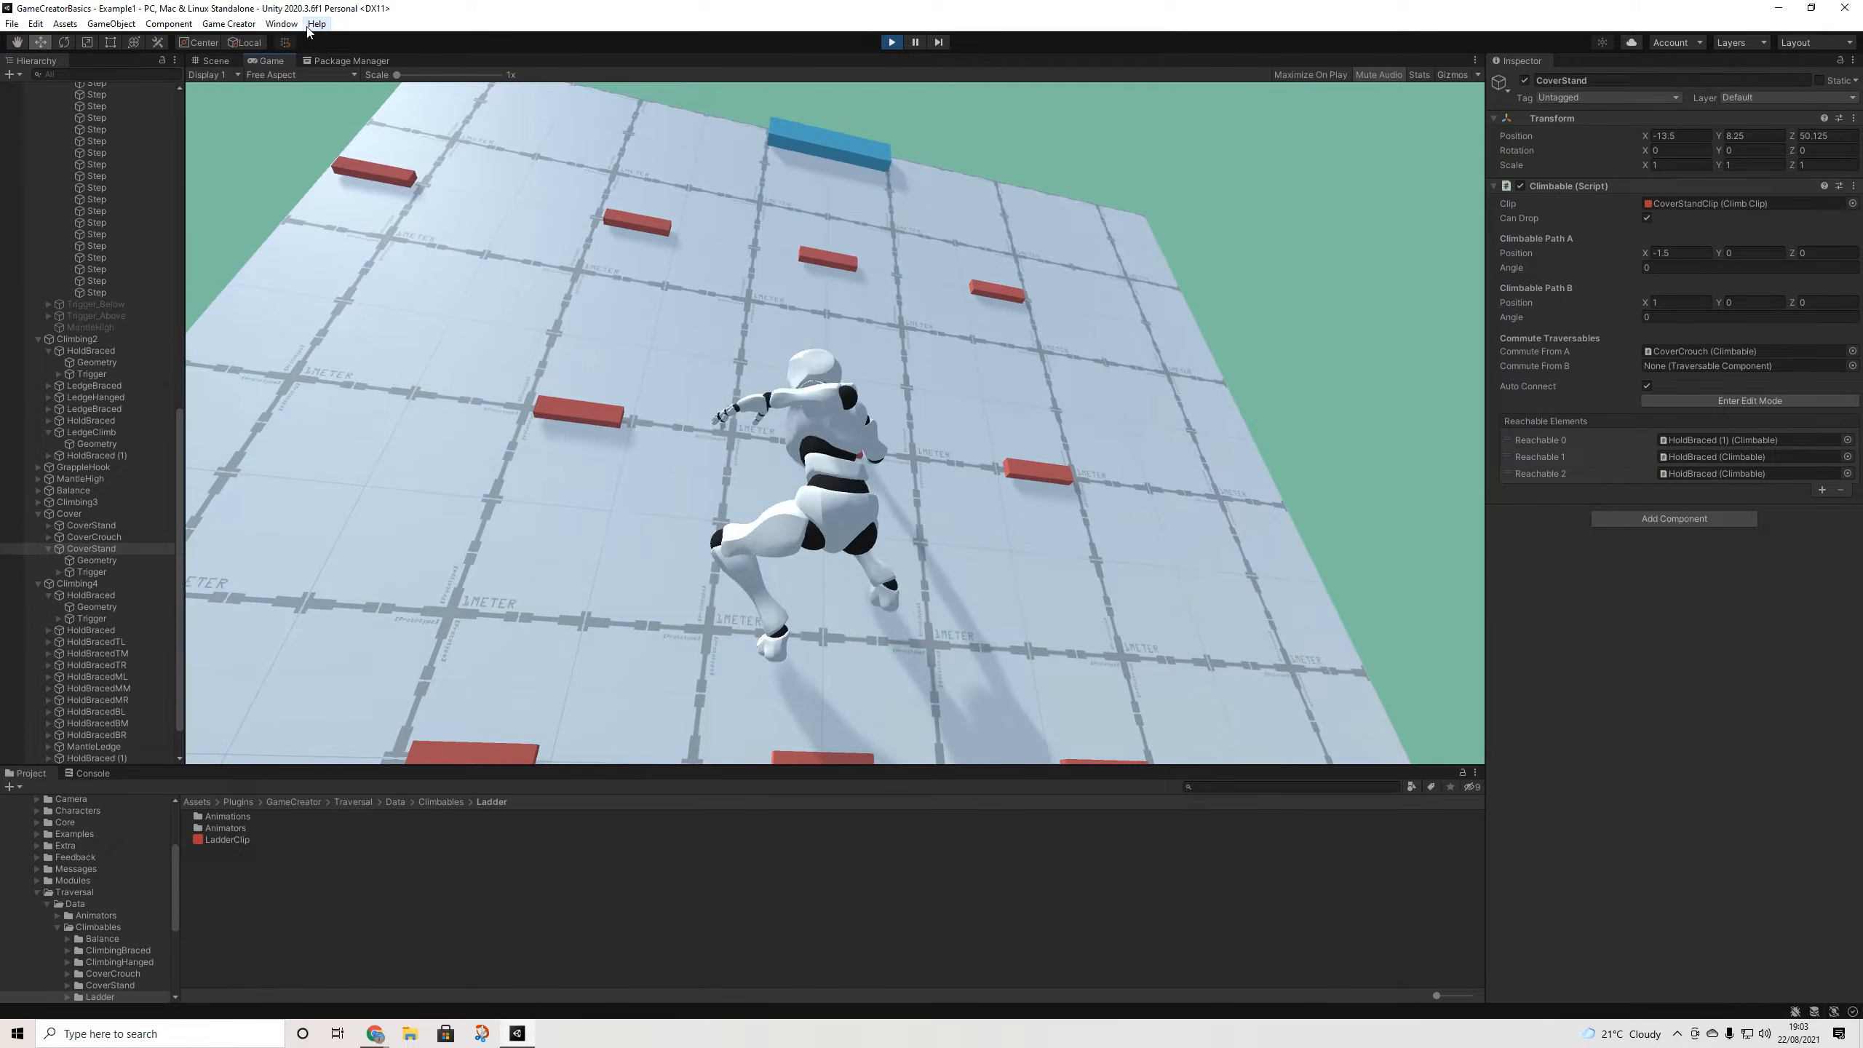
key(w)
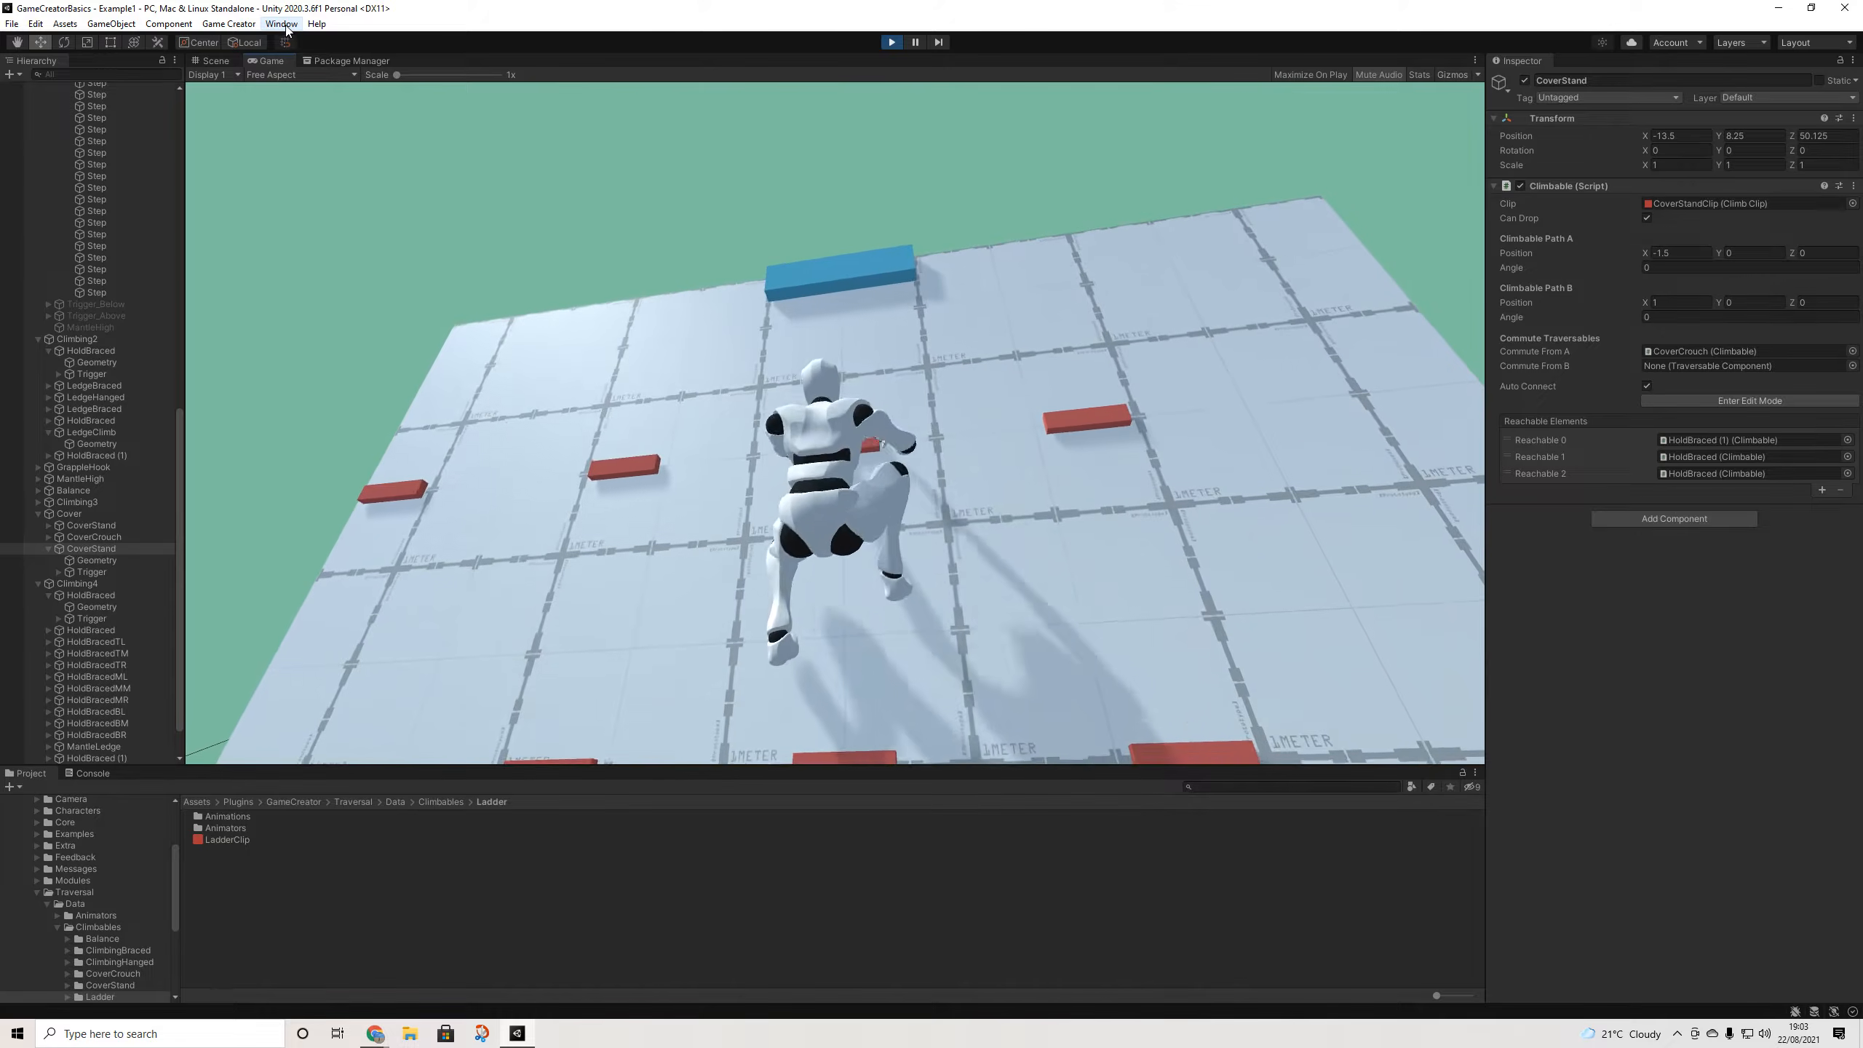
key(w)
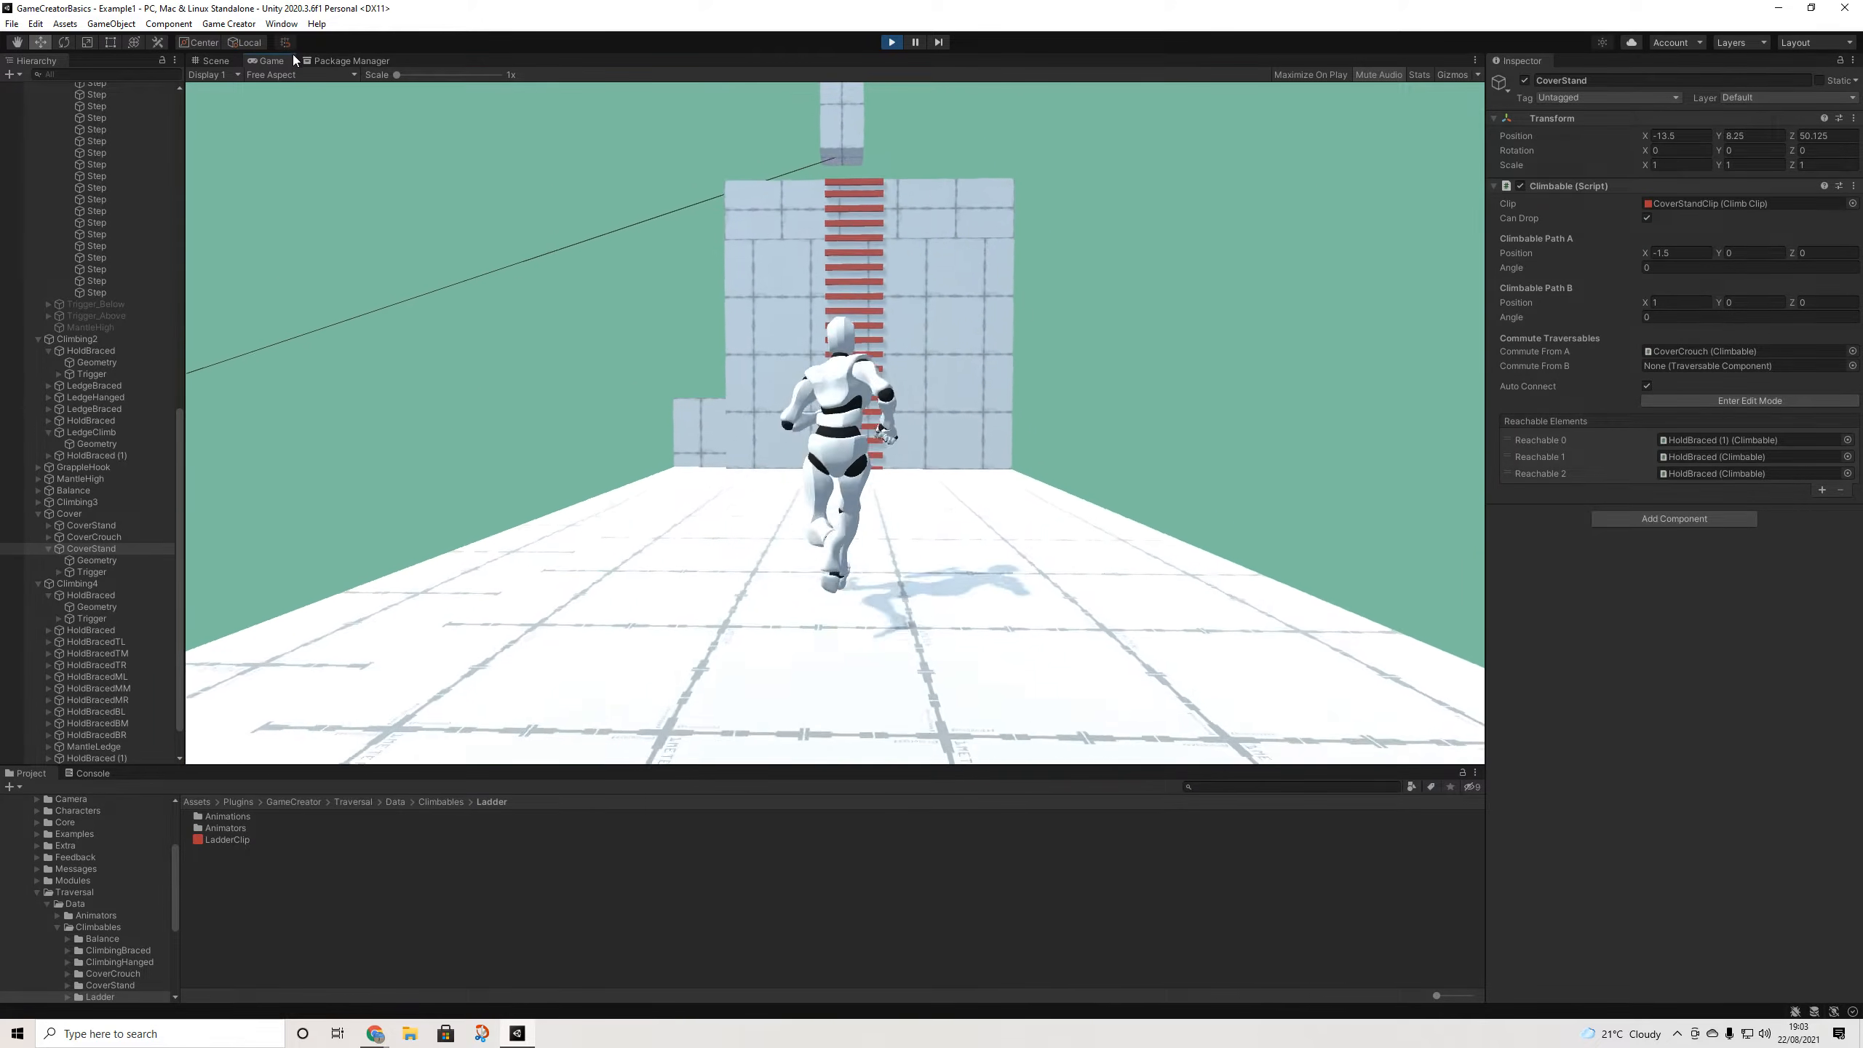
key(w)
key(space)
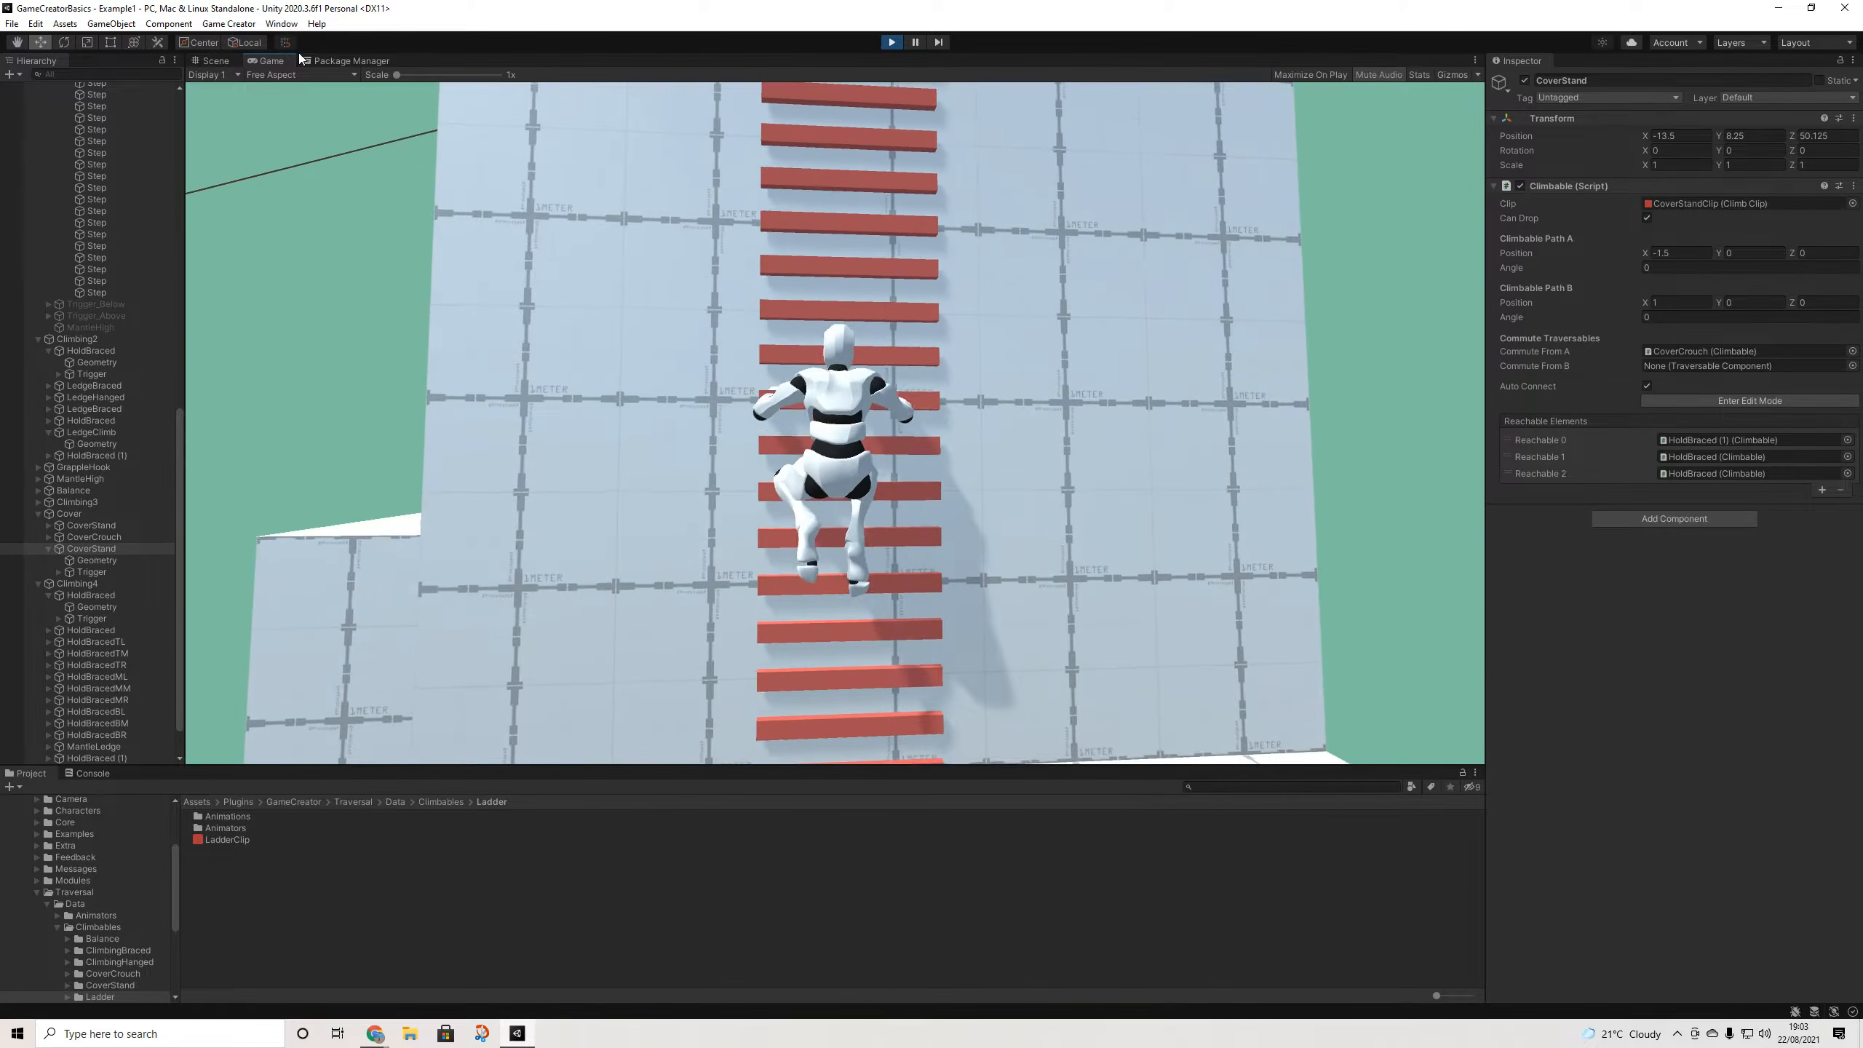
key(space)
key(w)
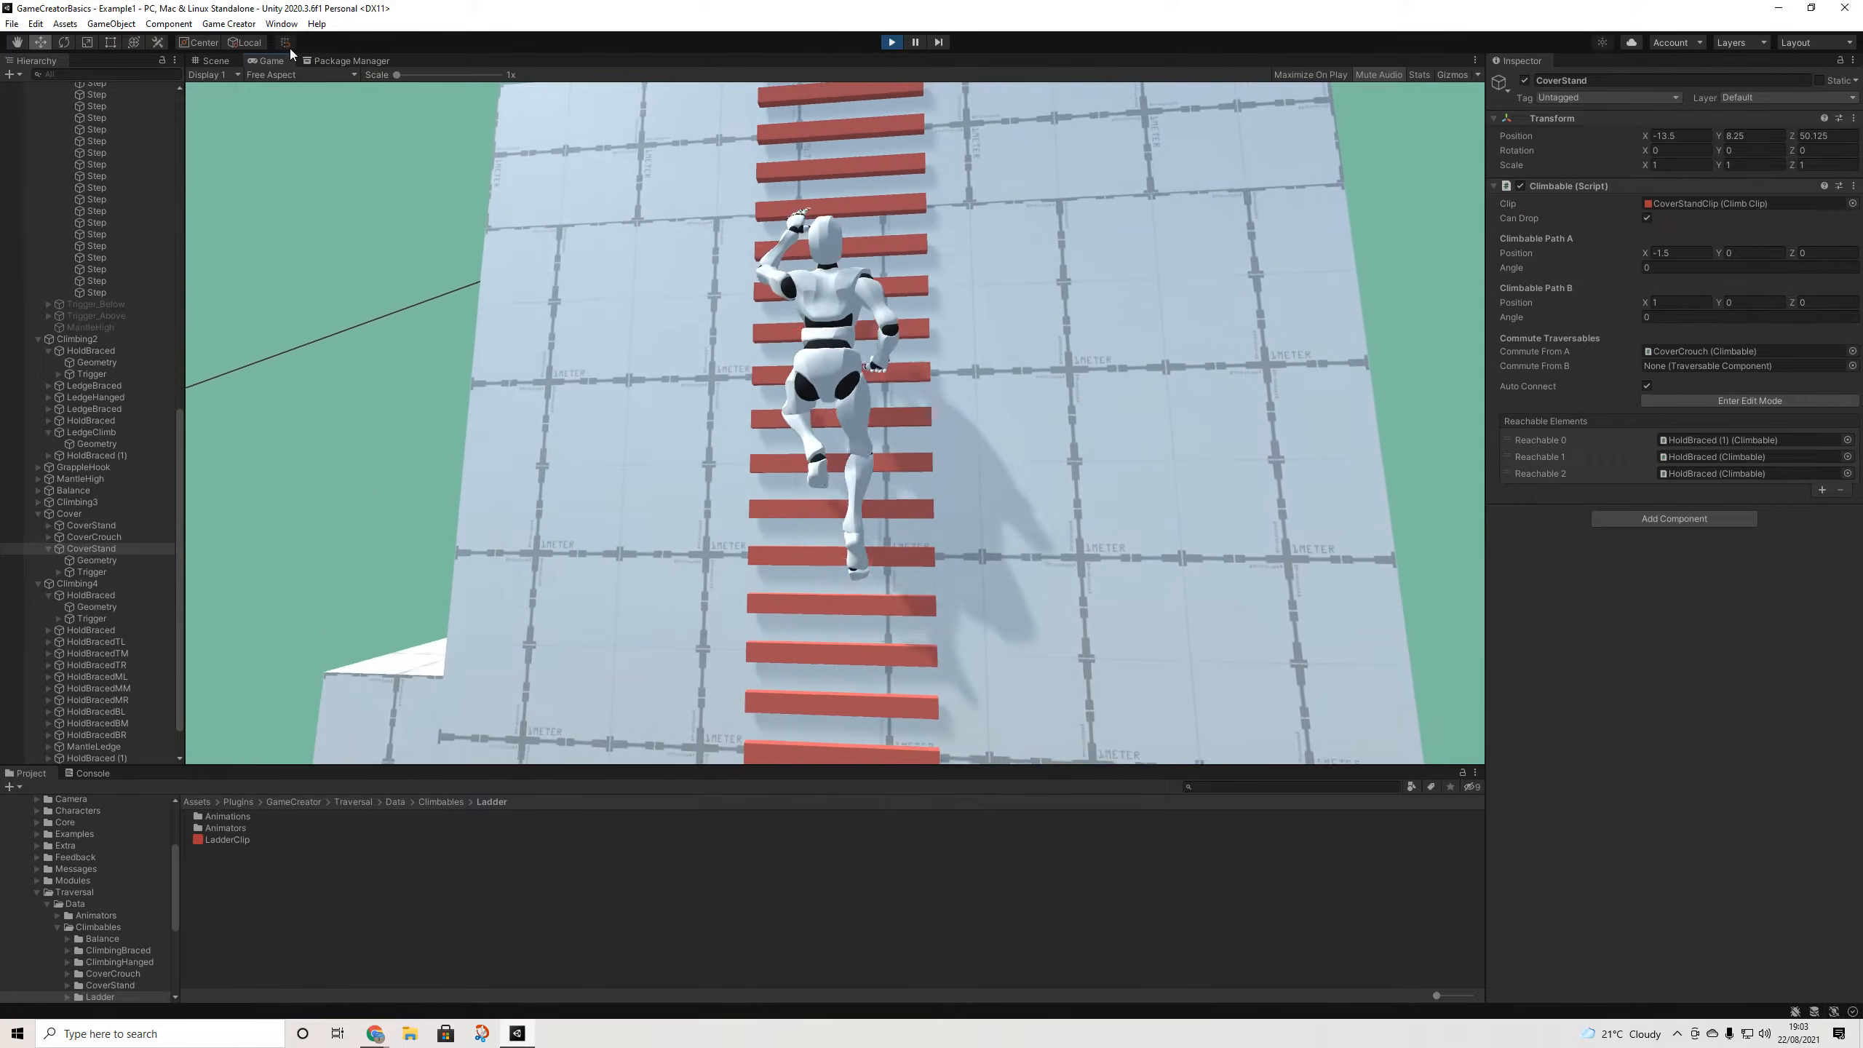
key(w)
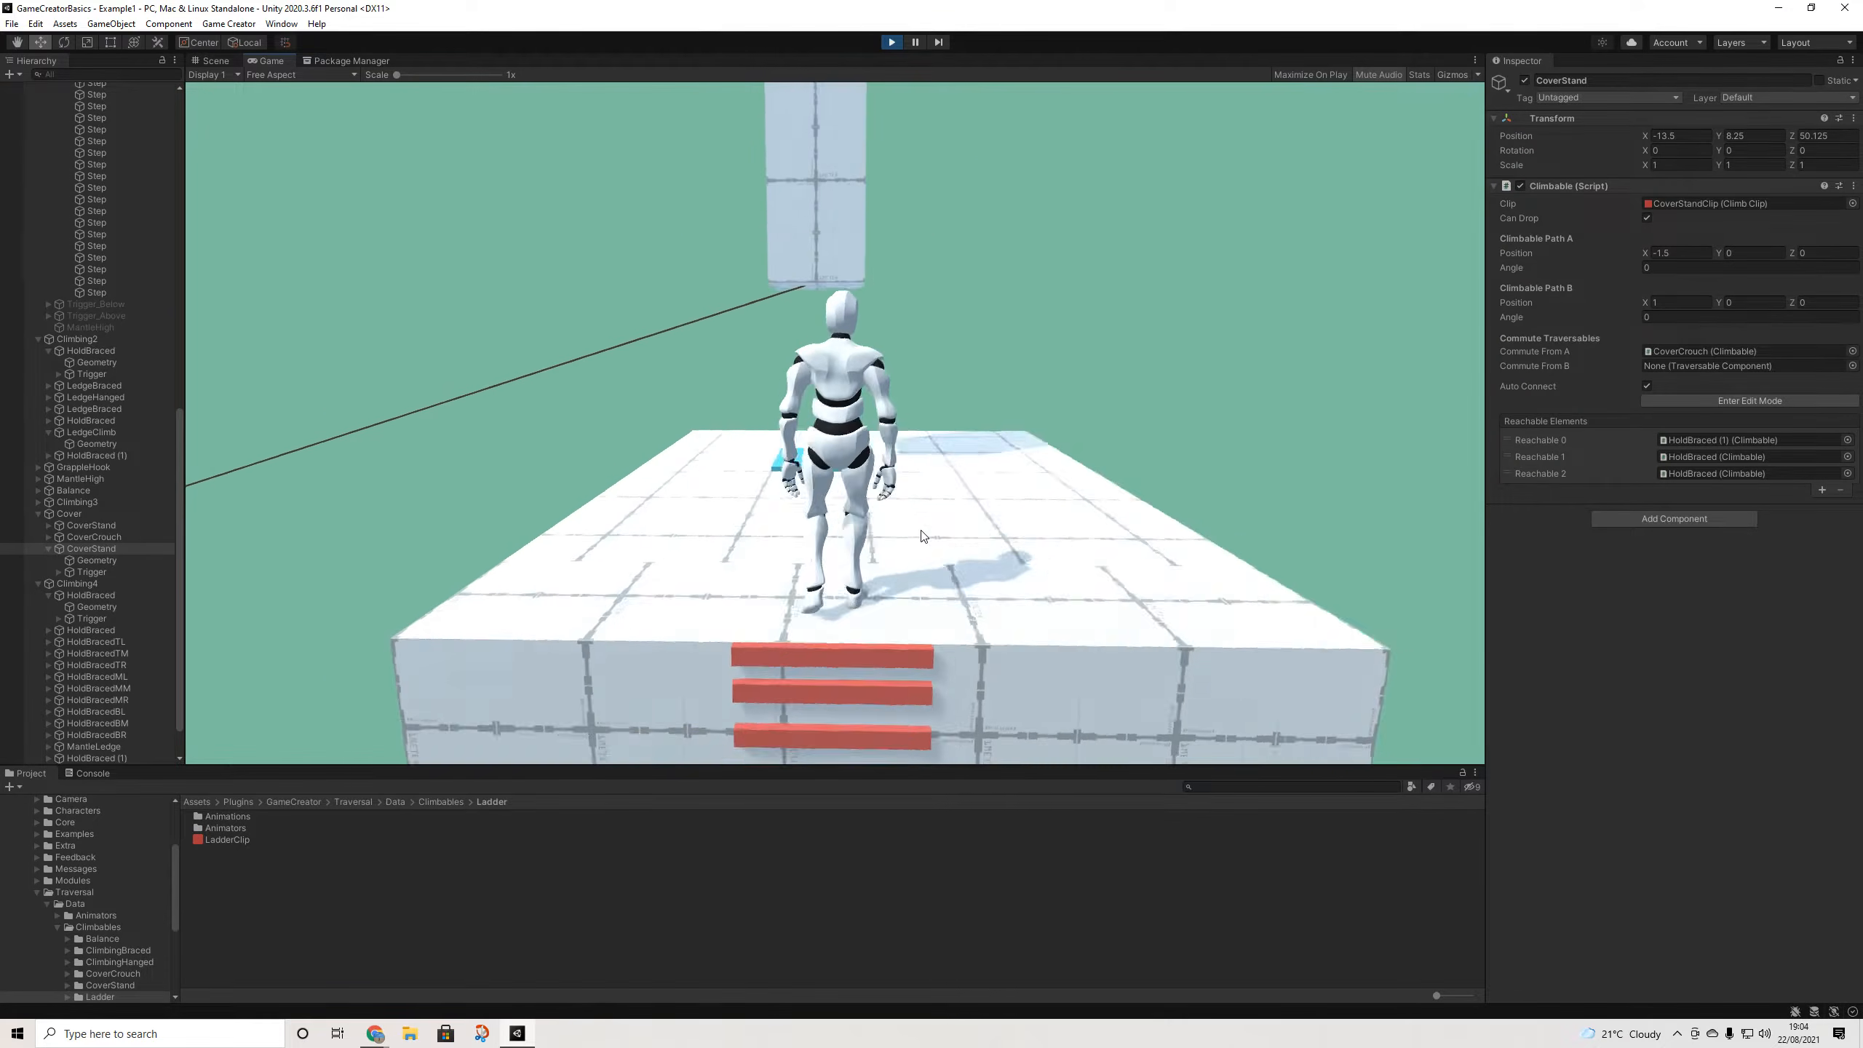
- Grab the diagonal rope, slide down it, and vault up onto the blue block
key(w)
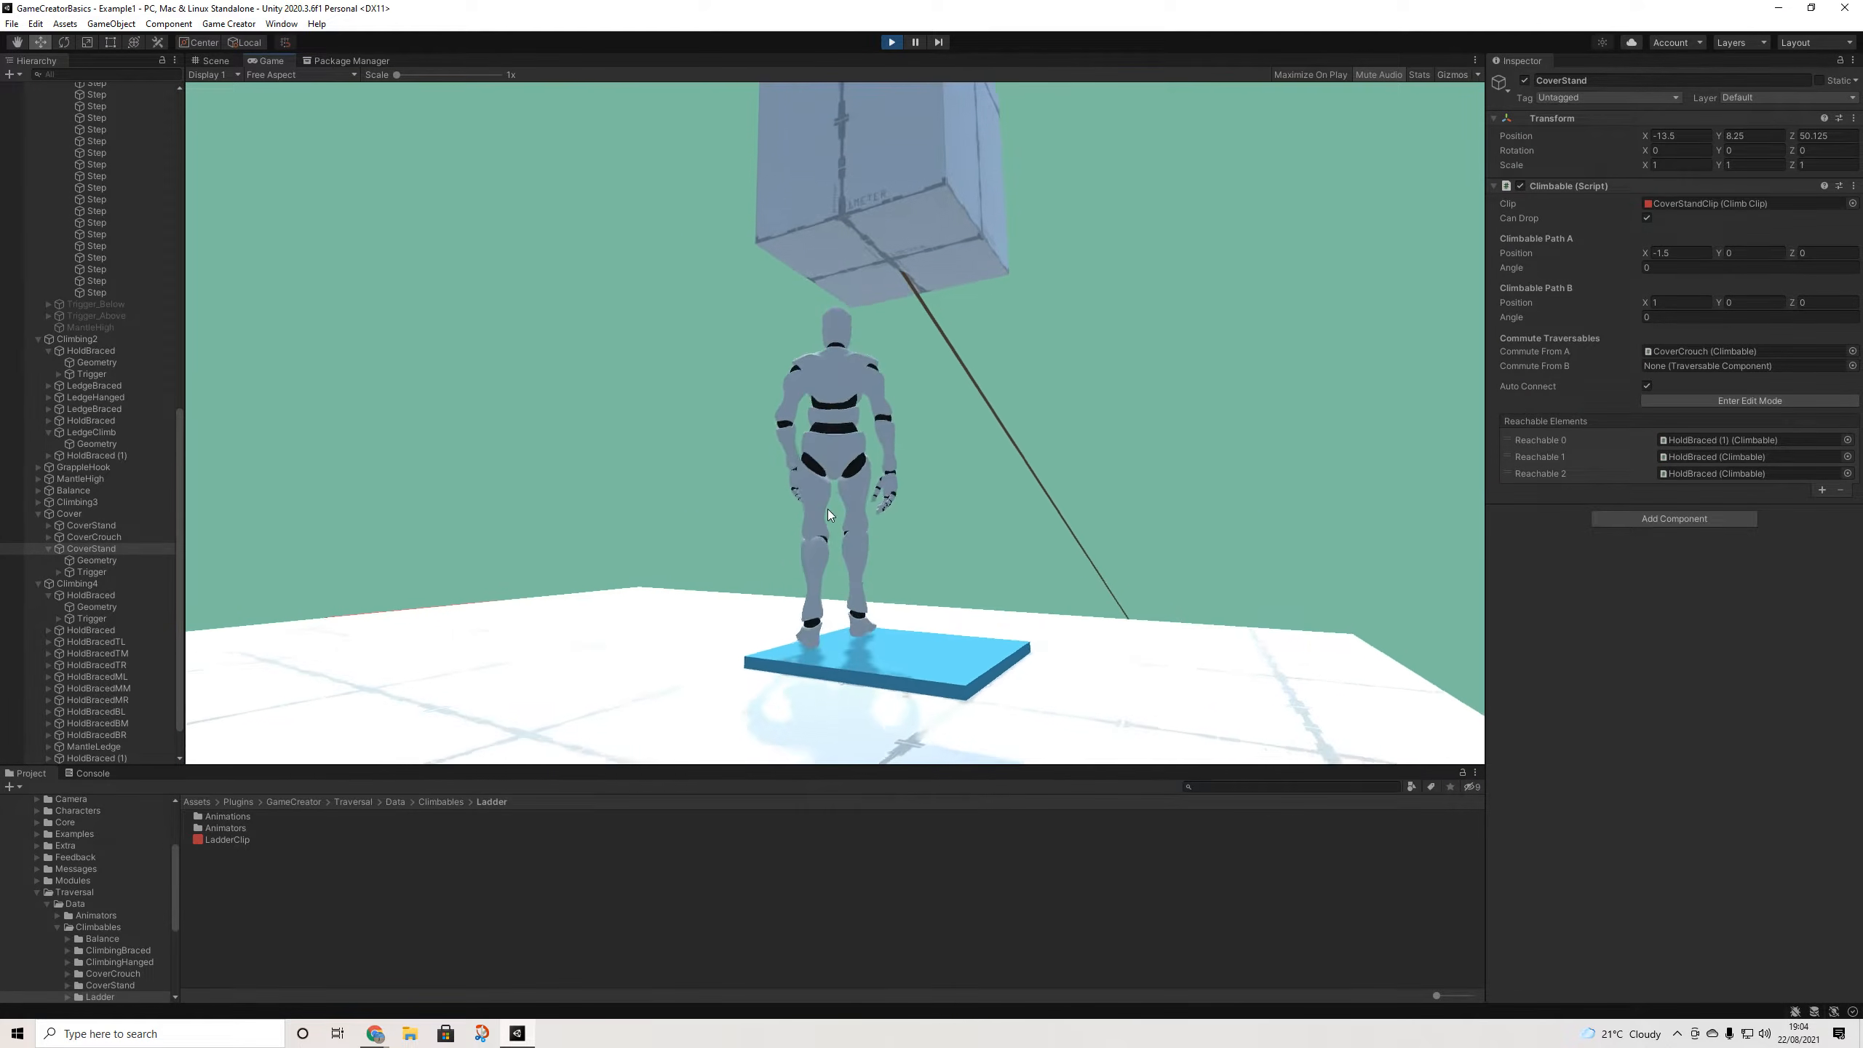
key(space)
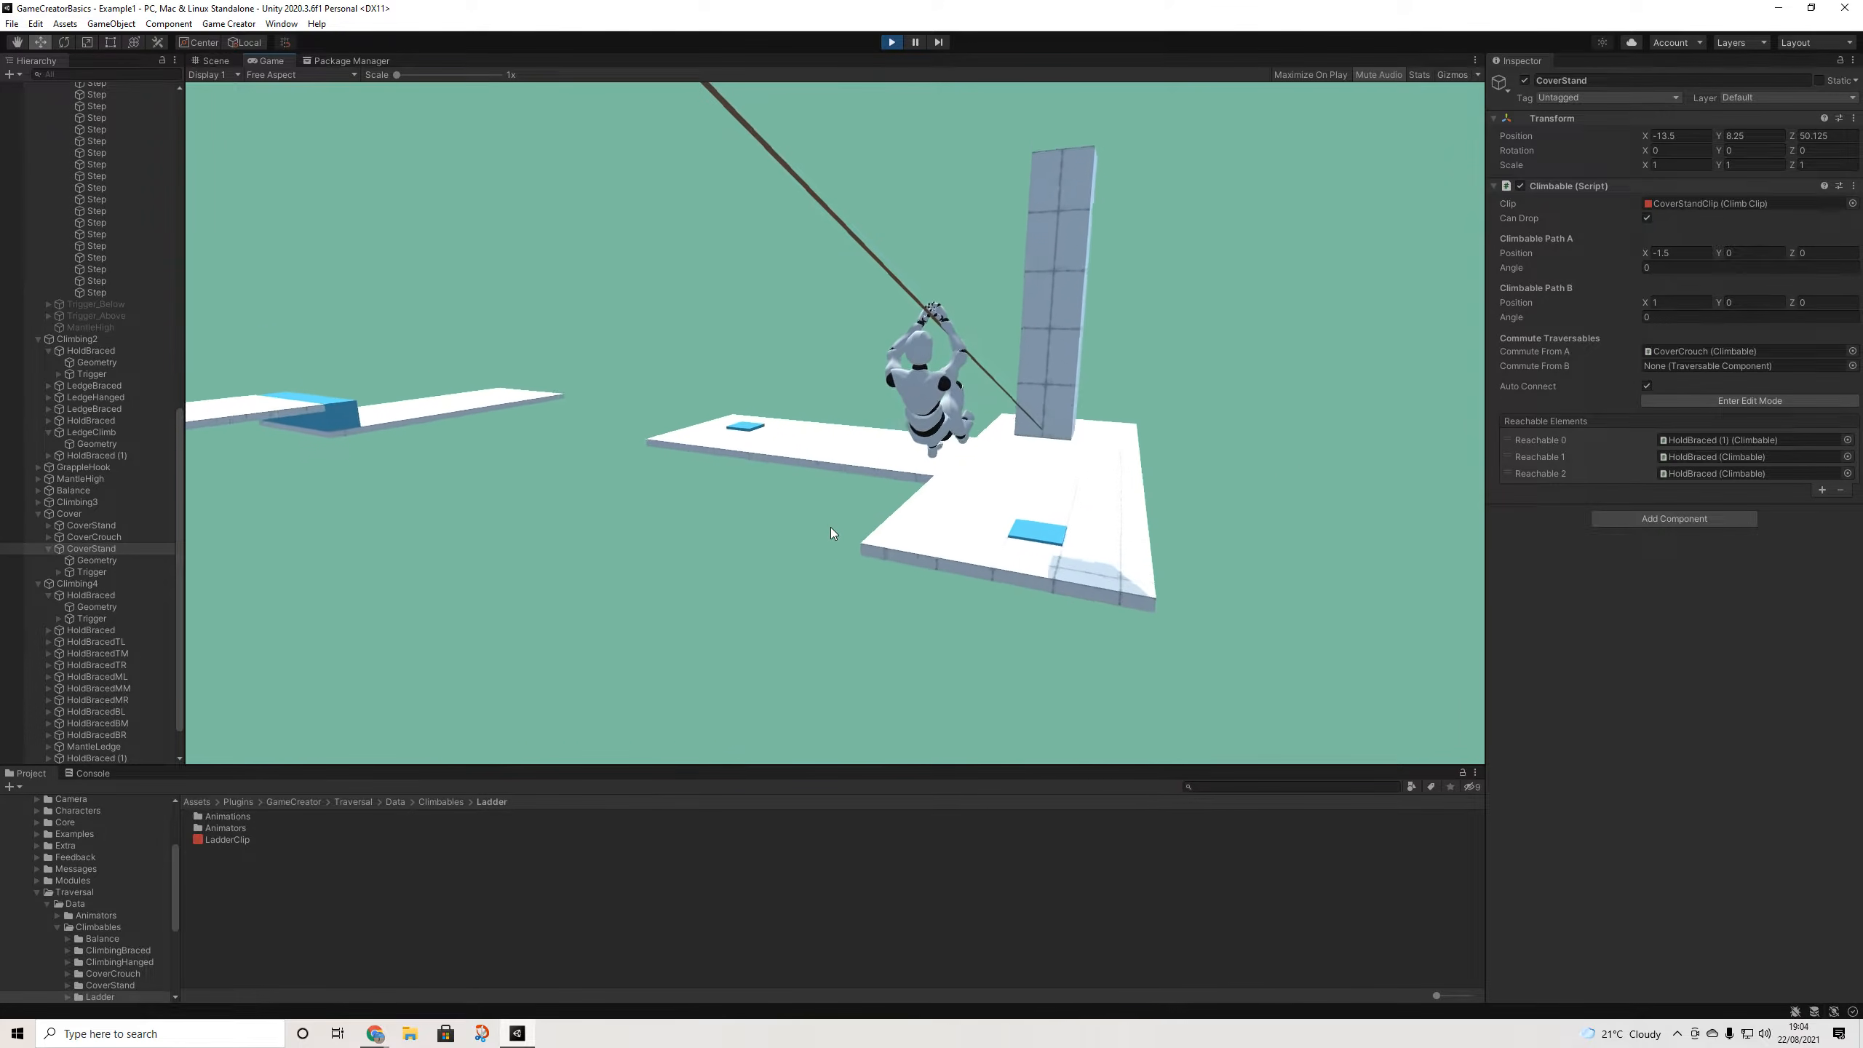
key(w)
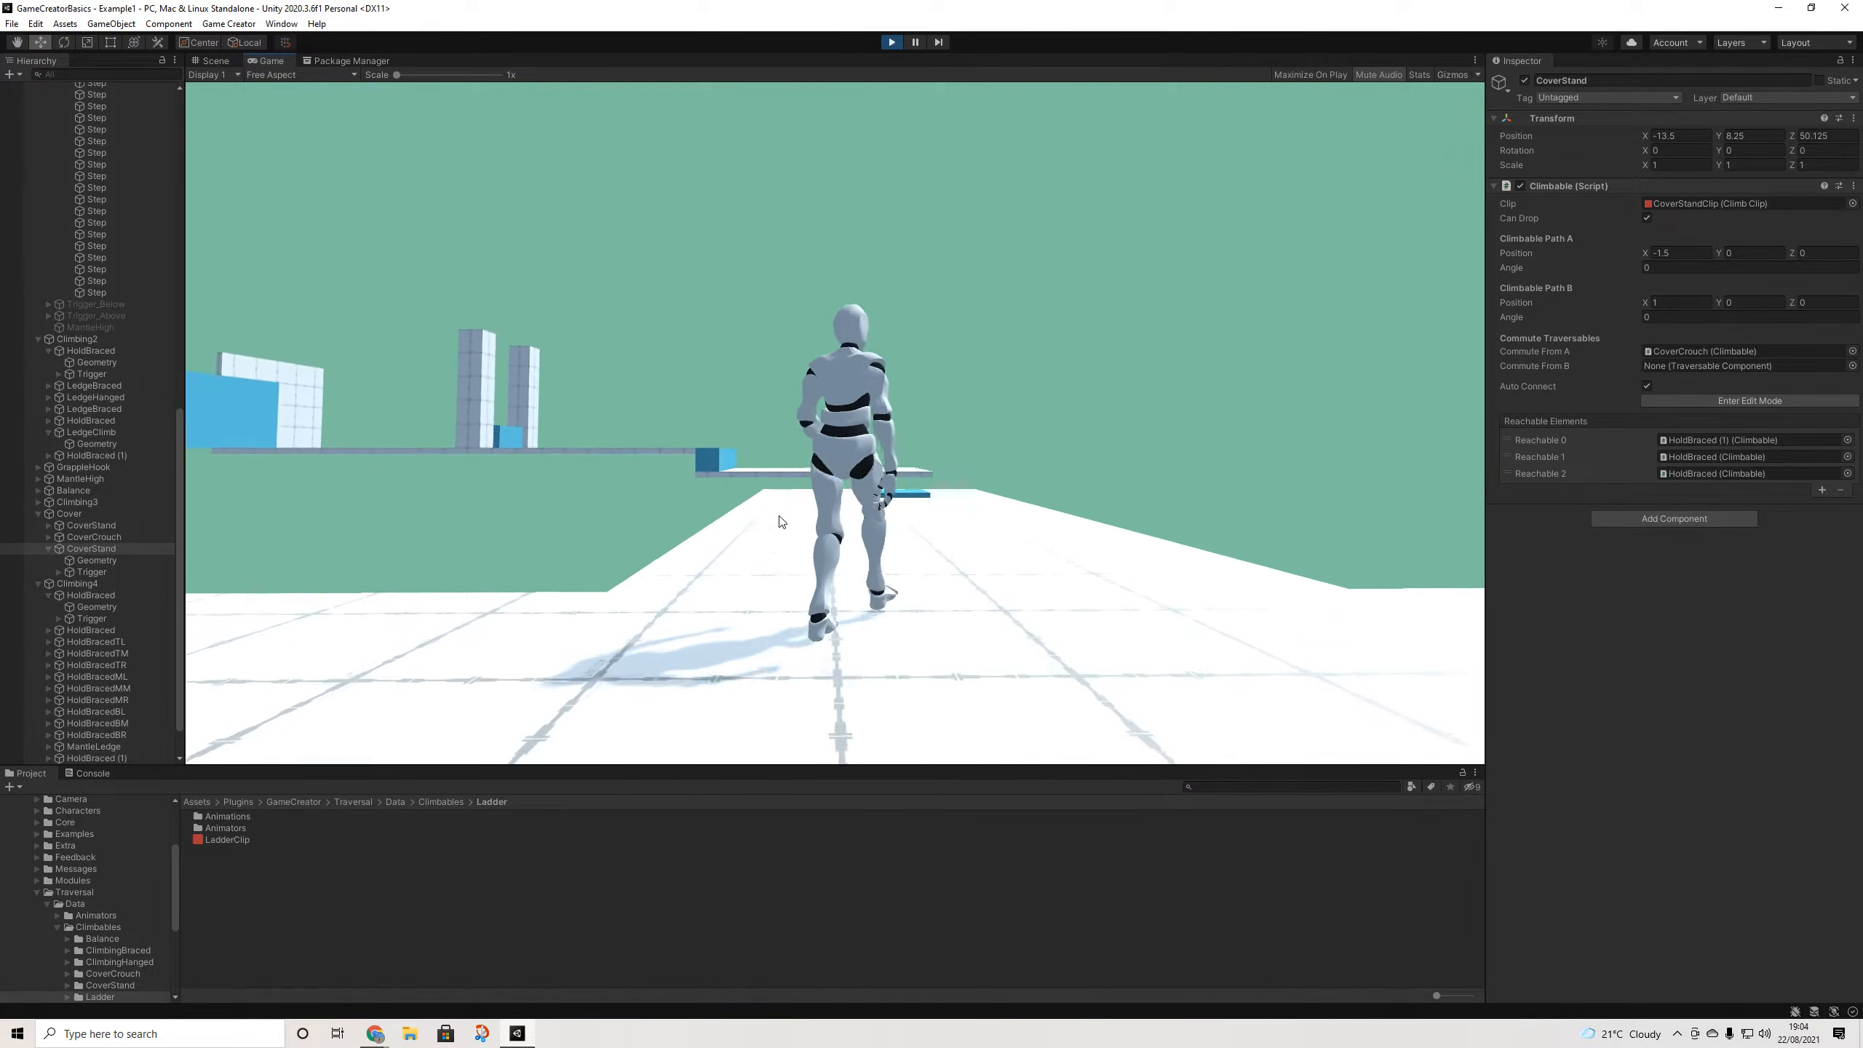
key(w)
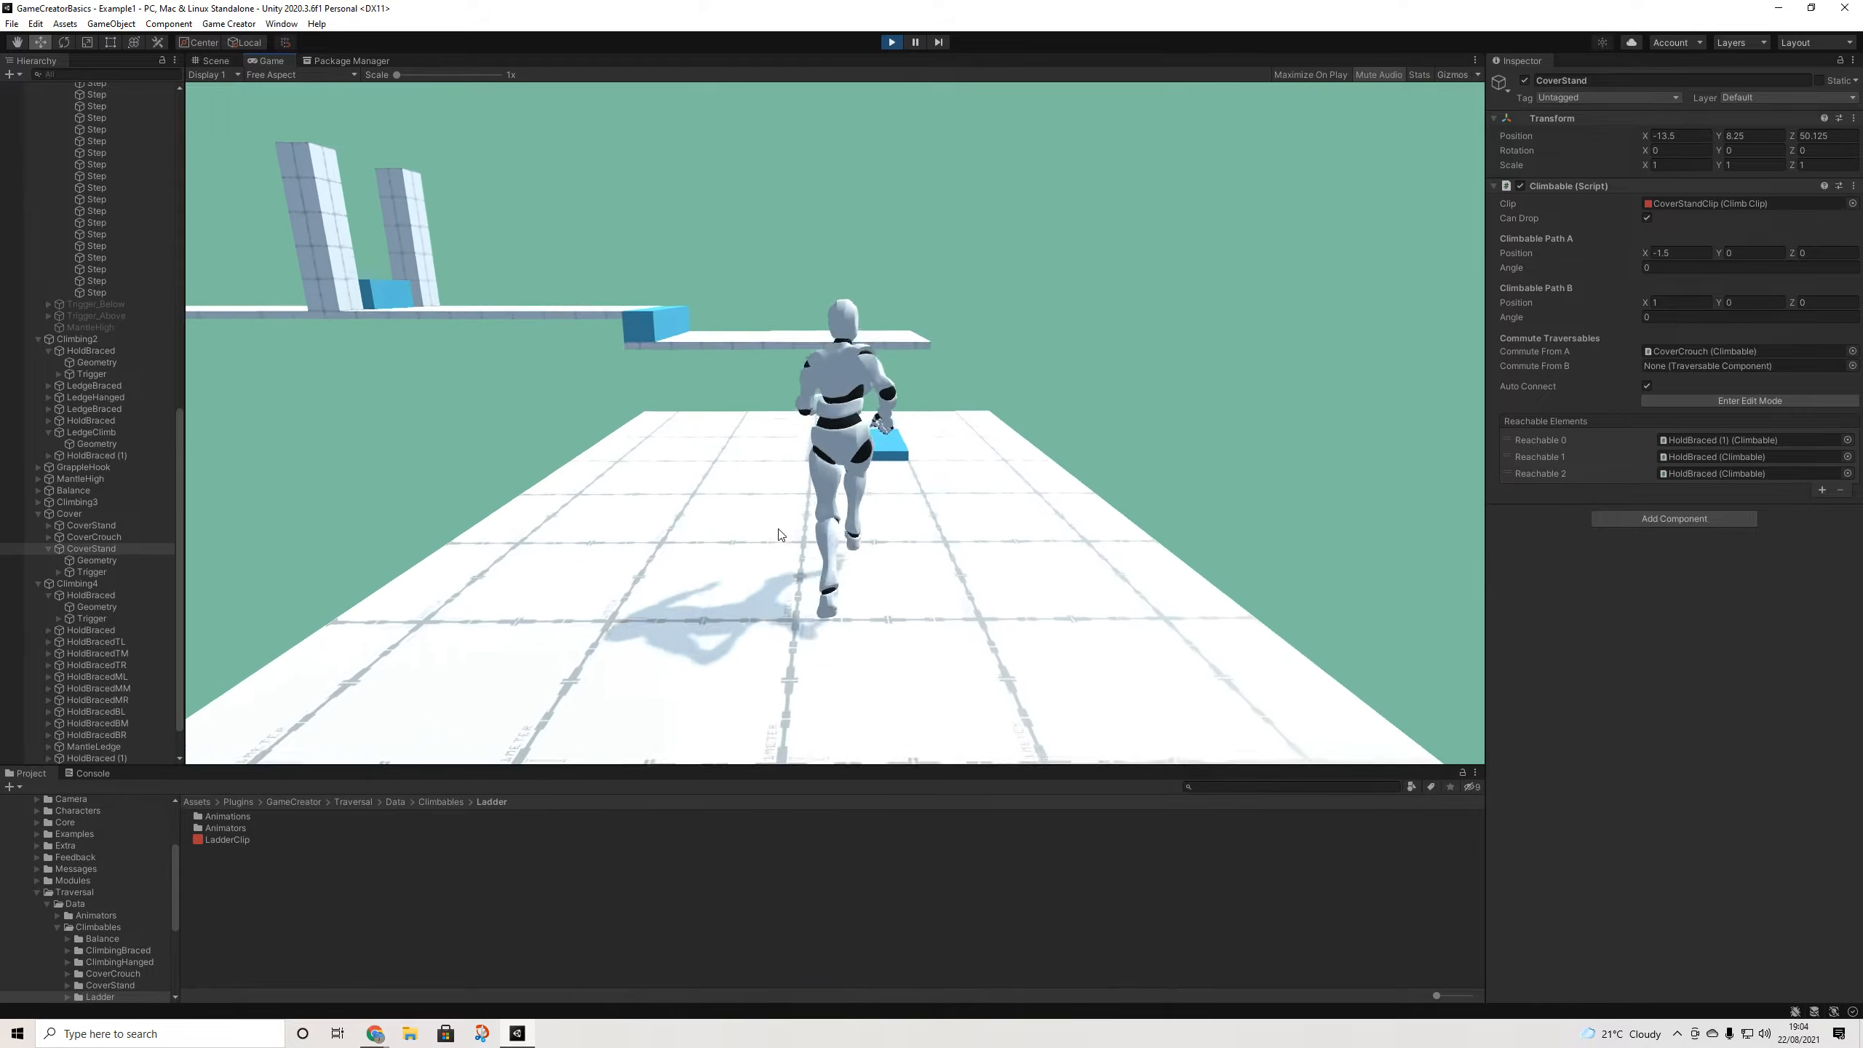
key(space)
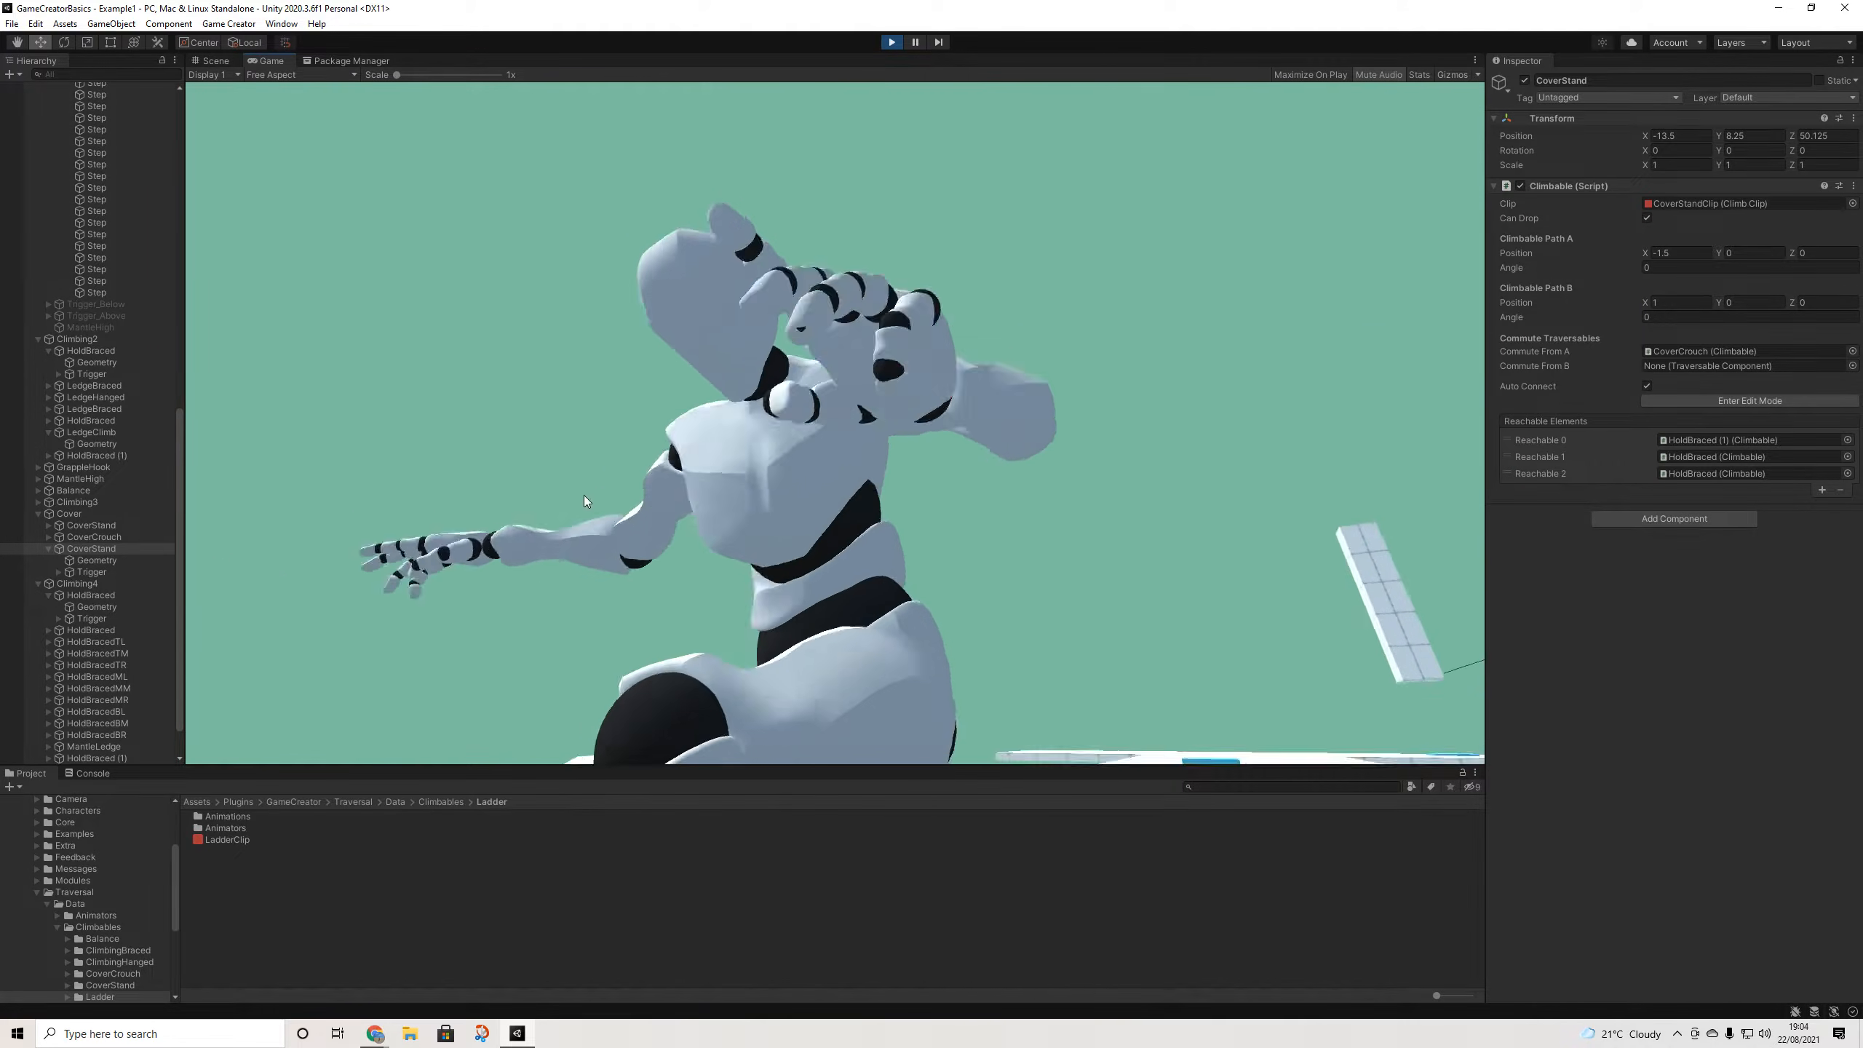
key(w)
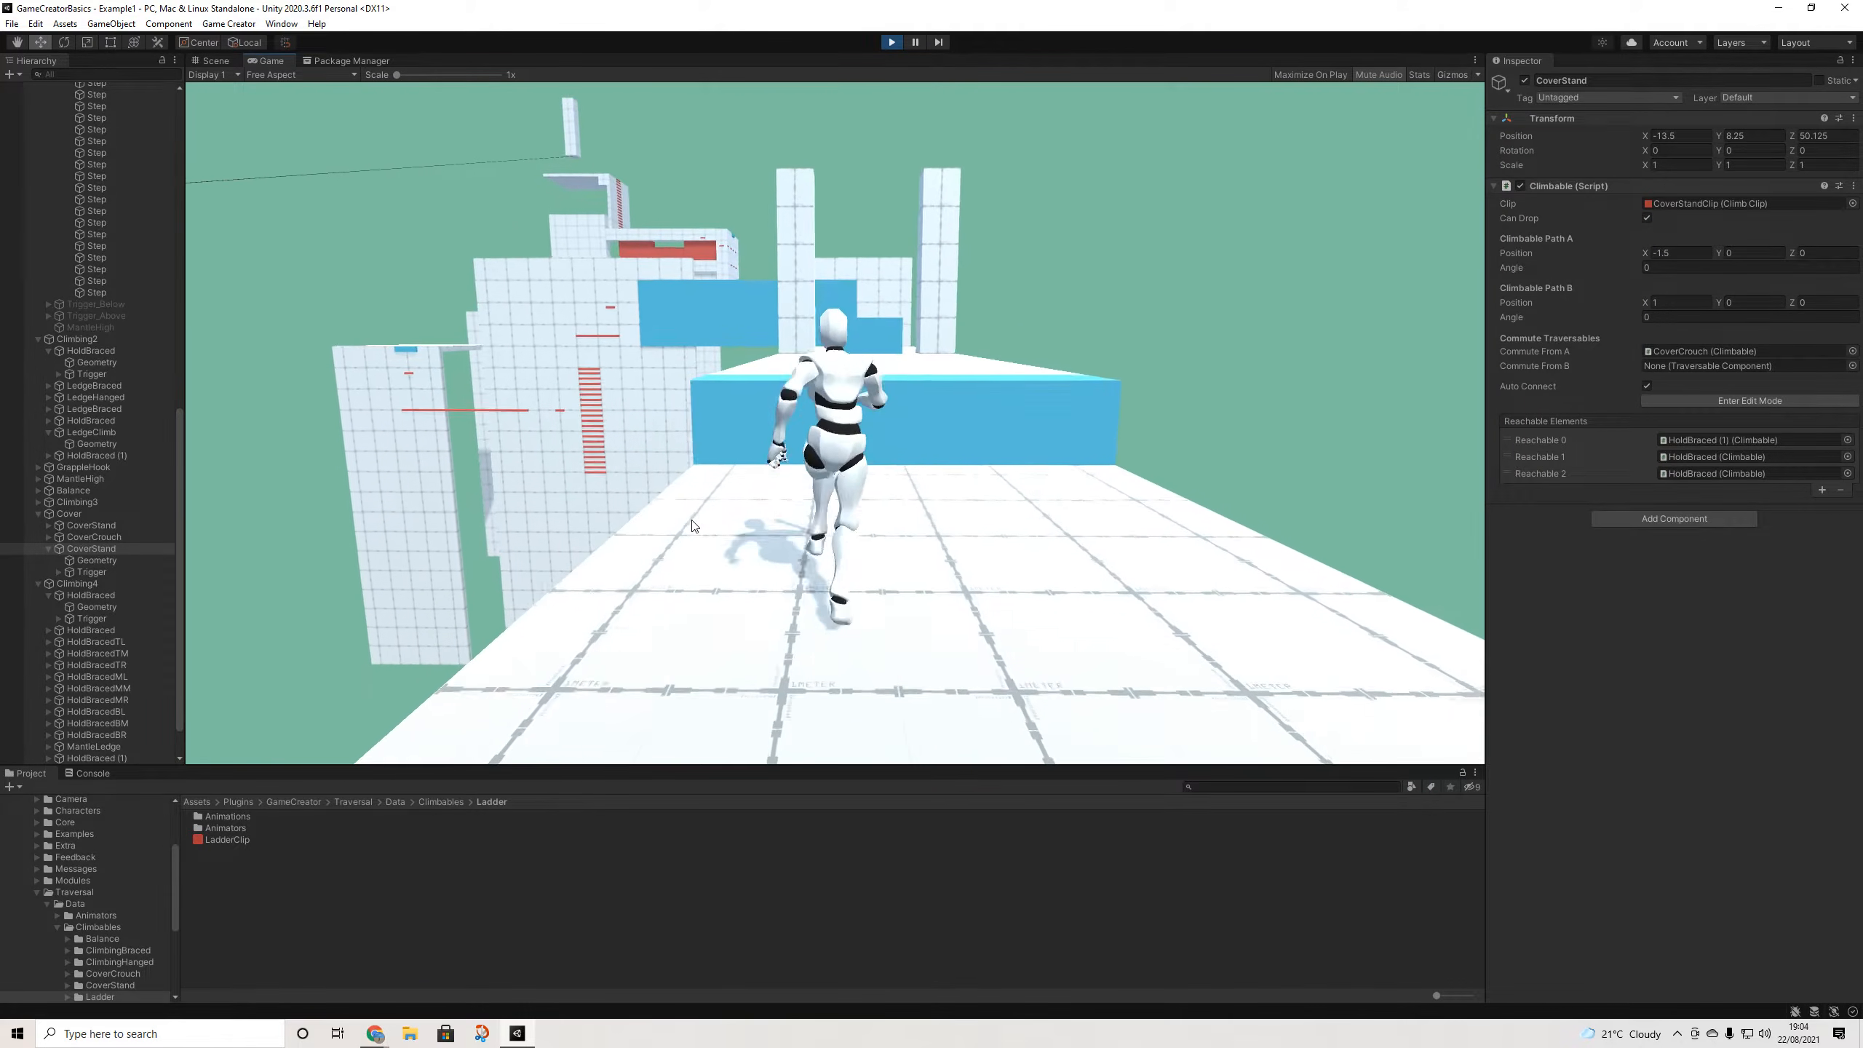
key(space)
key(w)
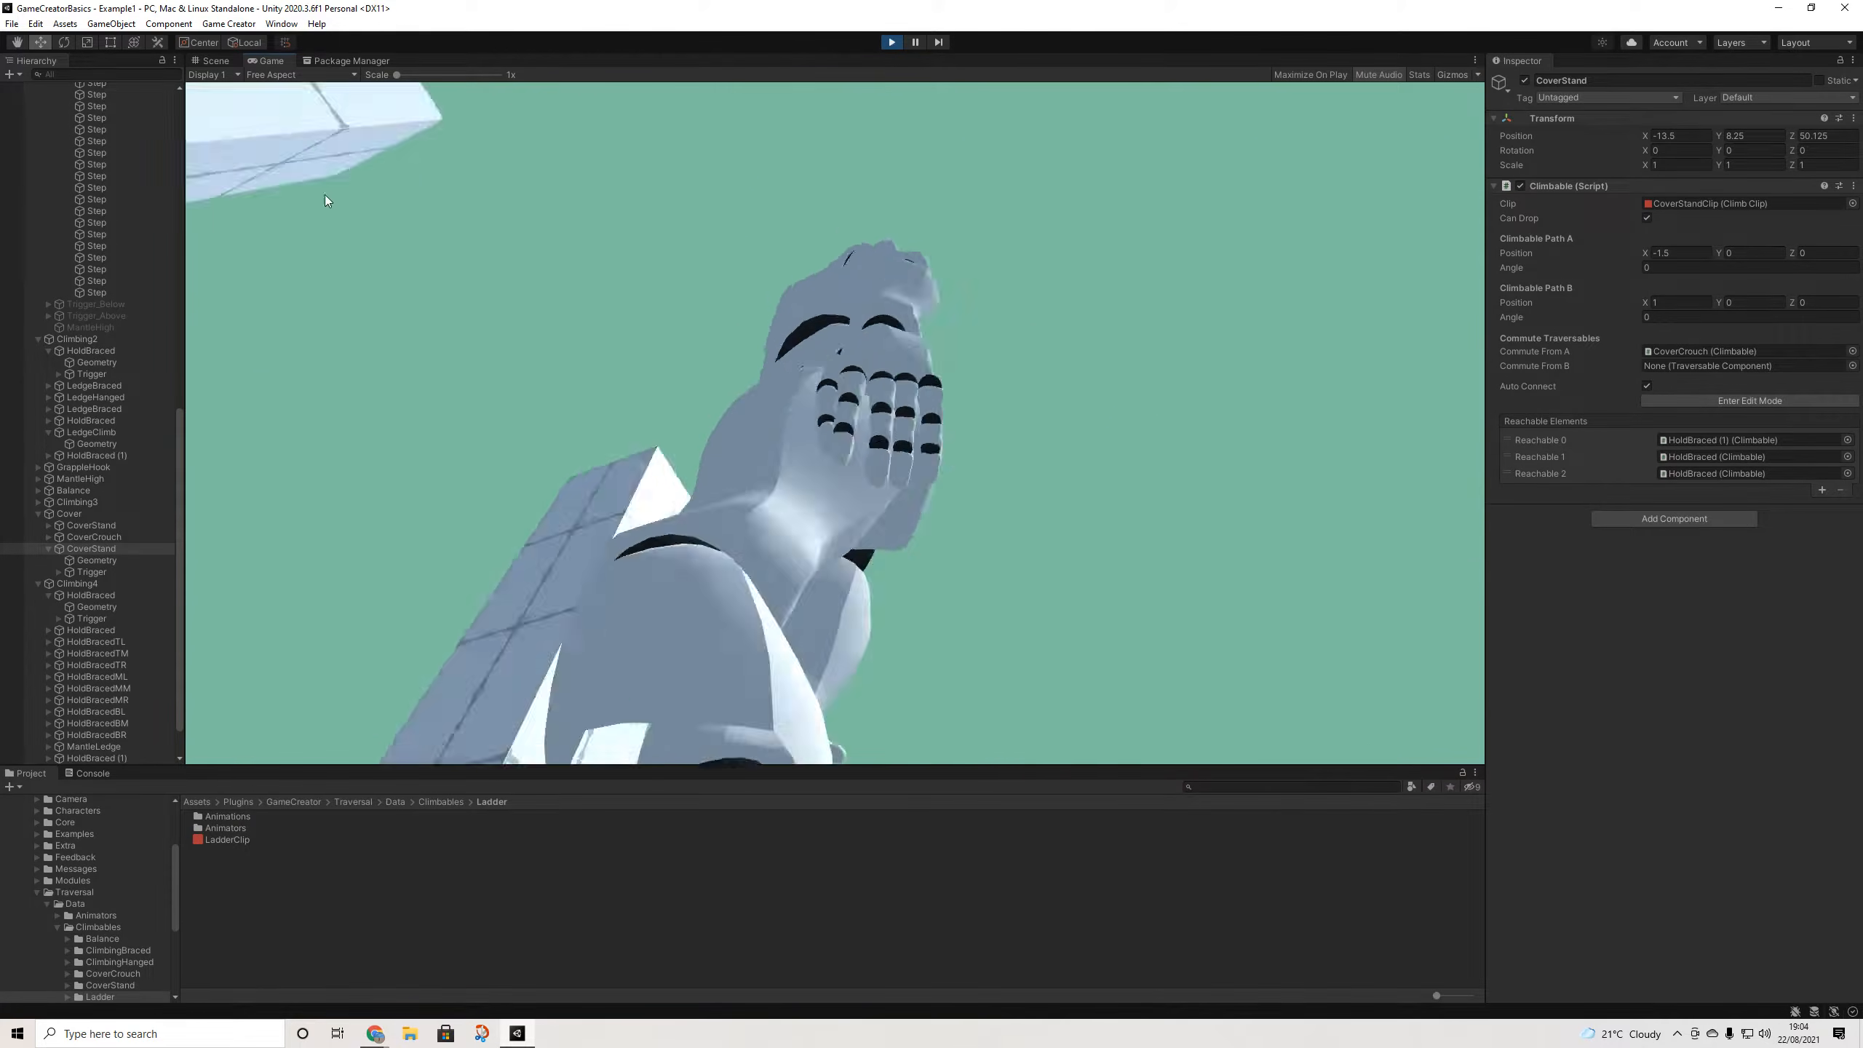
- Move the Scene view over to the starting platforms at a diagonal angle
click(222, 61)
scroll(699, 492, down, 5)
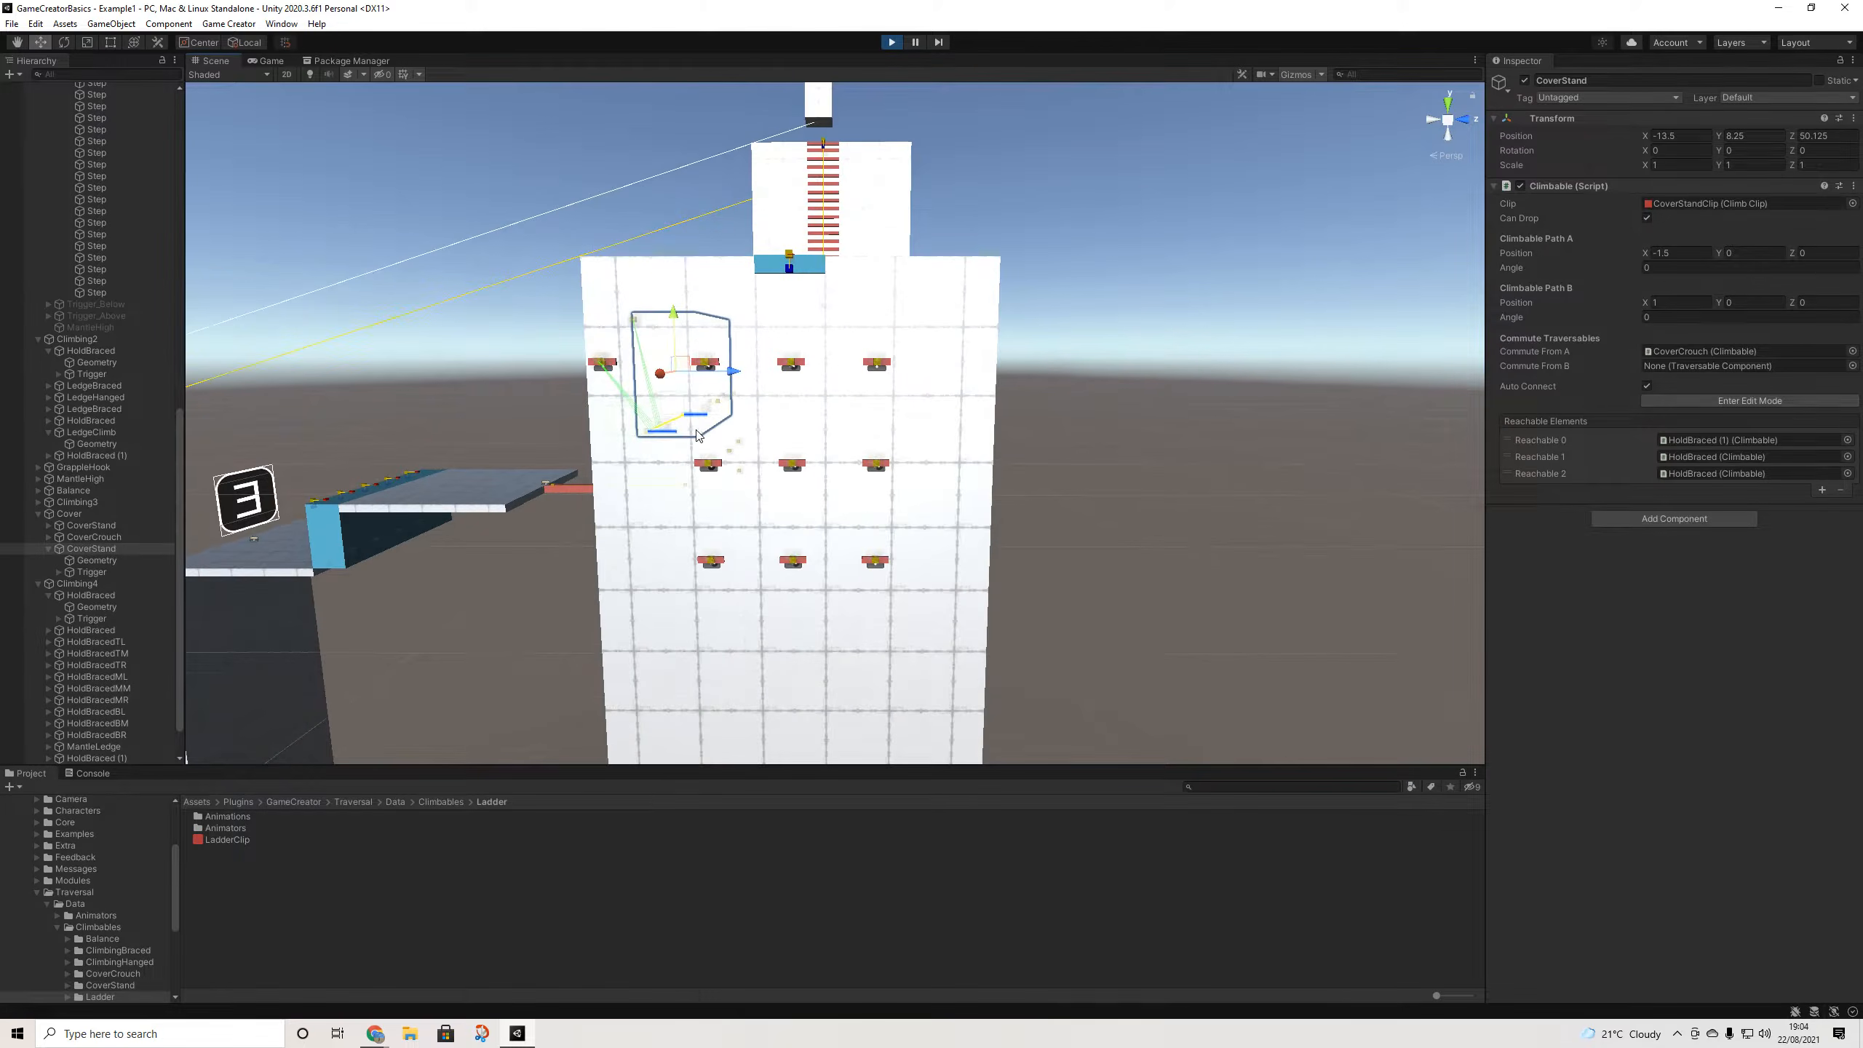
alt+drag(703, 496, 510, 554)
scroll(522, 556, down, 4)
scroll(524, 556, down, 3)
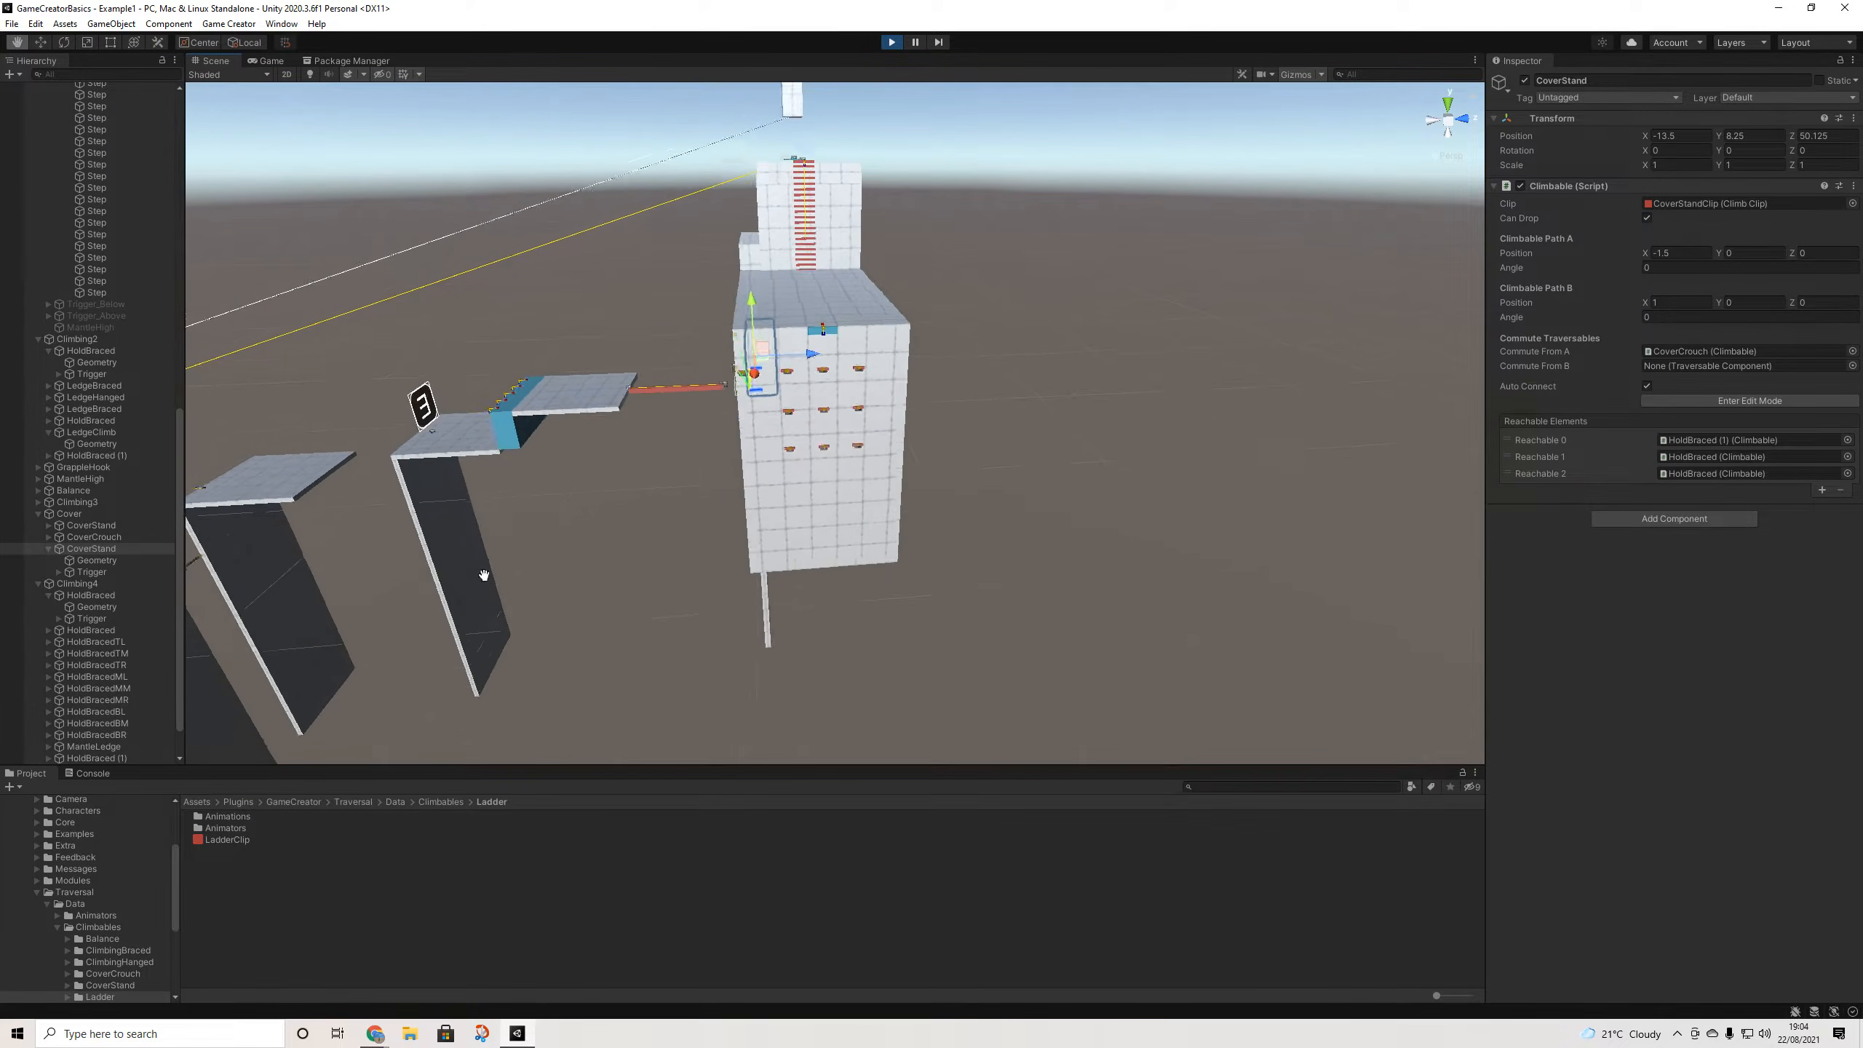
middle_drag(483, 574, 1080, 372)
scroll(756, 503, down, 5)
middle_drag(741, 503, 1188, 426)
alt+drag(822, 470, 986, 487)
middle_drag(1049, 462, 912, 470)
- Select and frame the teal obstacle block
click(916, 413)
key(f)
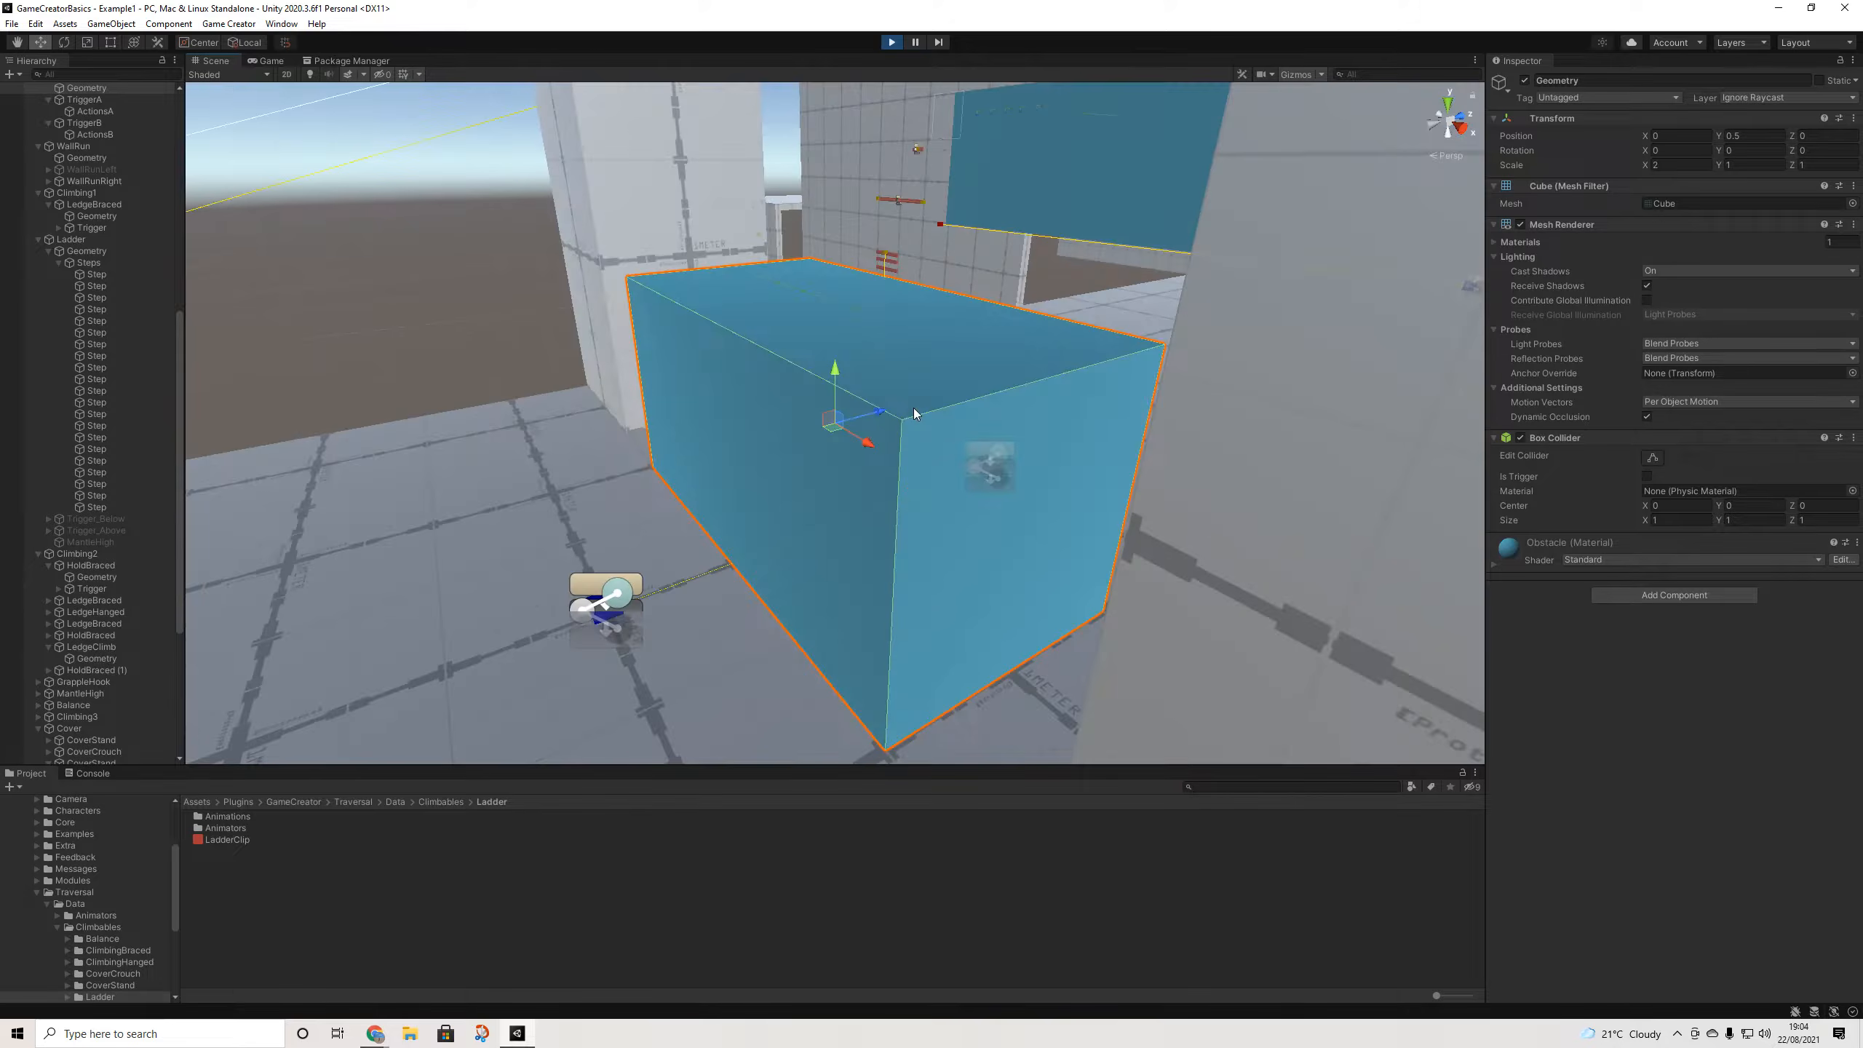
scroll(757, 460, down, 3)
scroll(126, 296, up, 3)
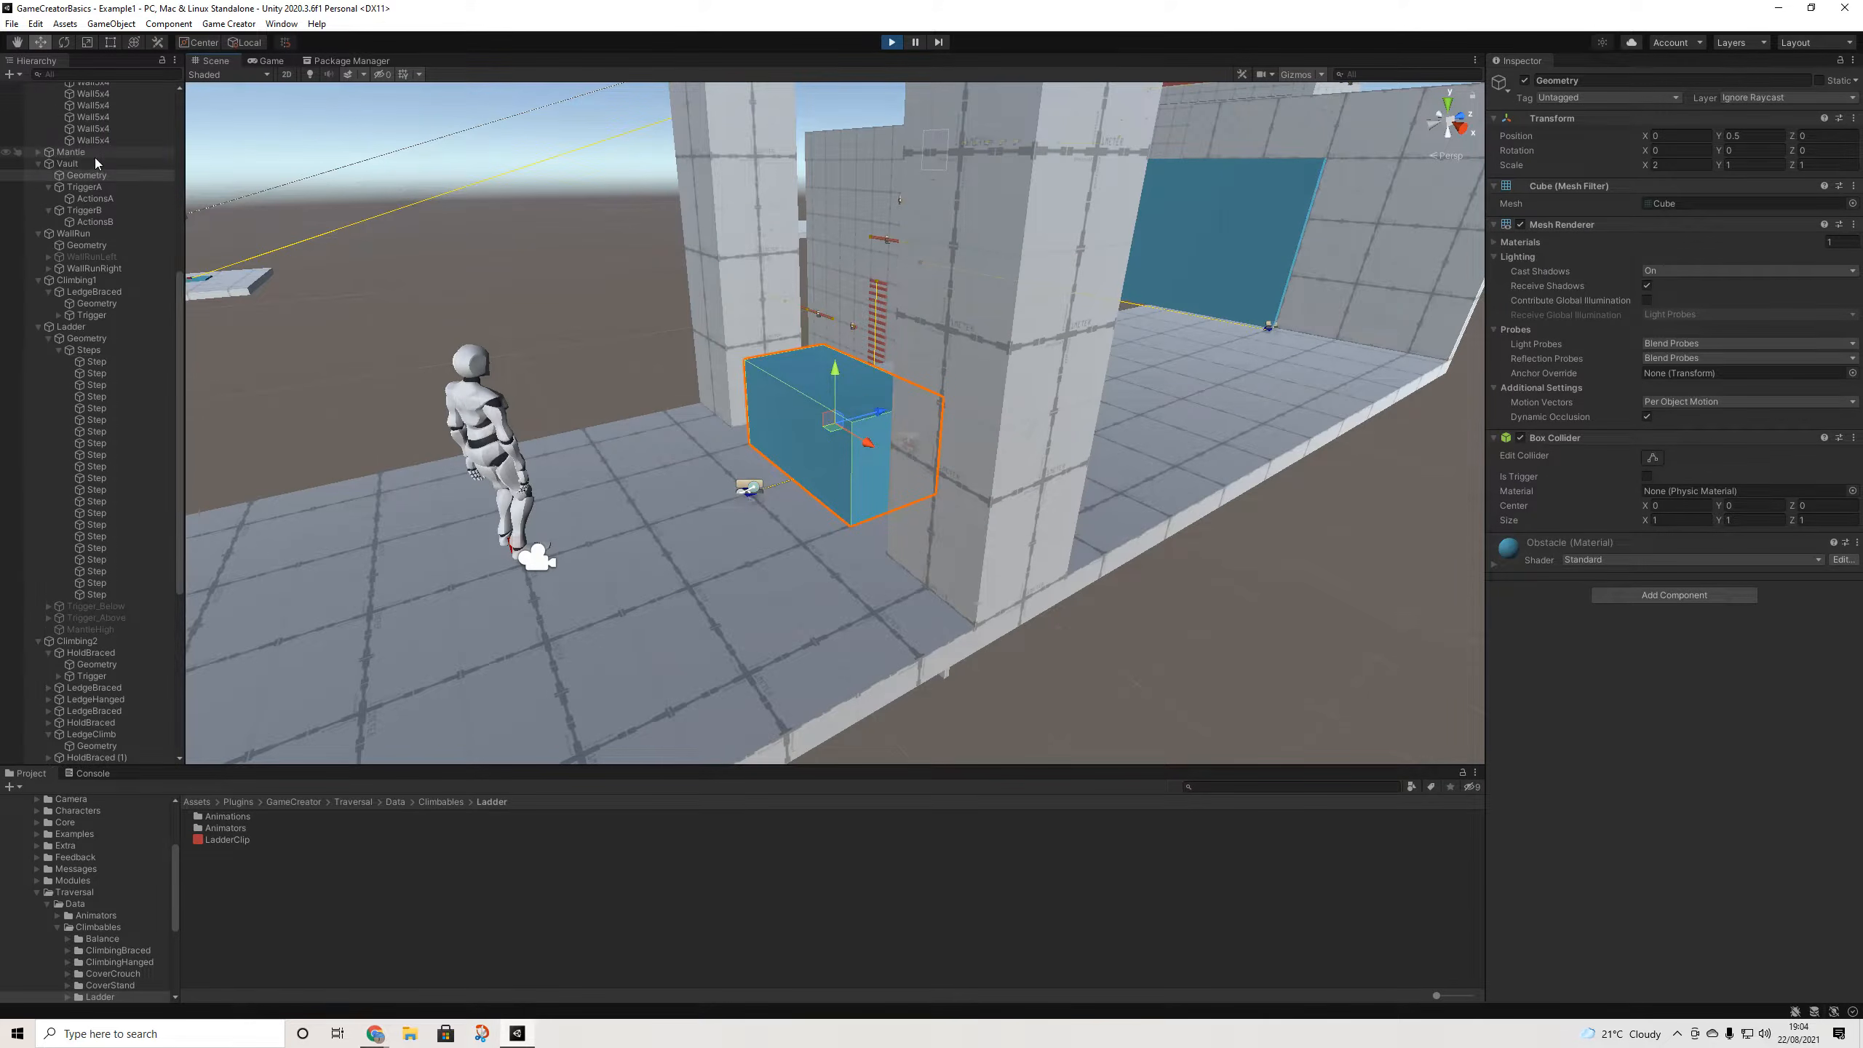
- Open the Vault obstacle's VaultClip settings and start Play mode
click(67, 163)
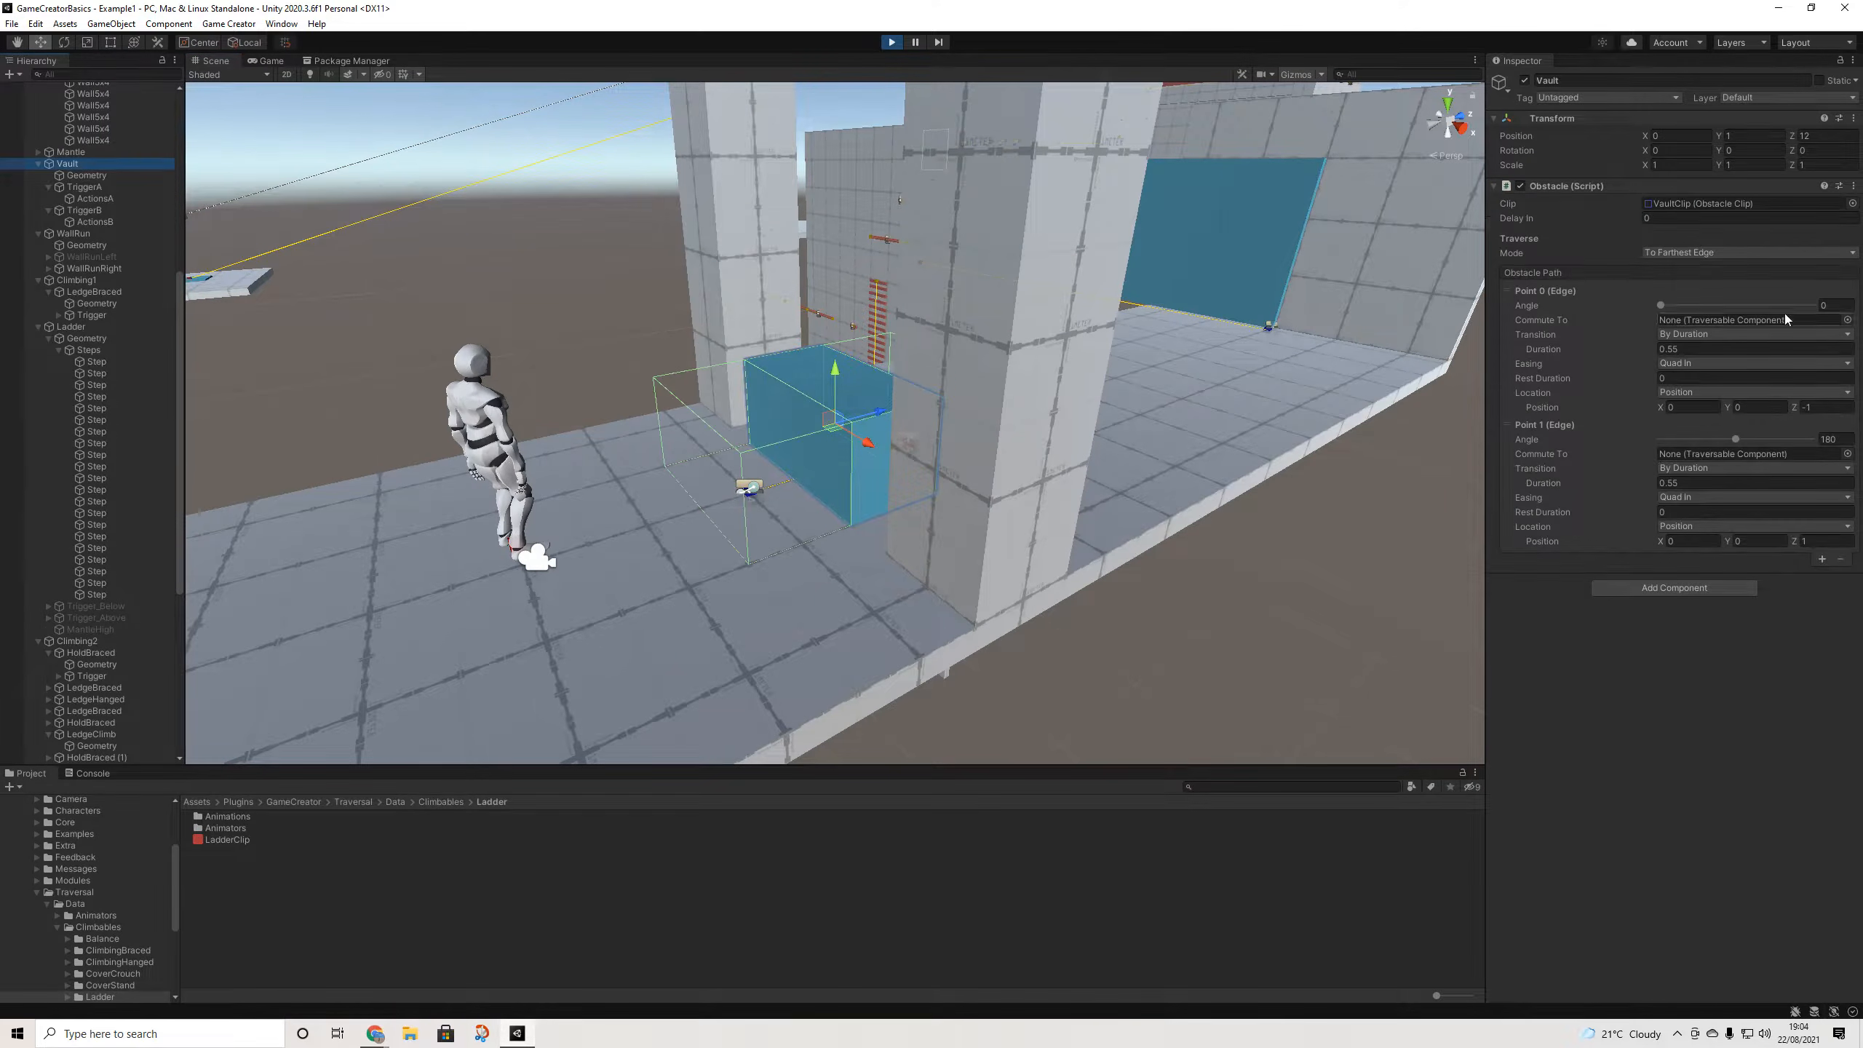
click(1715, 210)
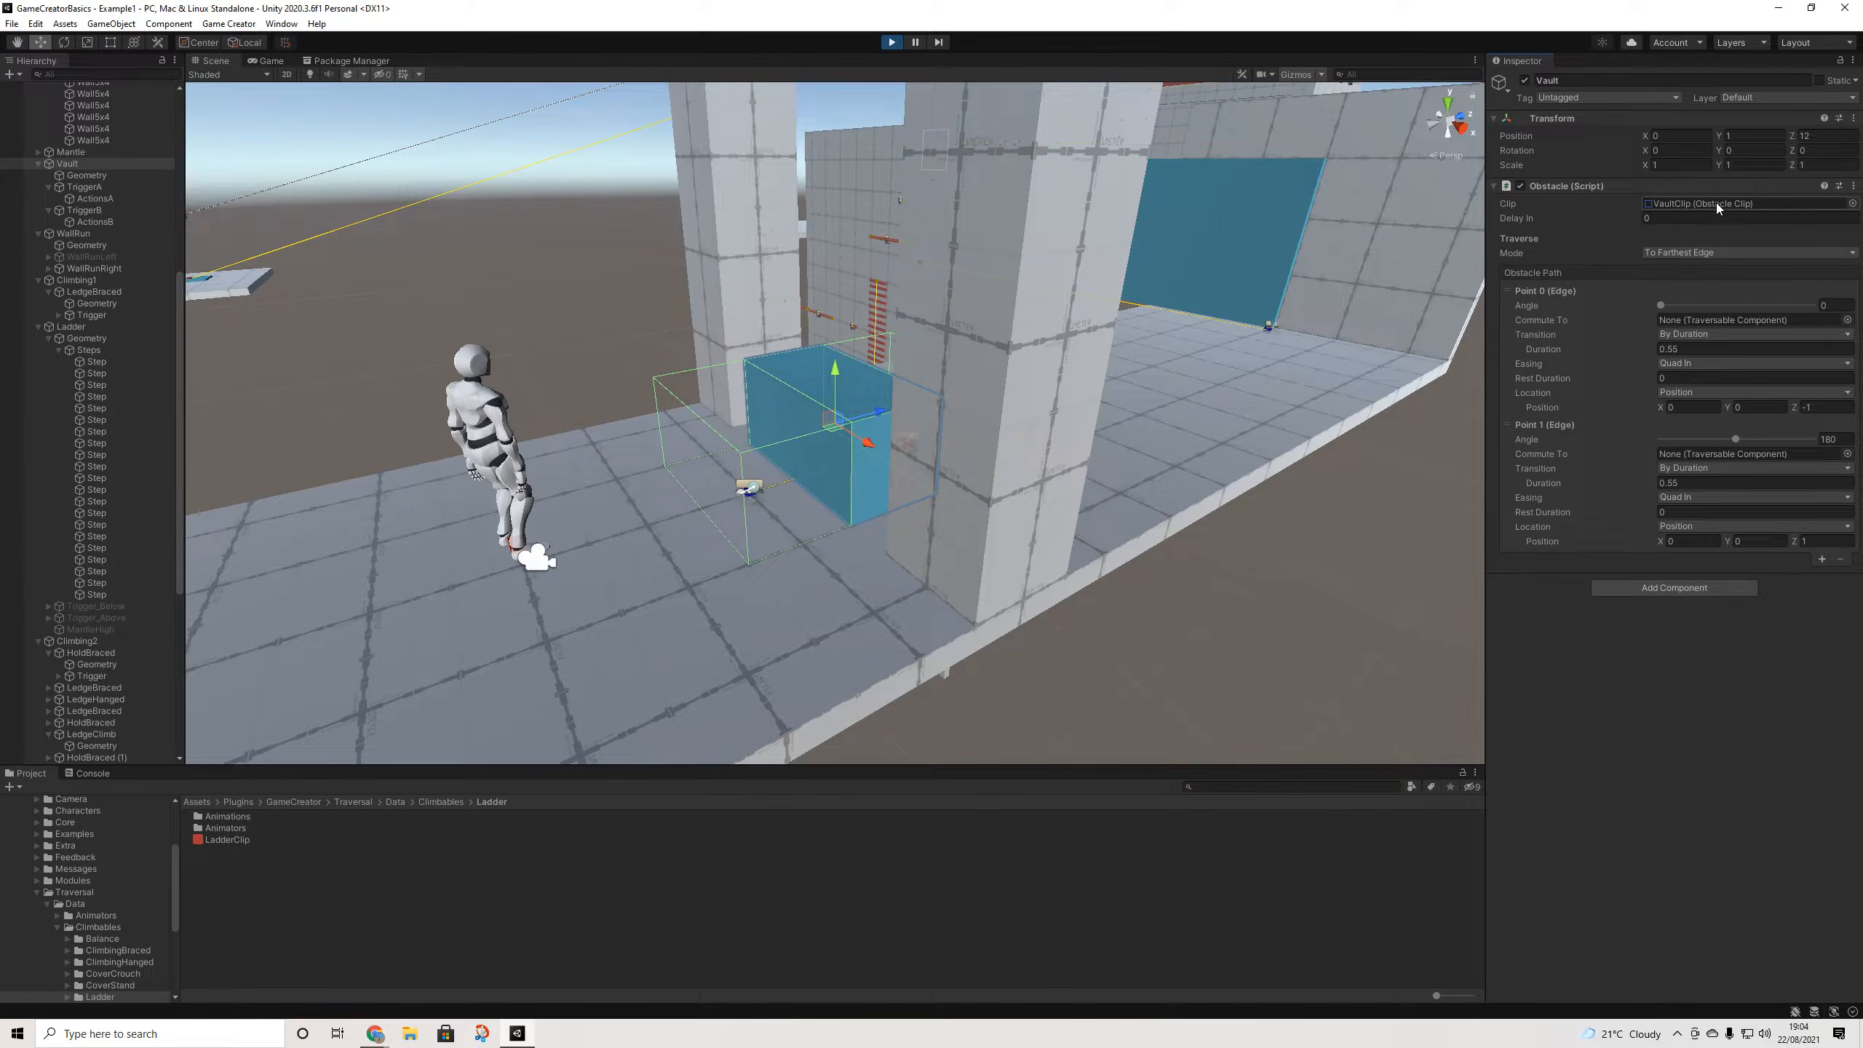
click(1717, 202)
click(224, 816)
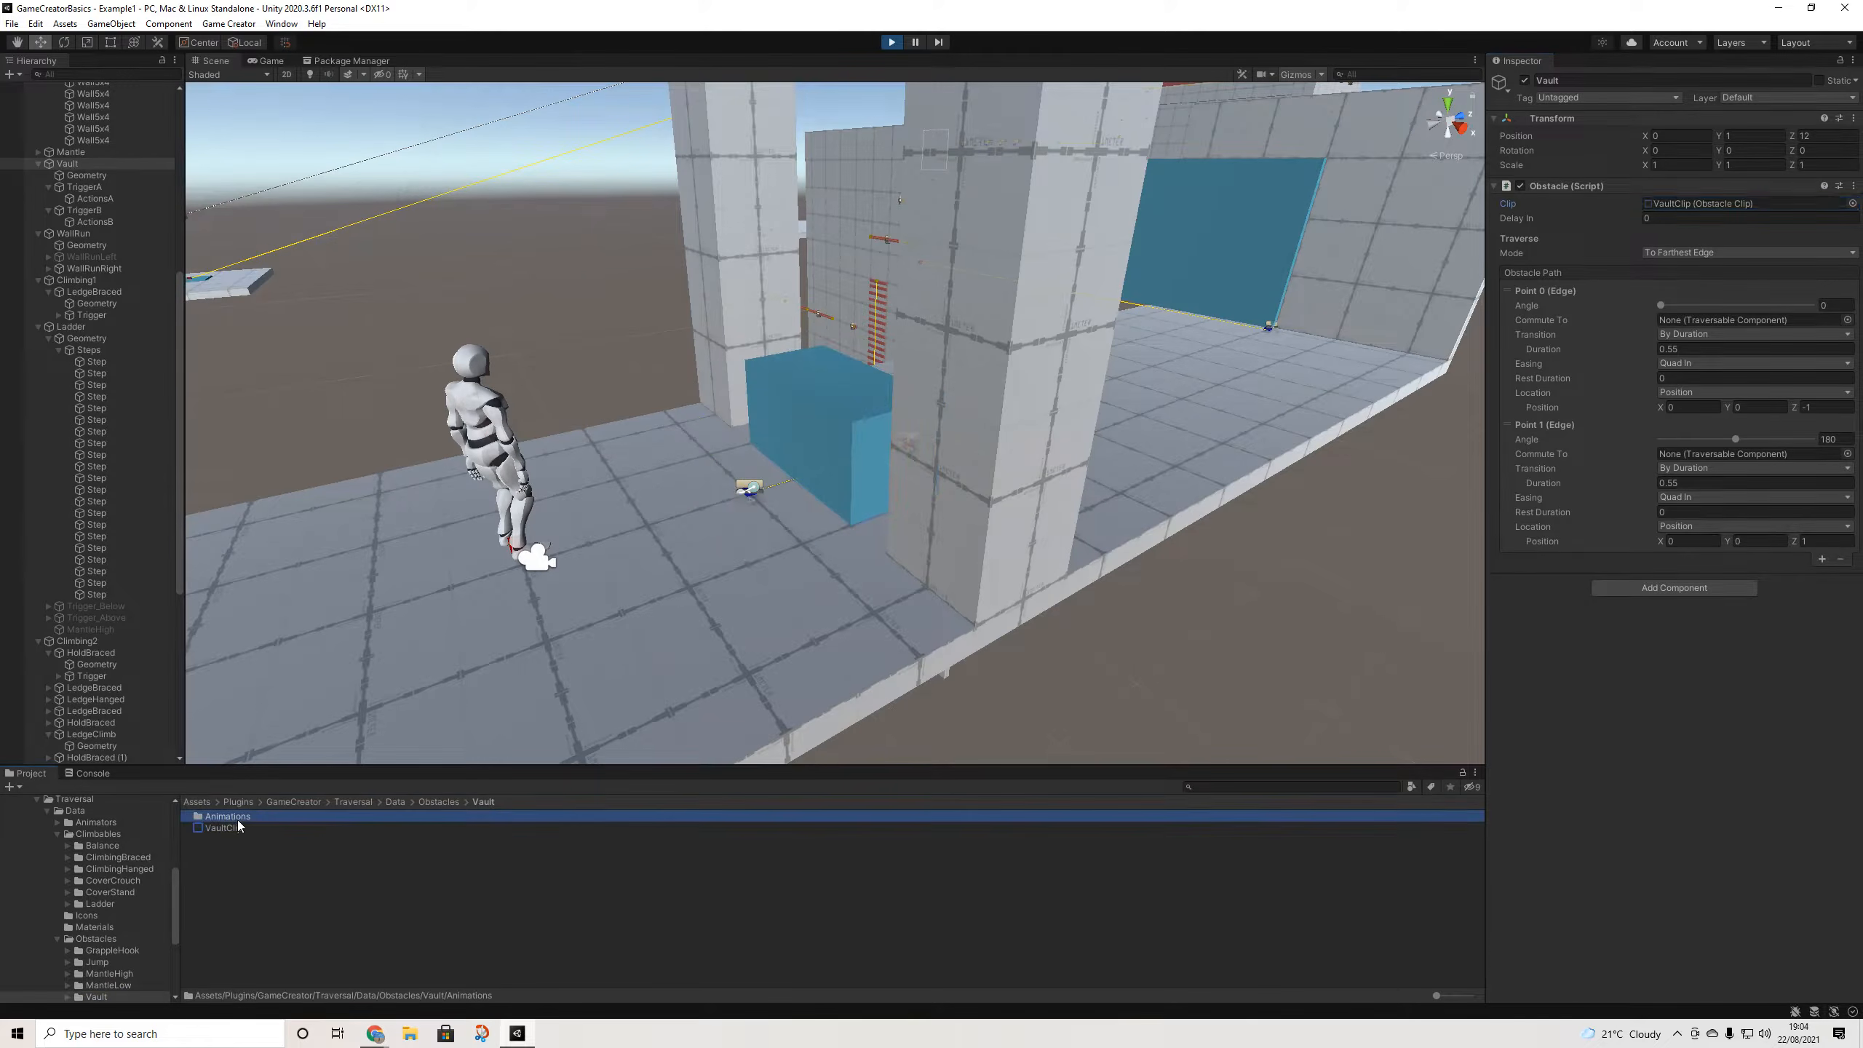
click(226, 828)
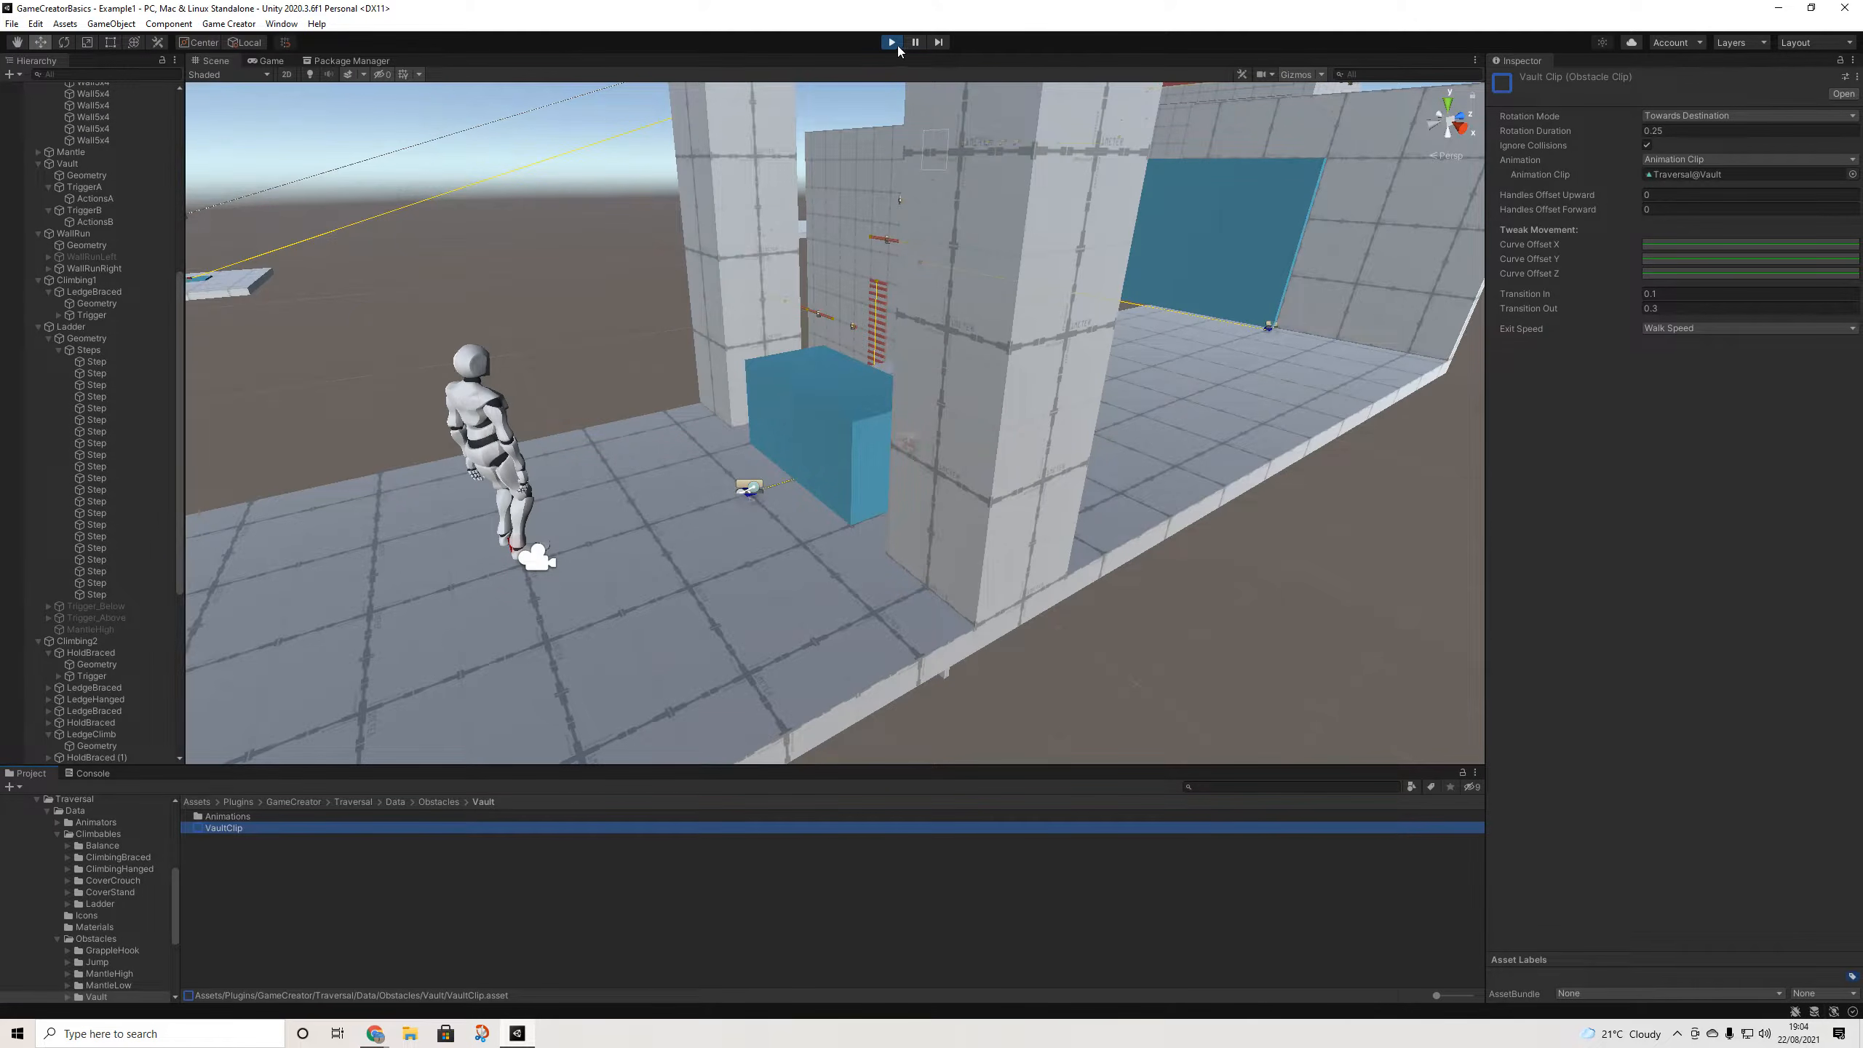
click(897, 47)
scroll(1352, 416, down, 5)
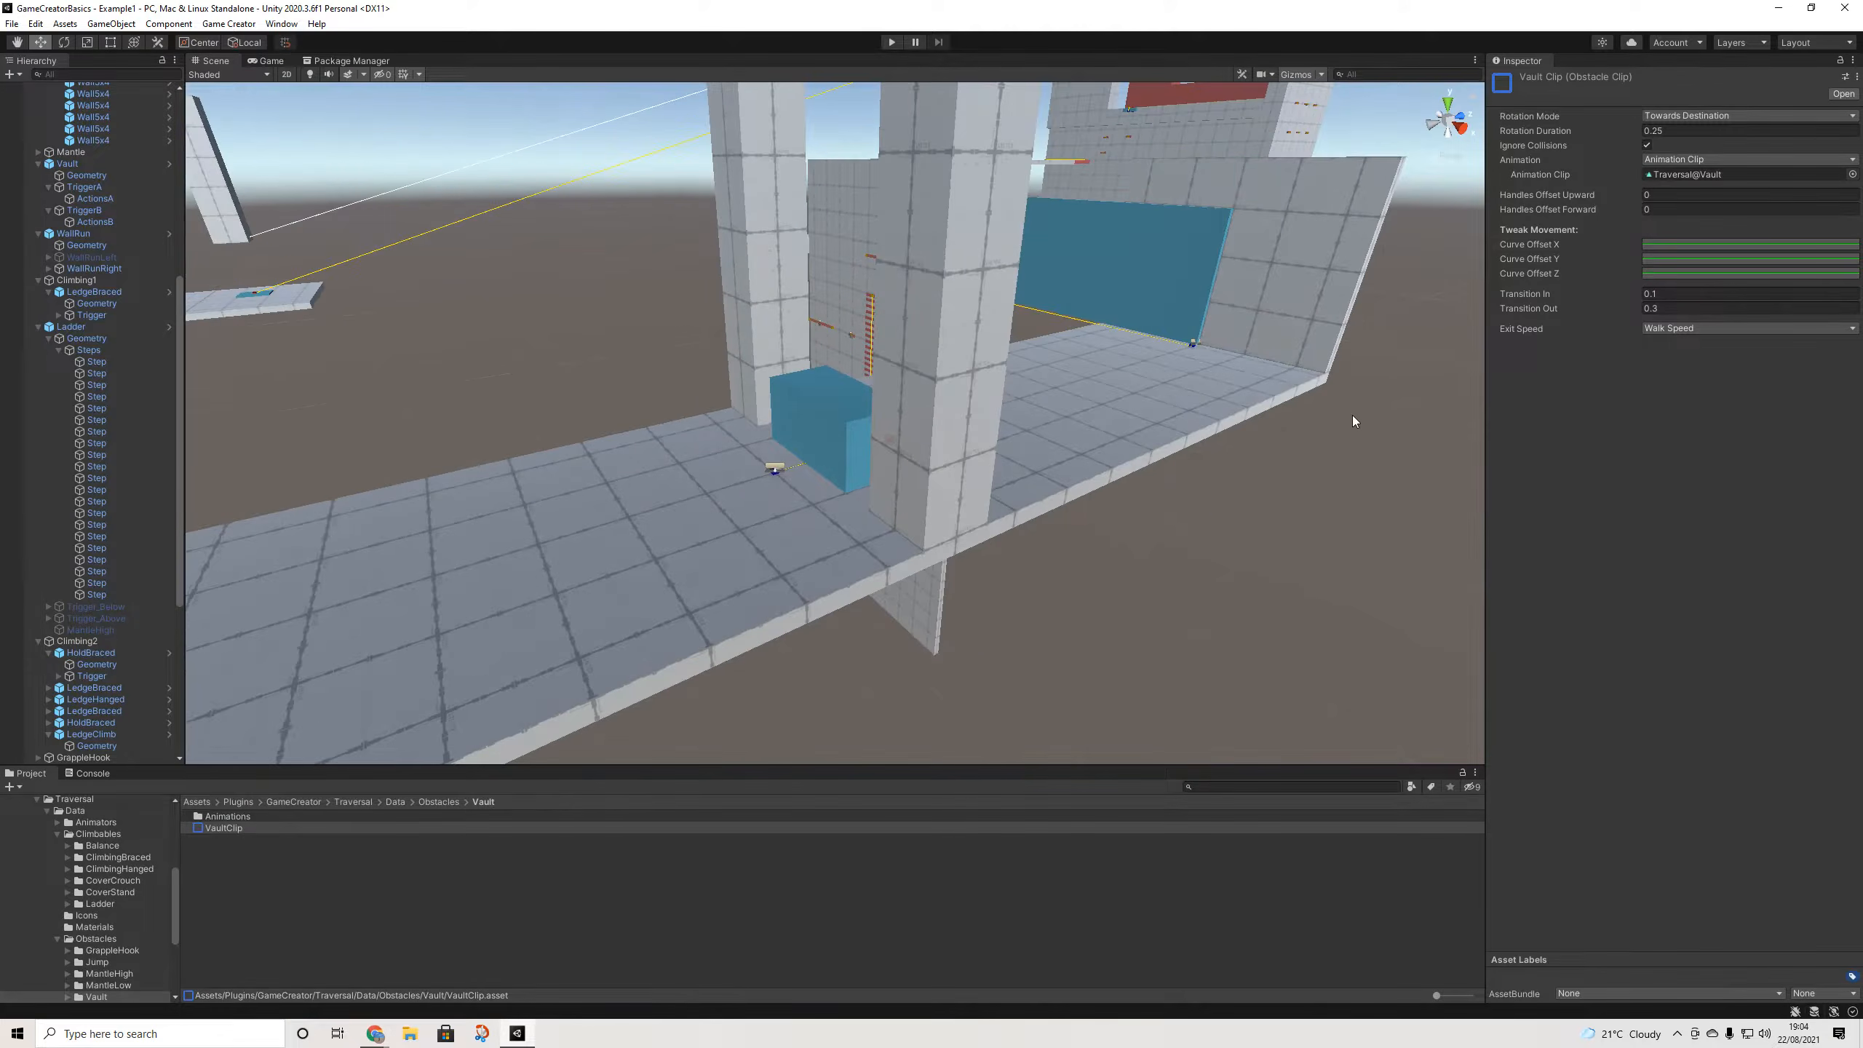
middle_drag(964, 454, 1278, 436)
scroll(1267, 426, down, 6)
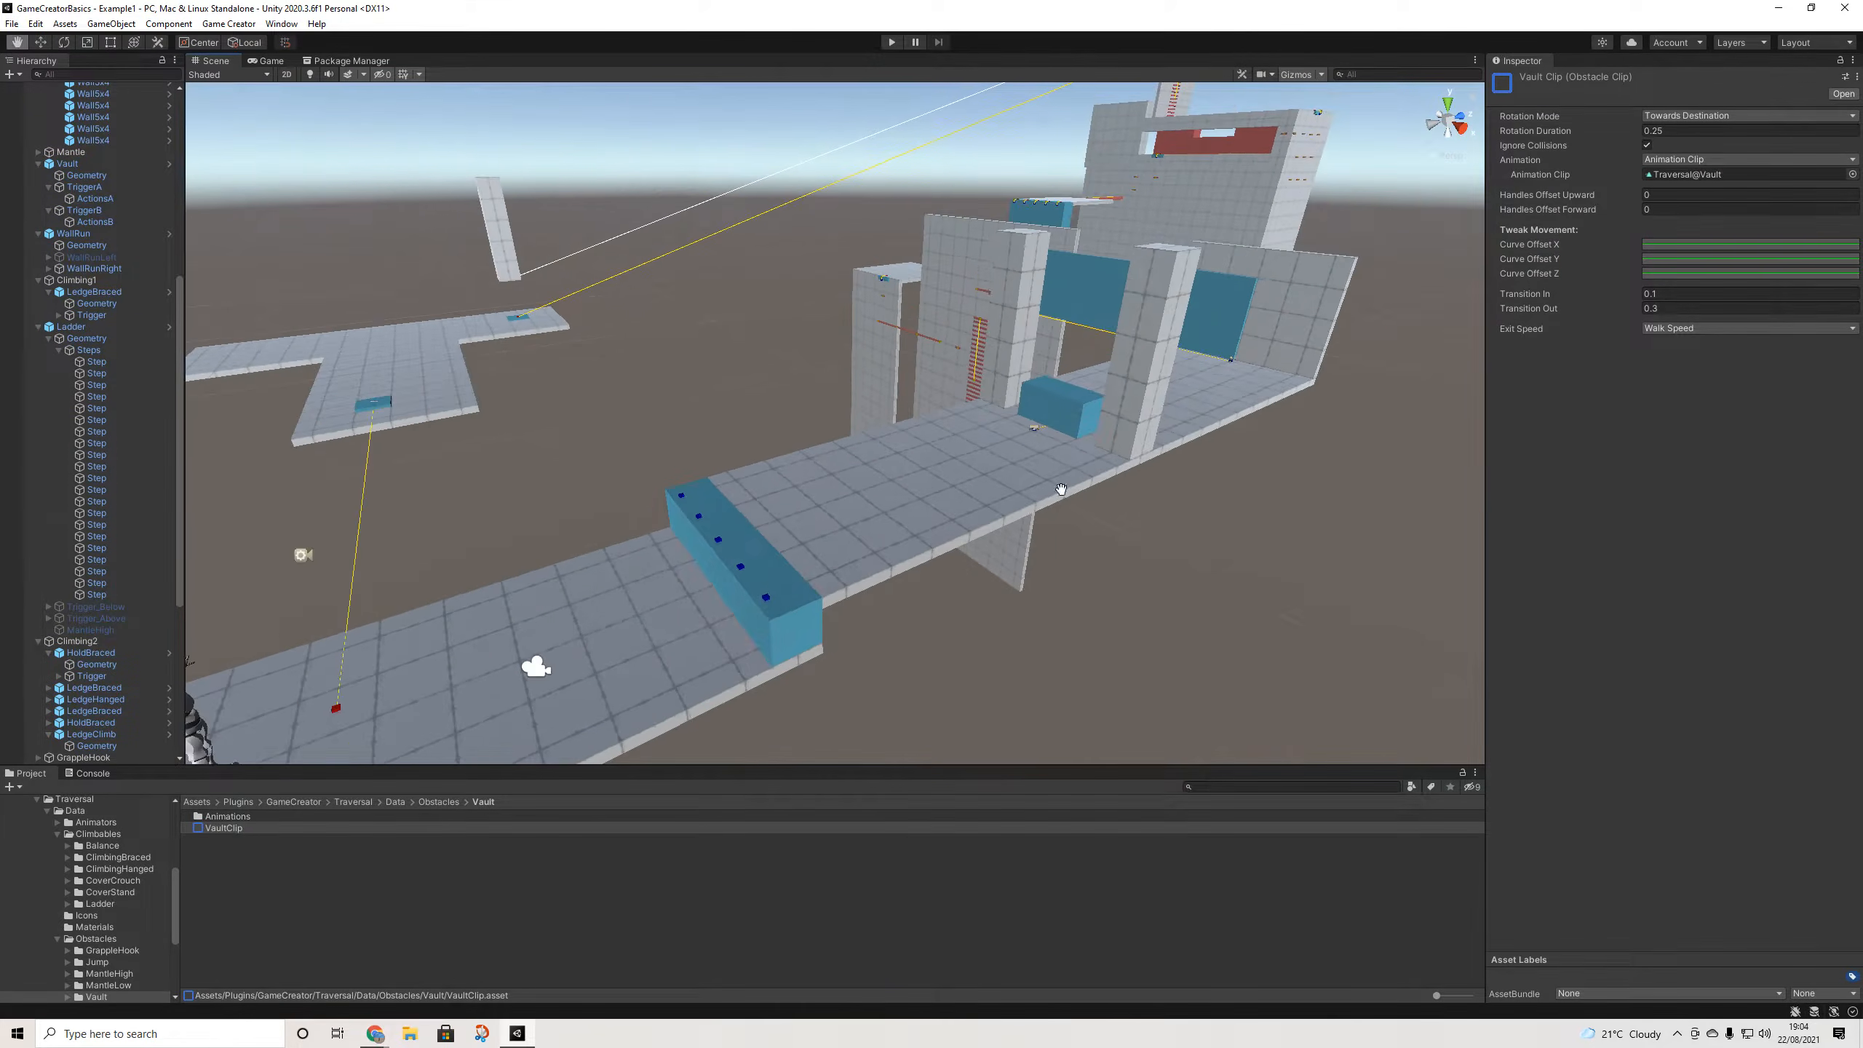
middle_drag(1061, 491, 1265, 415)
scroll(1264, 414, down, 5)
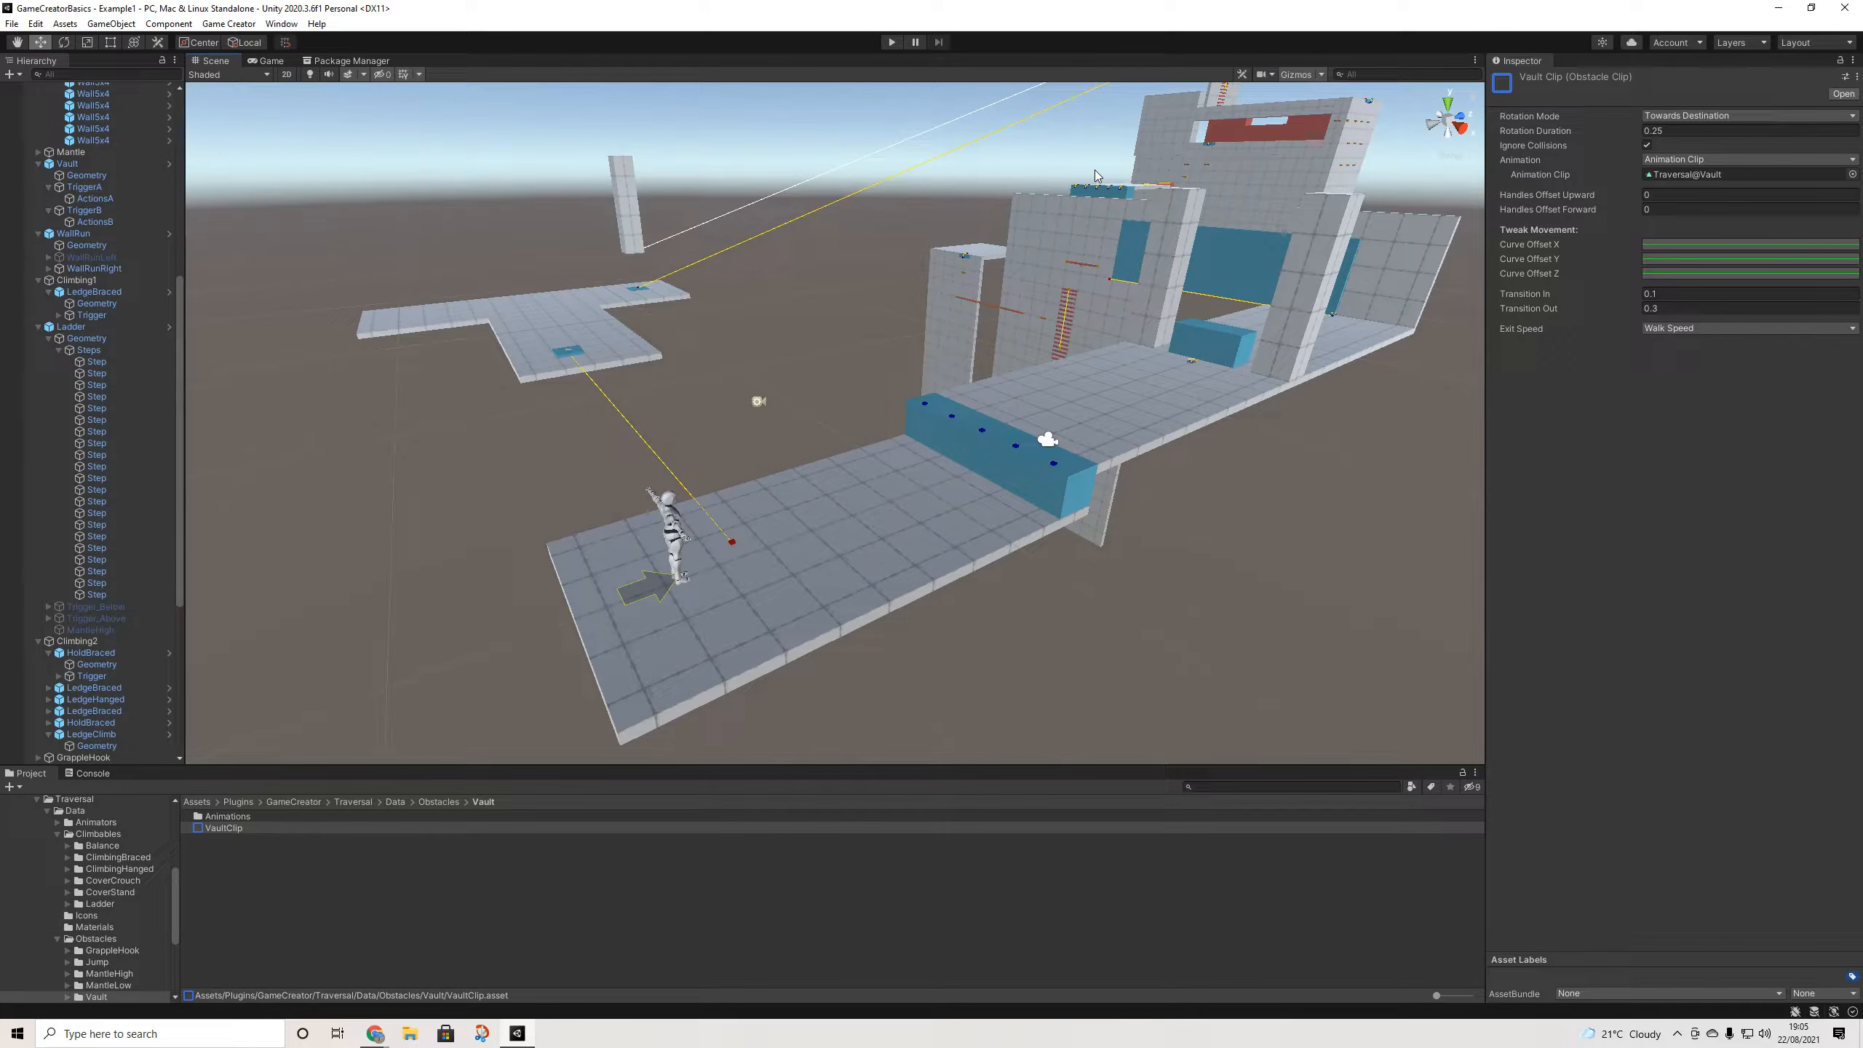
click(1672, 116)
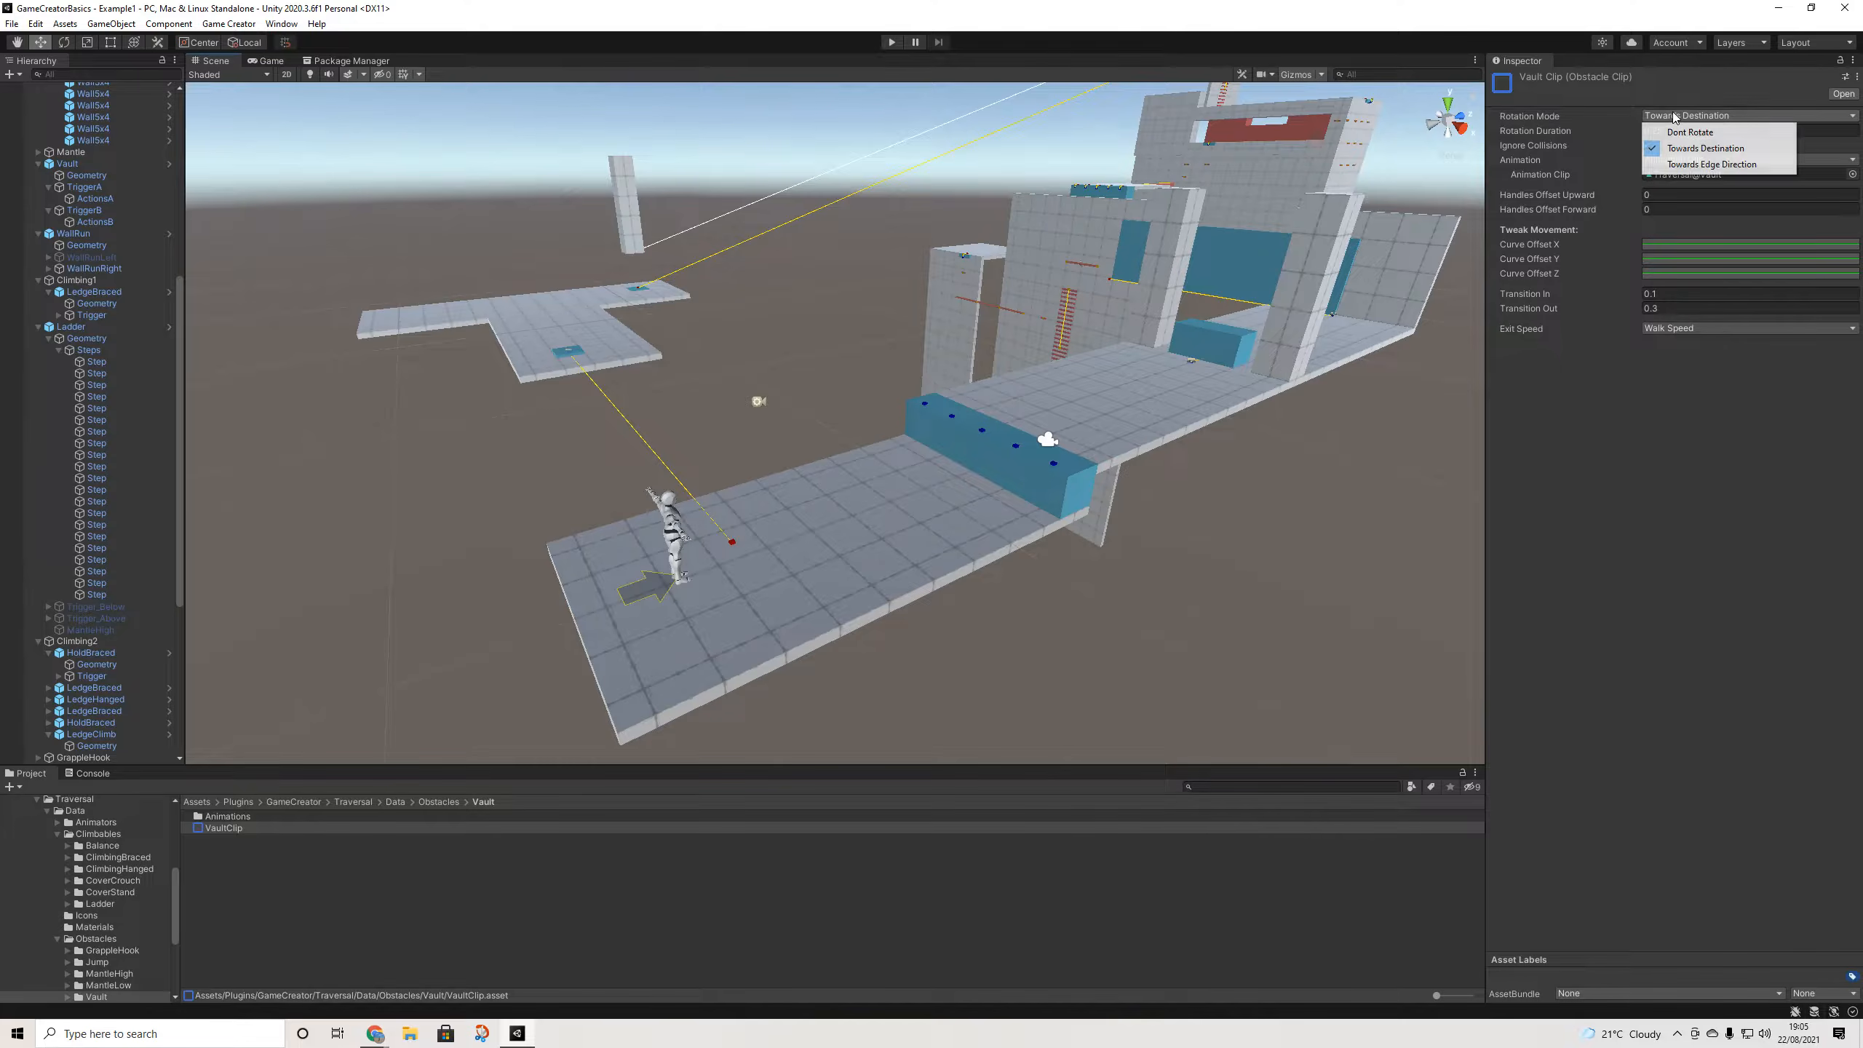
click(1574, 471)
middle_drag(606, 524, 757, 513)
scroll(757, 515, up, 4)
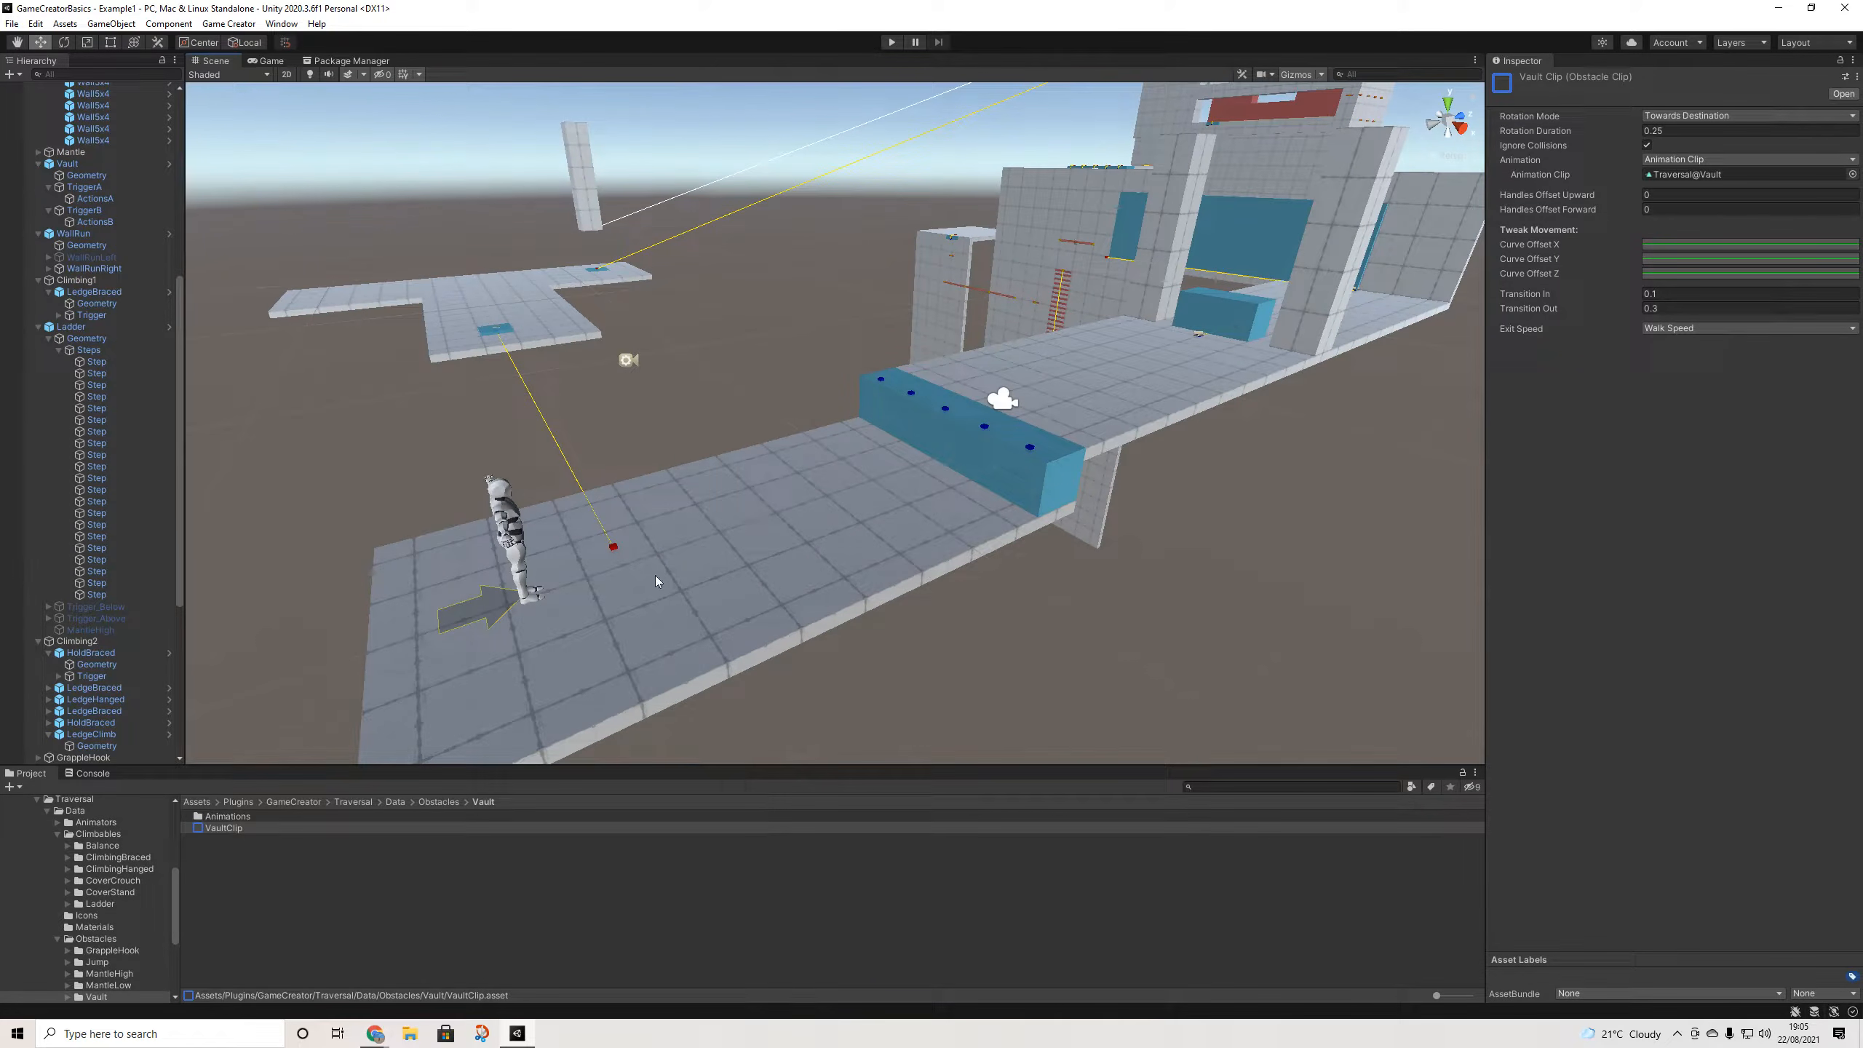
scroll(99, 475, up, 10)
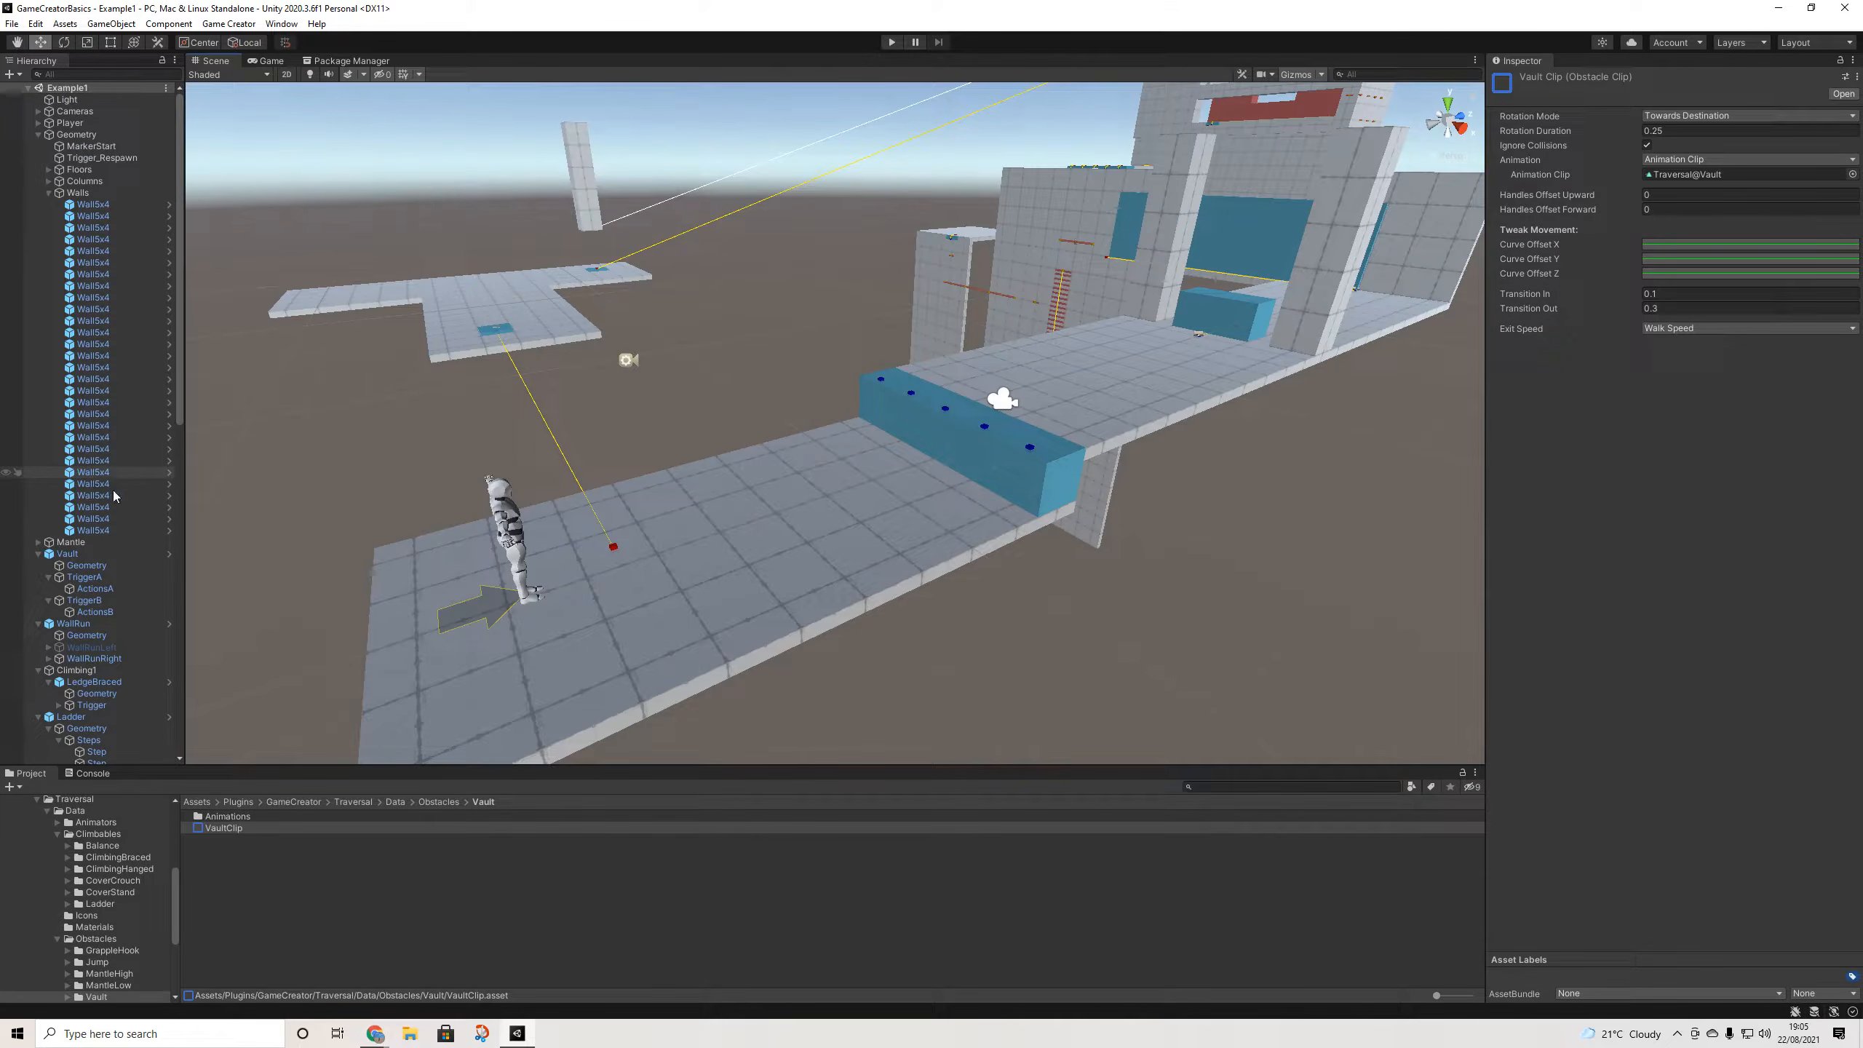
- Inspect the LedgeBraced climbable and locate its climb clip asset
click(82, 685)
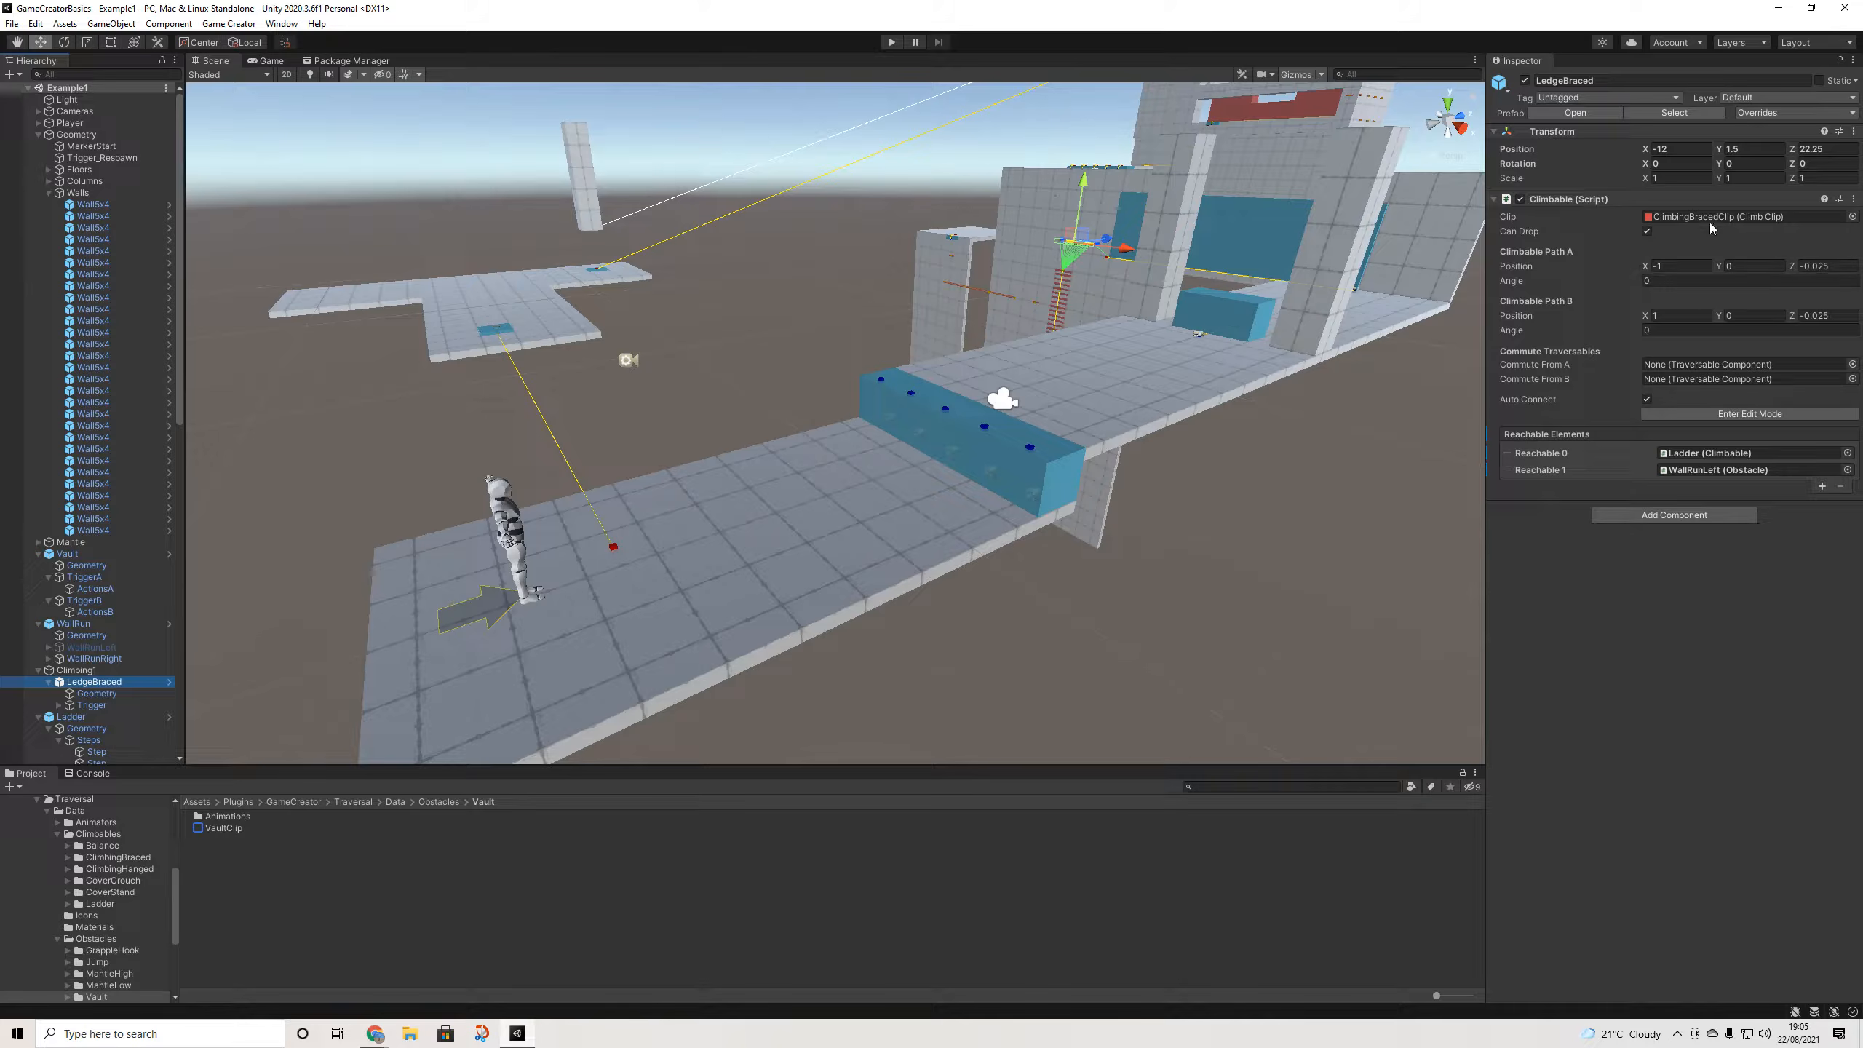
click(1690, 217)
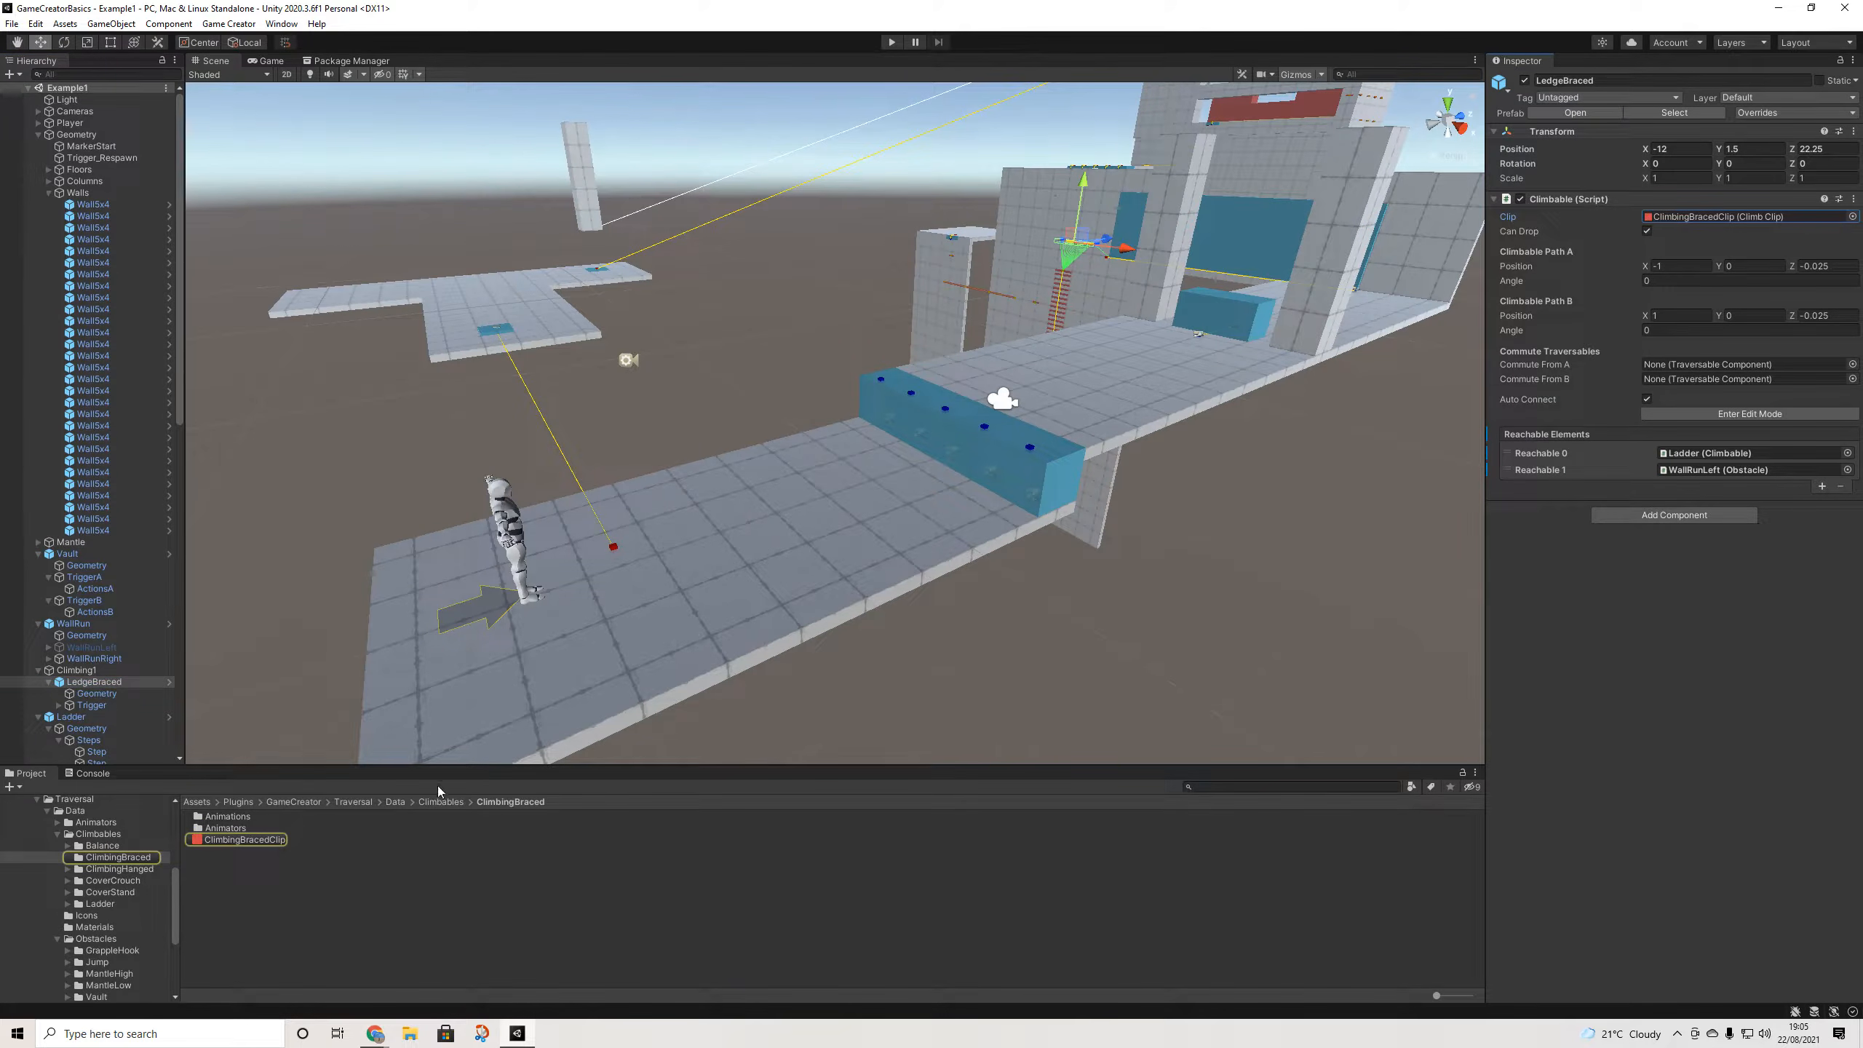
middle_drag(1401, 402, 1064, 617)
scroll(893, 498, down, 2)
middle_drag(894, 498, 1119, 348)
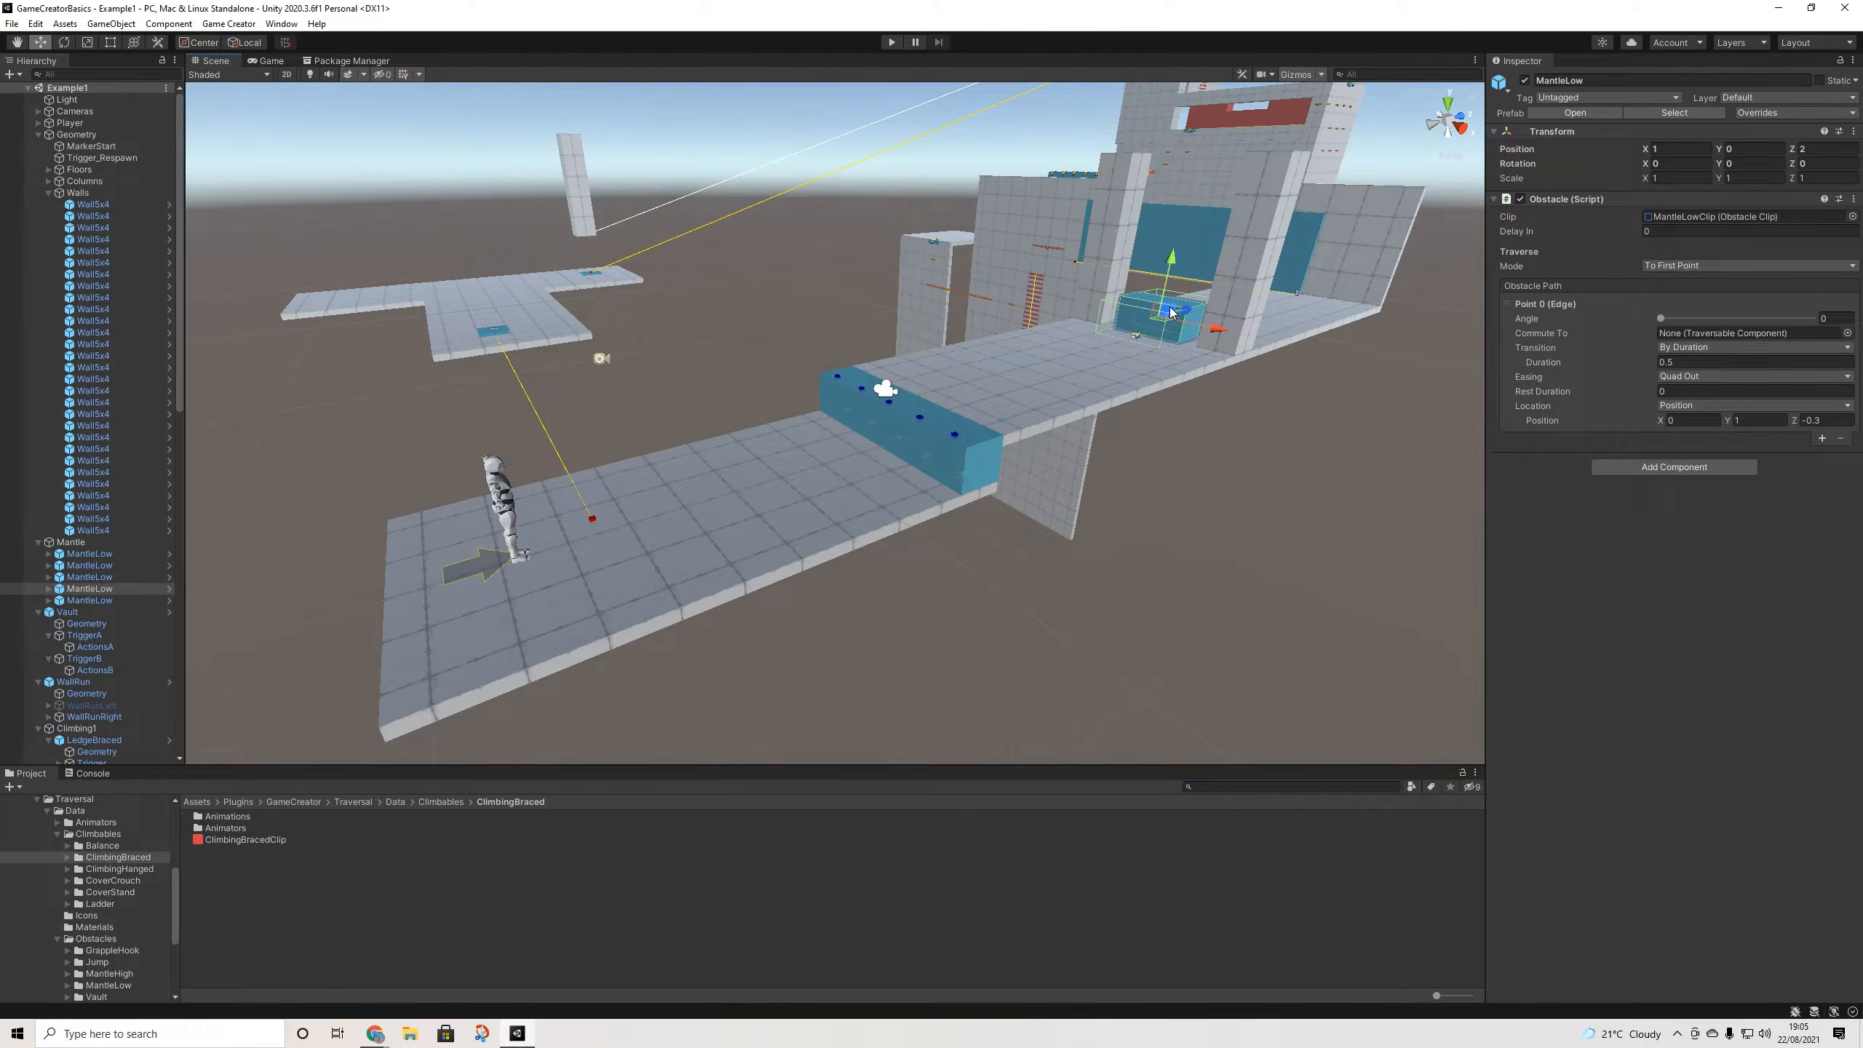
- Select and frame the Vault box and both MantleLow blocks
click(1170, 307)
key(f)
click(564, 514)
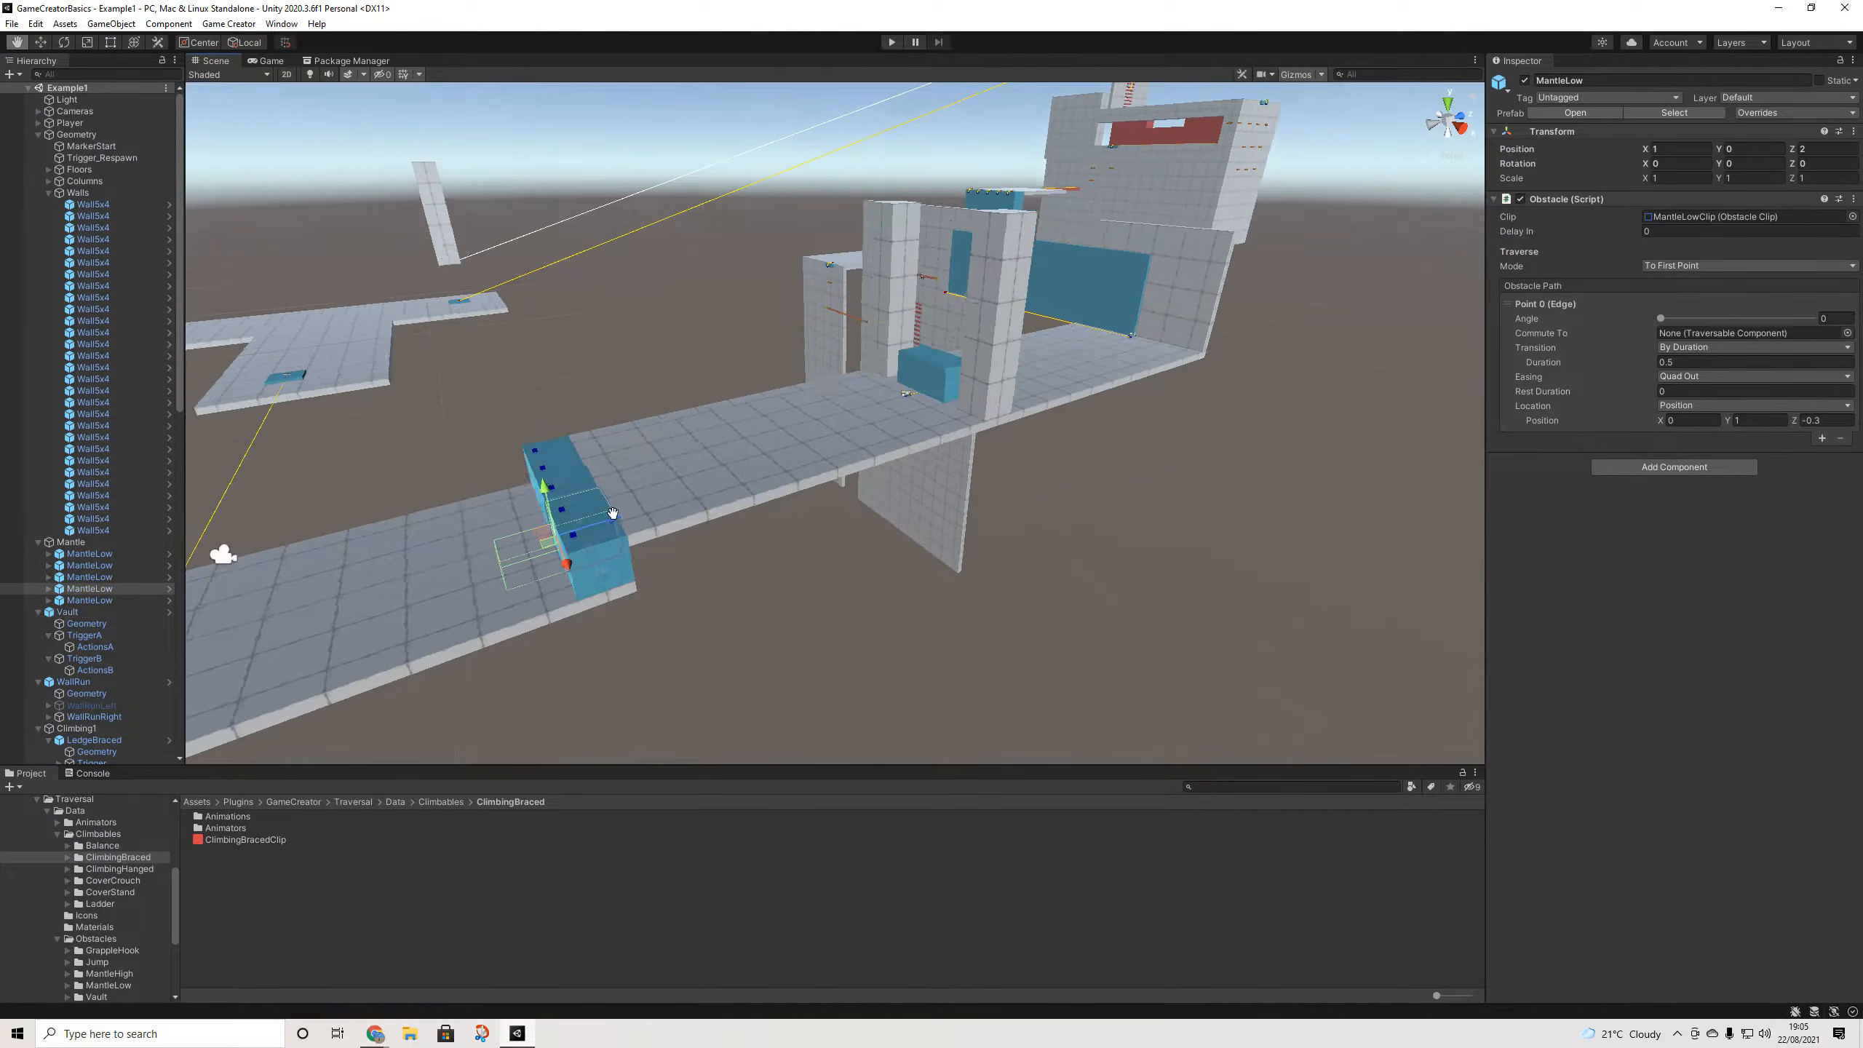
key(f)
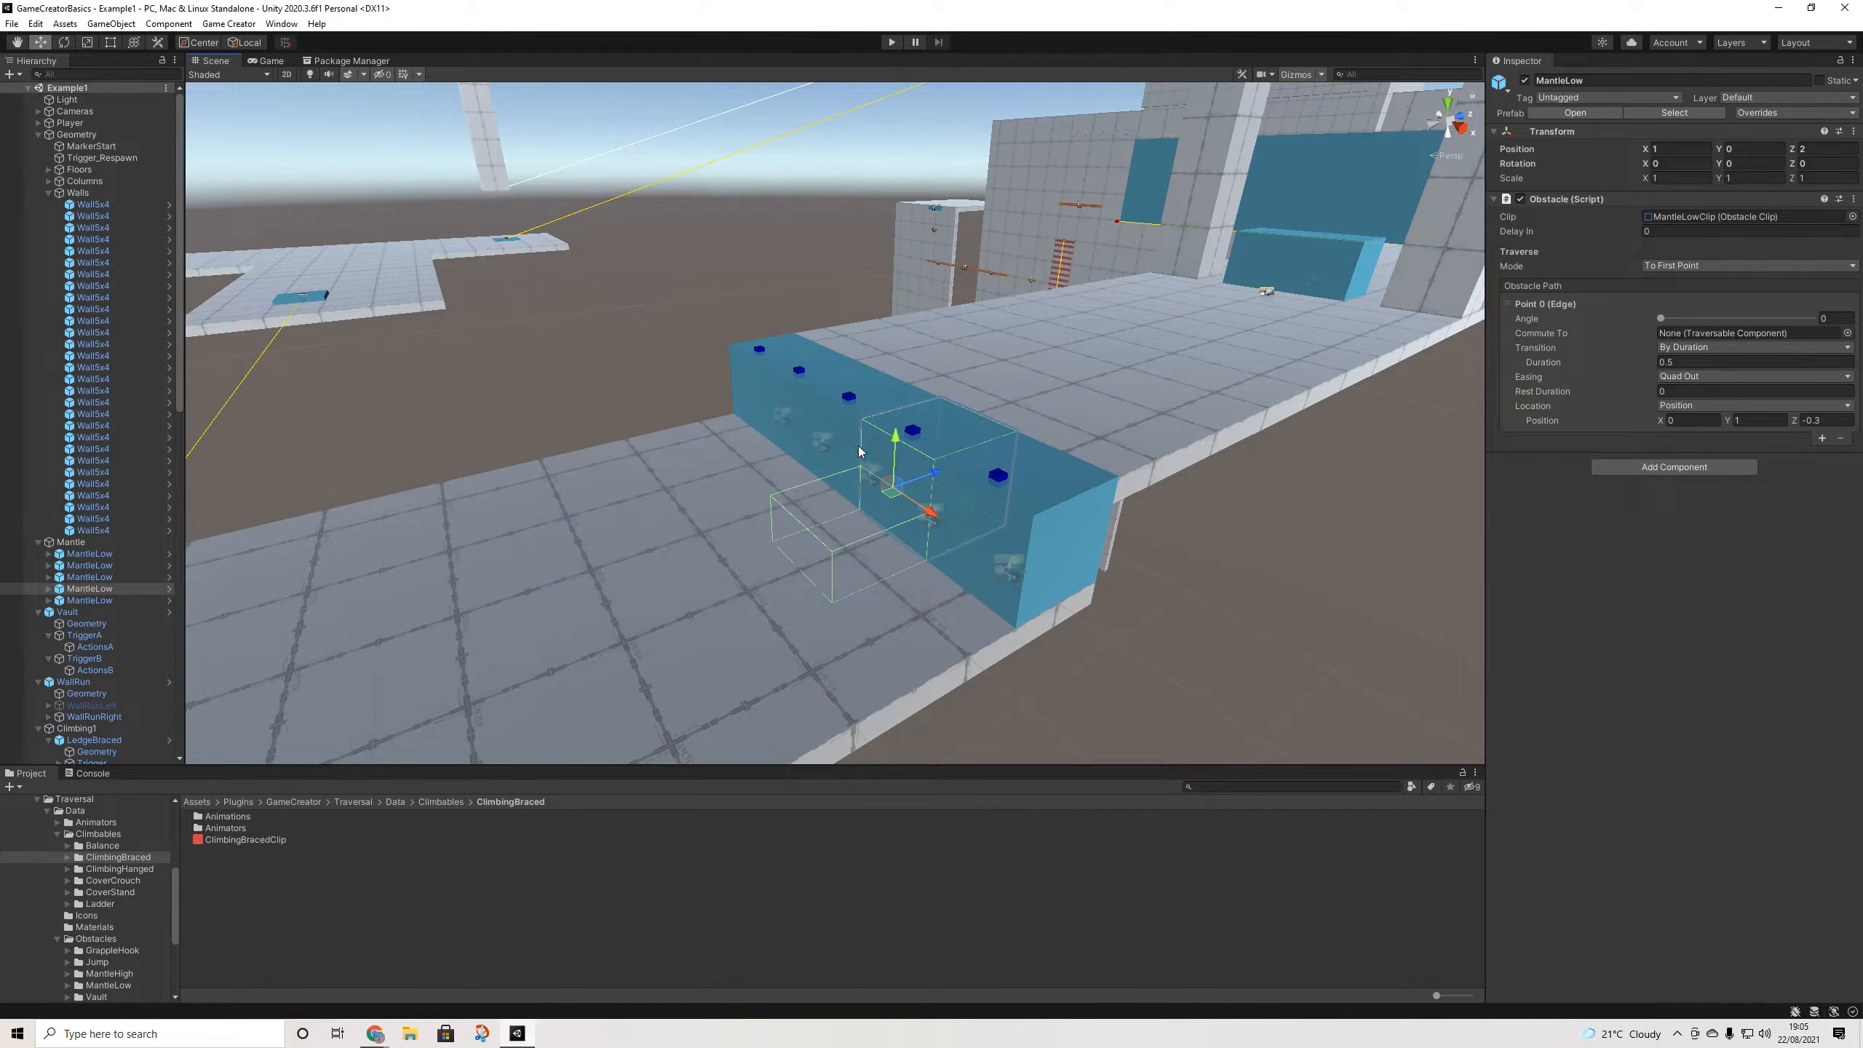
click(859, 446)
key(f)
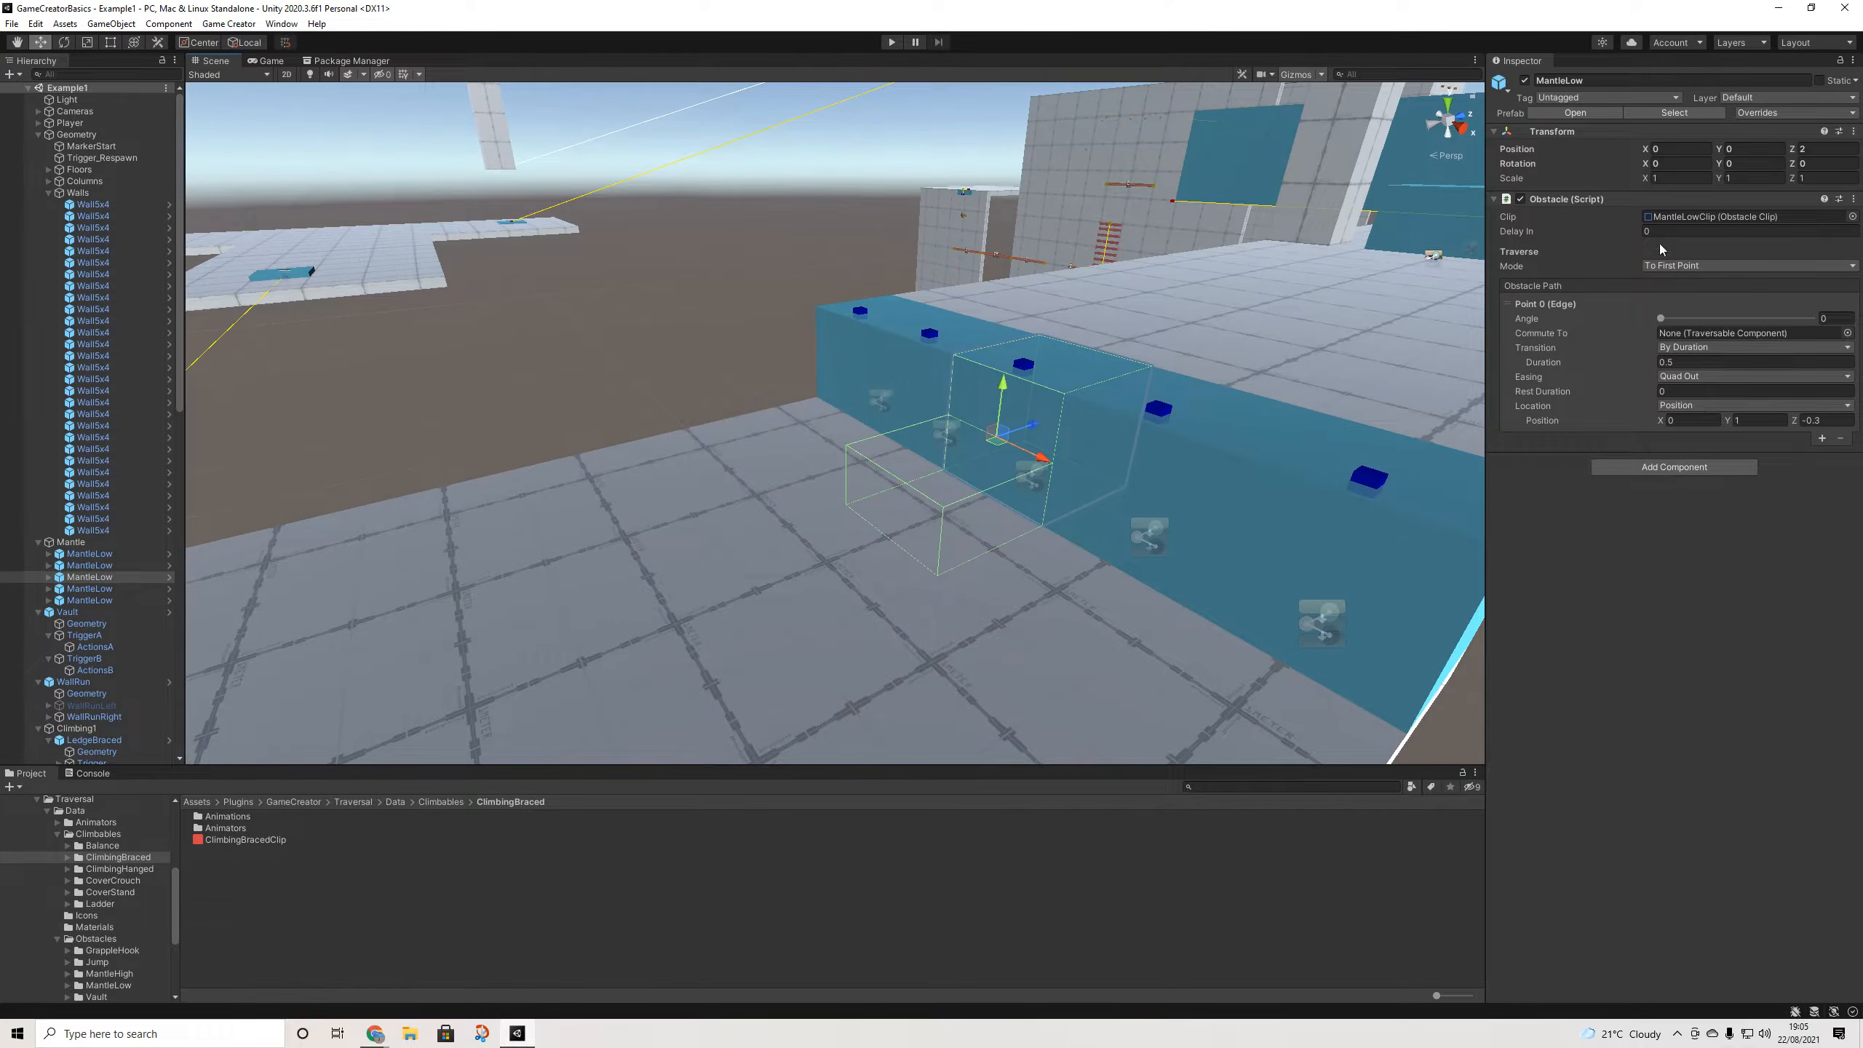
- Open the MantleLowClip settings from the MantleLow obstacle's Clip field
click(1680, 216)
click(257, 829)
scroll(1263, 355, down, 3)
middle_drag(1263, 355, 601, 769)
scroll(1190, 361, down, 2)
middle_drag(874, 476, 935, 510)
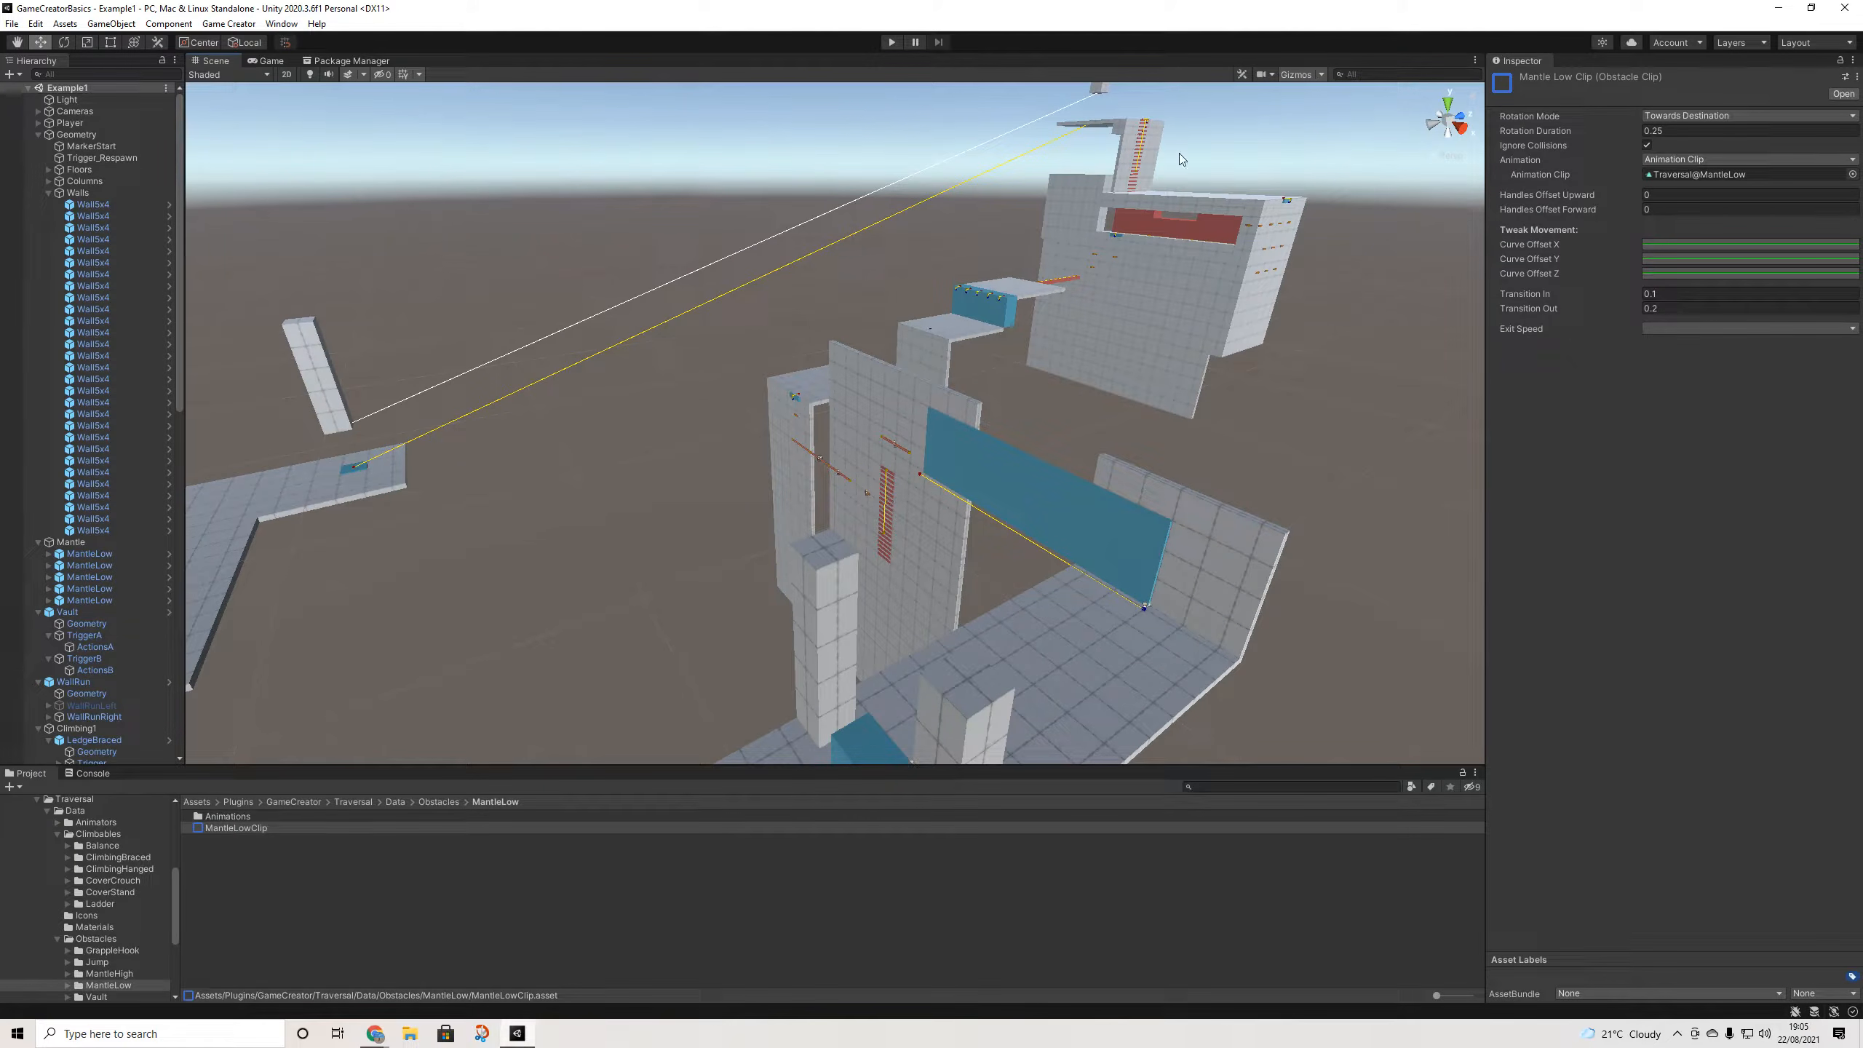
- Select and frame the Wall5x4 wall and its Ladder
click(1140, 141)
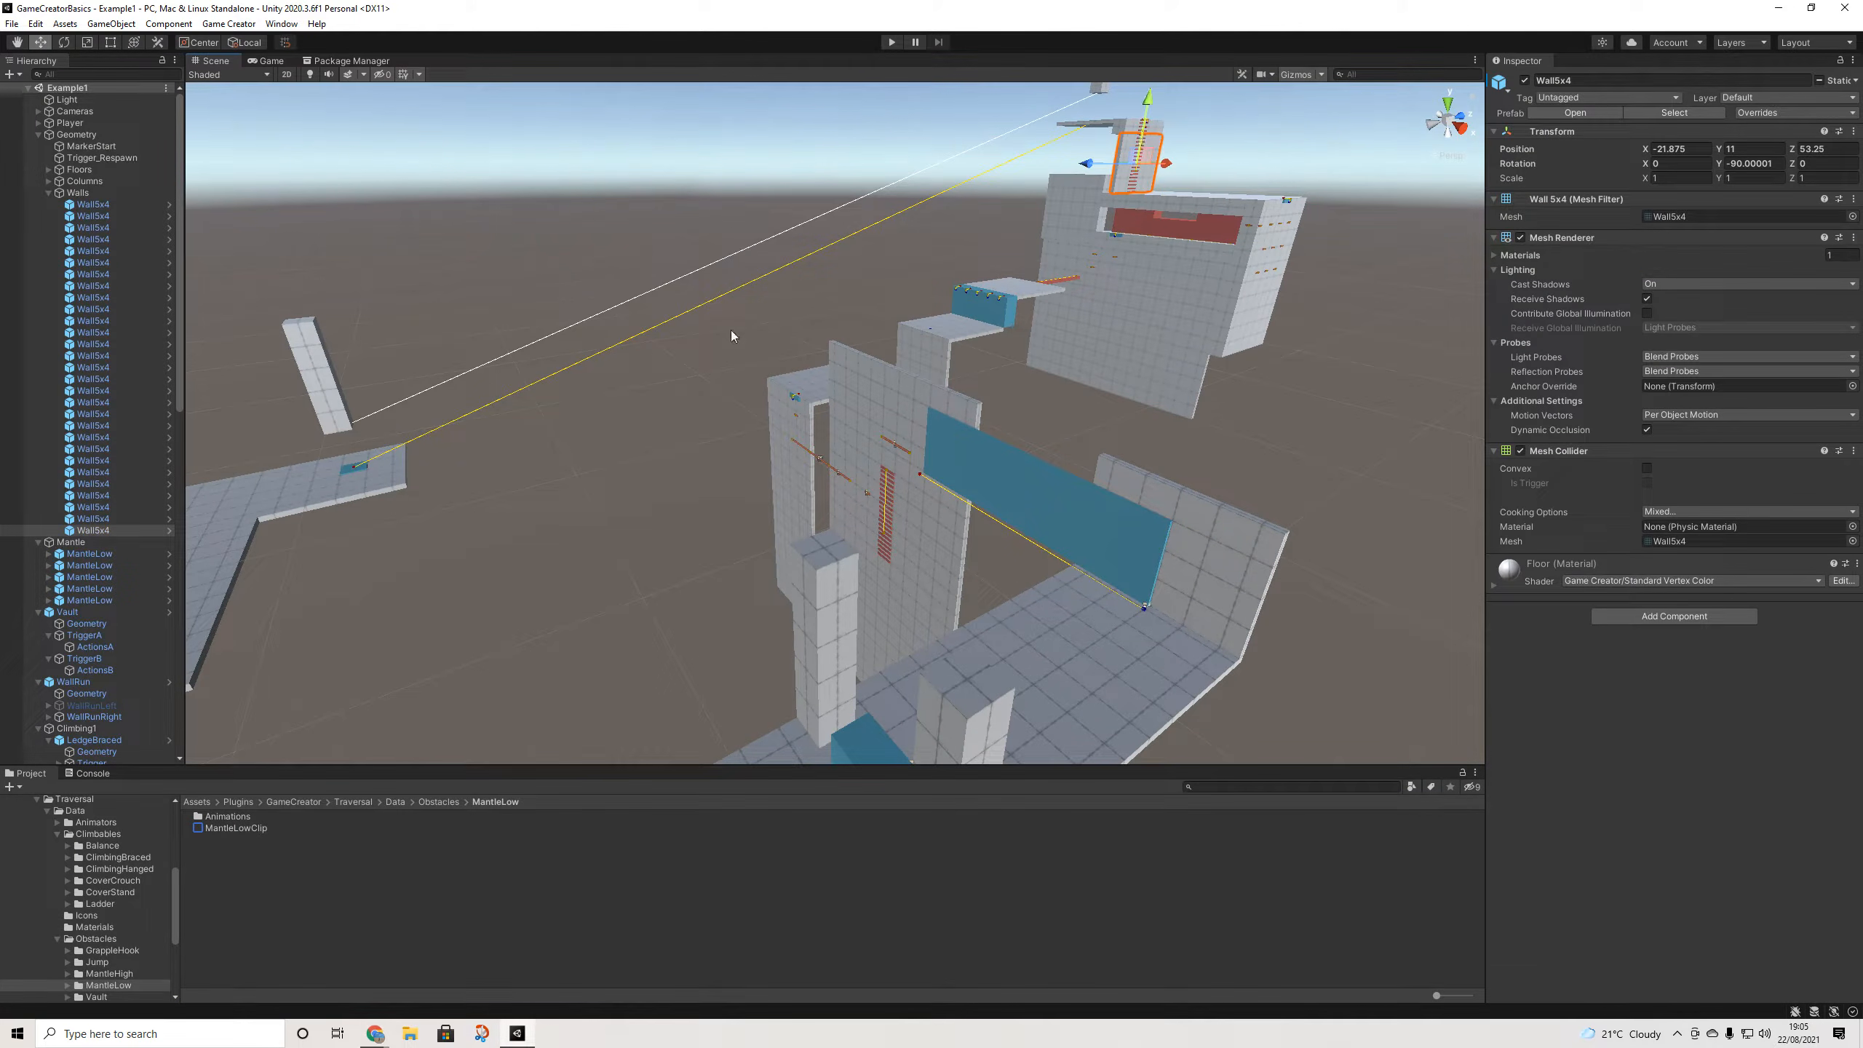
key(f)
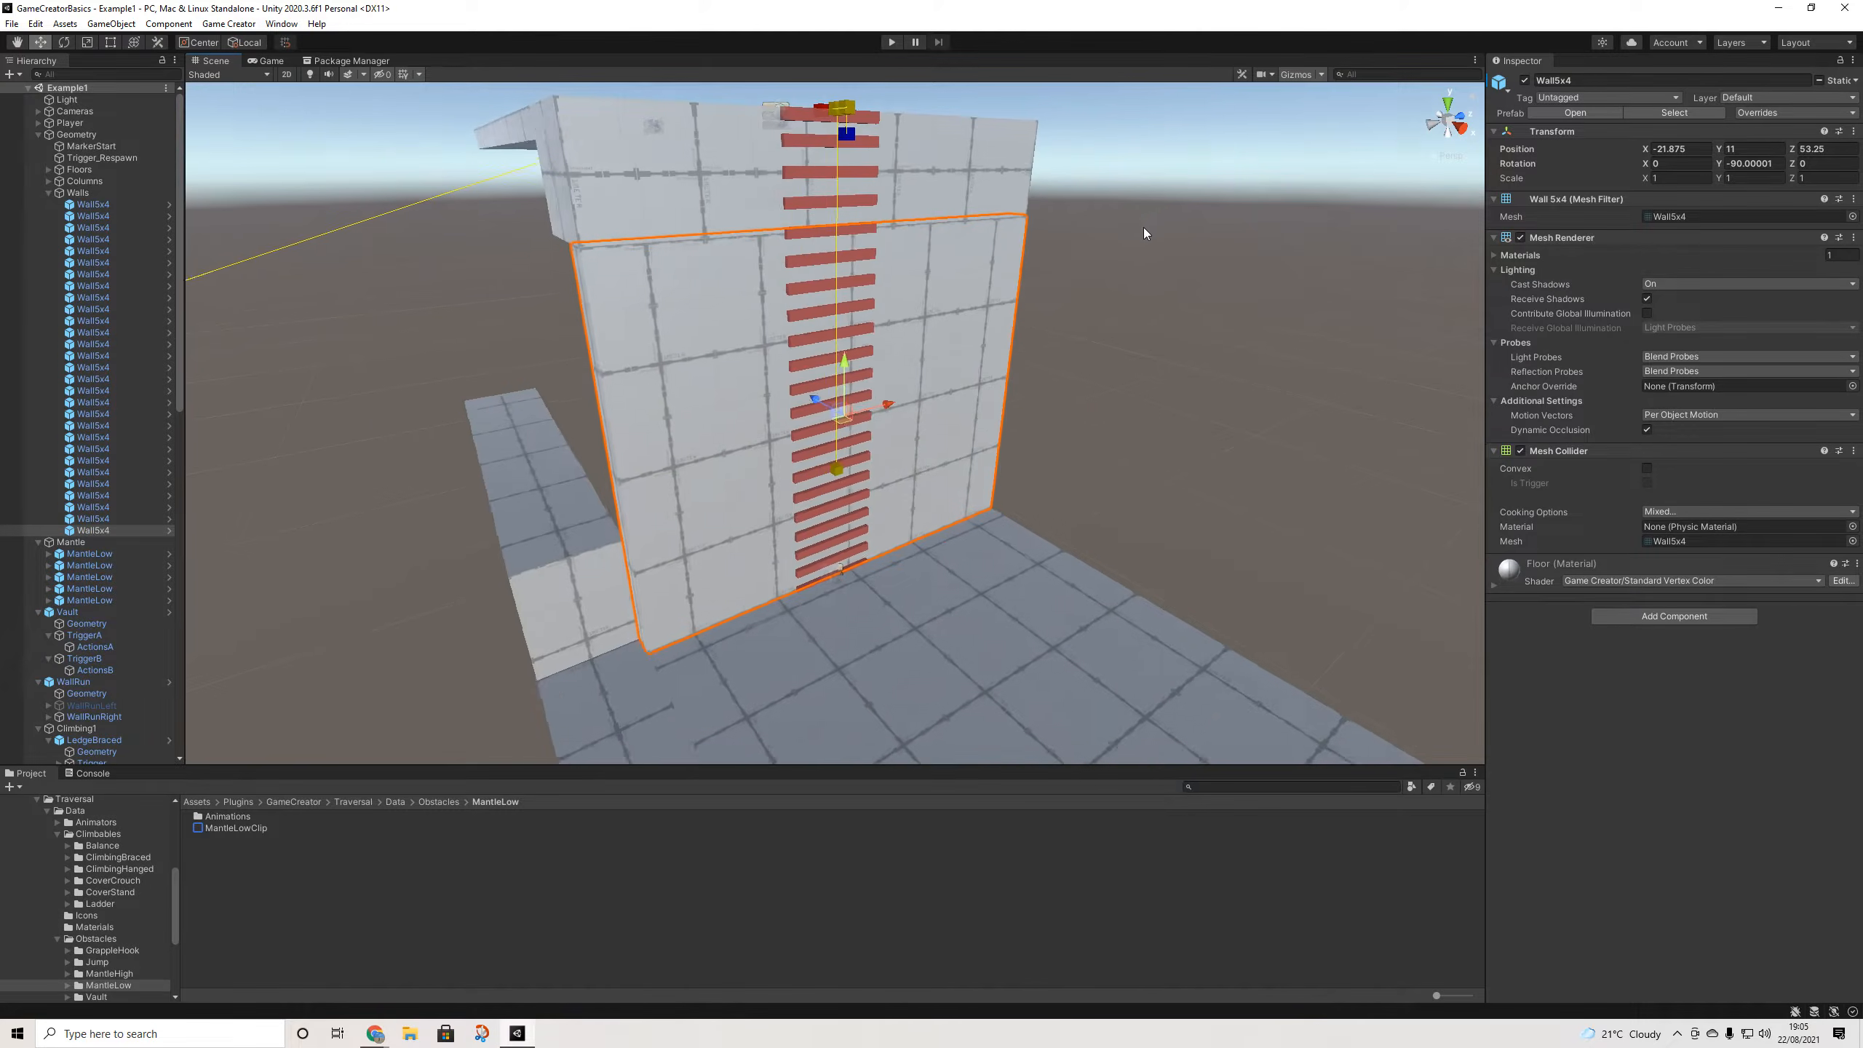
click(834, 124)
middle_drag(862, 209, 927, 304)
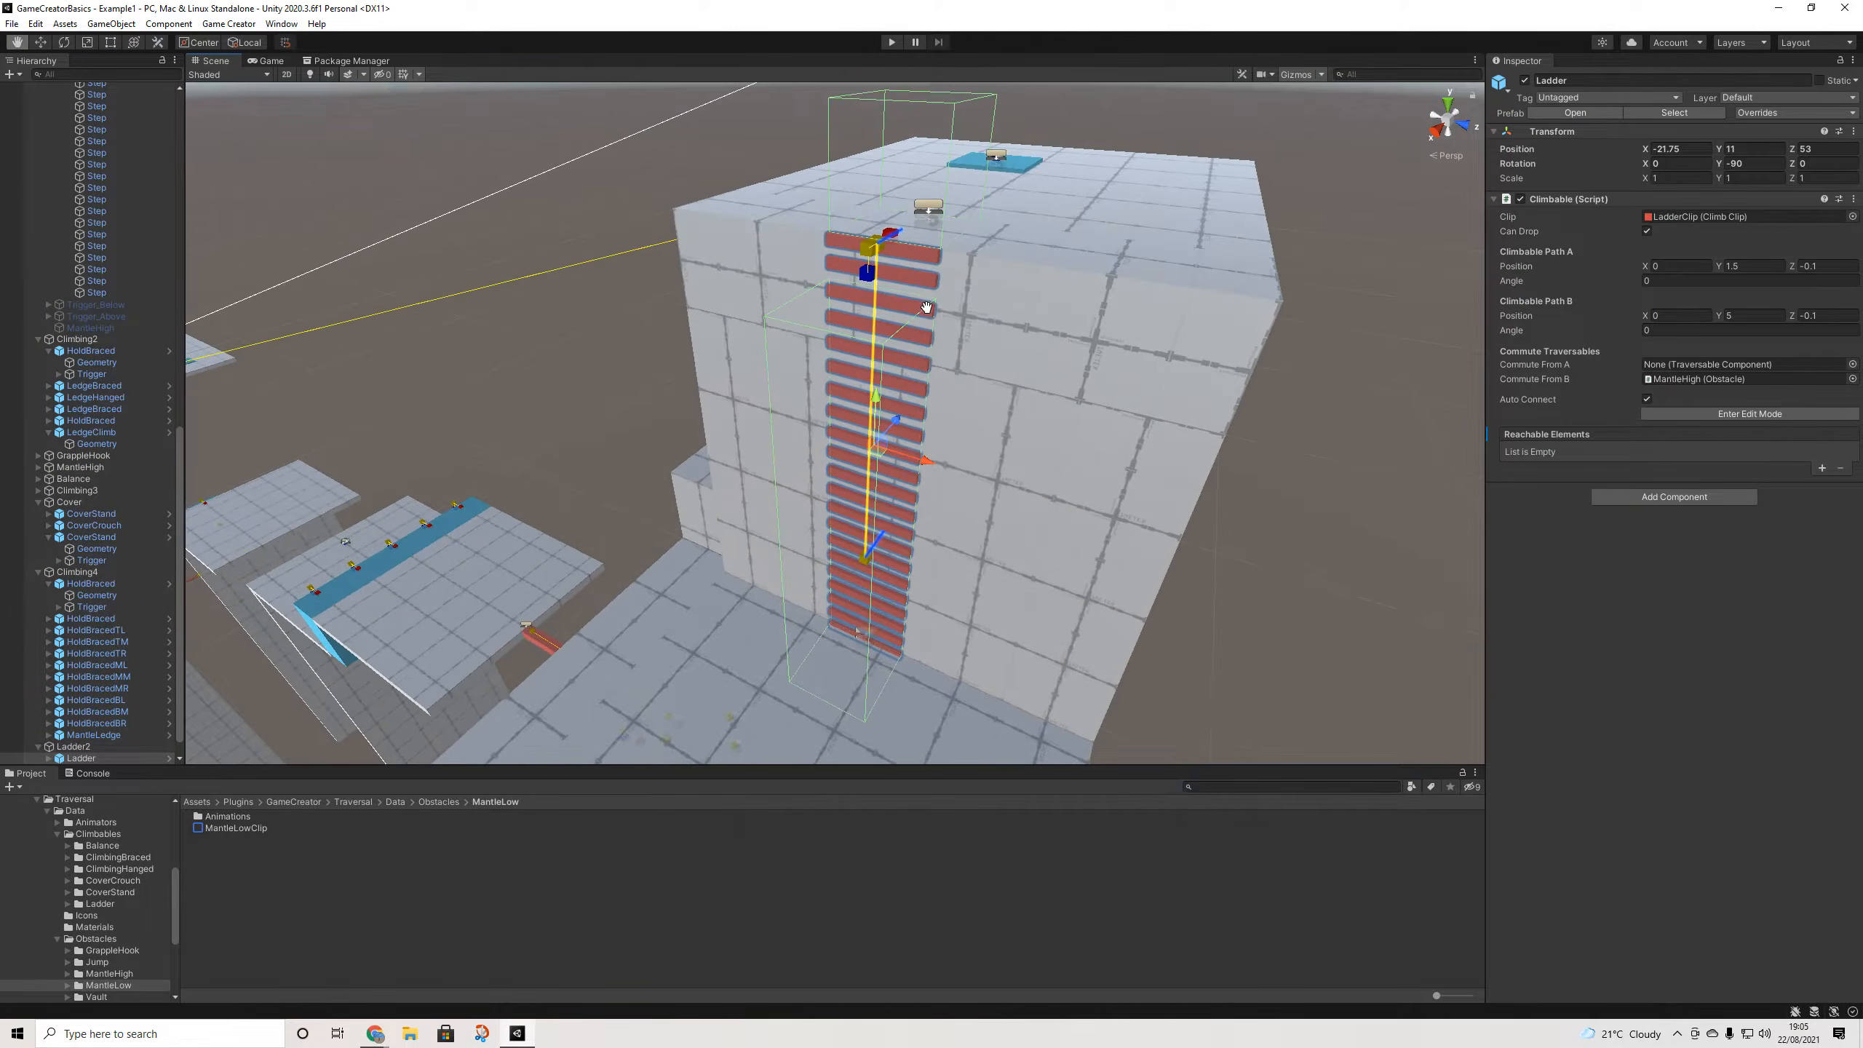
alt+drag(927, 303, 1017, 417)
- Zoom out and orbit to see the ladder wall edge-on
scroll(92, 705, down, 1)
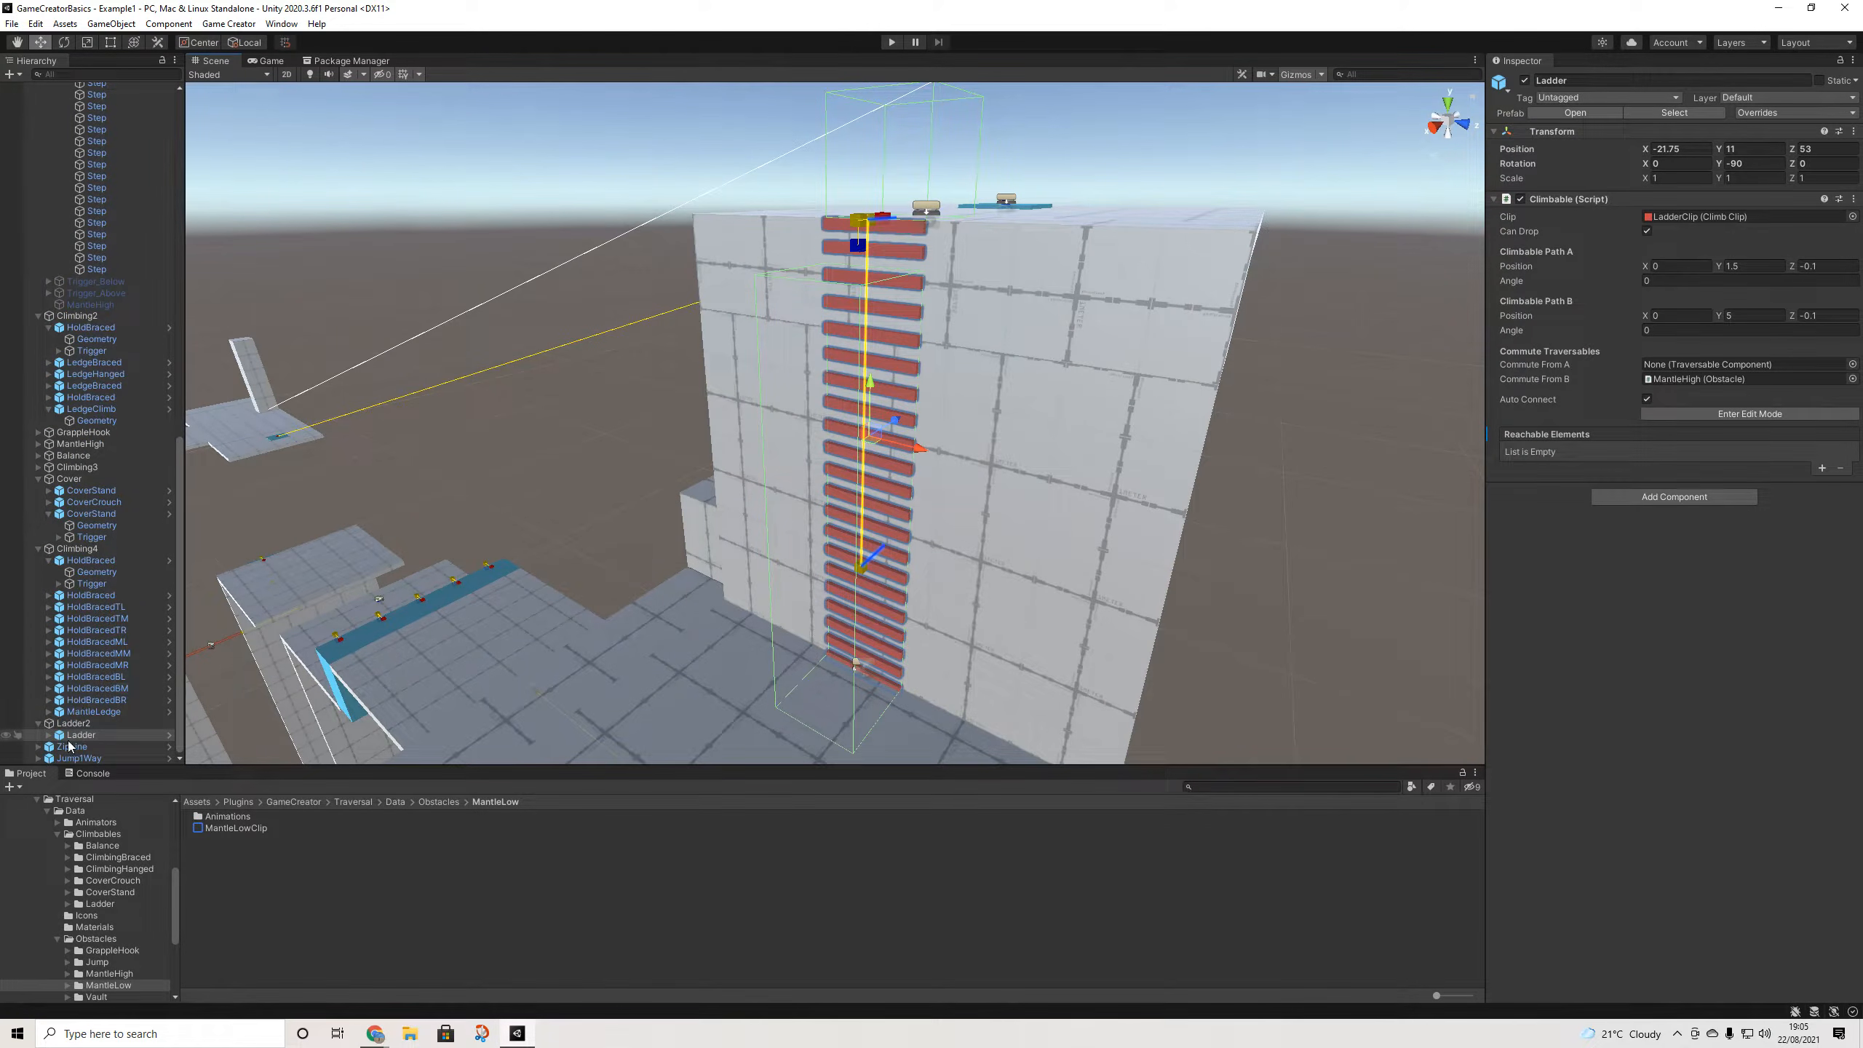
scroll(91, 706, down, 2)
scroll(774, 670, down, 3)
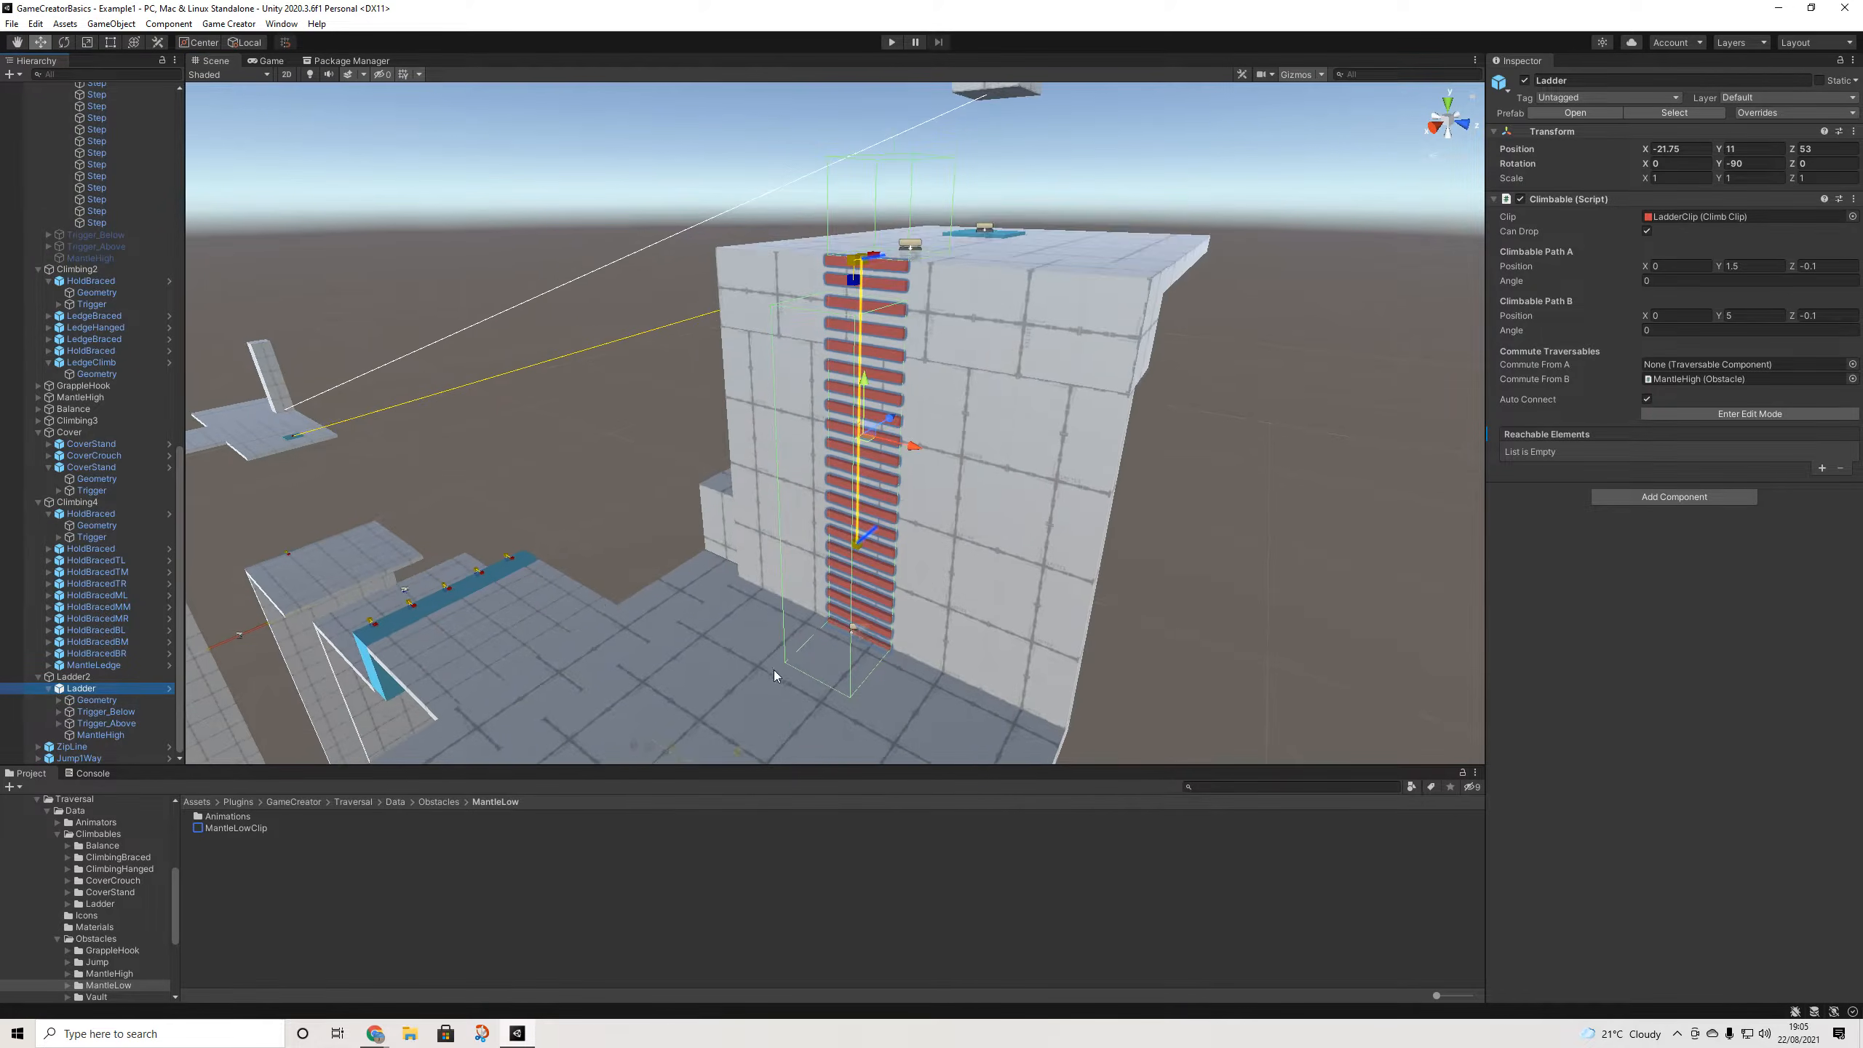
middle_drag(775, 671, 812, 558)
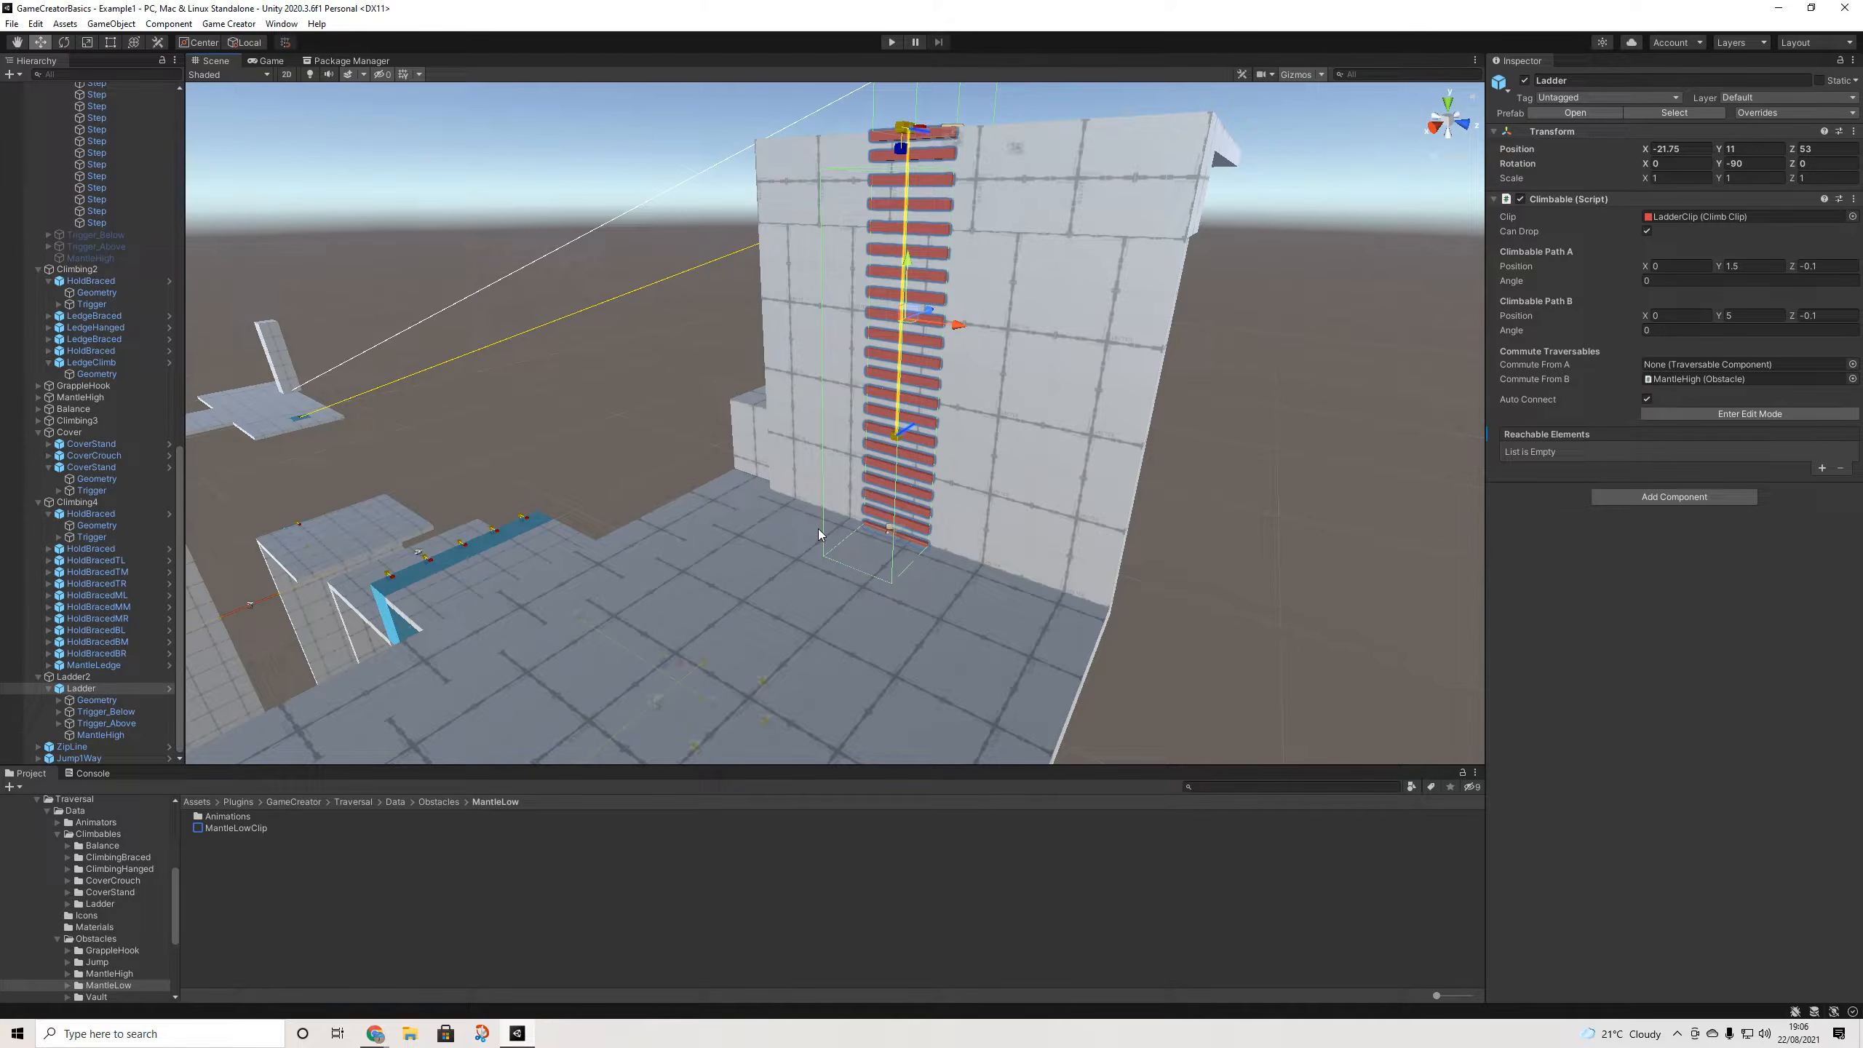
alt+drag(824, 528, 1032, 523)
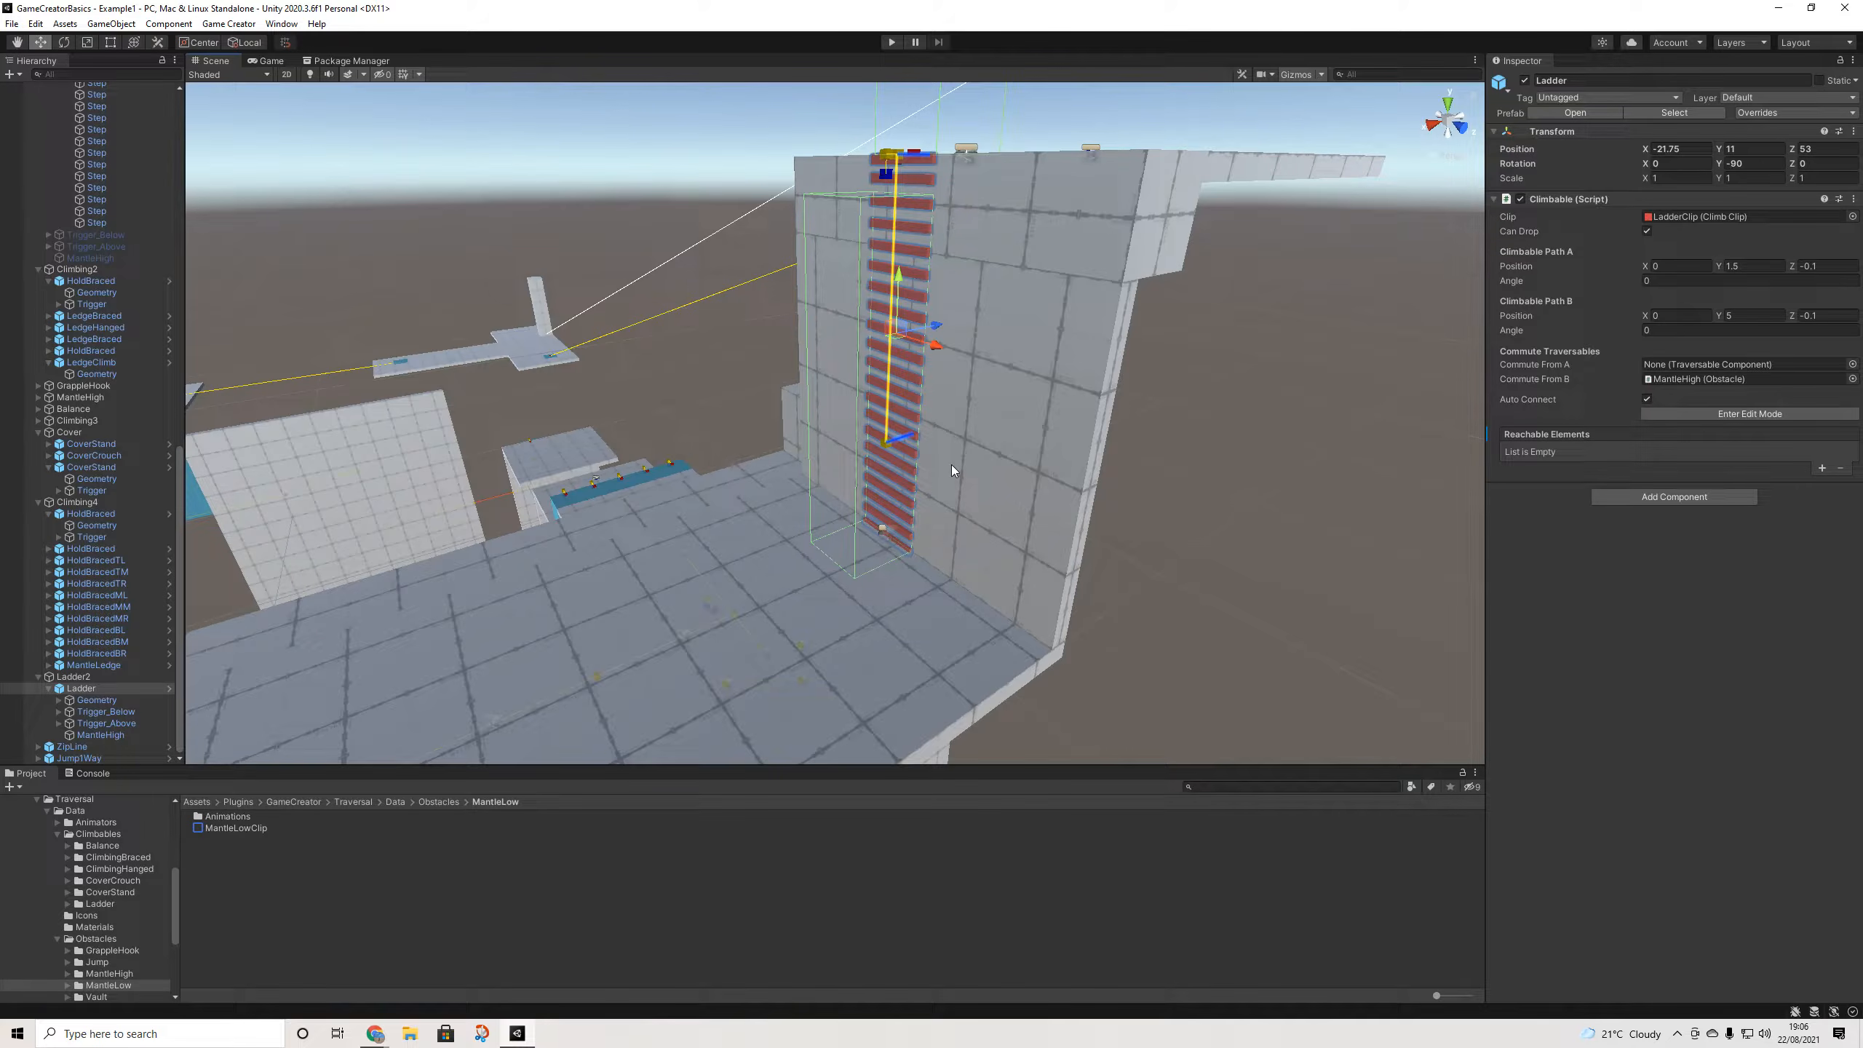
scroll(952, 465, up, 5)
scroll(923, 464, down, 2)
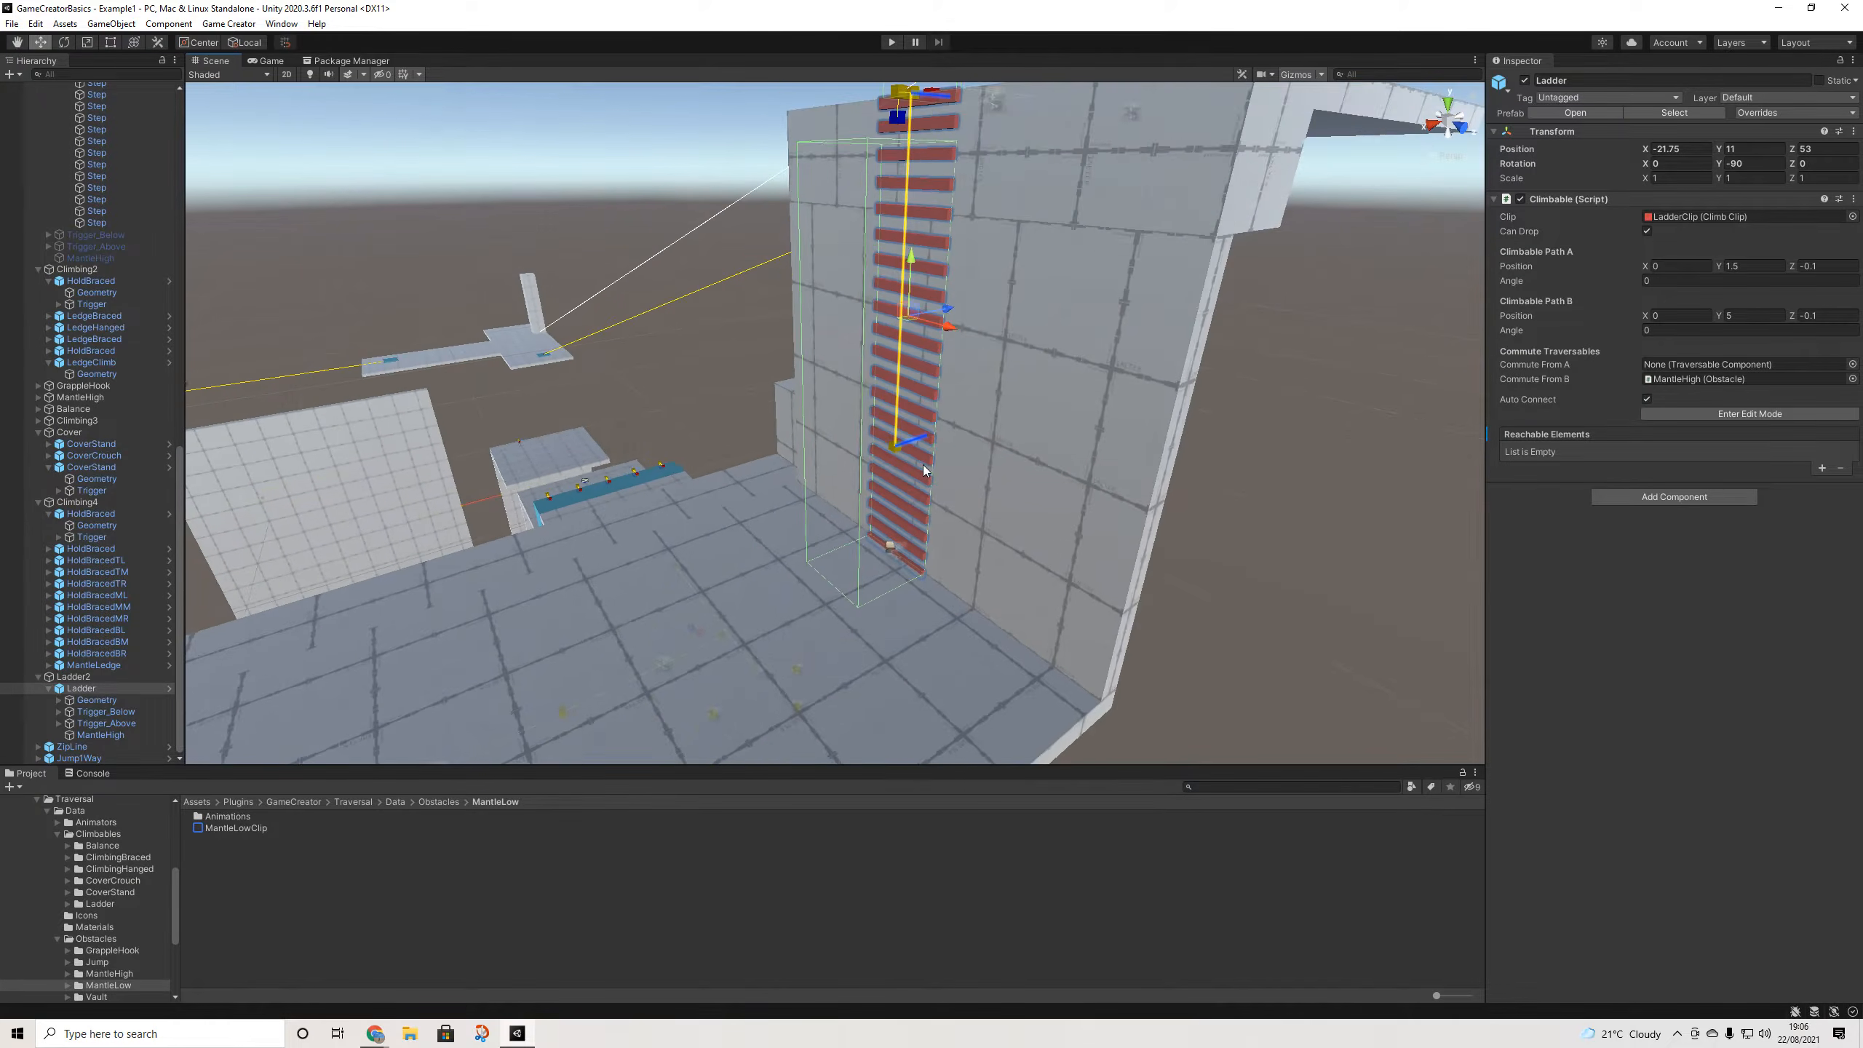
middle_drag(923, 464, 936, 539)
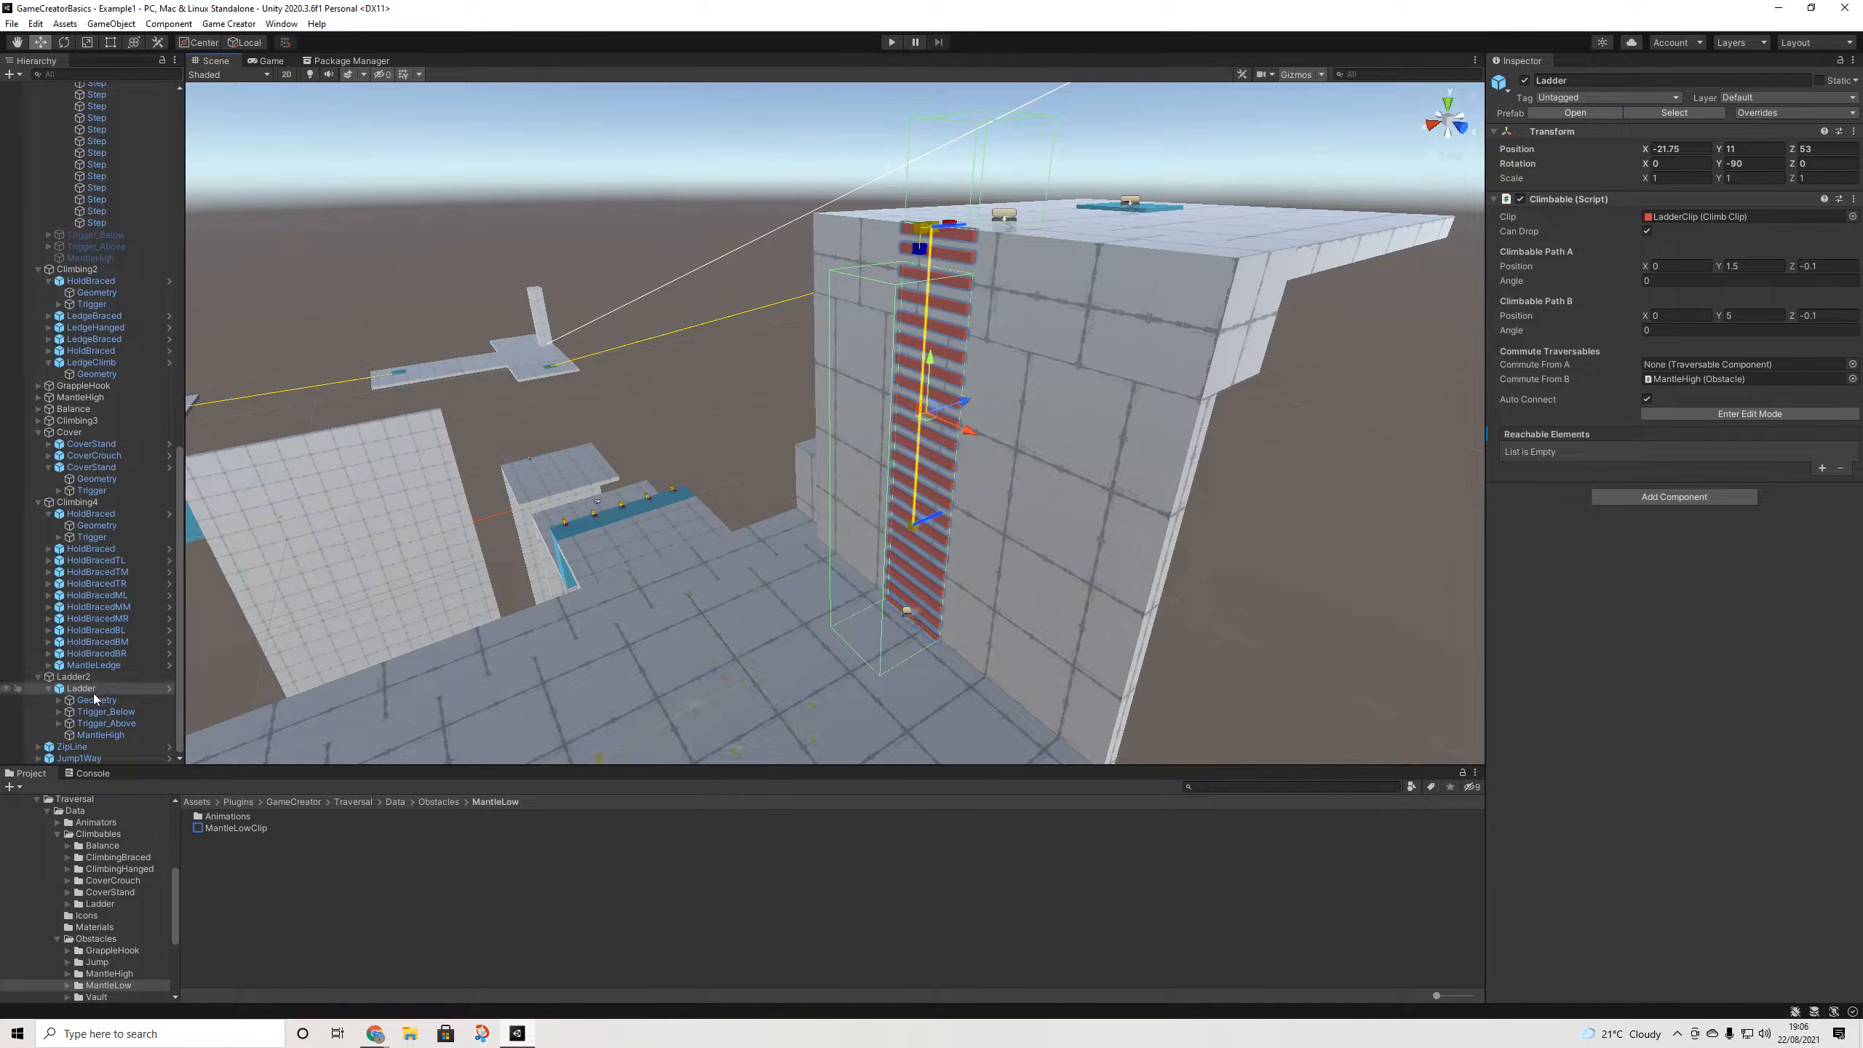
- Inspect the ladder's Trigger_Below, then drag the Player toward the ladder tower to Z 41.14
click(102, 712)
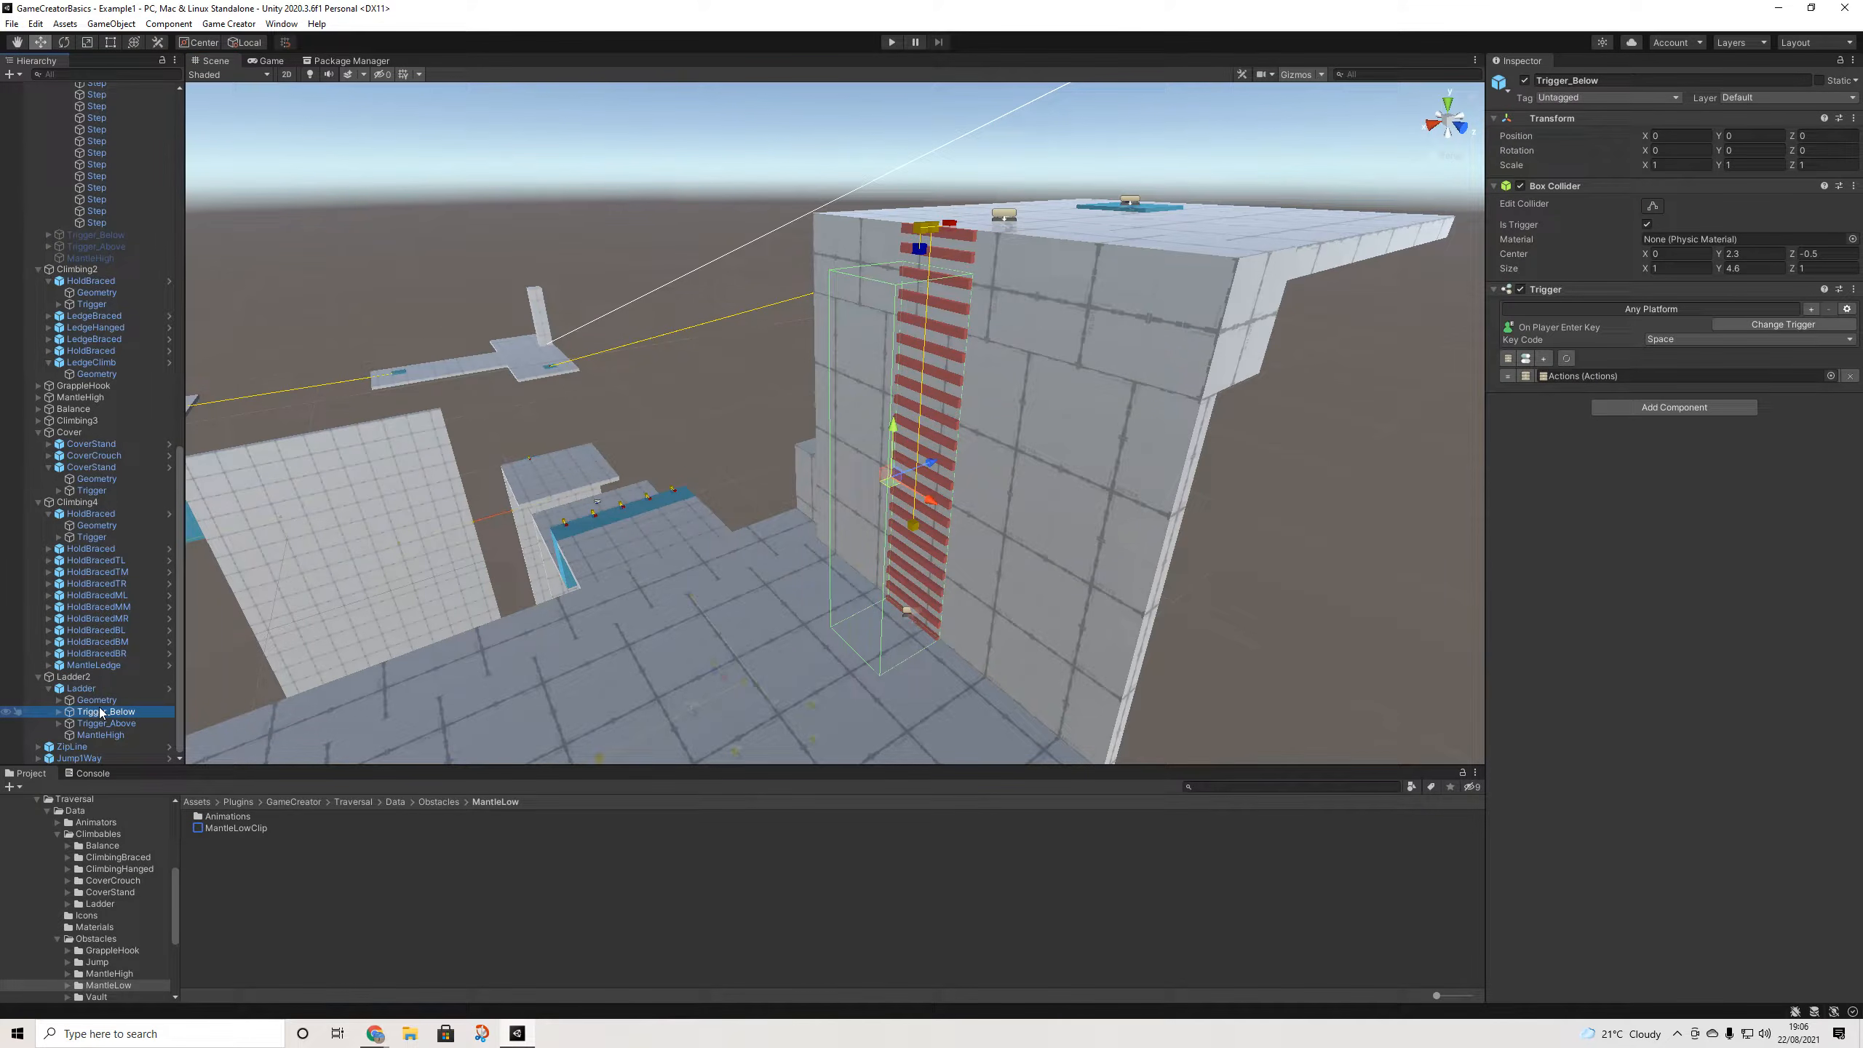
scroll(364, 397, down, 10)
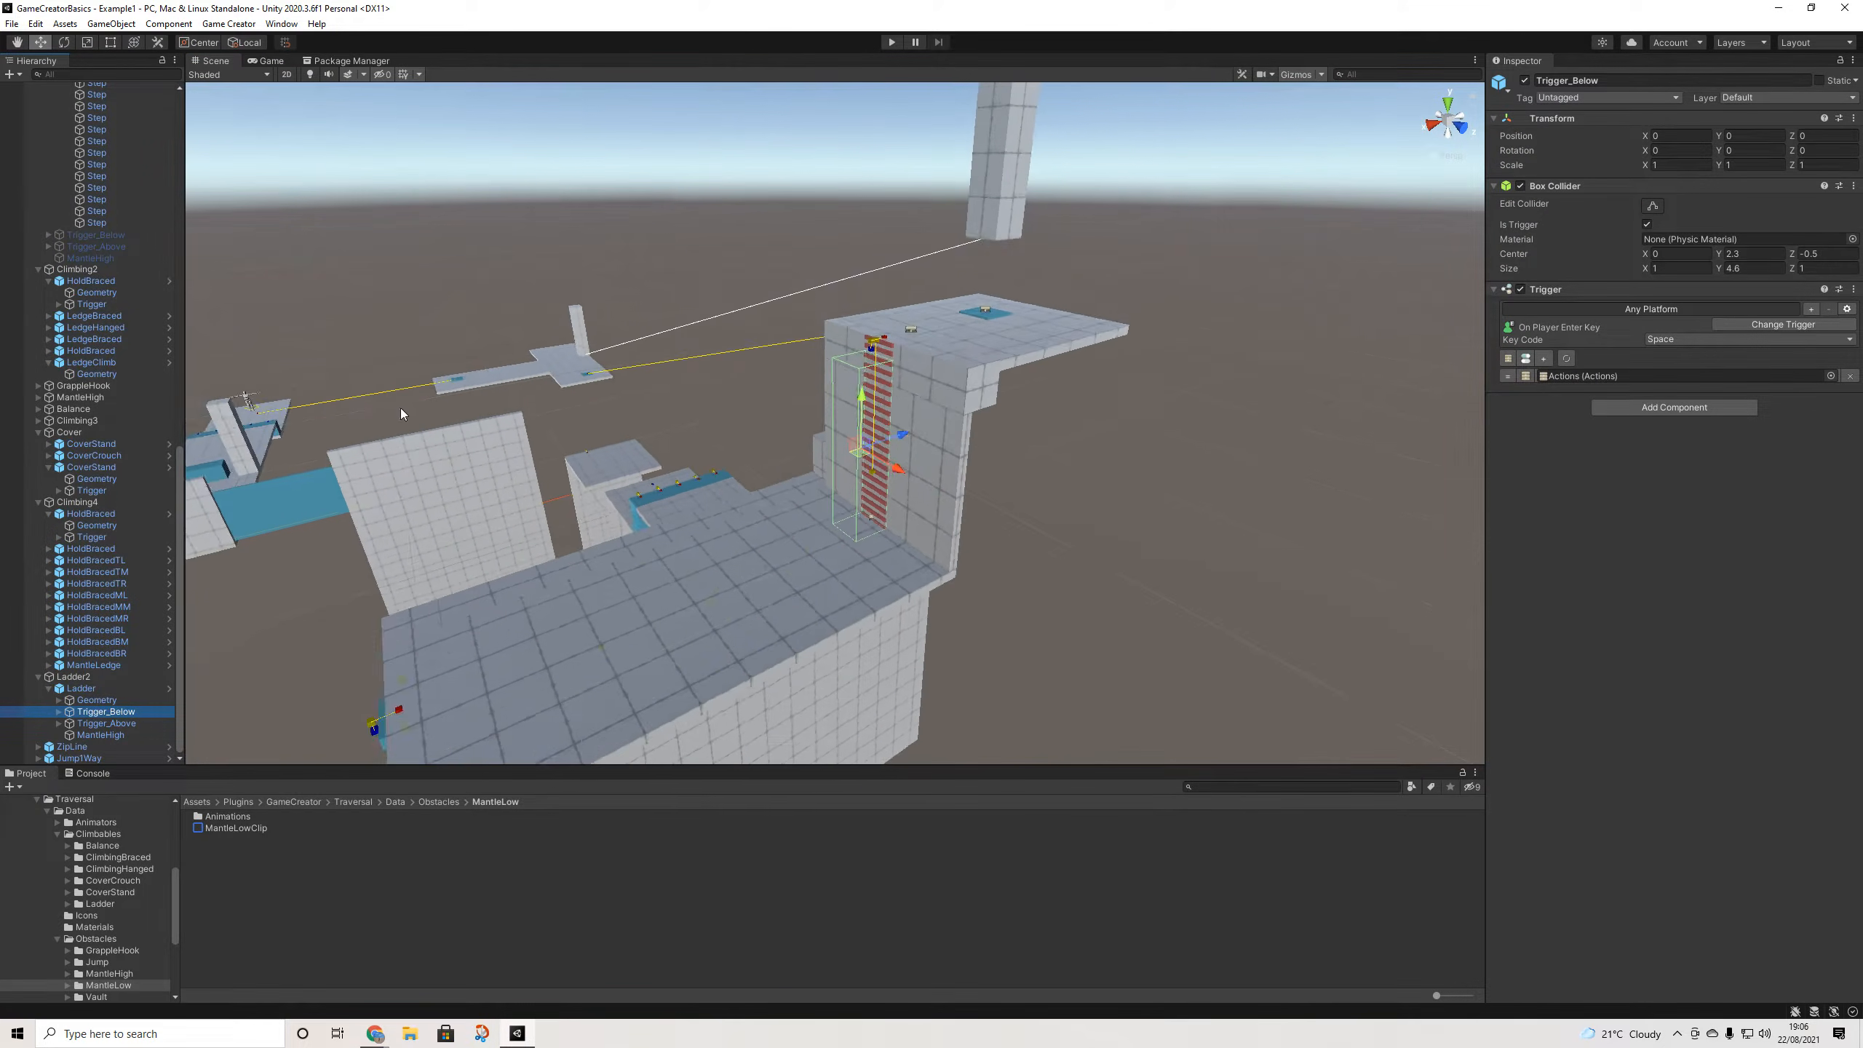
scroll(136, 436, up, 15)
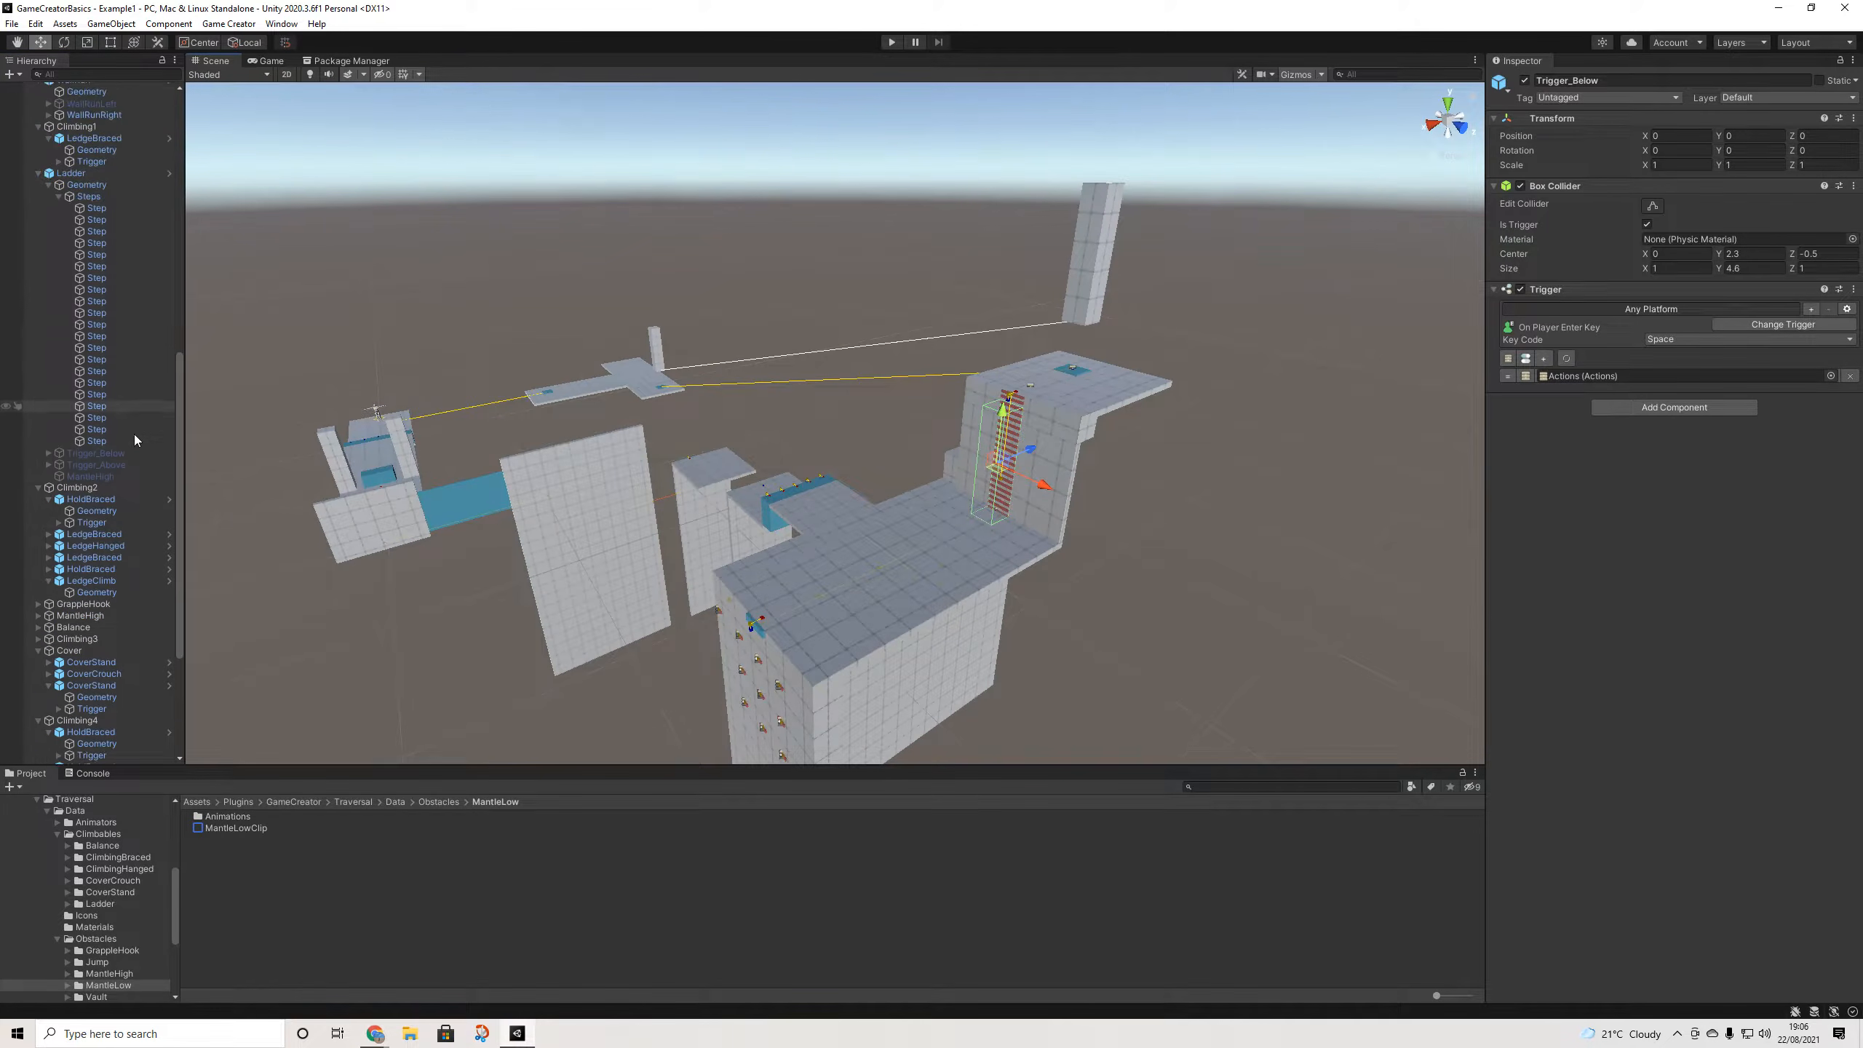
scroll(139, 438, up, 2)
click(354, 446)
drag(378, 427, 882, 567)
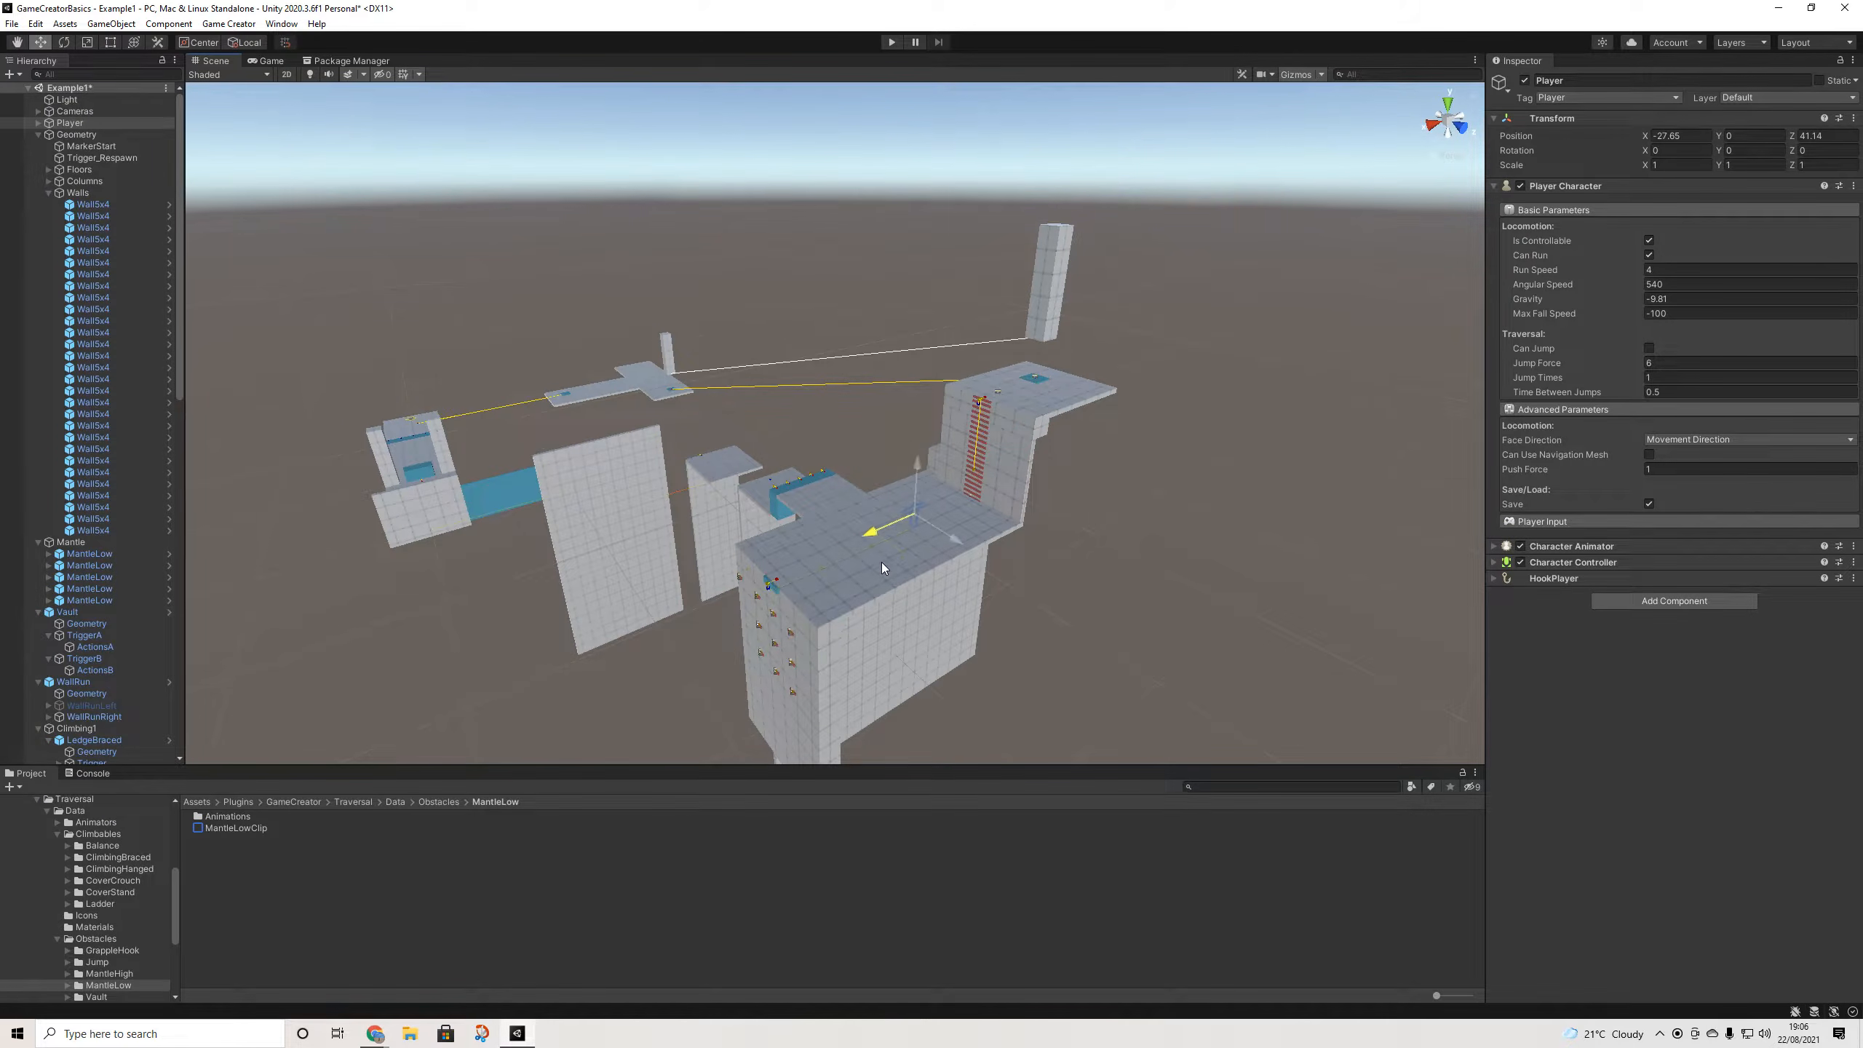
- Raise the Player onto the raised block near the ladder and frame it
drag(921, 465, 862, 527)
drag(920, 465, 902, 510)
key(f)
middle_drag(967, 448, 858, 617)
scroll(972, 446, down, 10)
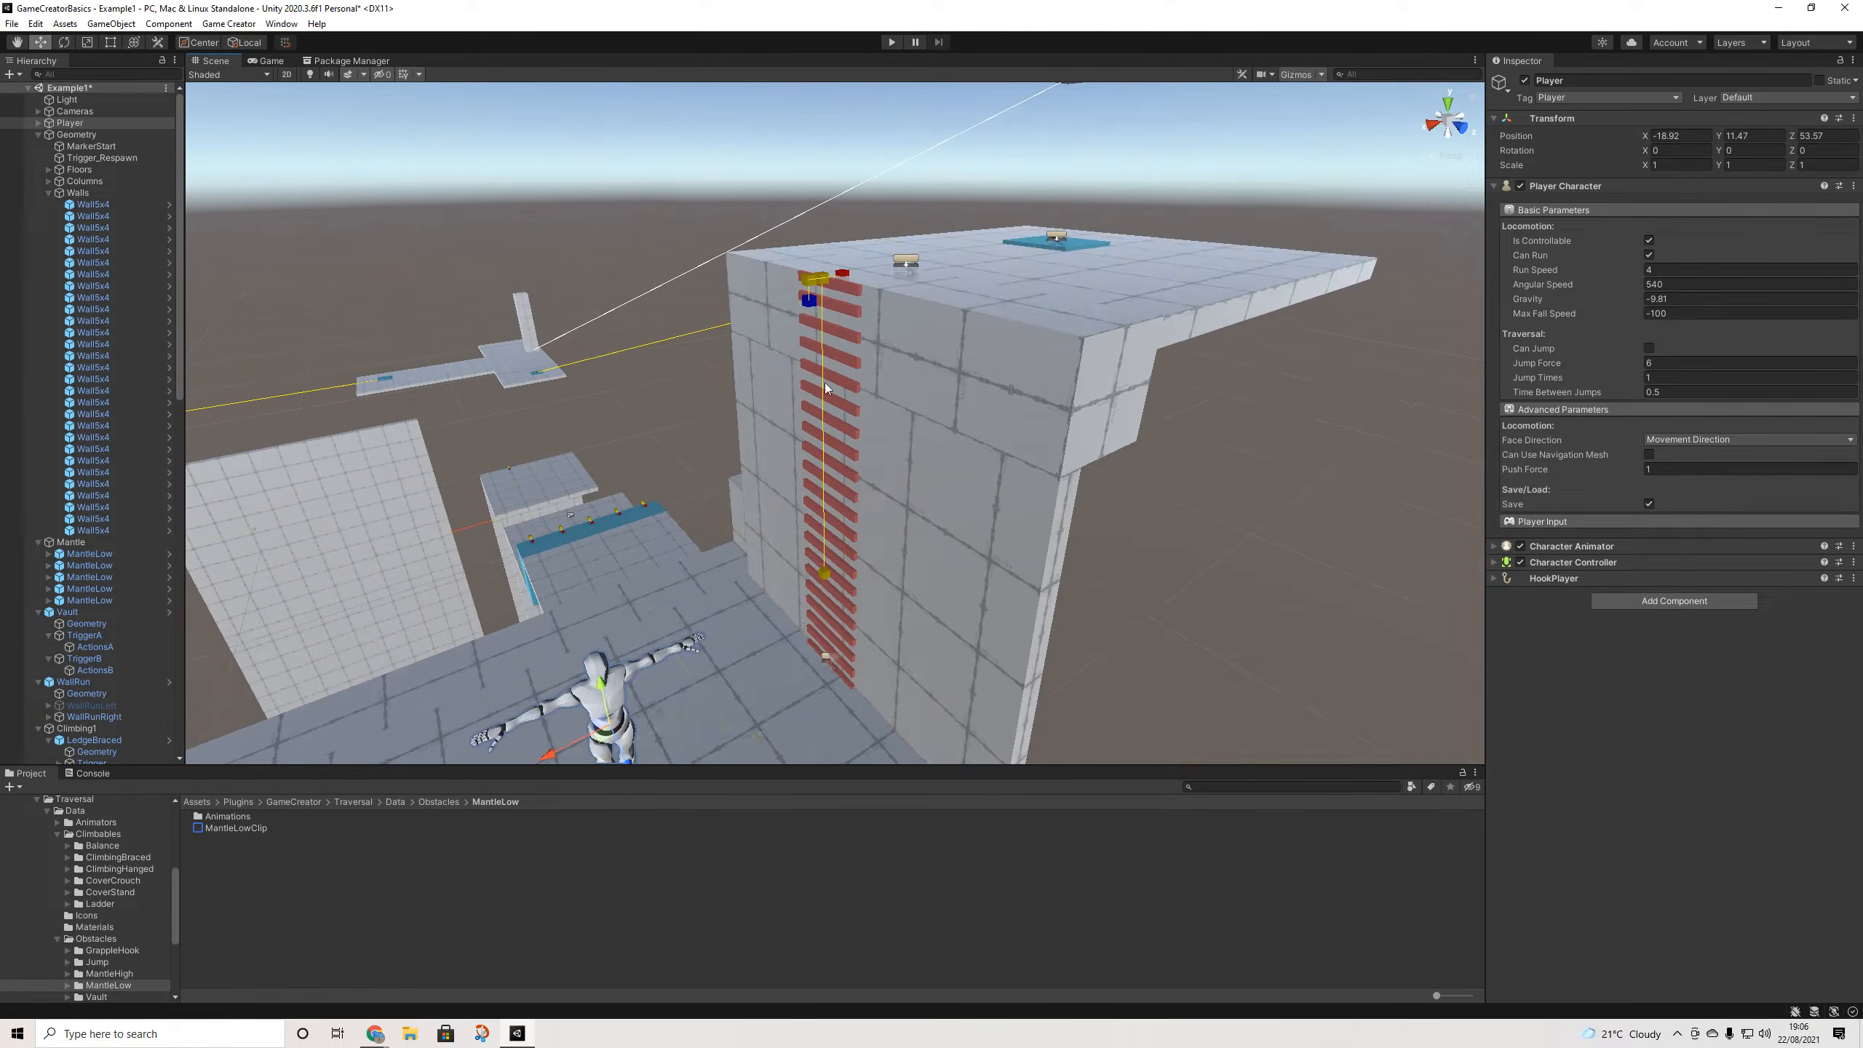
- Disable the Ladder's Geometry to hide its red steps and start Play mode
click(842, 291)
scroll(96, 698, down, 2)
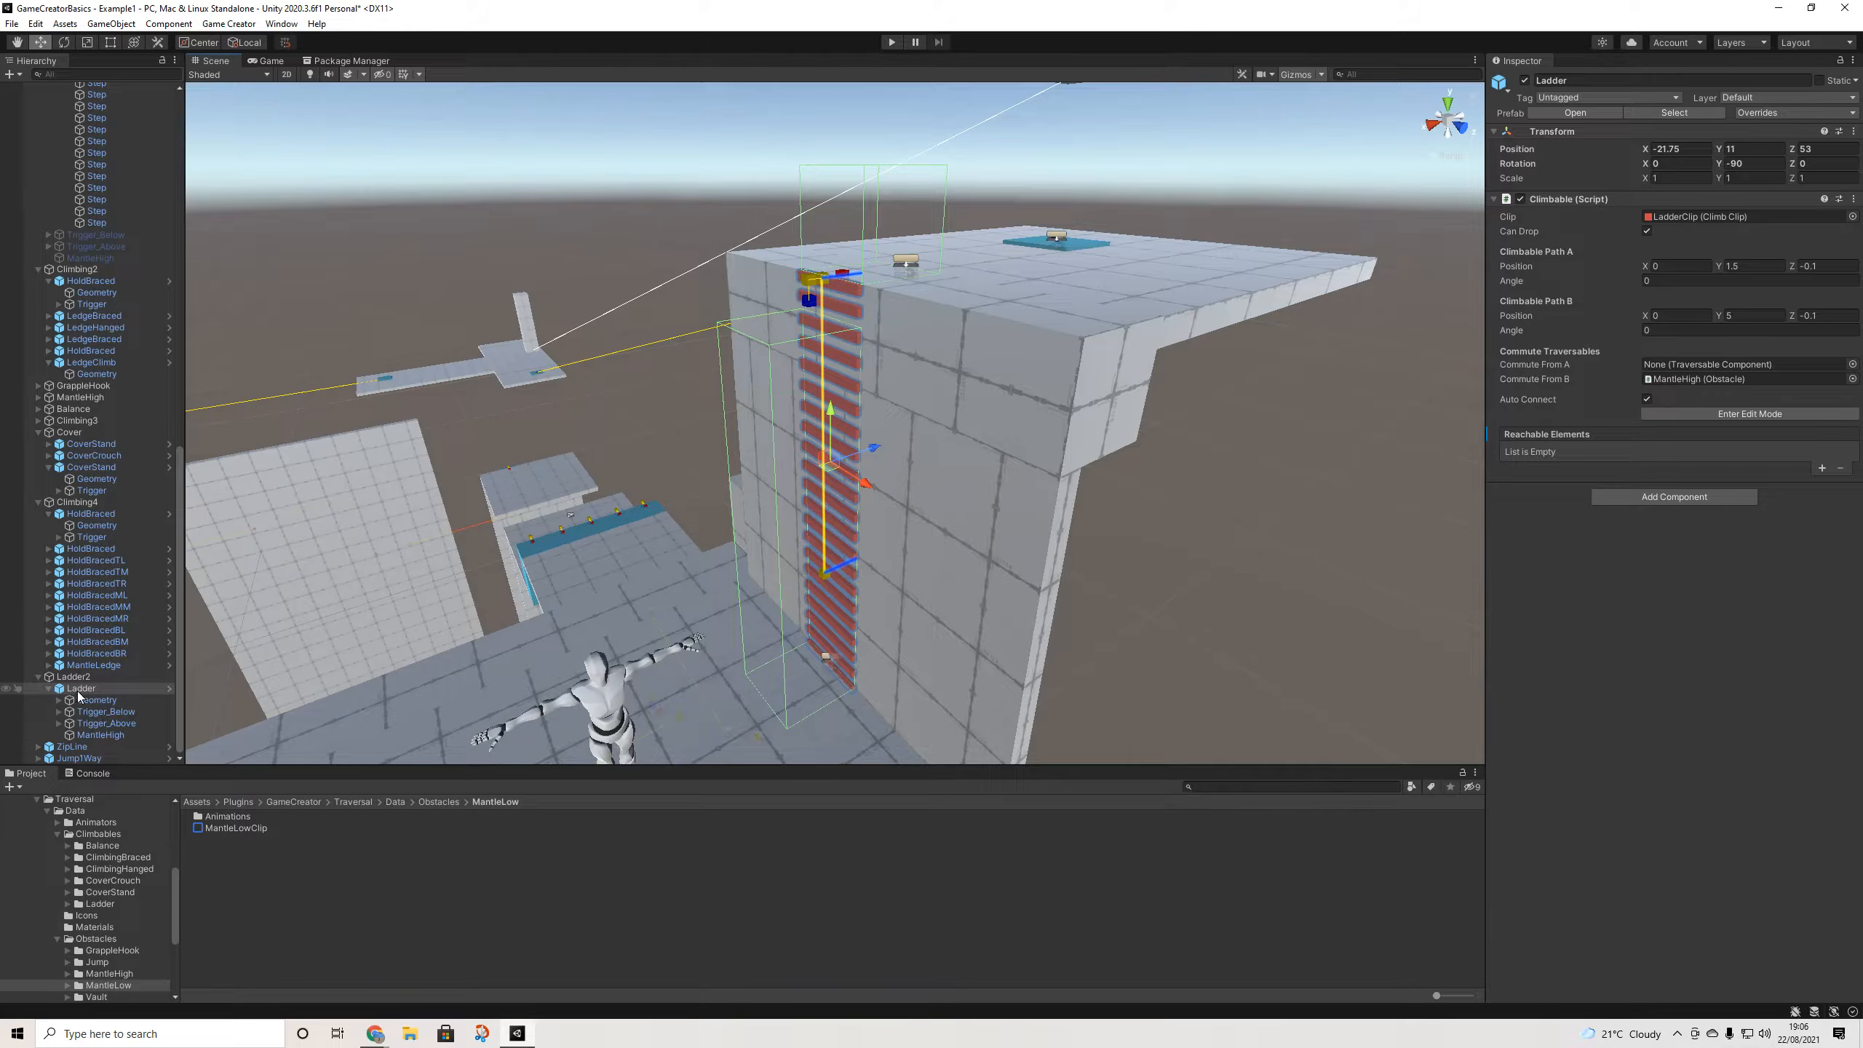
click(82, 702)
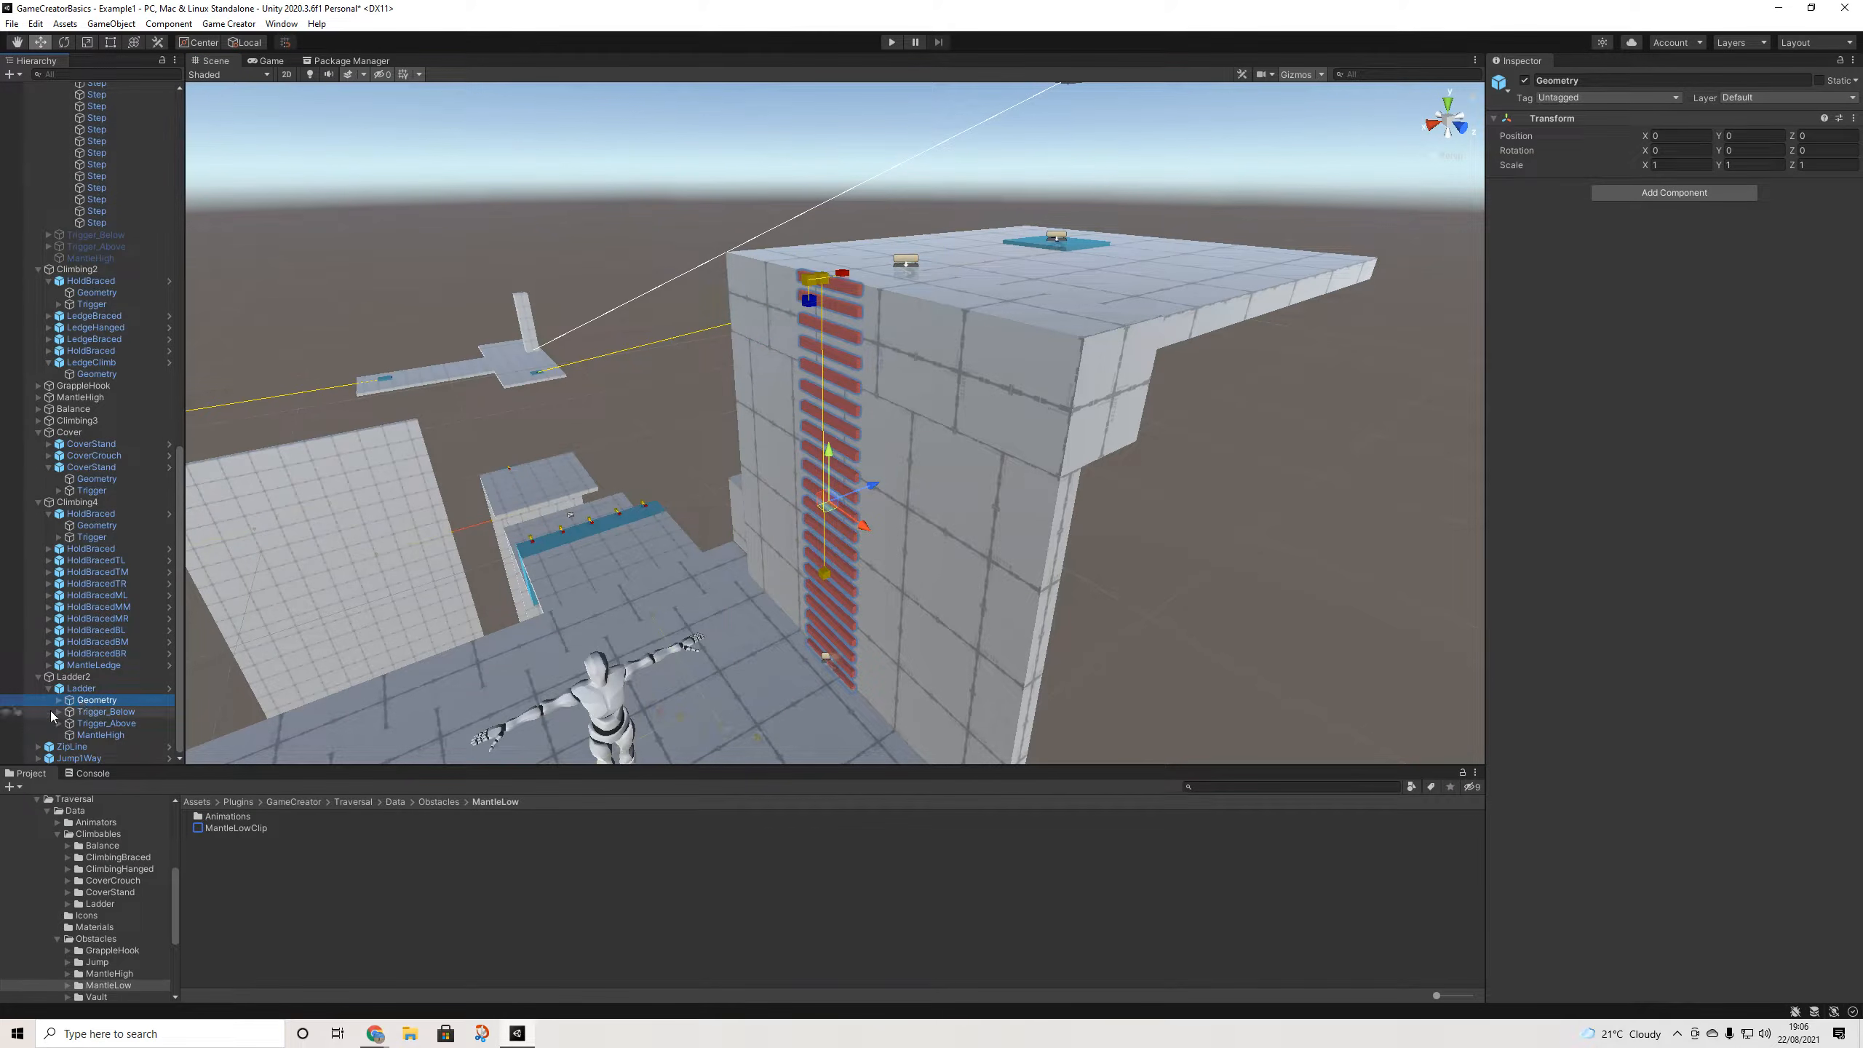
click(59, 701)
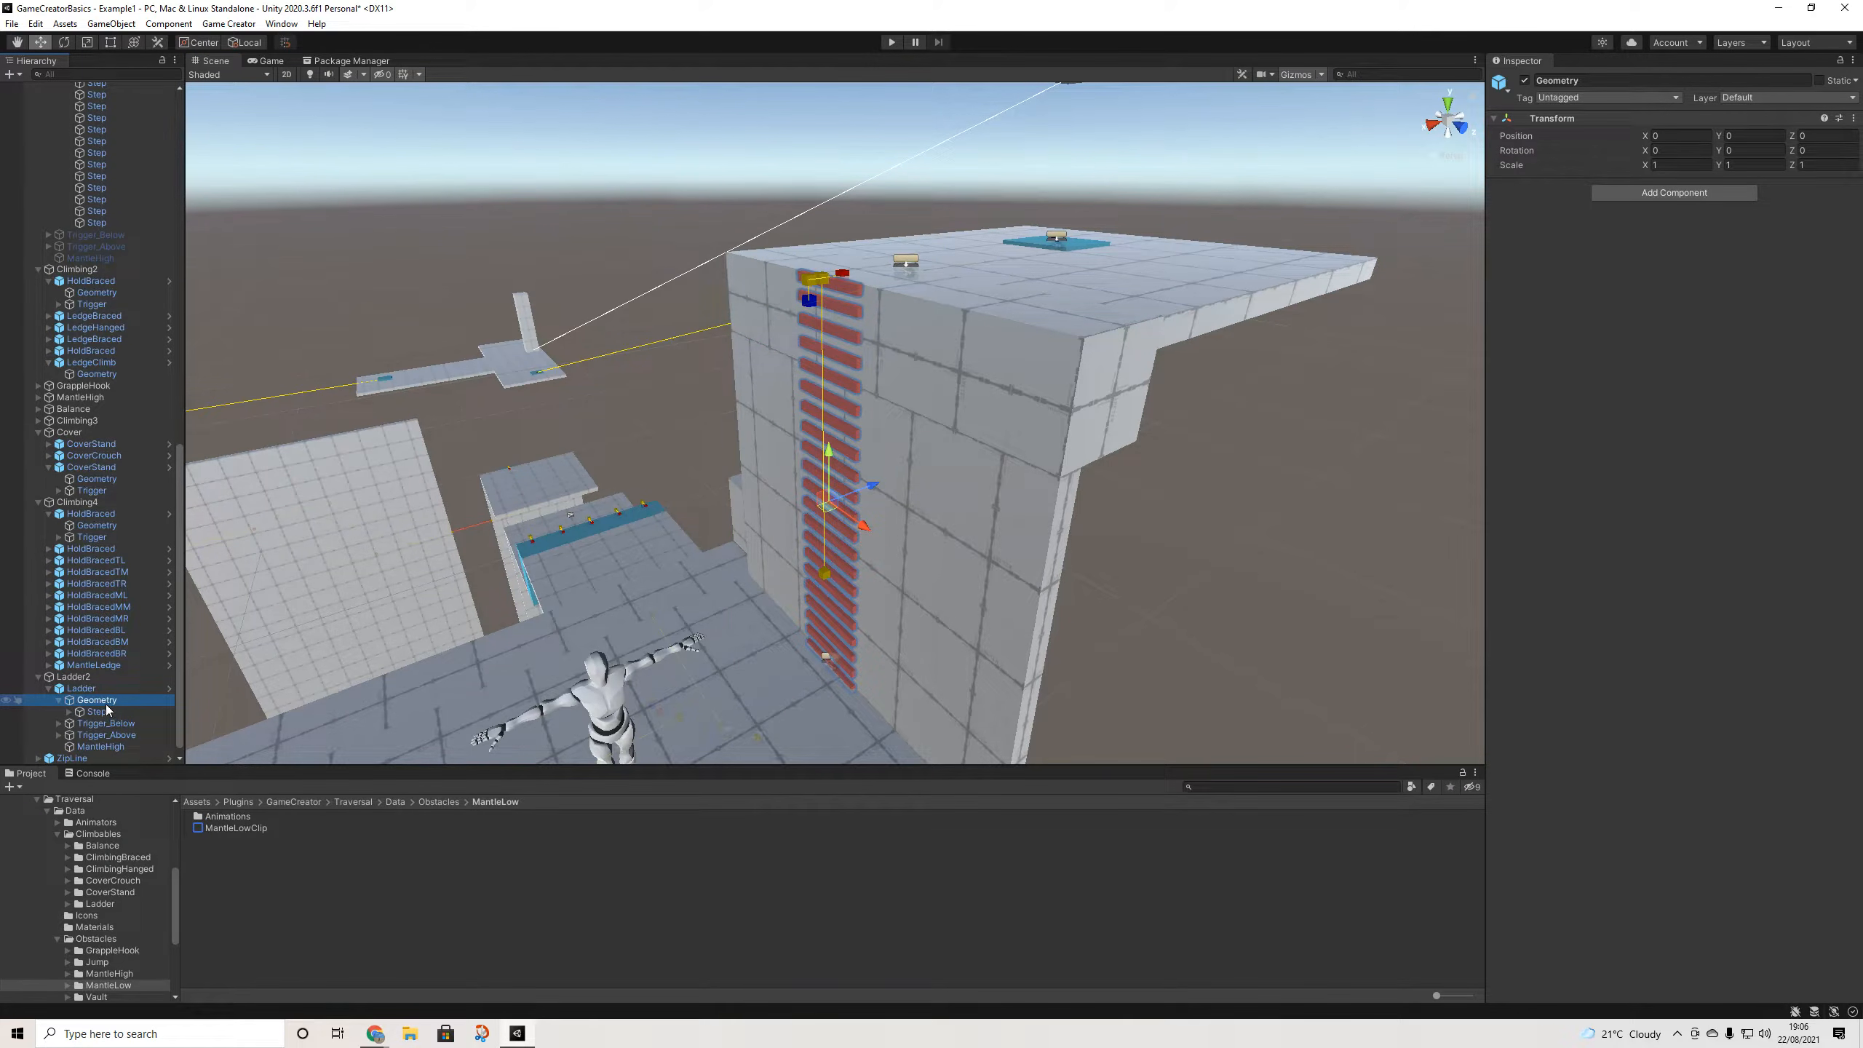
click(1524, 81)
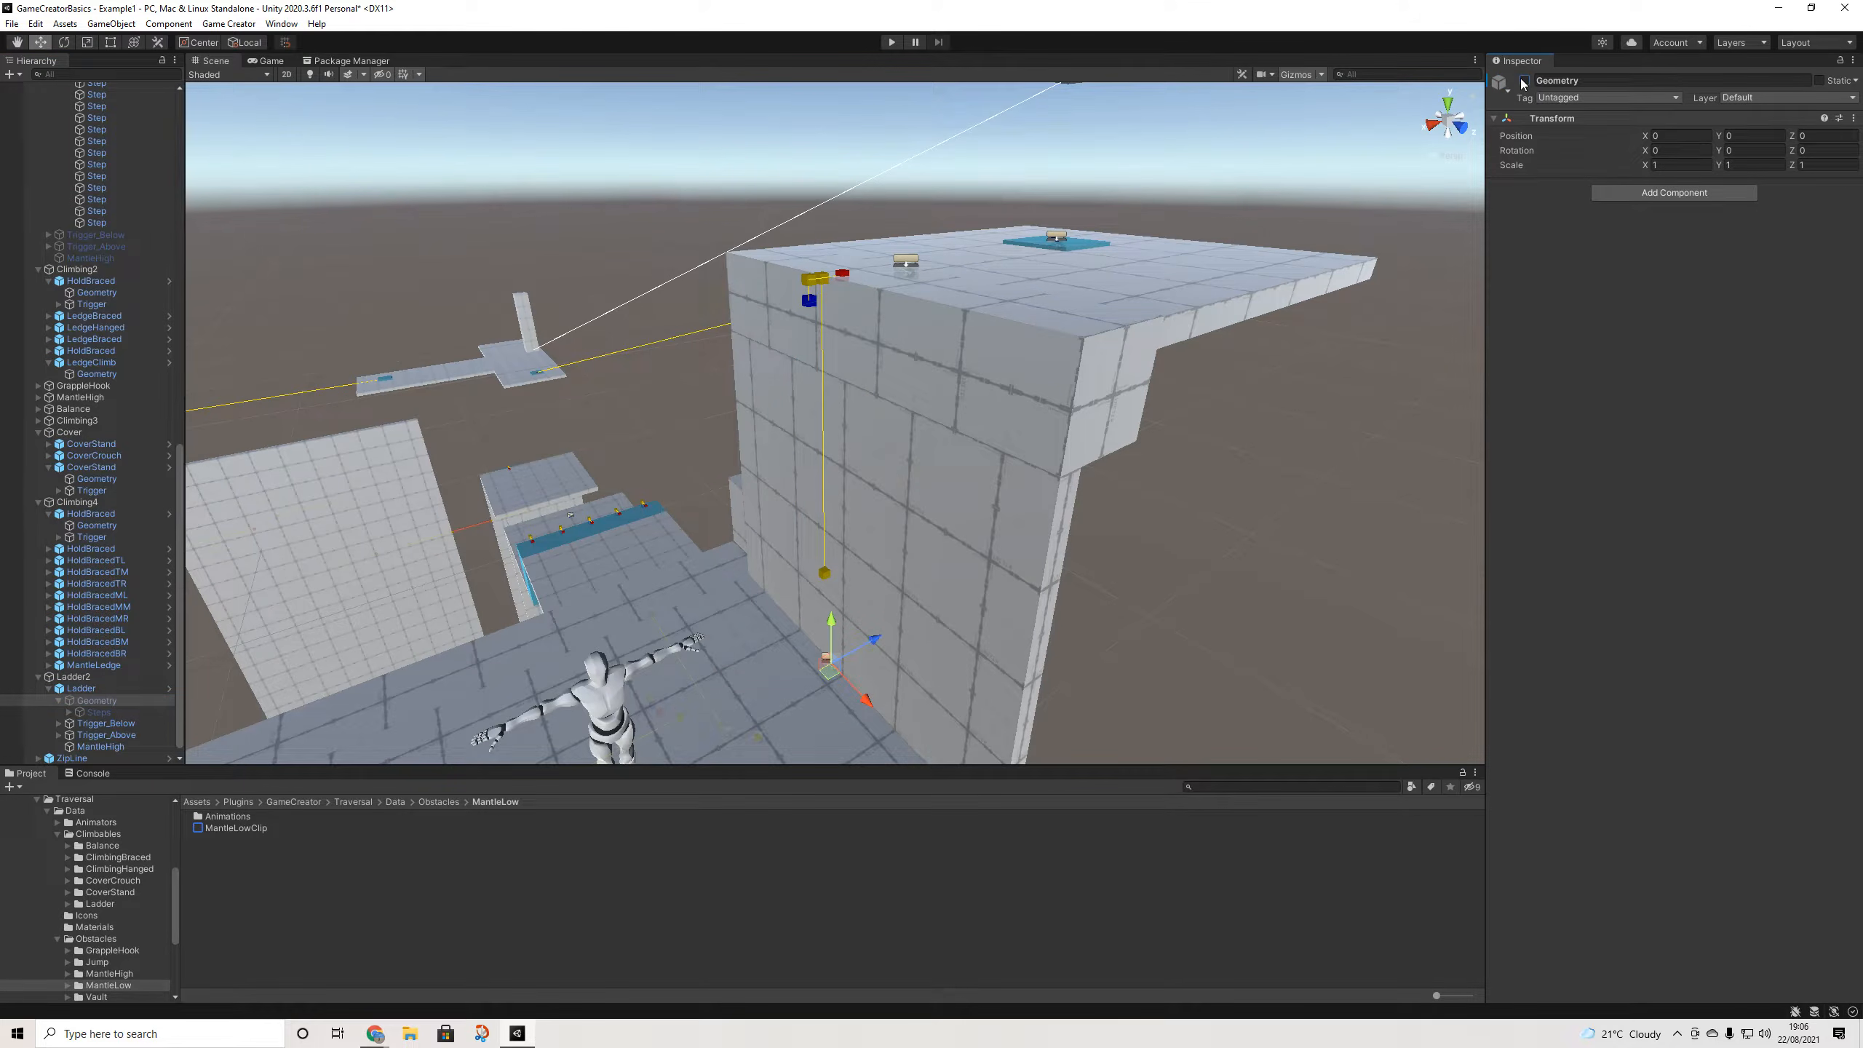
click(896, 43)
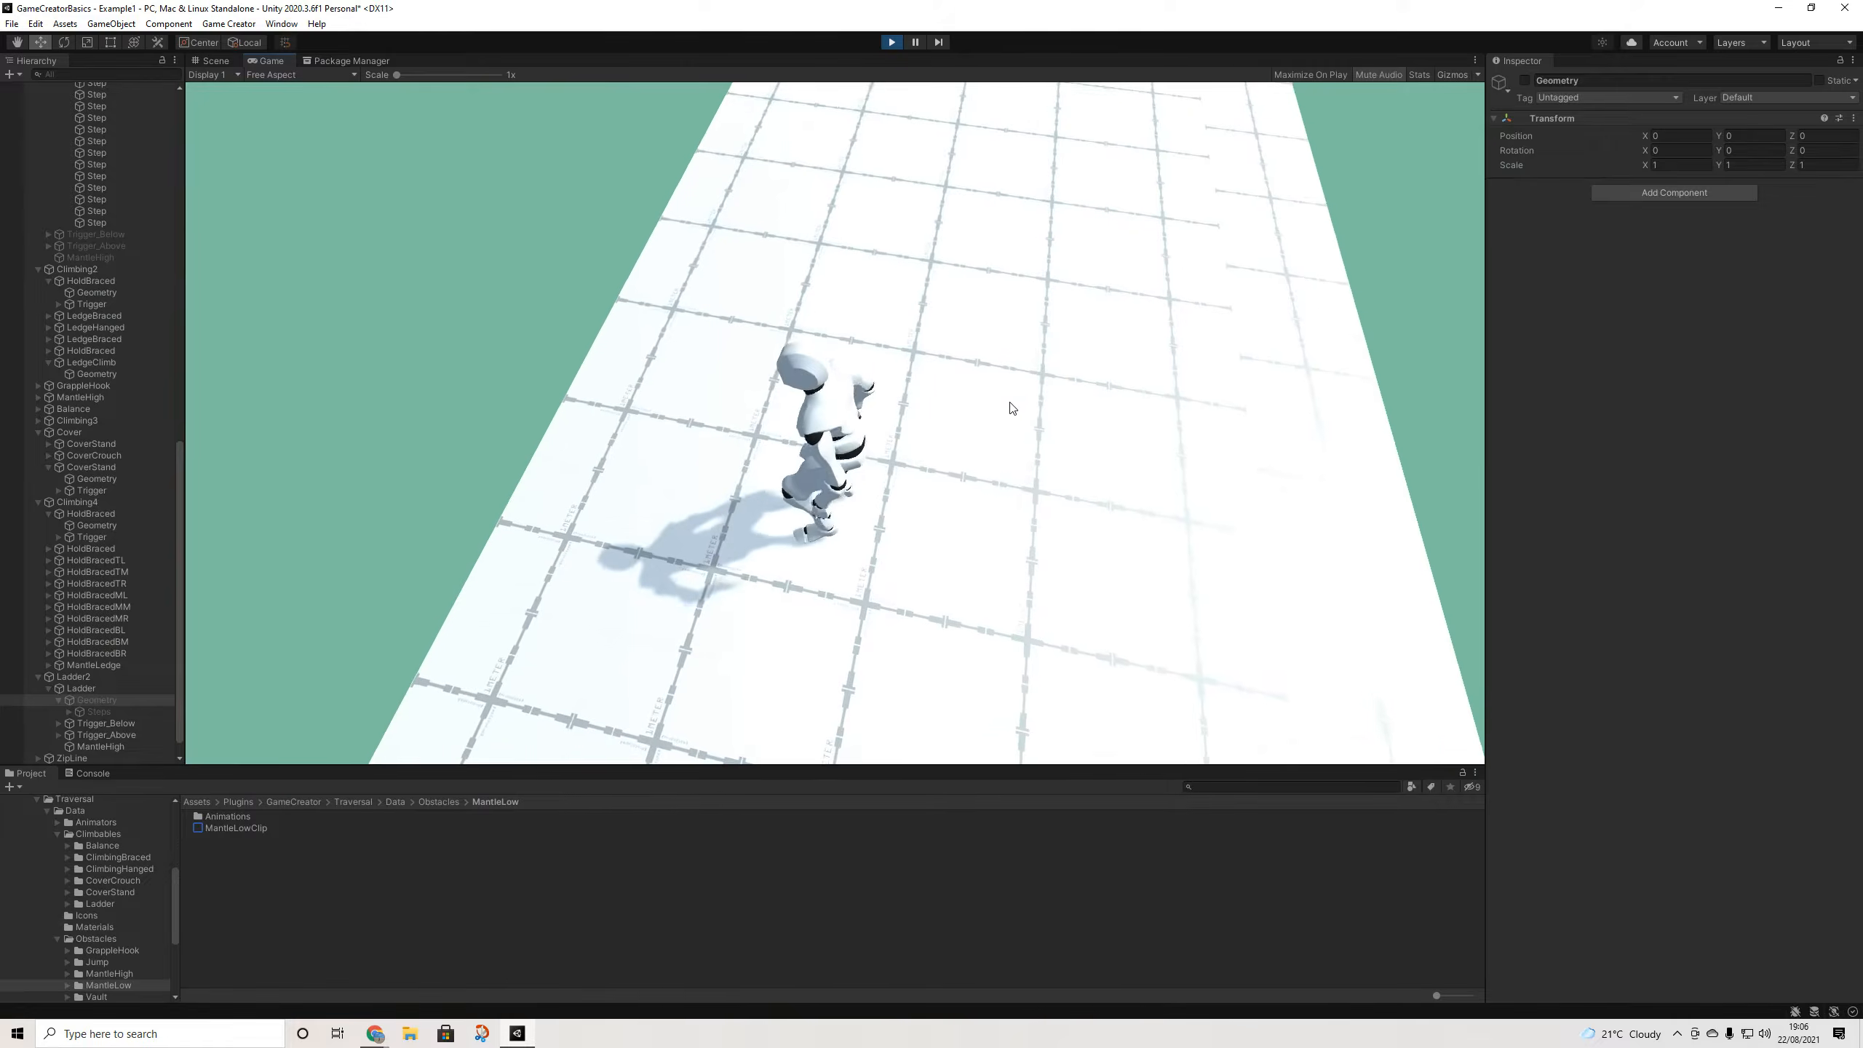
- Run the character up the wall on the hidden ladder, then stop Play mode
key(w)
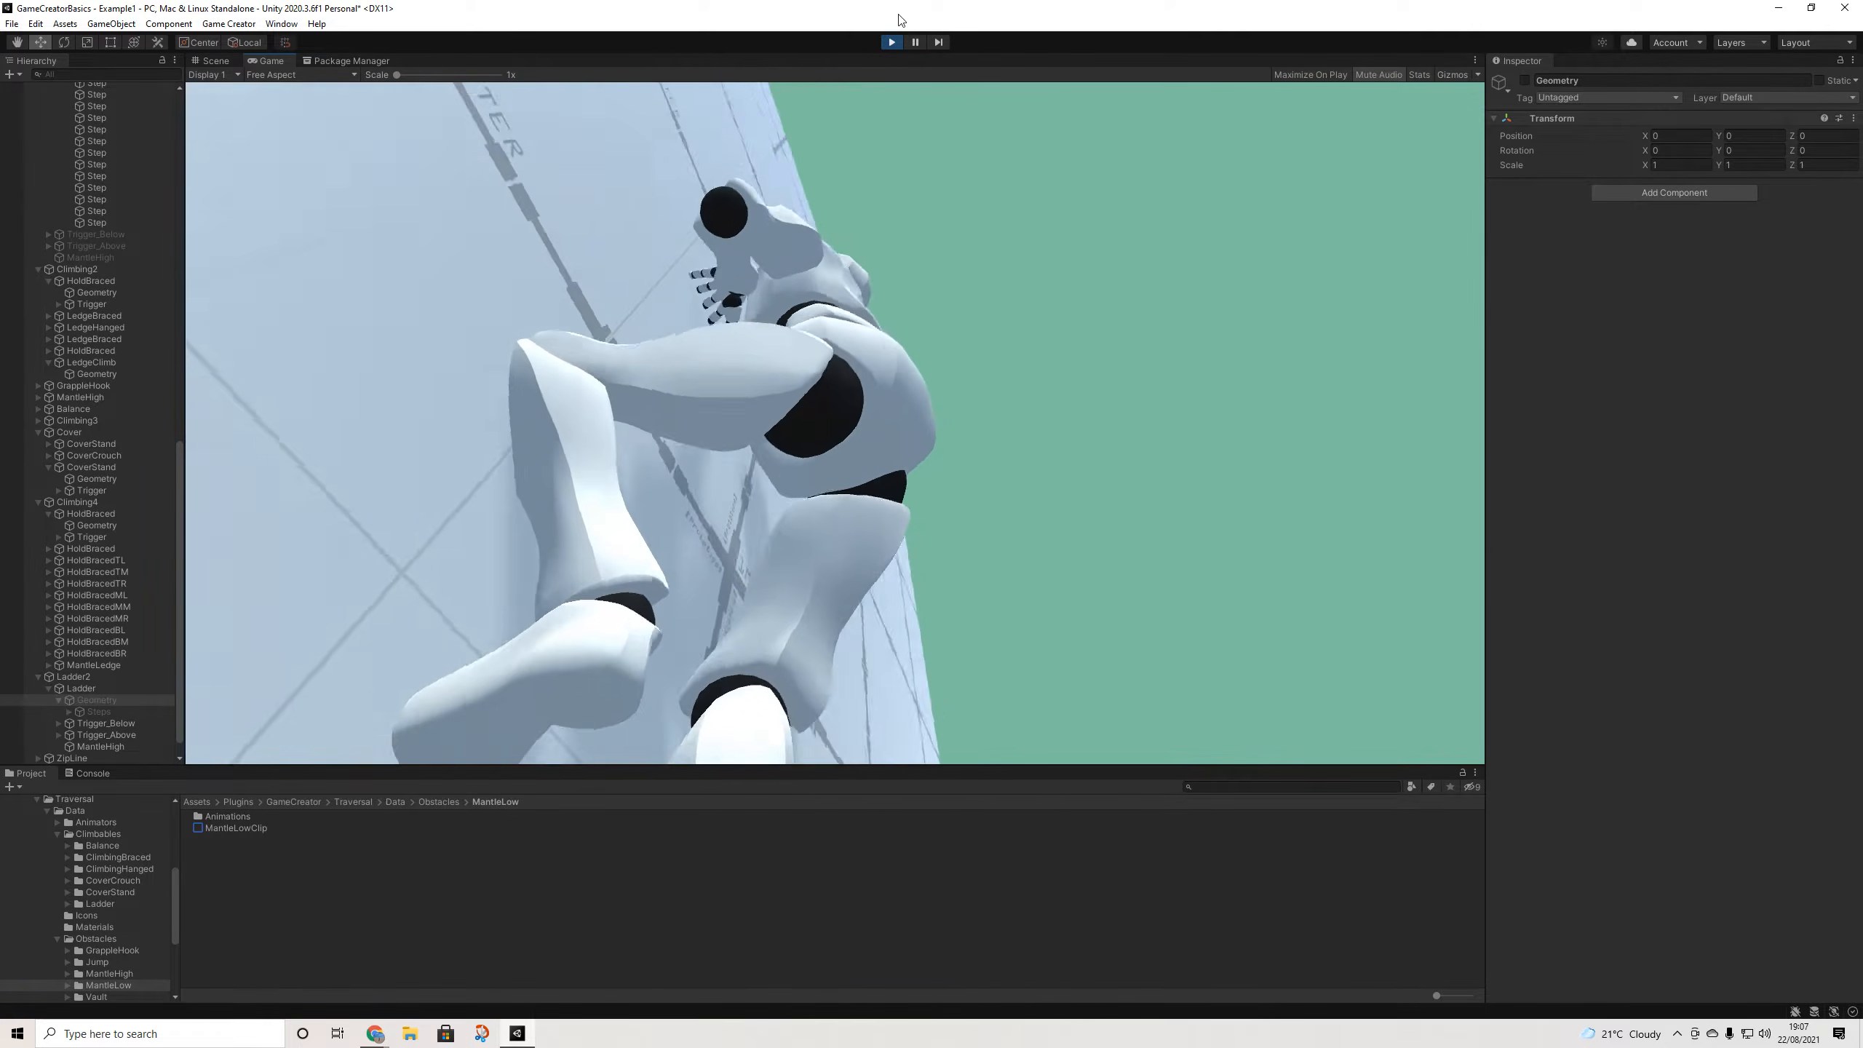
key(ctrl+p)
scroll(125, 670, down, 1)
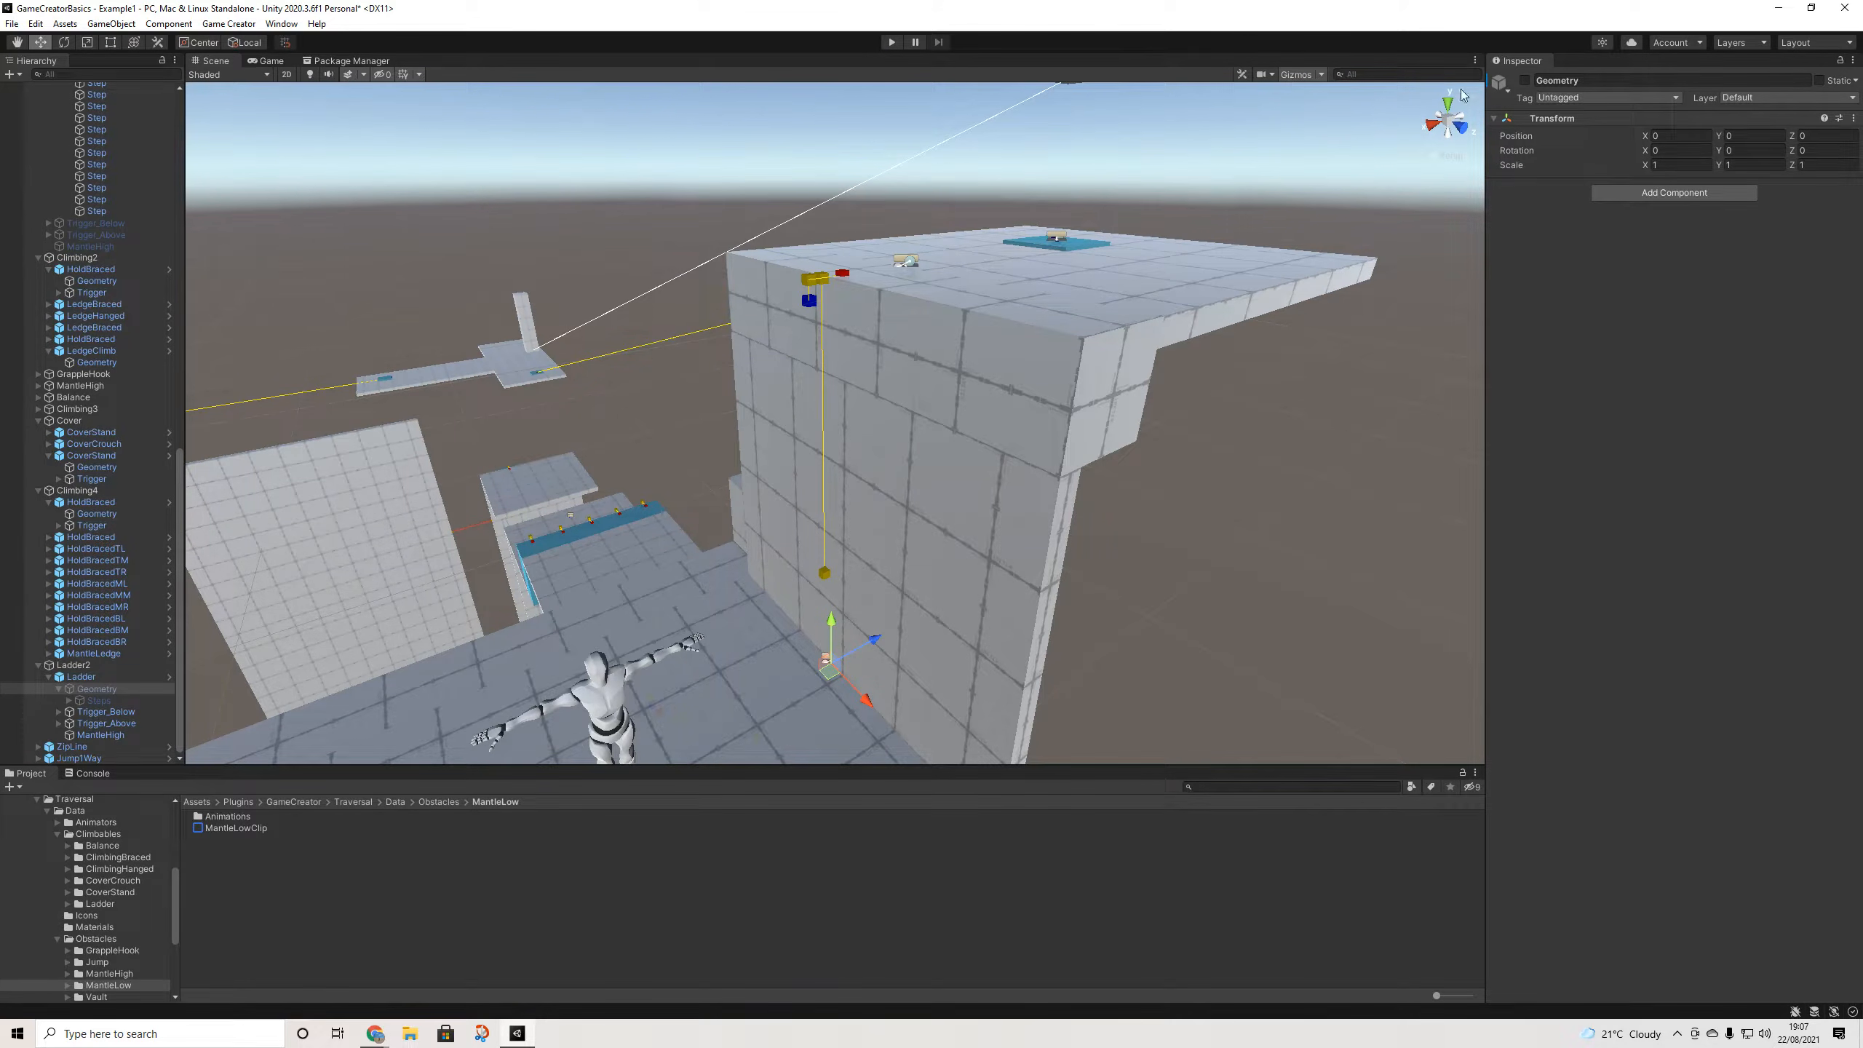
- Re-enable the ladder's Geometry and frame the ladder wall
click(1526, 80)
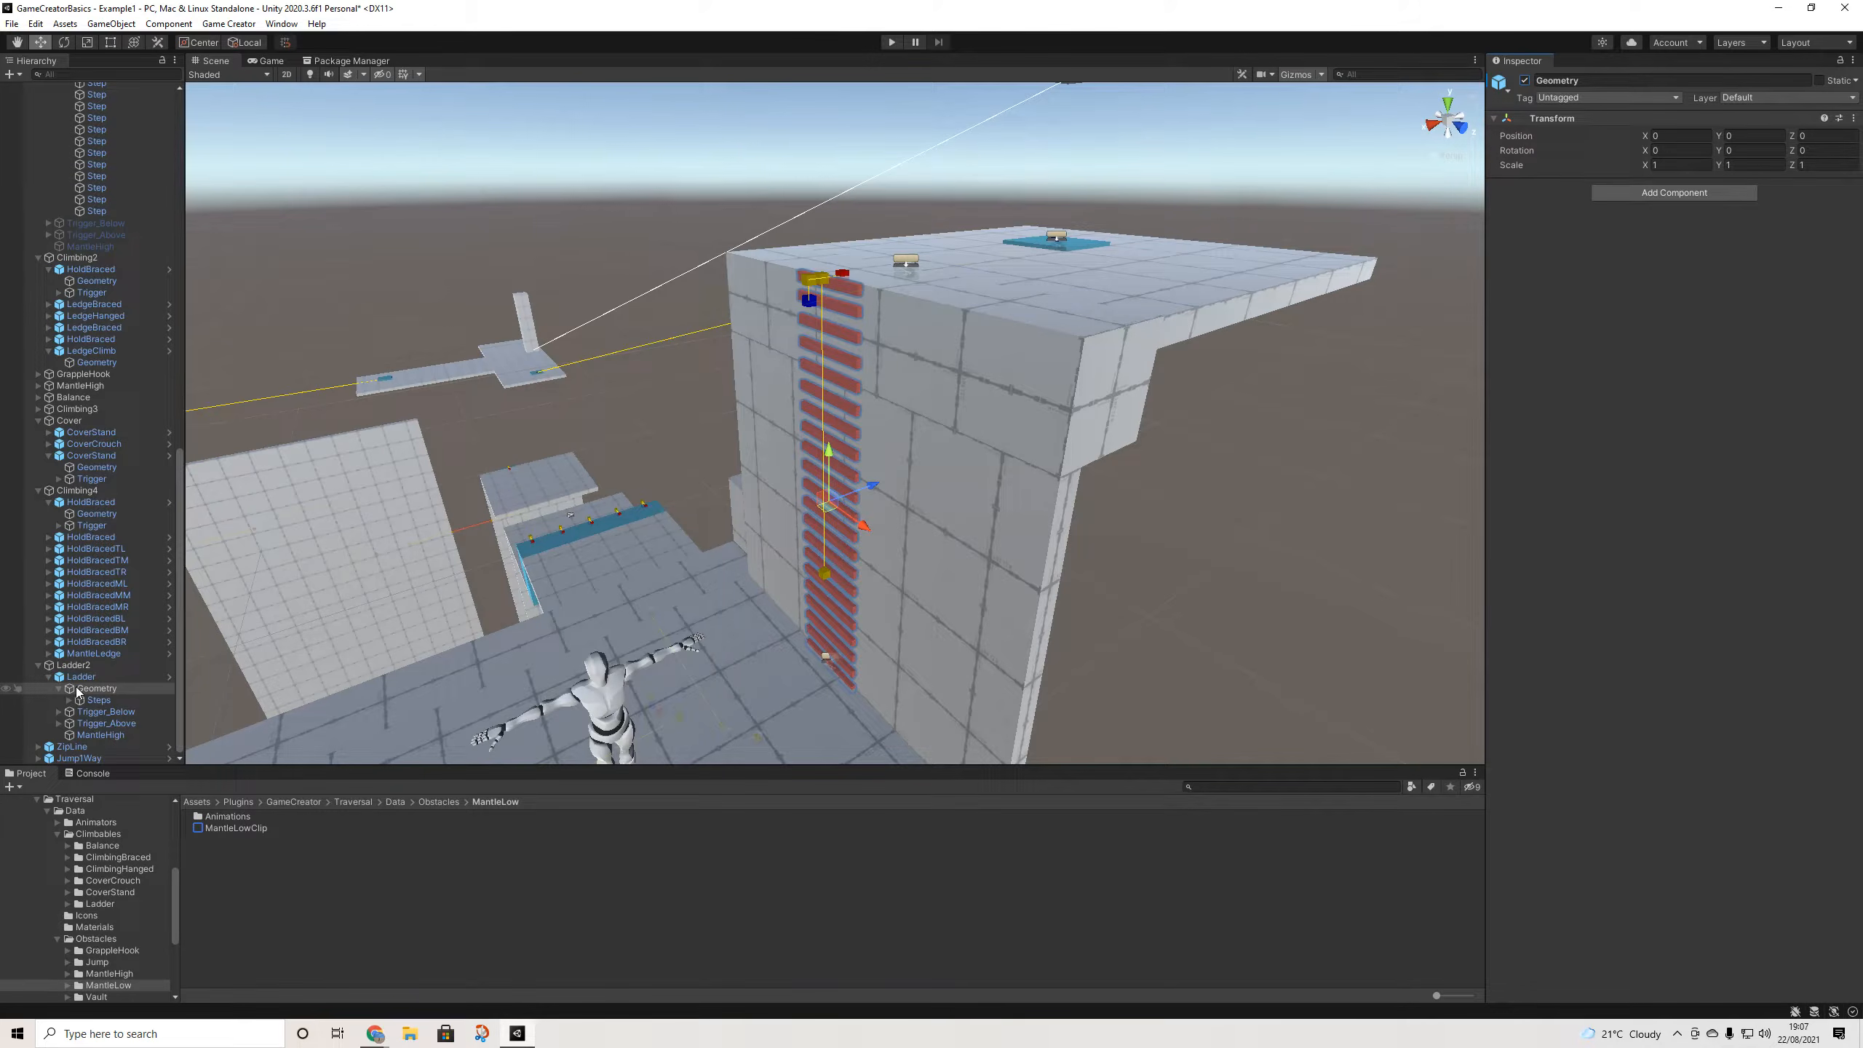
key(f)
alt+drag(878, 699, 903, 399)
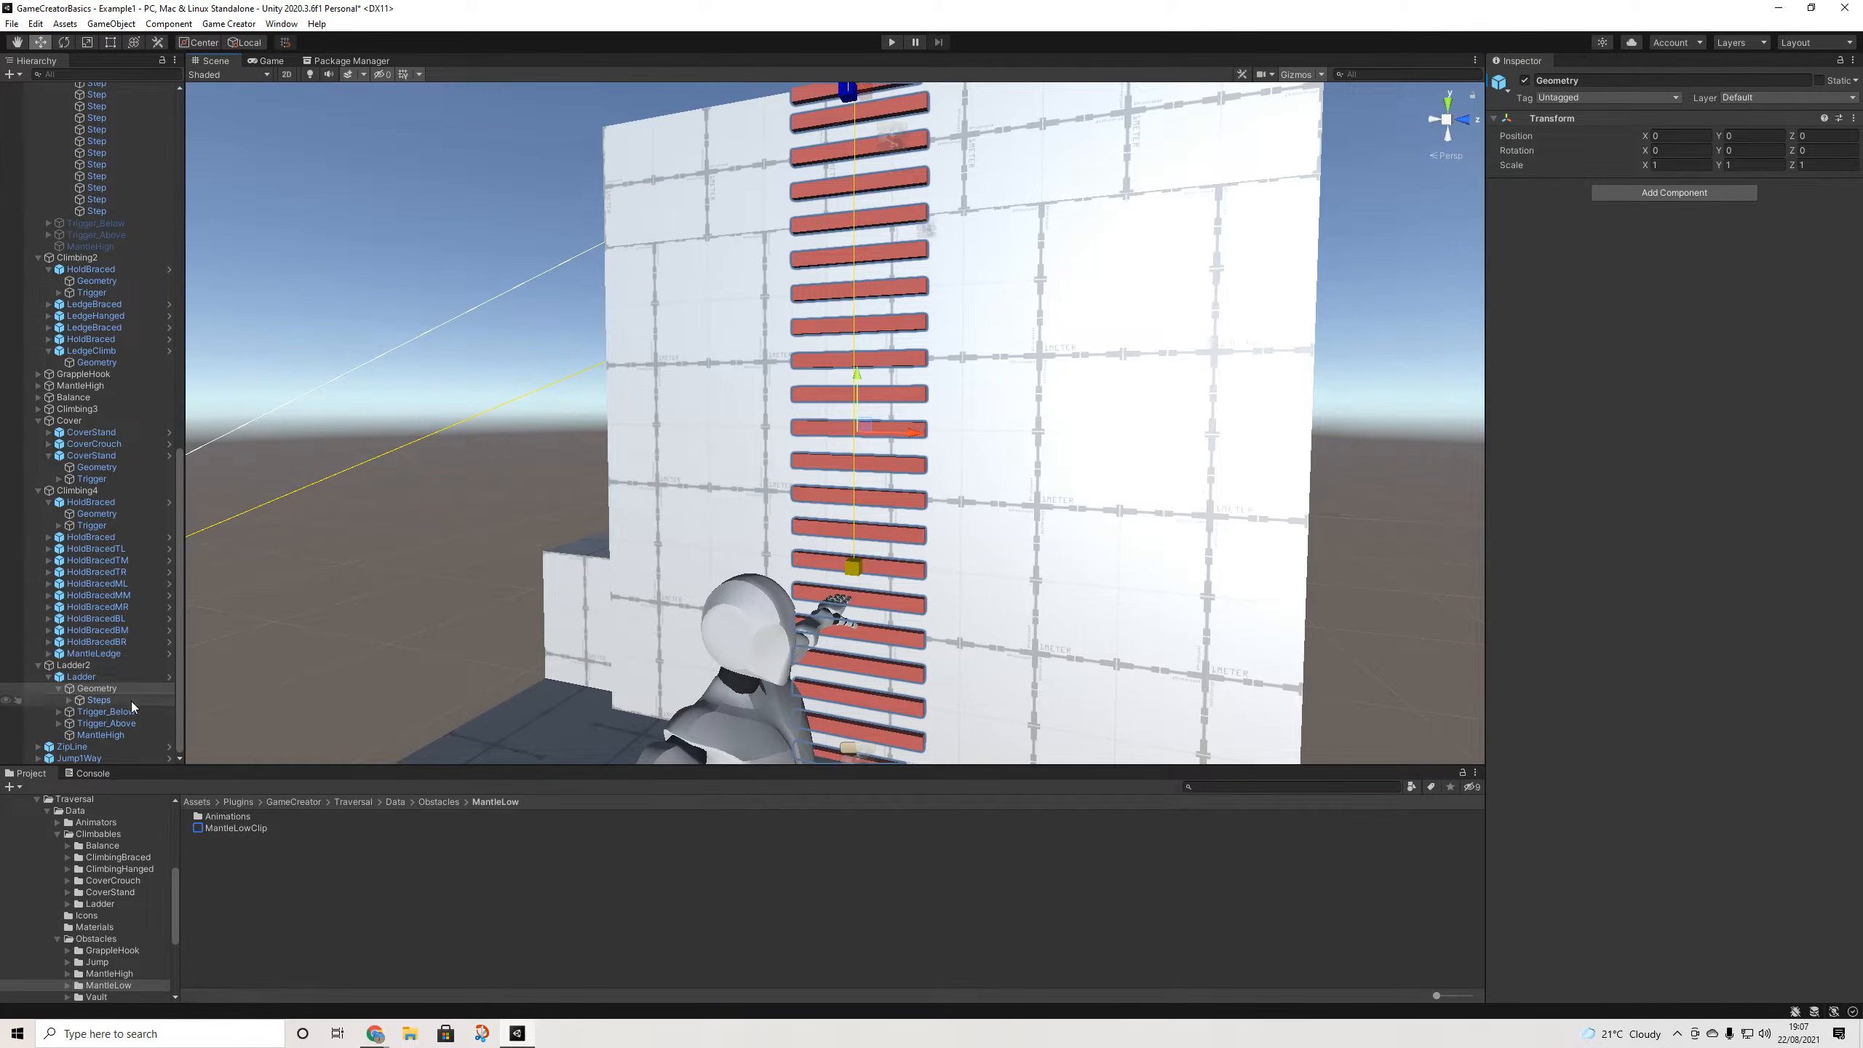
- Open the Ladder's LadderClip climb settings from its Clip field
click(97, 701)
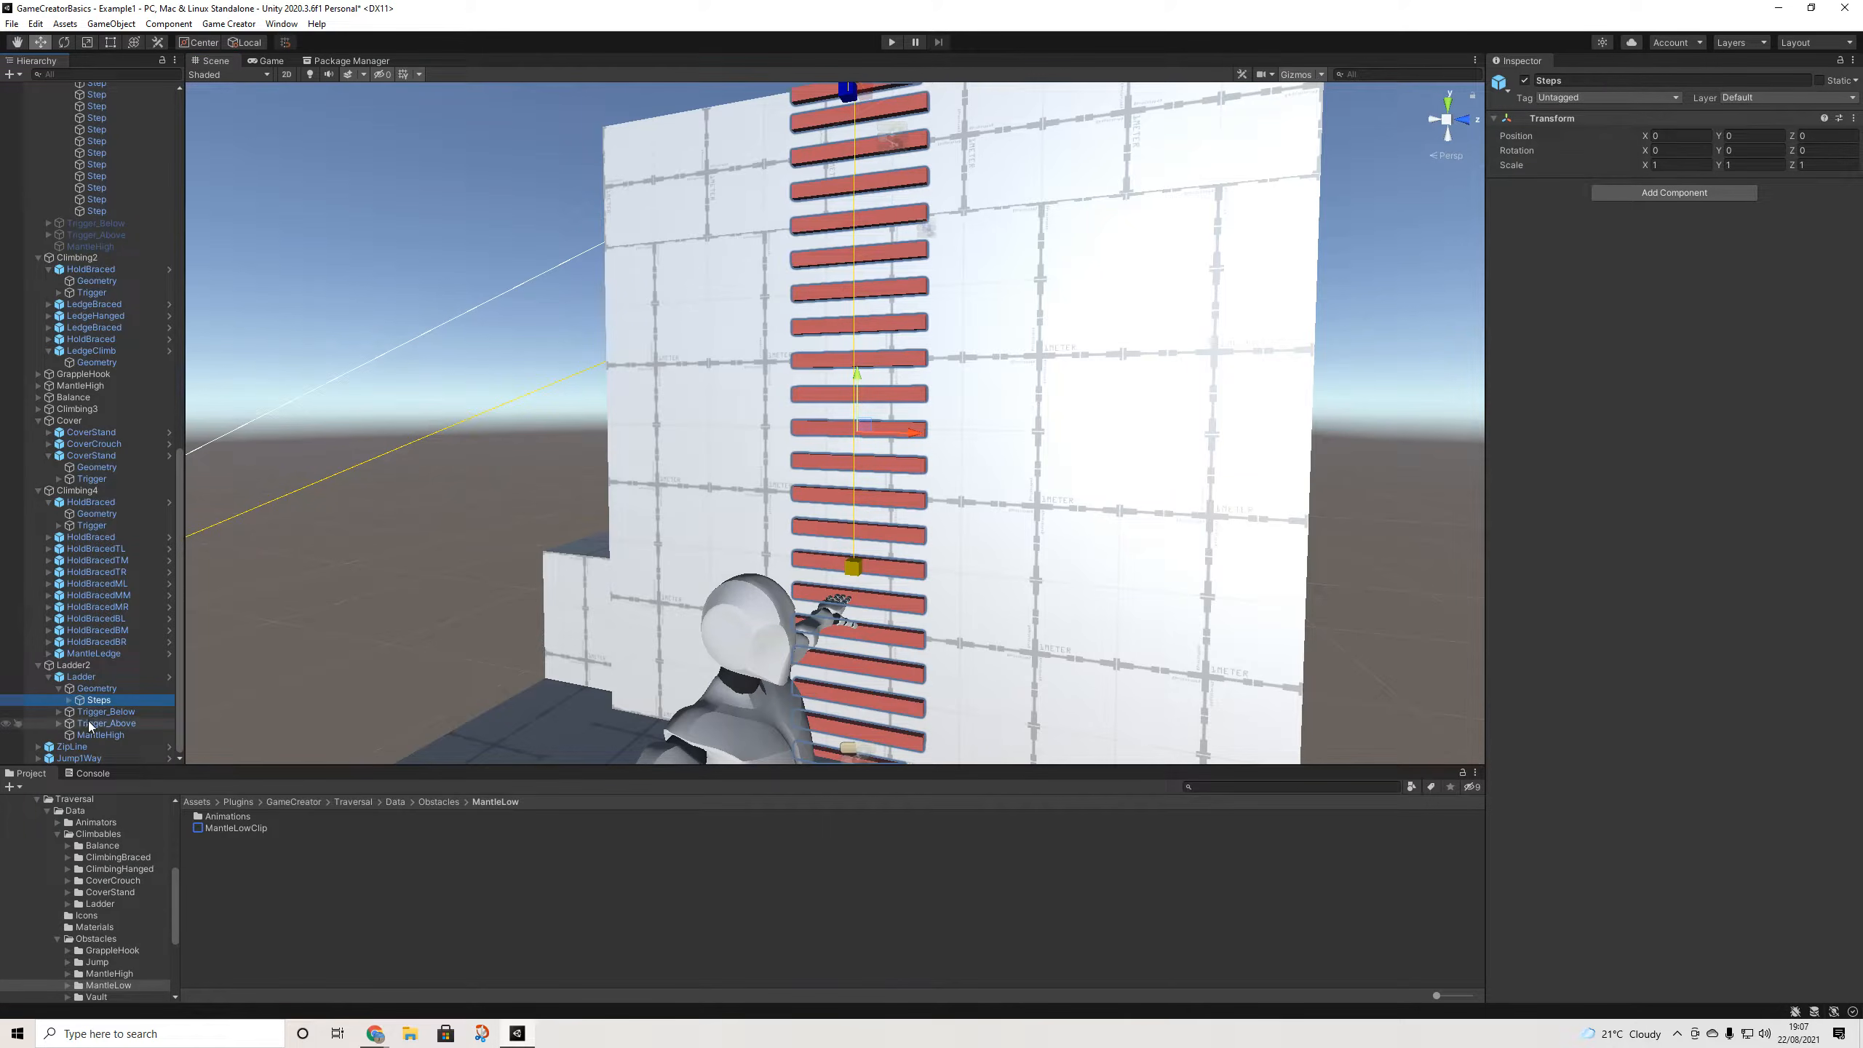
click(81, 677)
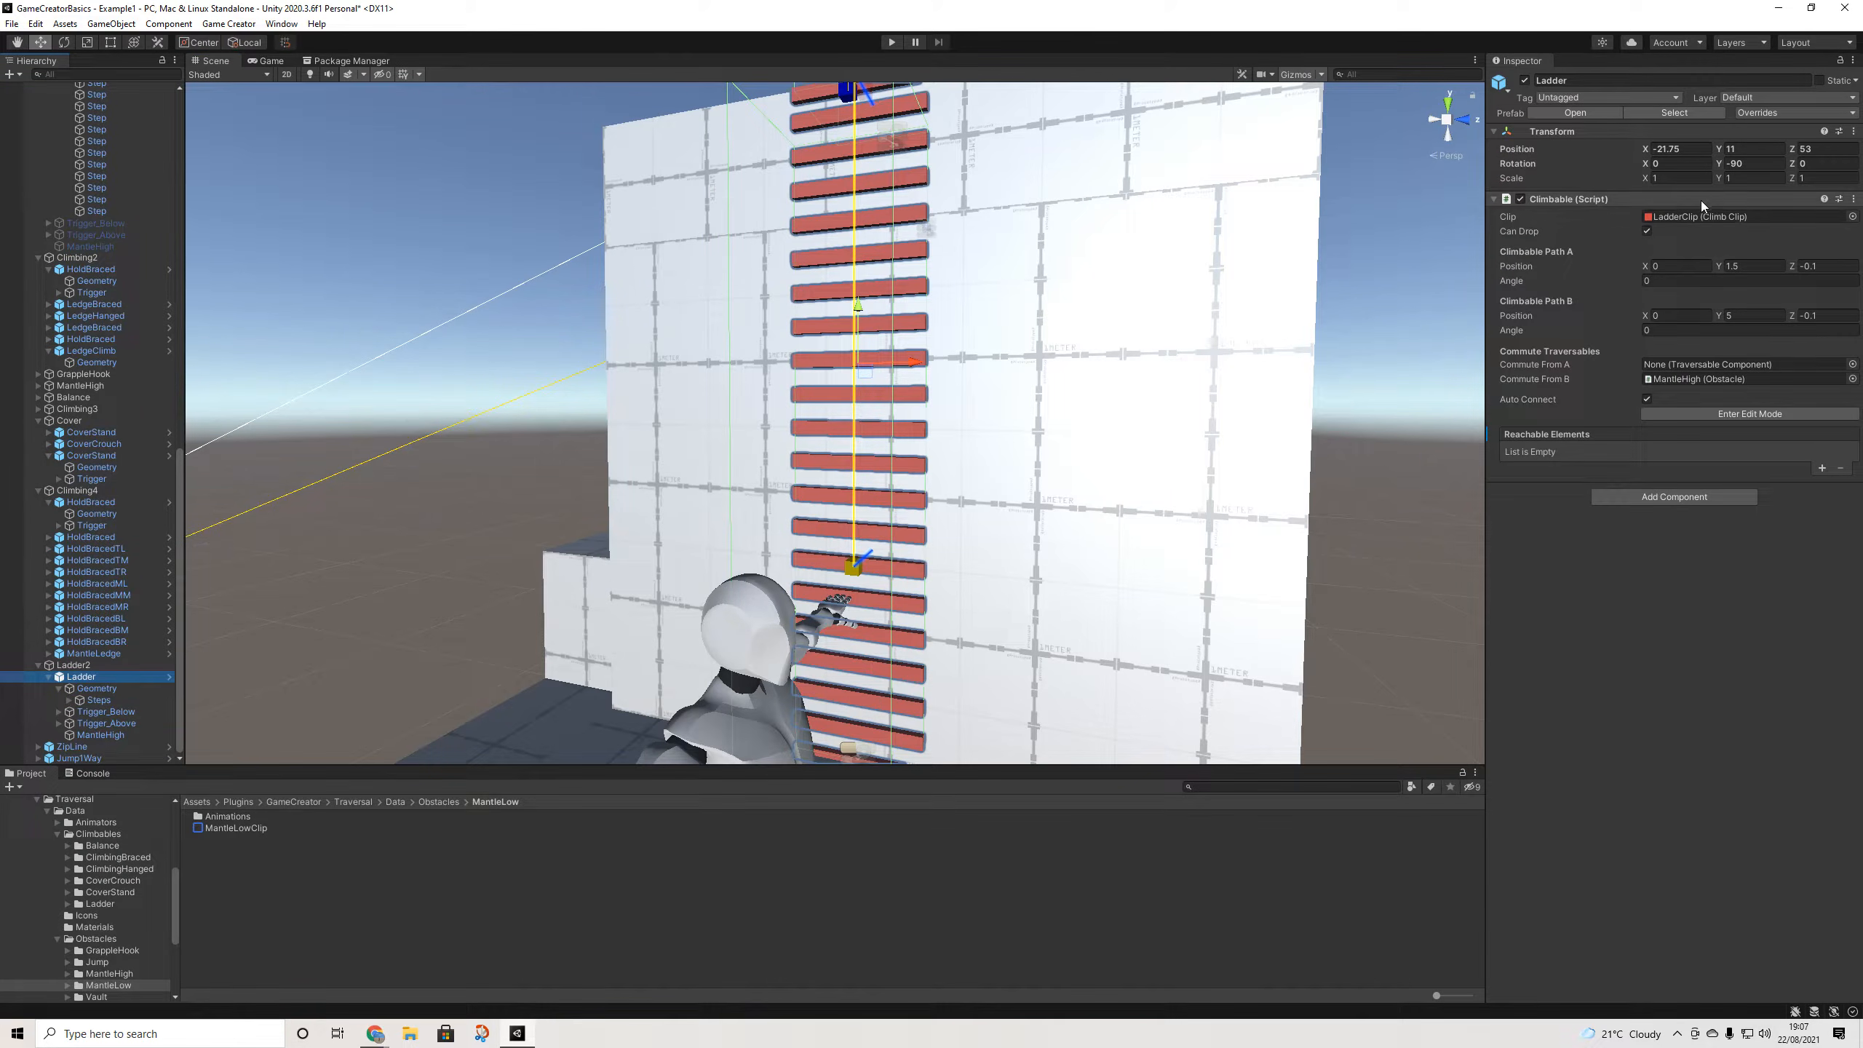
click(1687, 217)
click(238, 839)
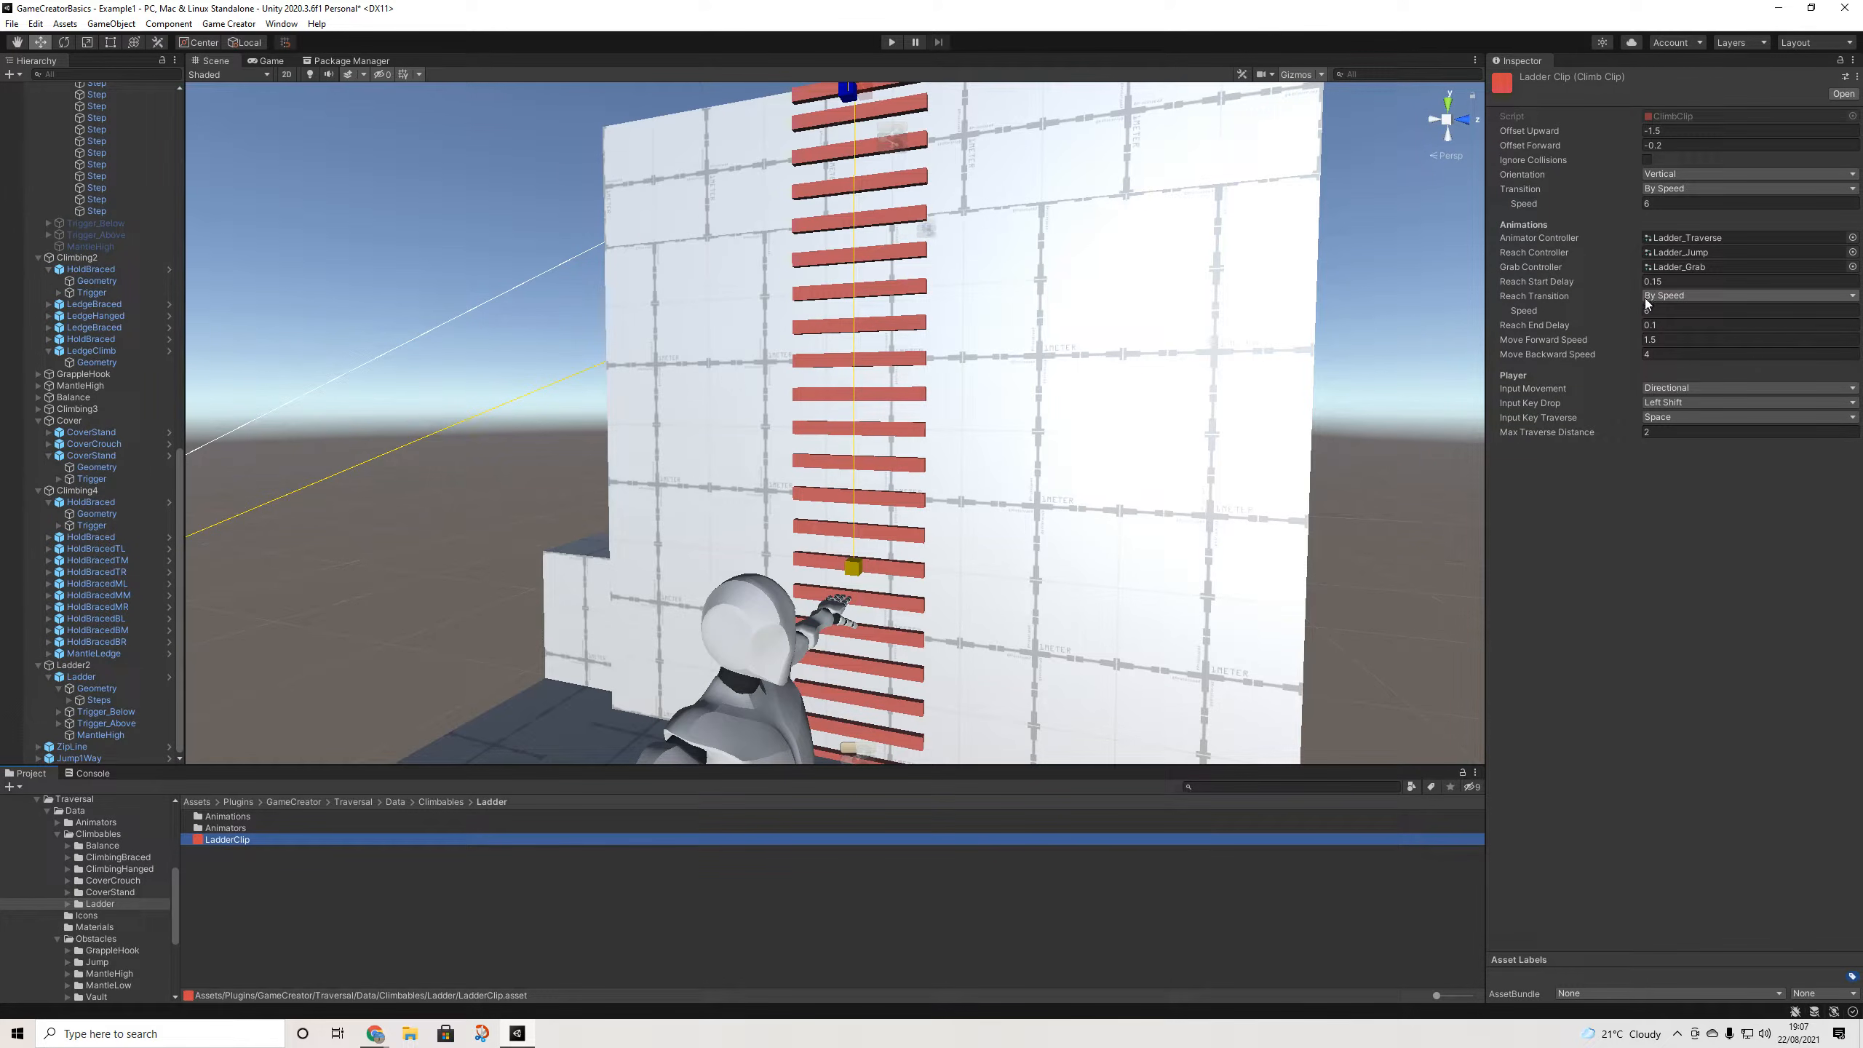
- Set LadderClip's Input Movement to Automatic Forward and play-test climbing the ladder
click(1657, 388)
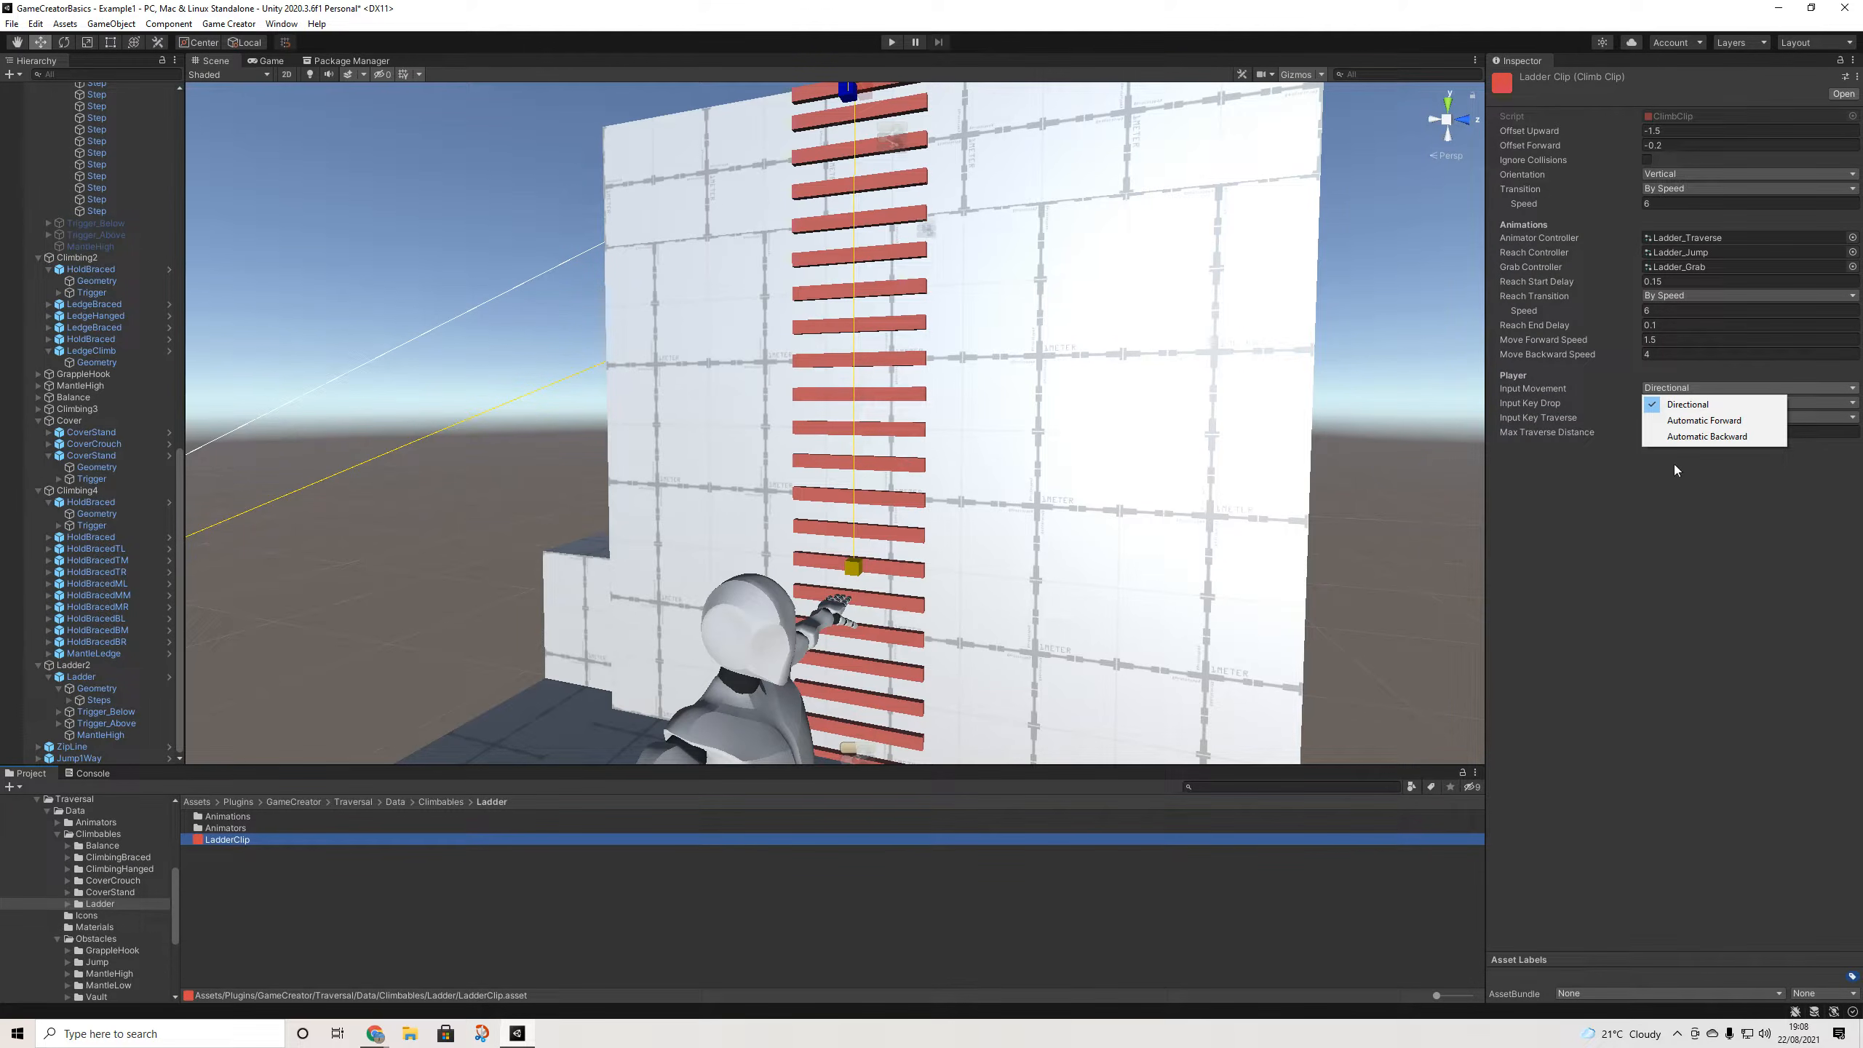
click(1717, 420)
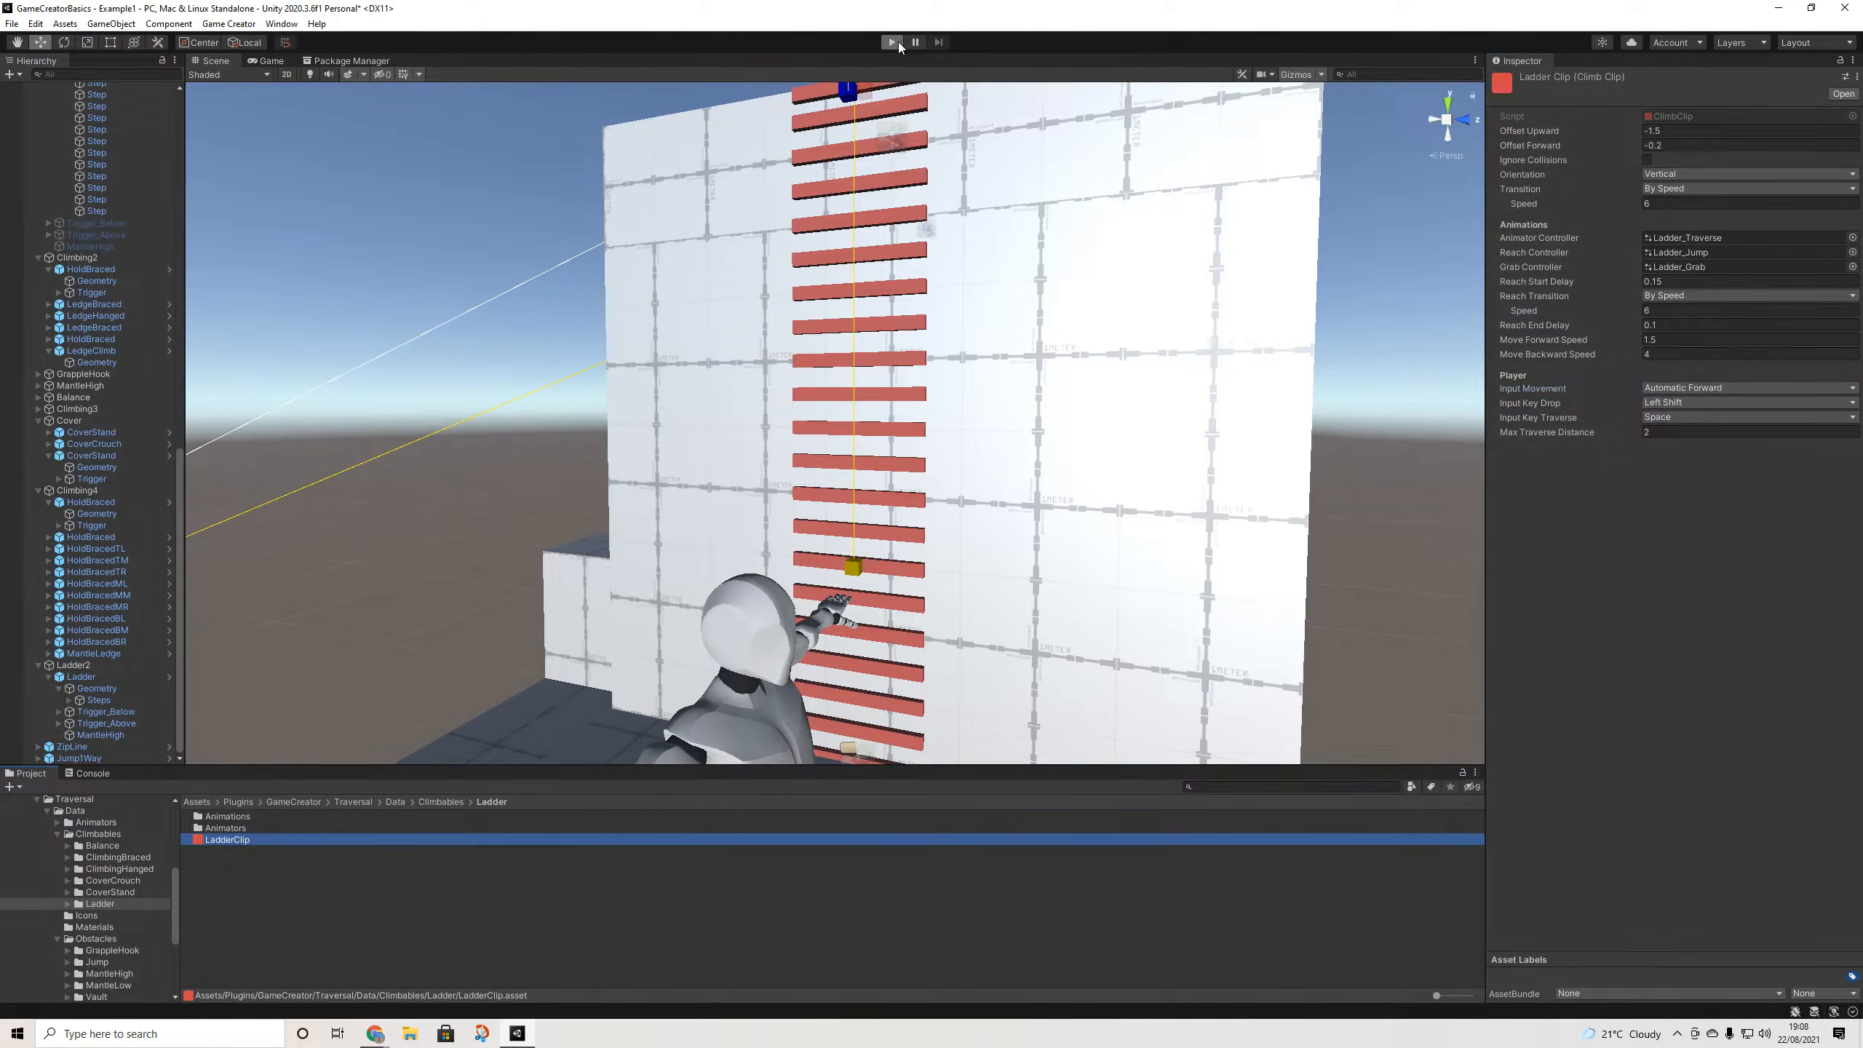
click(898, 41)
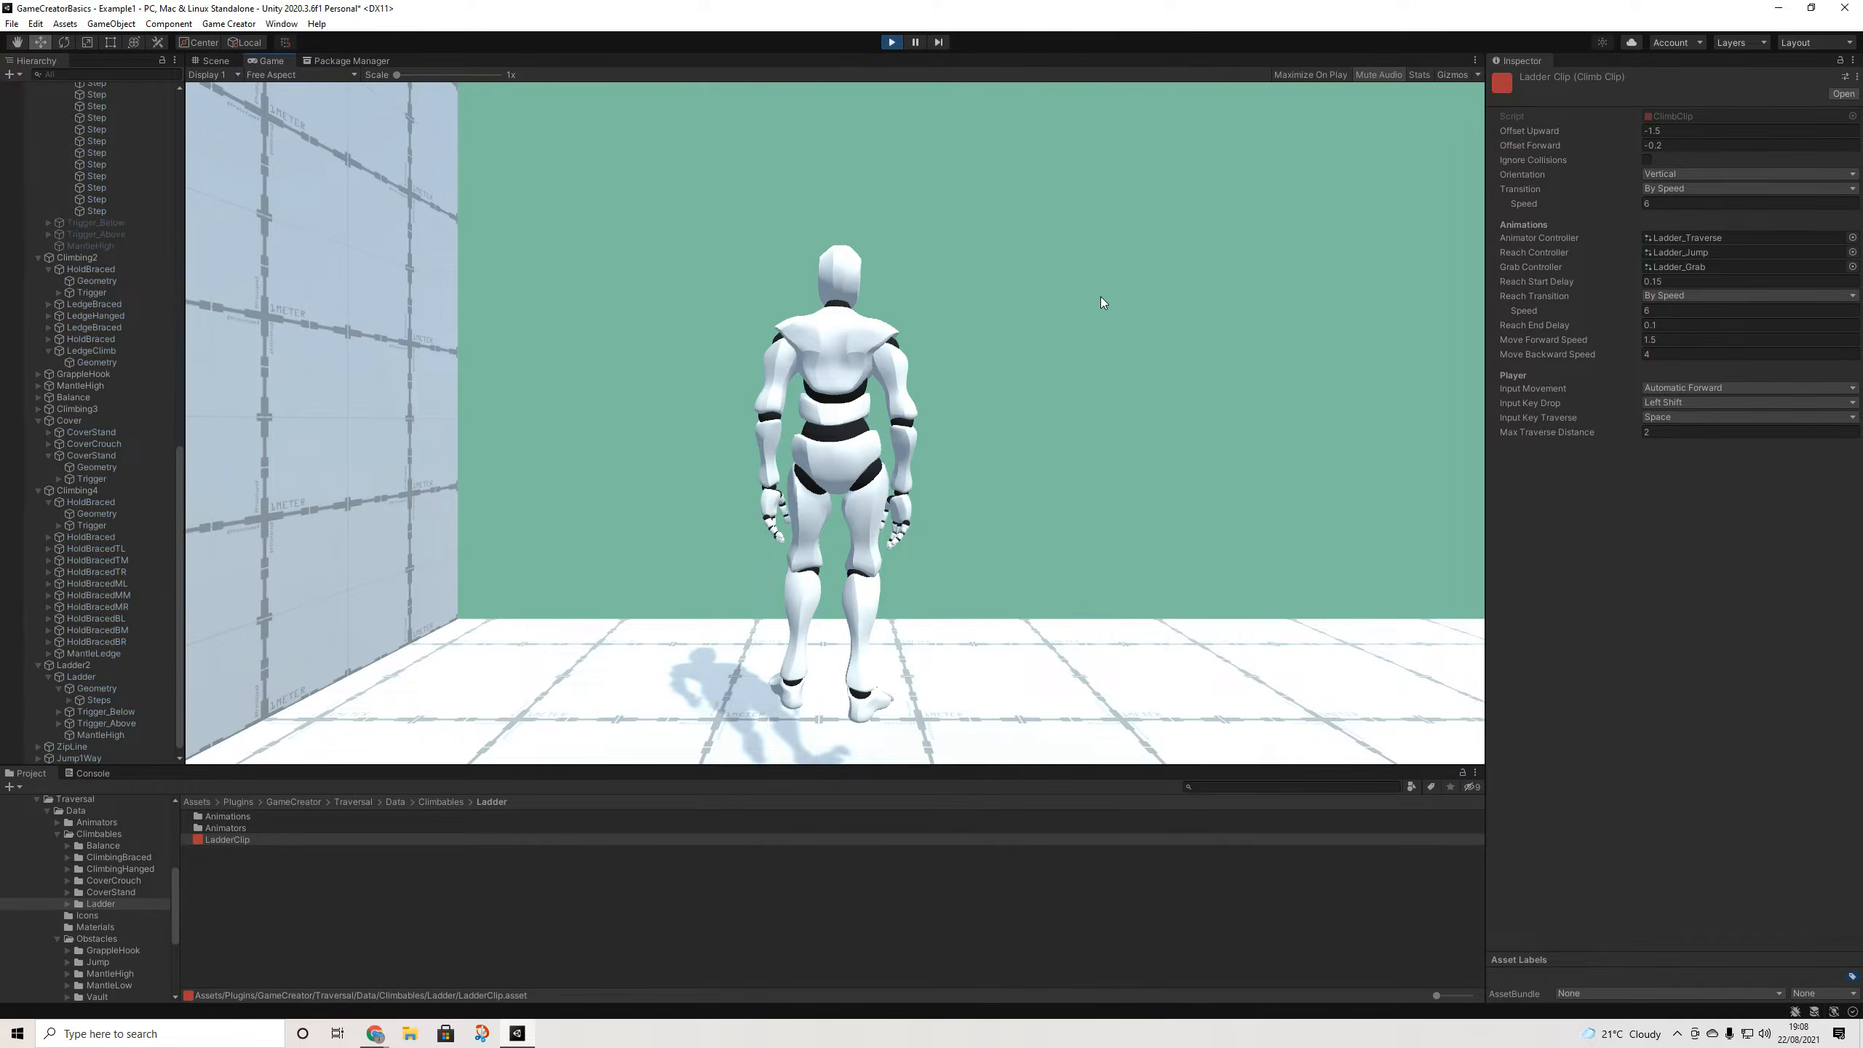
key(w)
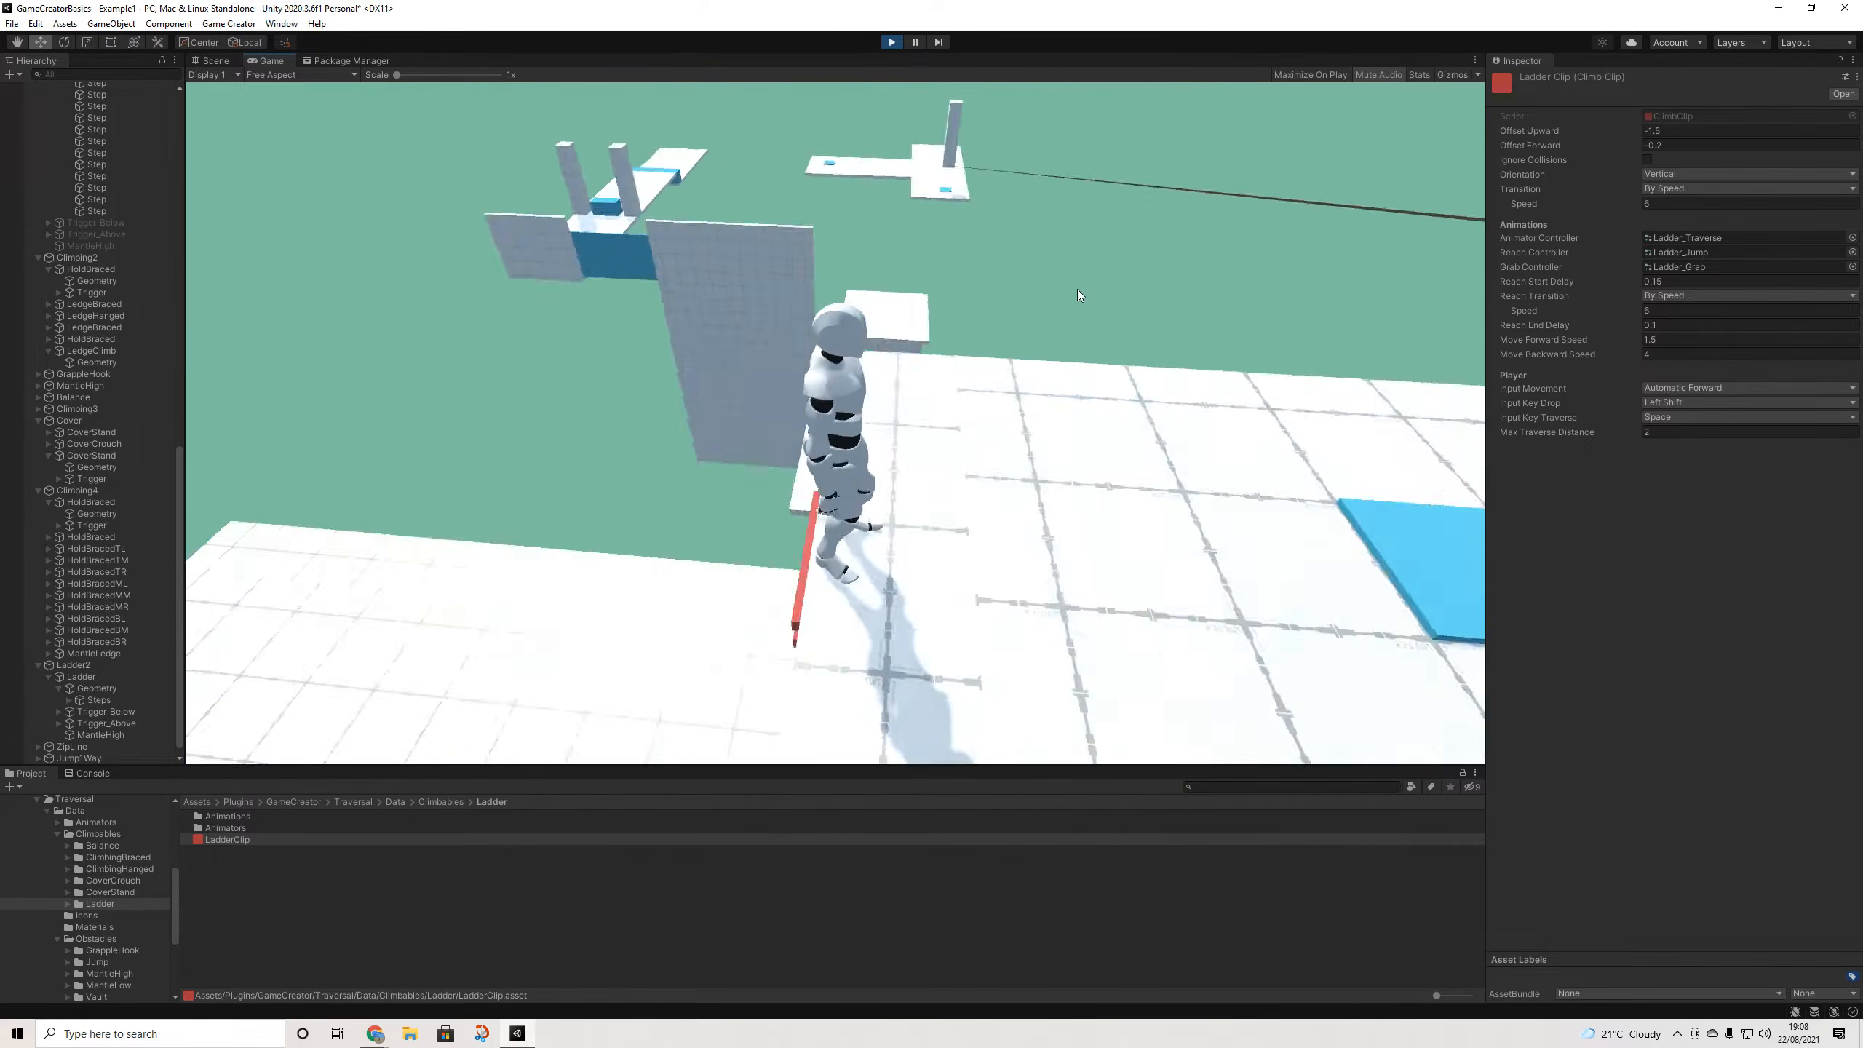
key(w)
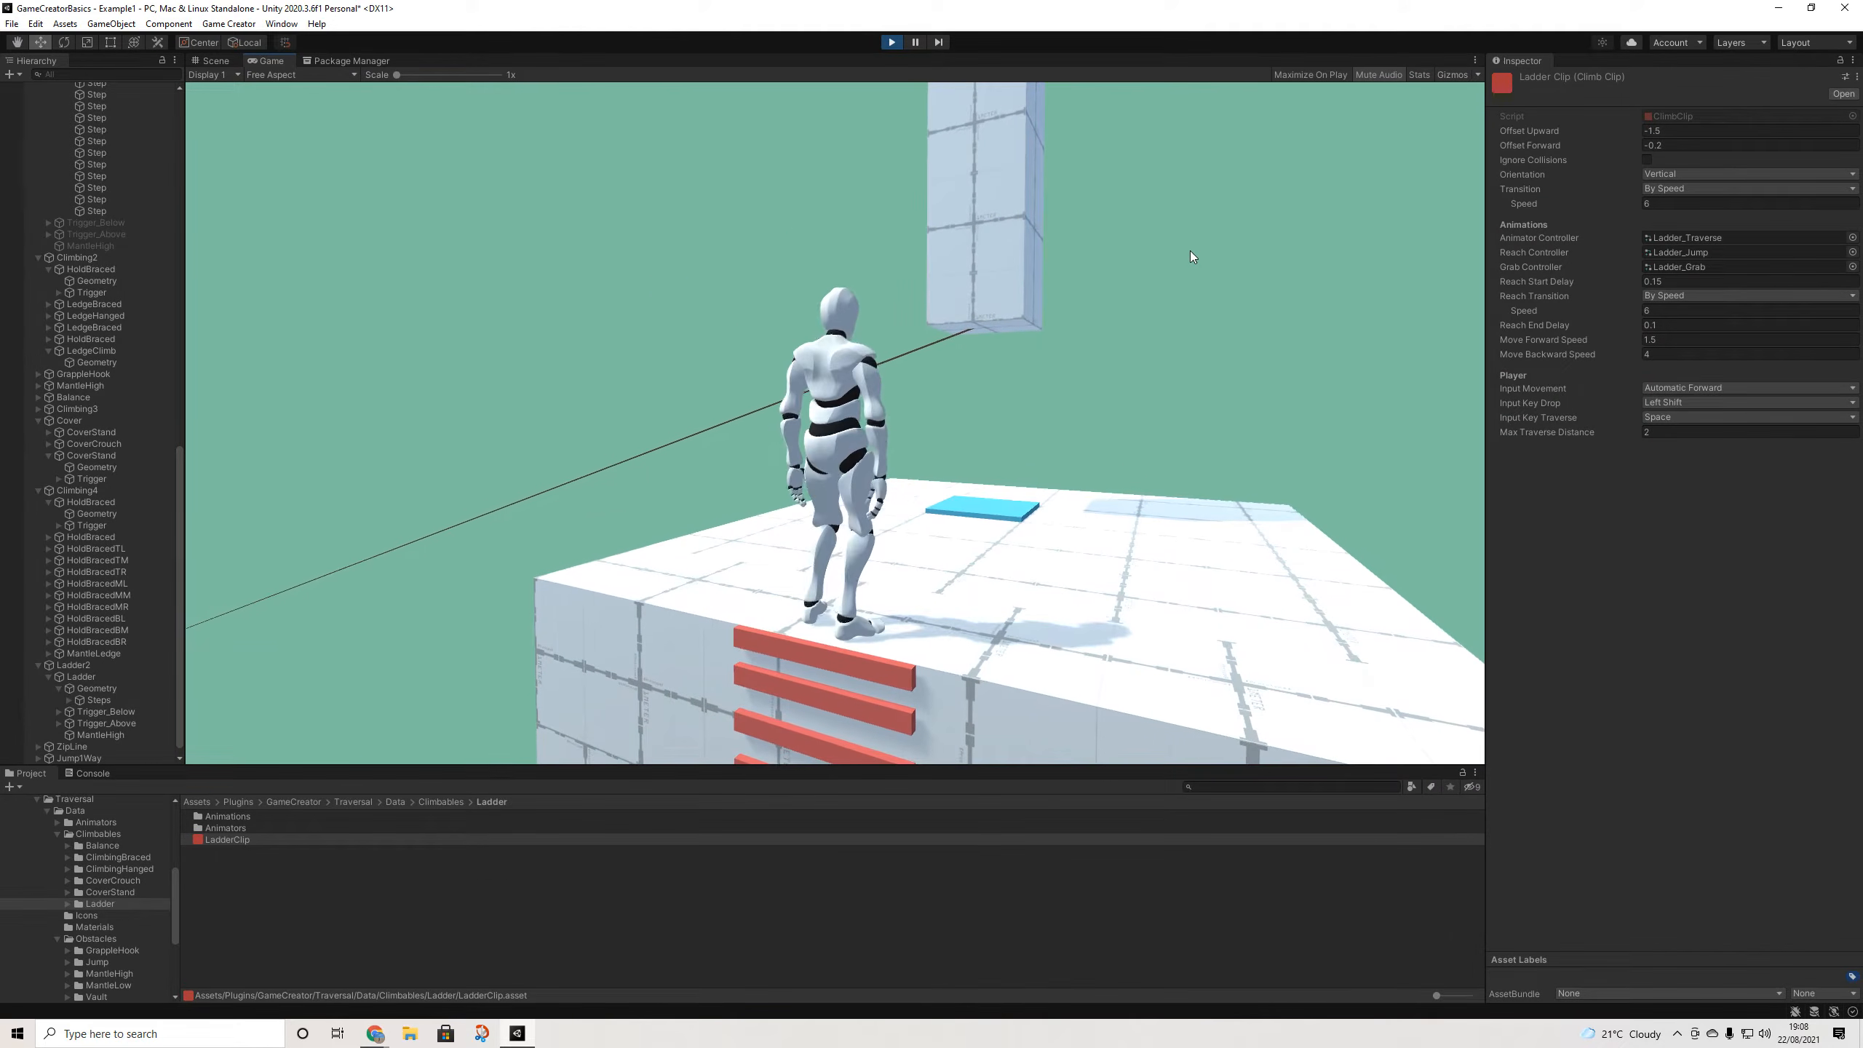
key(s)
key(w)
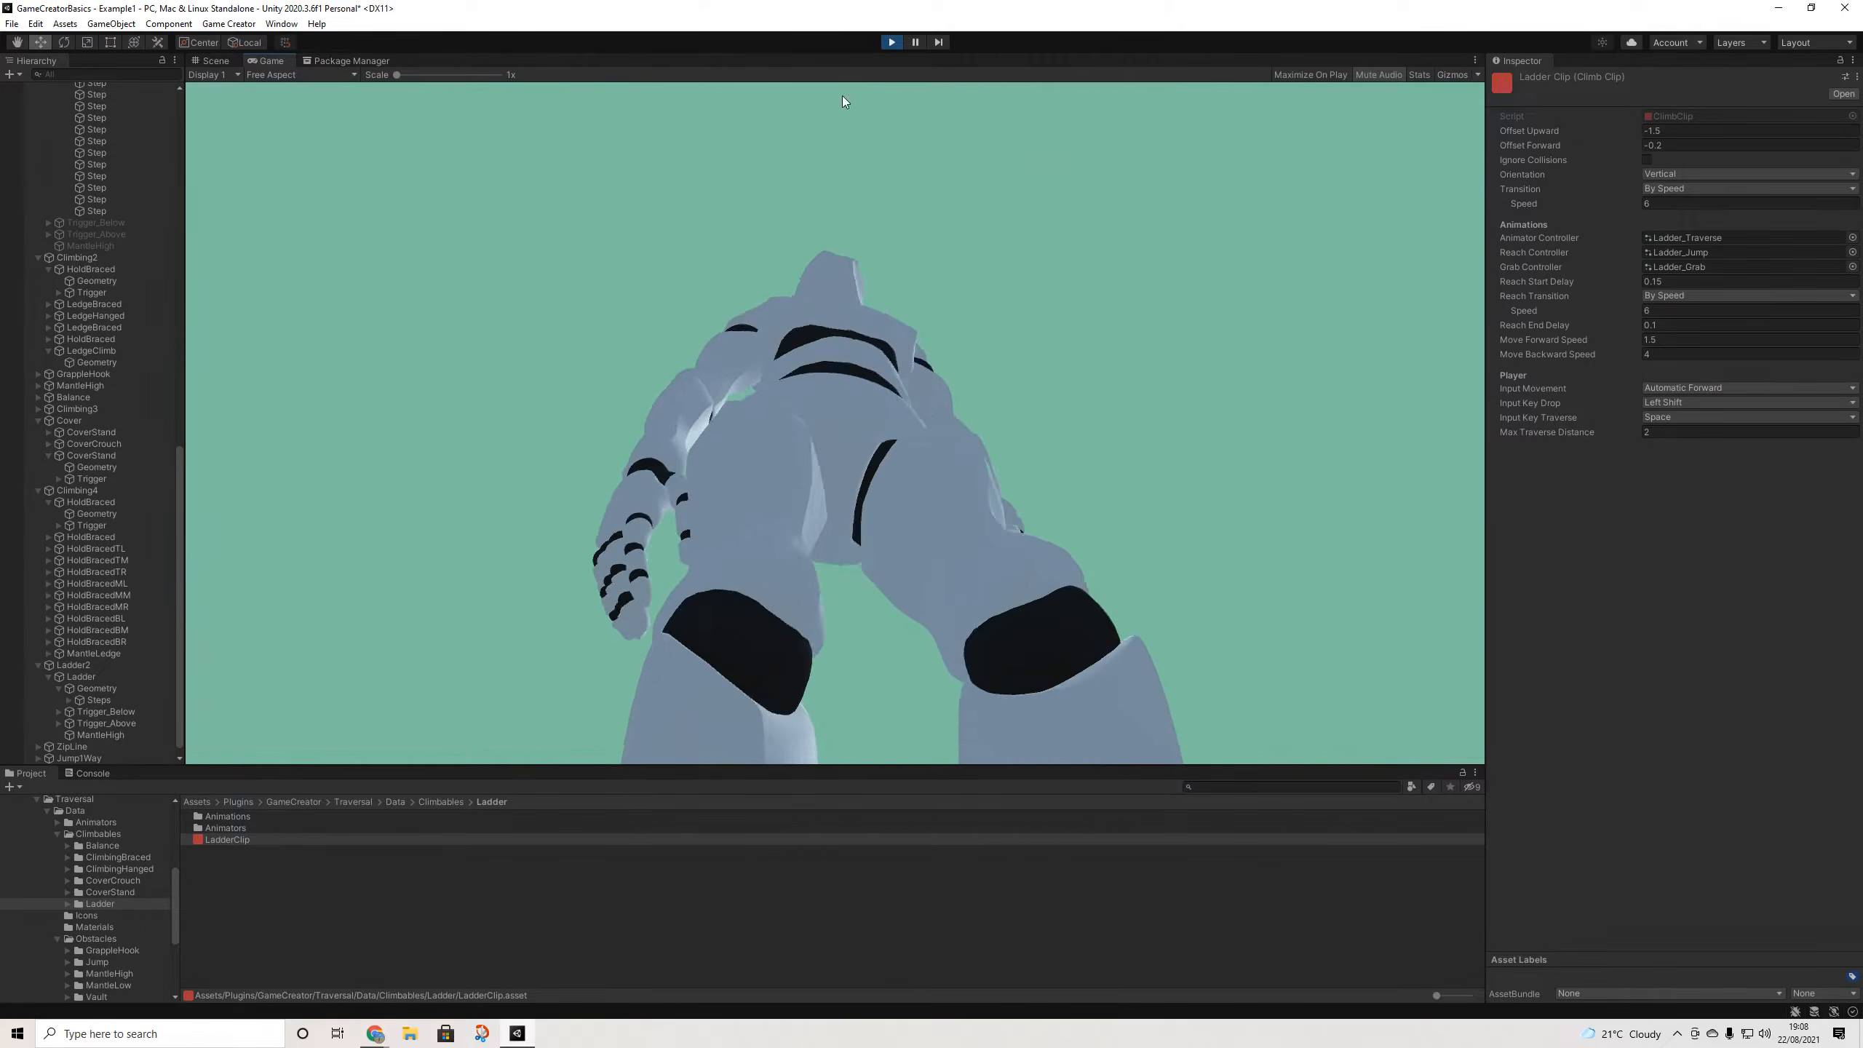
click(892, 41)
- Set LadderClip's Input Movement back to Directional
click(1687, 389)
click(1703, 417)
scroll(987, 422, down, 5)
alt+drag(987, 423, 953, 521)
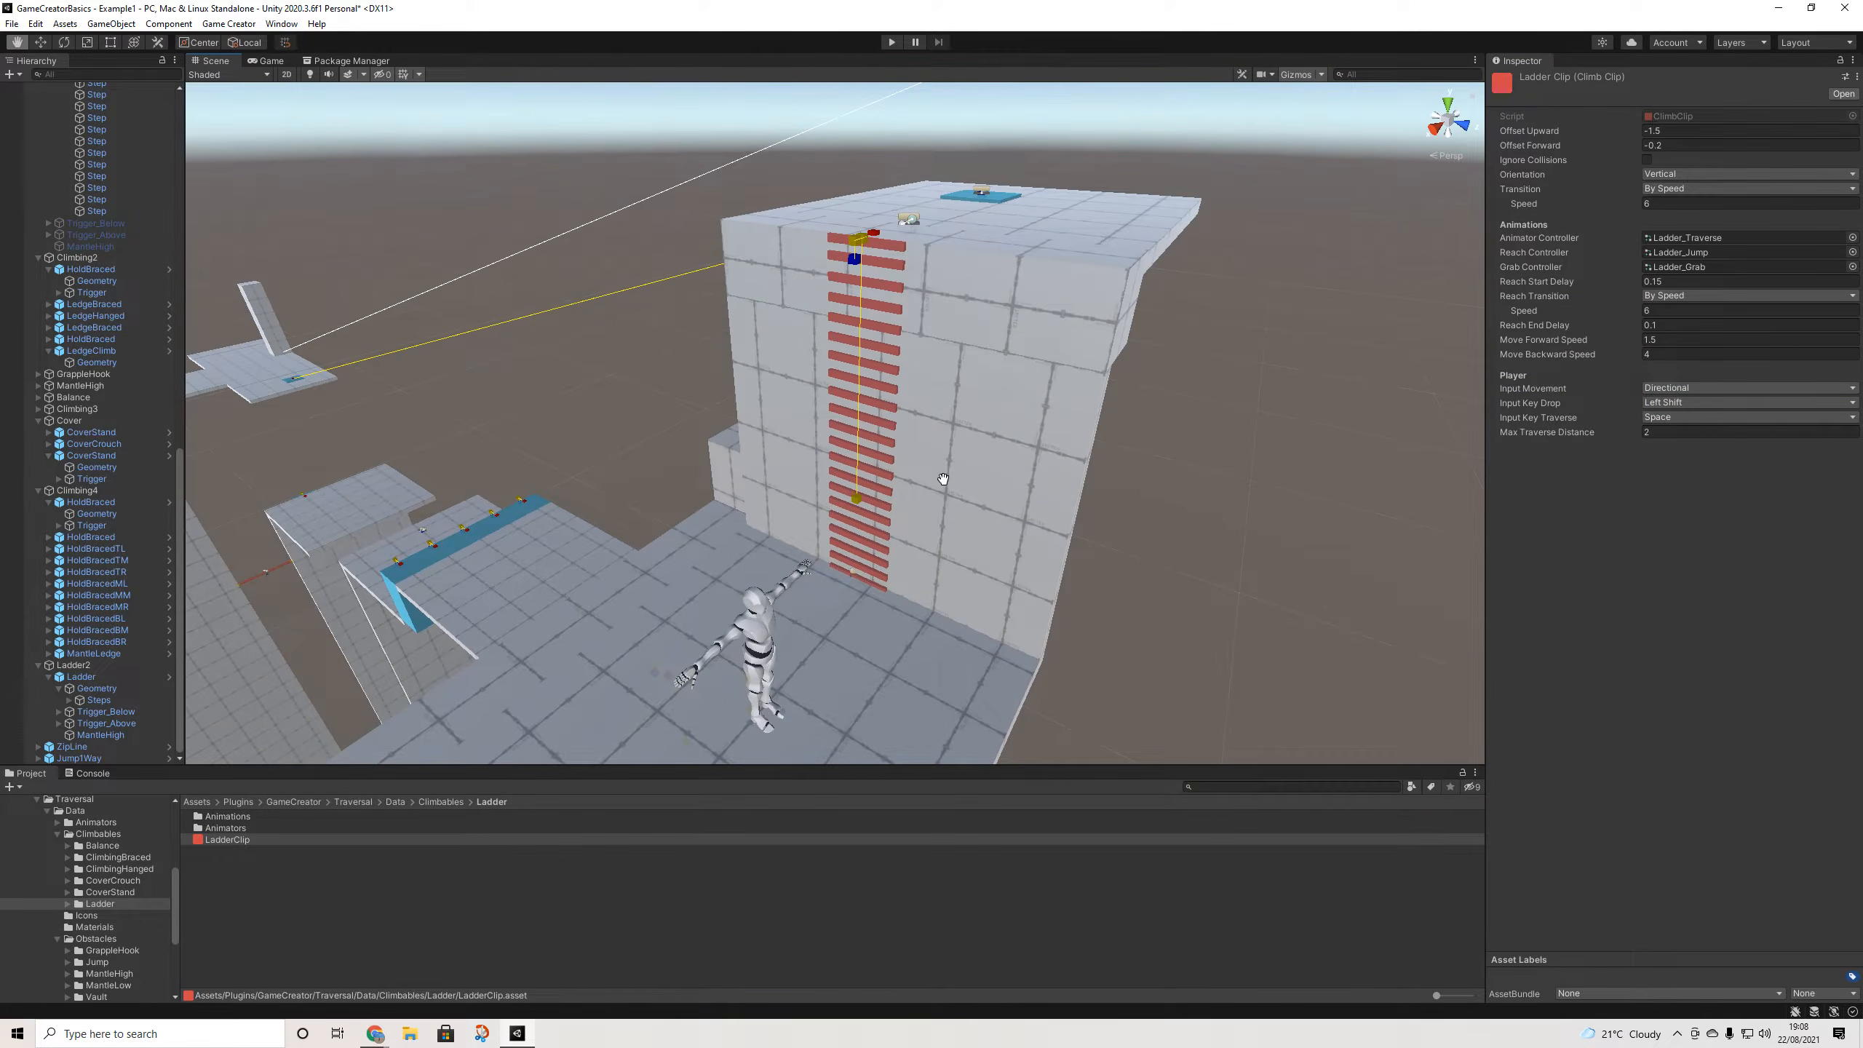
- Check the Input Key Drop list, keep Left Shift, and start Play mode
click(1671, 402)
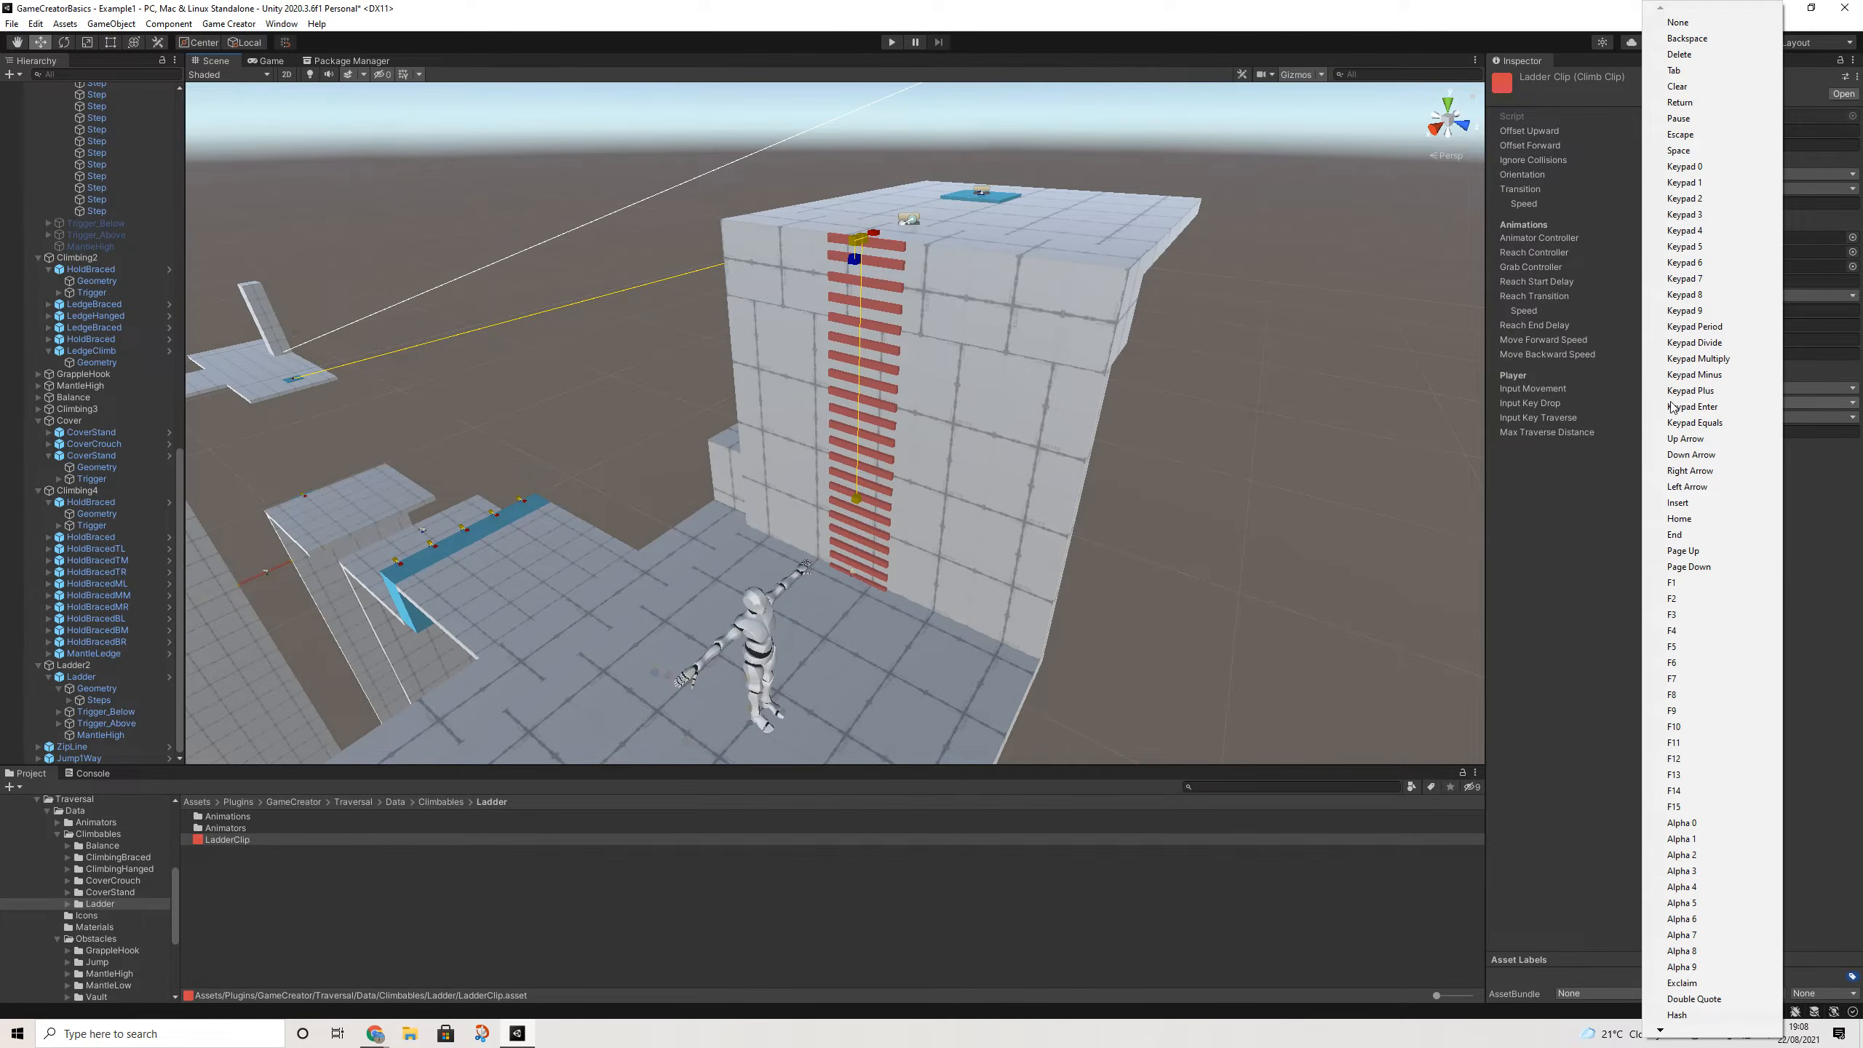
click(1554, 503)
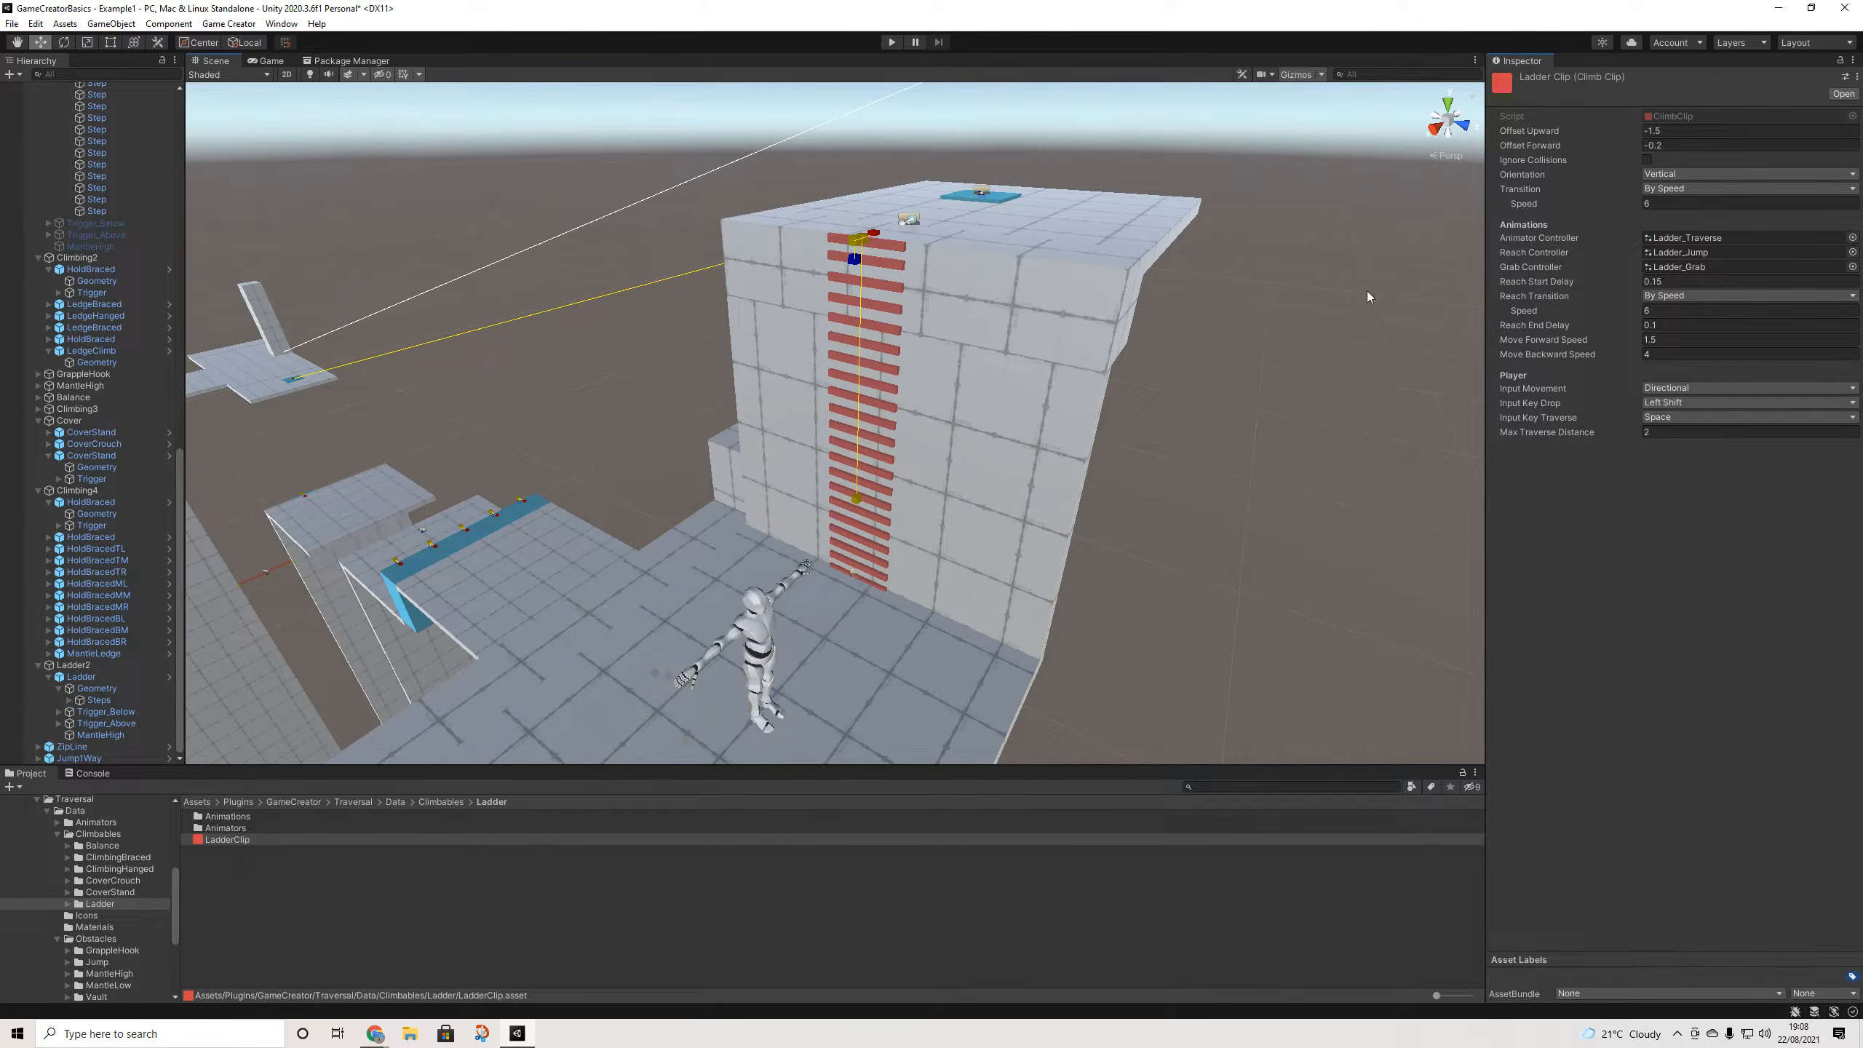
click(889, 42)
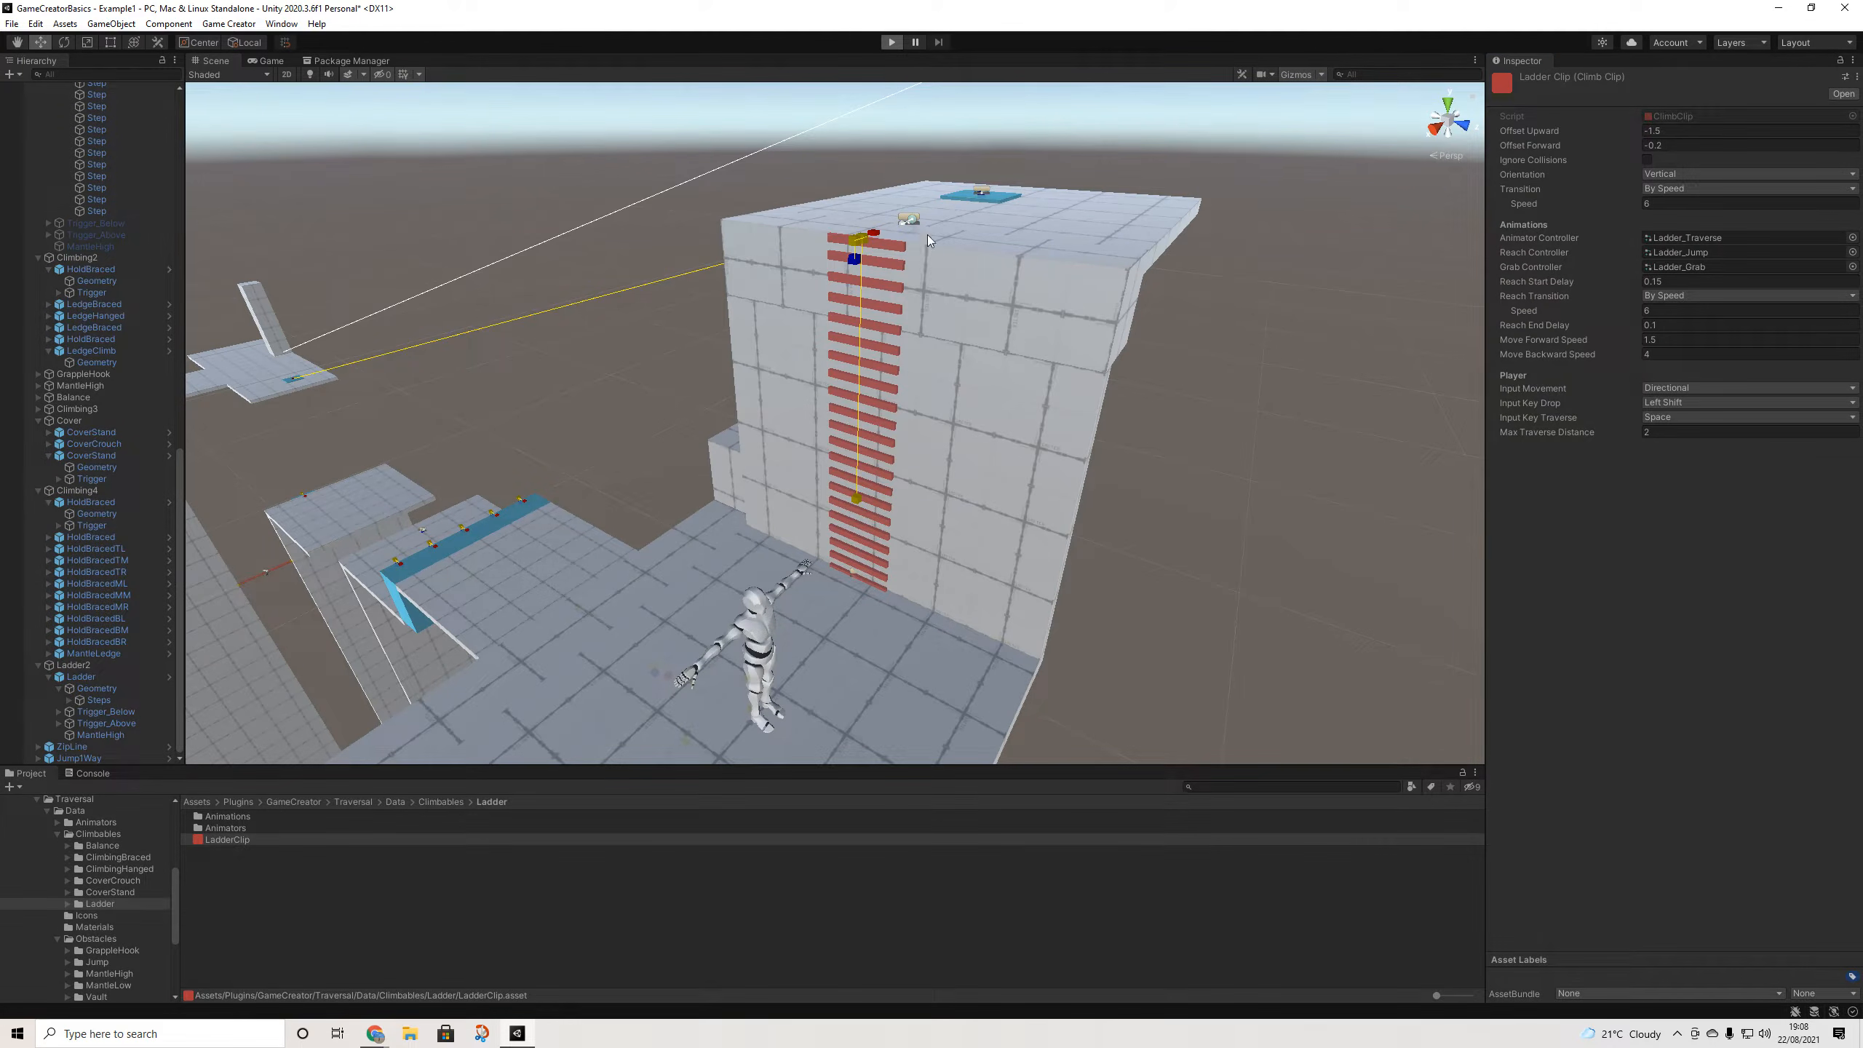
- Run to the red ladder, climb and drop down it repeatedly, then stop the game
key(w)
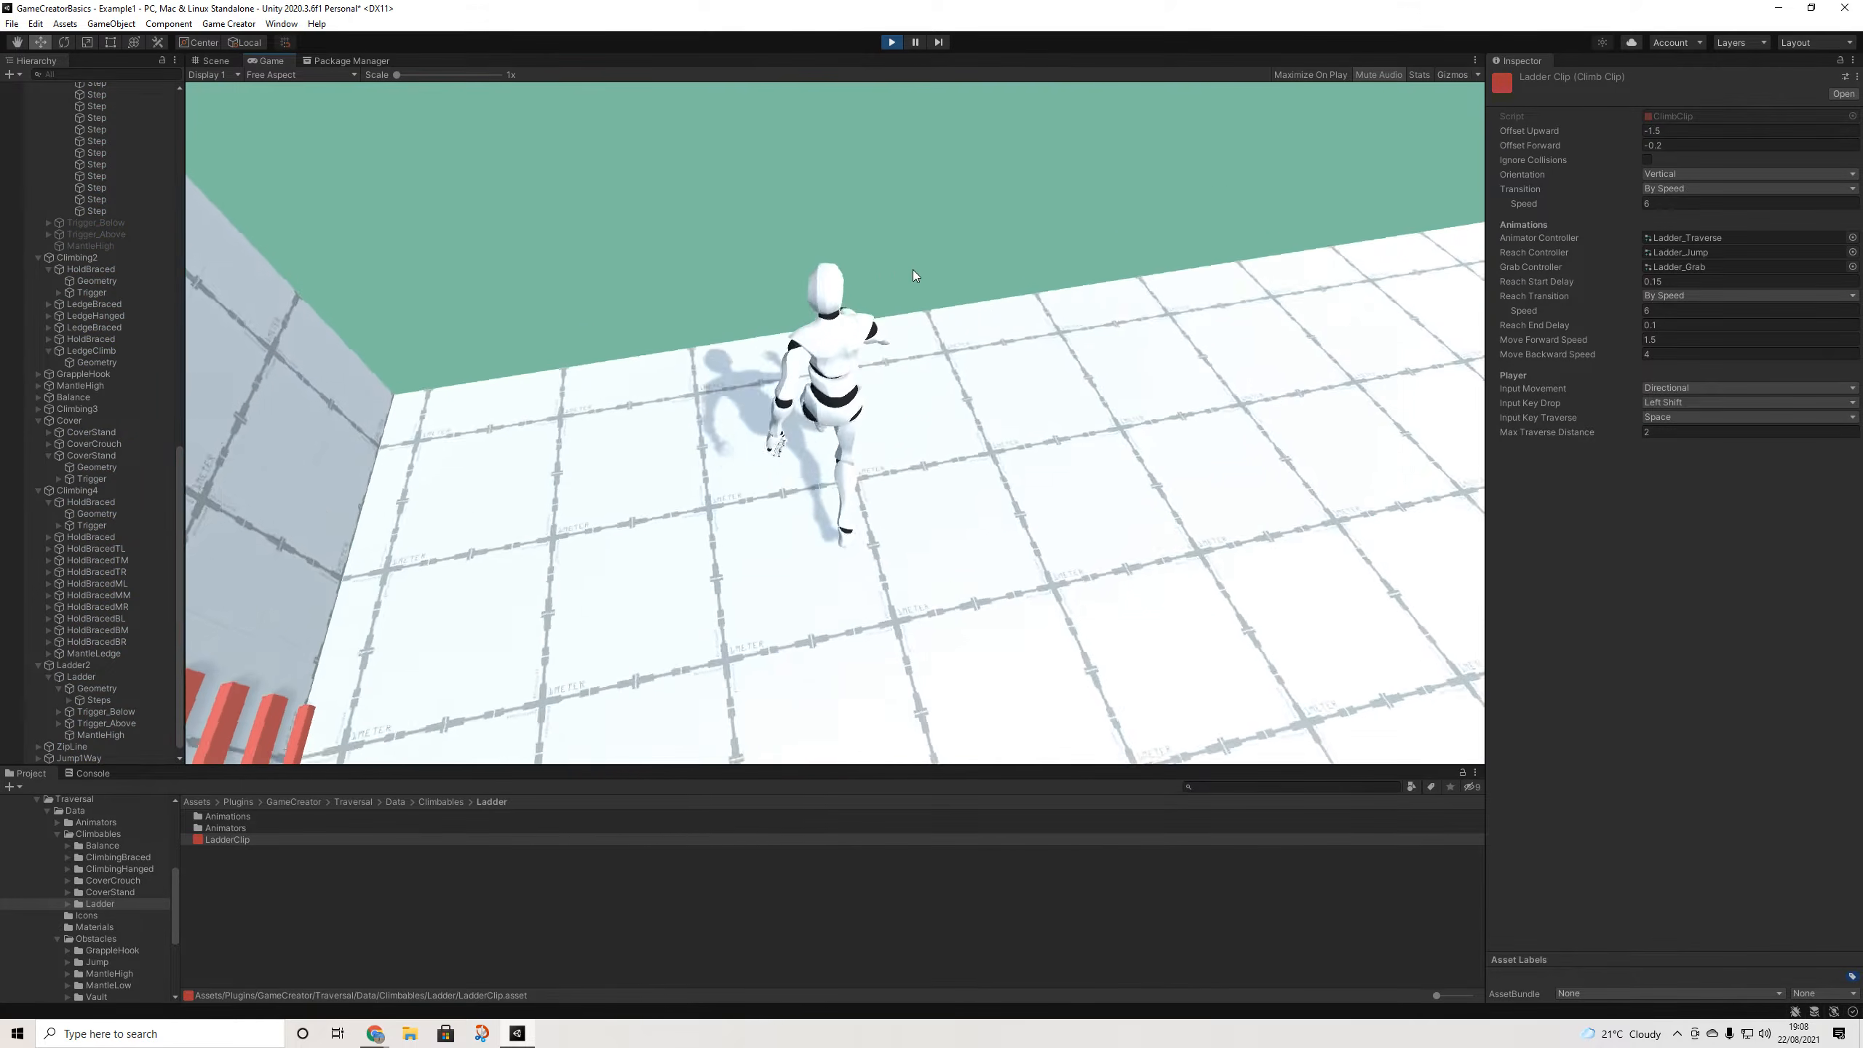
key(w)
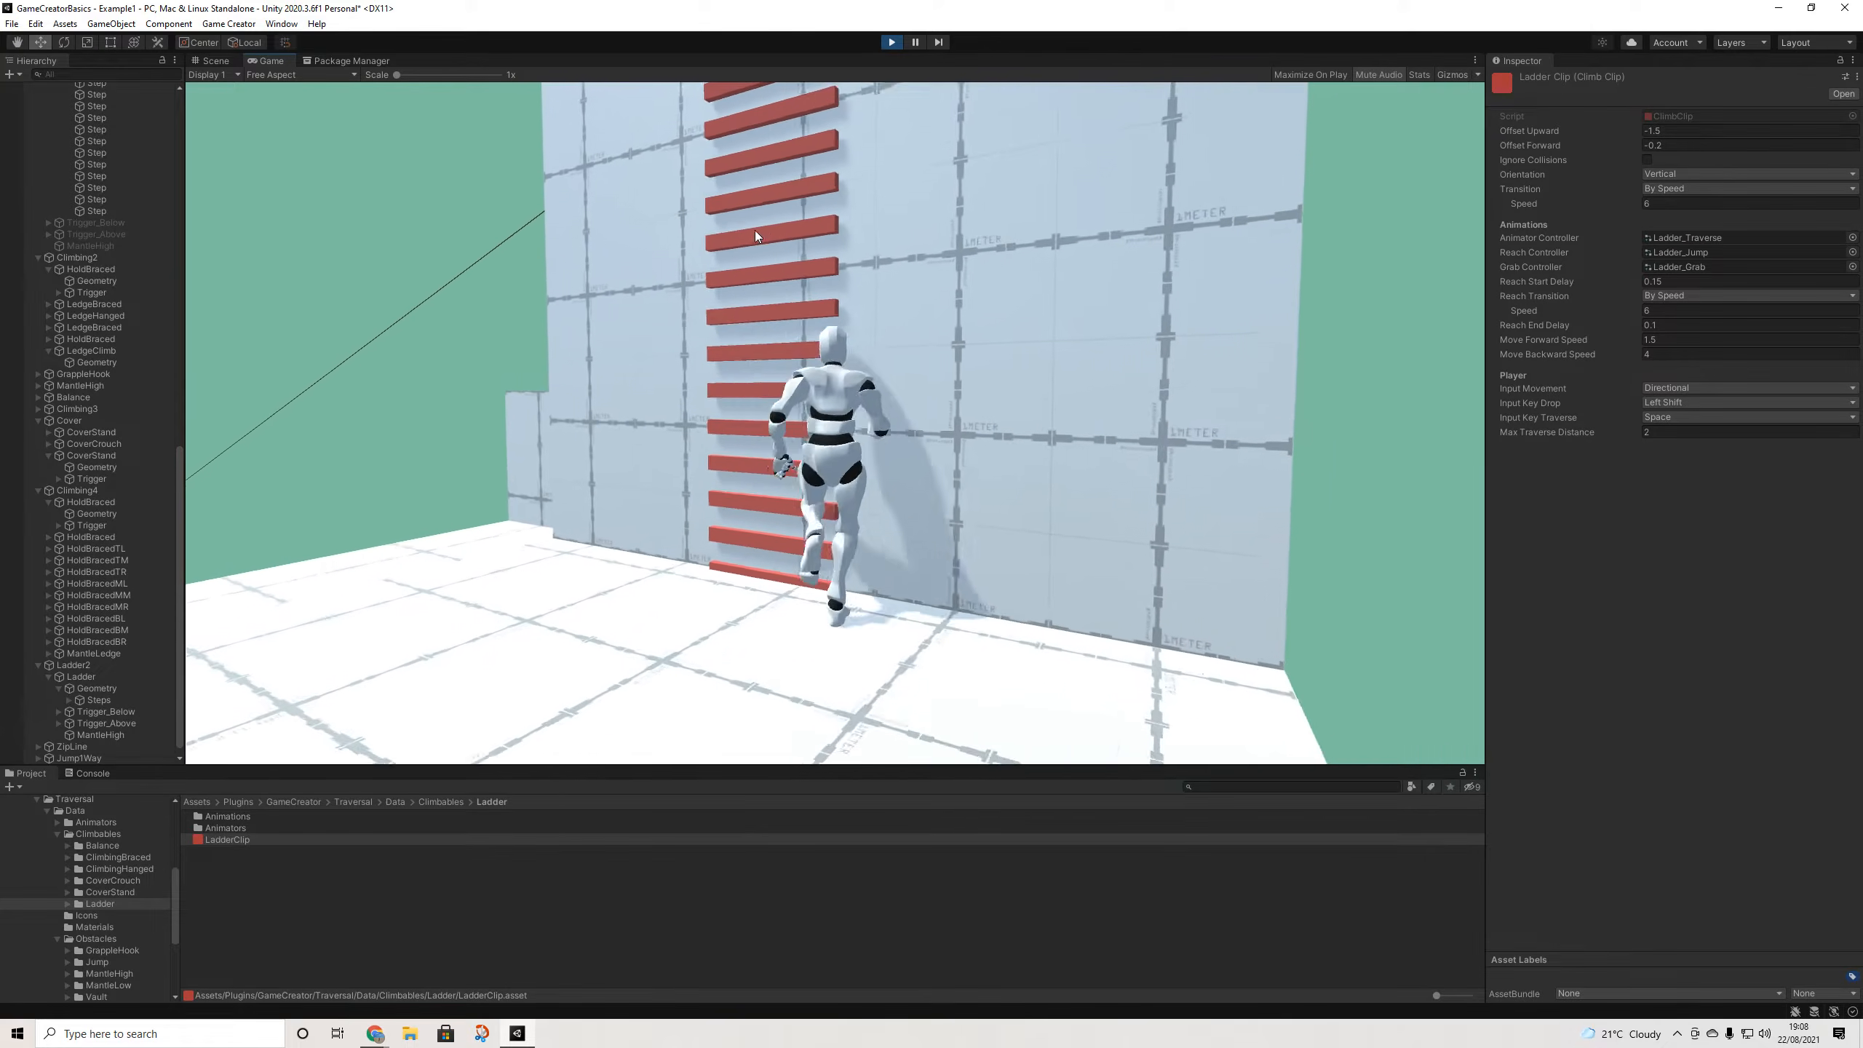
key(s)
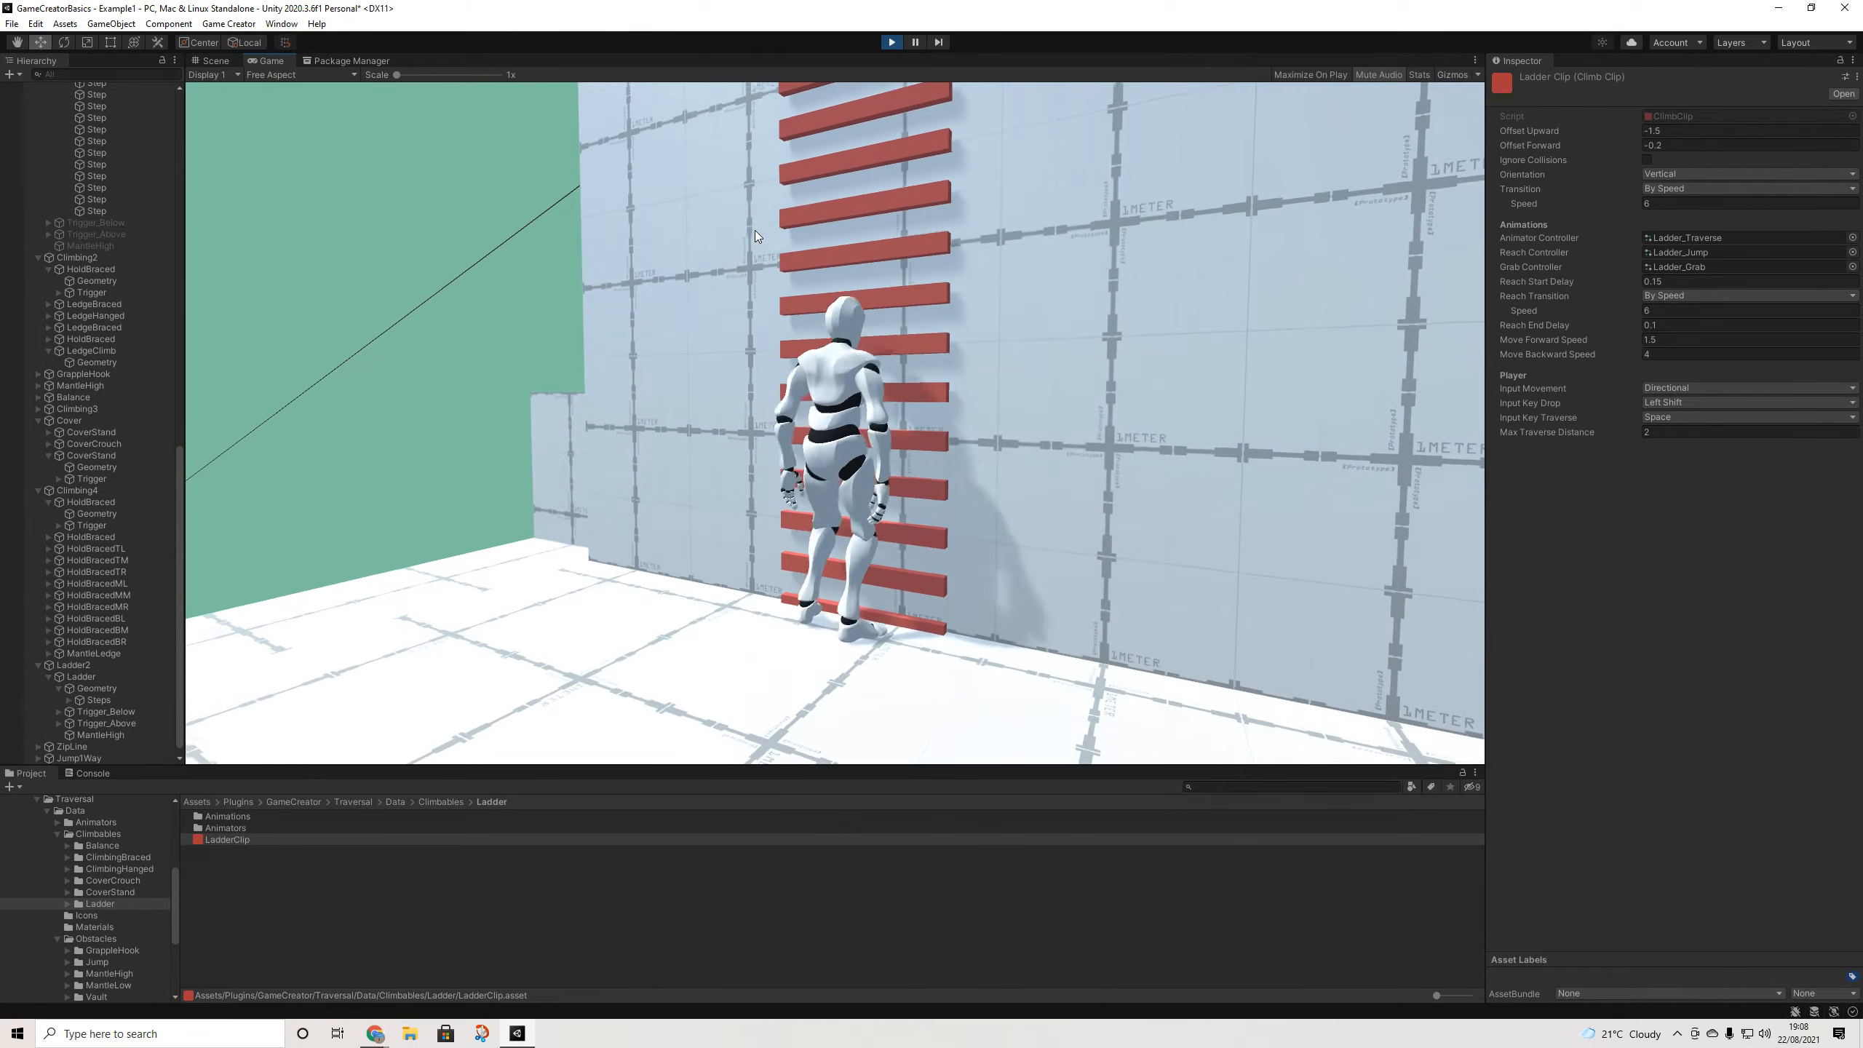
key(w)
key(w)
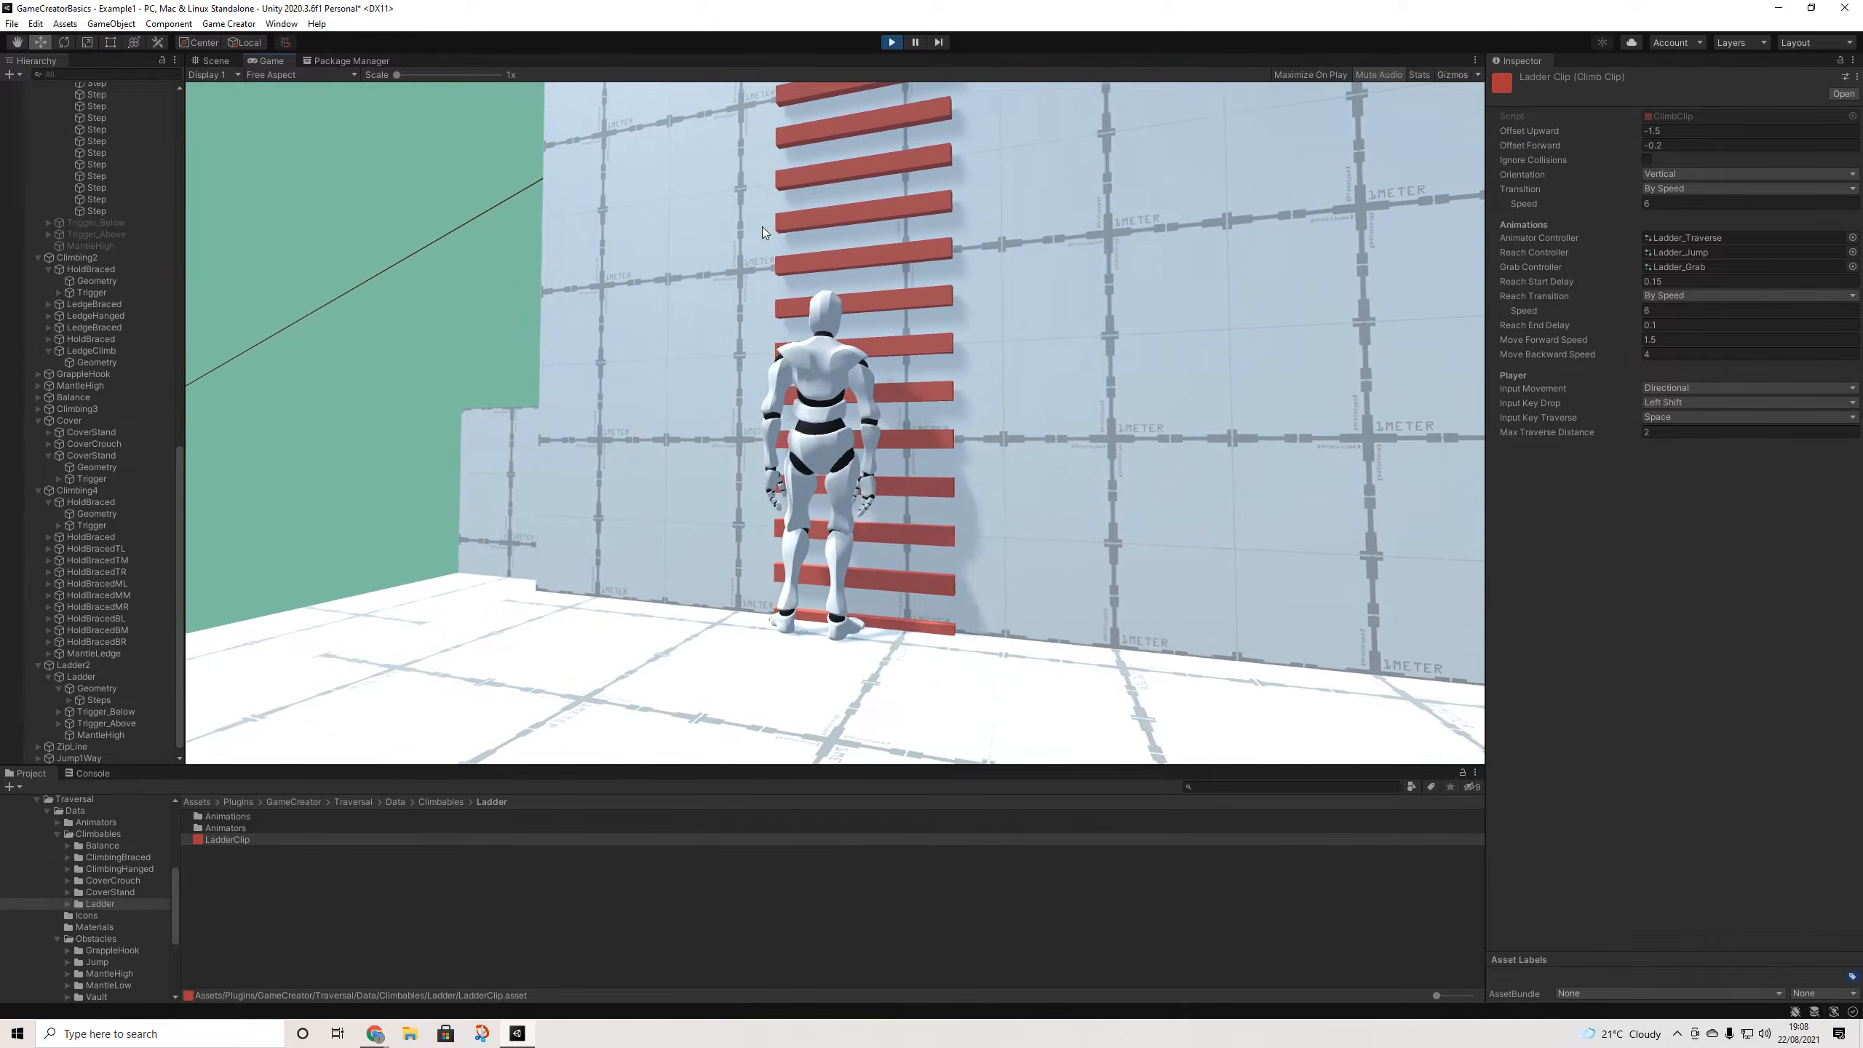
key(w)
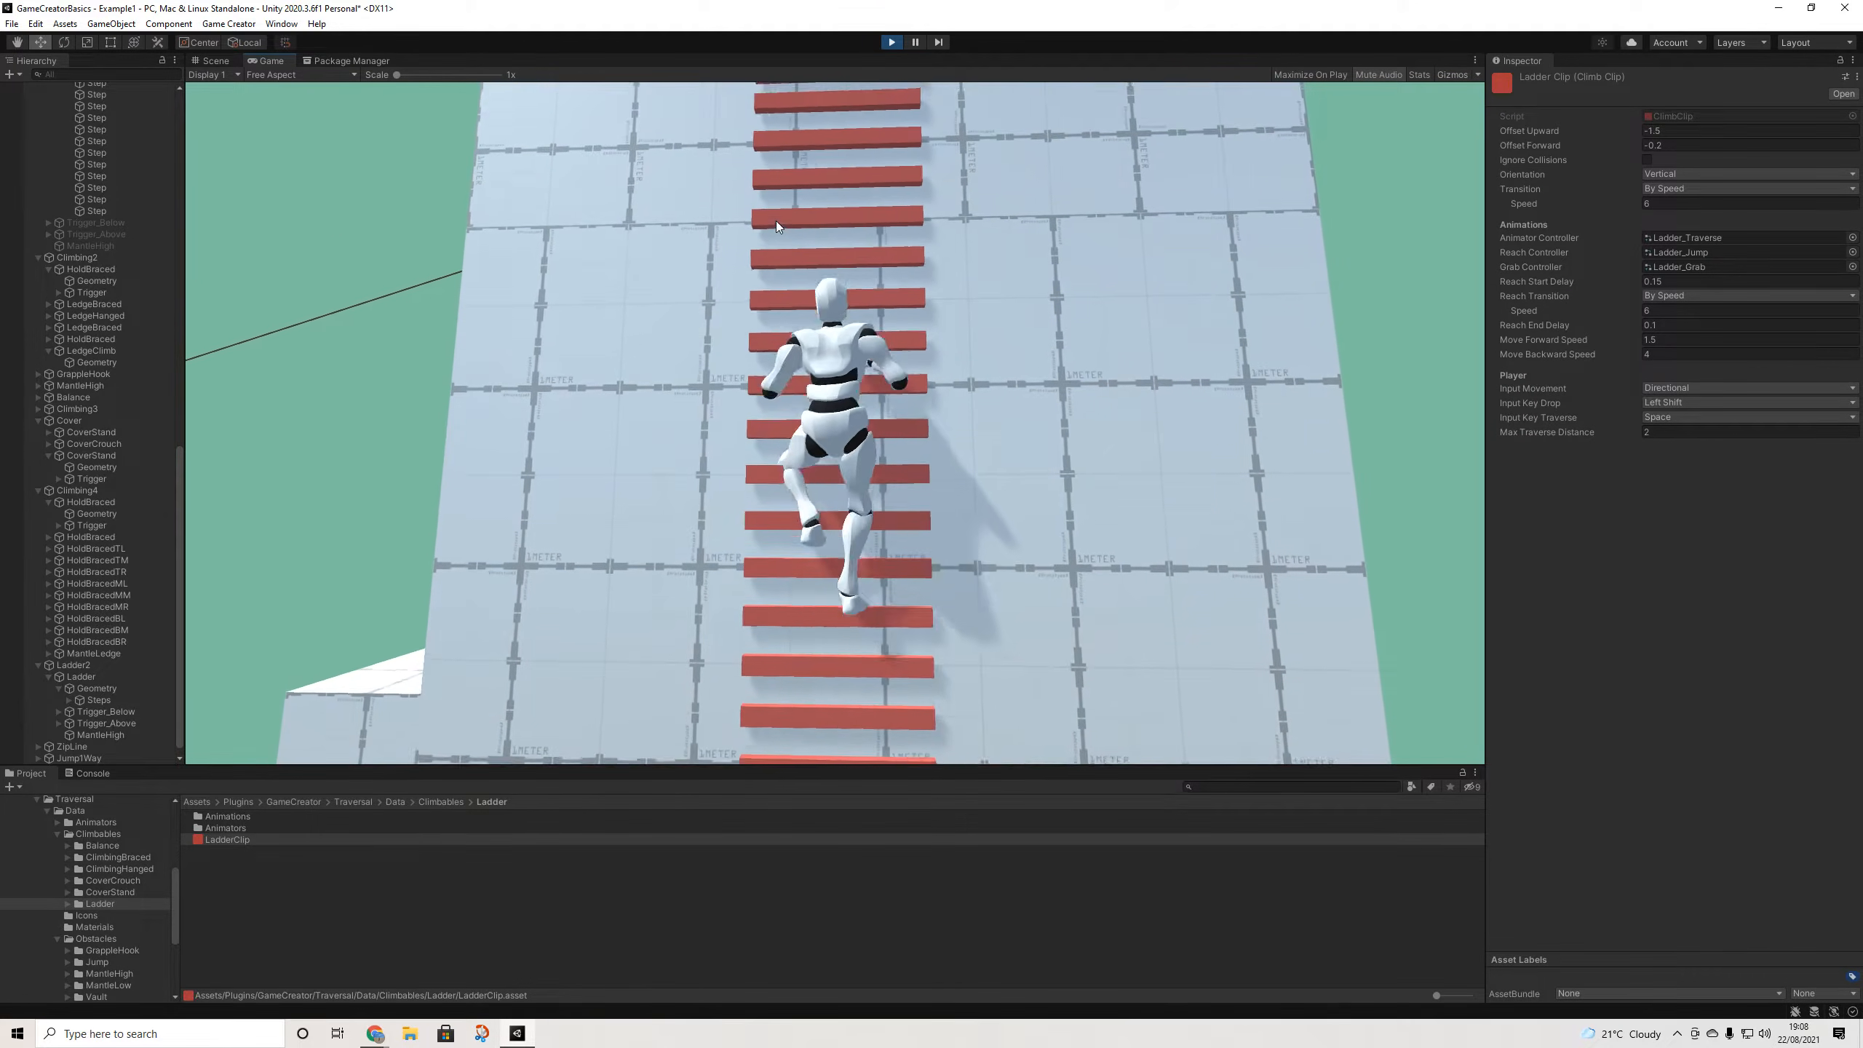
key(s)
key(w)
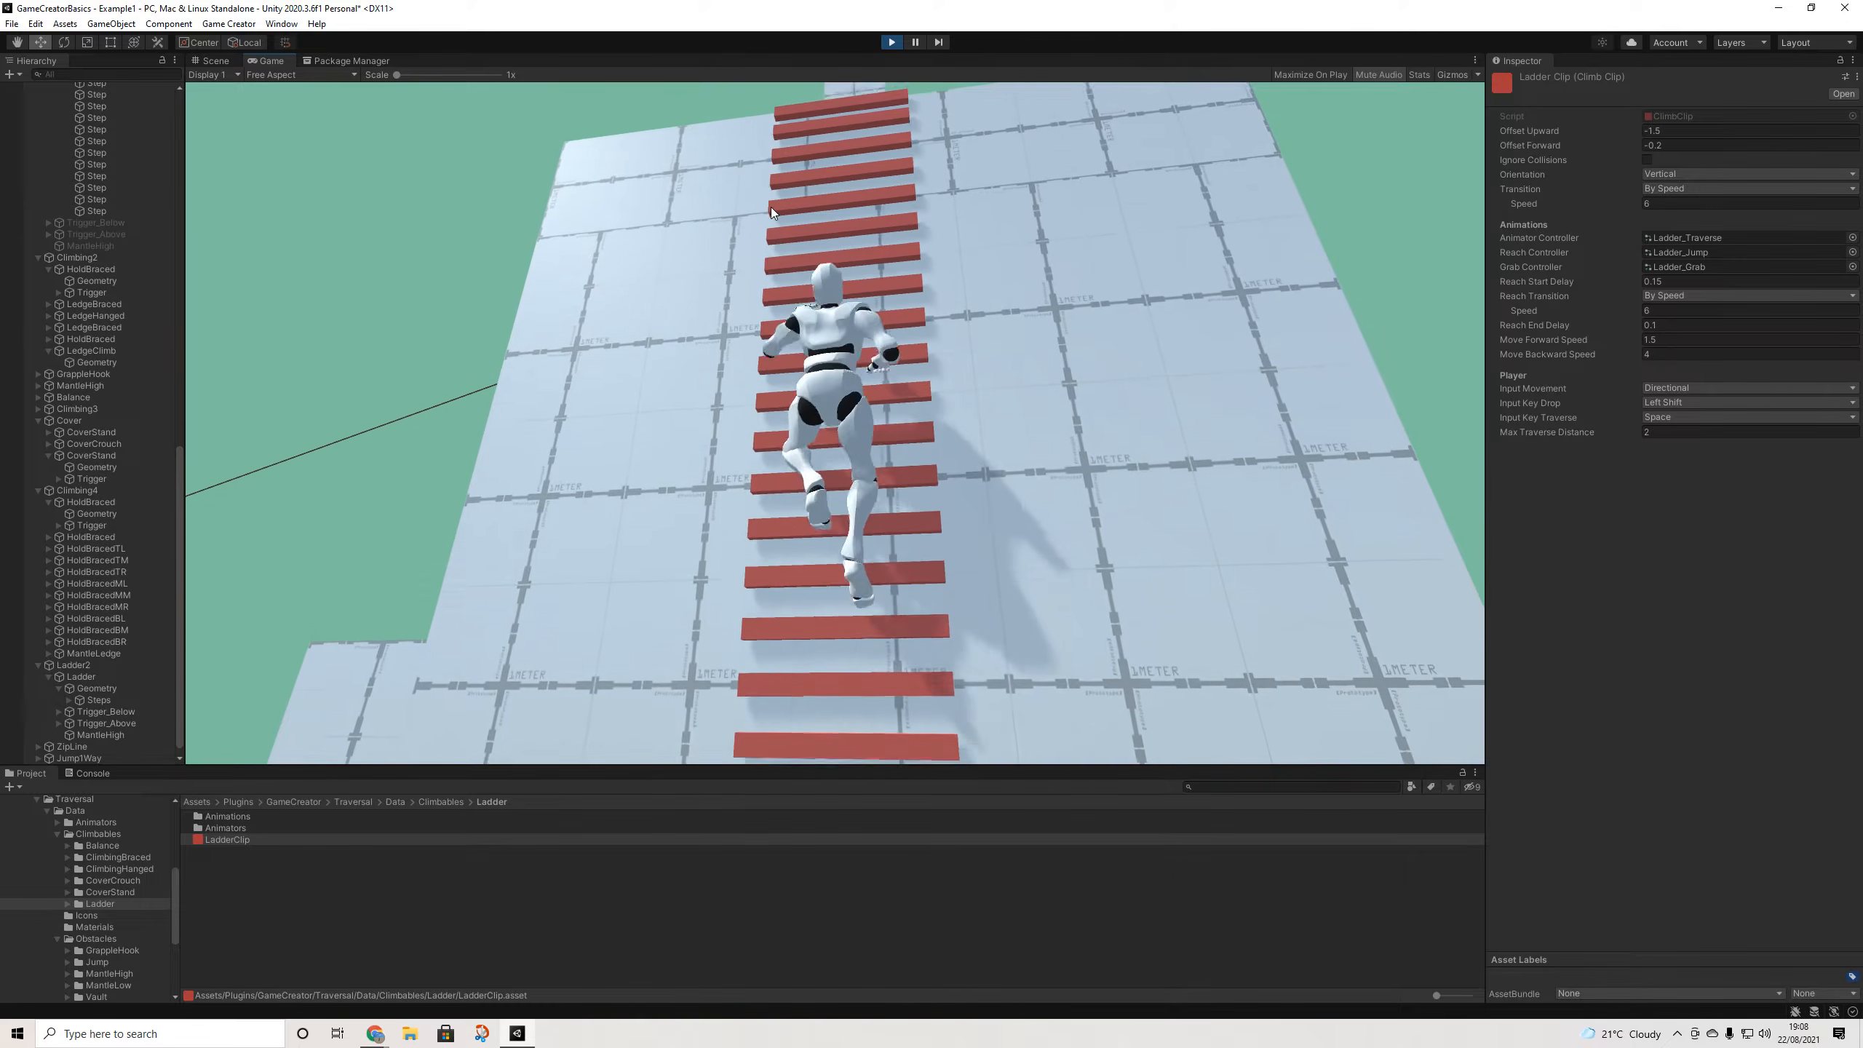
key(s)
key(w)
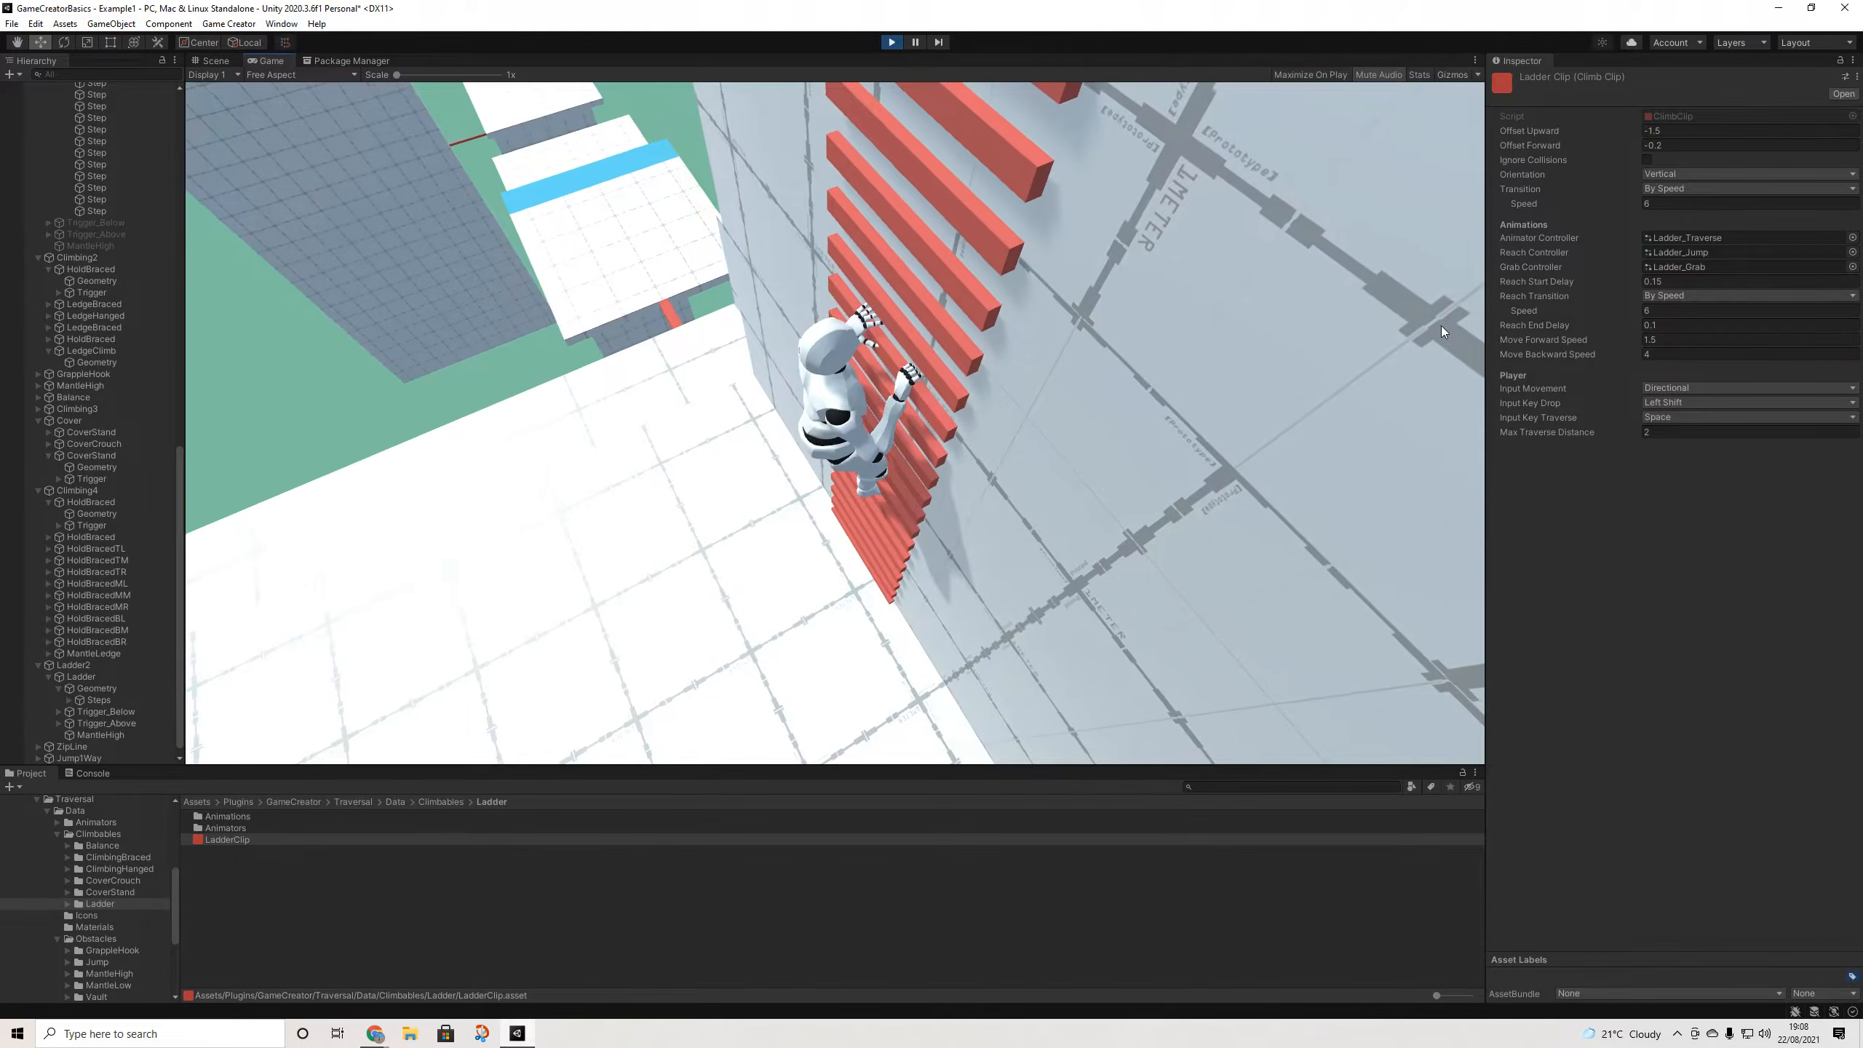
key(s)
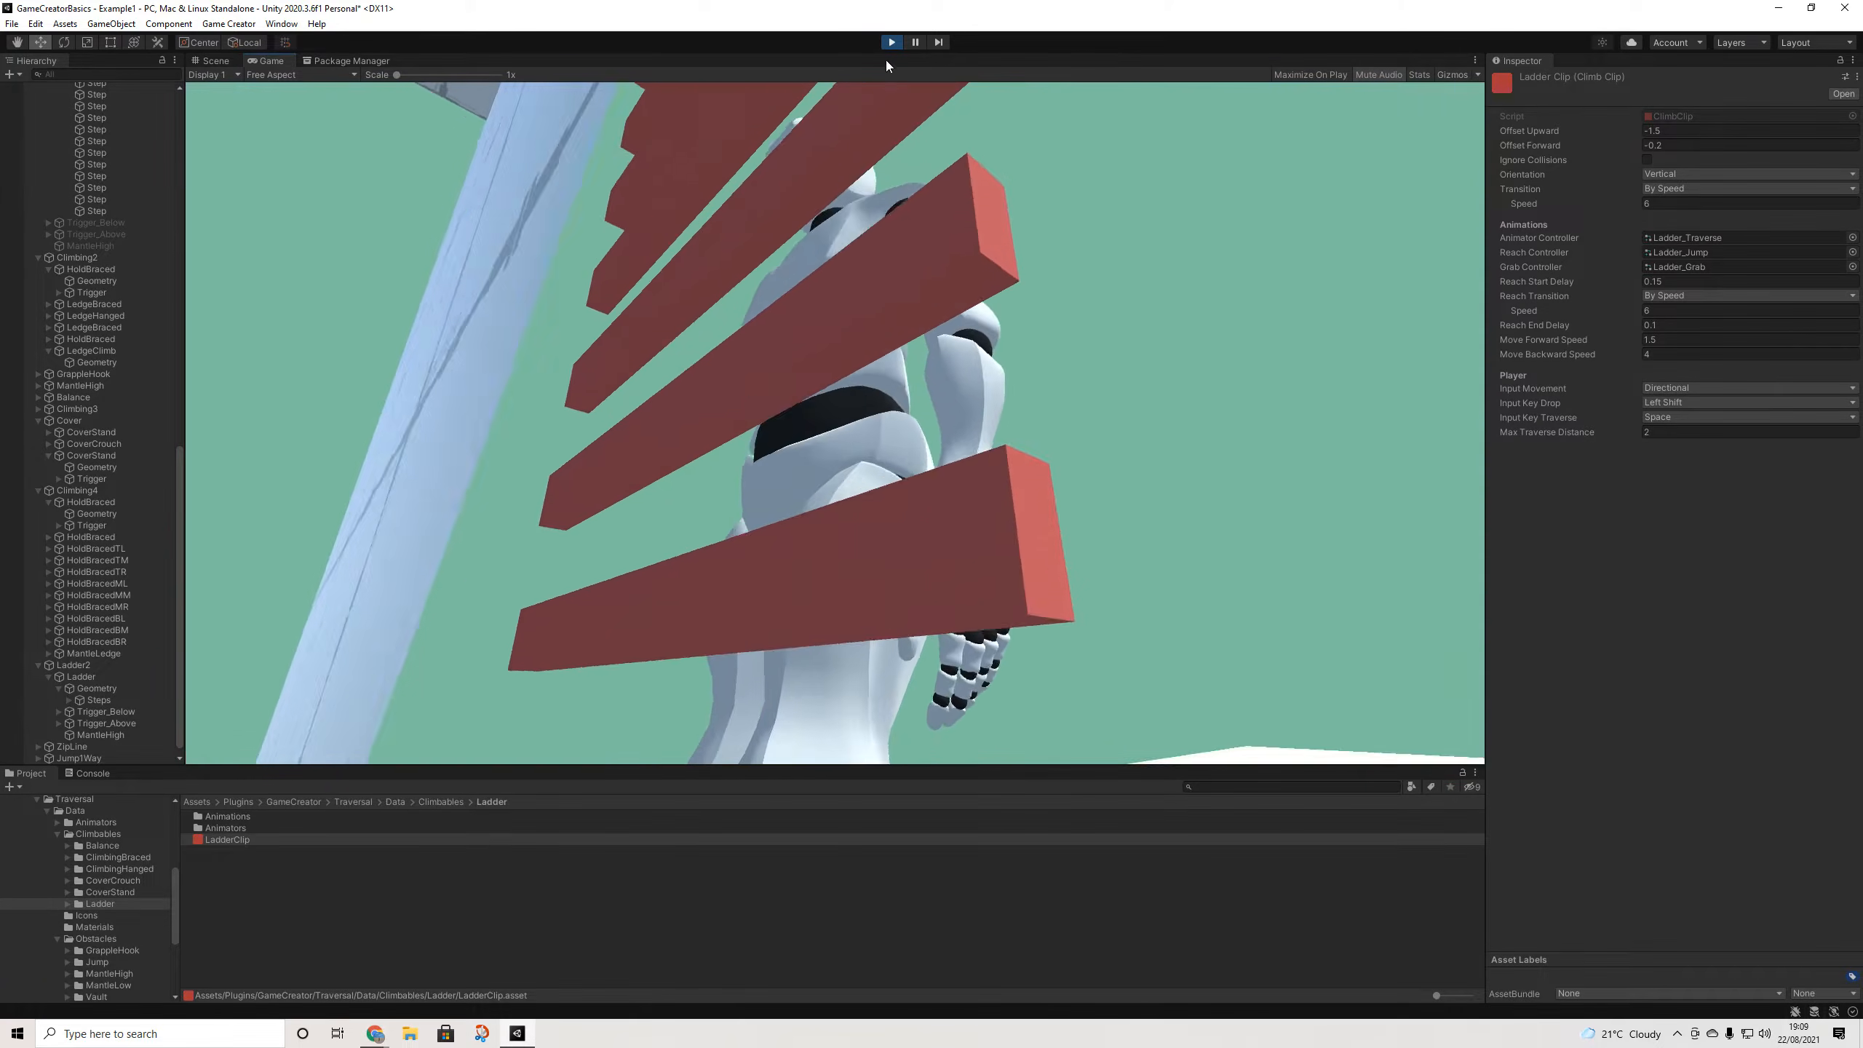
click(892, 46)
scroll(1263, 367, down, 4)
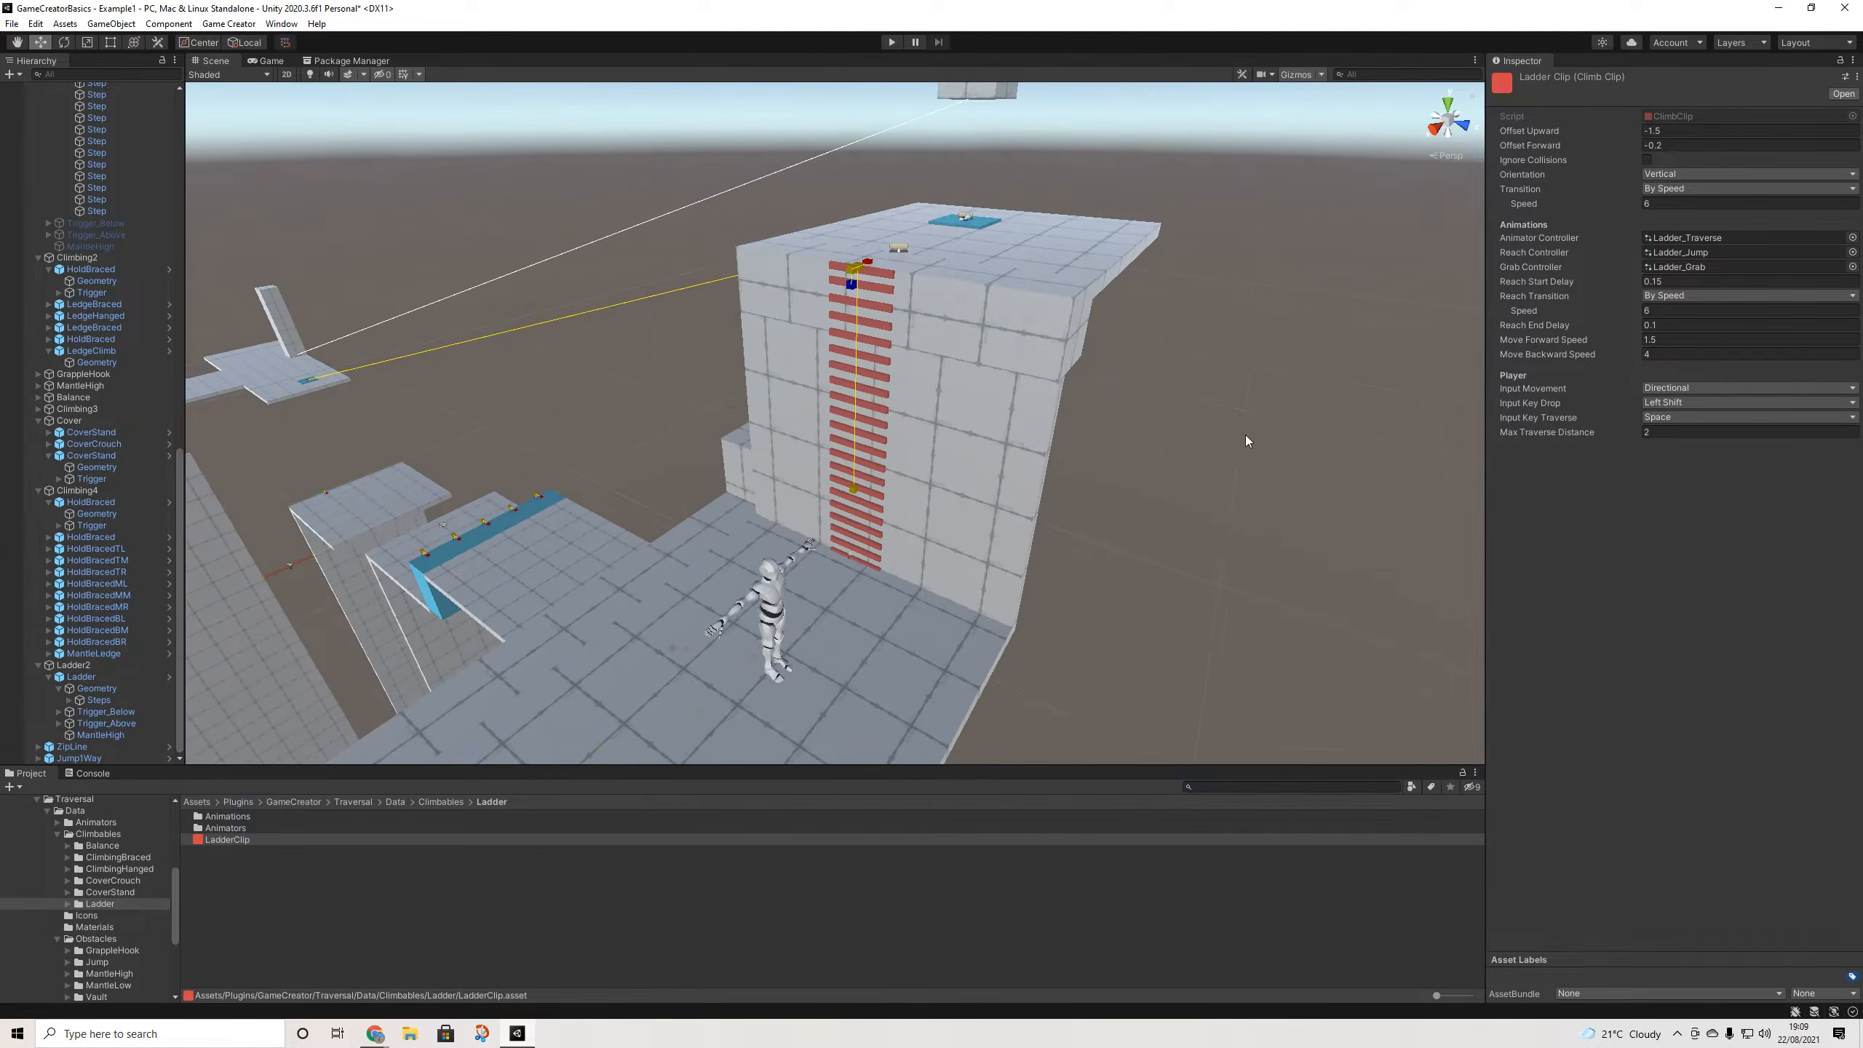
- Ping the ladder's Animator Controller and browse the Ladder_Grab, Ladder_Jump and Ladder_Traverse overrides
middle_drag(1246, 434, 1260, 291)
scroll(1265, 290, up, 6)
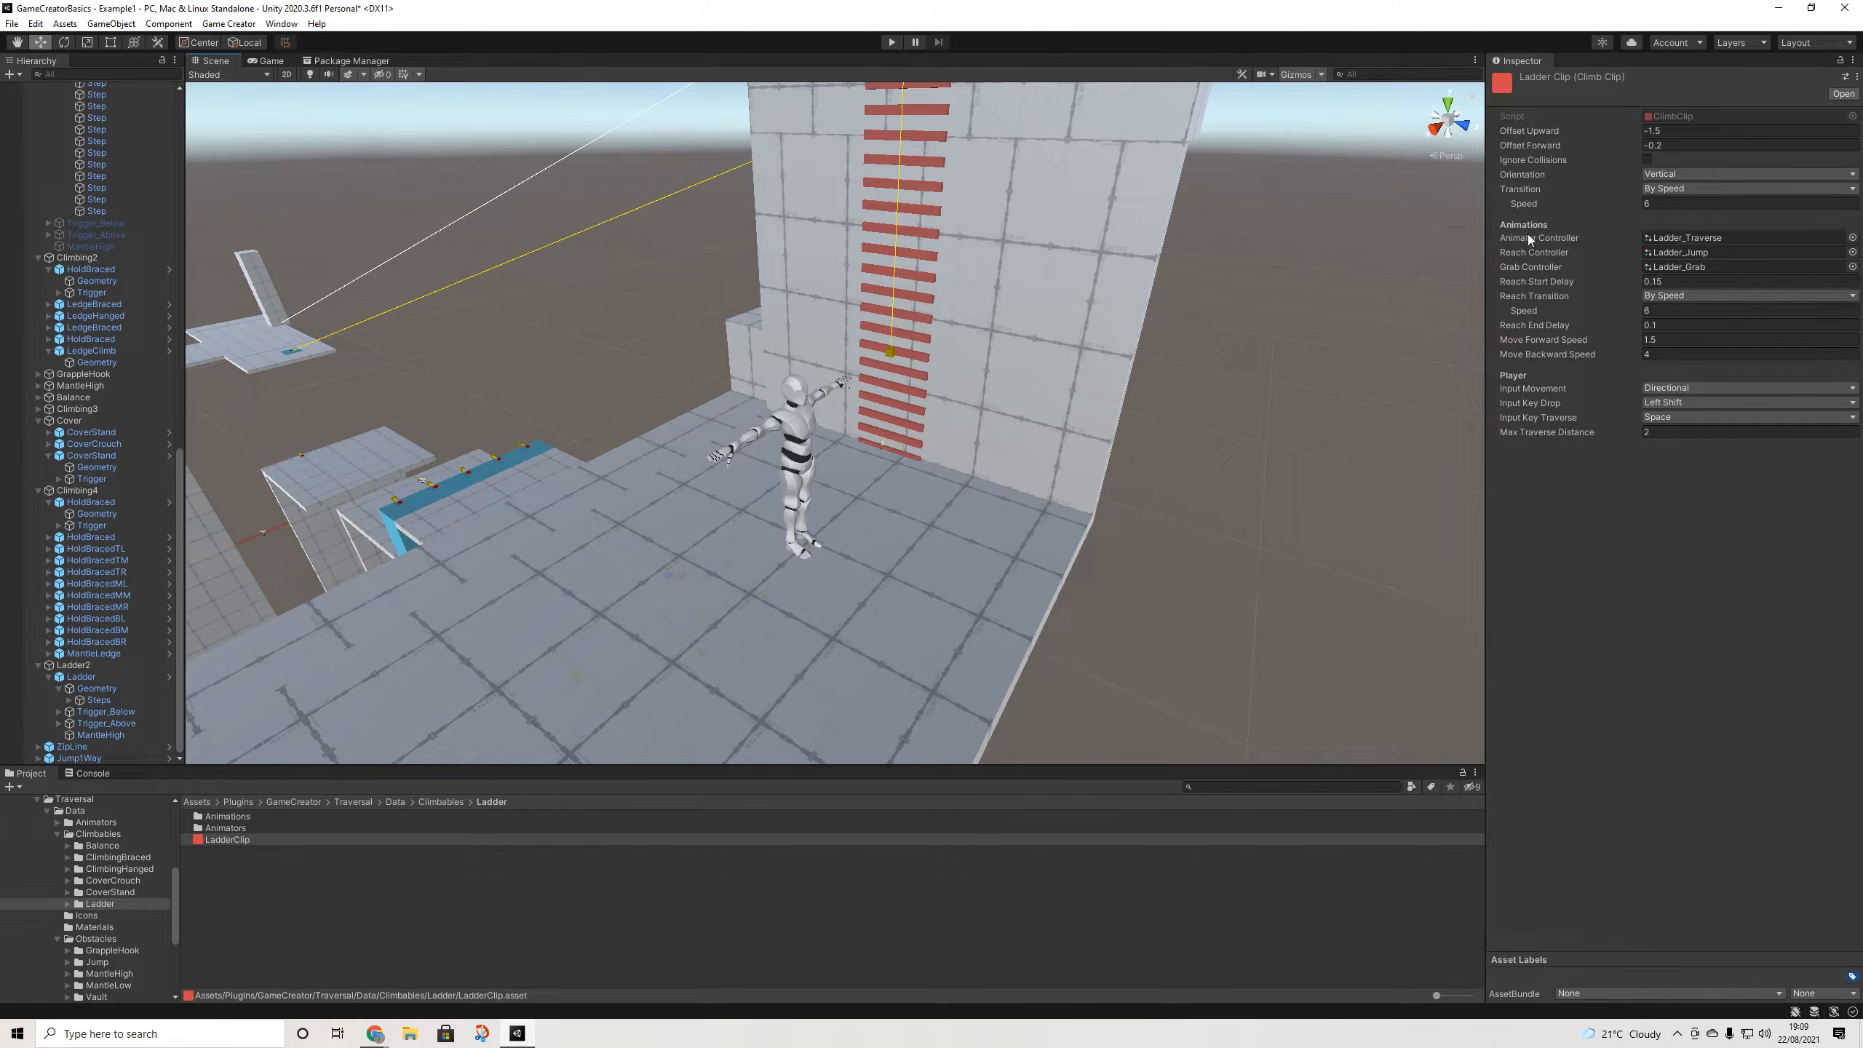
click(1678, 239)
click(248, 840)
click(246, 818)
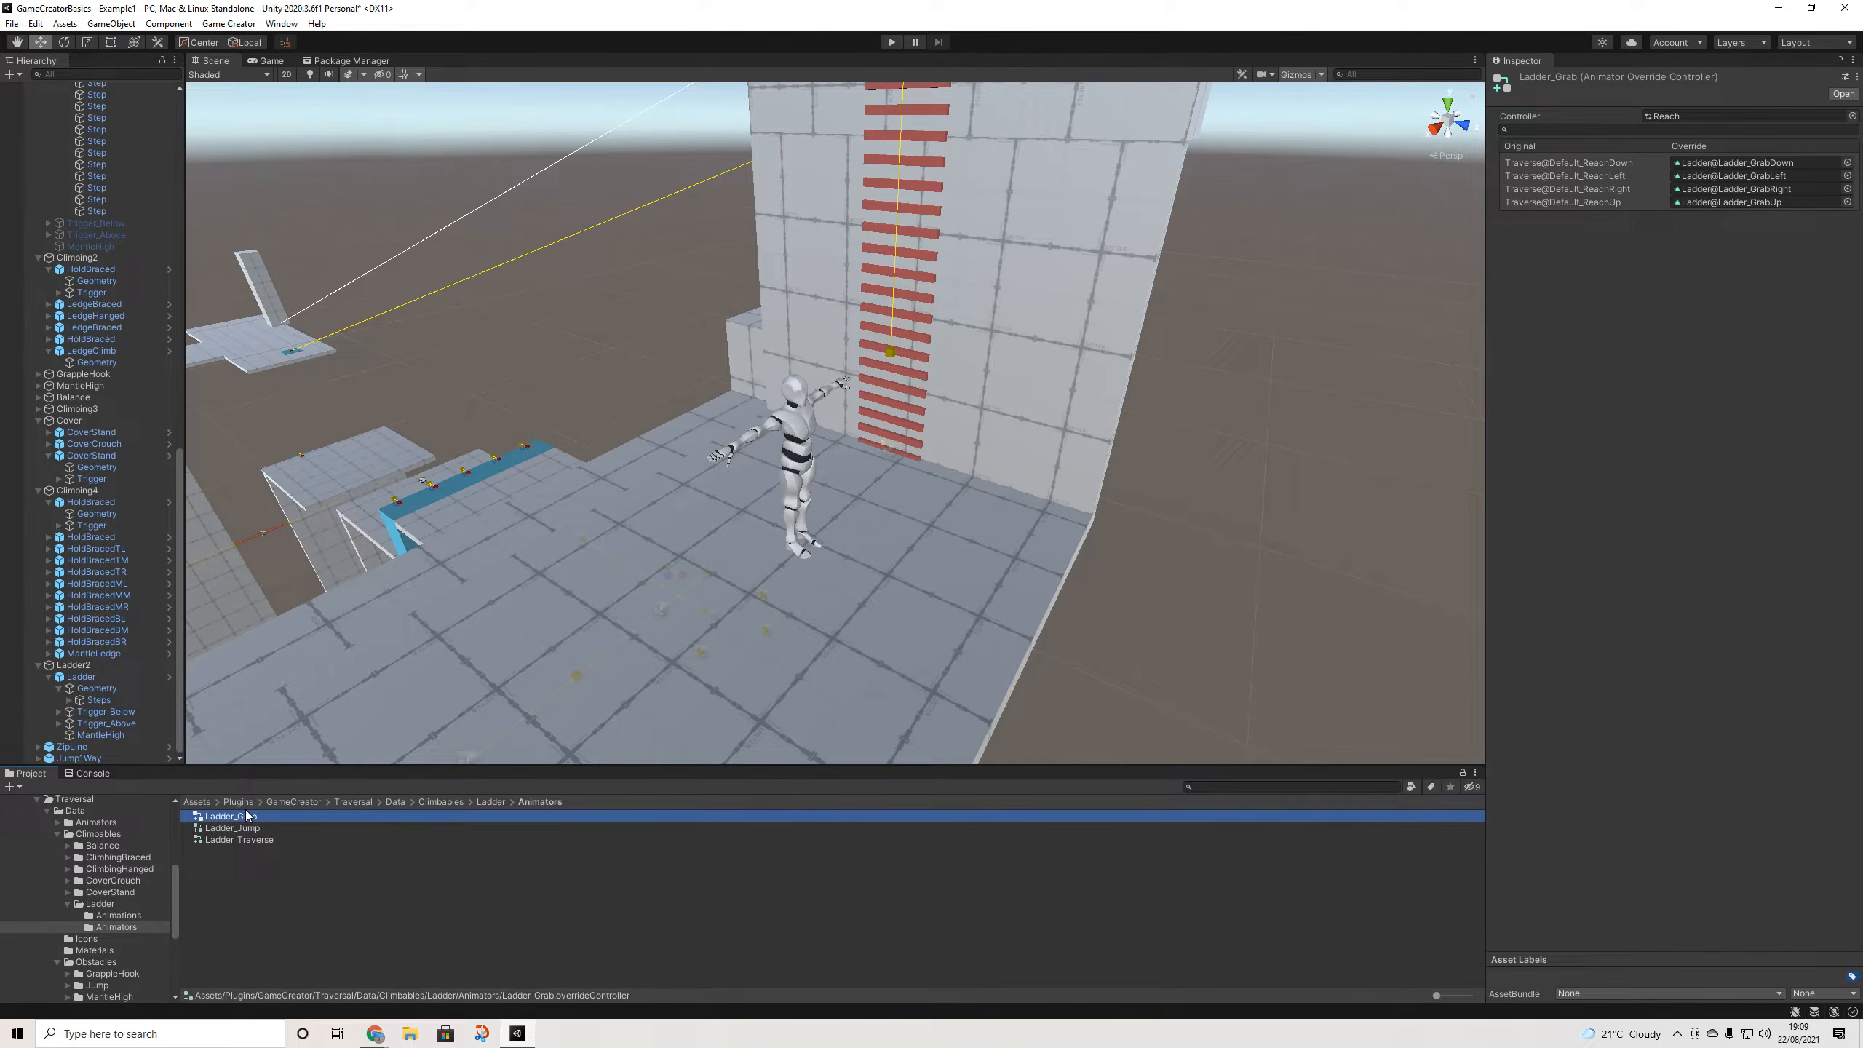
click(251, 828)
click(254, 841)
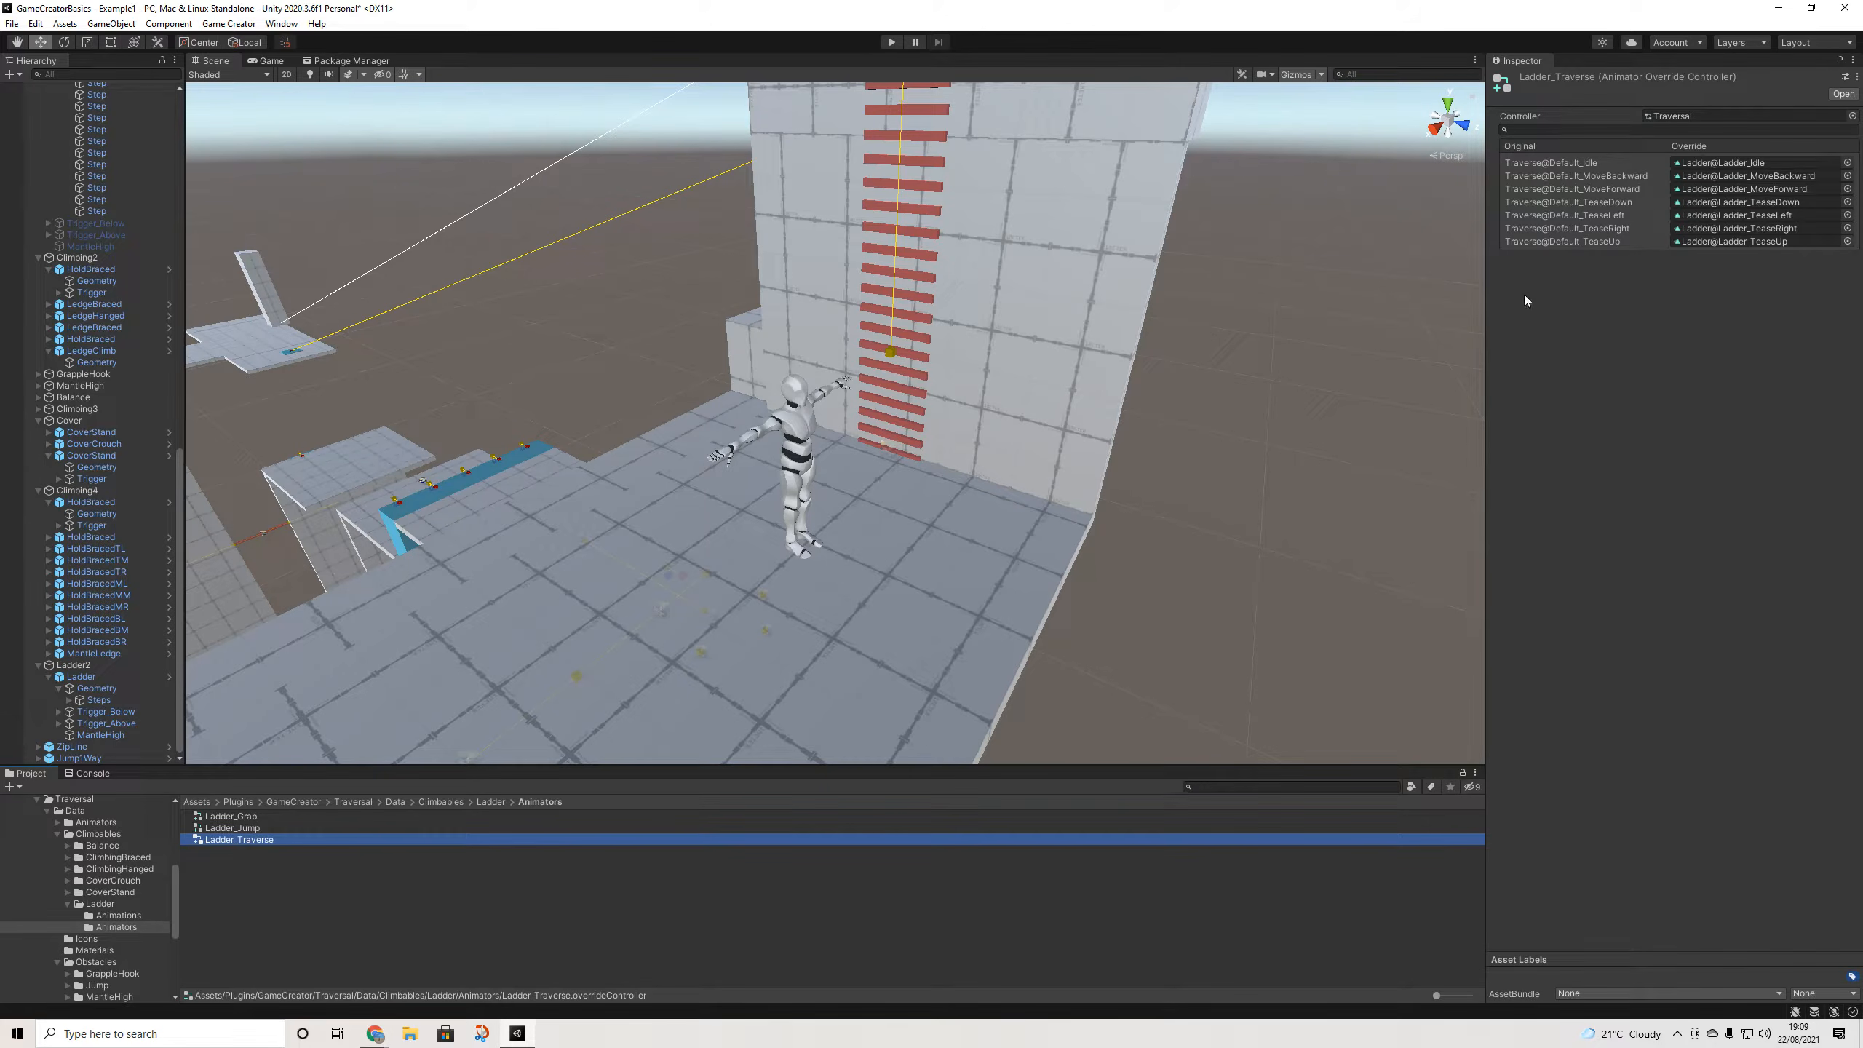
- Return to Ladder_Jump, then Ladder_Grab, showing the Reach clips mapped to Ladder_Grab Down/Left/Right/Up
click(229, 827)
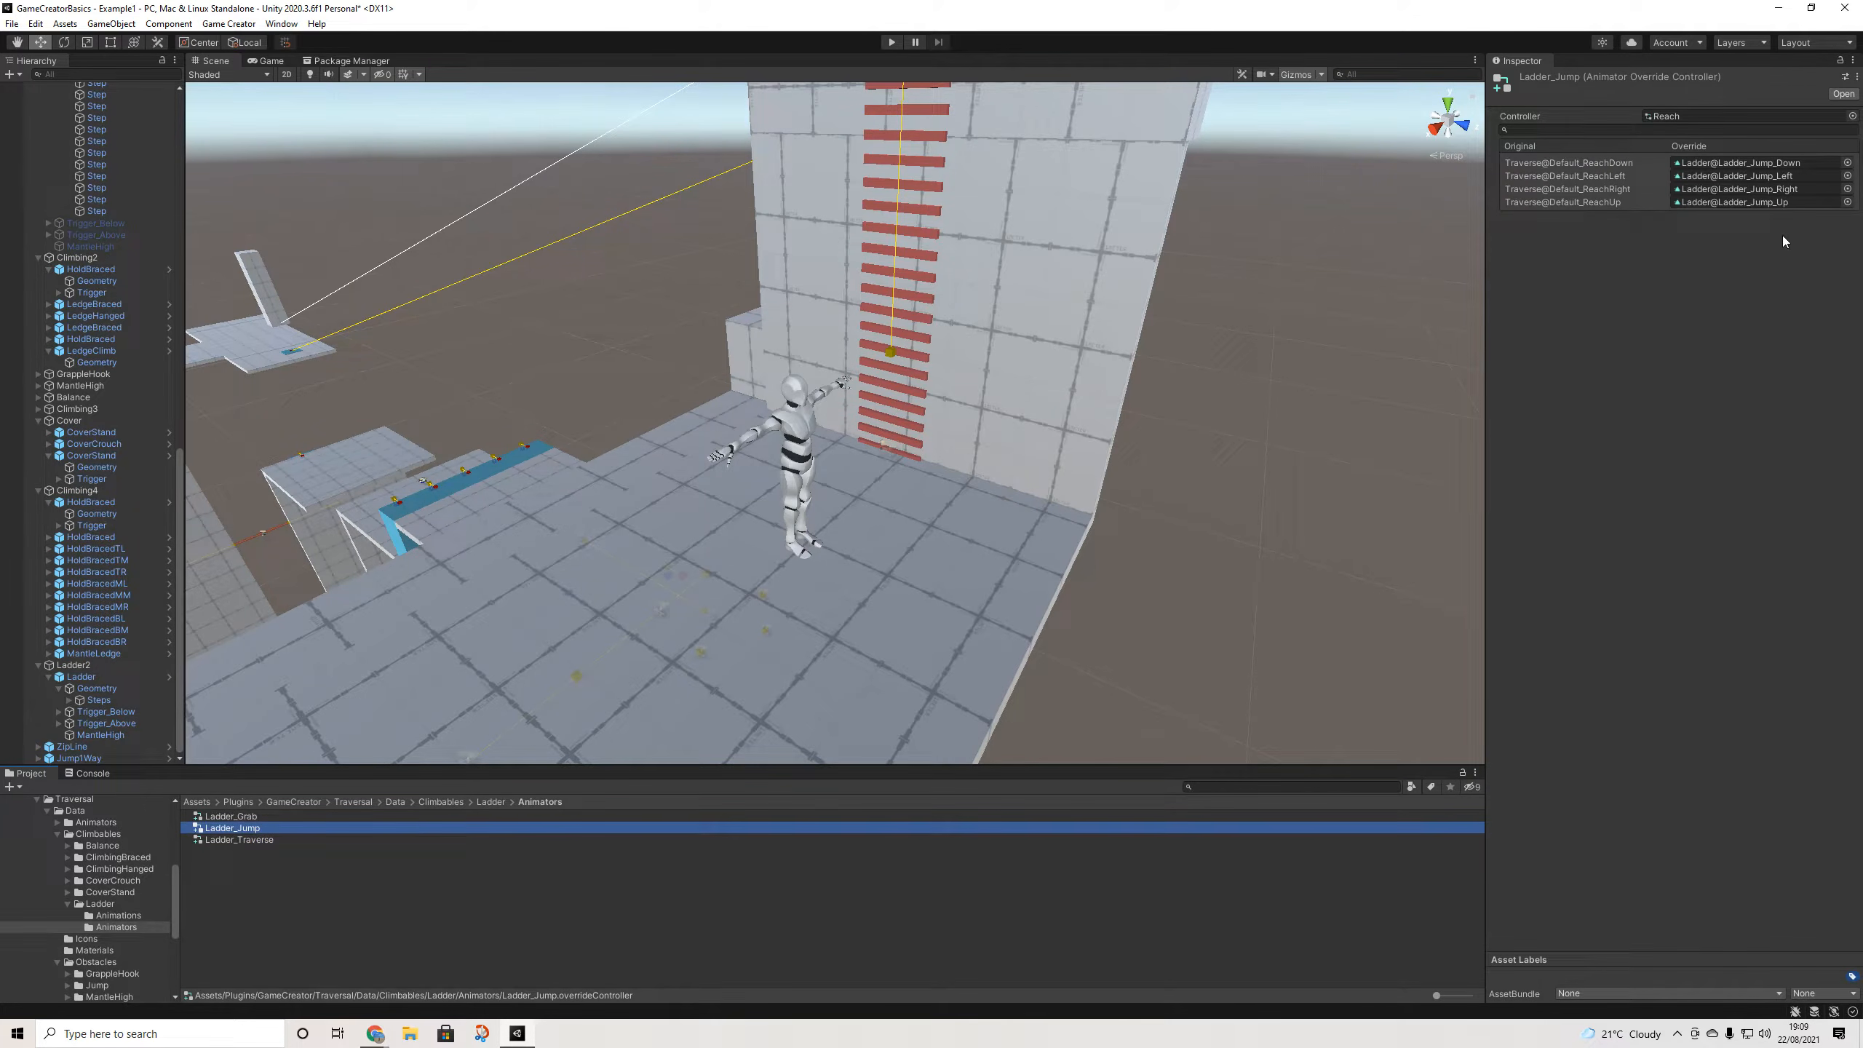
click(234, 816)
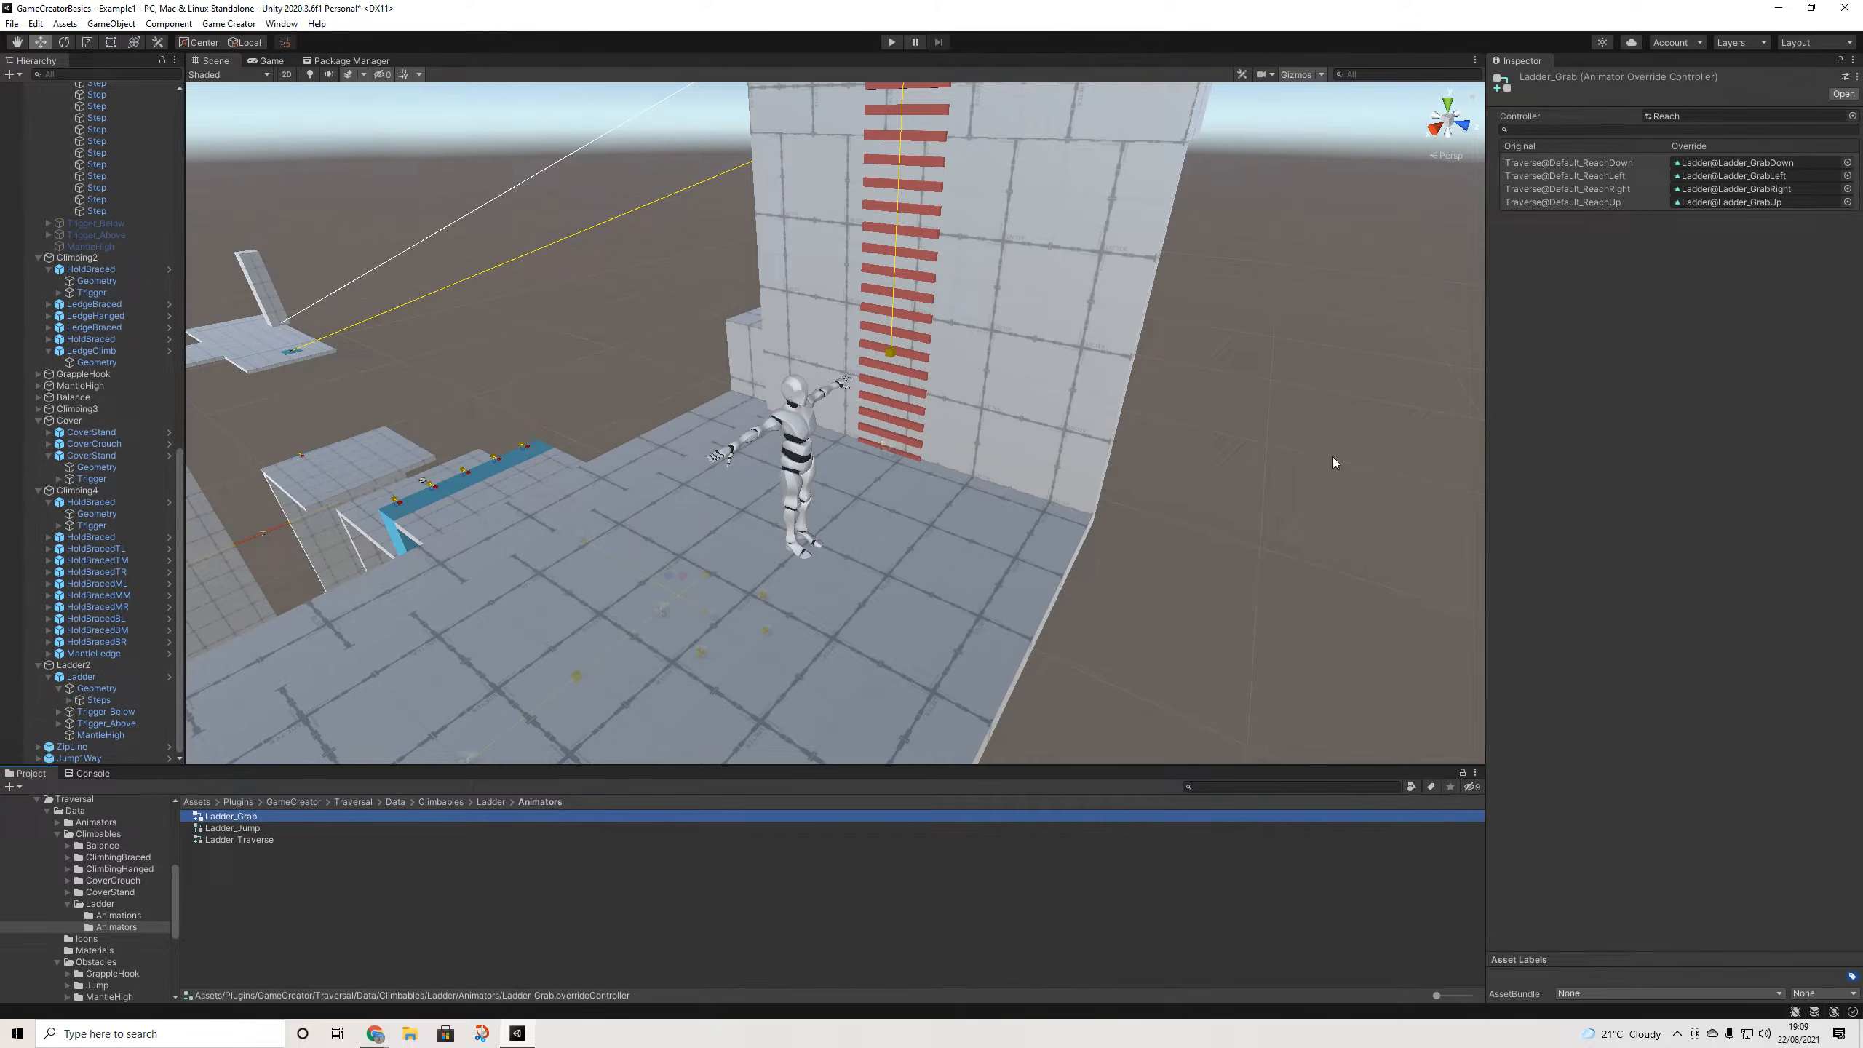
scroll(1083, 331, down, 6)
middle_drag(962, 330, 960, 439)
scroll(975, 328, down, 3)
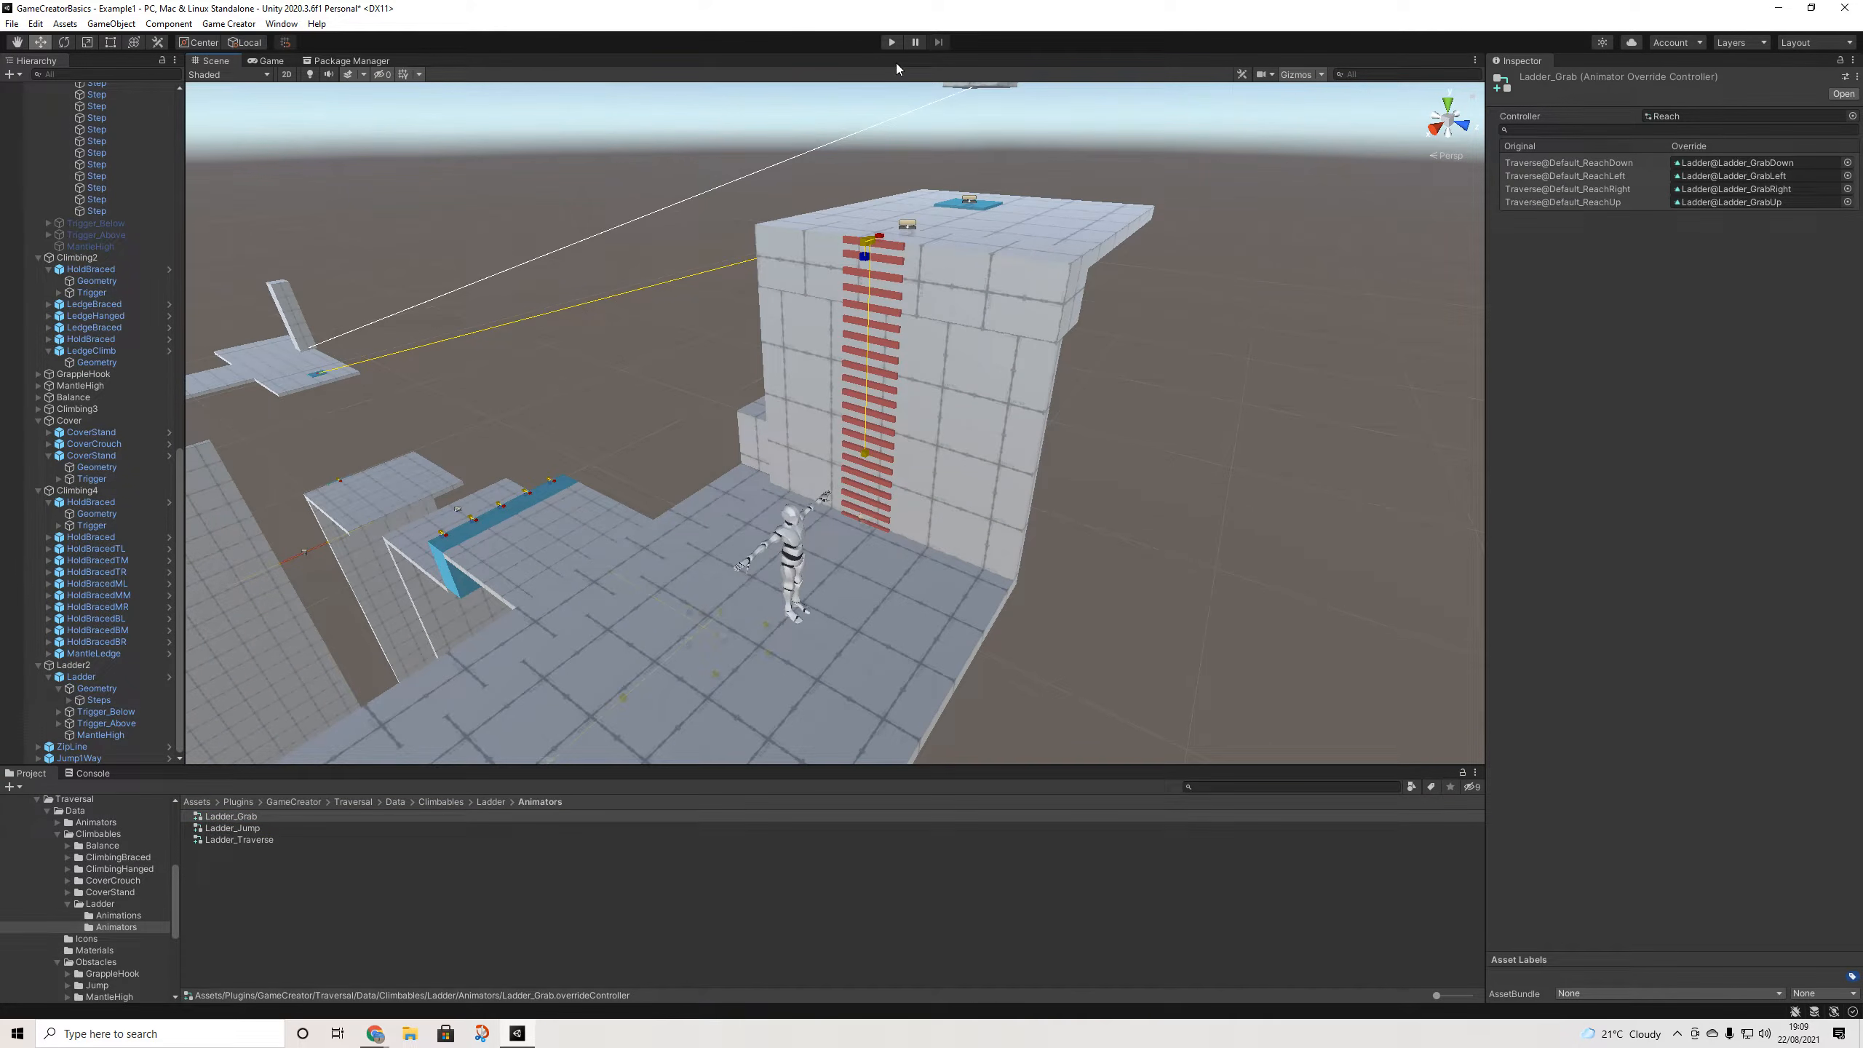
- Select the Ladder and orbit the Scene view down to a low angle on it
click(80, 676)
middle_drag(875, 331, 884, 386)
alt+drag(889, 386, 950, 437)
scroll(914, 365, down, 1)
scroll(914, 361, up, 1)
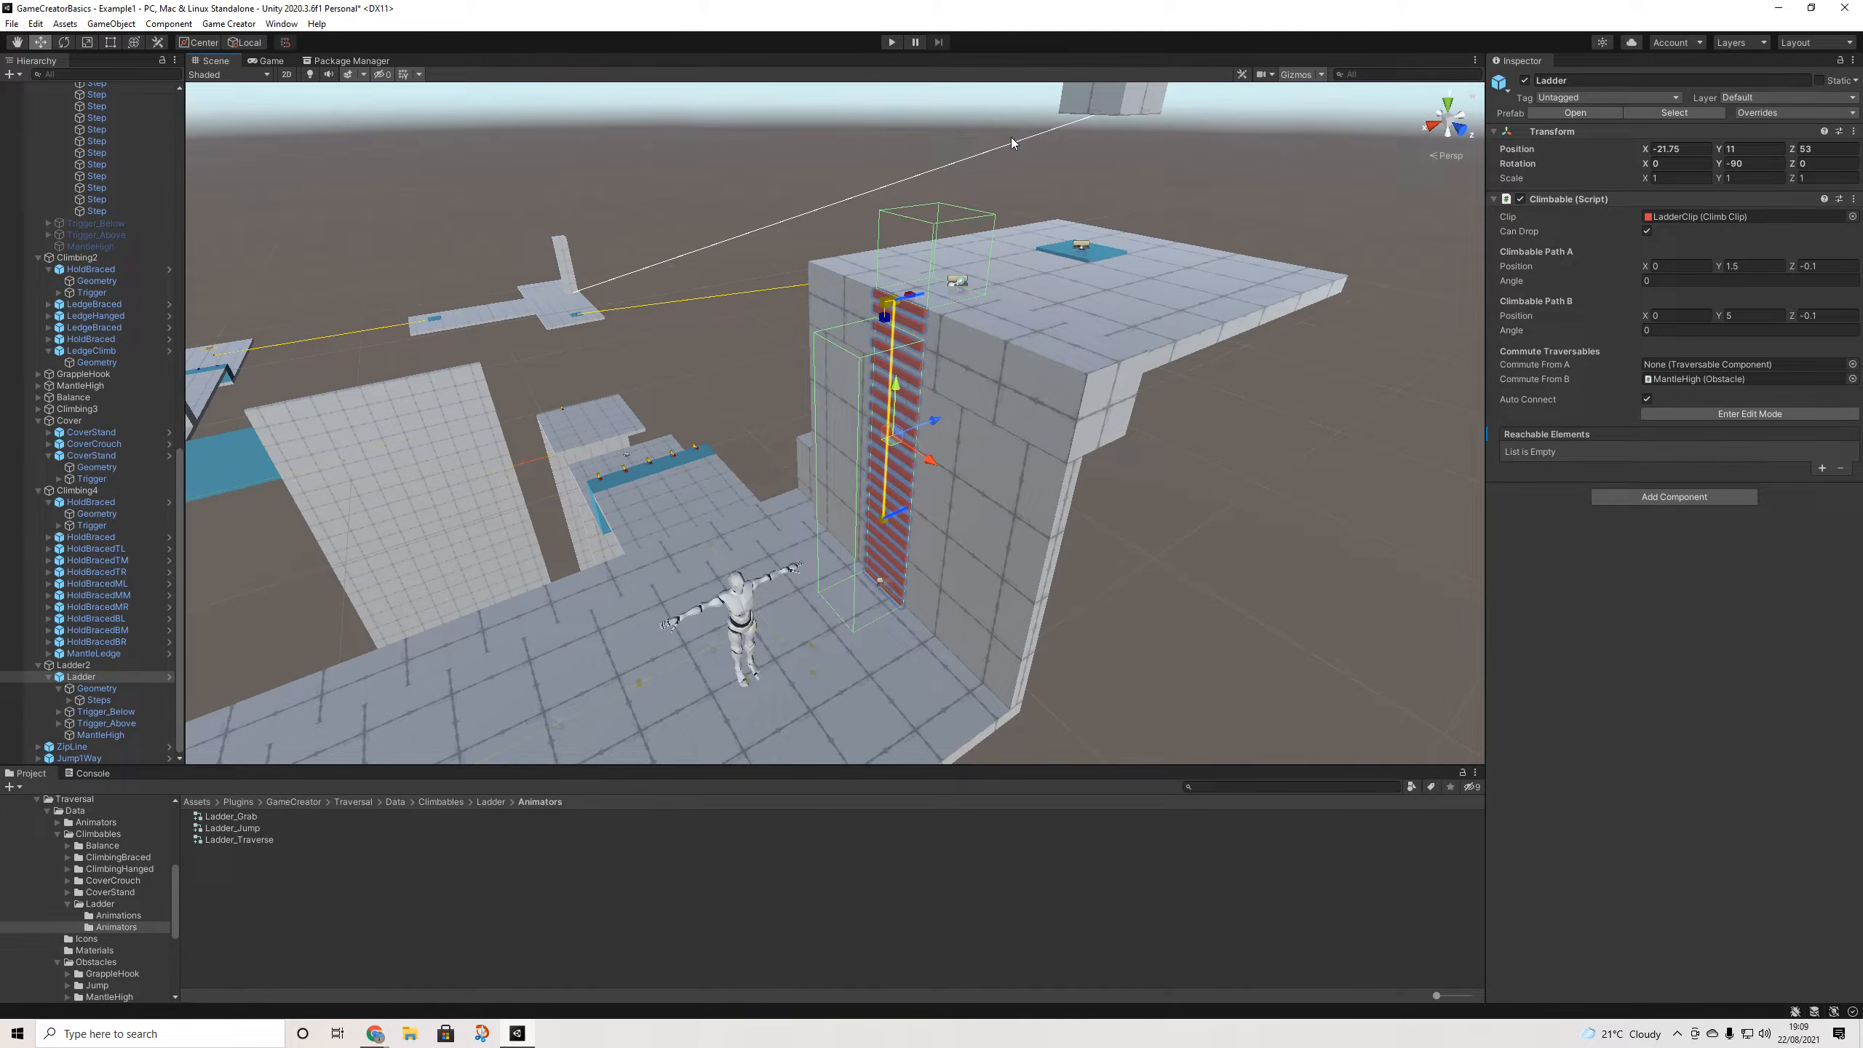
alt+drag(987, 113, 881, 414)
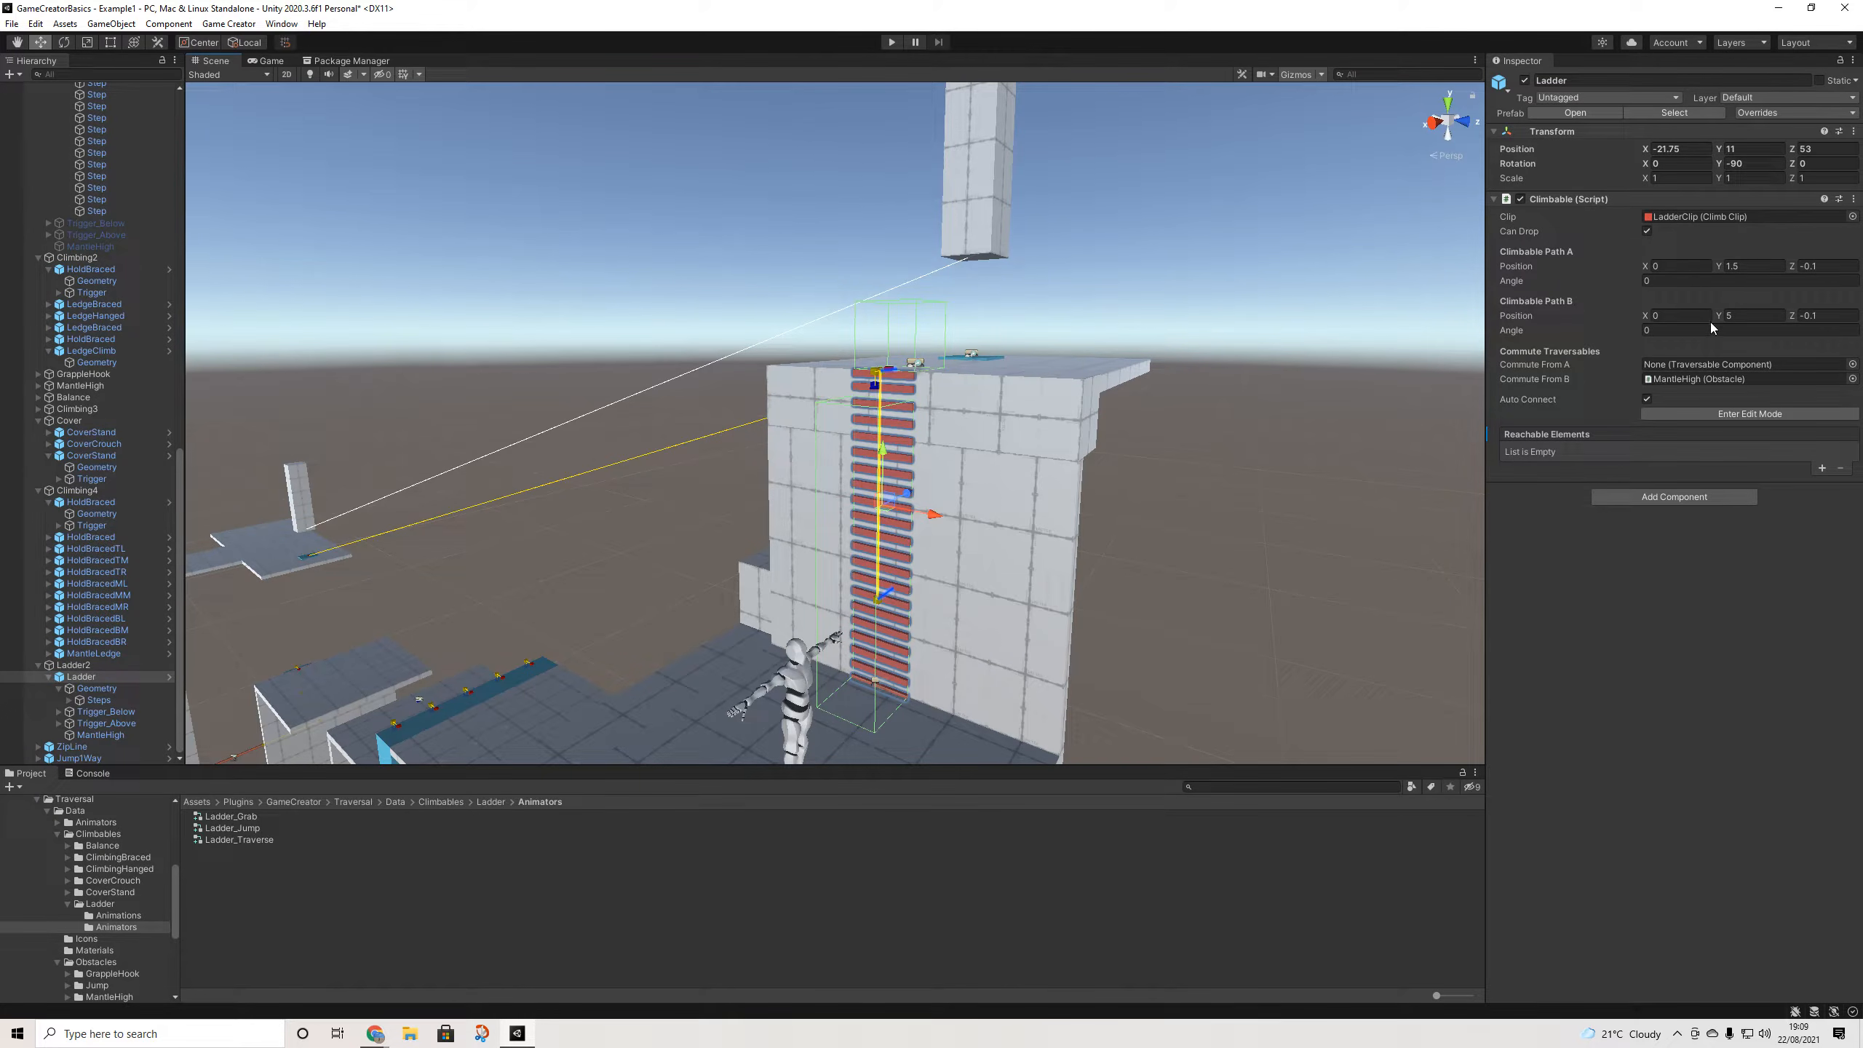
- Set Climbable Path A Position Y to 3 after trying values around 2.52 and 1.86
click(1739, 270)
drag(1724, 268, 1749, 267)
key(ctrl+z)
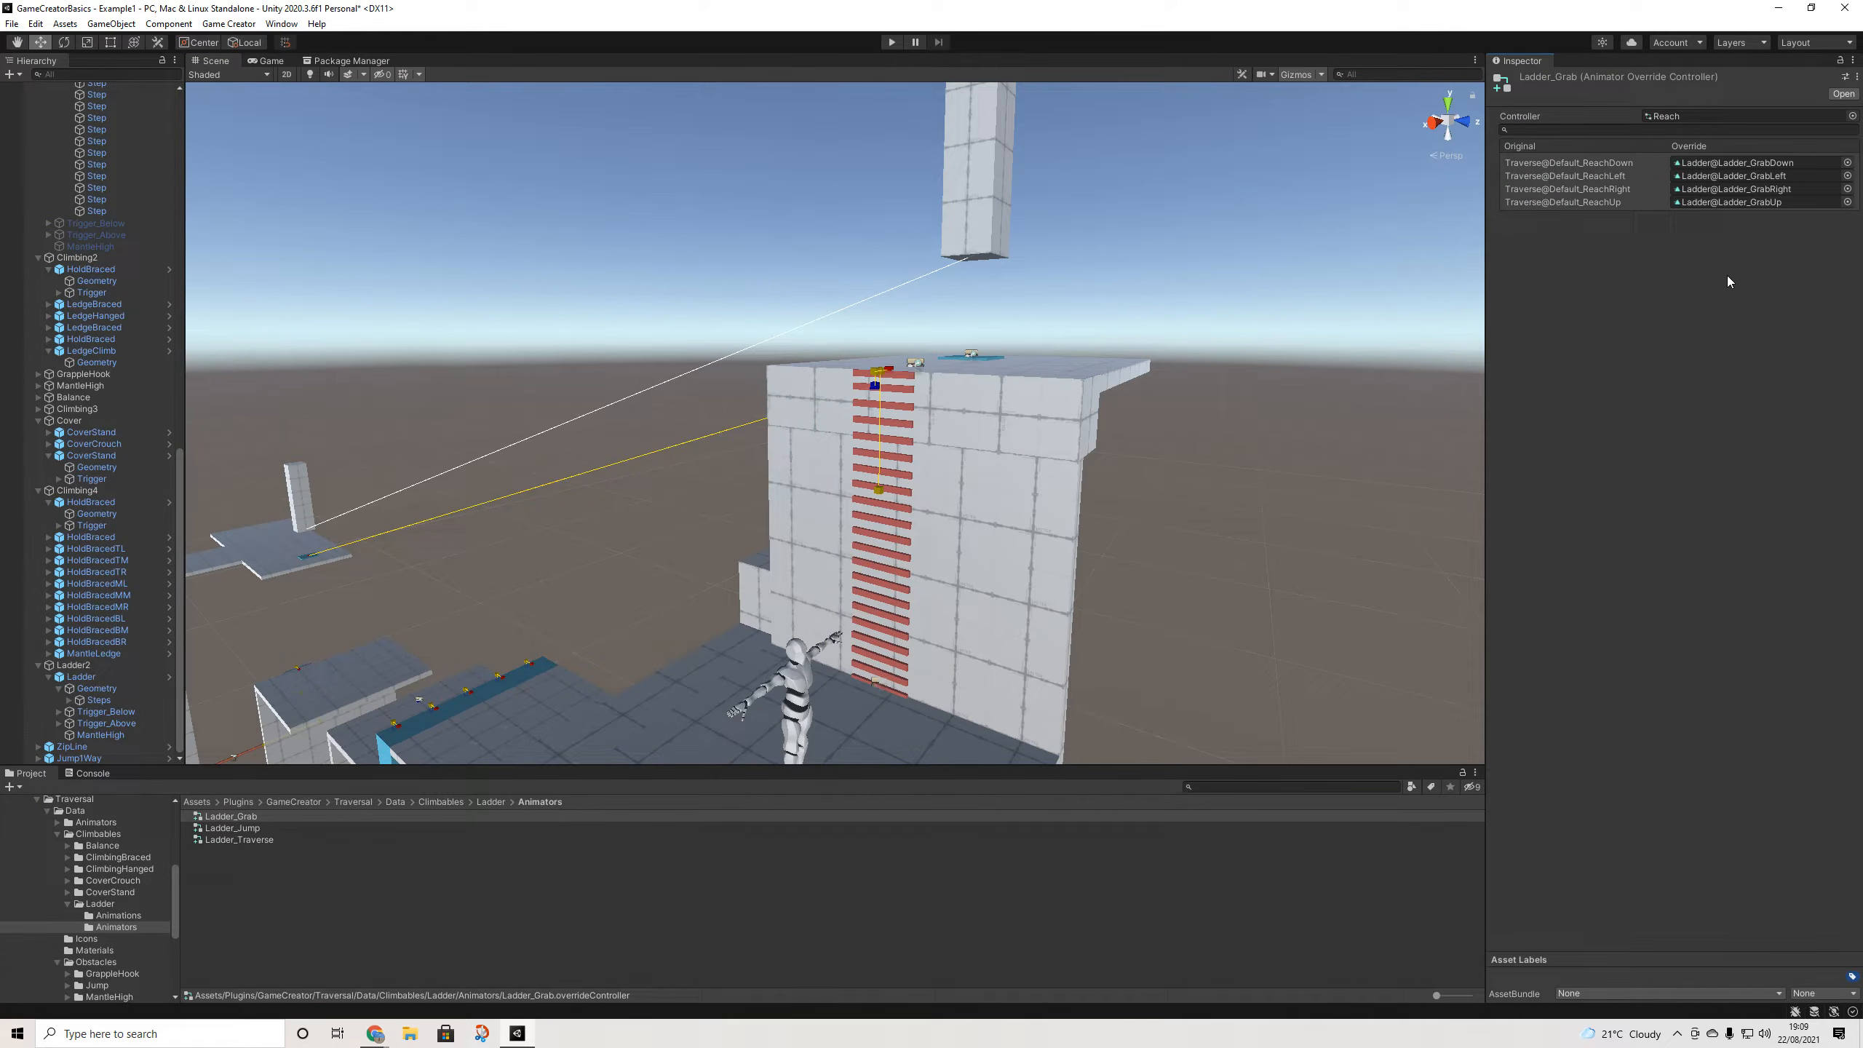
click(87, 679)
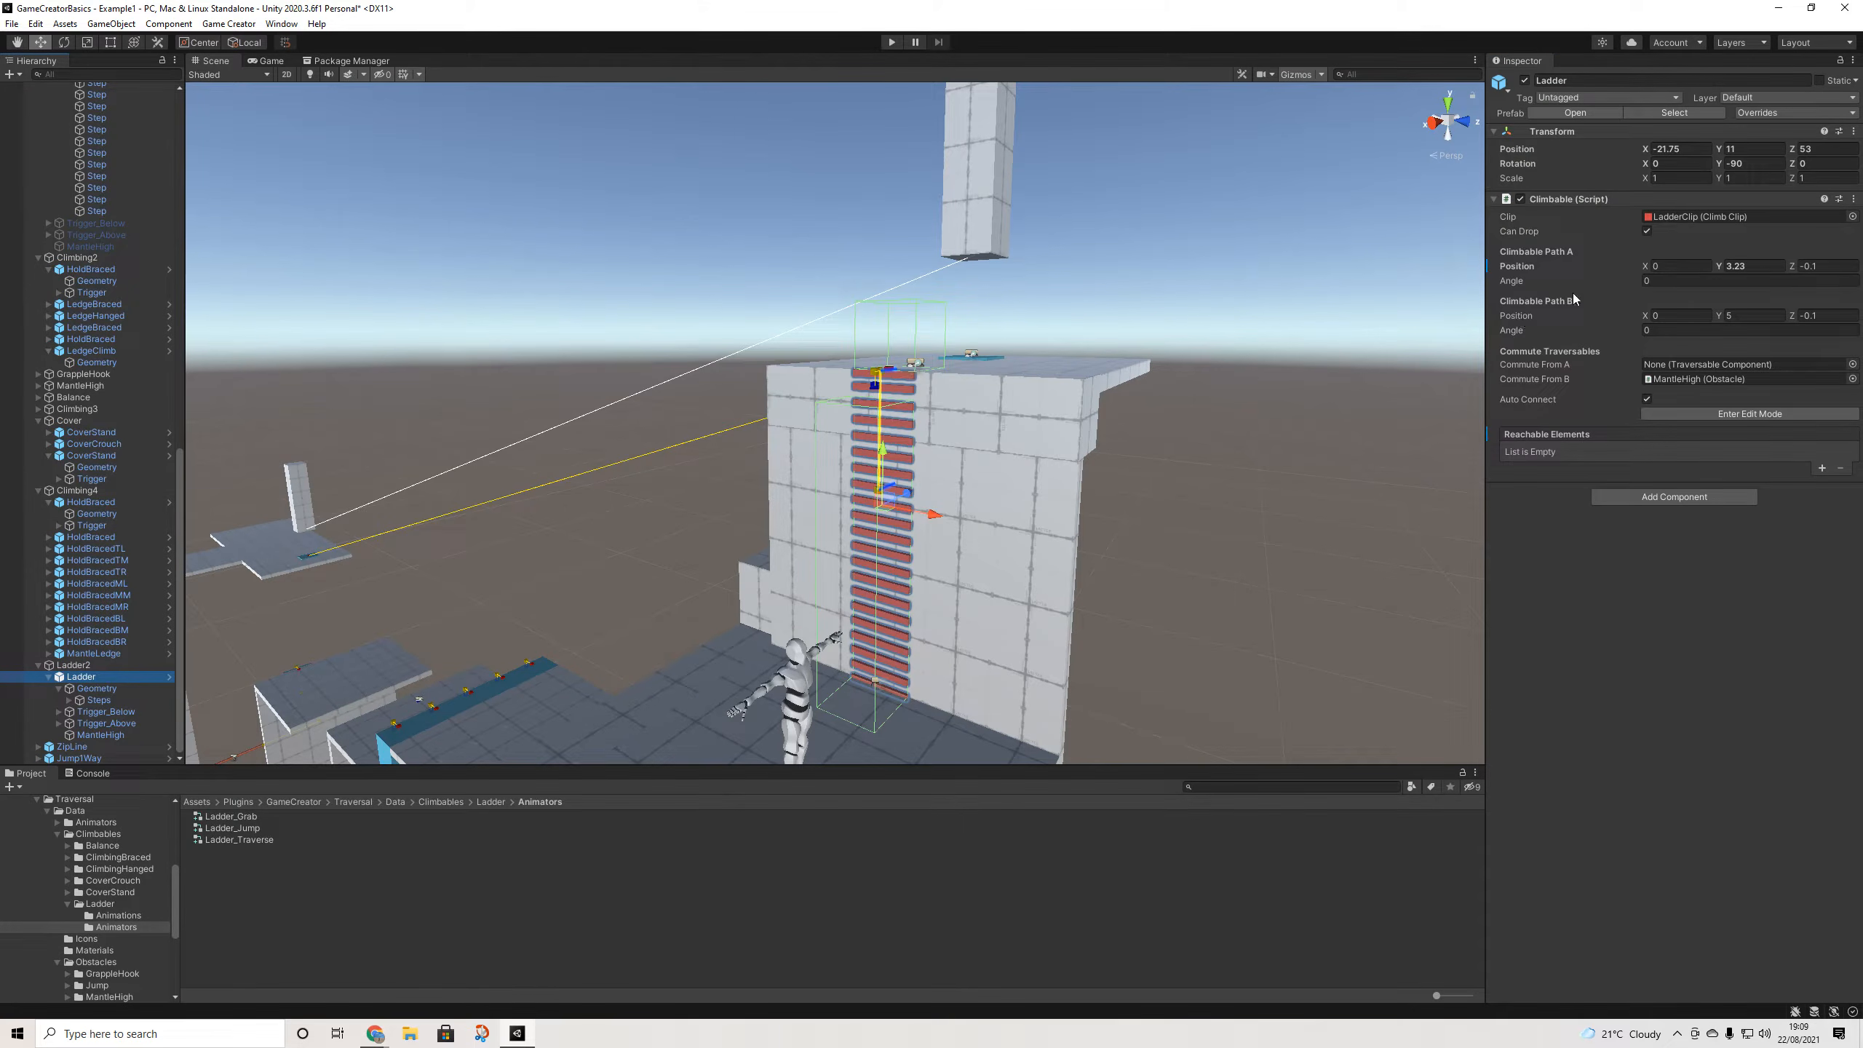
drag(1721, 267, 1691, 273)
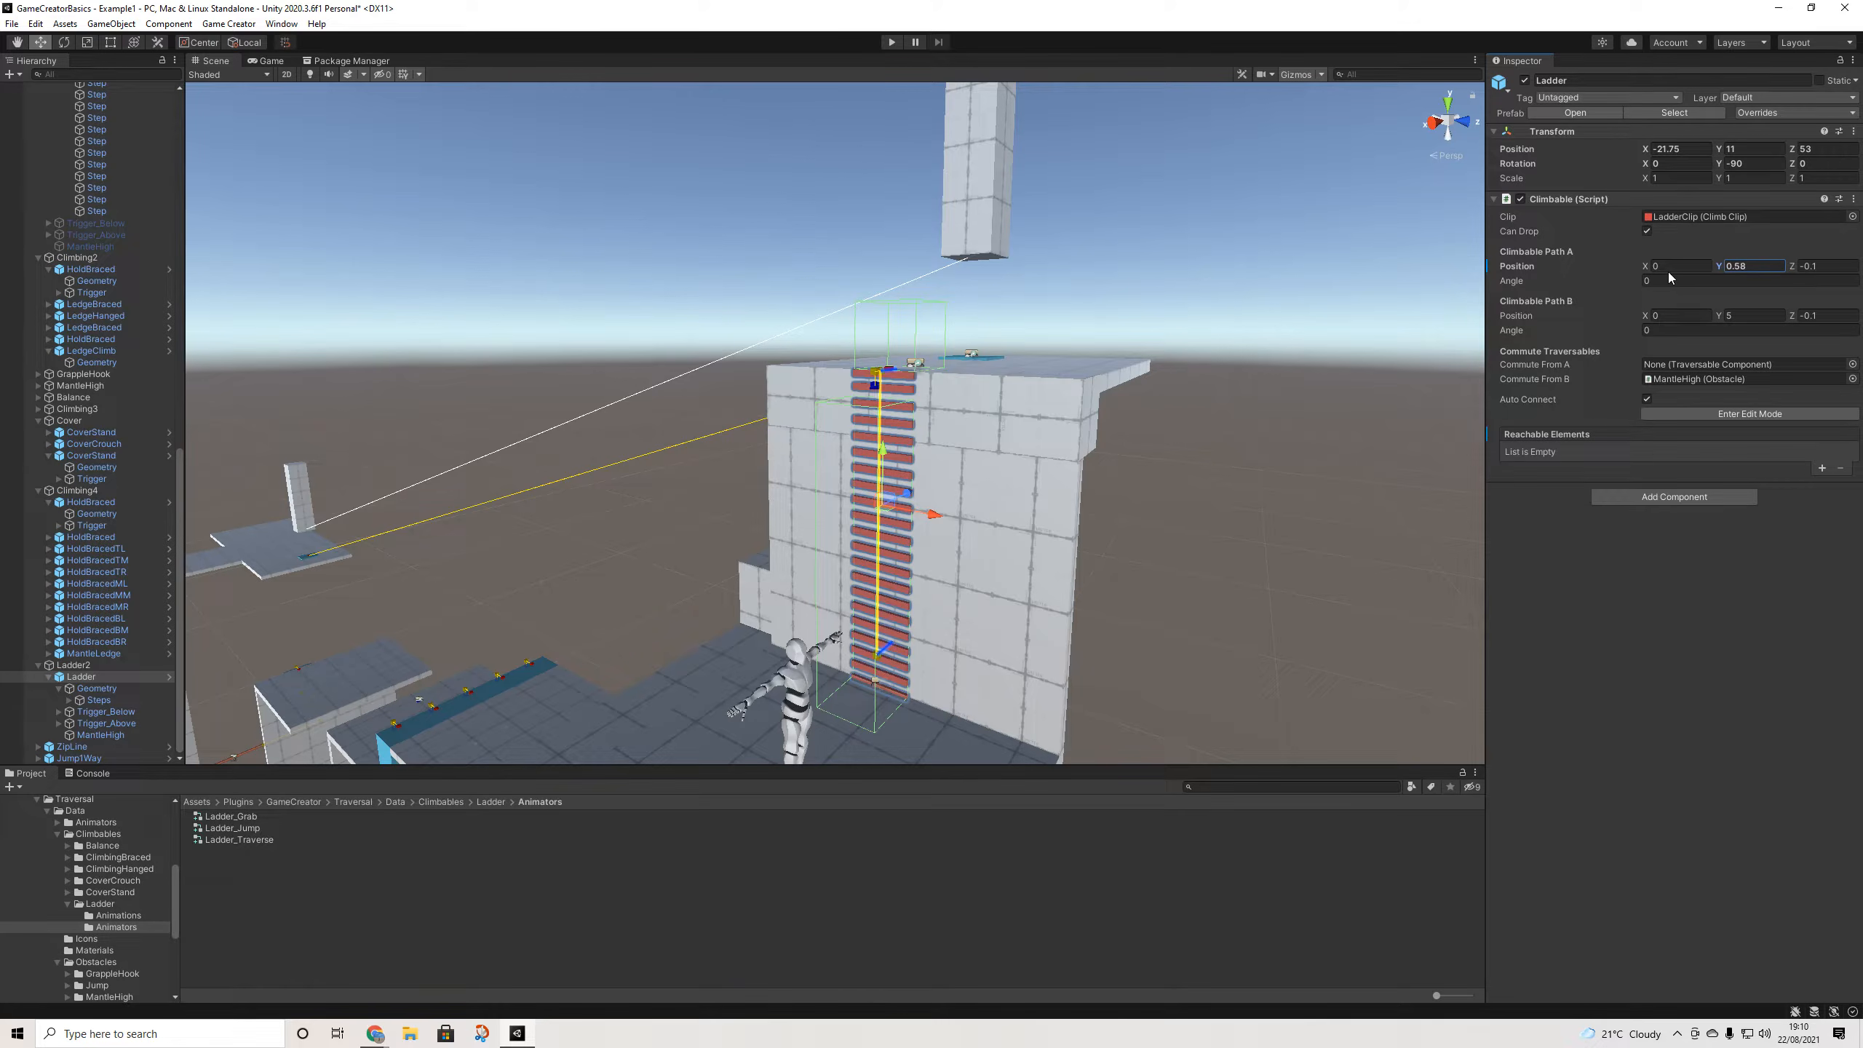
drag(1771, 269, 1707, 273)
text(3)
- Run the character to the ladder, climb it, jump off with Space, and head back
click(892, 42)
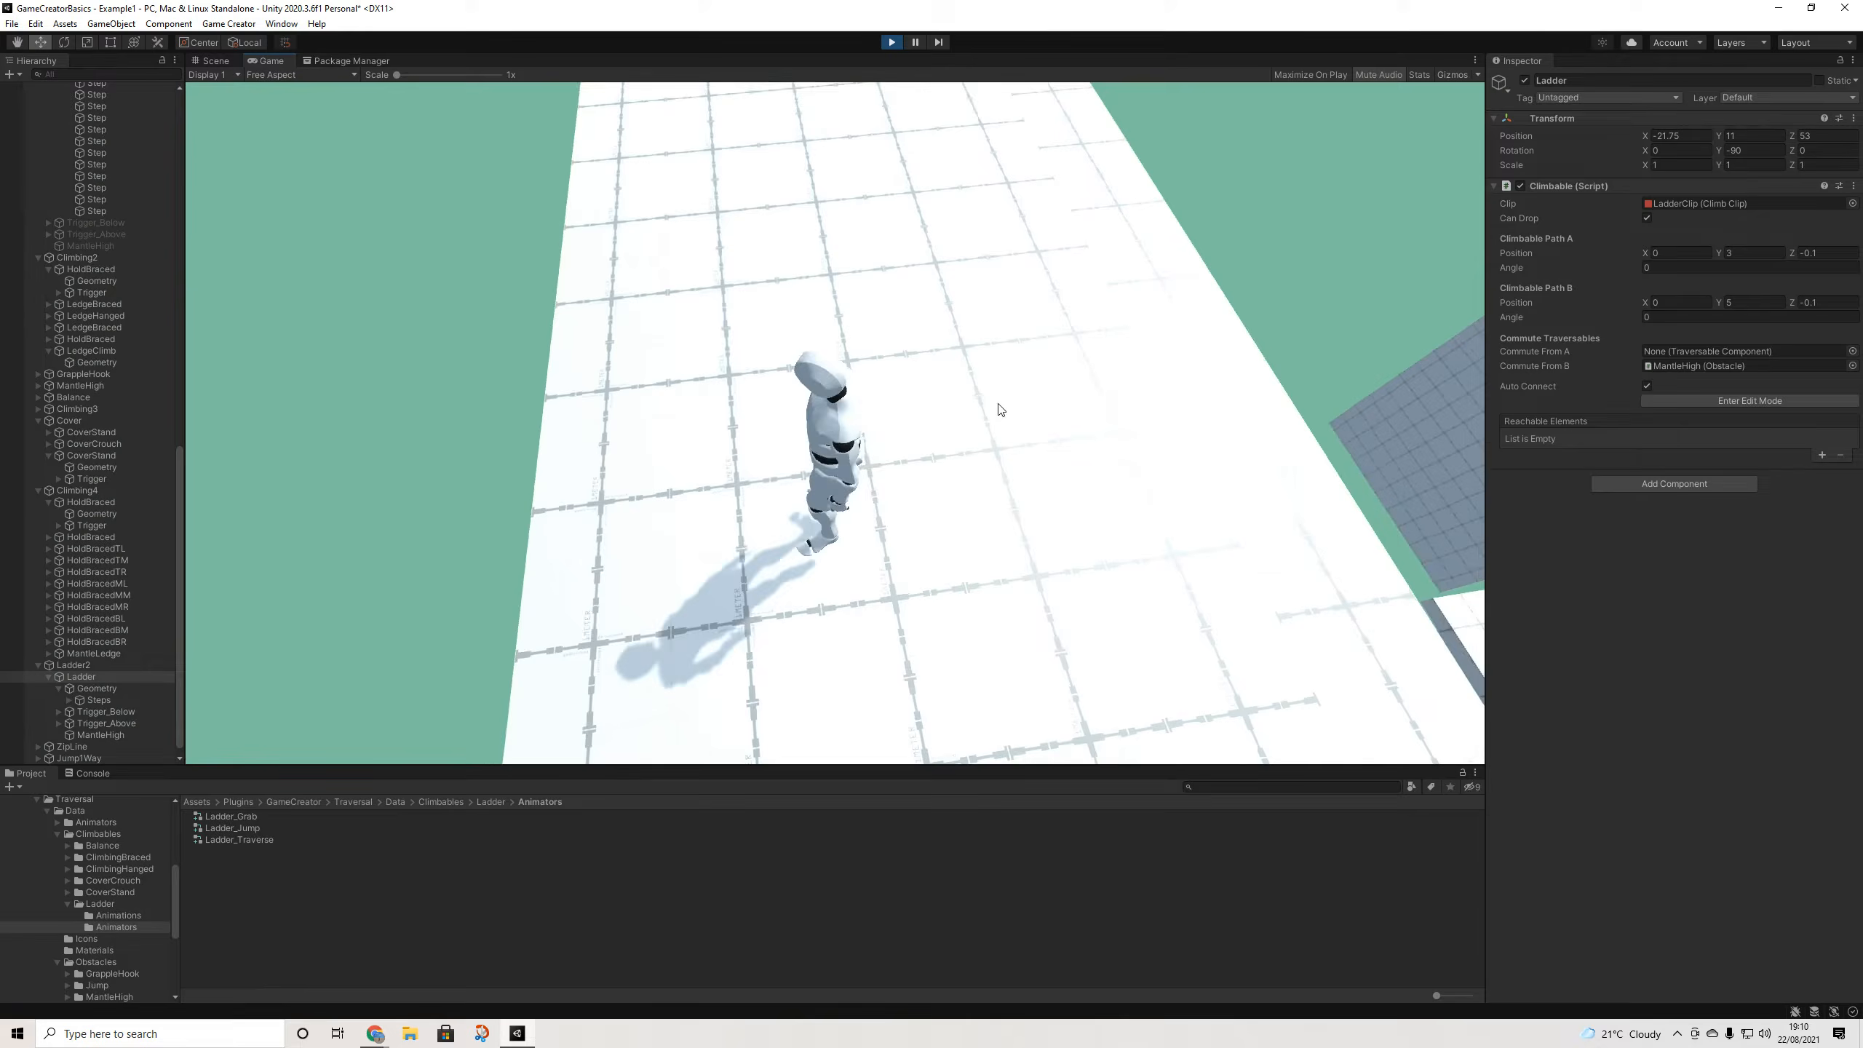
key(w)
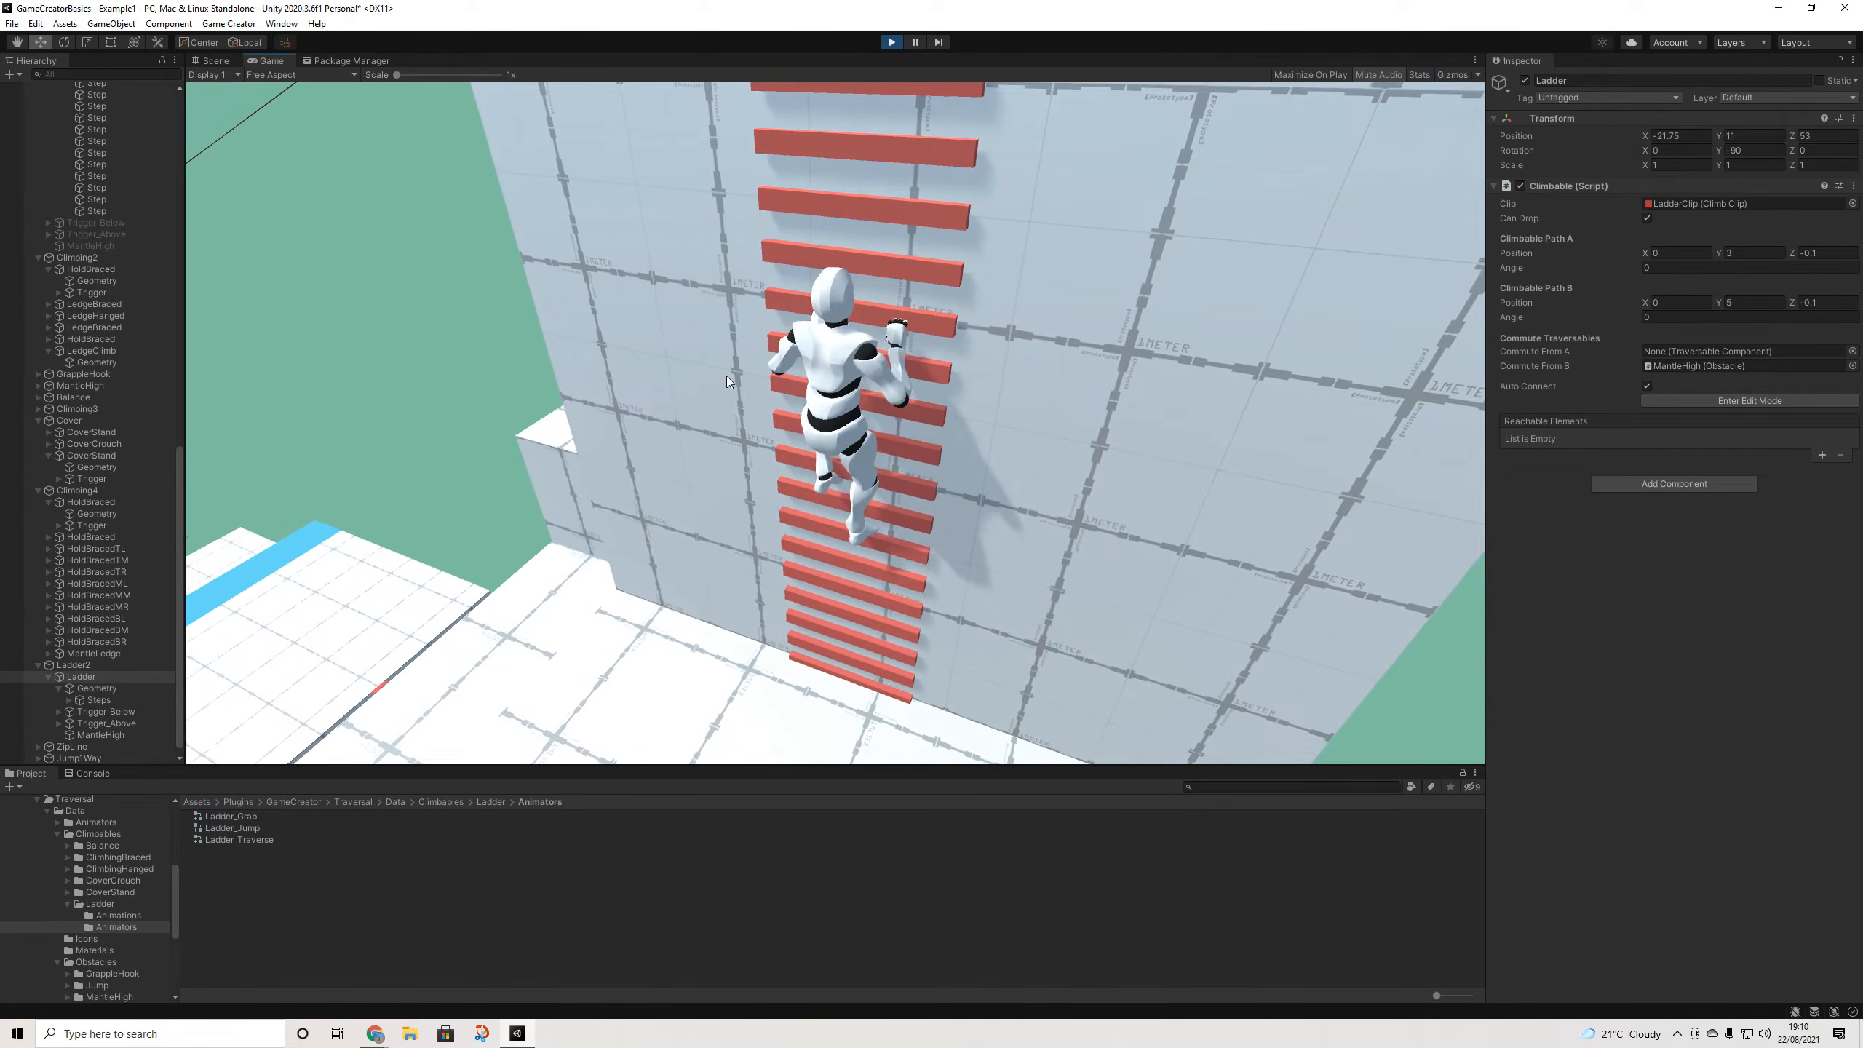
key(space)
key(w)
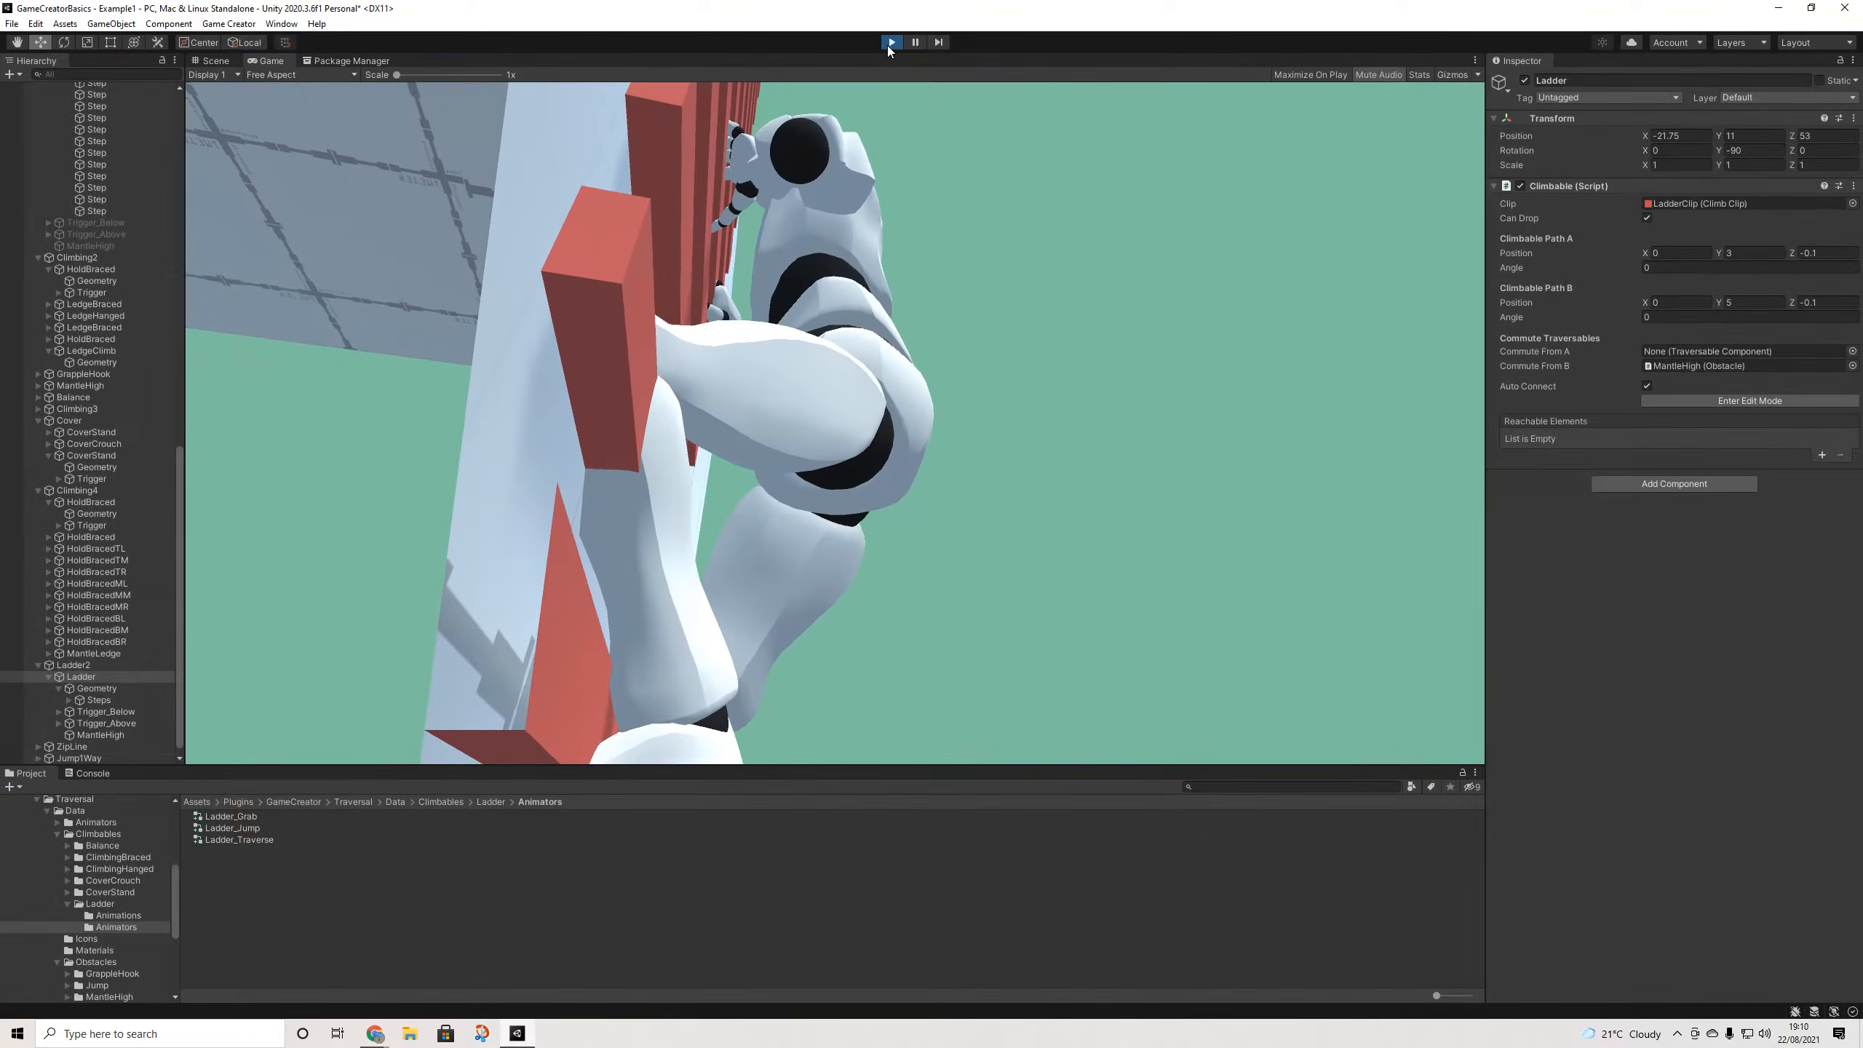
- Stop the game and set Path A Y to 1.5, undoing a trial Z change
click(892, 42)
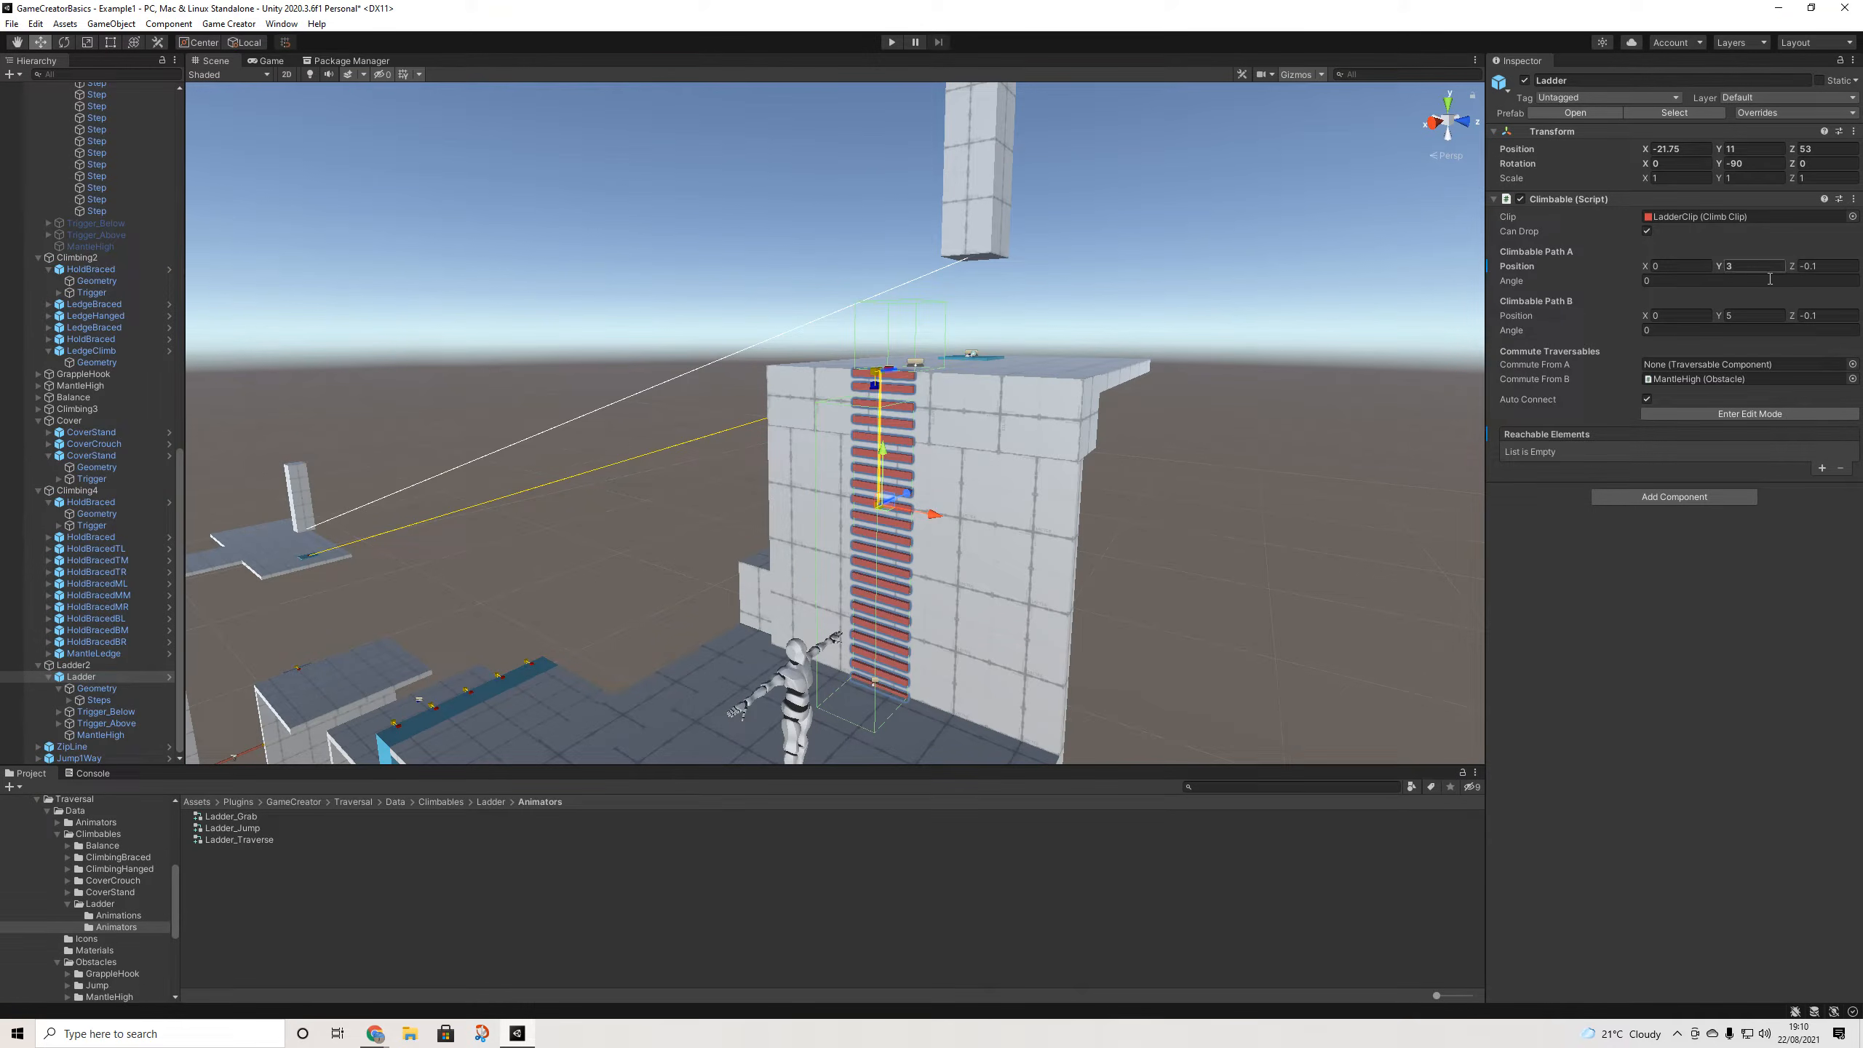
text(1.5)
alt+drag(1057, 512, 863, 539)
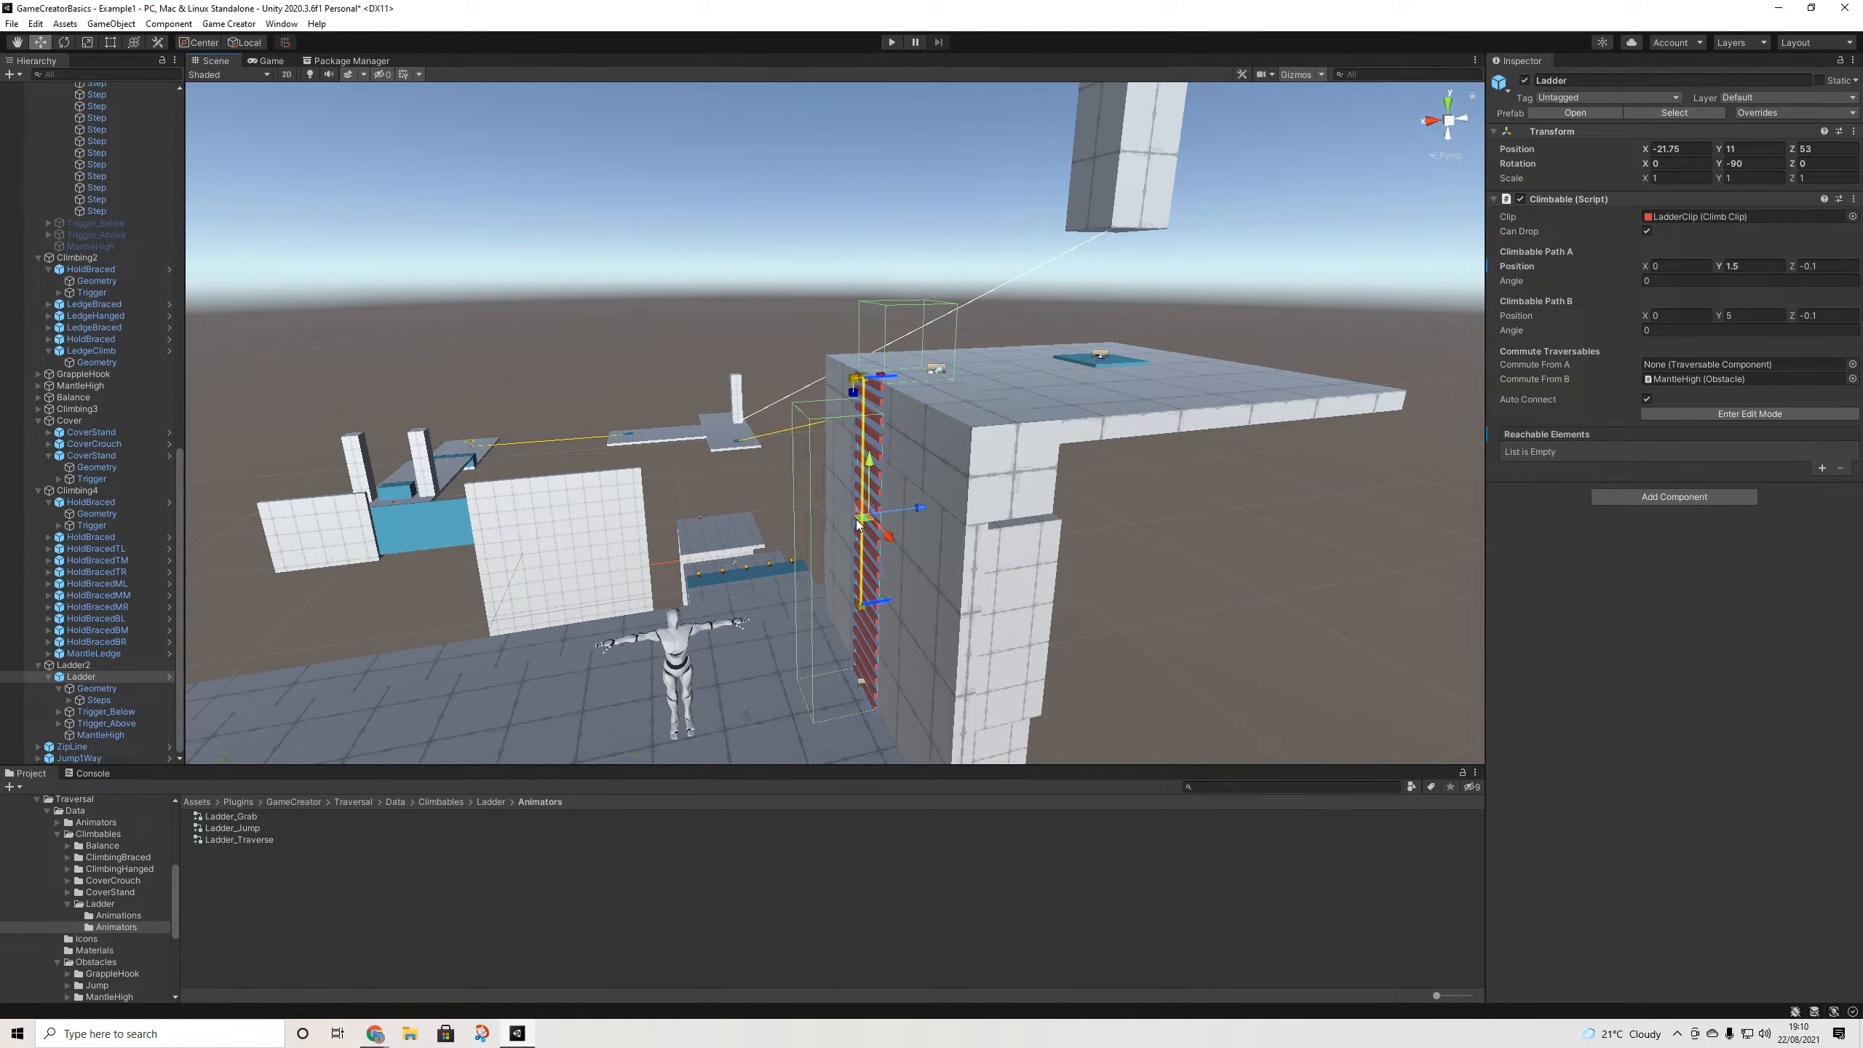
drag(1800, 271, 1772, 270)
key(ctrl+z)
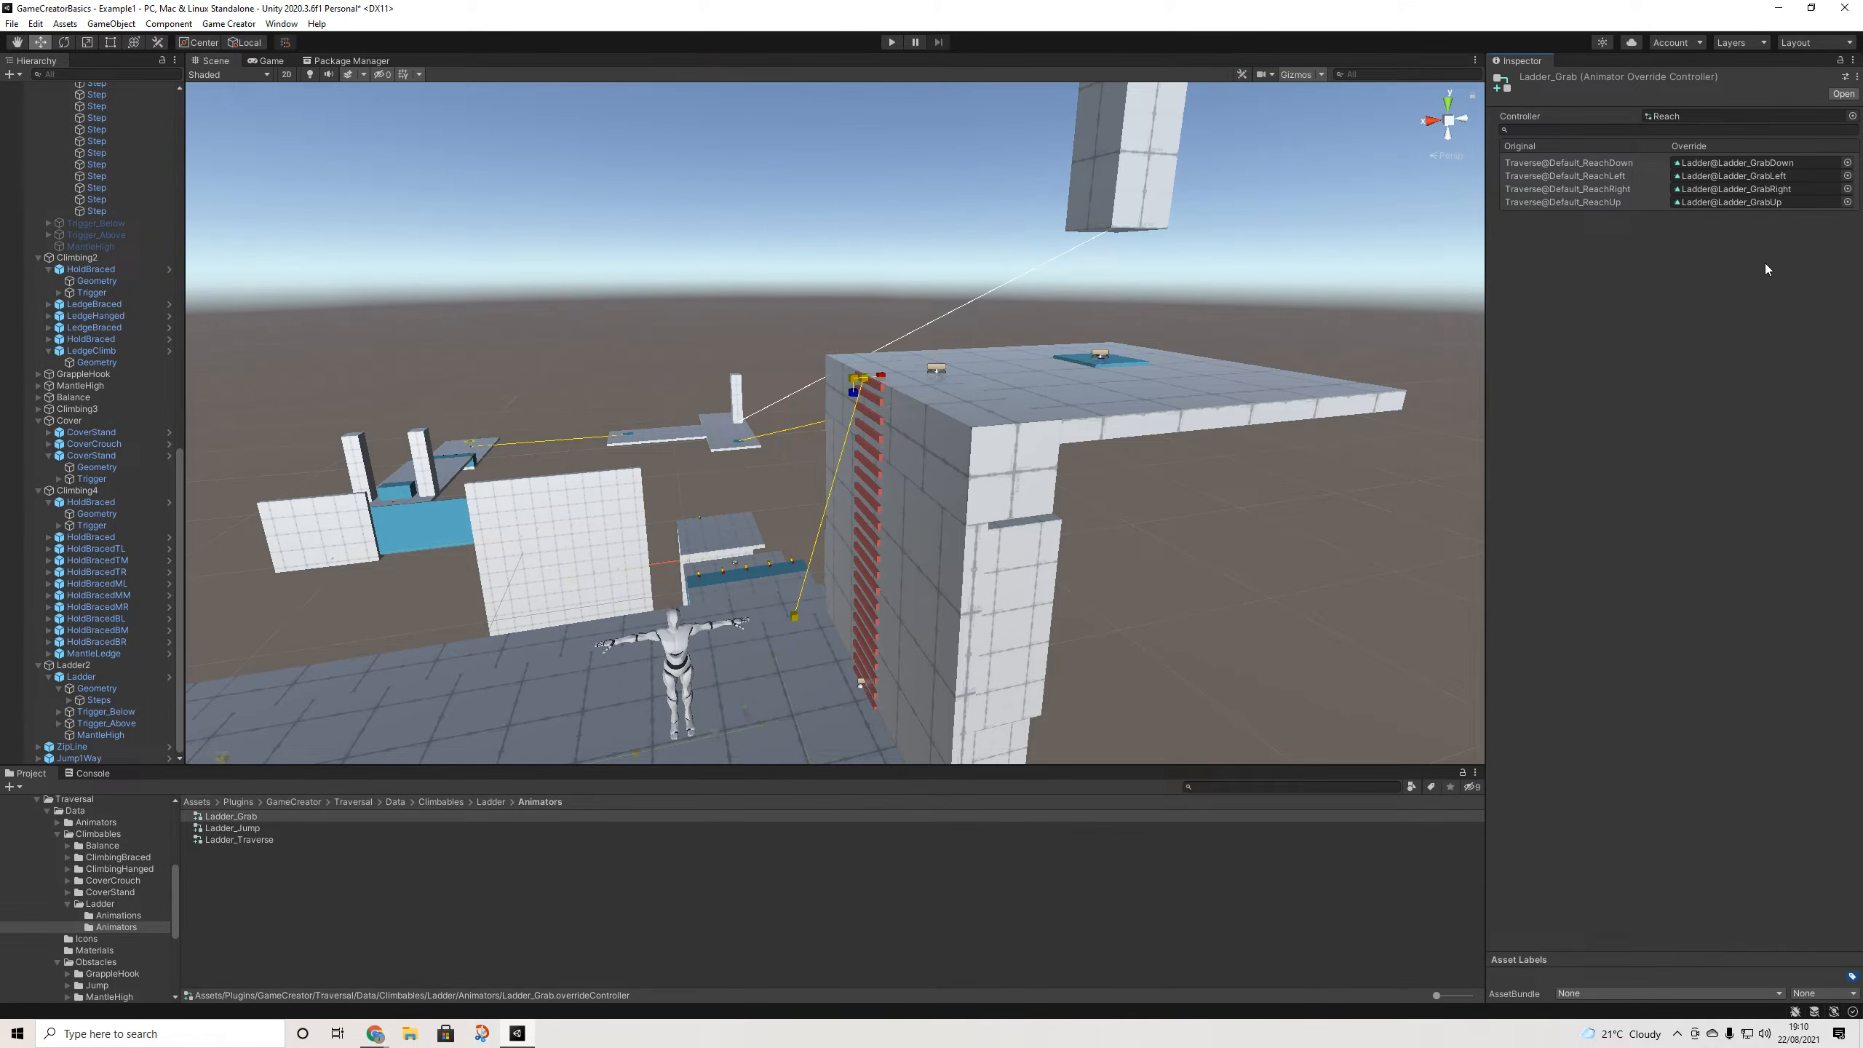
- Raise Climbable Path B Position Y to 7.79 and start the game
alt+drag(890, 497, 950, 550)
drag(1717, 318, 1784, 317)
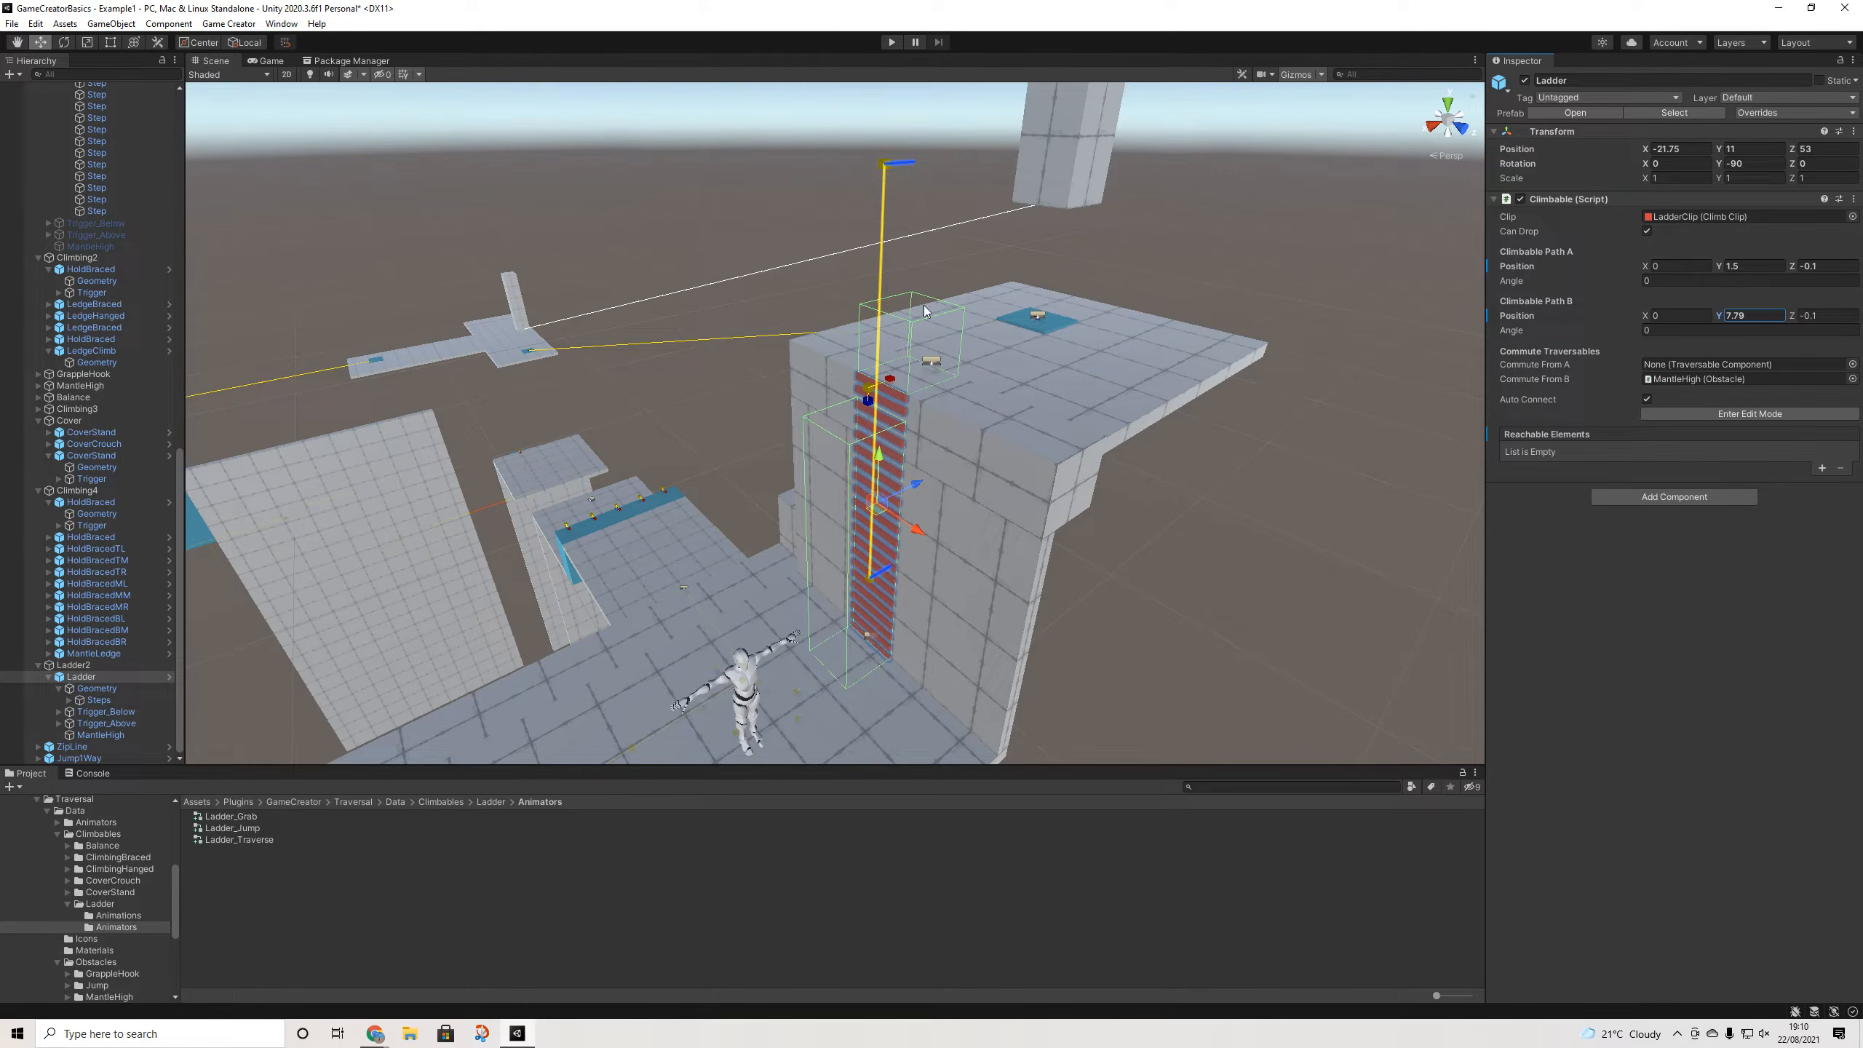
click(895, 42)
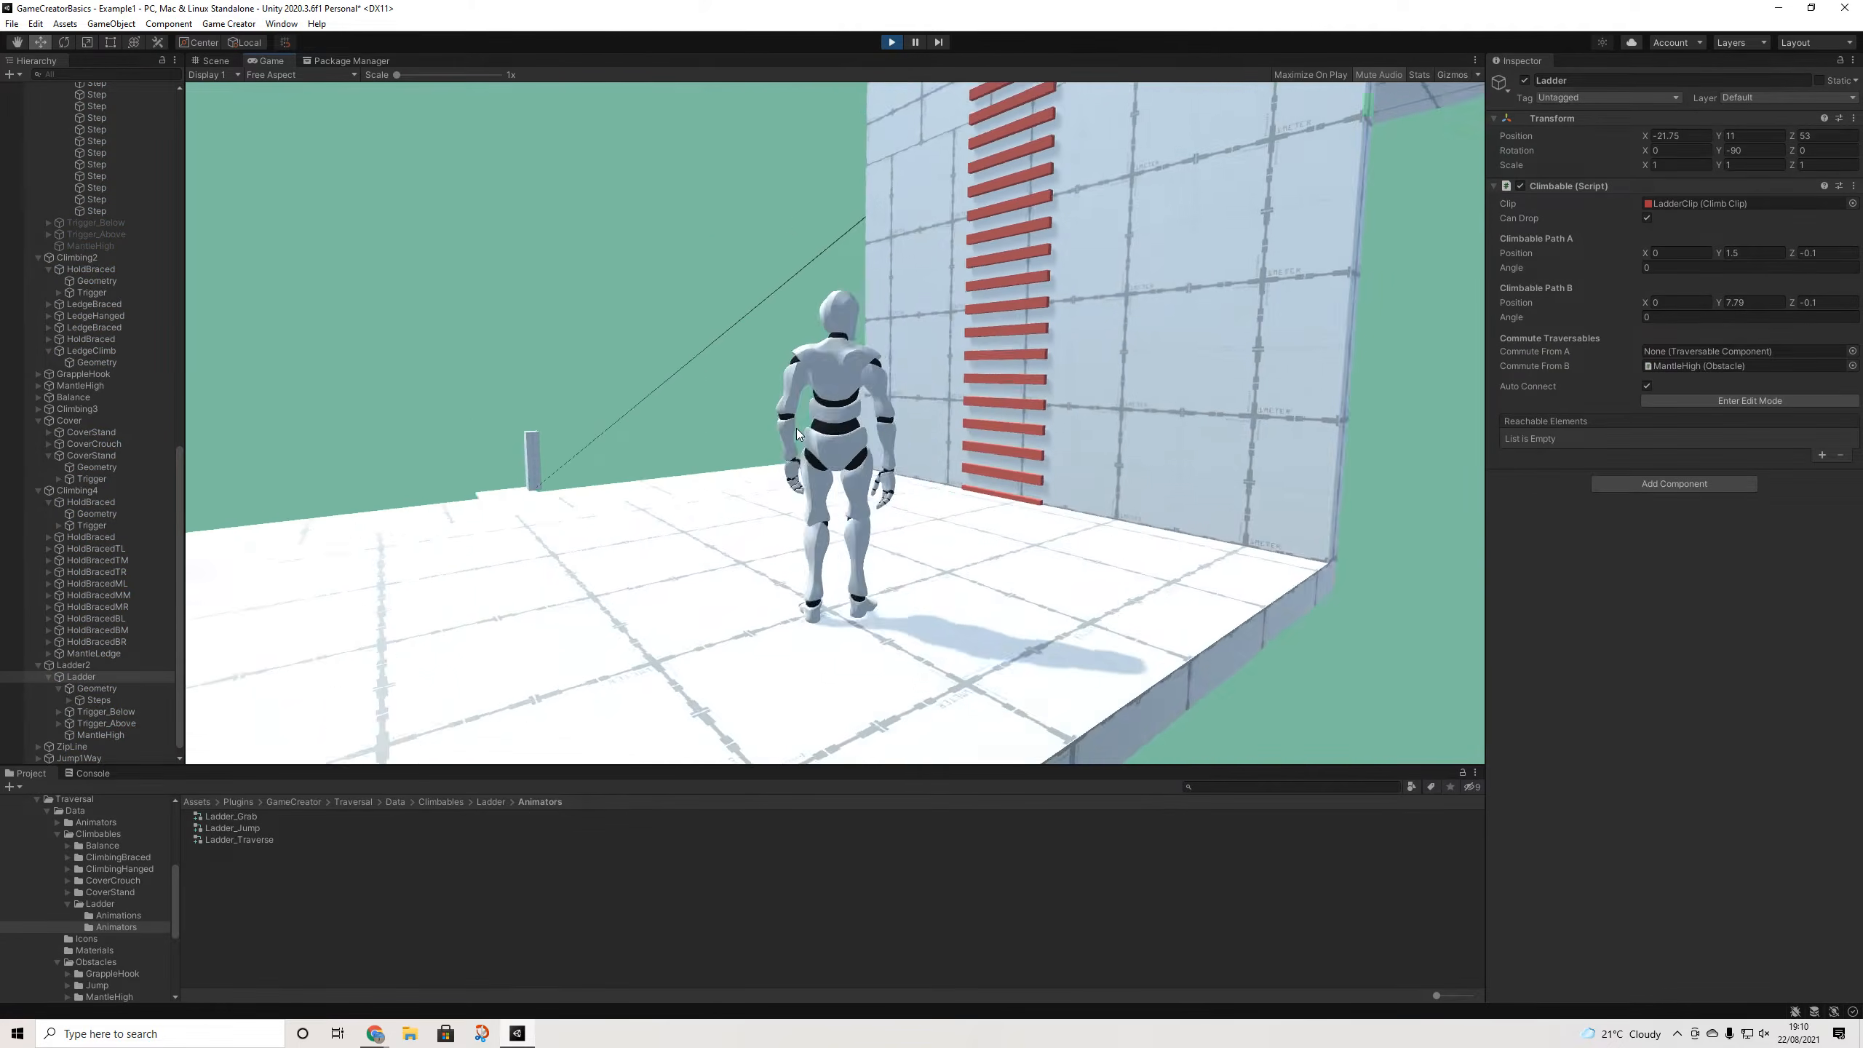
- Climb the extended ladder, mantle onto the platform, run across it, then stop Play
key(w)
key(w)
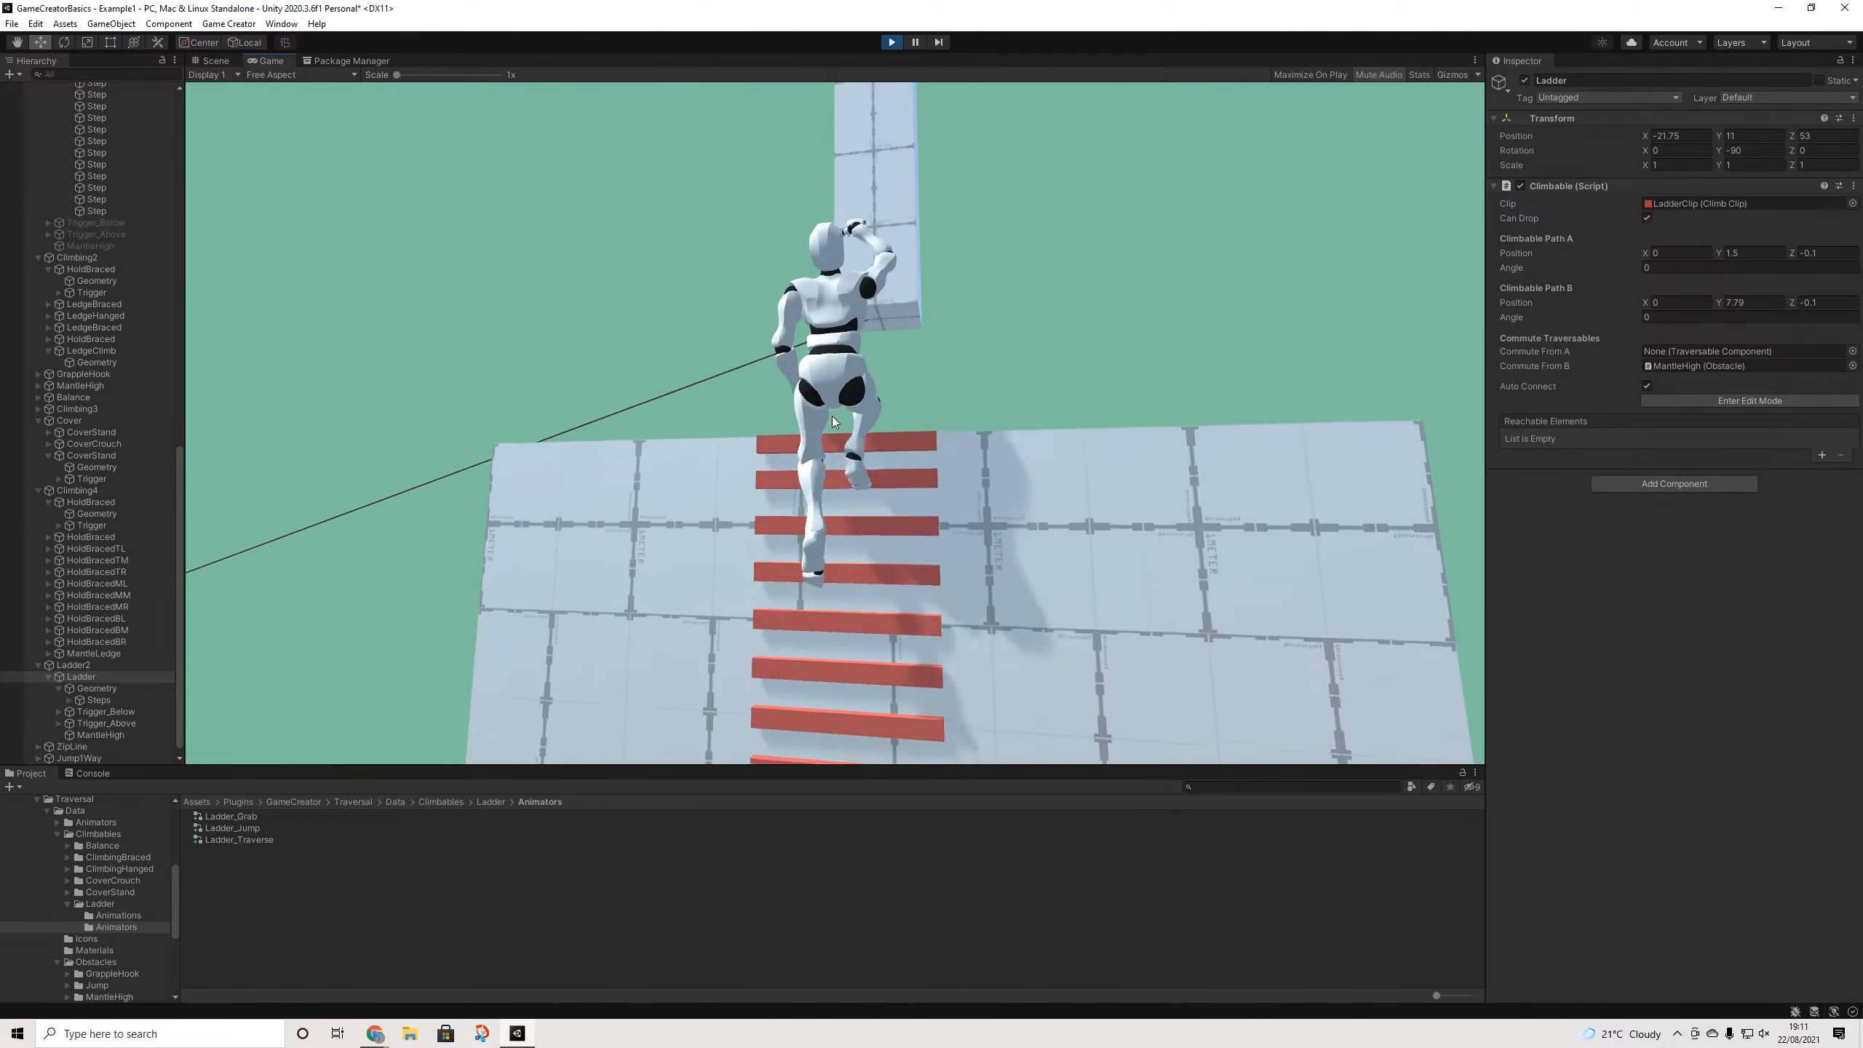
key(w)
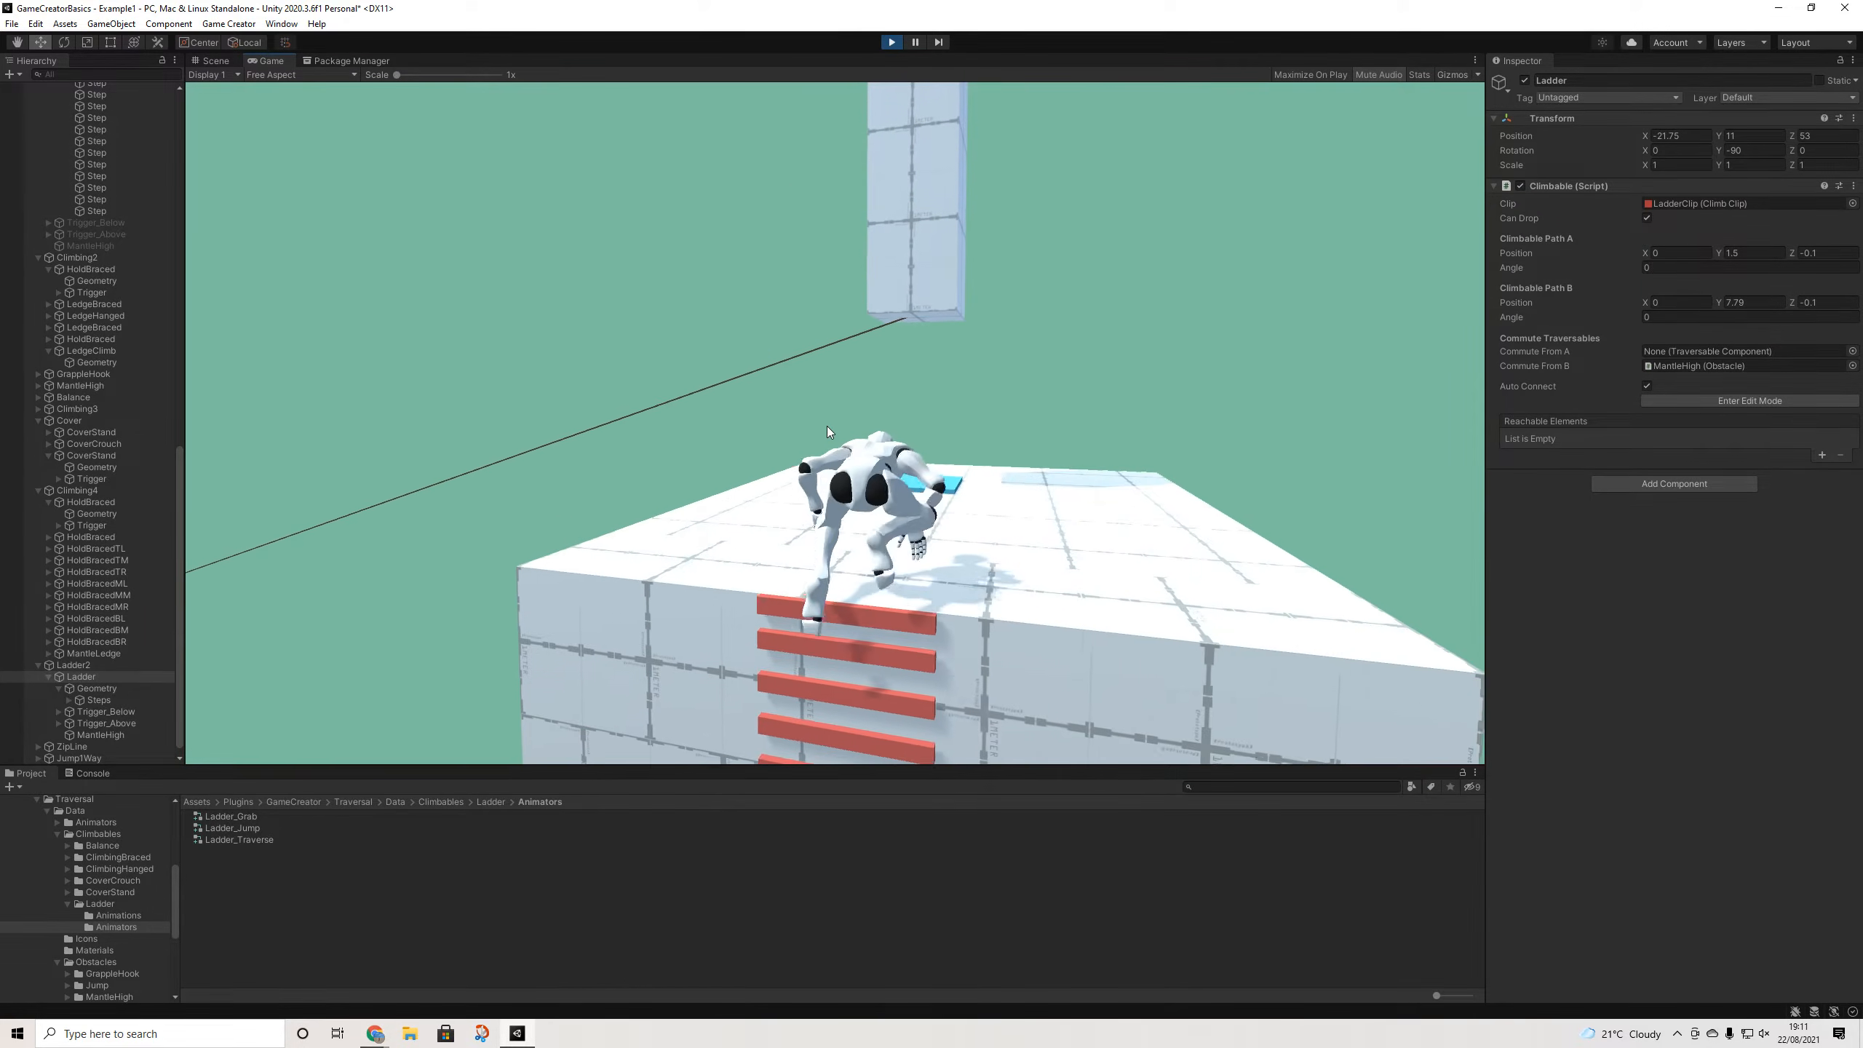
key(w)
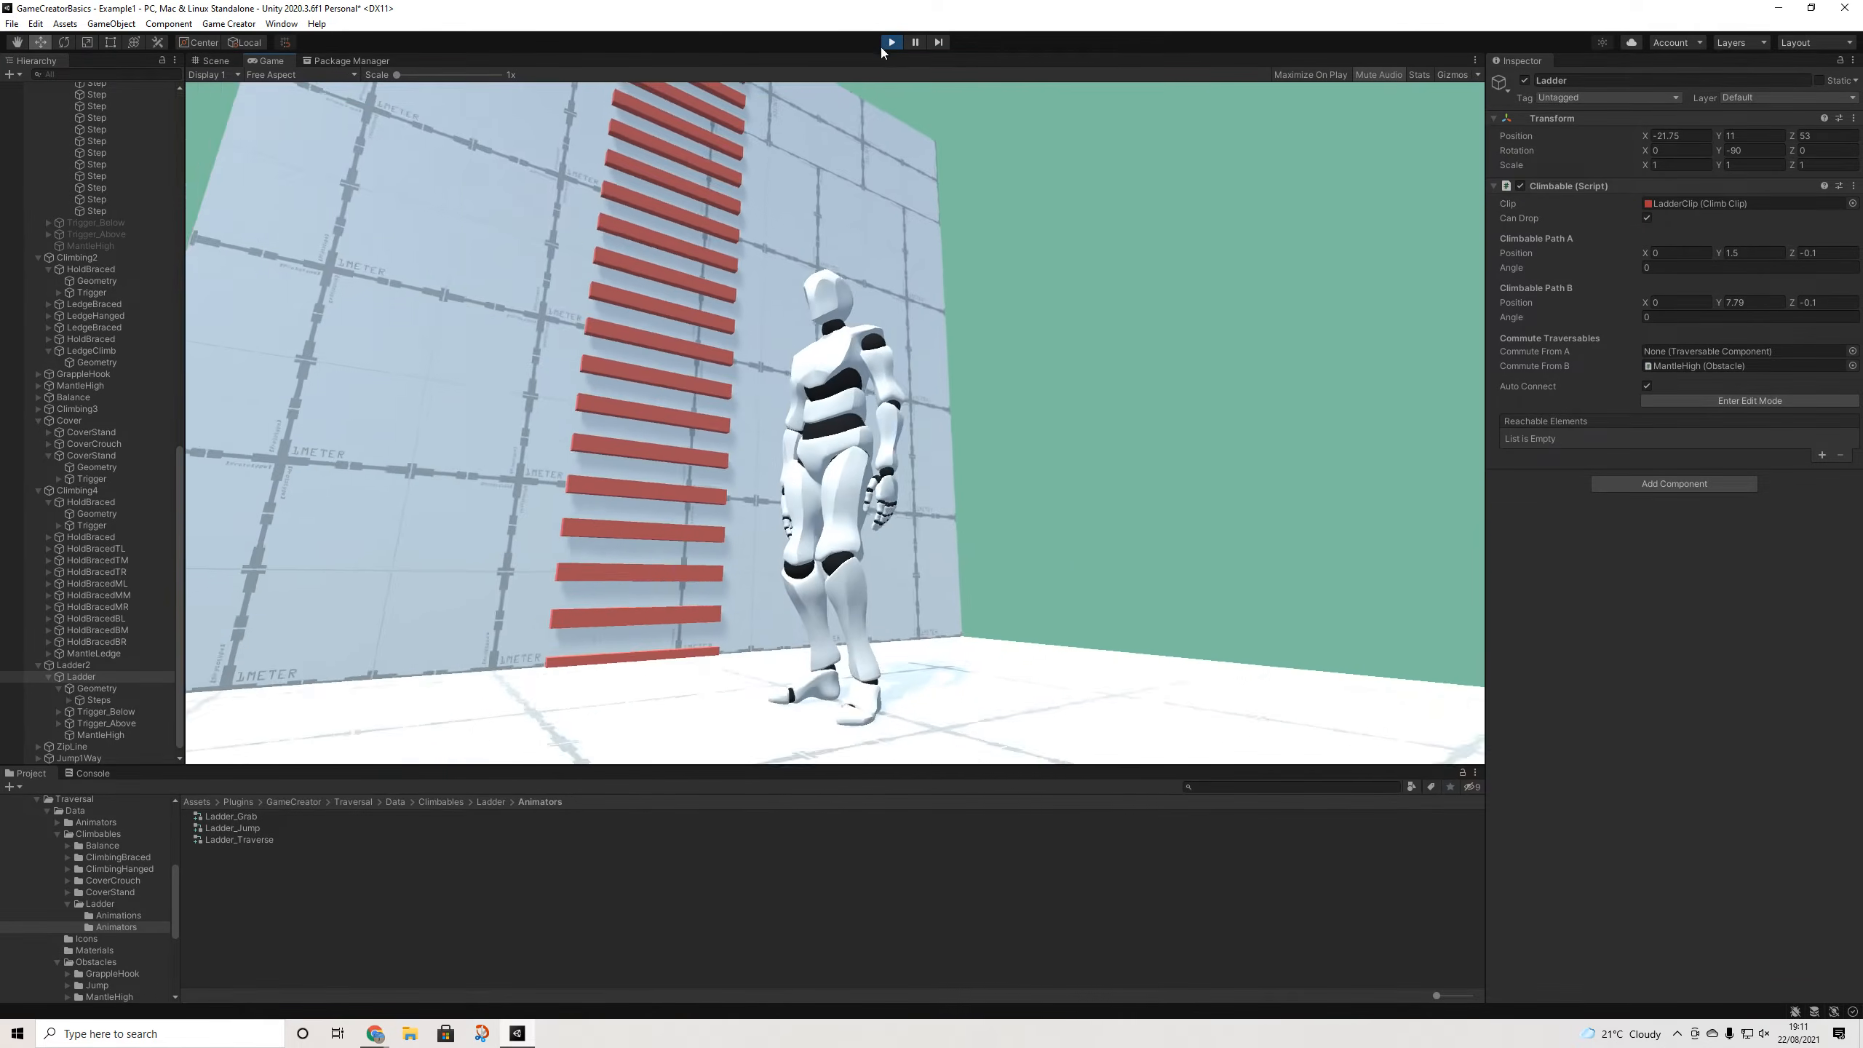
click(890, 45)
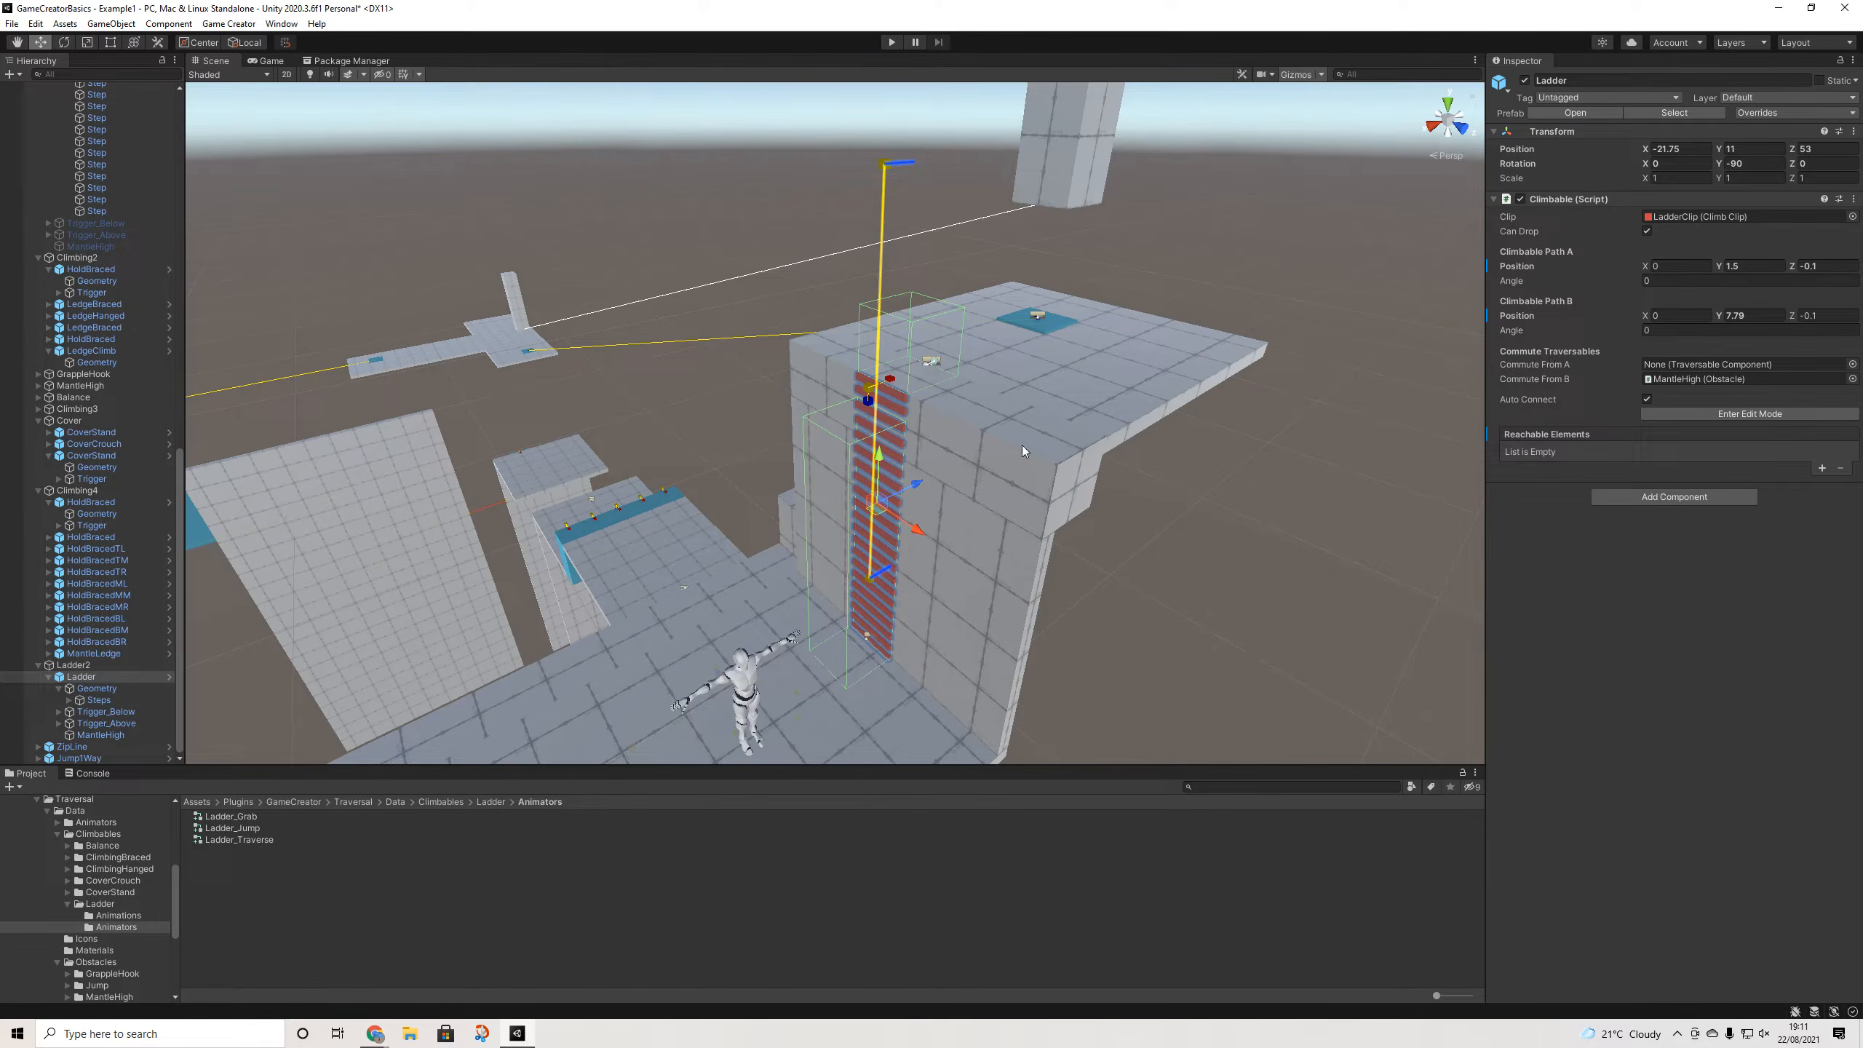
- Select Trigger_Above among the ladder's children and raise it to Y 7.768
click(103, 690)
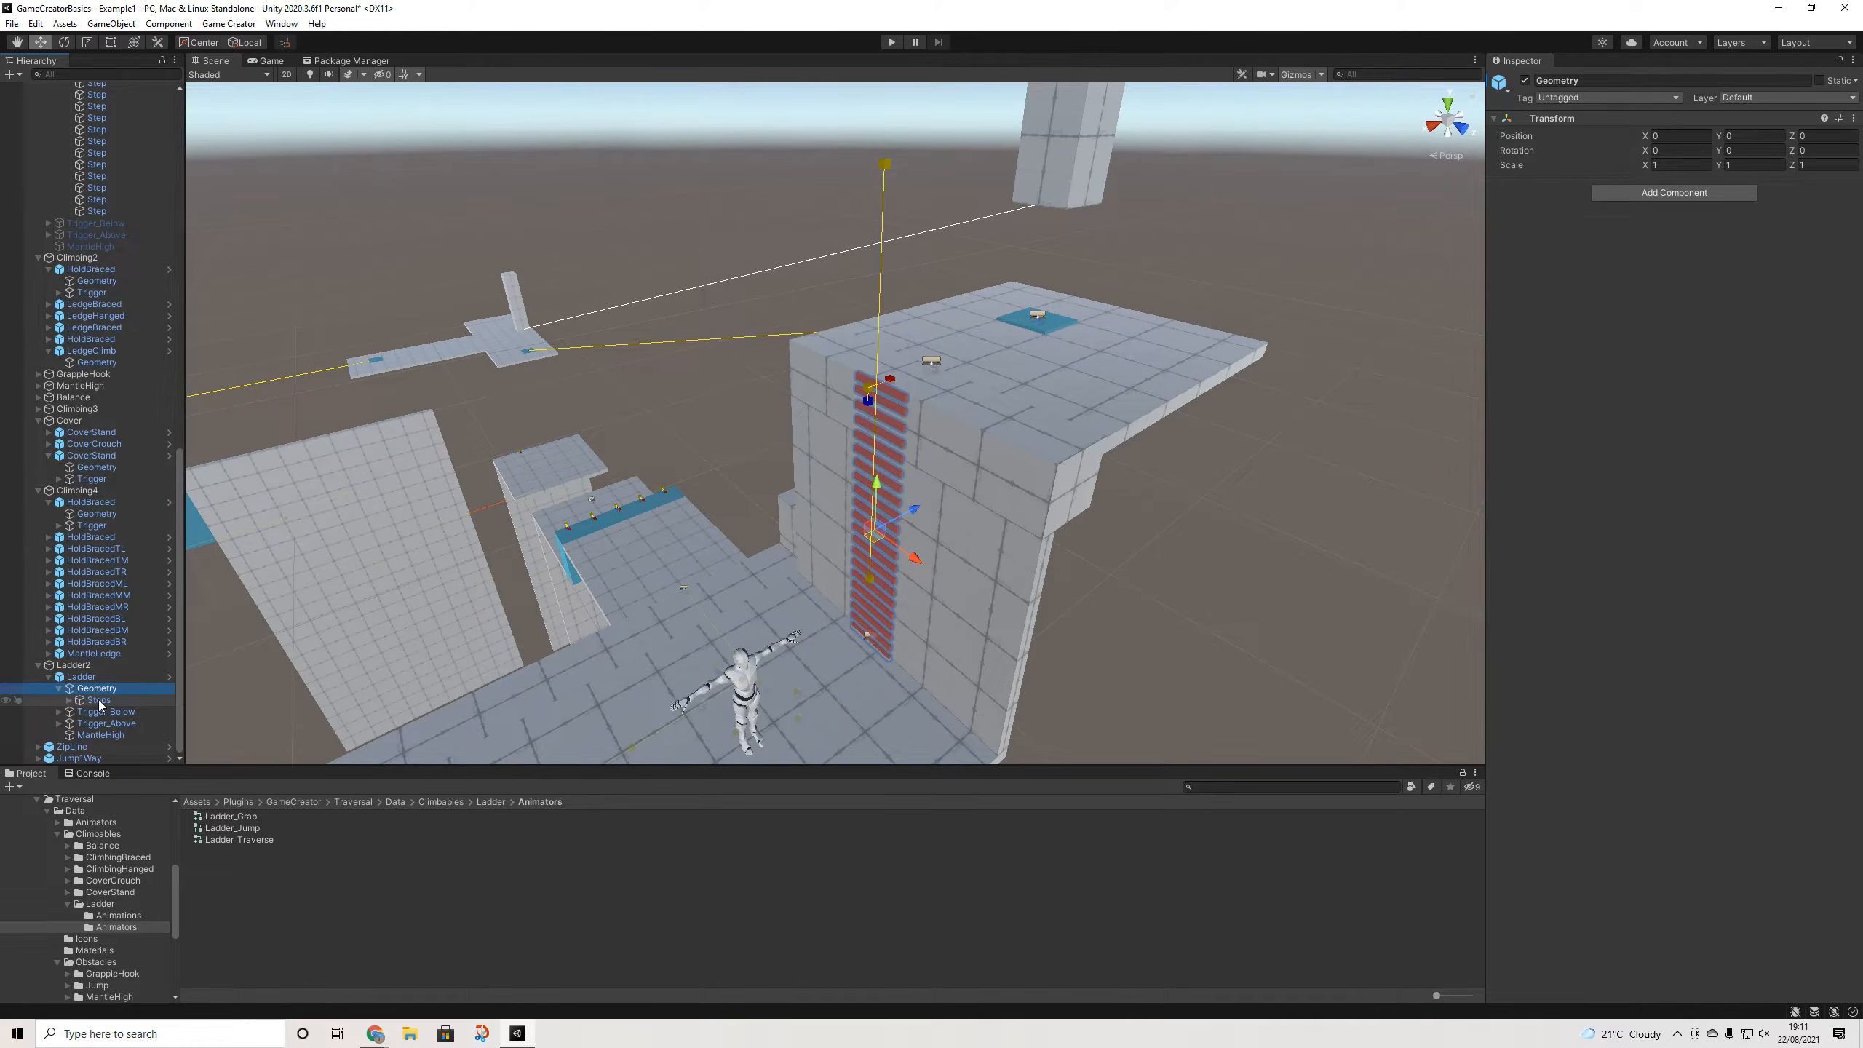
click(99, 700)
click(105, 712)
click(106, 724)
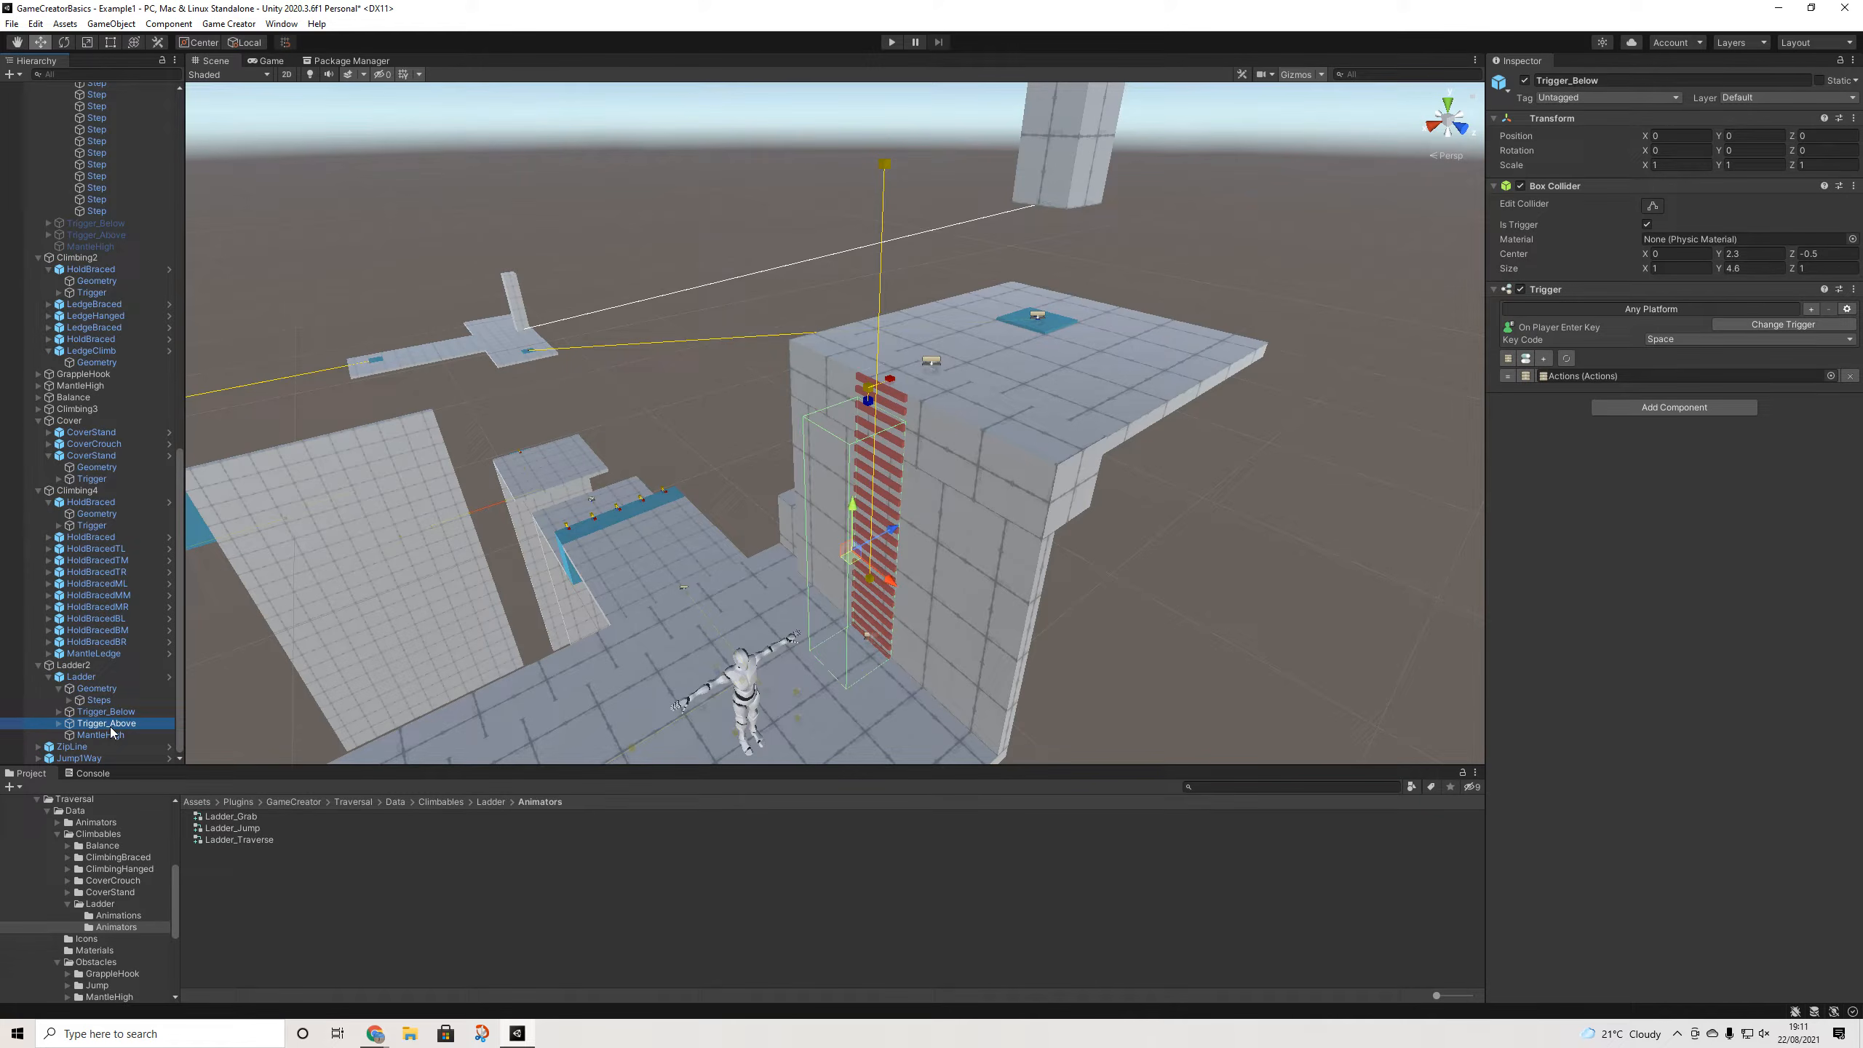
drag(908, 297, 910, 54)
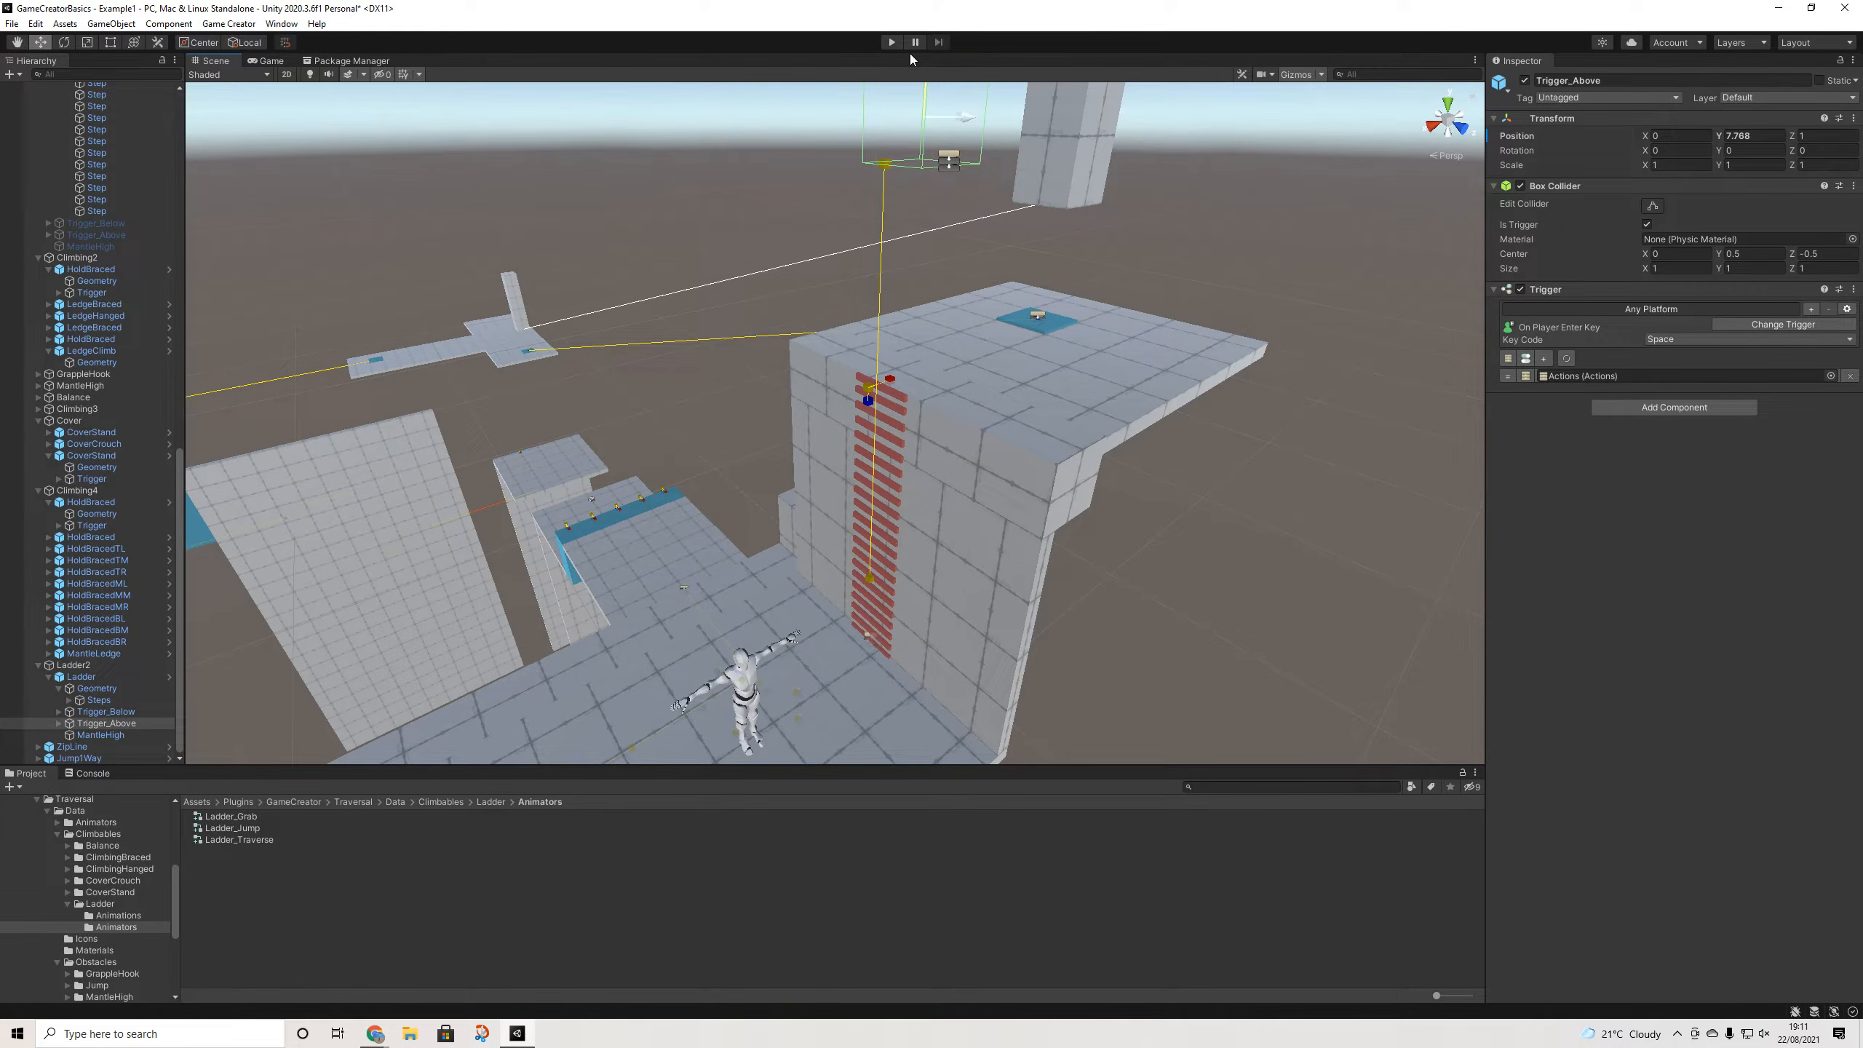
- Raise the MantleHigh exit obstacle to Y 7.801 and start the game
click(100, 734)
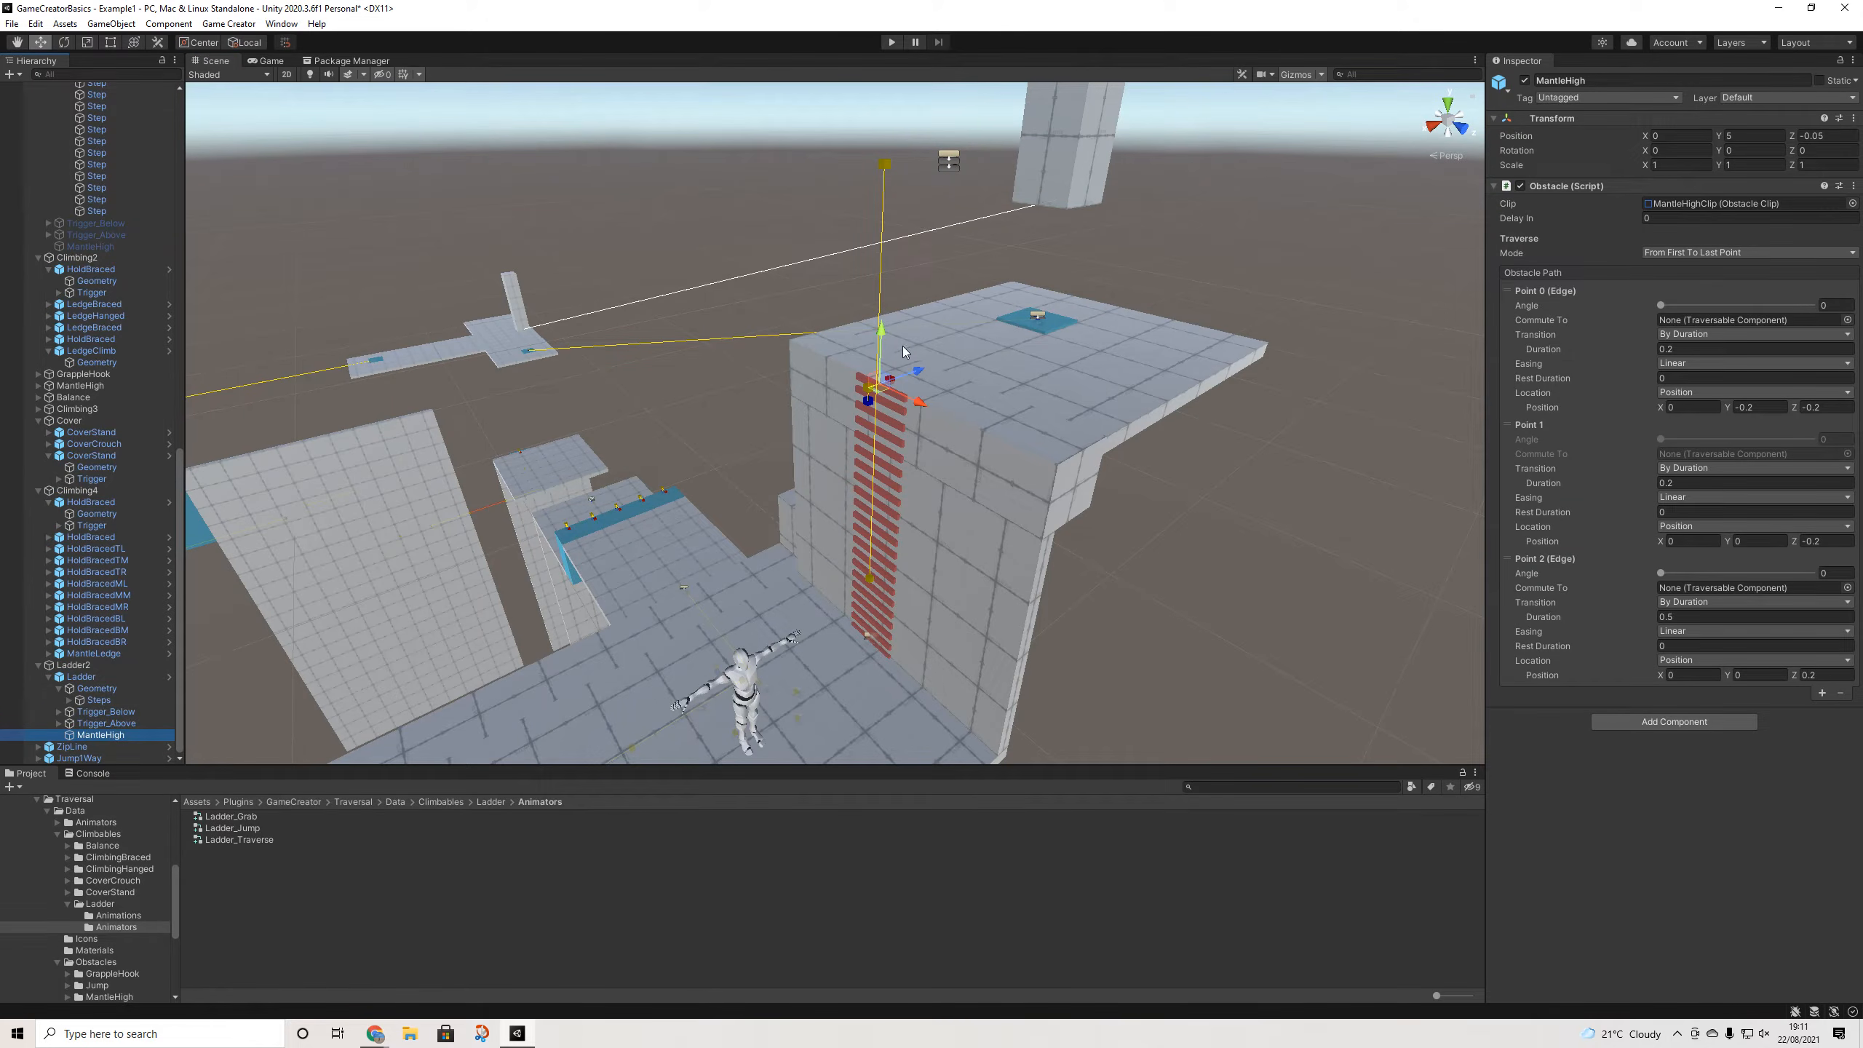
drag(882, 337, 877, 108)
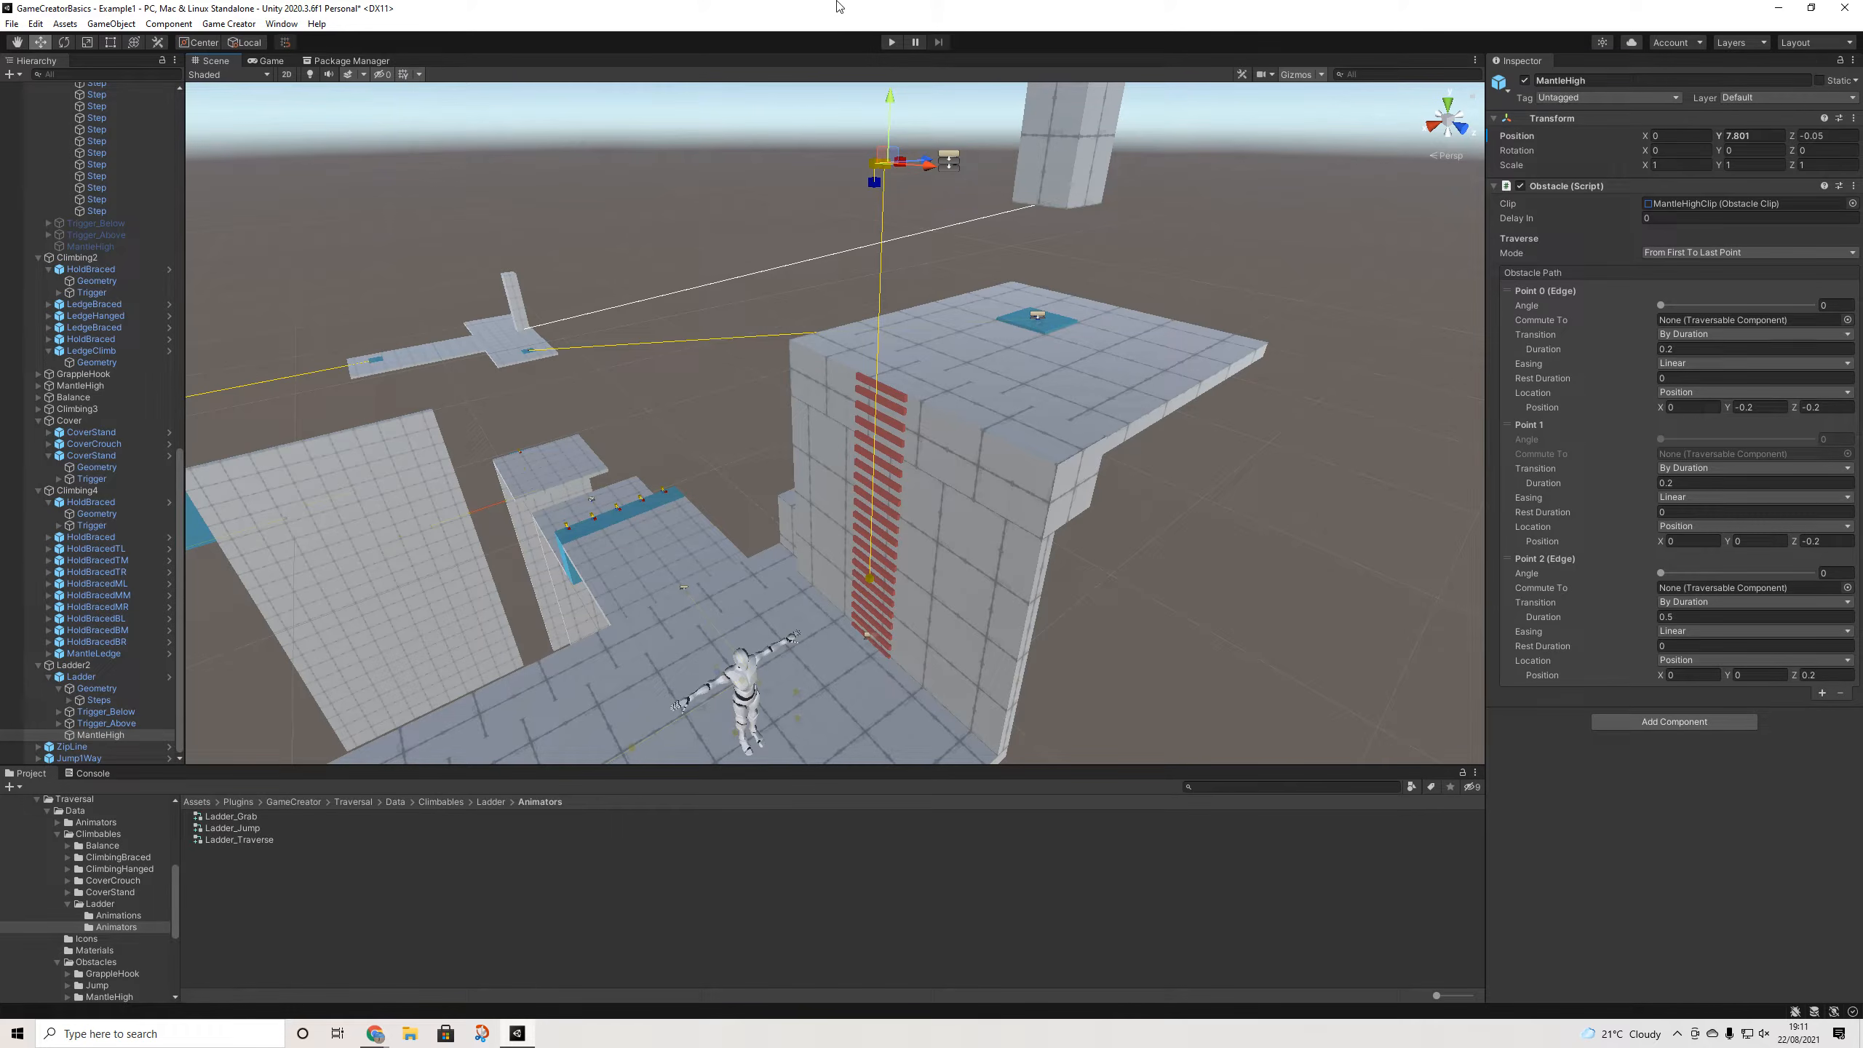
click(894, 42)
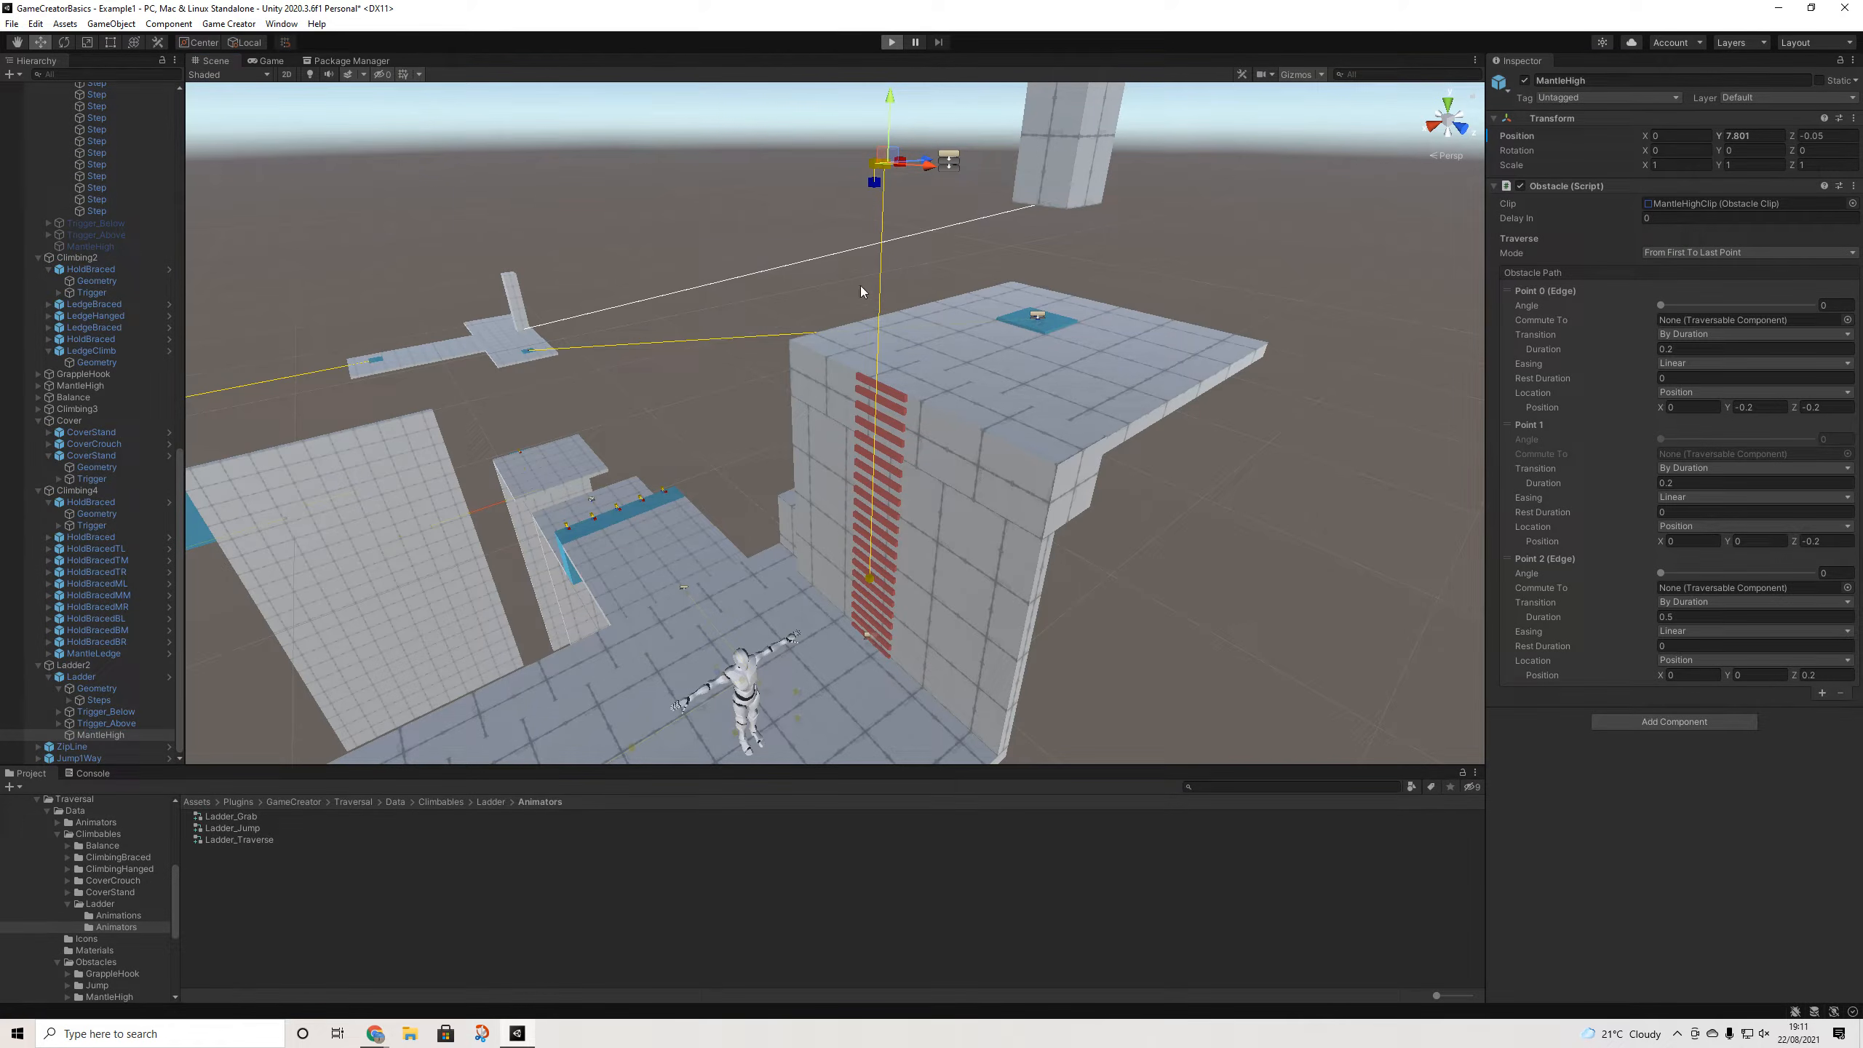
- Climb the red ladder and mantle onto the rooftop several times, then stop Play mode
key(w)
key(w)
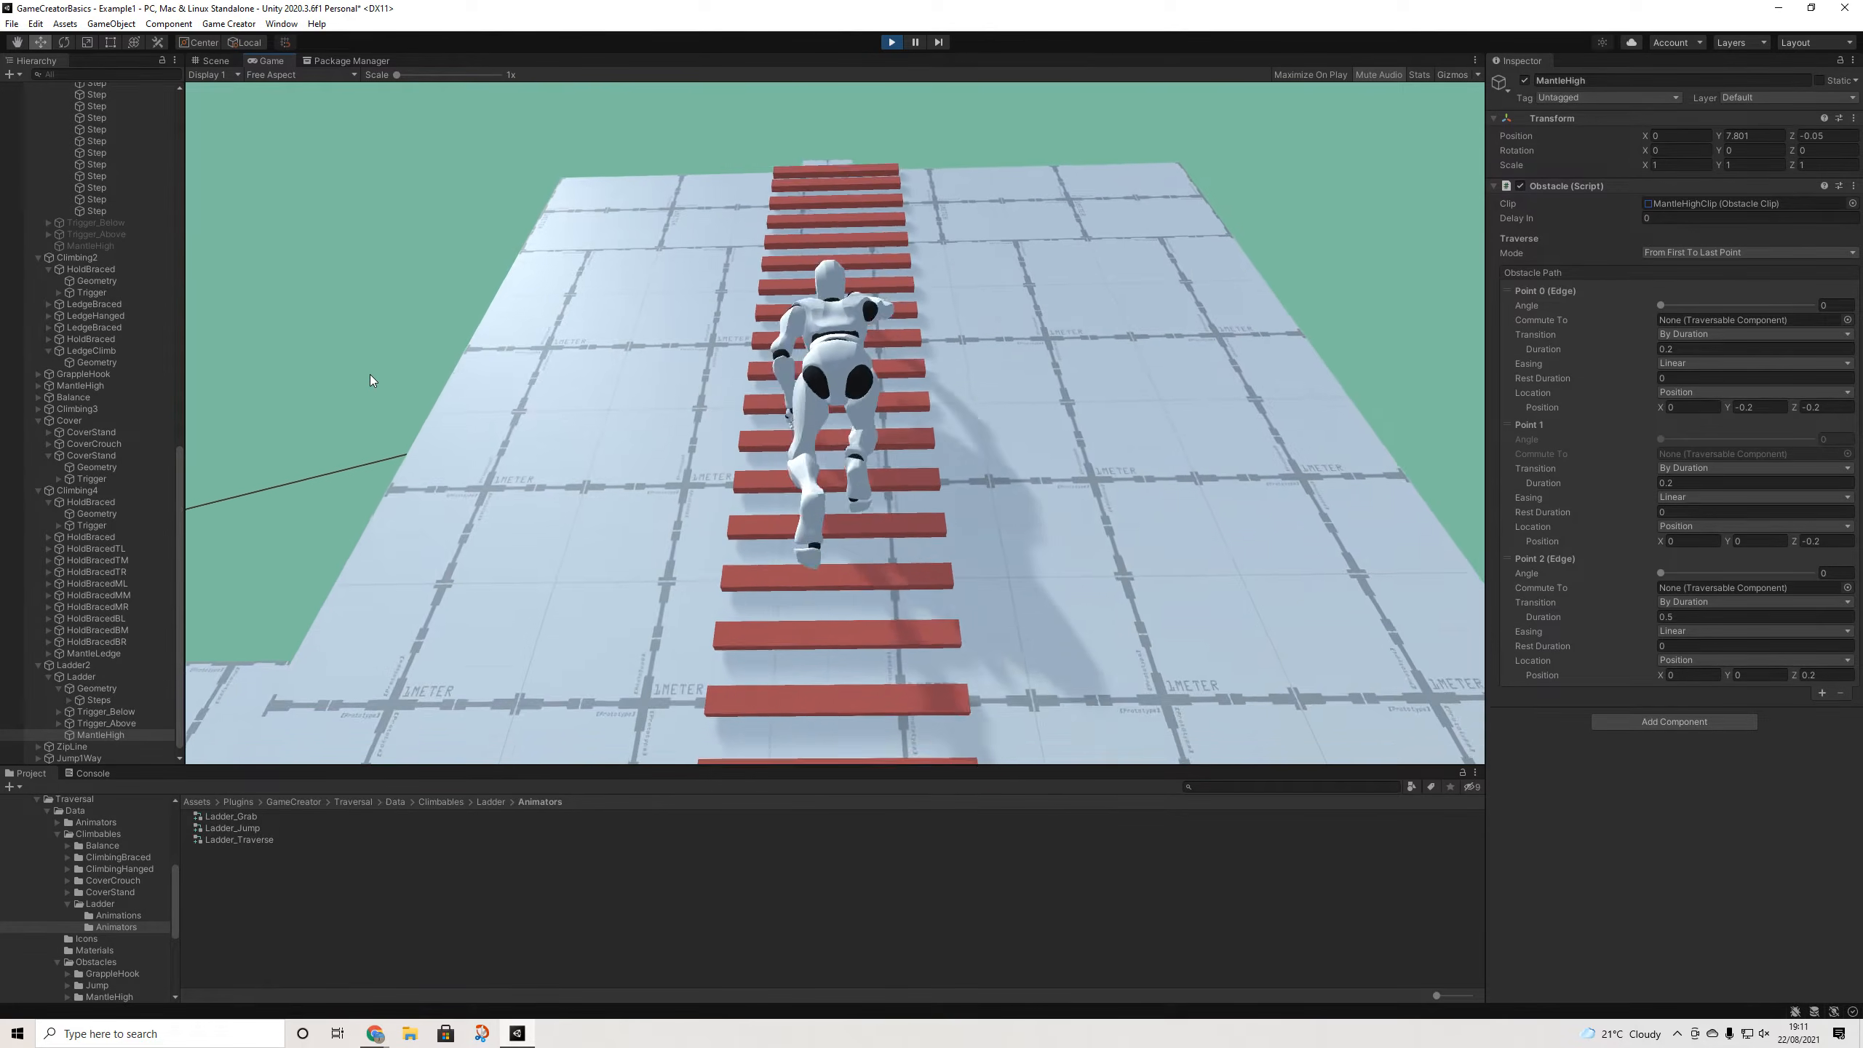
key(w)
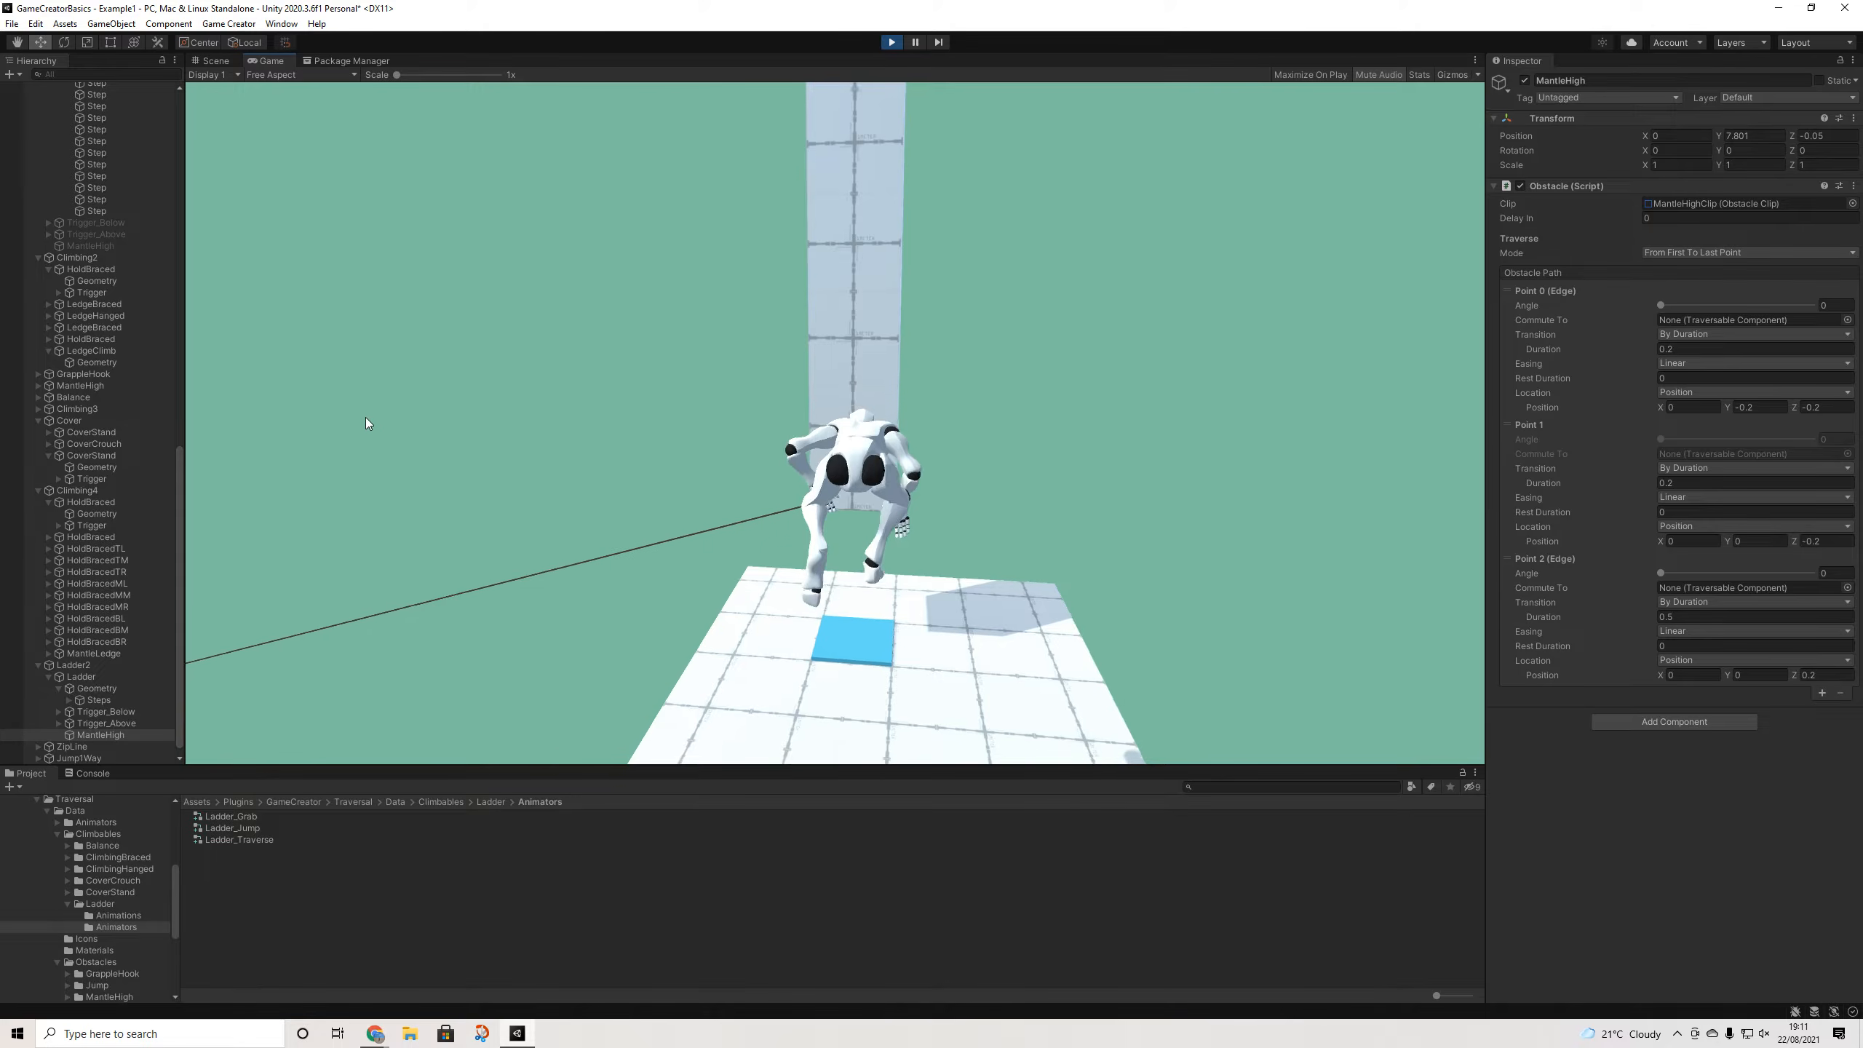
key(w)
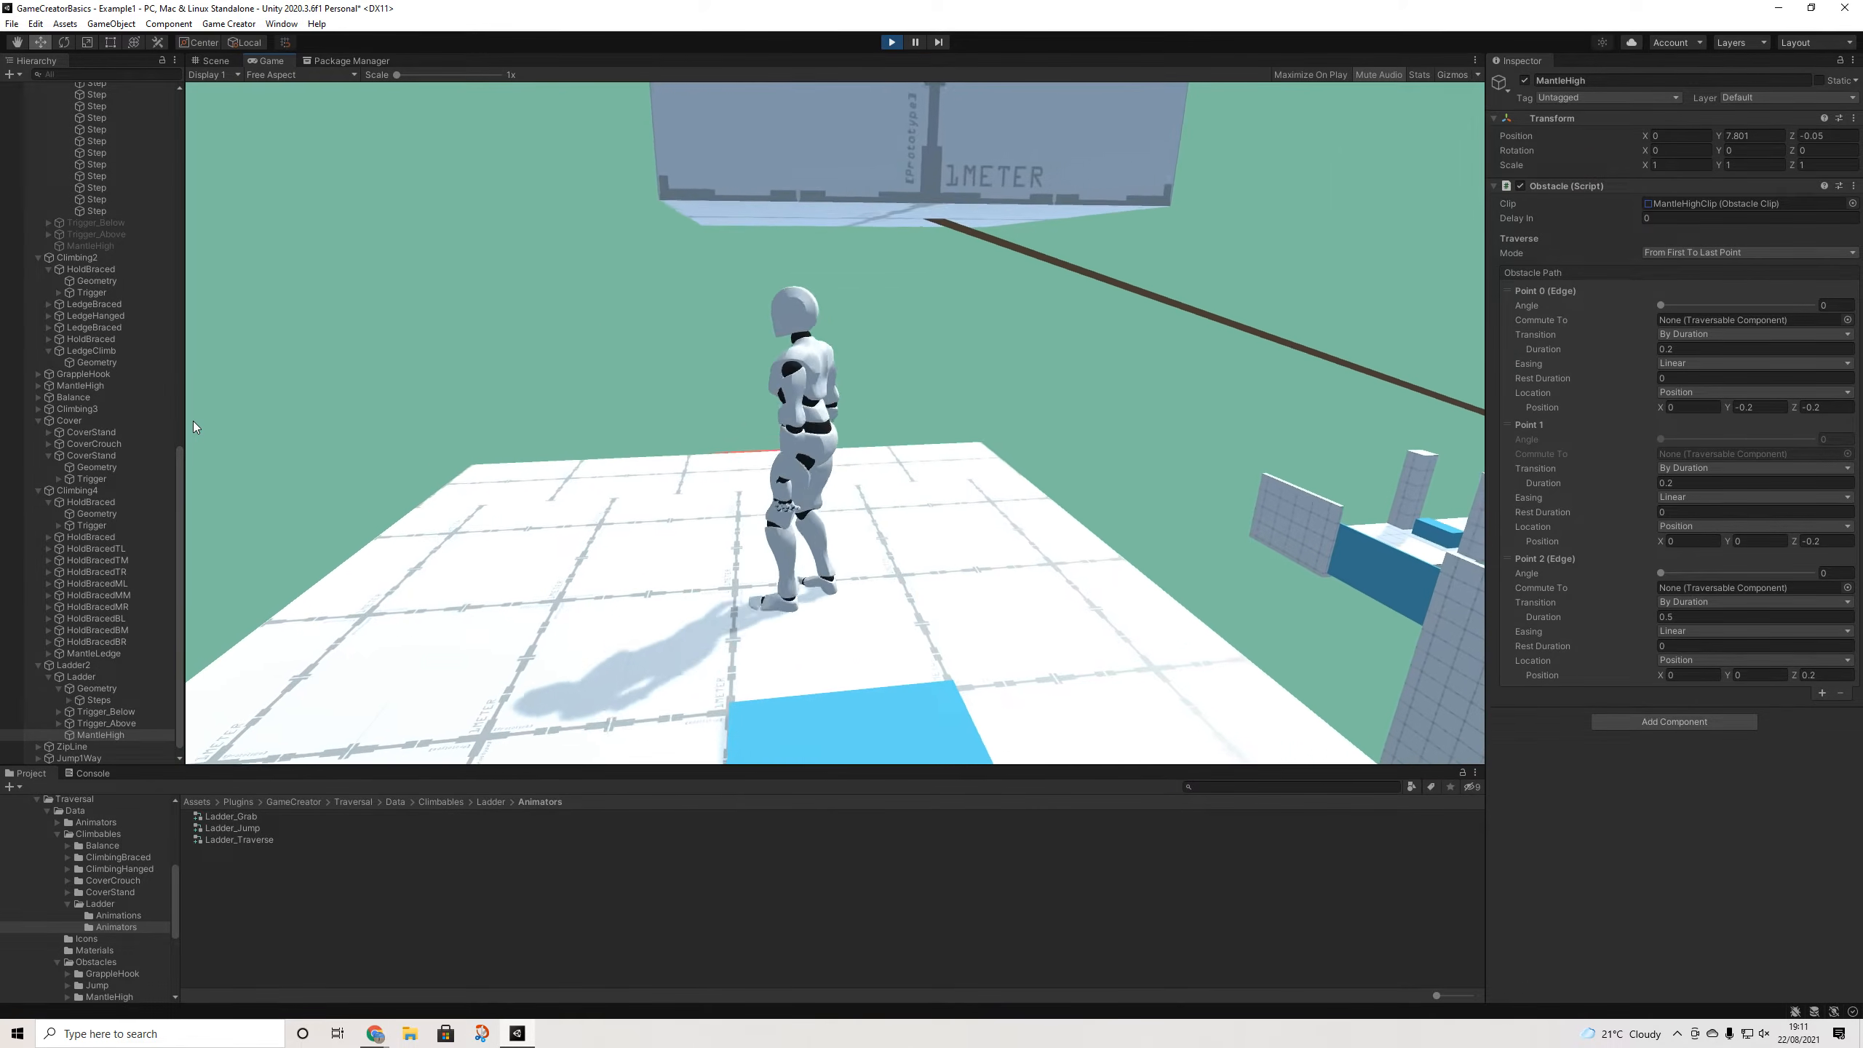
key(w)
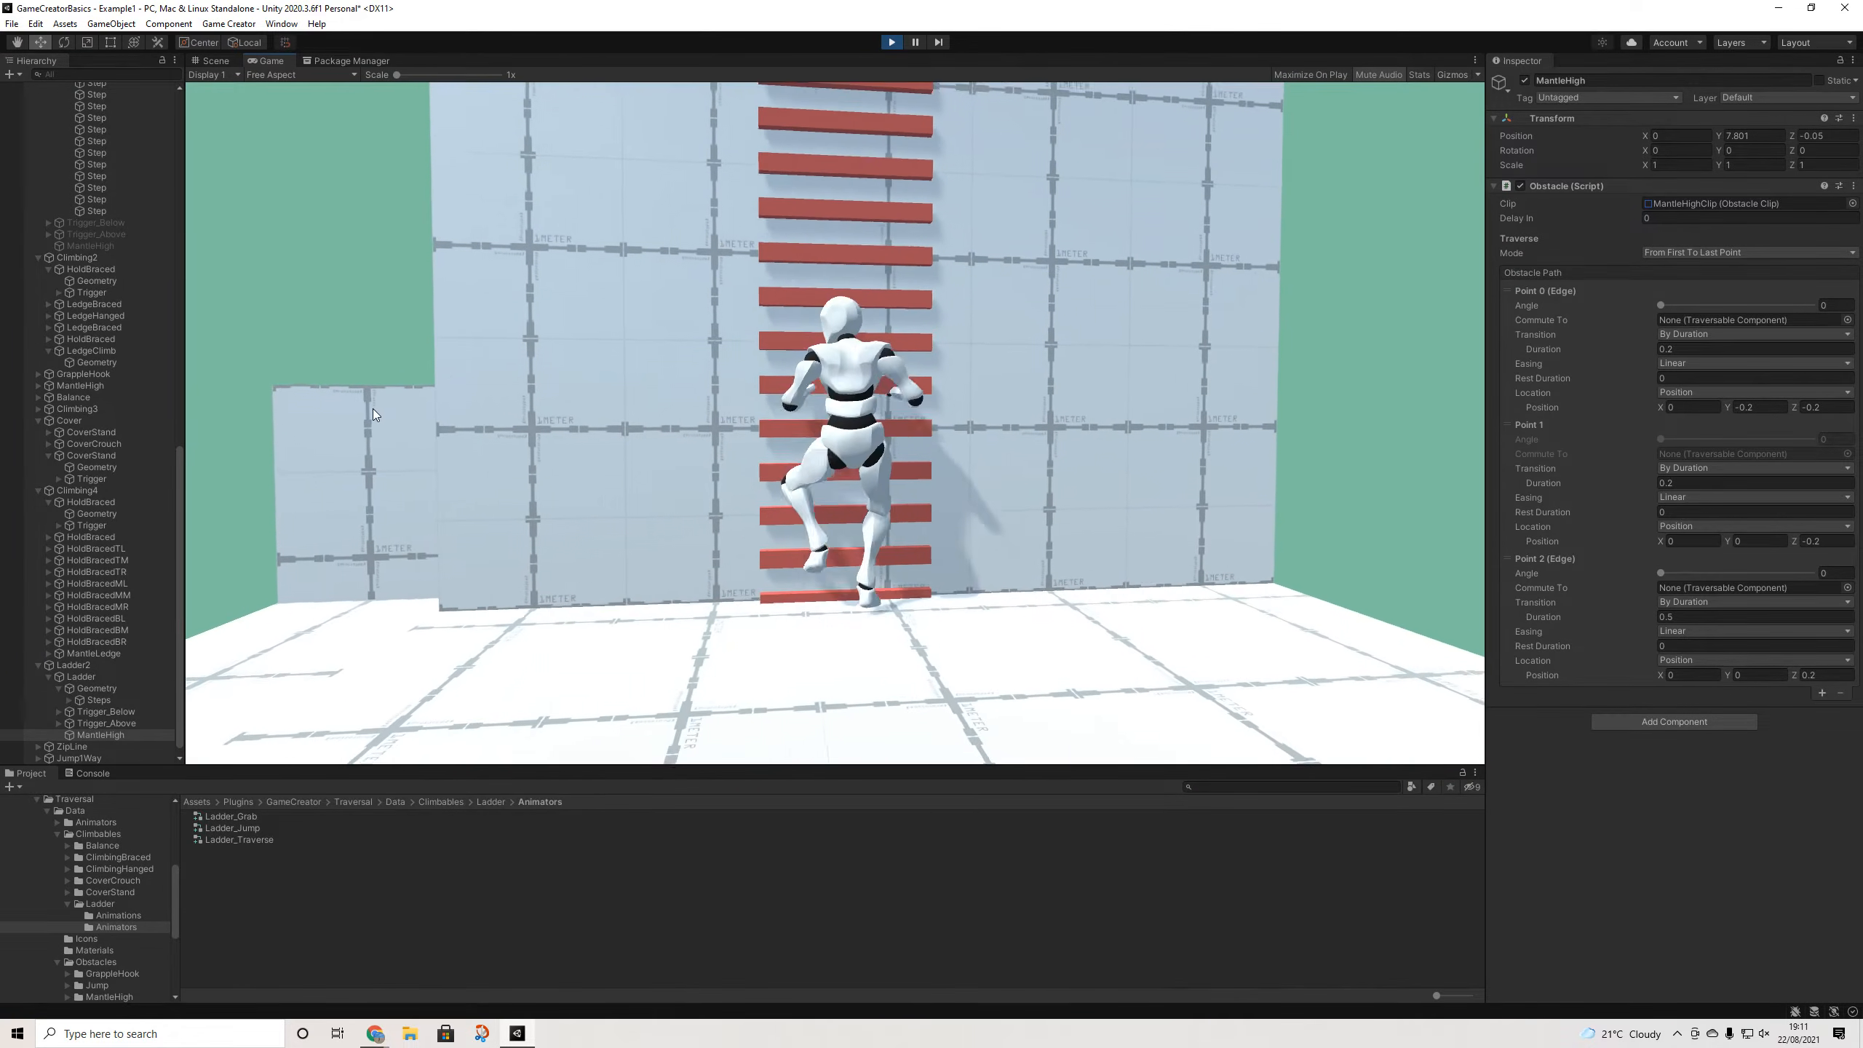
key(w)
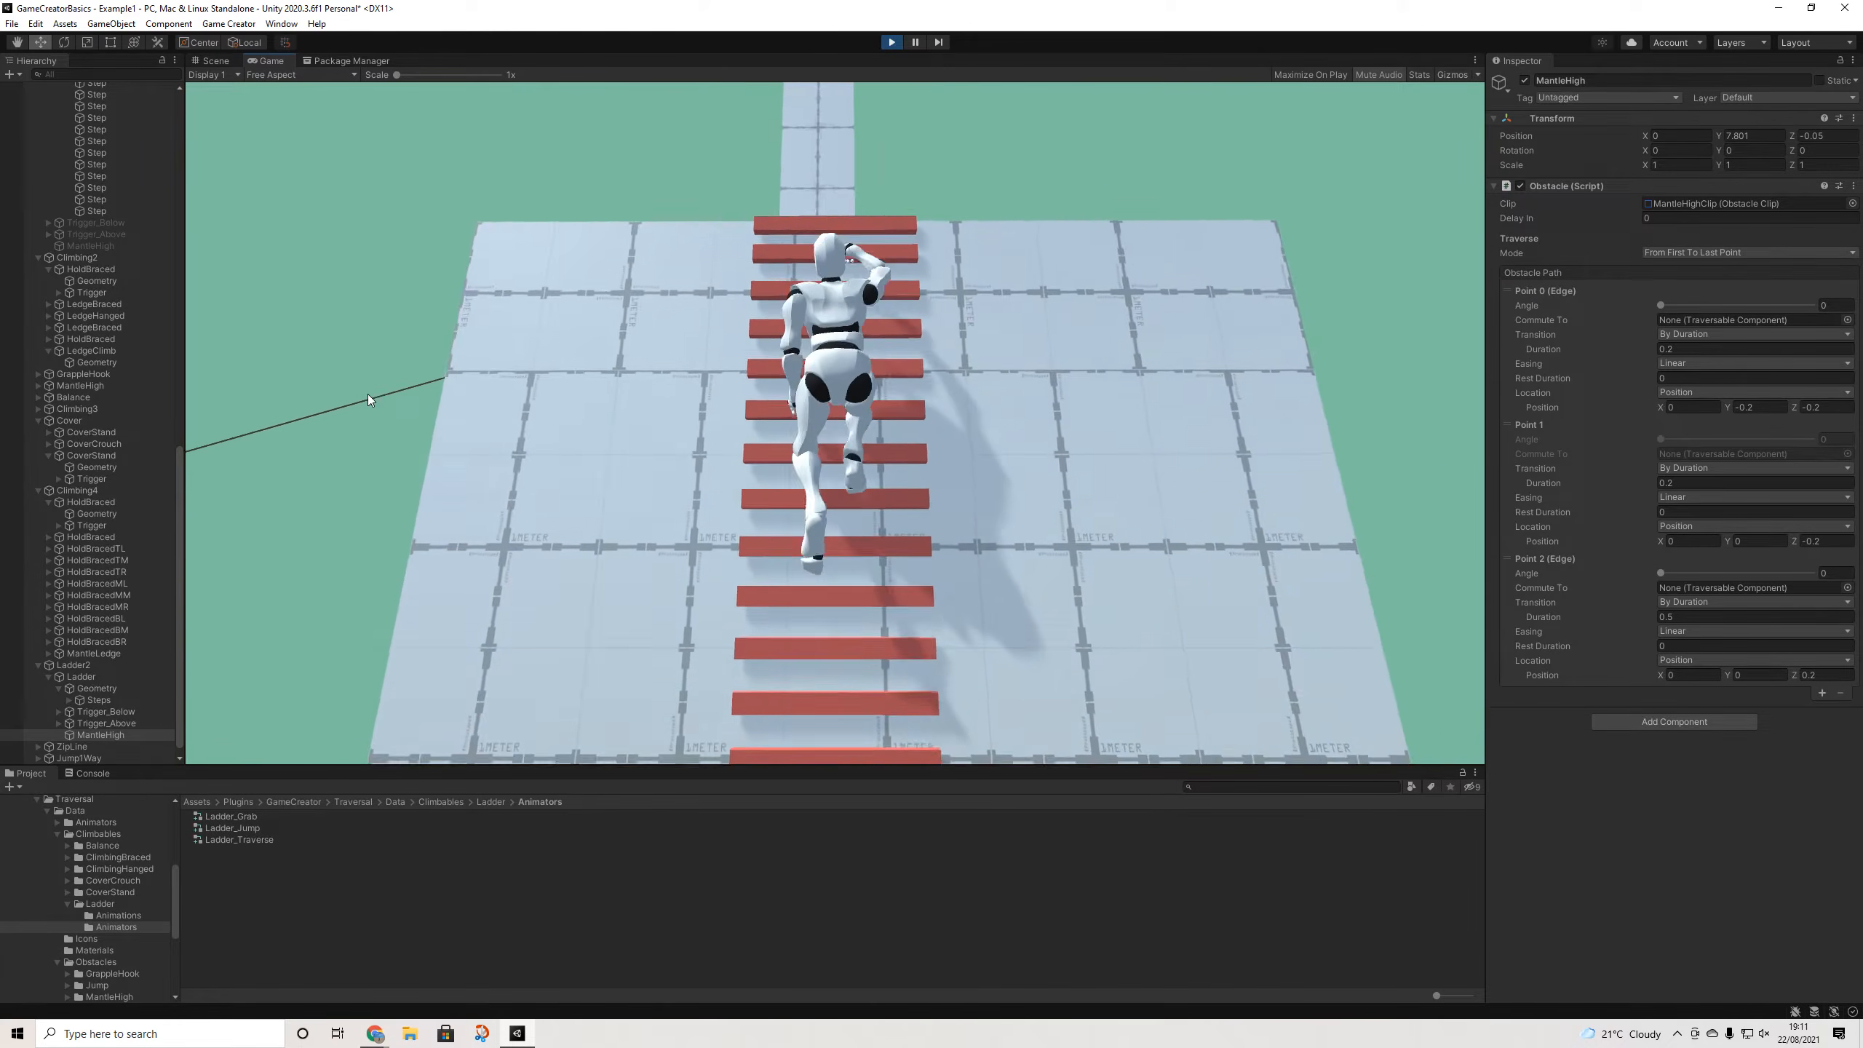
key(w)
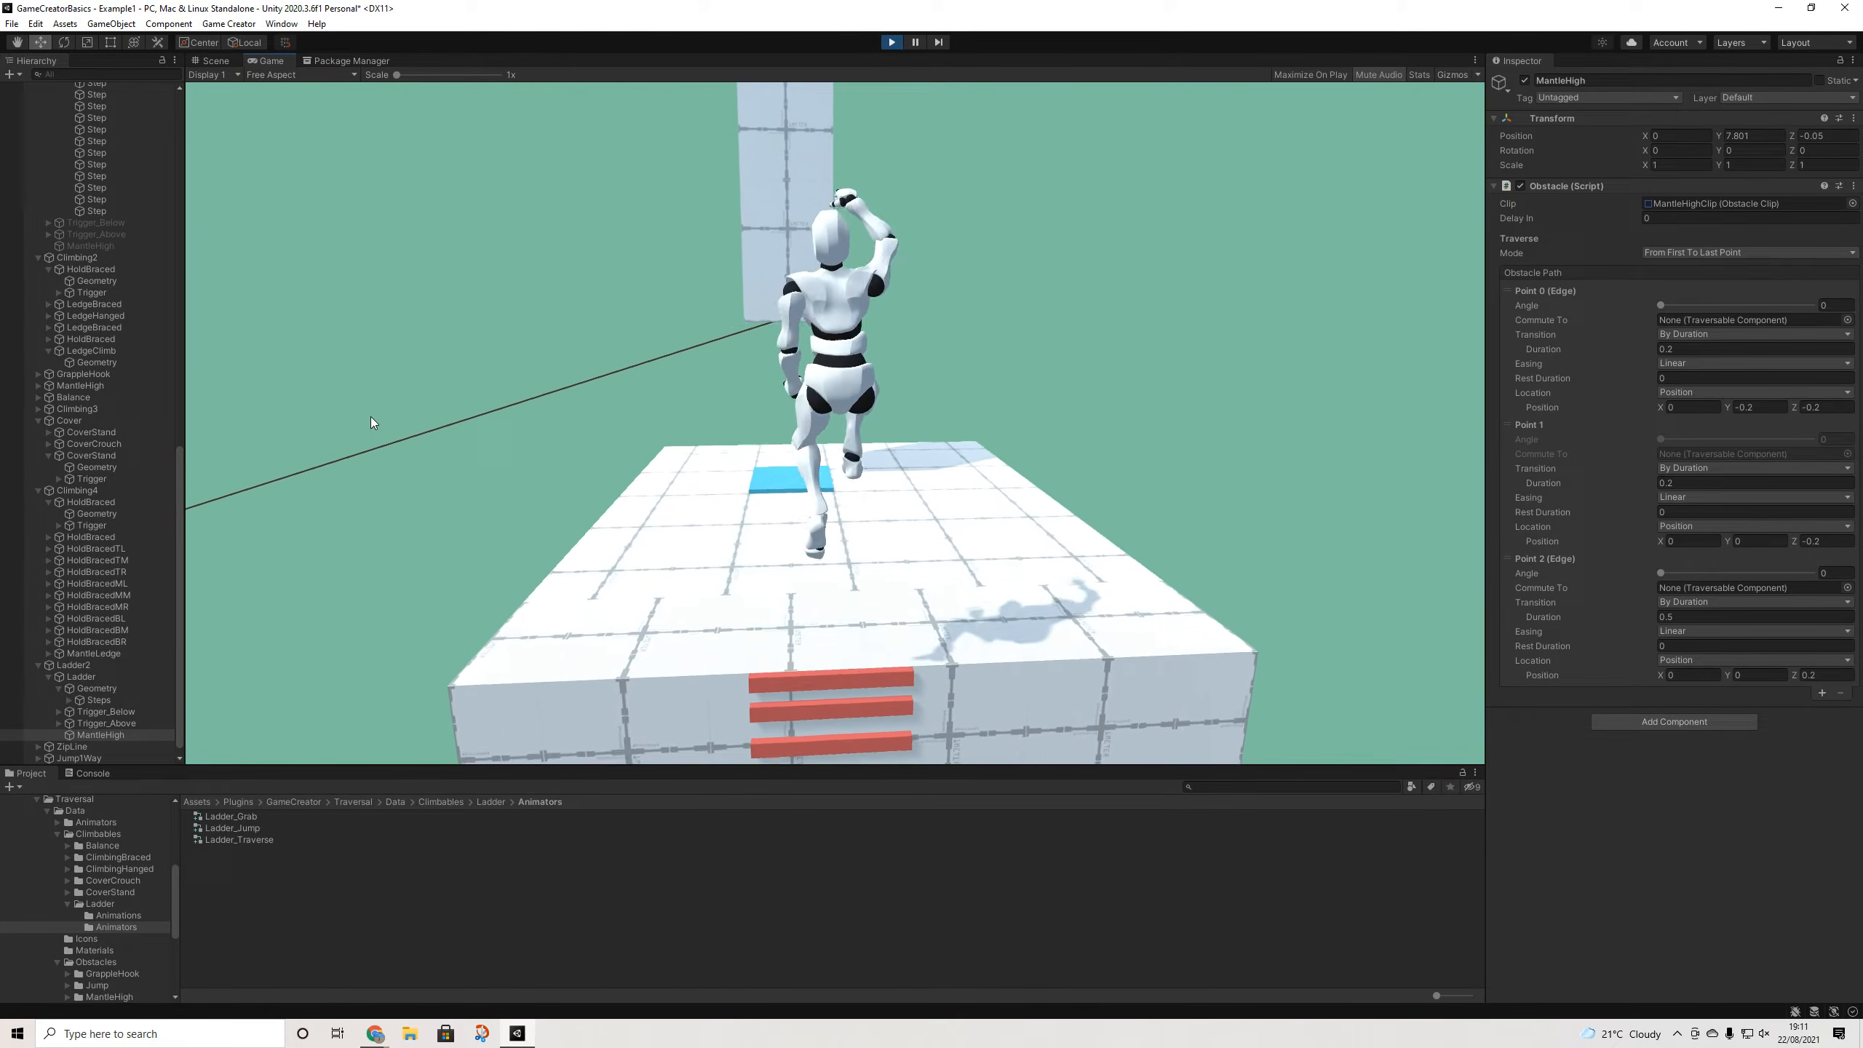
key(space)
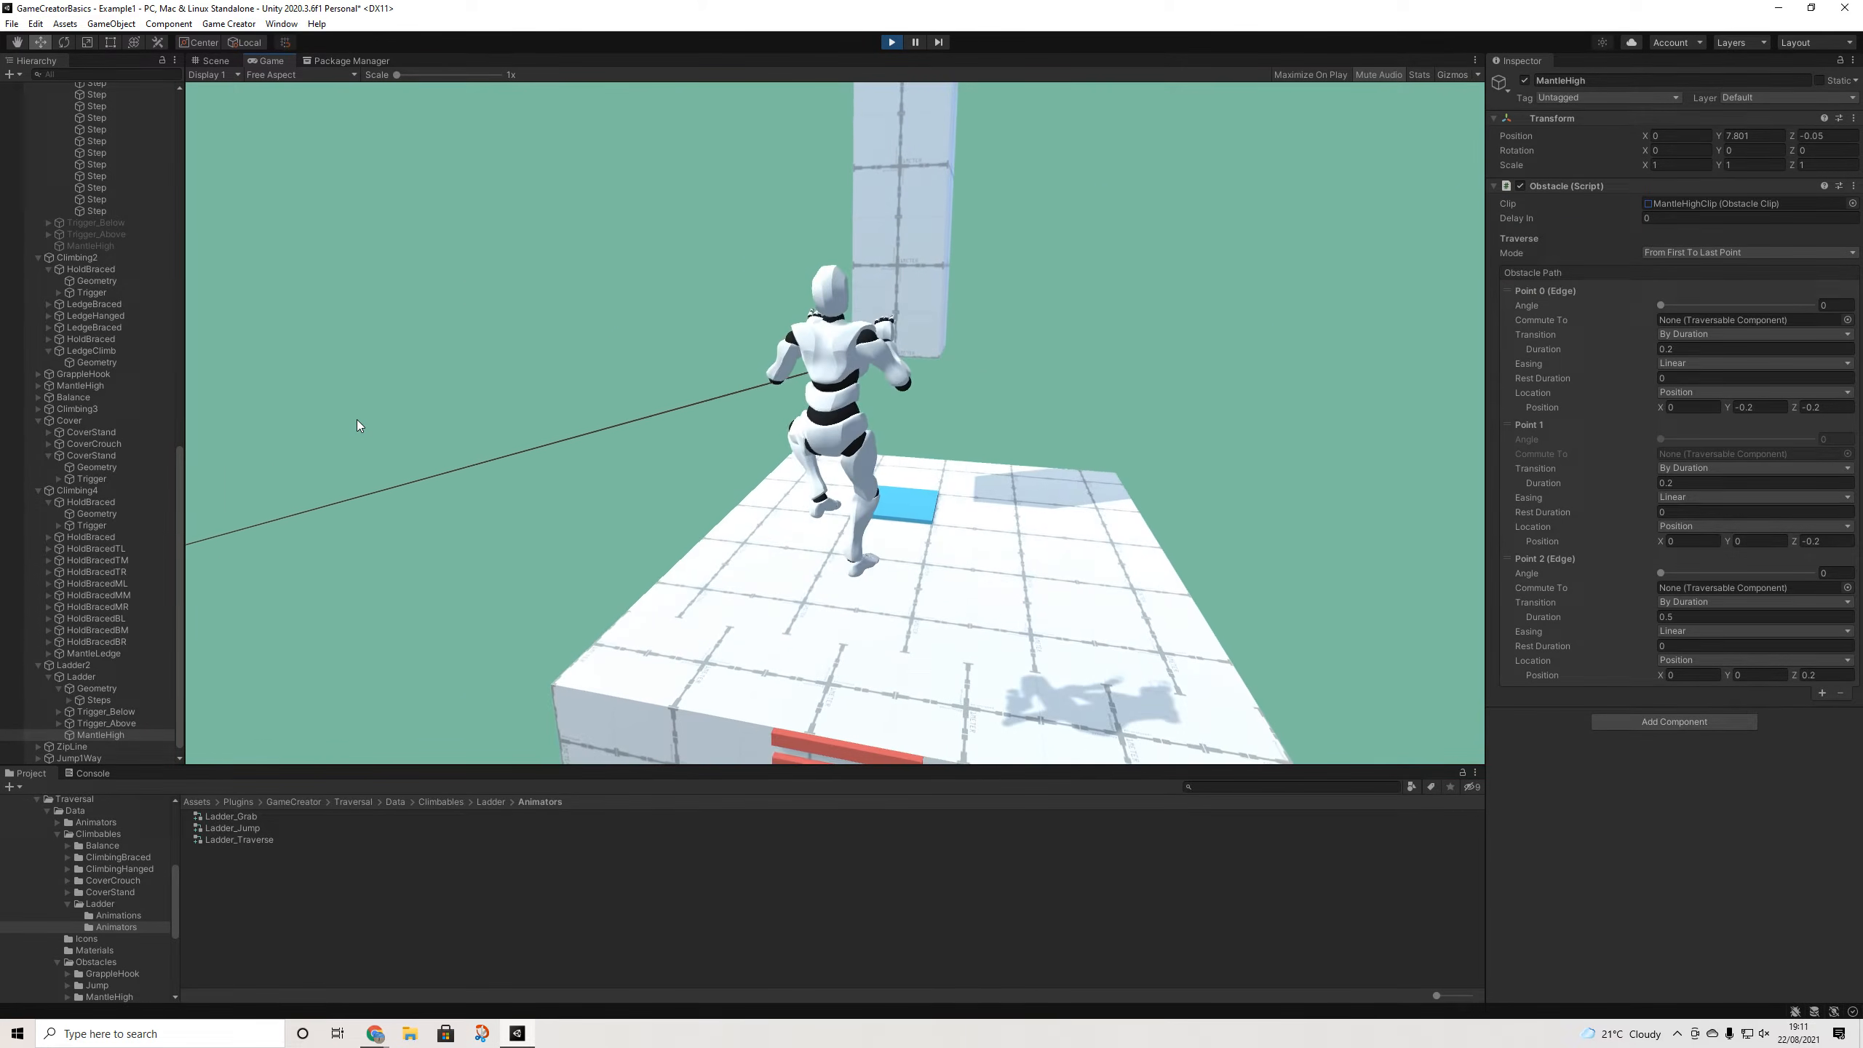
key(w)
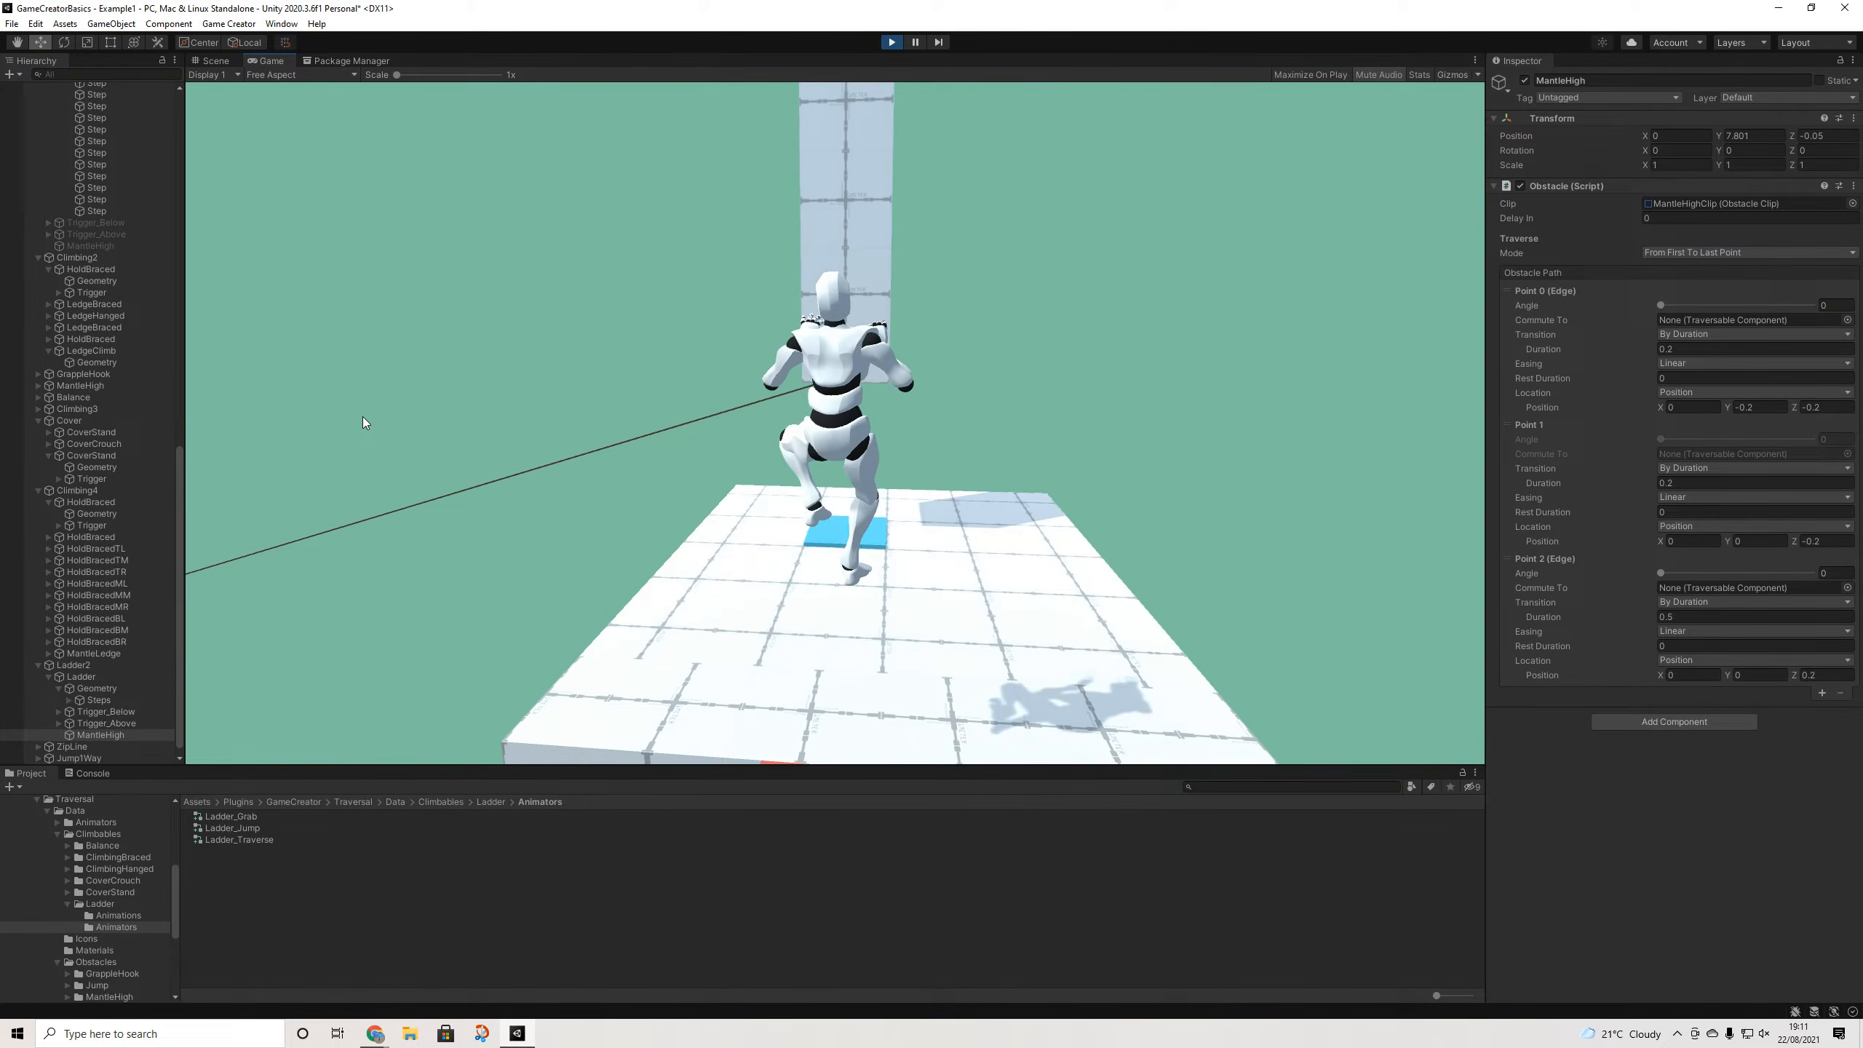
key(s)
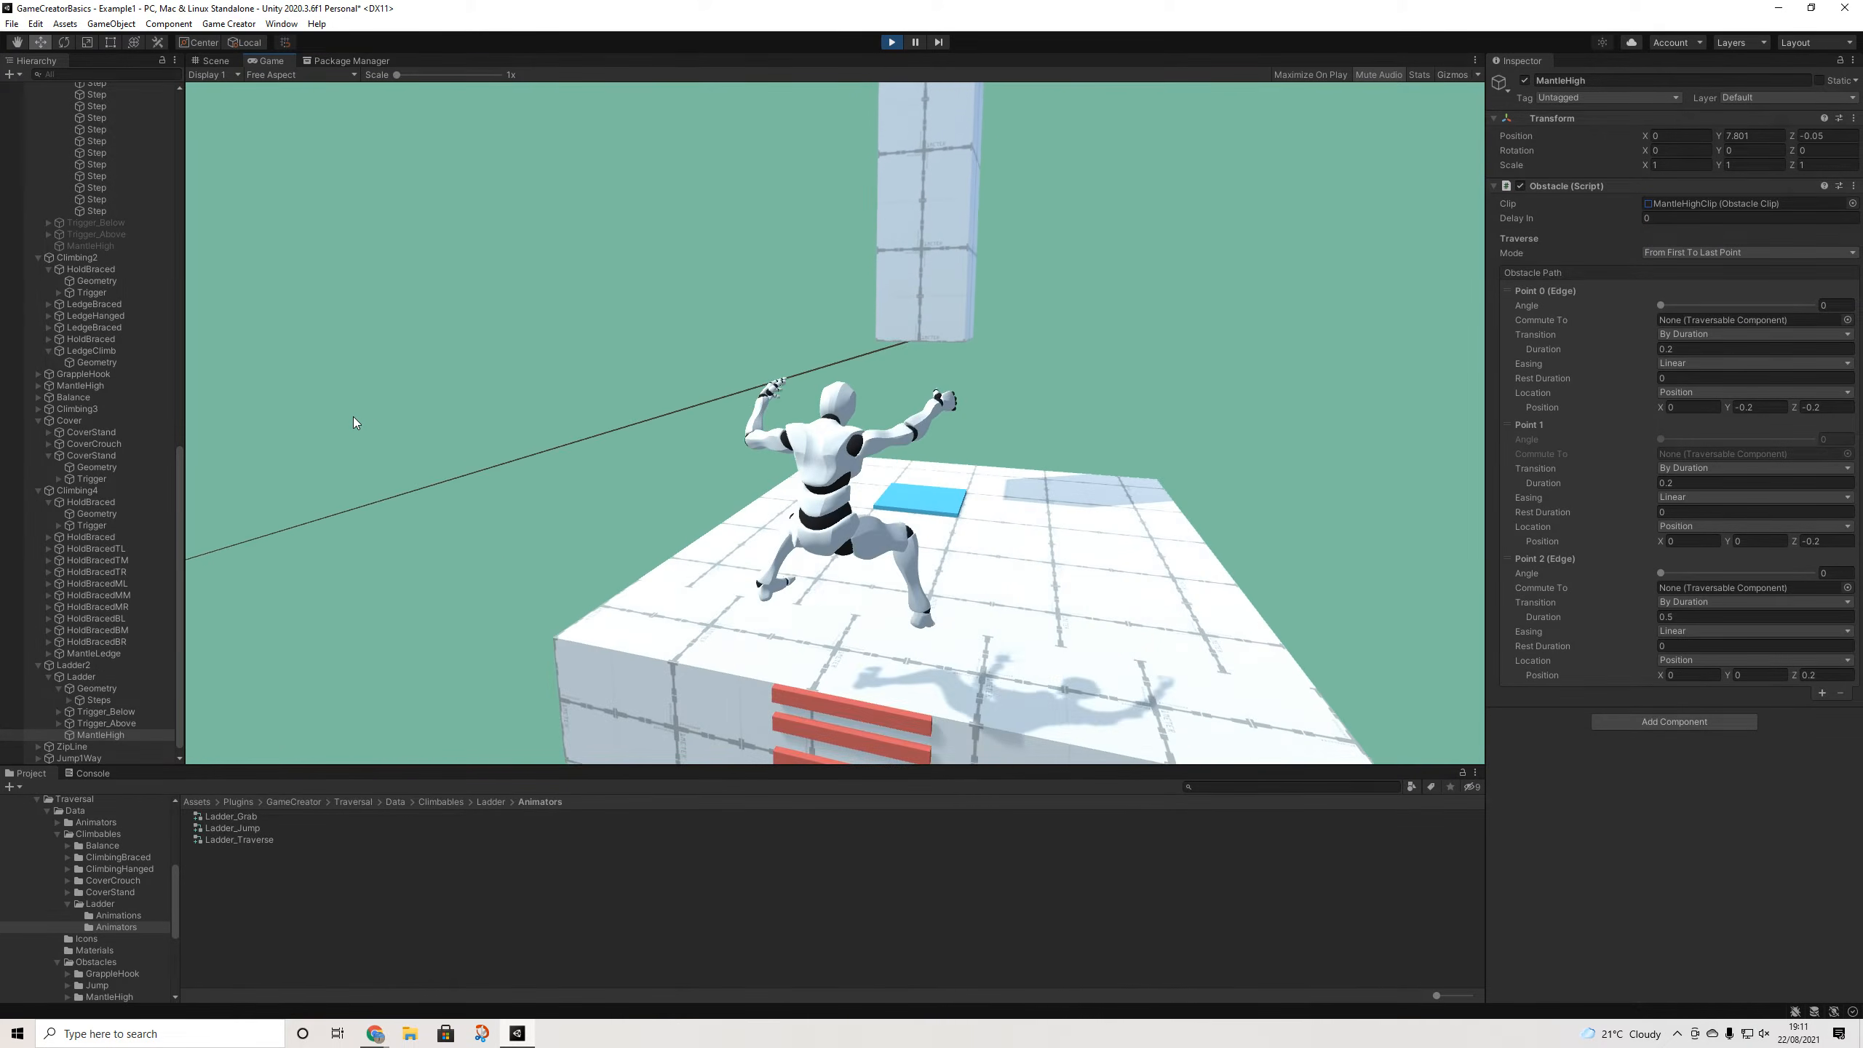
key(space)
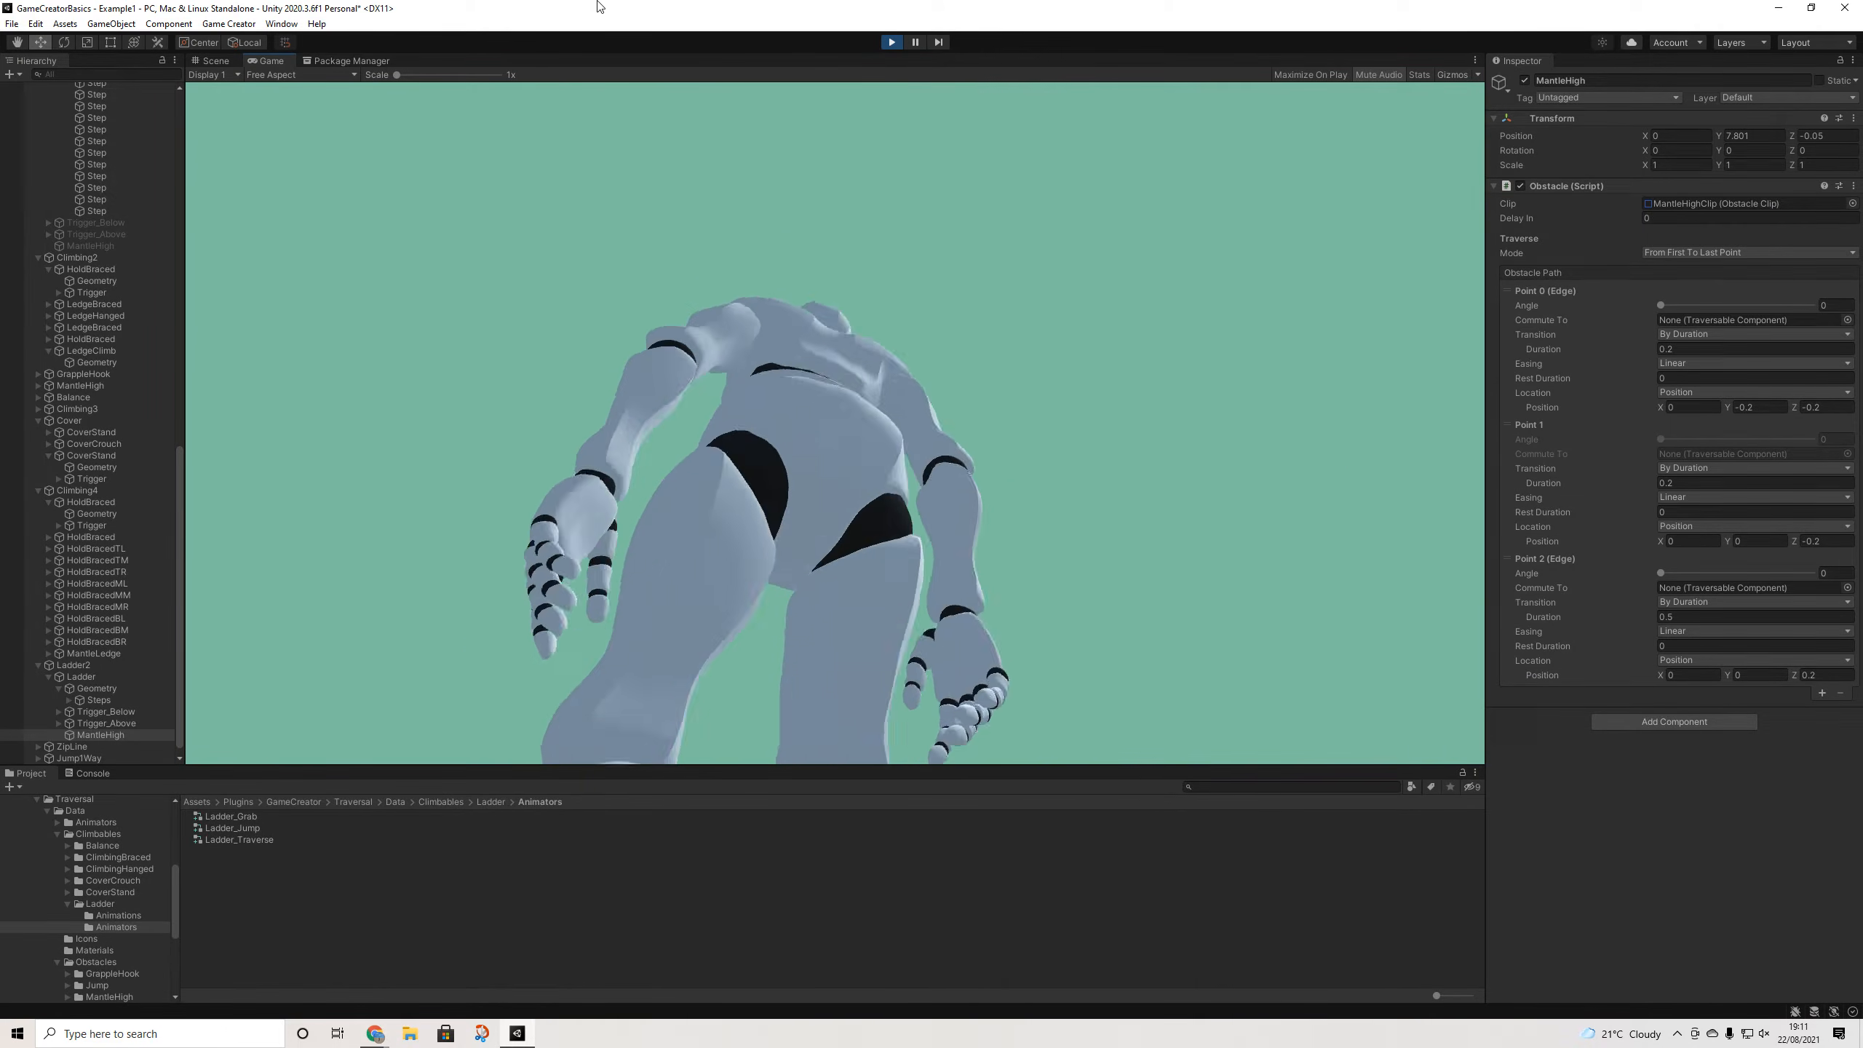
click(893, 41)
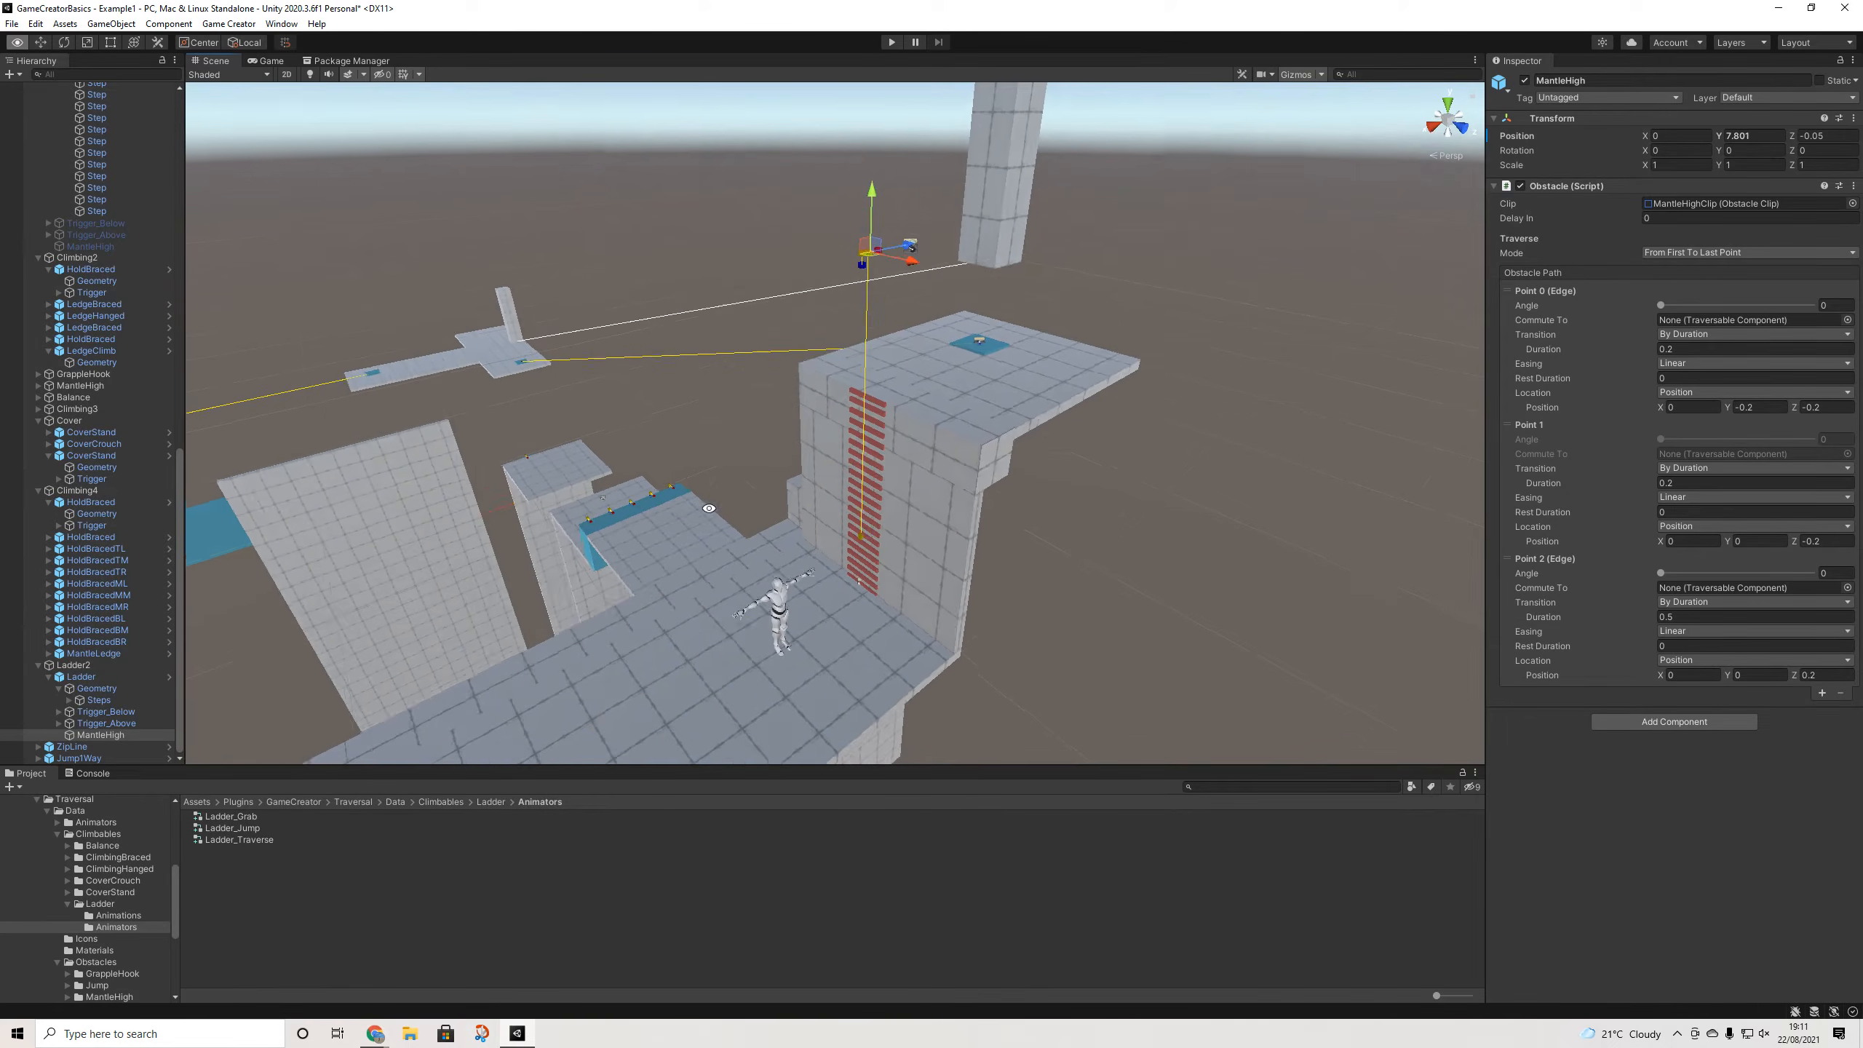
- Collapse the ladder's Geometry group and reselect the Ladder object
middle_drag(923, 554, 1032, 366)
alt+drag(1020, 481, 913, 464)
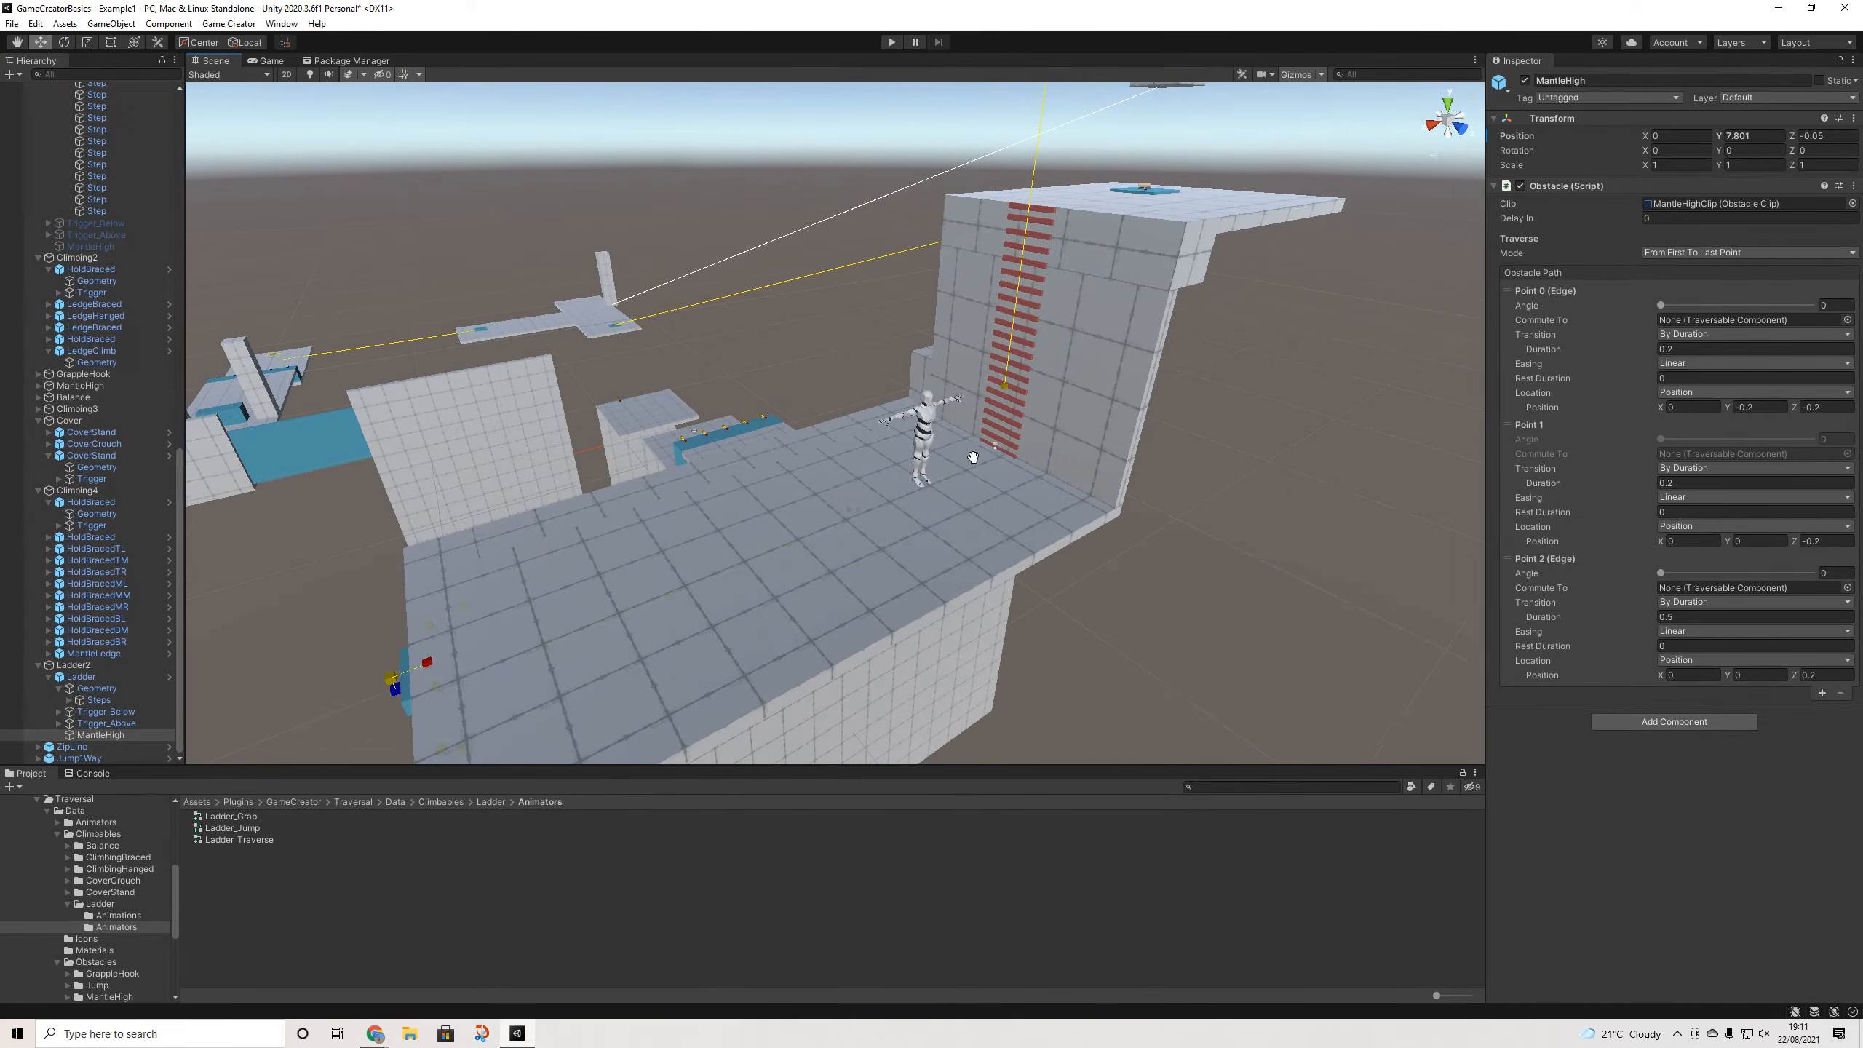
middle_drag(1045, 389, 910, 468)
scroll(915, 465, up, 2)
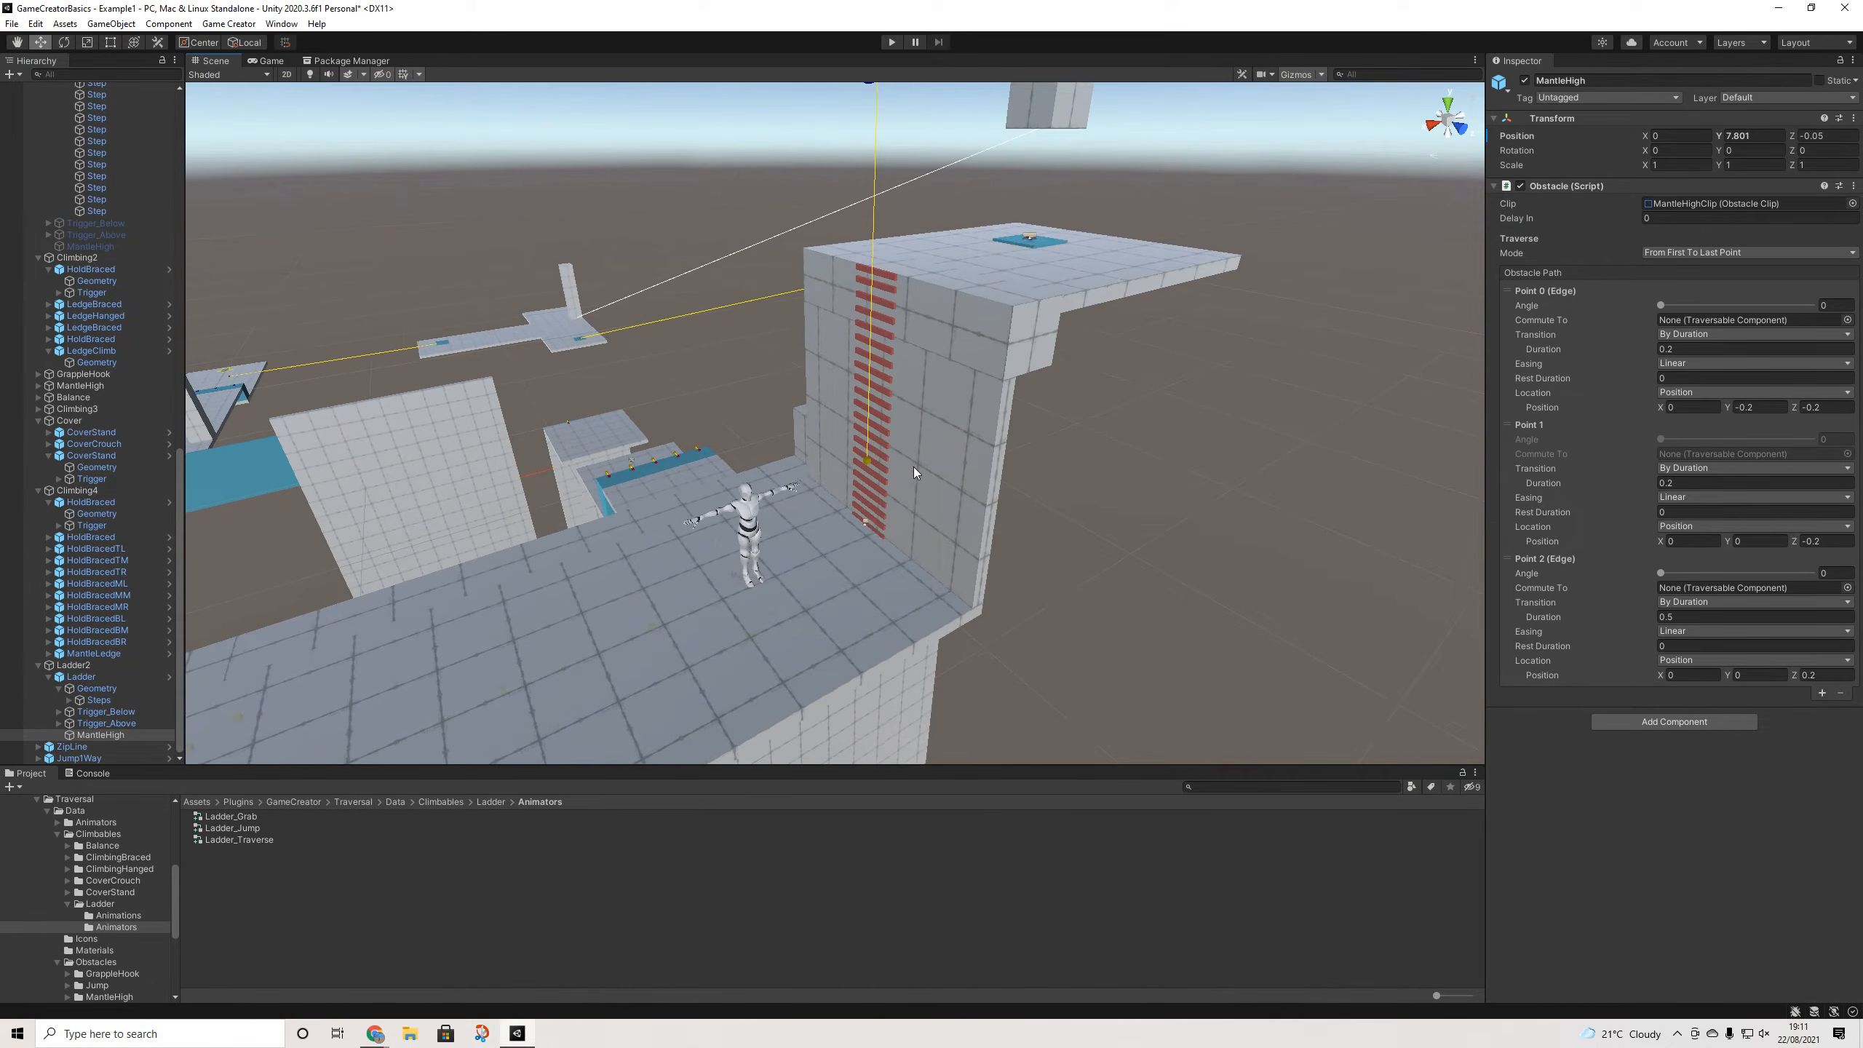
click(106, 723)
key(Up)
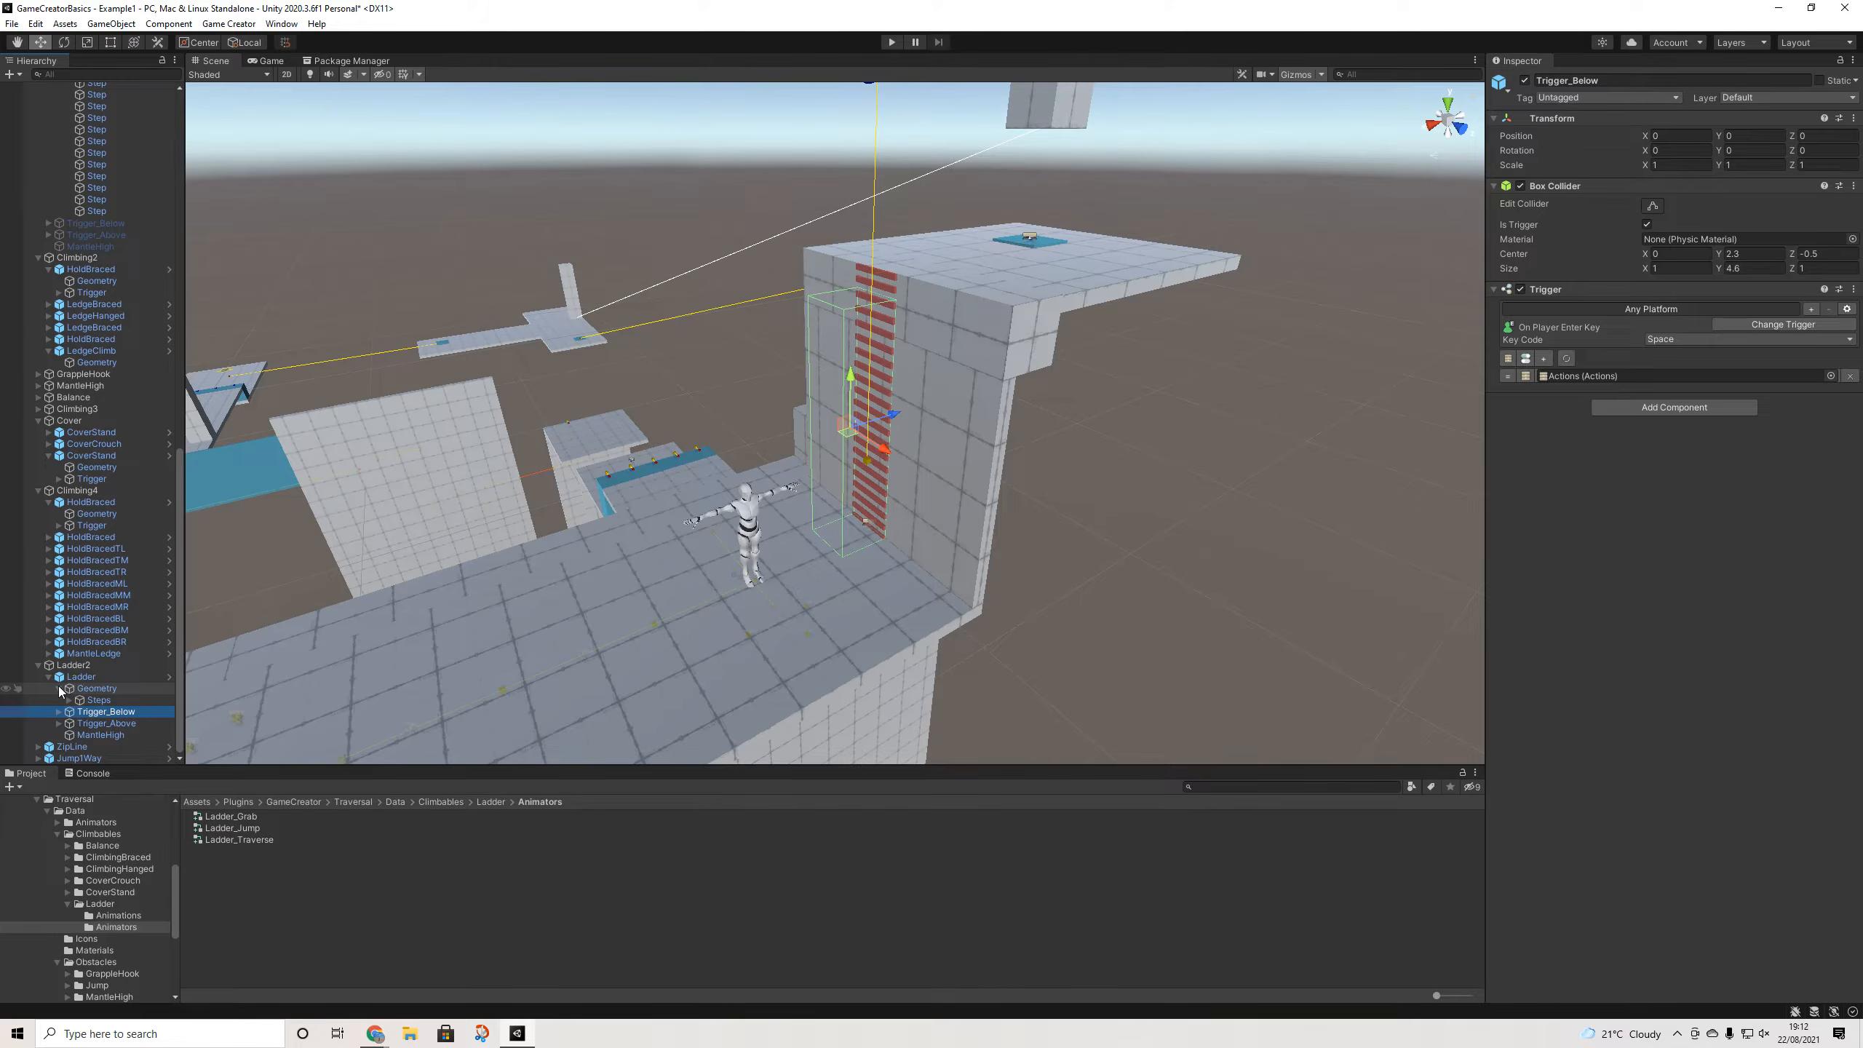
click(60, 689)
key(Up)
key(Up)
scroll(544, 468, down, 3)
- Select and frame the Vault obstacle, then open its VaultClip asset settings
middle_drag(545, 468, 872, 502)
middle_drag(382, 515, 603, 515)
click(386, 462)
key(f)
alt+drag(532, 466, 976, 467)
middle_drag(1027, 444, 1116, 501)
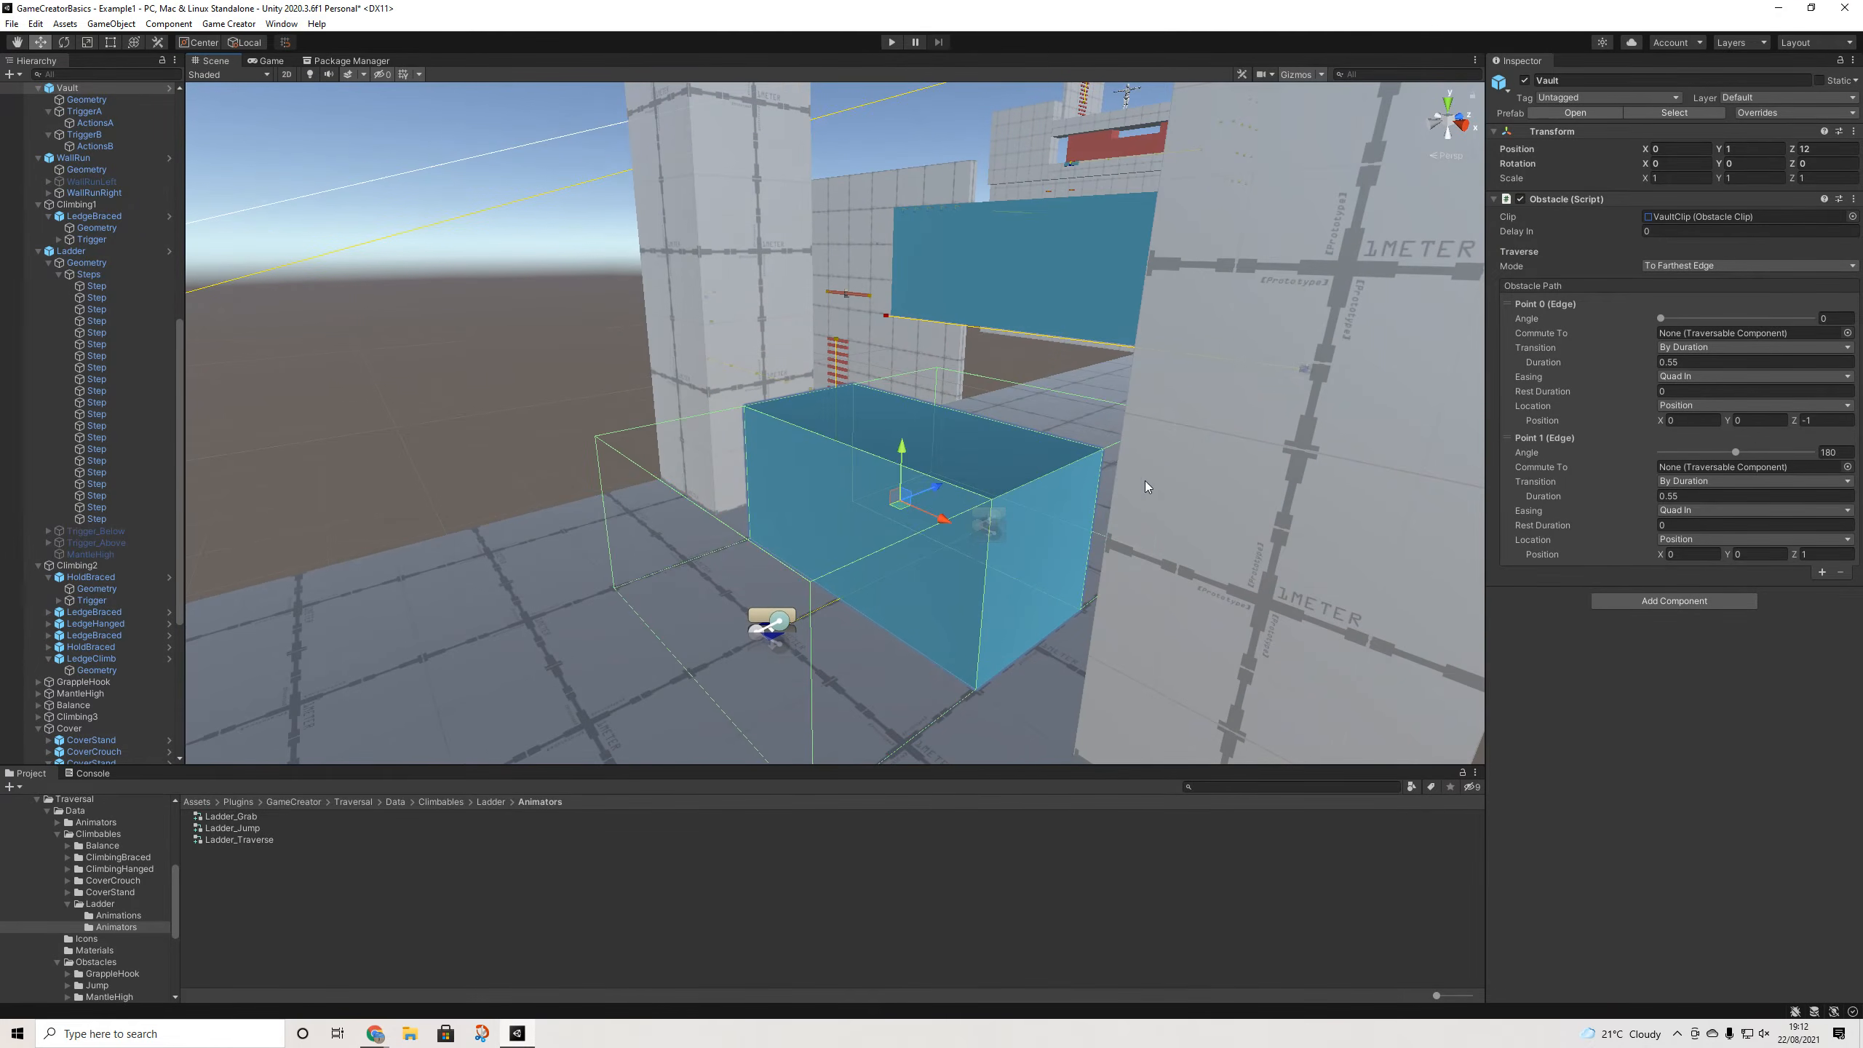
click(1701, 216)
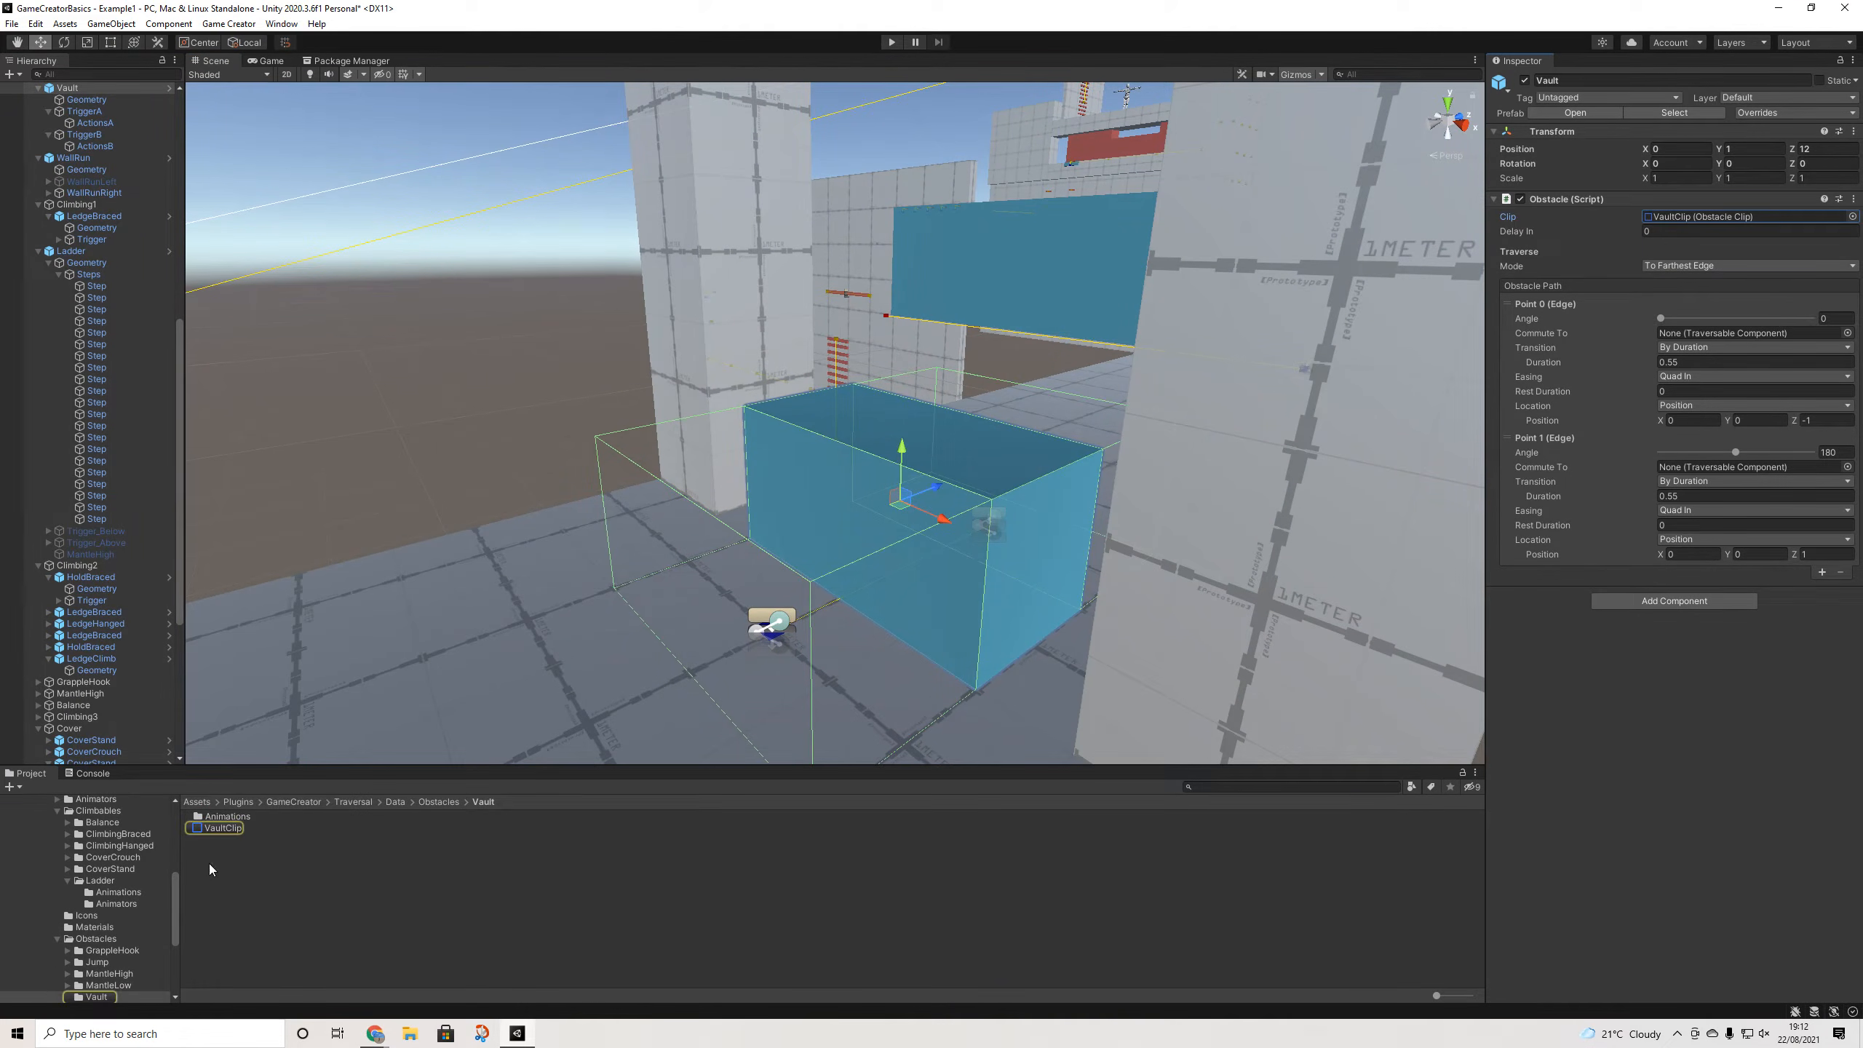
click(220, 827)
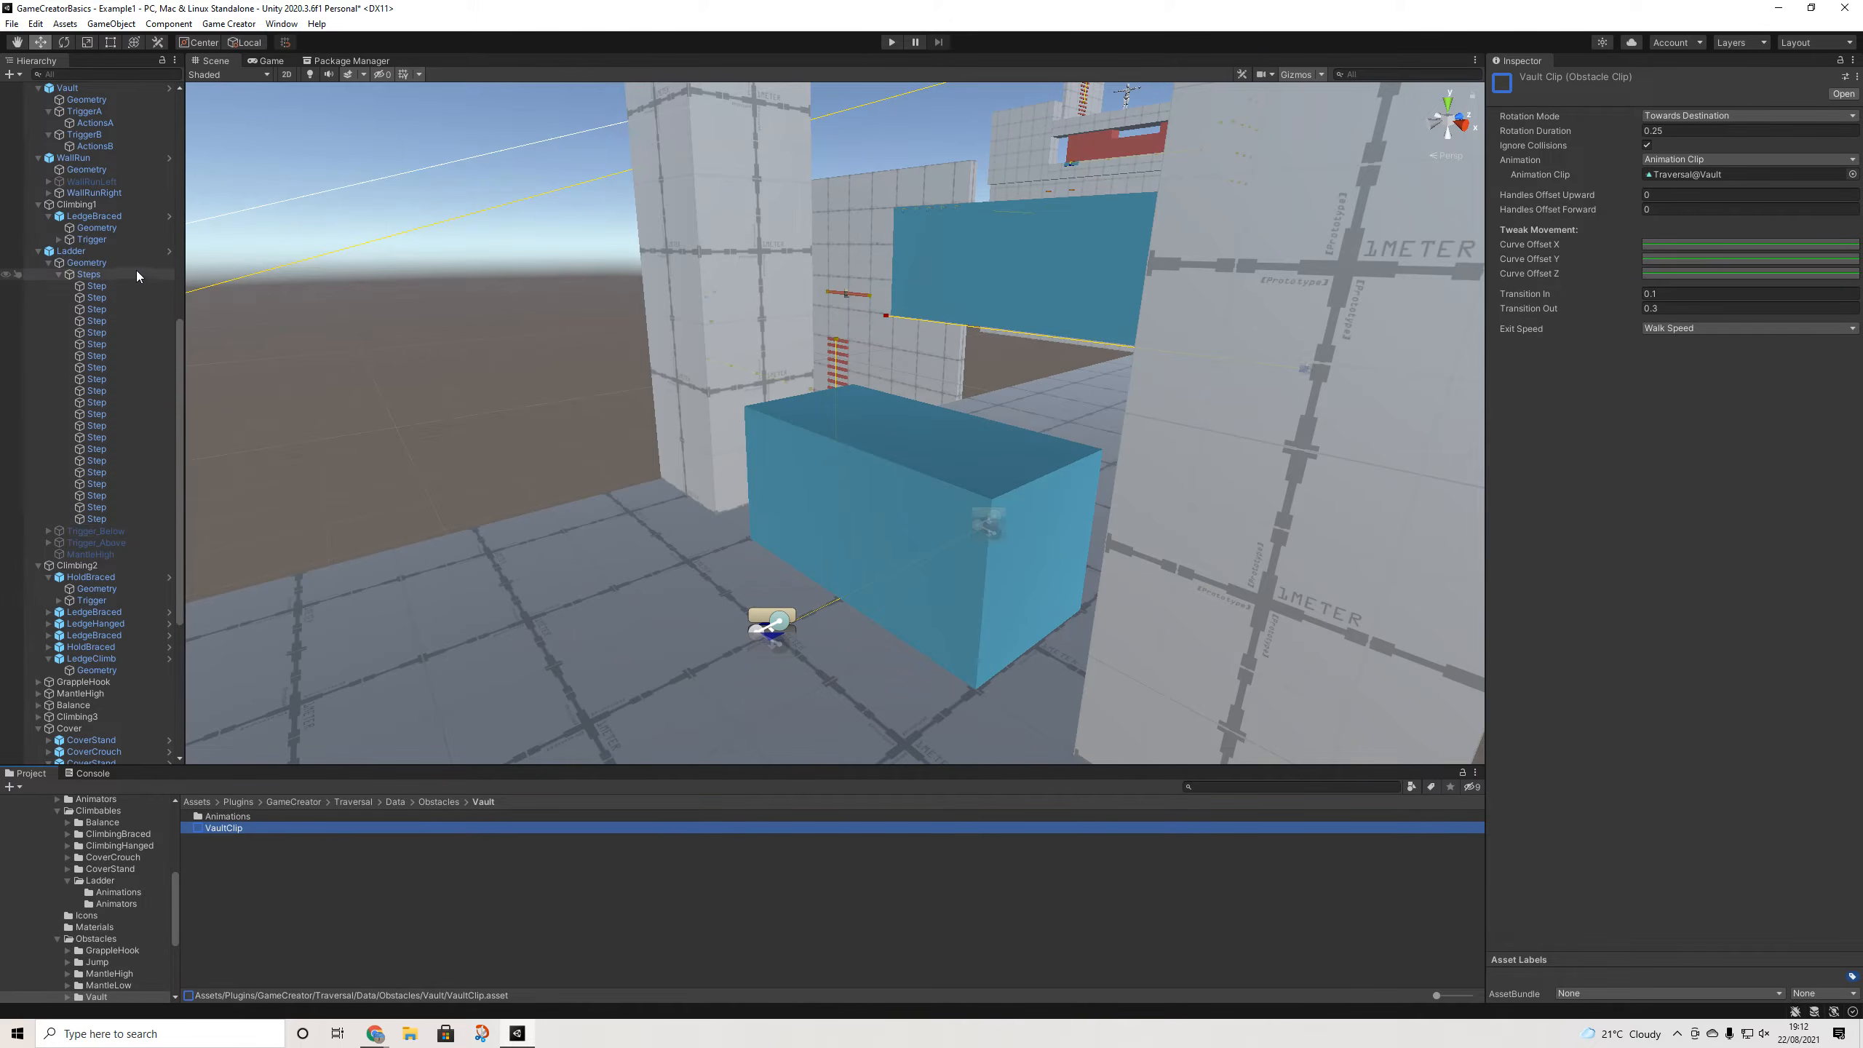
- Reselect the Vault and try a larger Point 0 Z, reverting it to -1
click(824, 454)
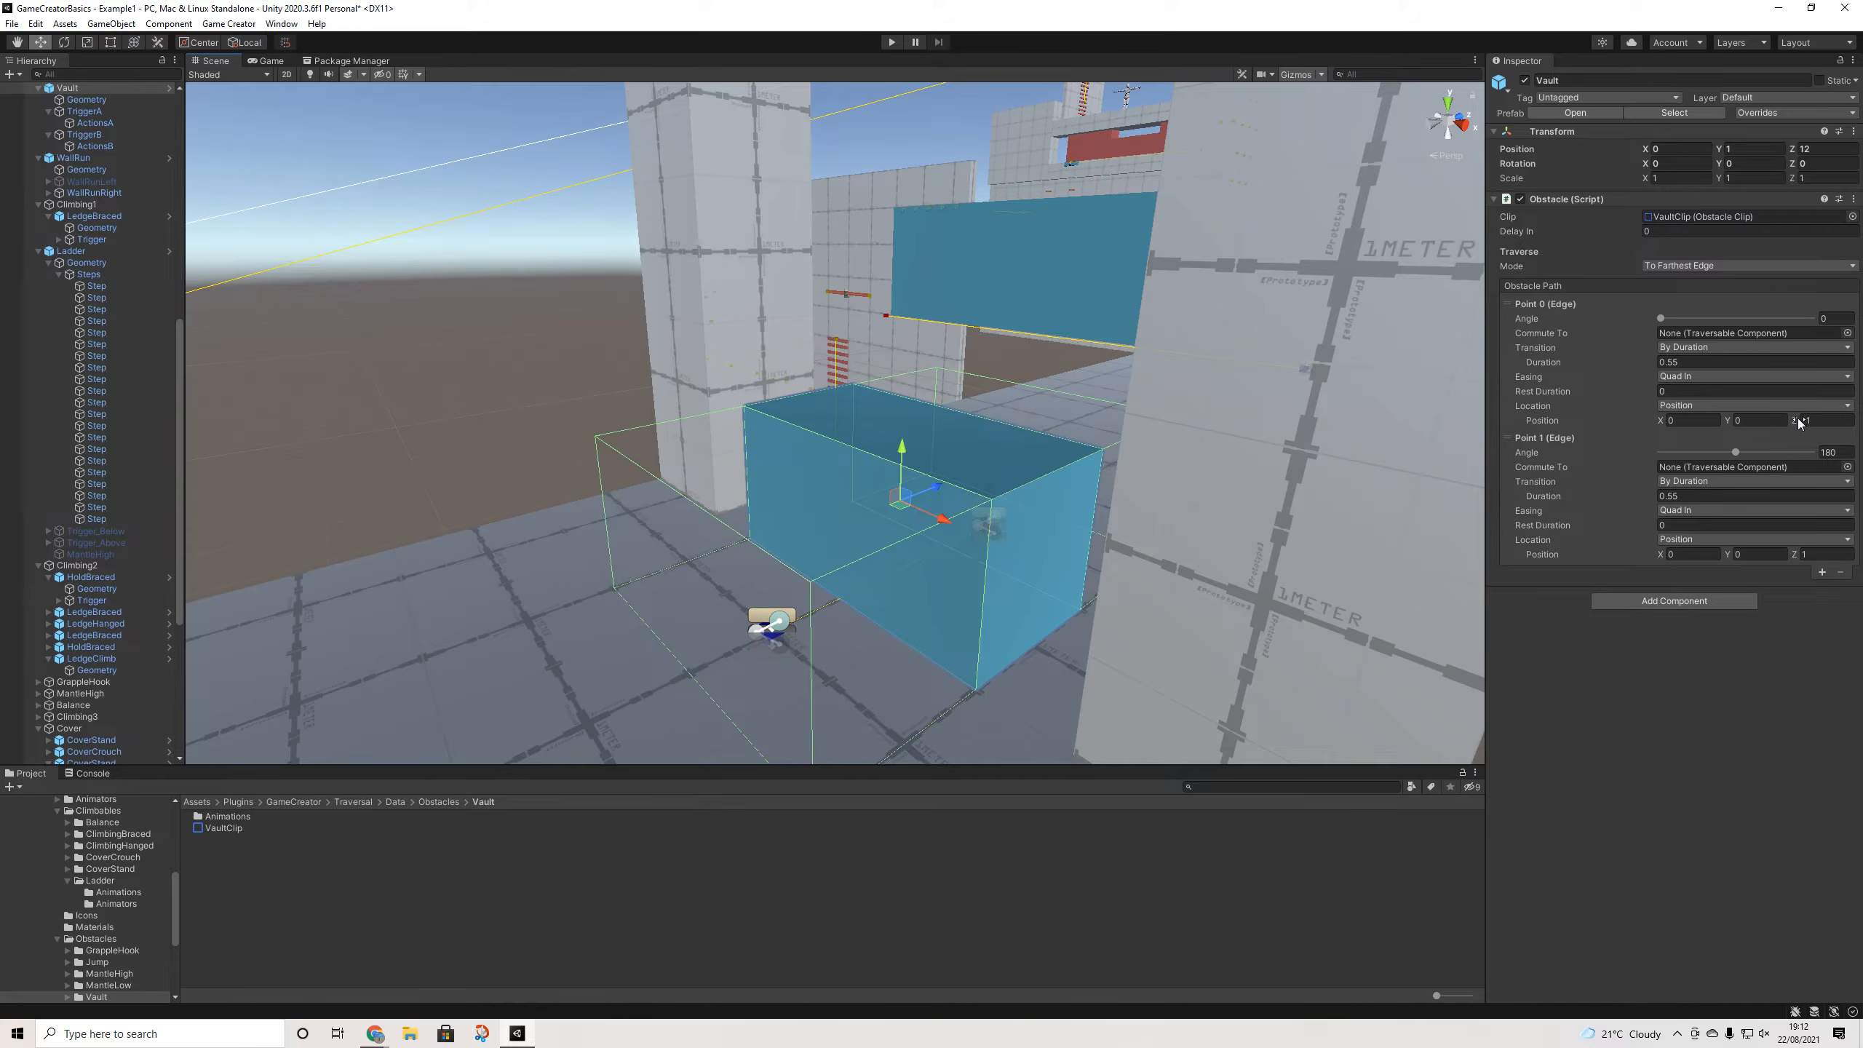
mouse_move(1797, 421)
mouse_down()
mouse_move(1840, 420)
mouse_move(1823, 423)
mouse_up()
key(ctrl+z)
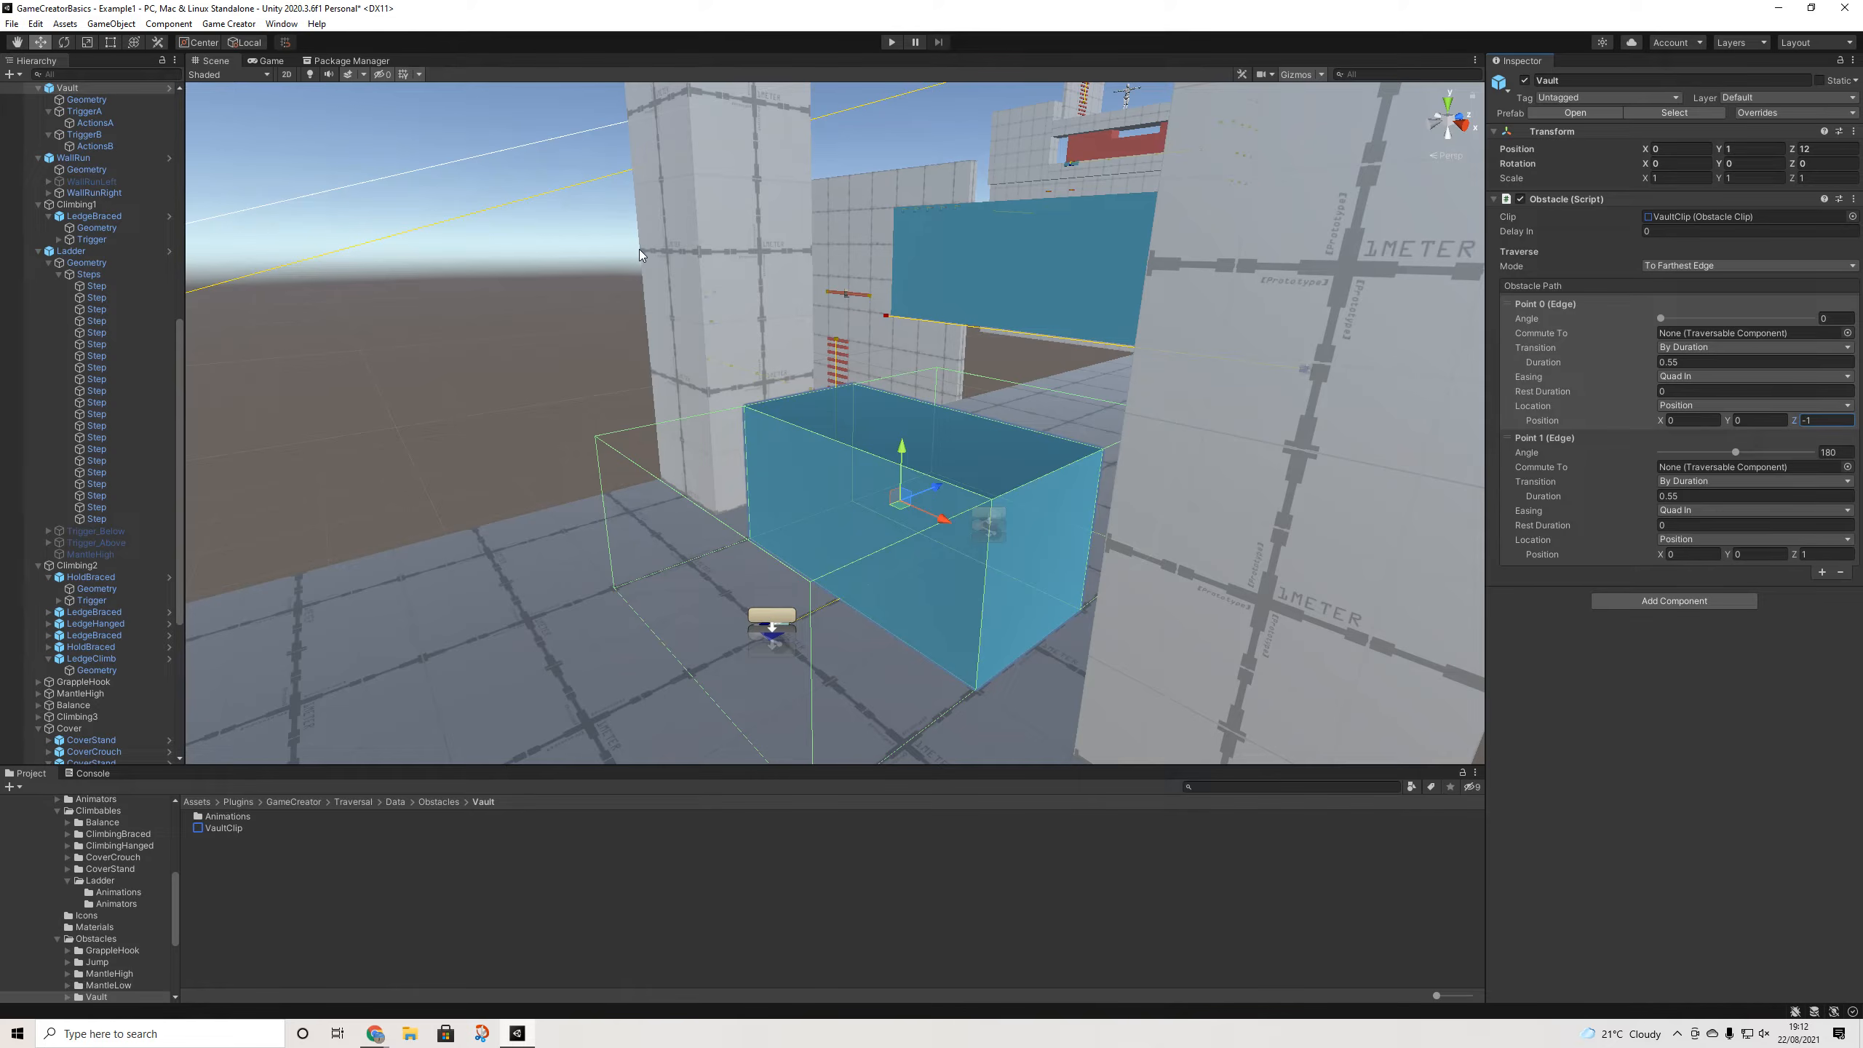
- Select ActionsA under TriggerA and expand its Player character Vault obstacle action
scroll(81, 327, up, 3)
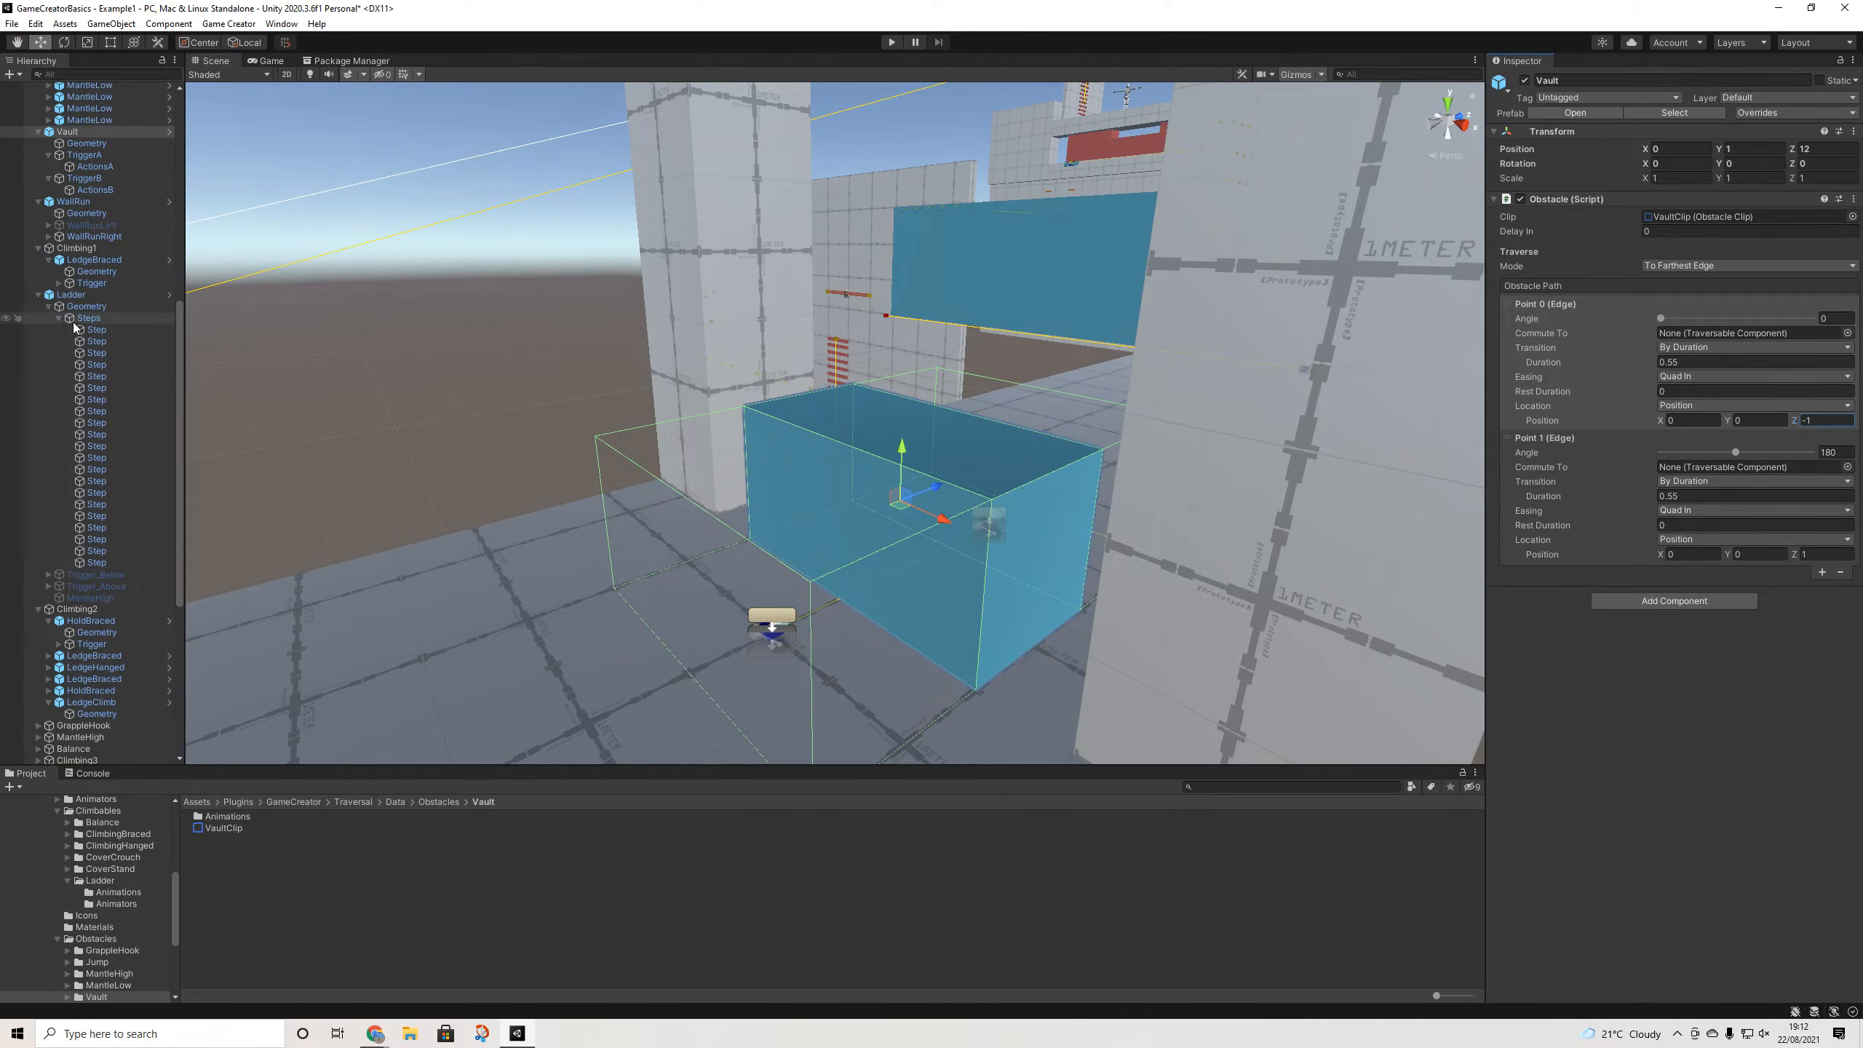
click(81, 166)
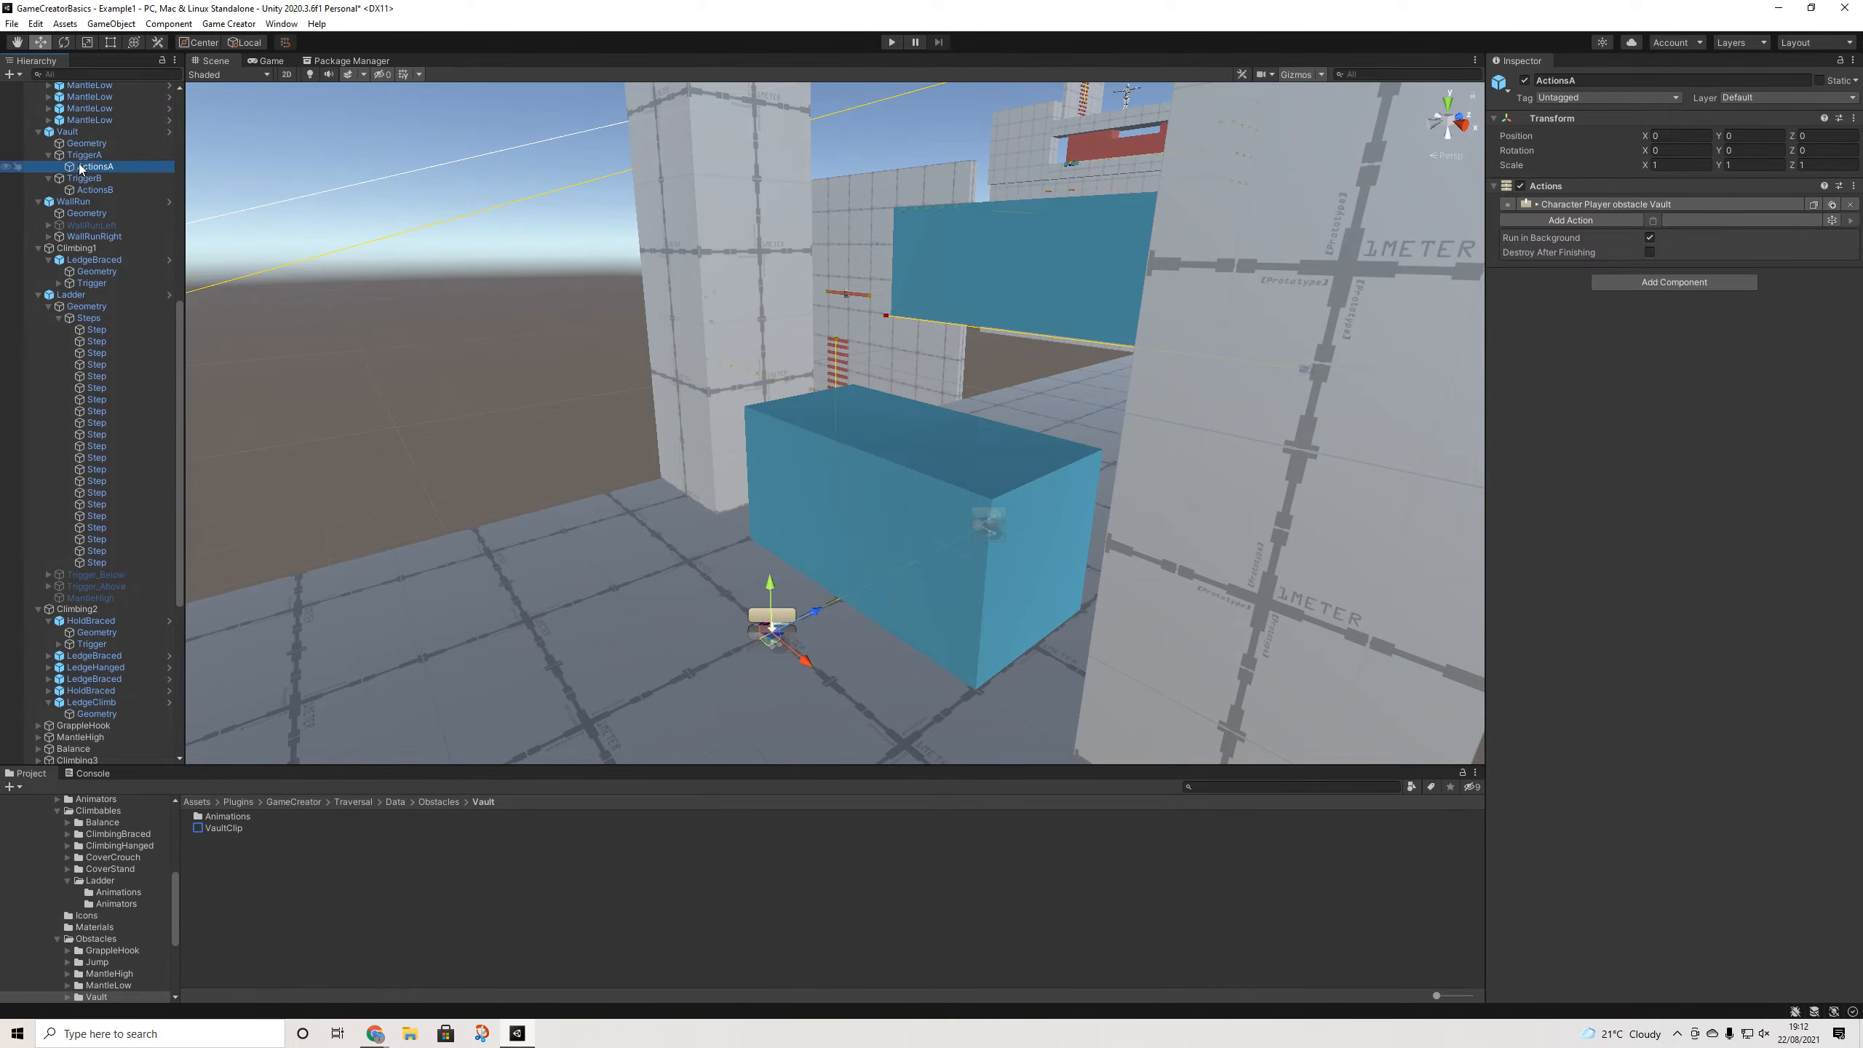
click(83, 155)
click(91, 167)
click(1643, 205)
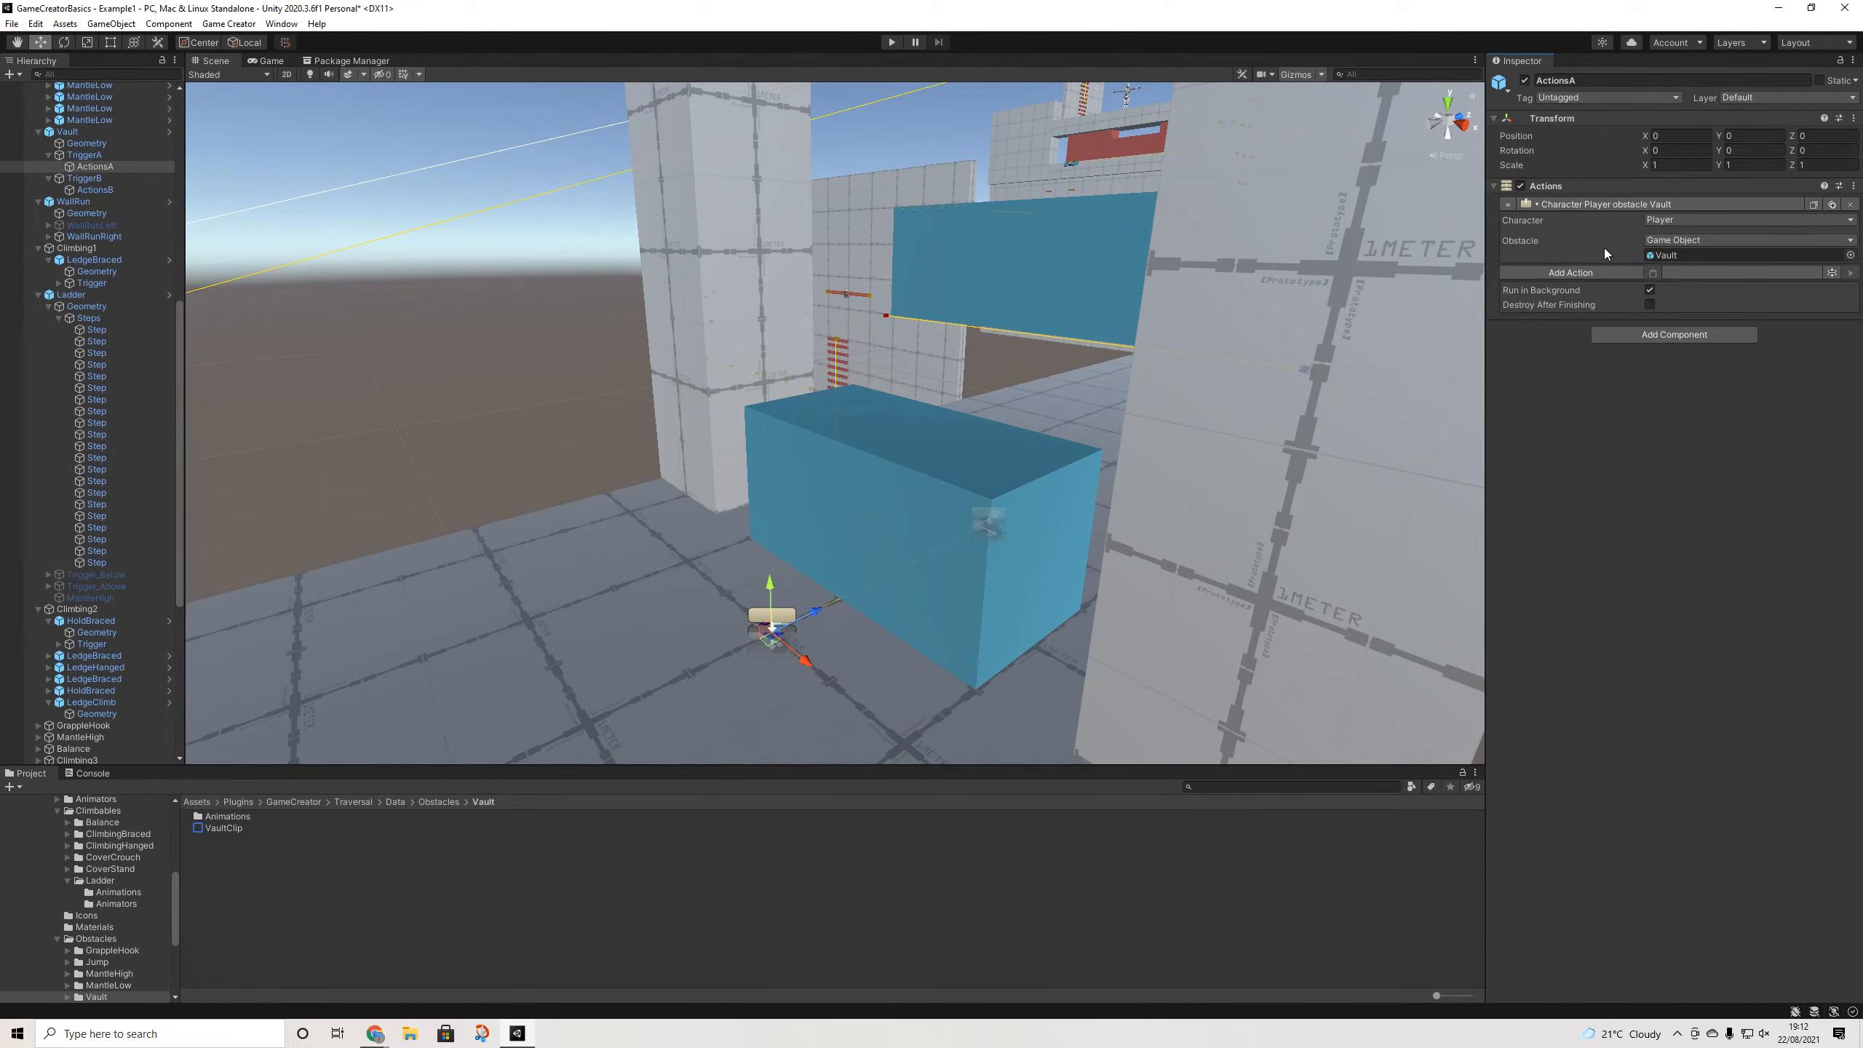
- Start adding an action, clear the search and open the Traversal category
click(1559, 272)
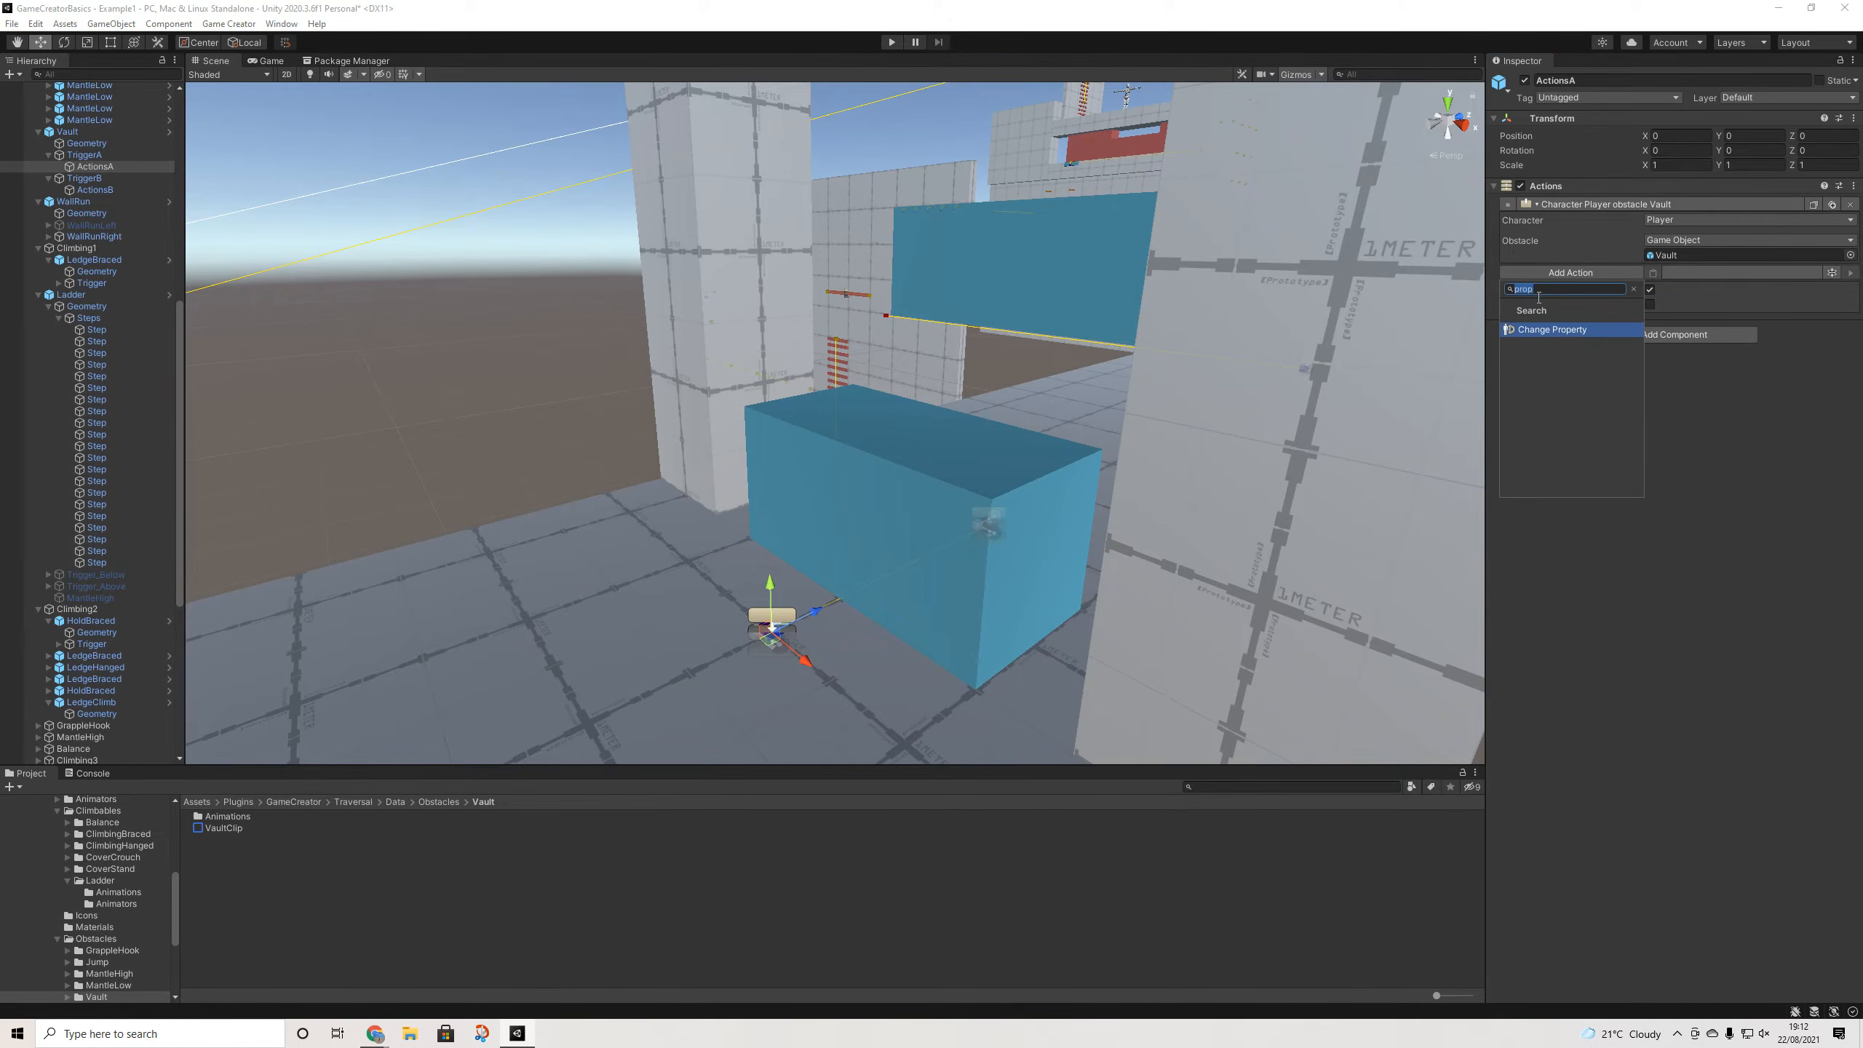
click(1635, 290)
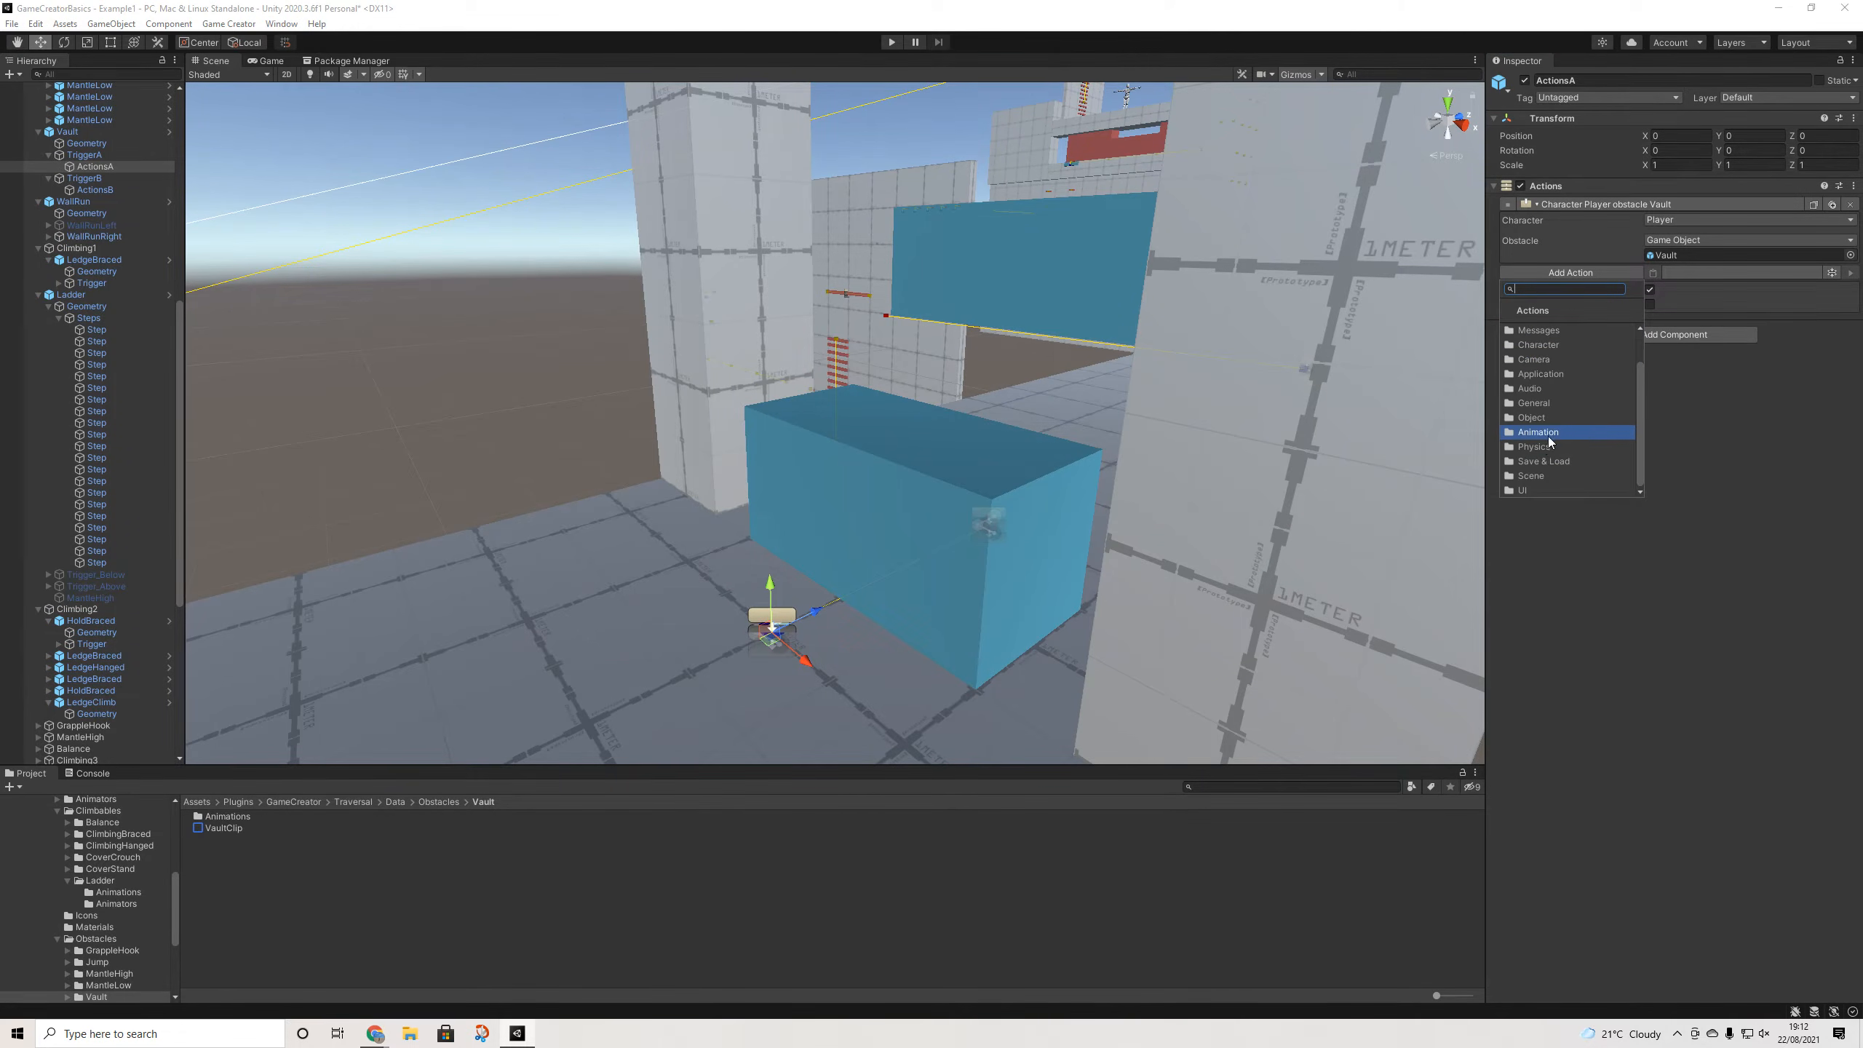
click(1554, 359)
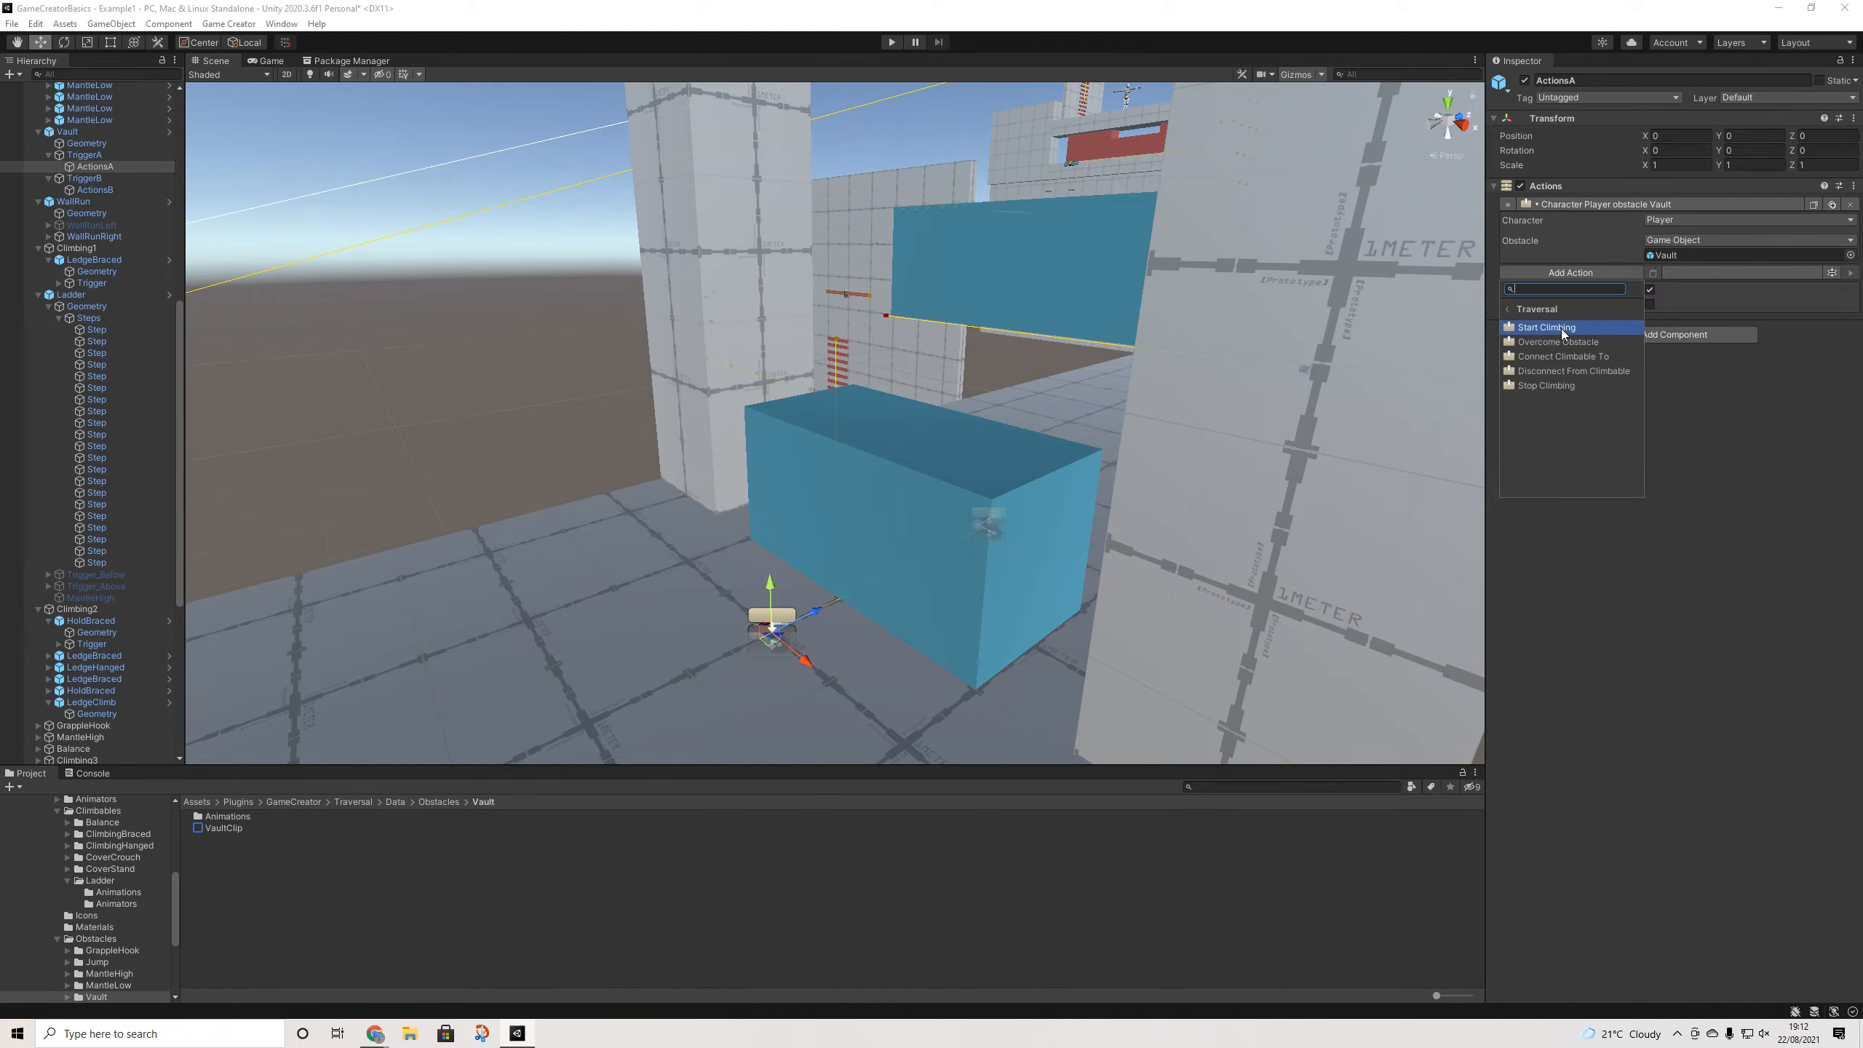
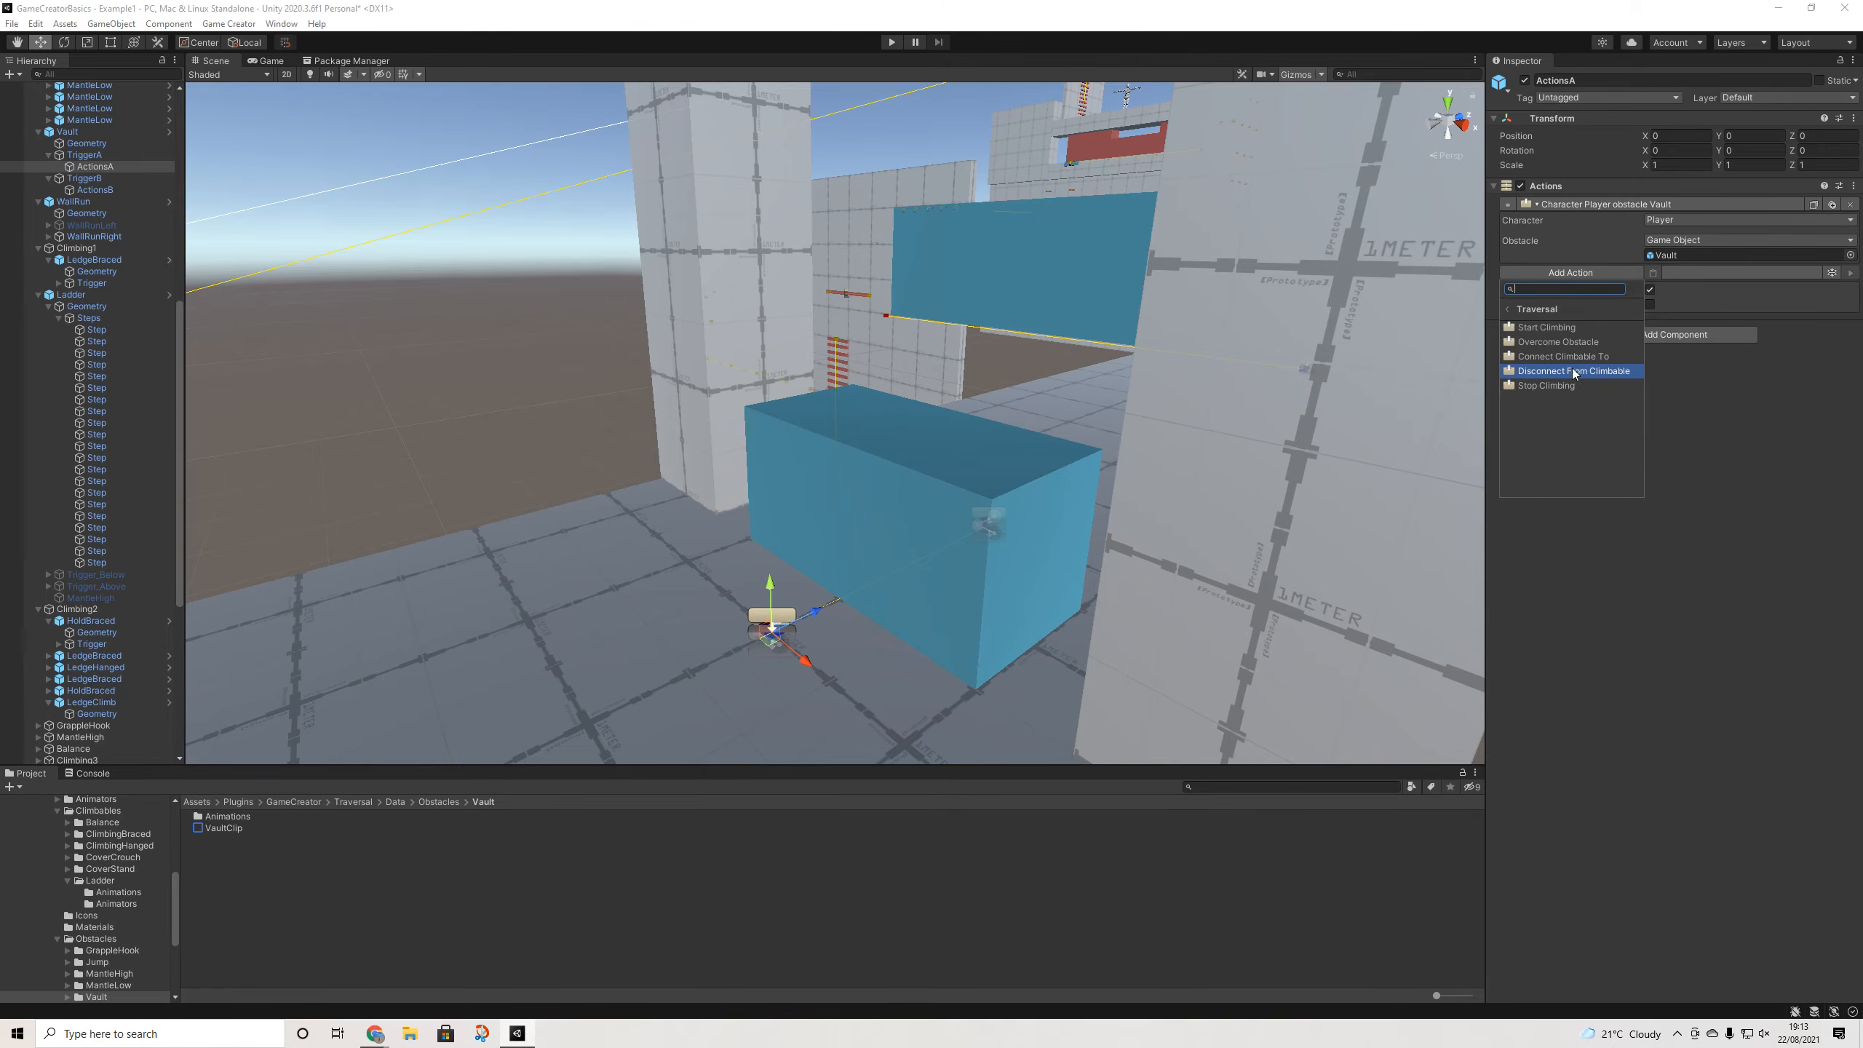
- Add the Traversal let-go-of-climbable action to ActionsA, then delete it, leaving only the Vault action
click(1541, 386)
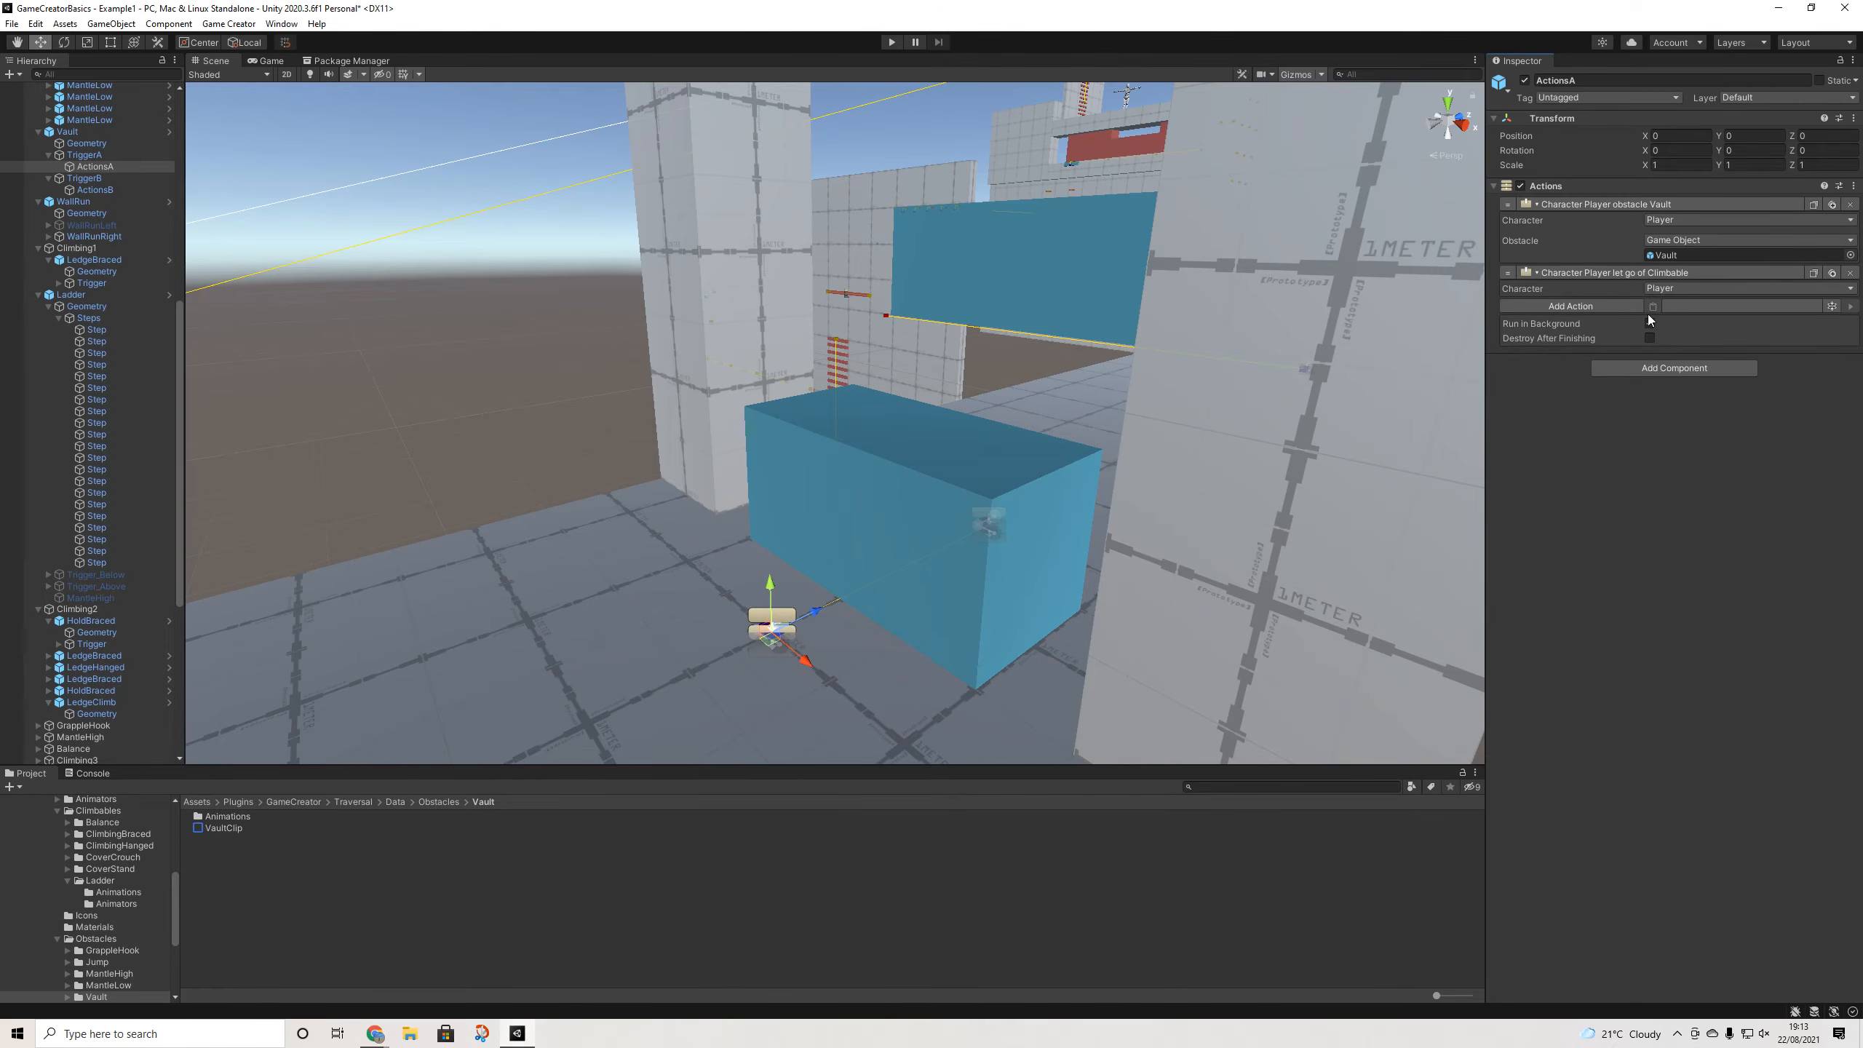
click(1852, 275)
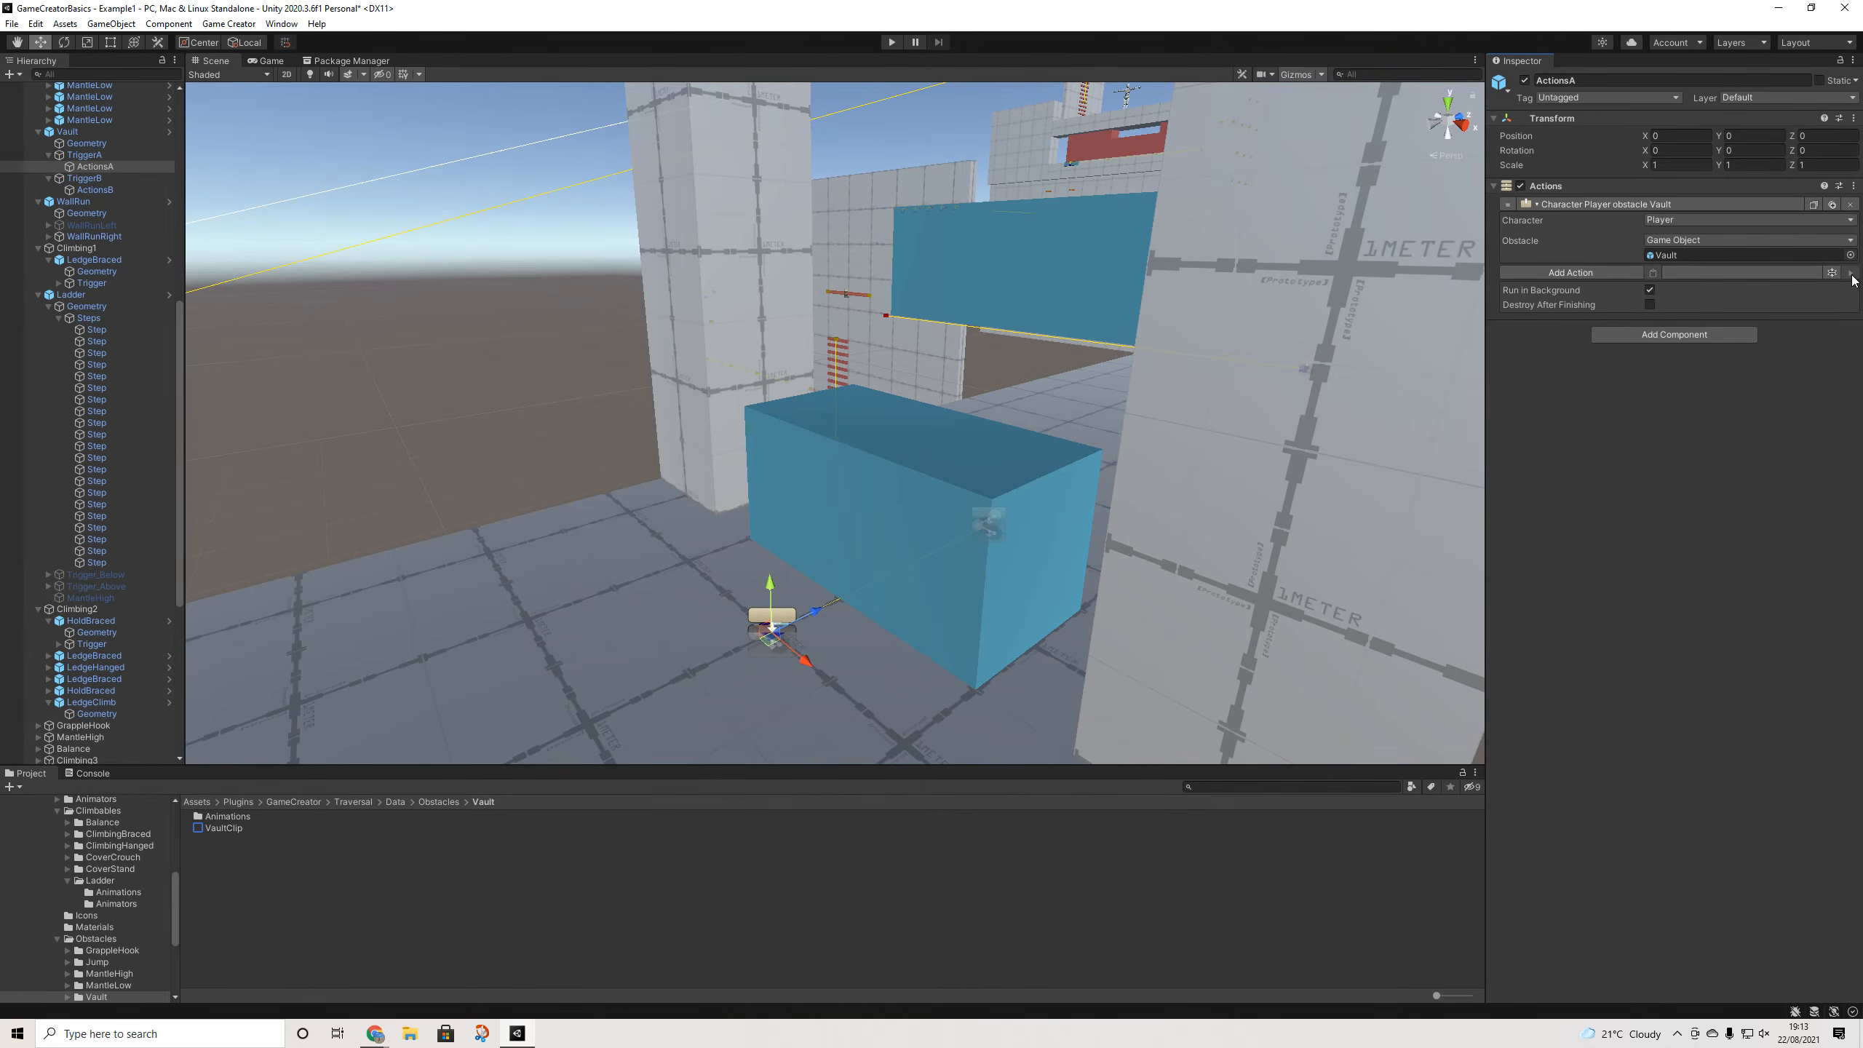
scroll(1063, 284, down, 10)
middle_drag(1120, 259, 892, 567)
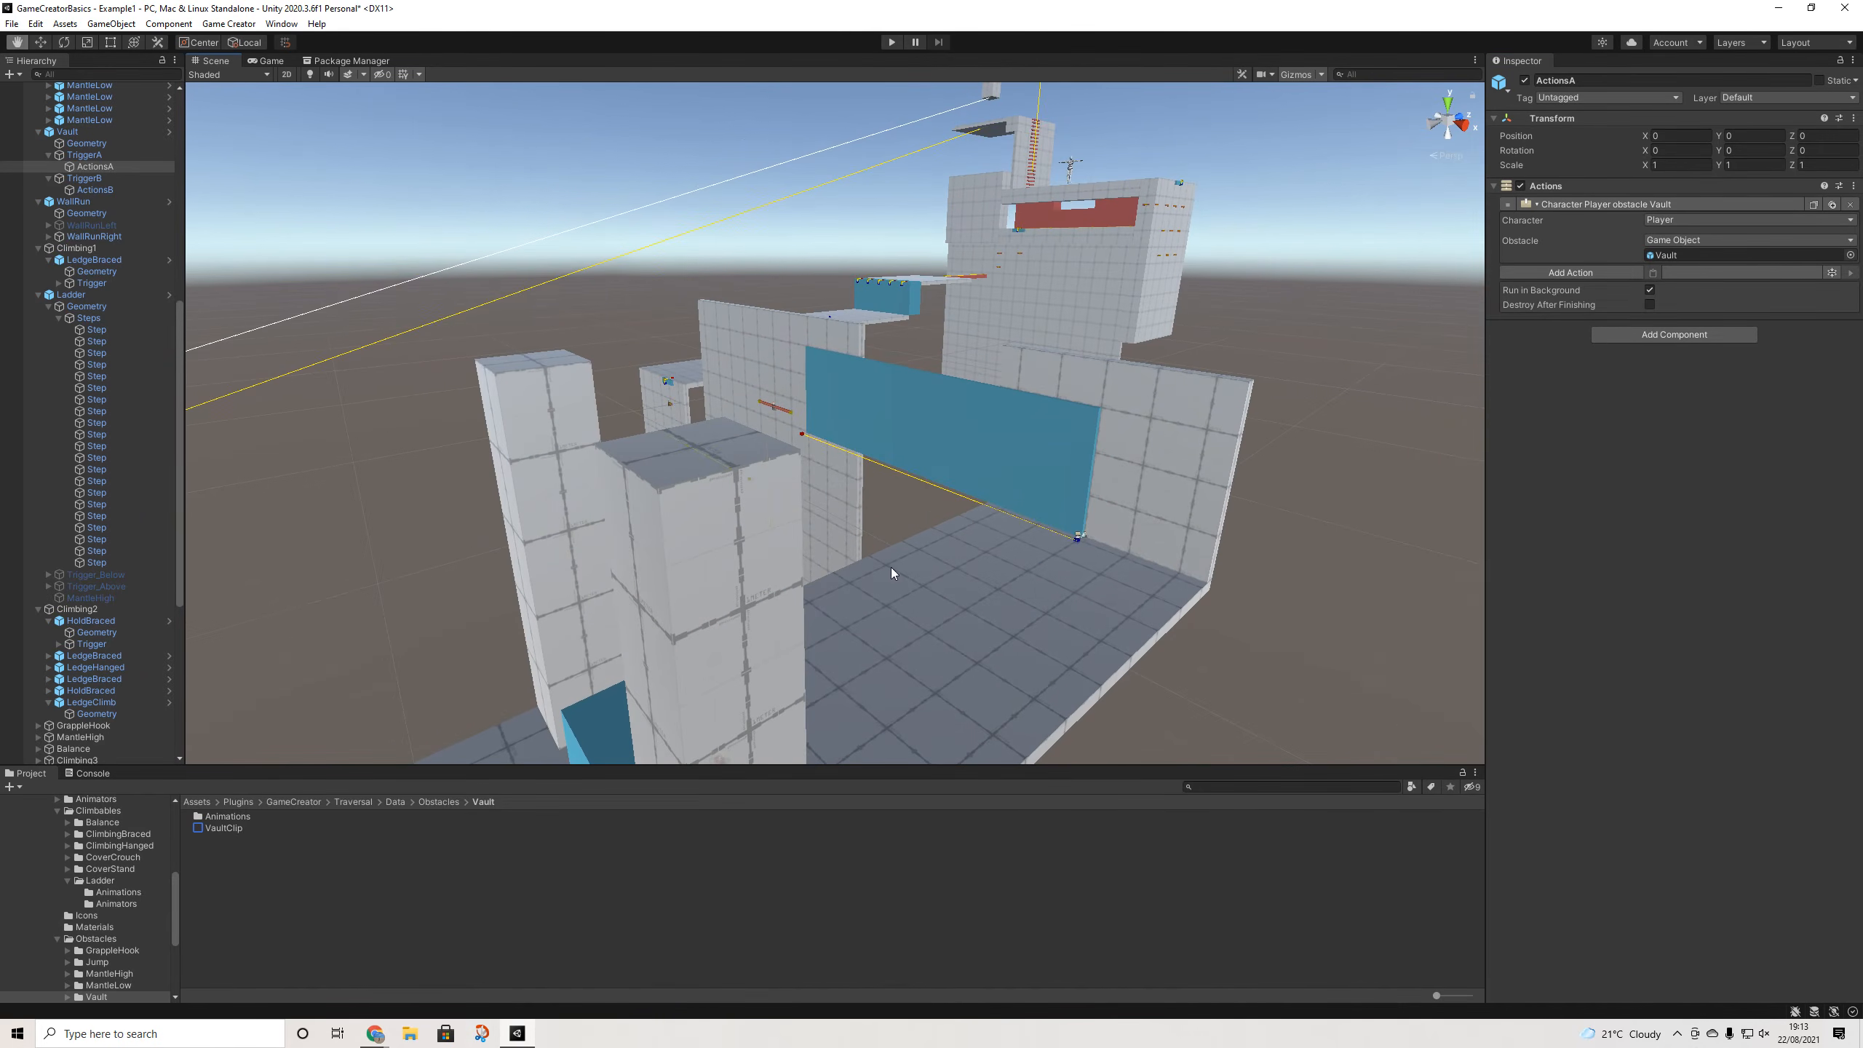
- Select CoverStand and orbit and zoom out around it to view the course from above
click(1142, 206)
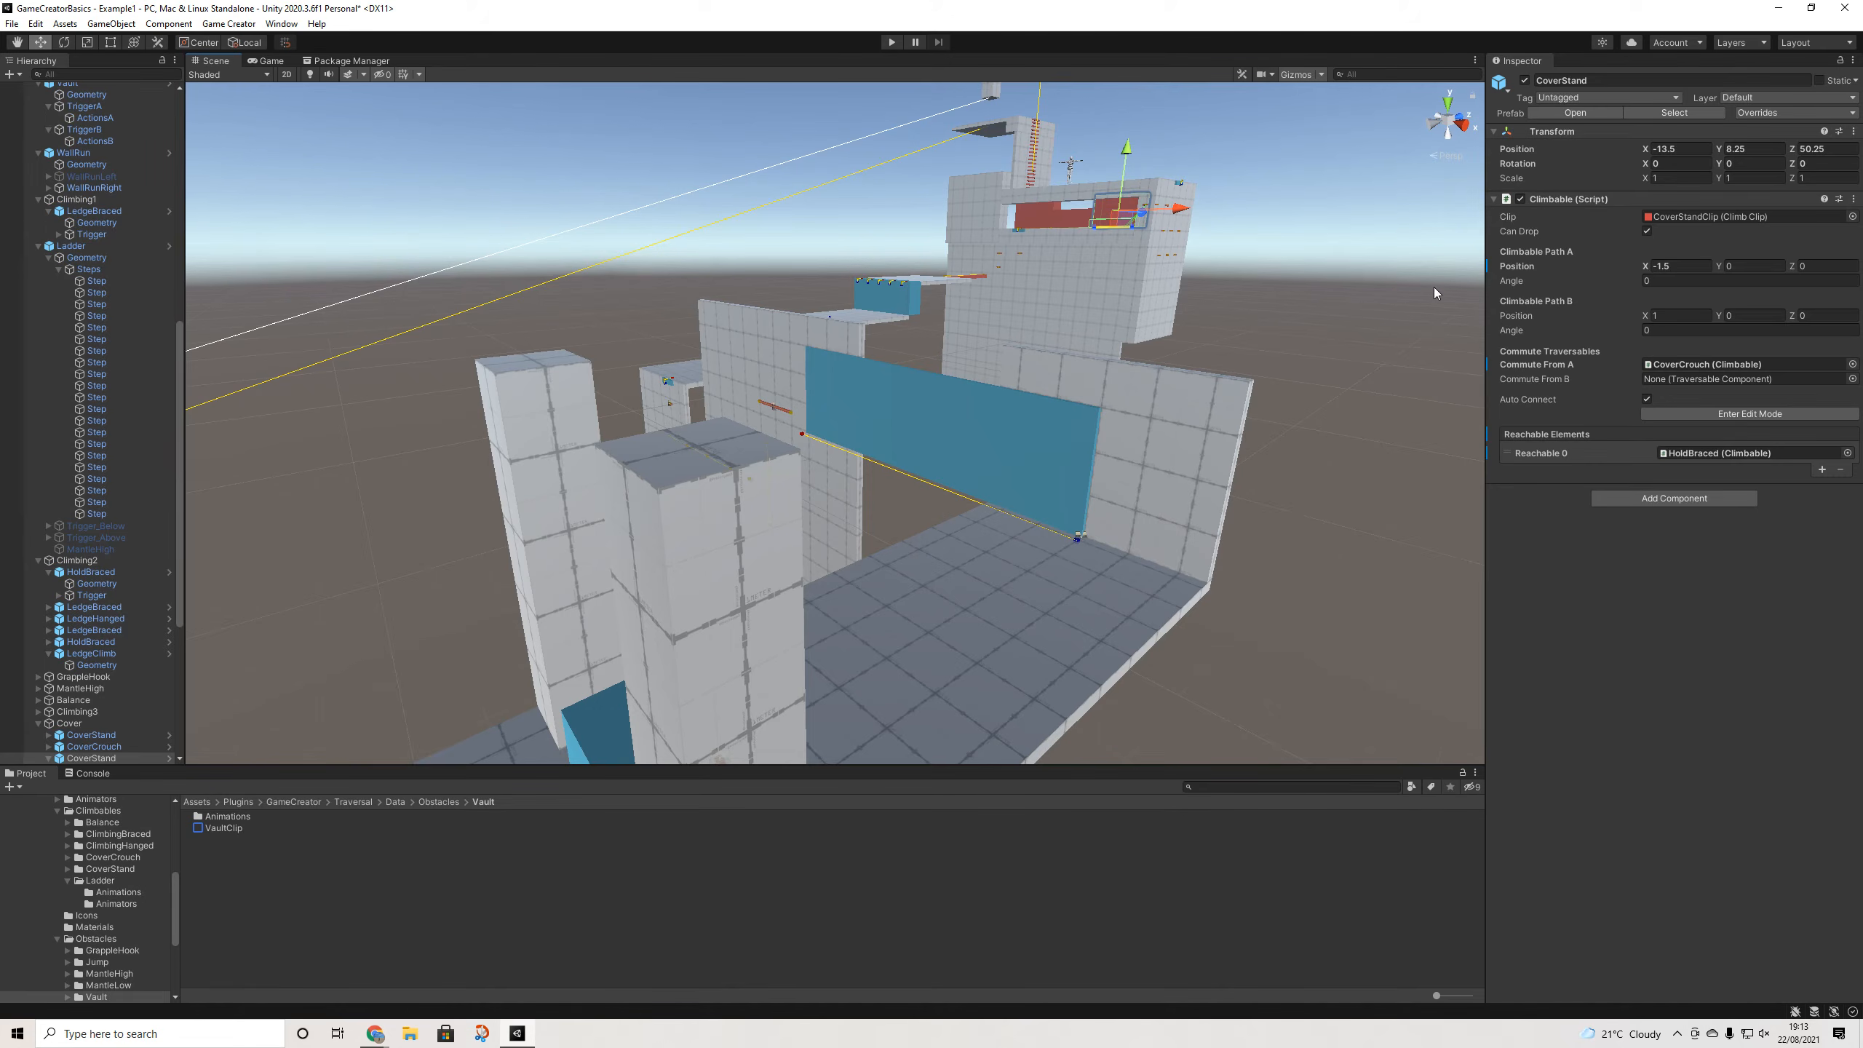
scroll(963, 387, down, 8)
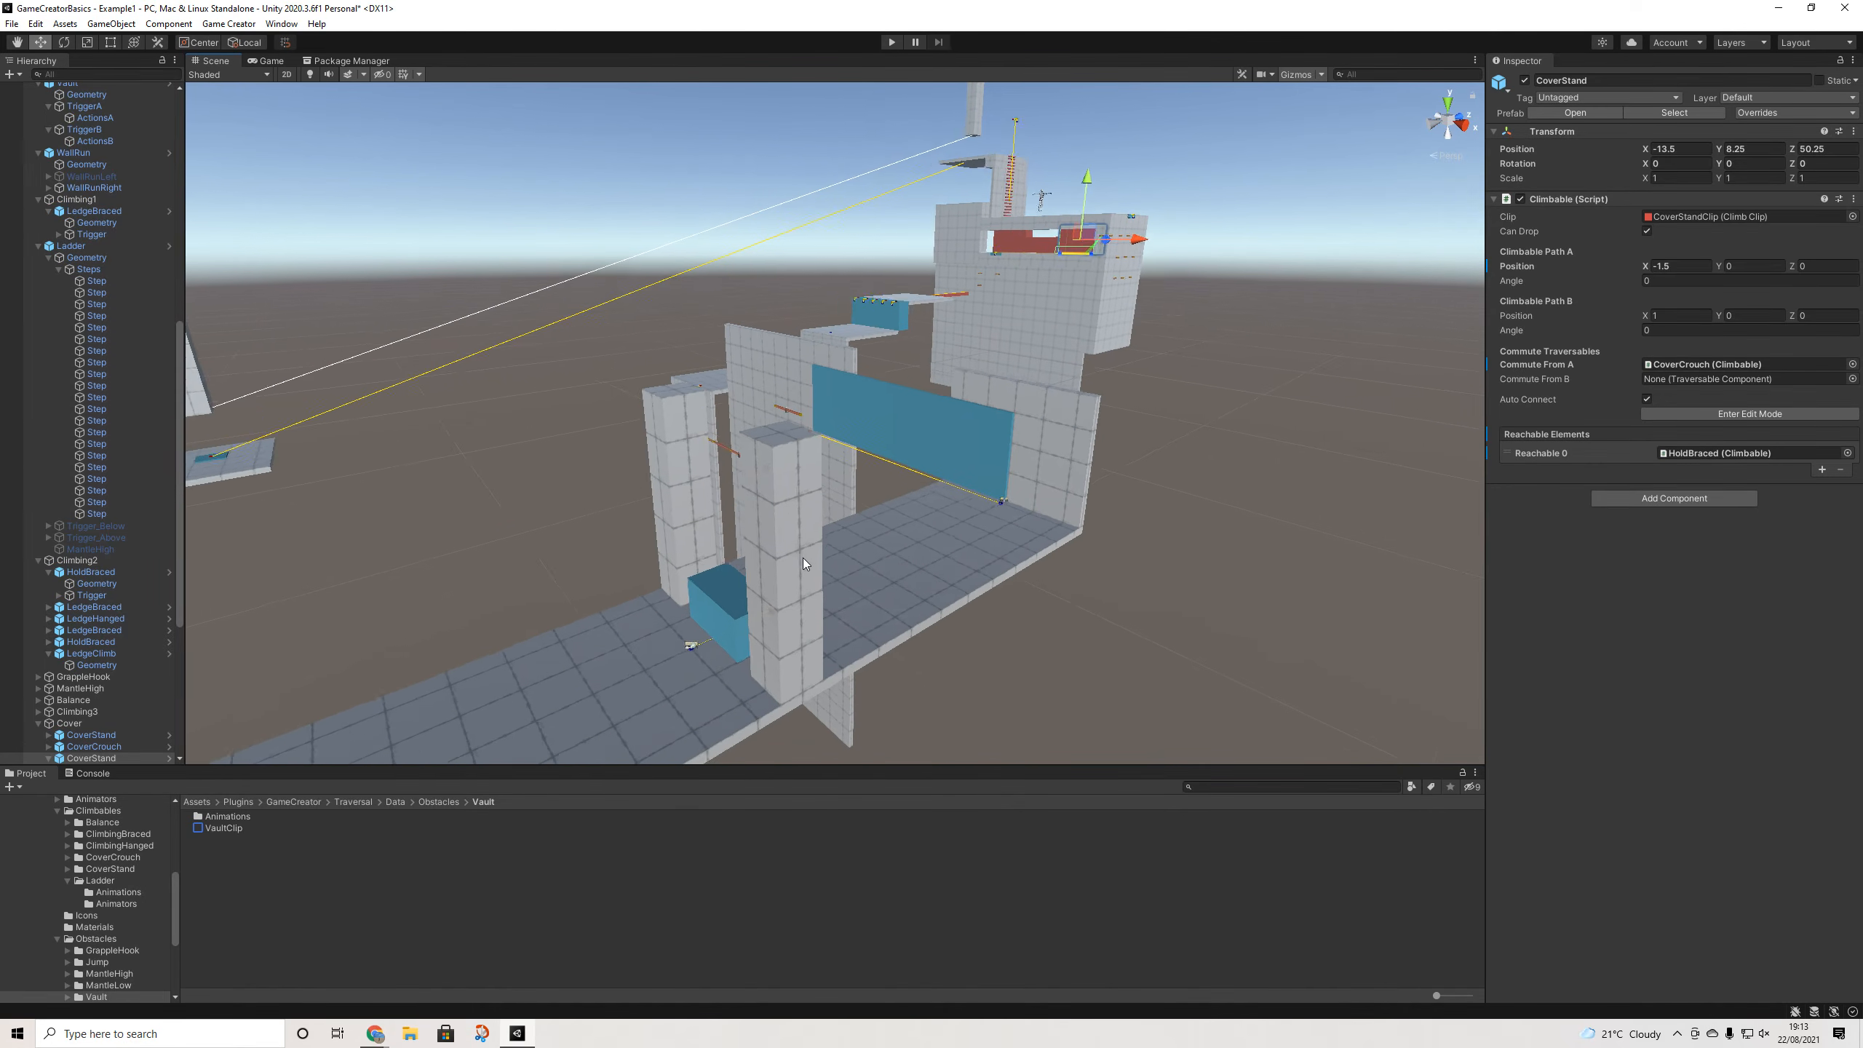
scroll(802, 541, down, 5)
middle_drag(873, 521, 1083, 435)
alt+drag(1082, 435, 927, 520)
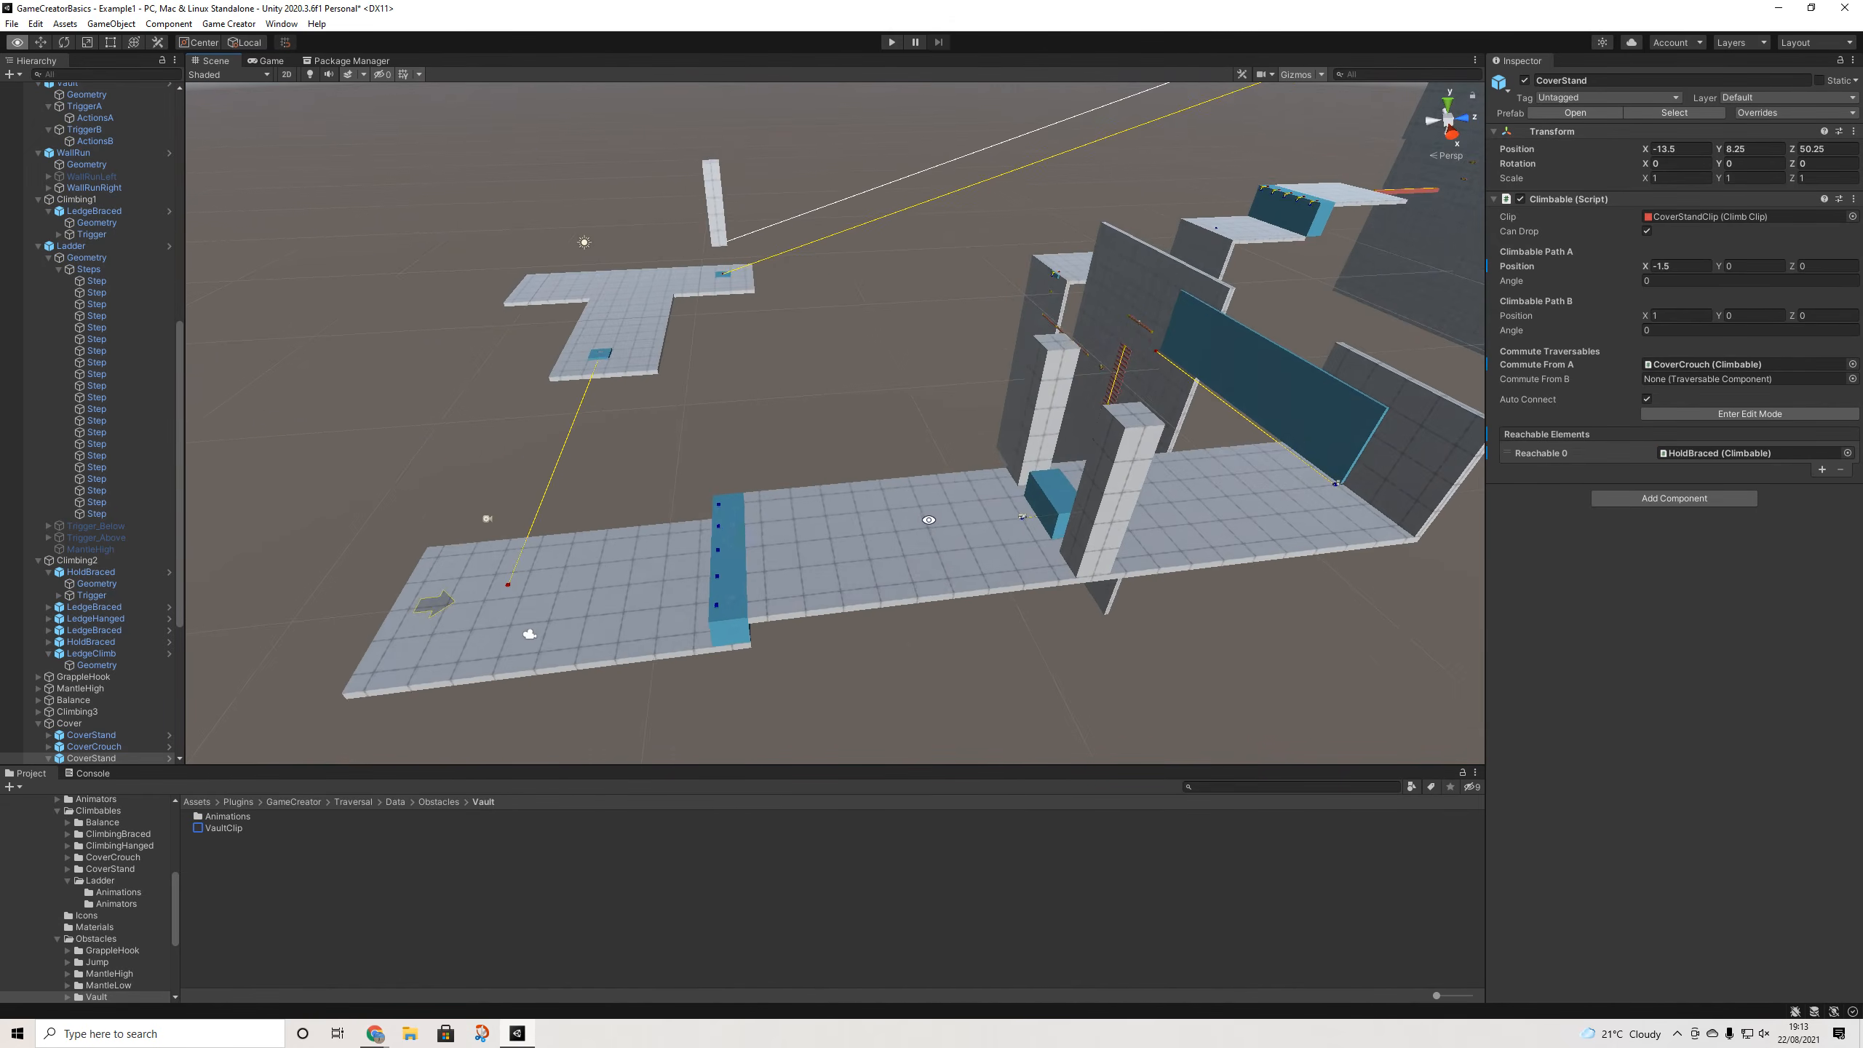
scroll(999, 453, down, 3)
scroll(998, 447, down, 3)
middle_drag(999, 449, 890, 561)
alt+drag(890, 562, 1008, 477)
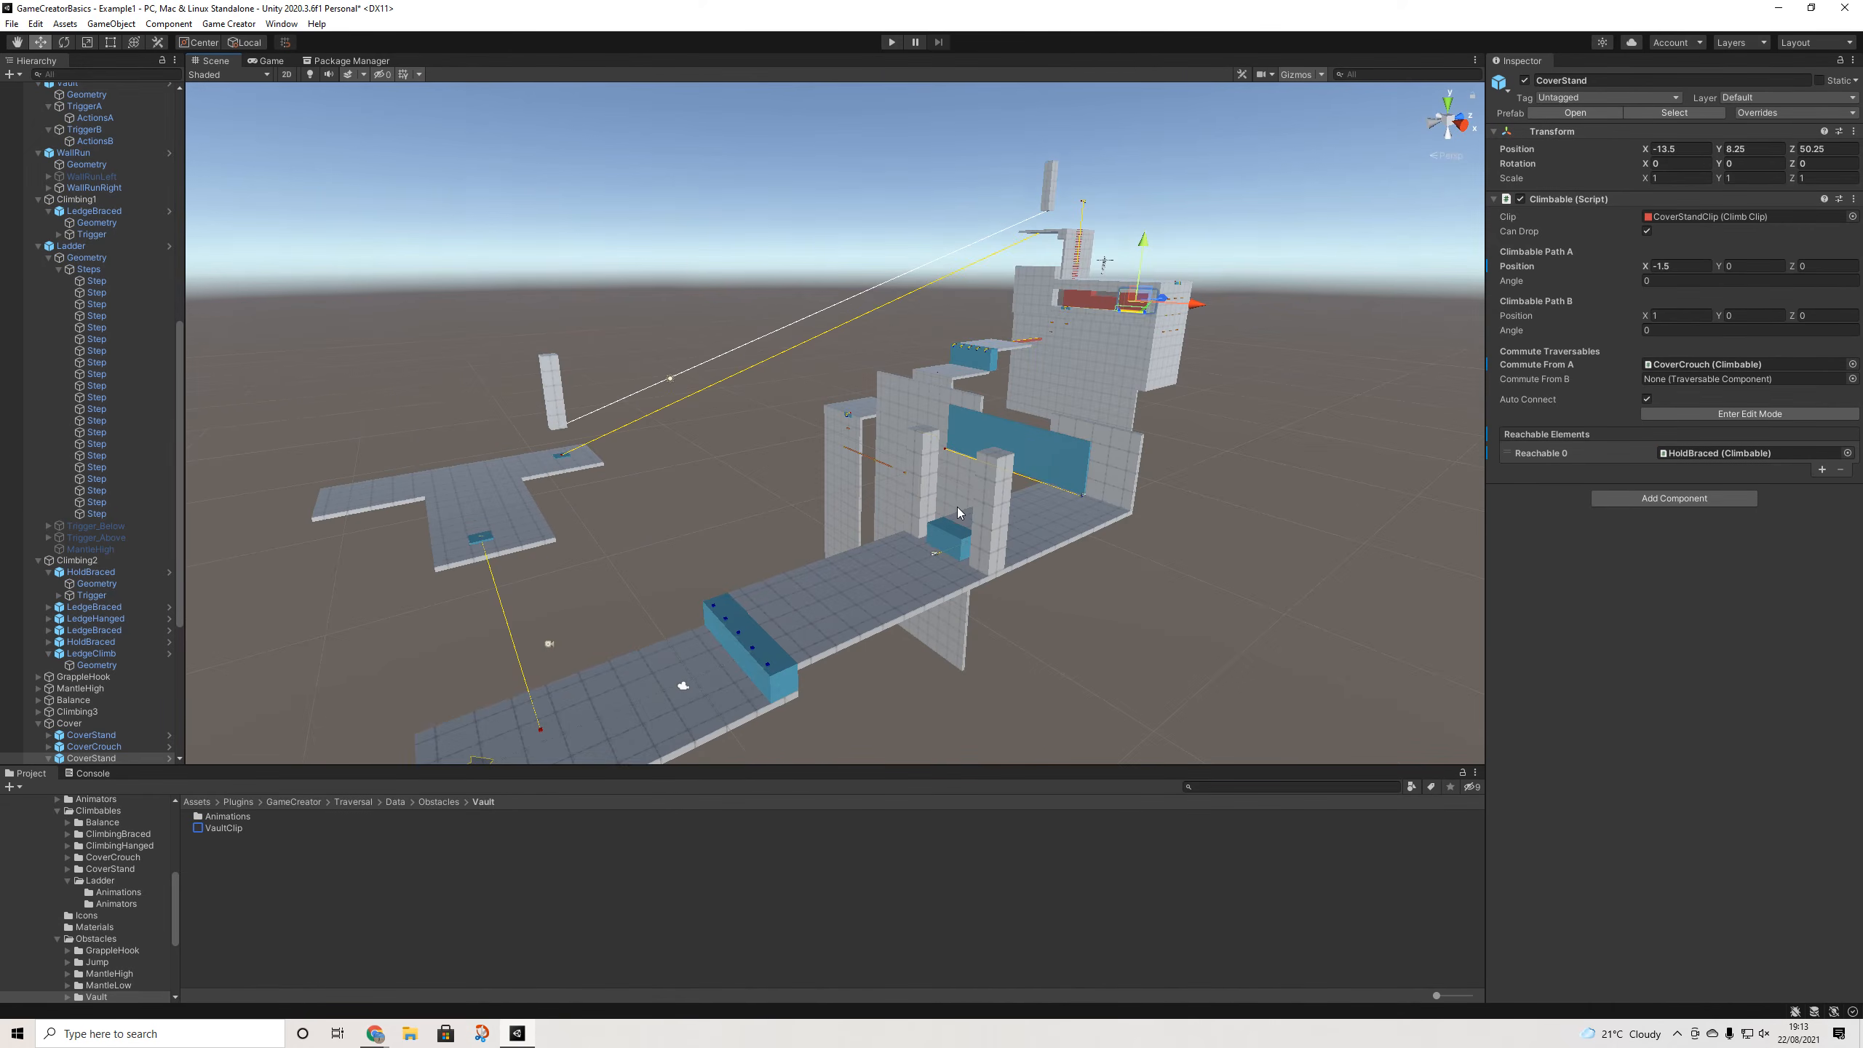
middle_drag(842, 592, 953, 526)
alt+drag(953, 525, 1002, 535)
middle_drag(936, 520, 1147, 456)
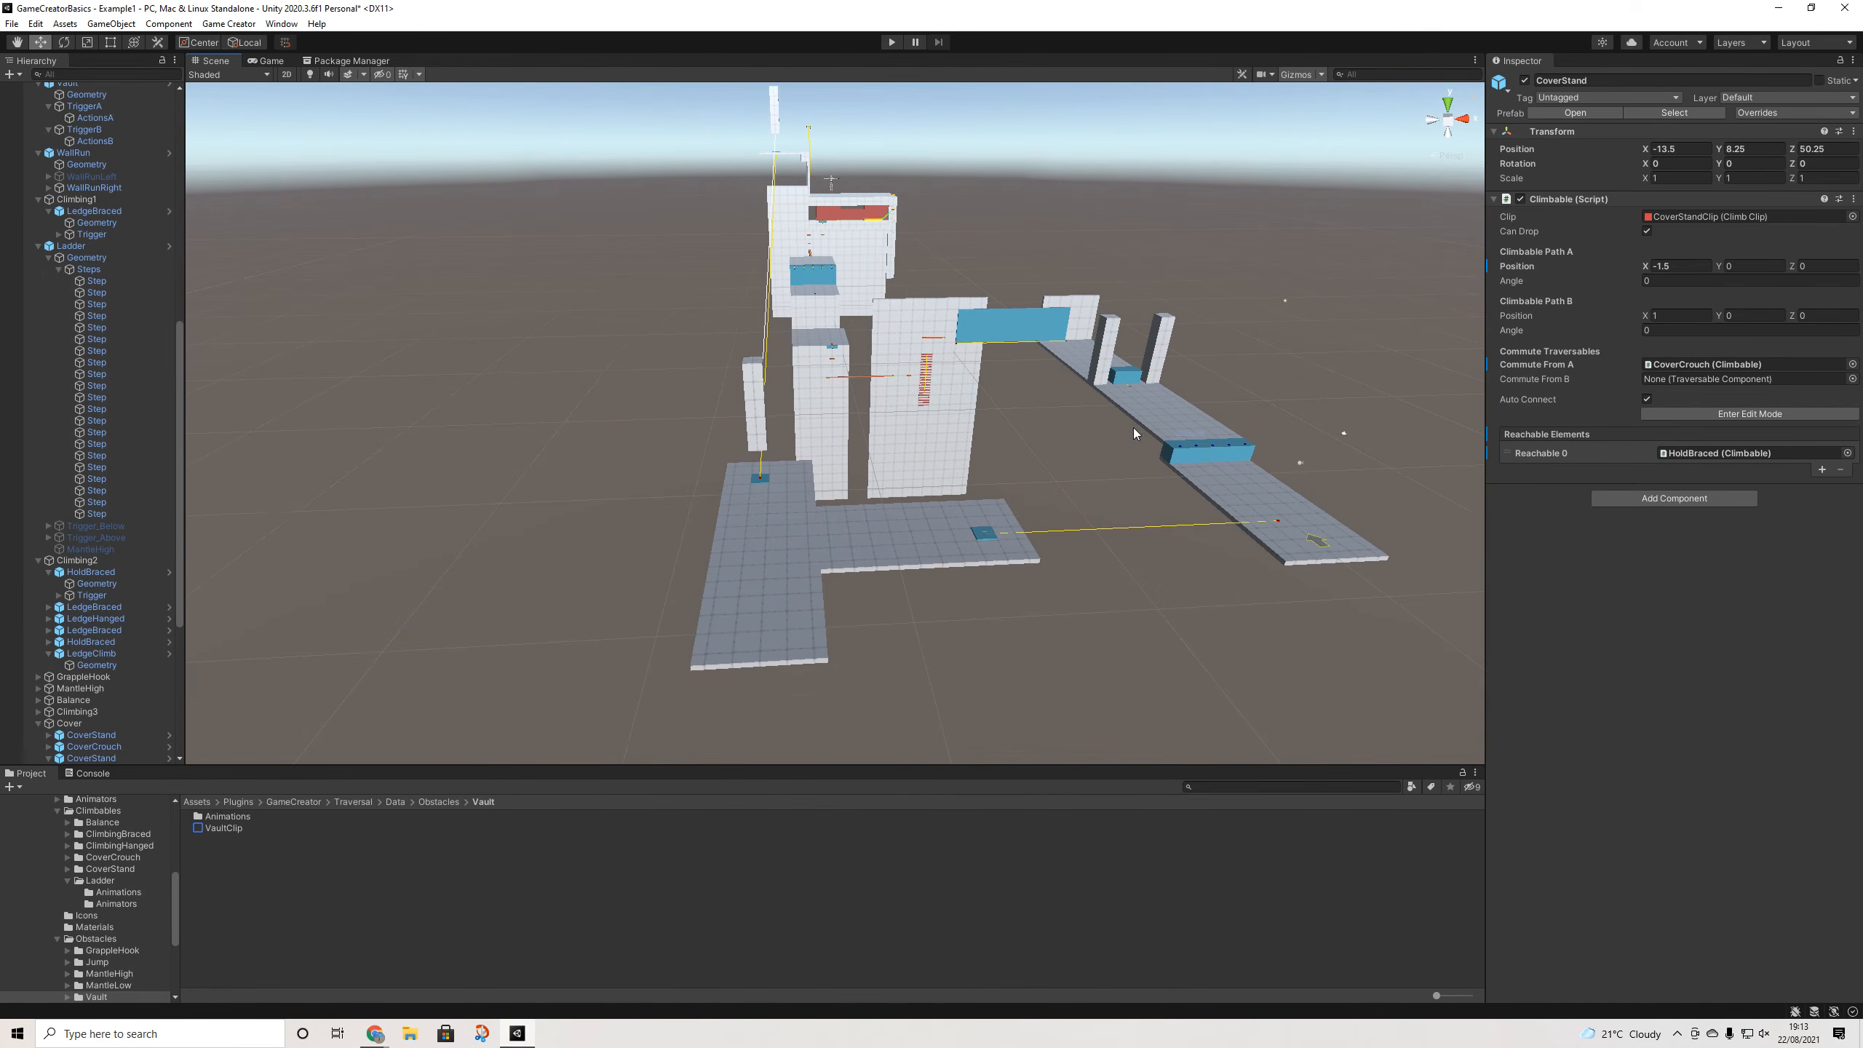
- Clear the selection and orbit around the whole traversal course, ending near the starting angle
click(1099, 426)
alt+drag(1100, 427, 1142, 495)
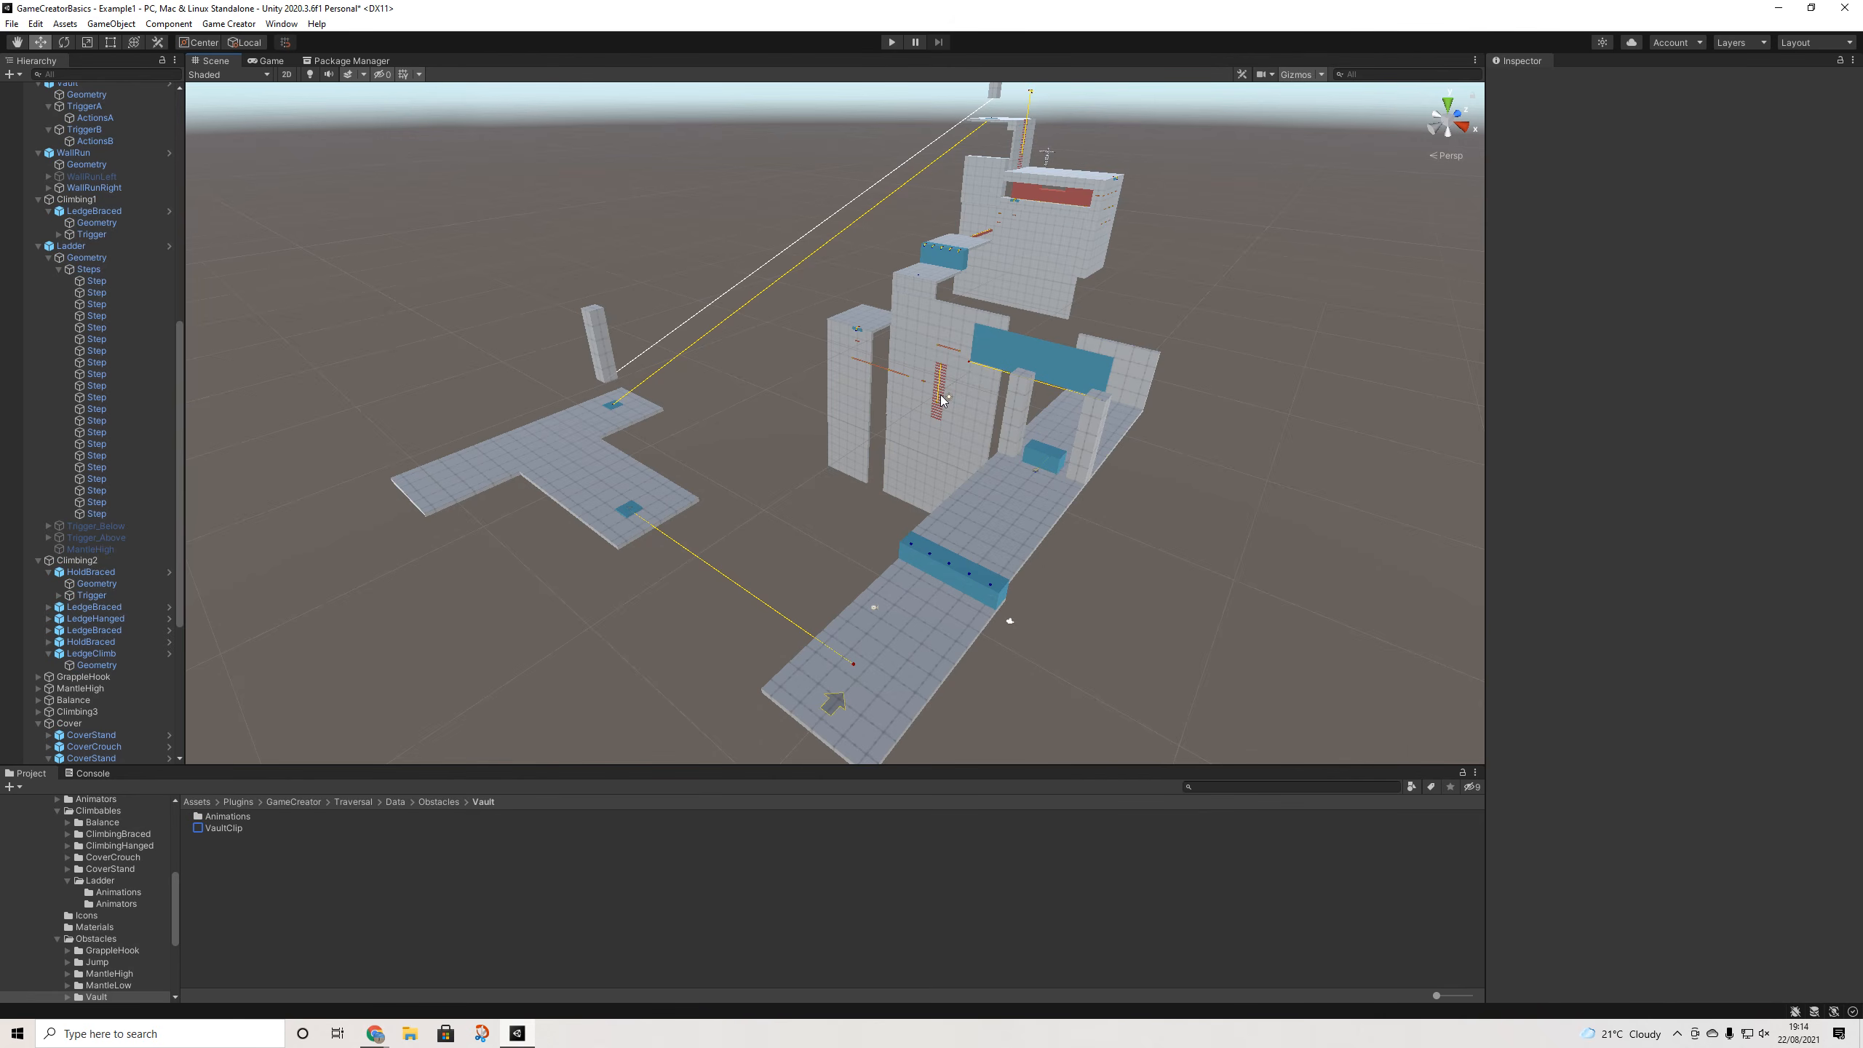
alt+drag(1215, 421, 1056, 403)
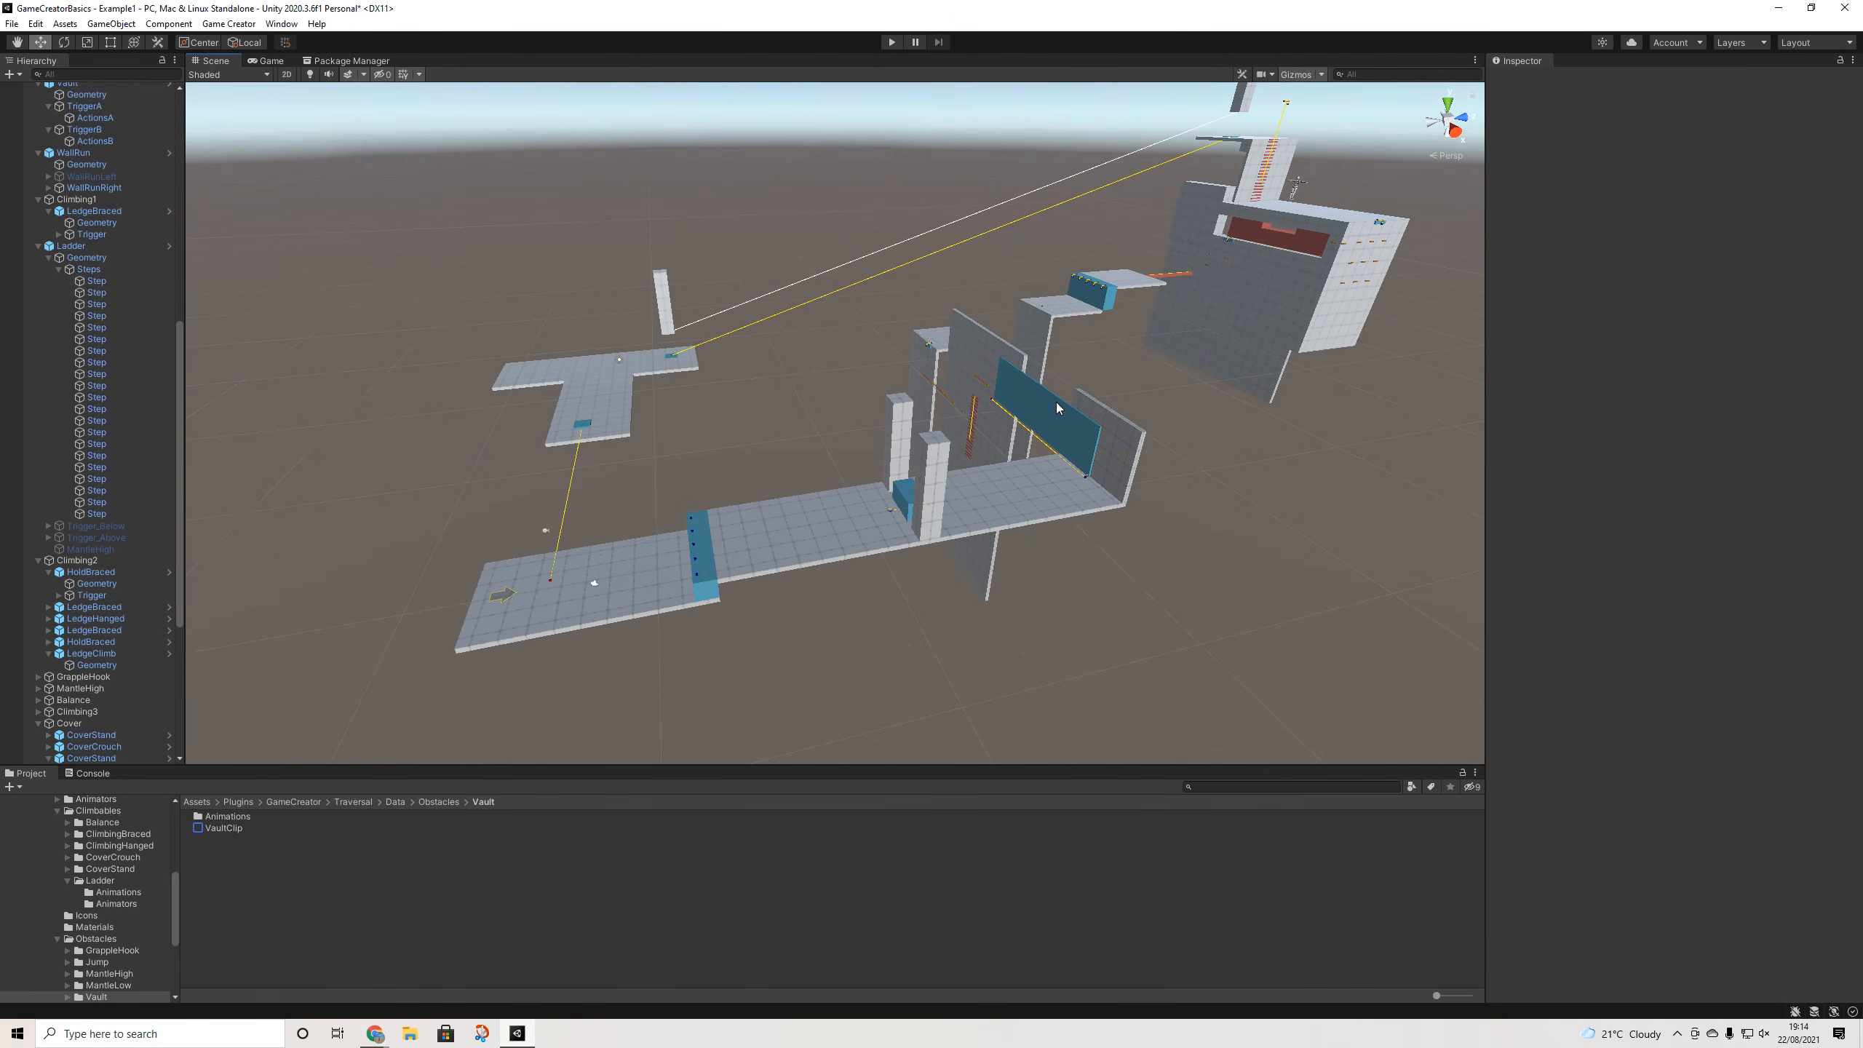
scroll(1056, 403, down, 6)
middle_drag(1059, 401, 937, 451)
alt+drag(1015, 431, 1094, 449)
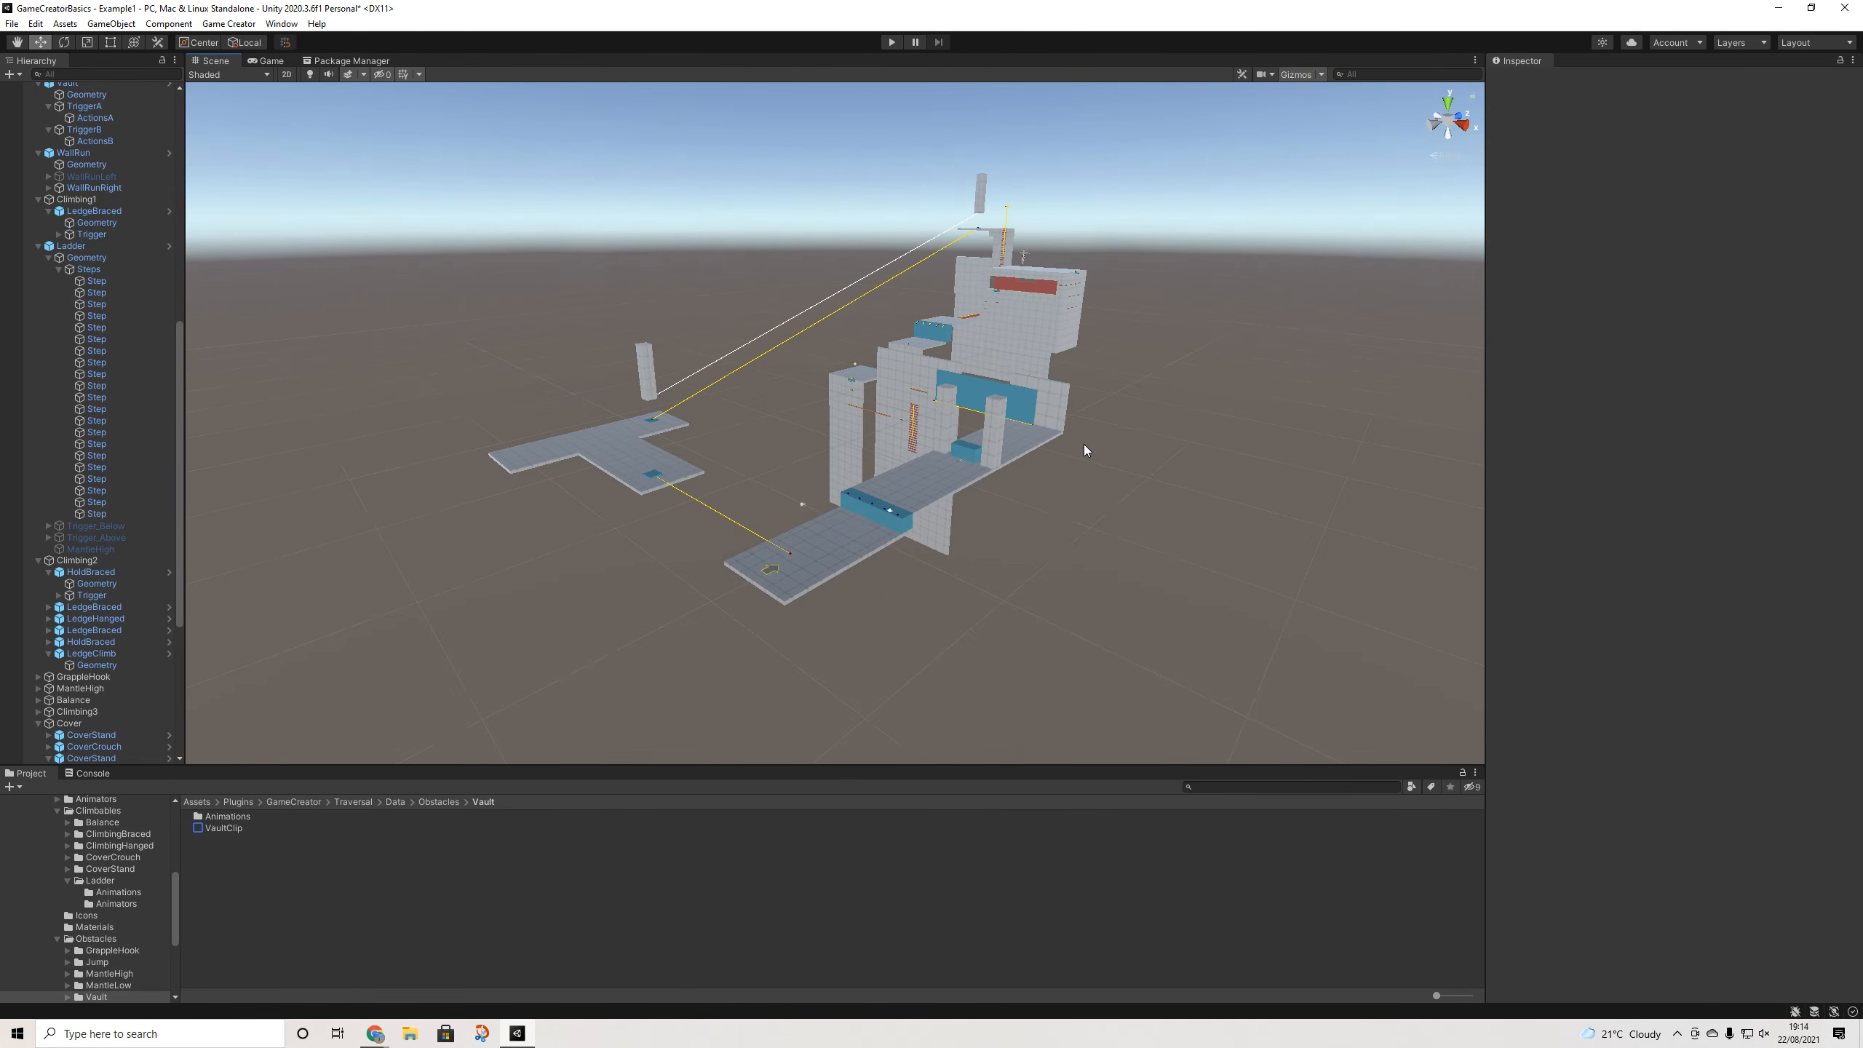